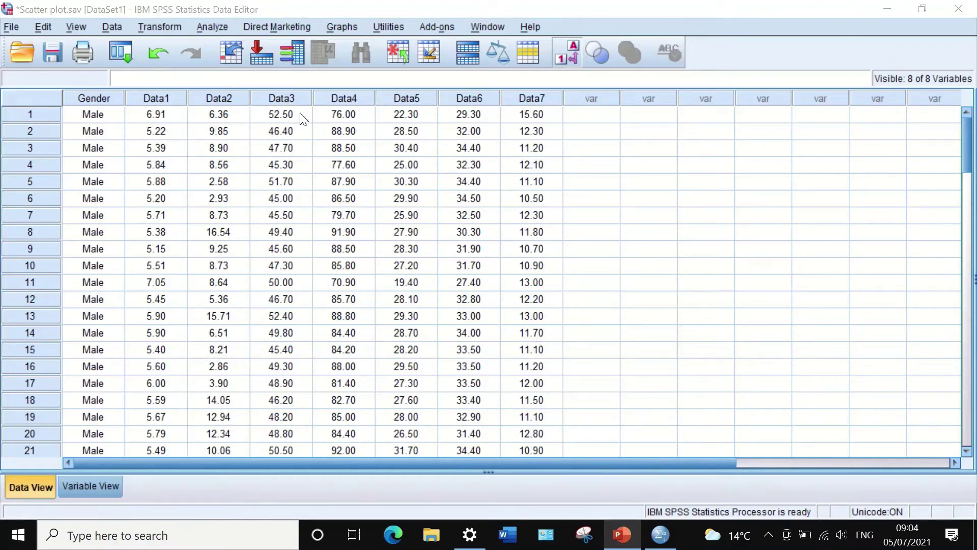
# Step: Start defining a simple scatterplot and clear all variable assignments left over in its setup
pyautogui.click(345, 25)
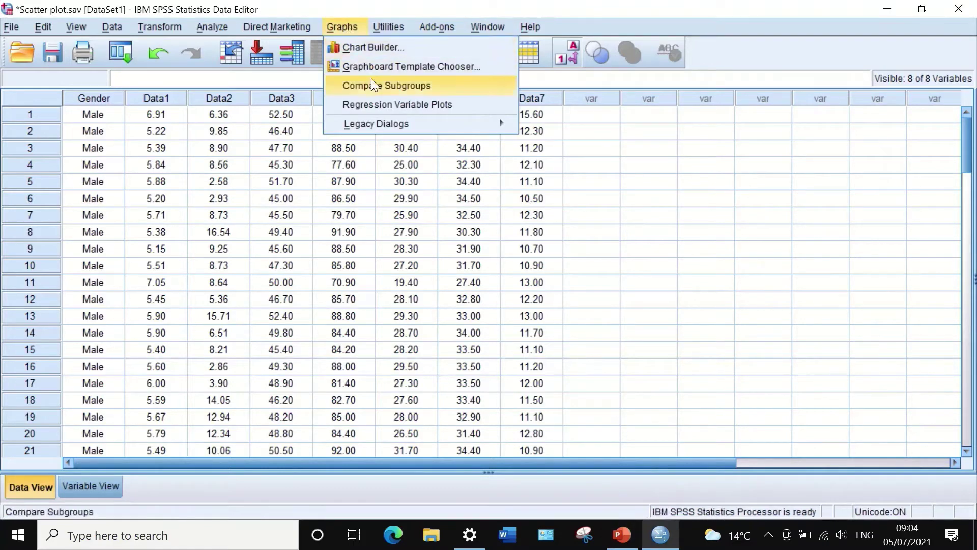
pyautogui.moveTo(378, 125)
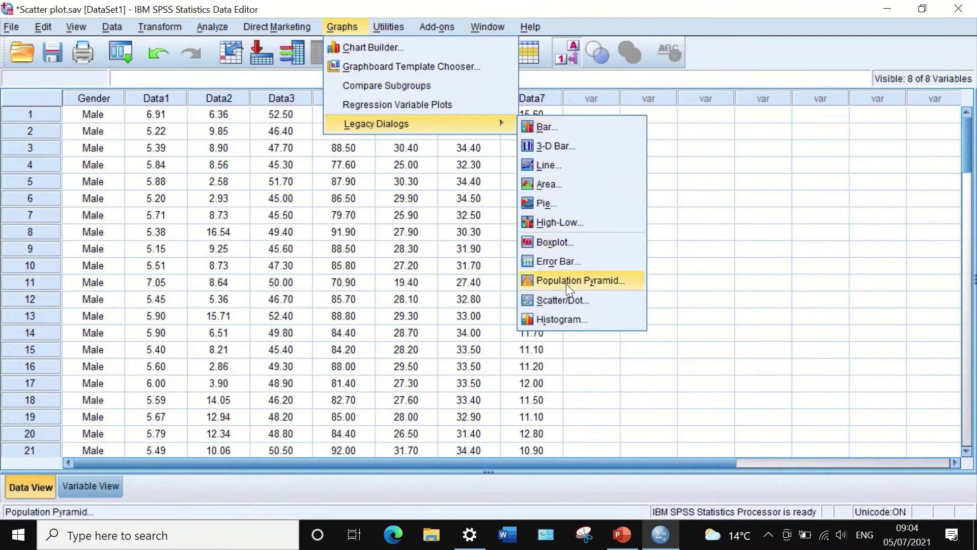
pyautogui.click(564, 300)
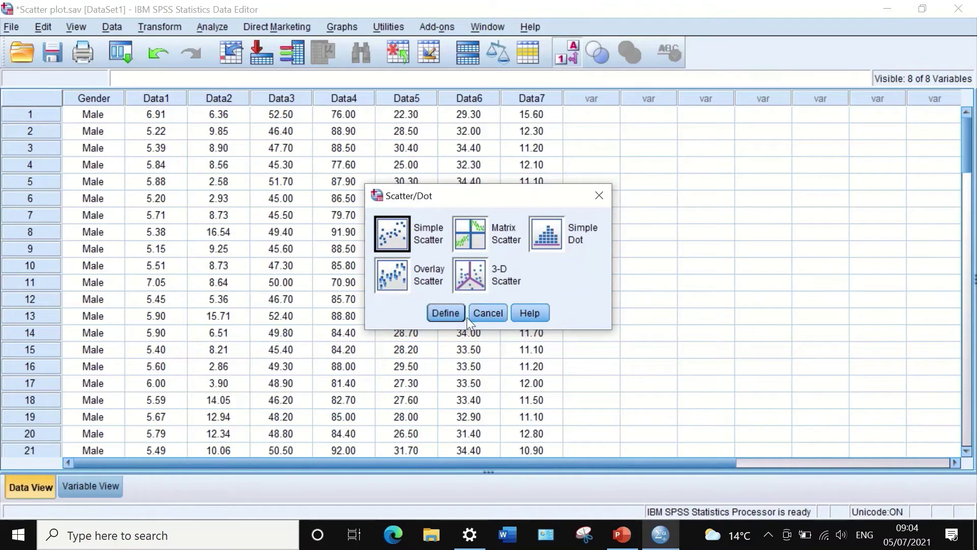
pyautogui.click(442, 313)
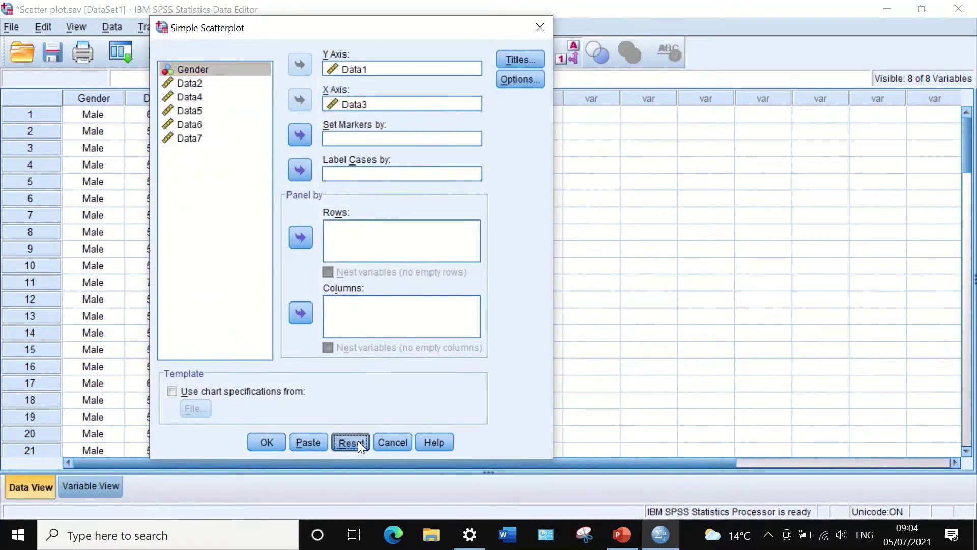
pyautogui.click(358, 441)
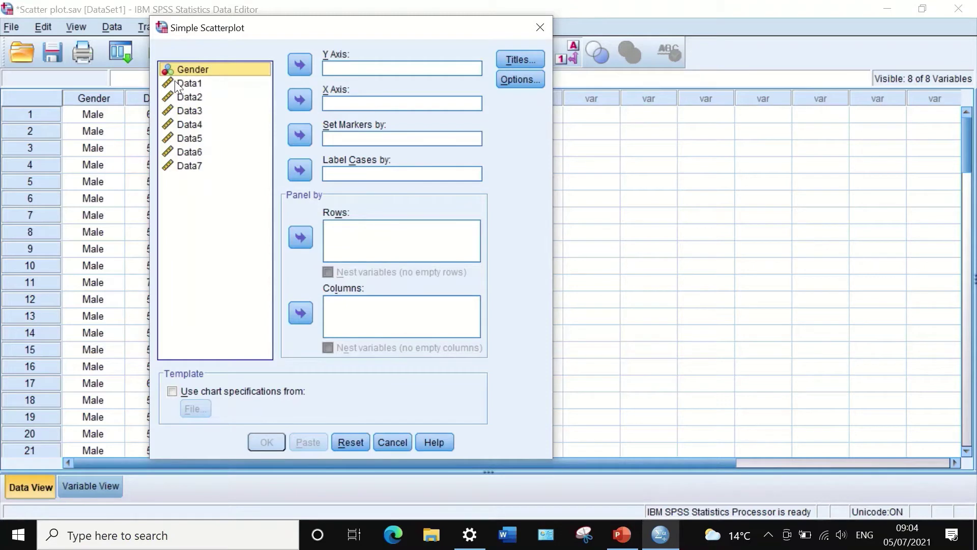
# Step: Assign Data1 to the Y axis and Data3 to the X axis, and generate the scatterplot without titles
pyautogui.moveTo(173, 81); pyautogui.dragTo(330, 65)
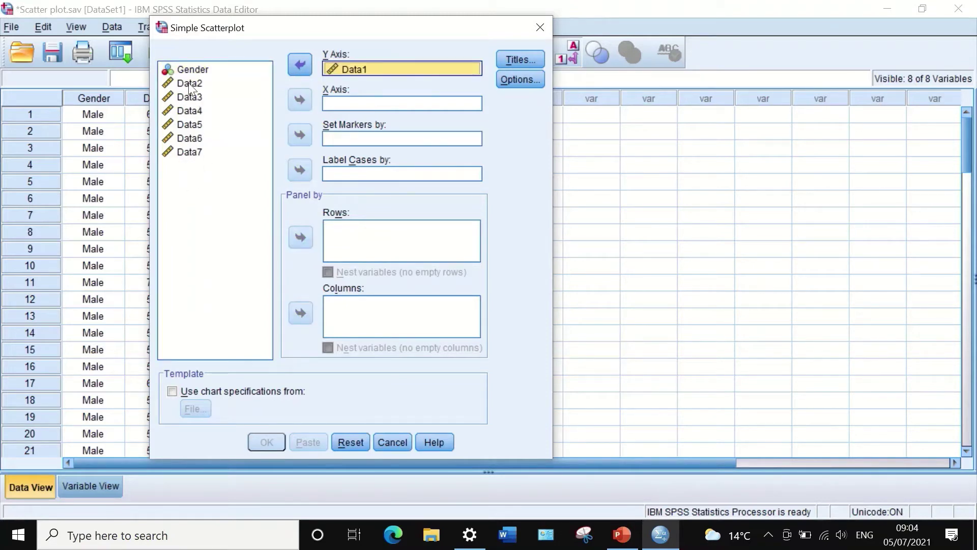
pyautogui.moveTo(182, 94); pyautogui.dragTo(323, 99)
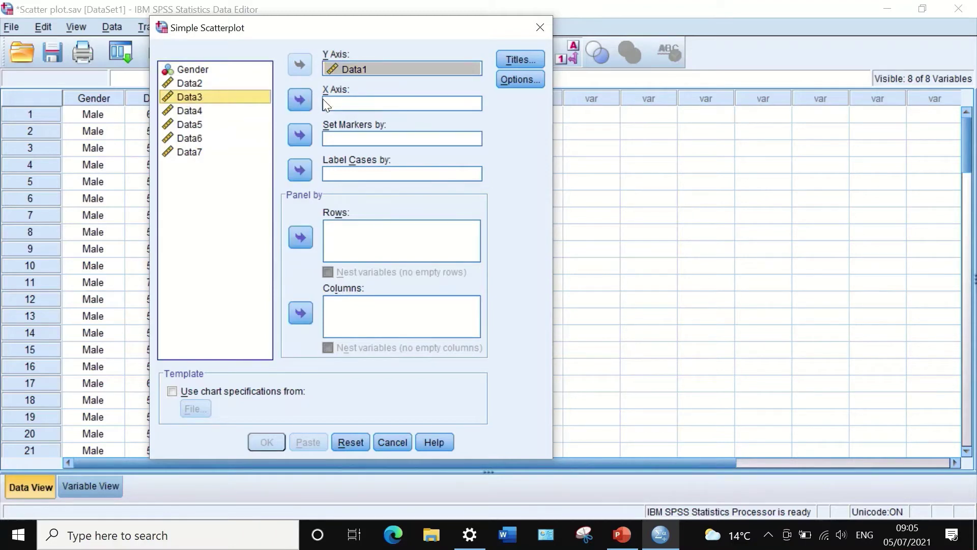
pyautogui.click(294, 98)
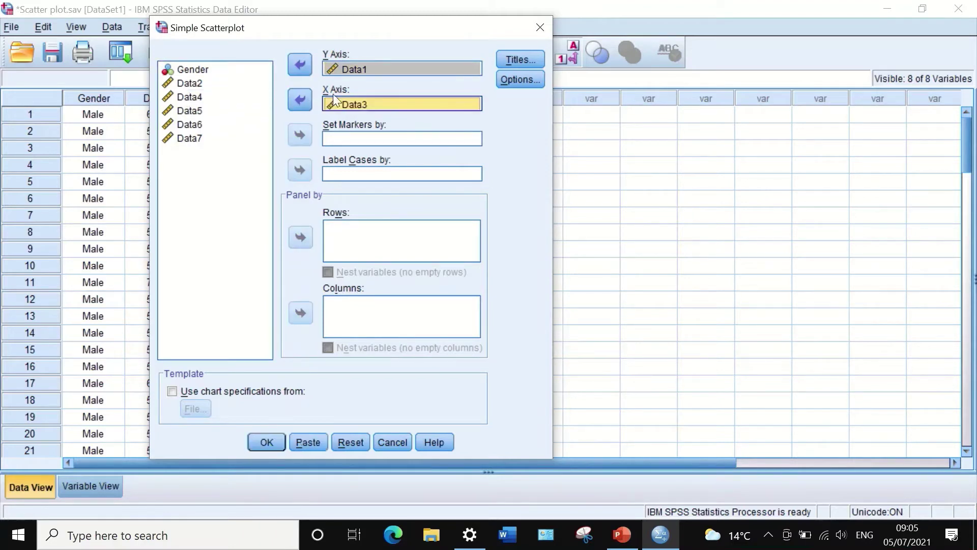
pyautogui.click(520, 59)
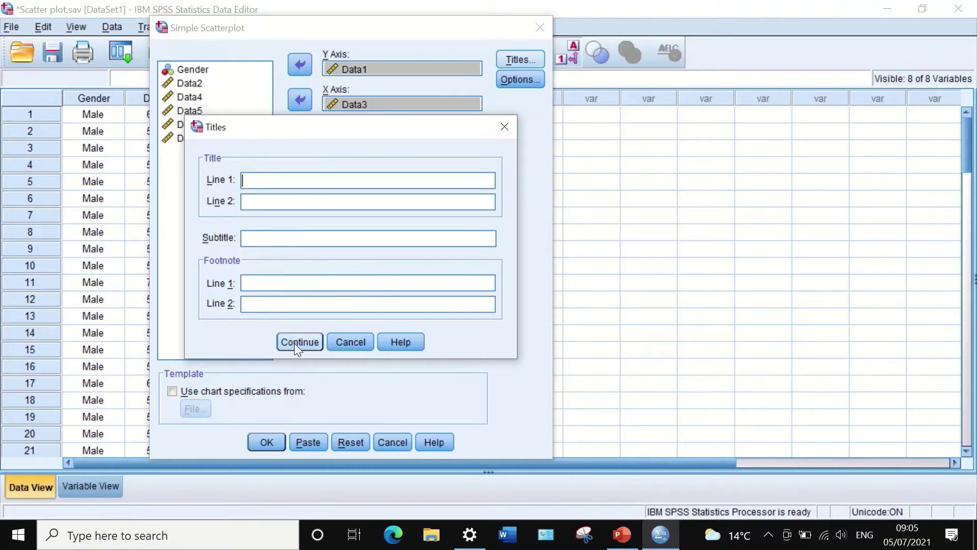
pyautogui.click(346, 341)
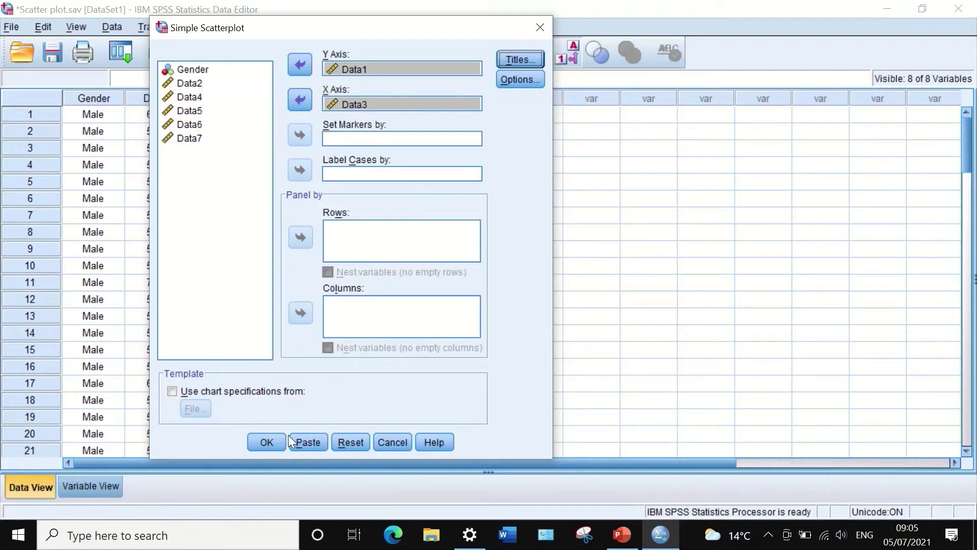
pyautogui.click(262, 442)
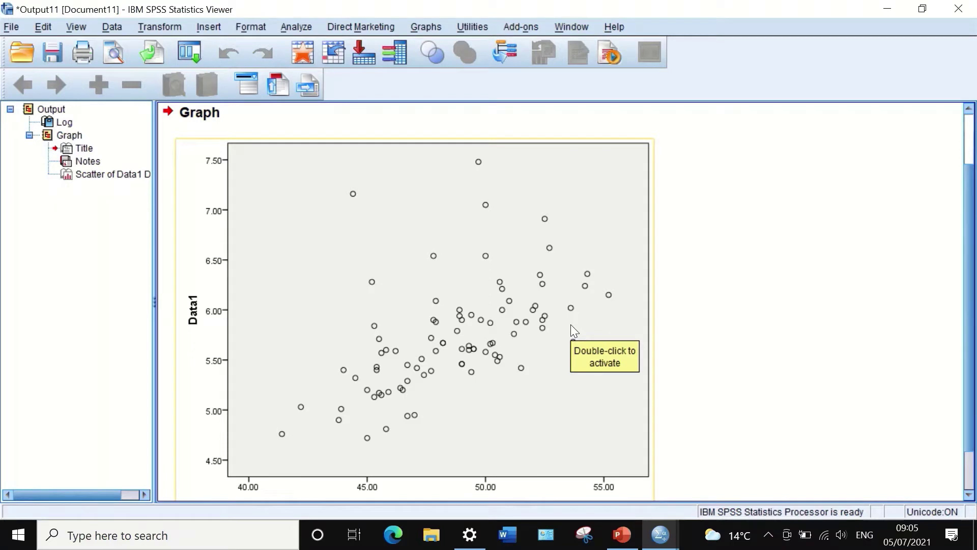
# Step: Open the Data1 by Data3 scatterplot for editing and add a linear fit line at total
pyautogui.moveTo(109, 495); pyautogui.dragTo(115, 473)
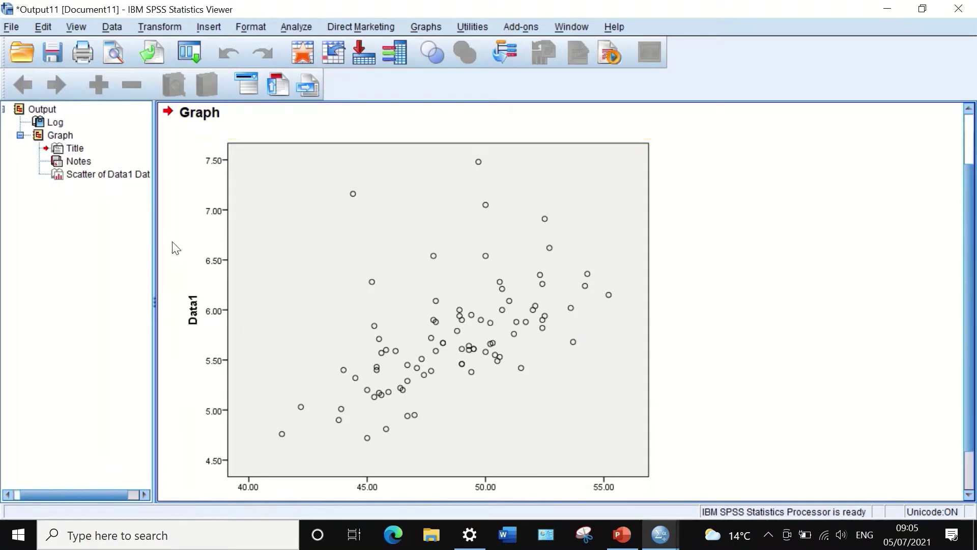
pyautogui.scroll(-2, 426, 399)
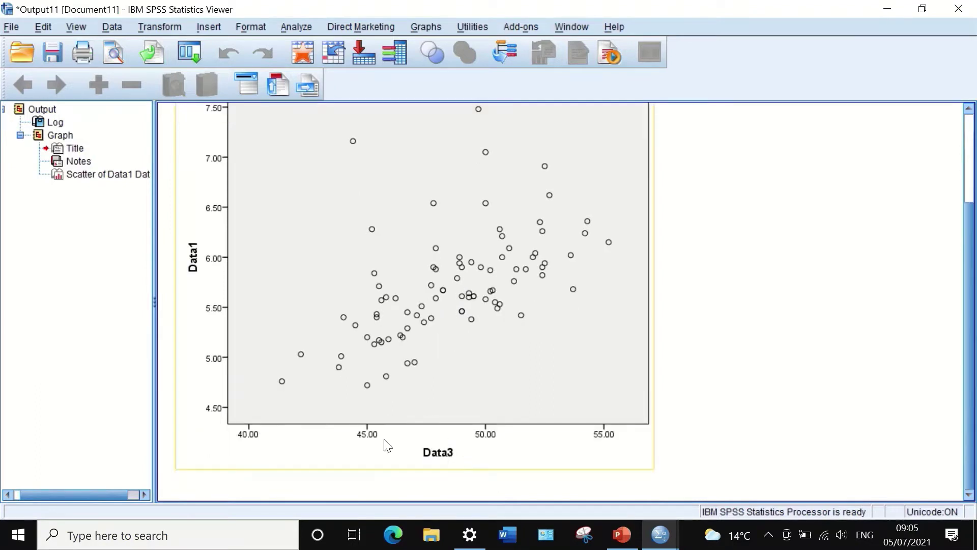
pyautogui.click(519, 471)
pyautogui.scroll(3, 519, 471)
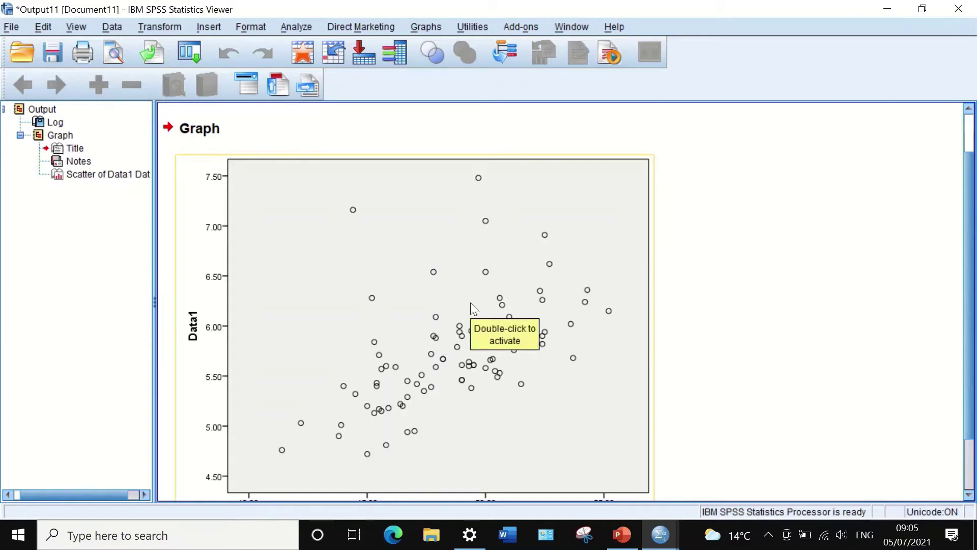
pyautogui.doubleClick(453, 301)
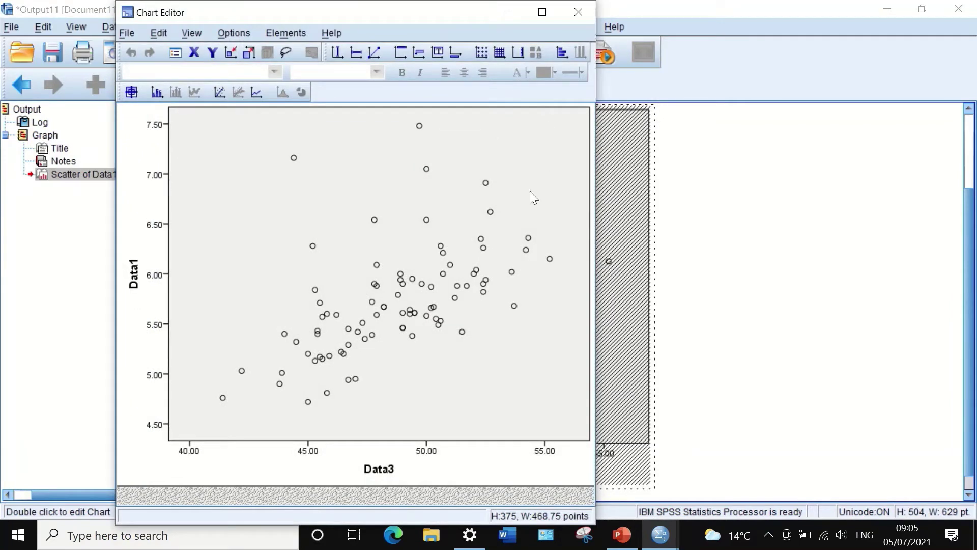
pyautogui.click(295, 30)
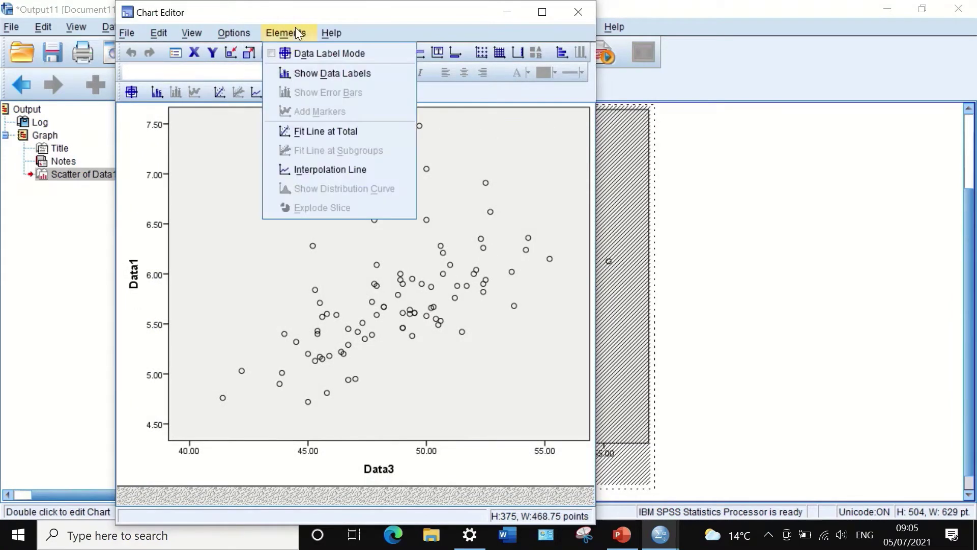
pyautogui.click(294, 133)
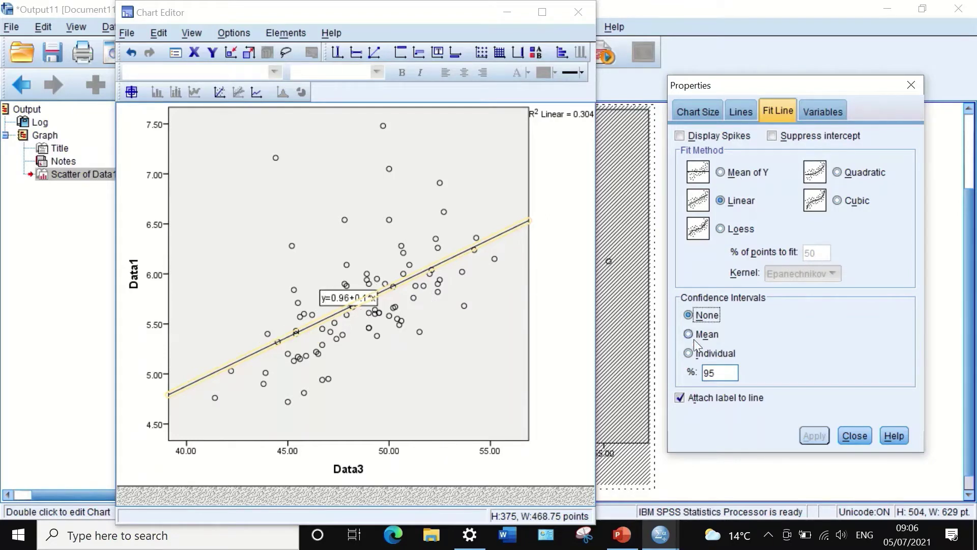
# Step: Remove the equation label attached to the linear fit line
pyautogui.click(680, 398)
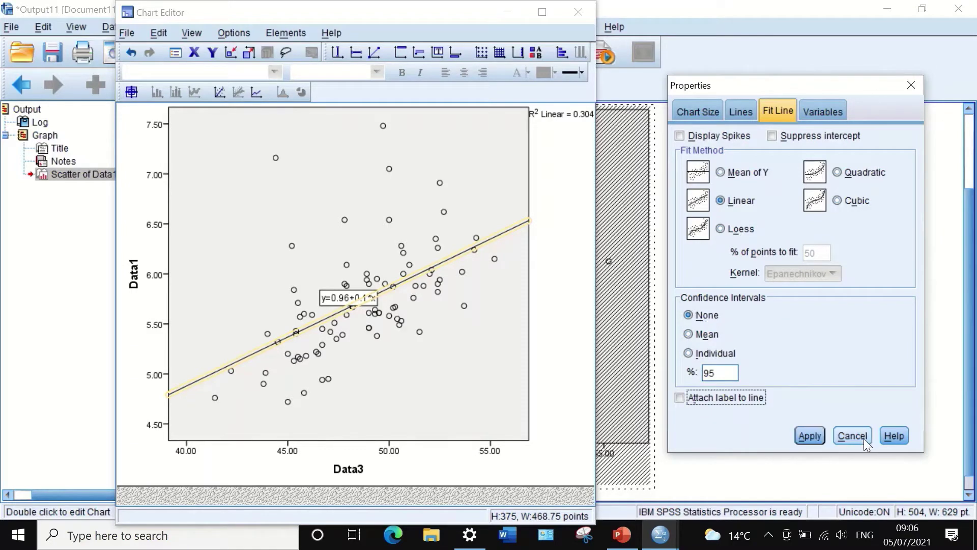
pyautogui.click(813, 435)
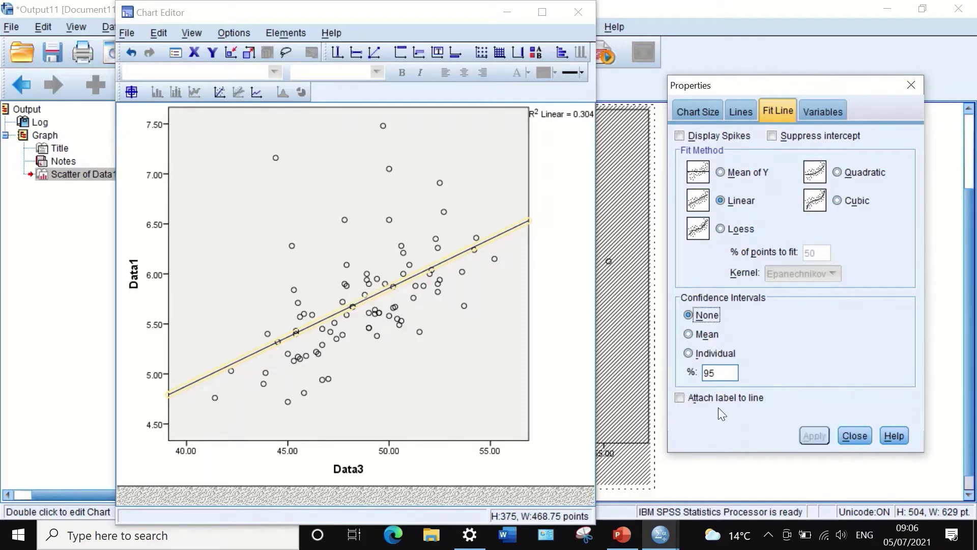
pyautogui.click(858, 435)
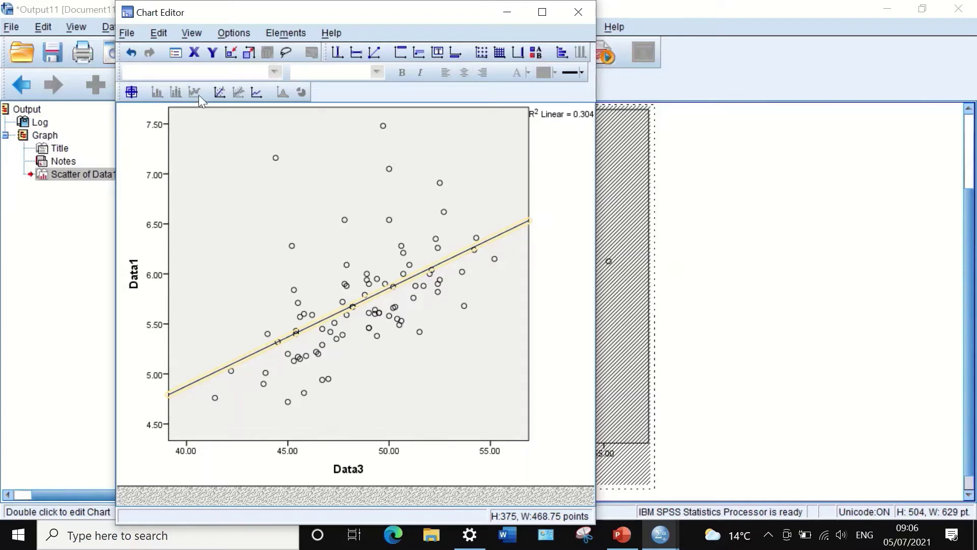
# Step: Set the plot area's background fill to white (255, 255, 255)
pyautogui.doubleClick(254, 180)
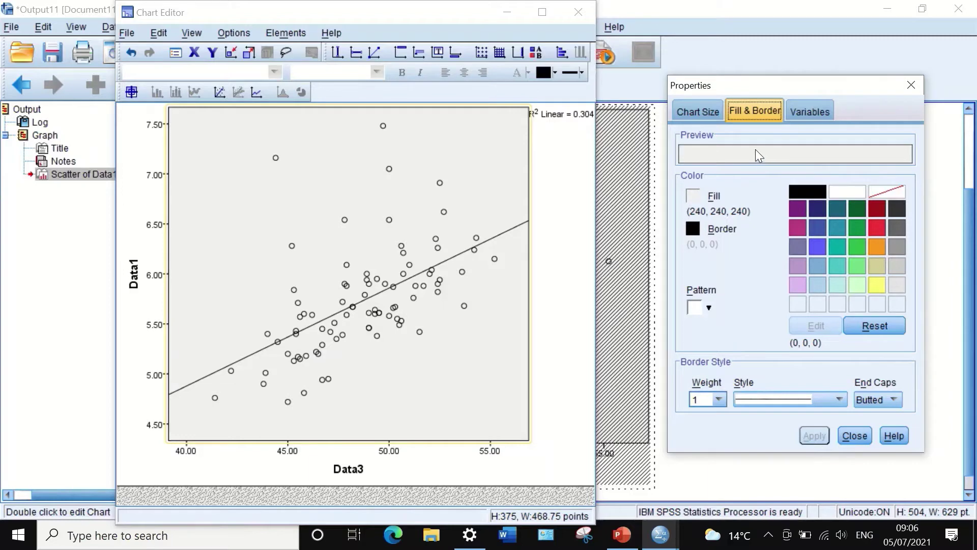
pyautogui.click(838, 191)
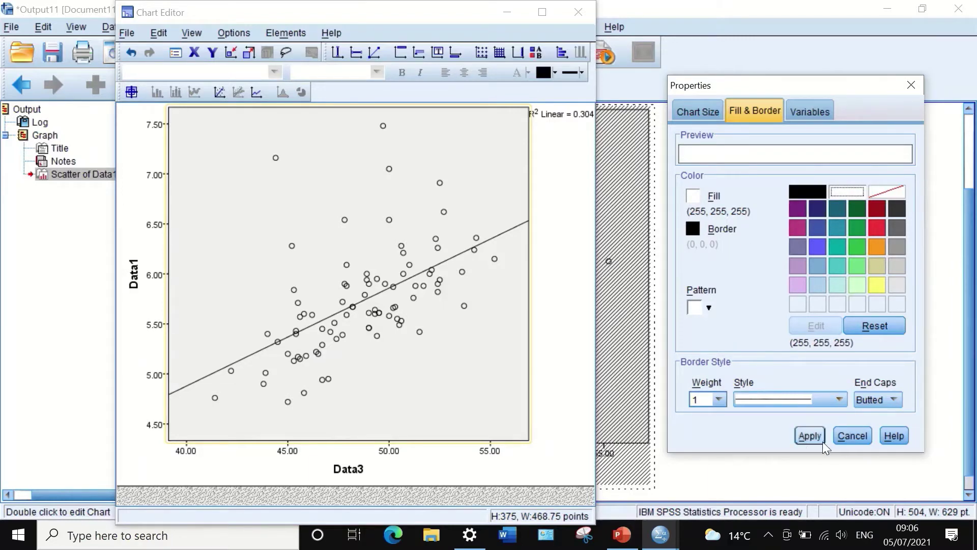
pyautogui.click(807, 435)
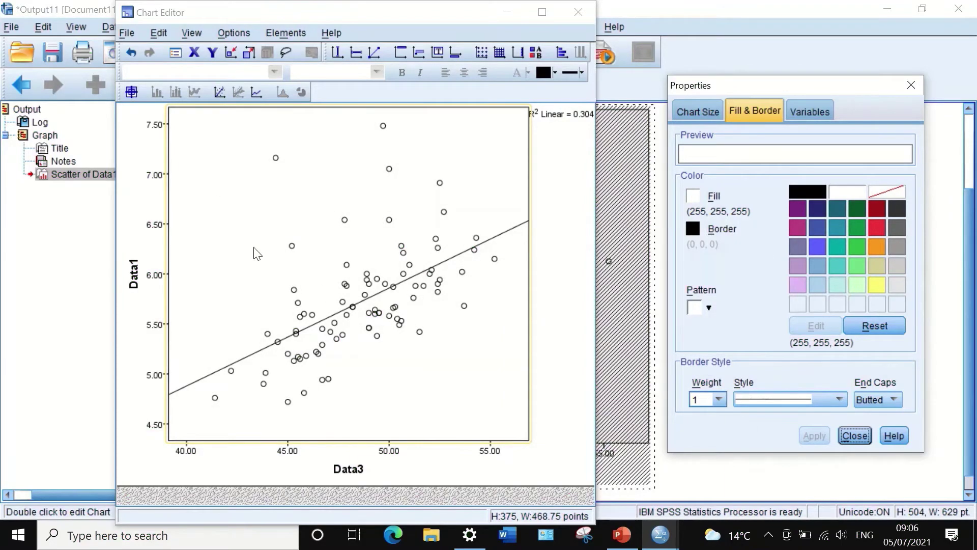
pyautogui.click(743, 380)
pyautogui.click(838, 432)
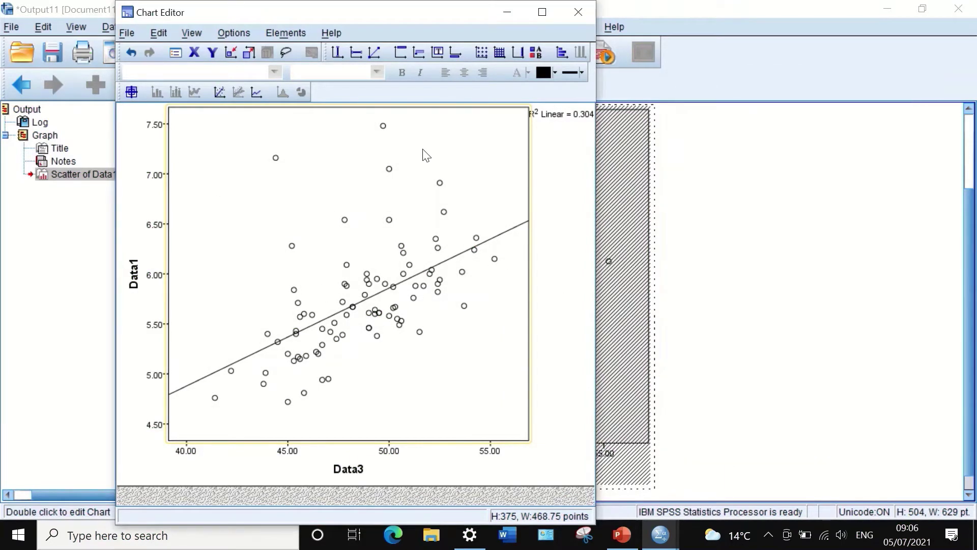
# Step: Delete the R² Linear label beside the plot area
pyautogui.click(569, 116)
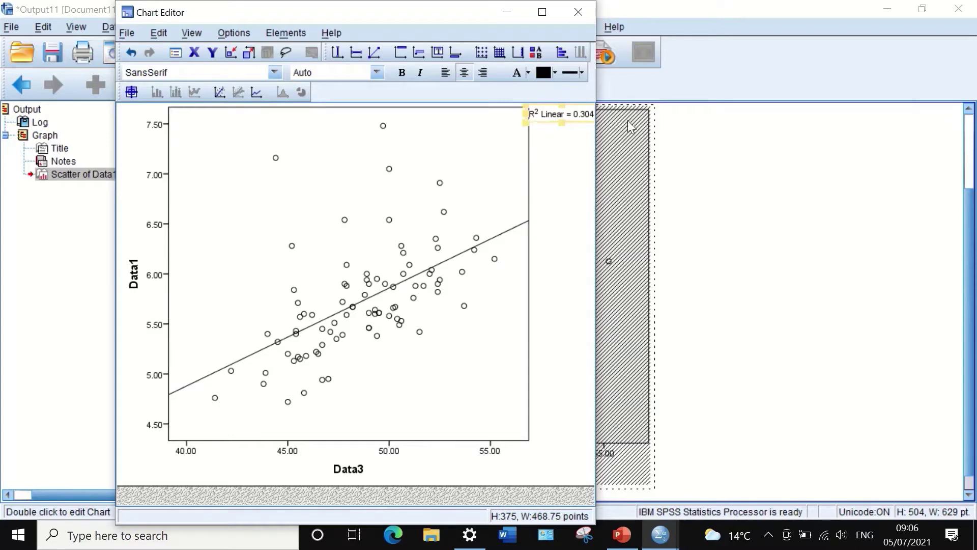
pyautogui.rightClick(548, 122)
pyautogui.click(584, 222)
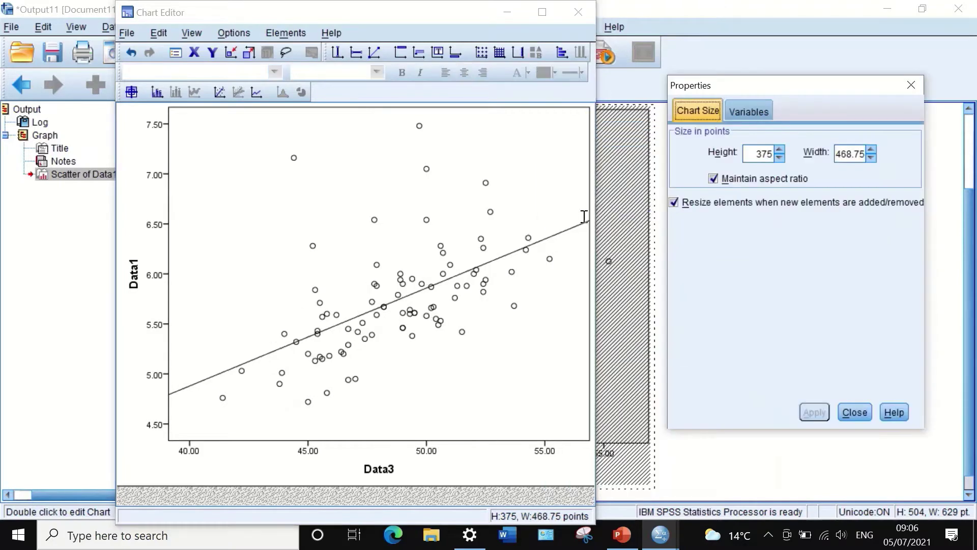
pyautogui.click(850, 412)
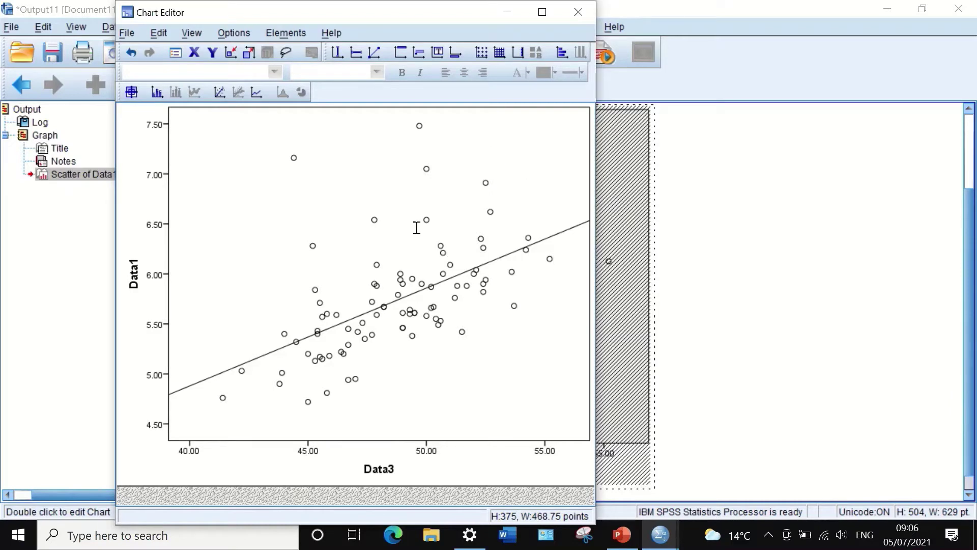
# Step: Format all scatter markers with size 3, border width 1.5 and a dark blue border (40, 42, 115)
pyautogui.doubleClick(375, 221)
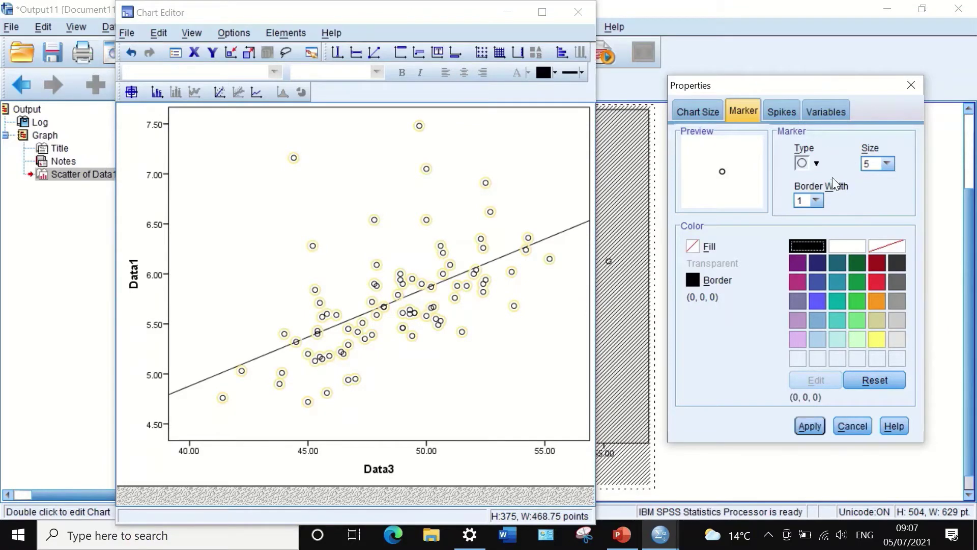
pyautogui.click(887, 163)
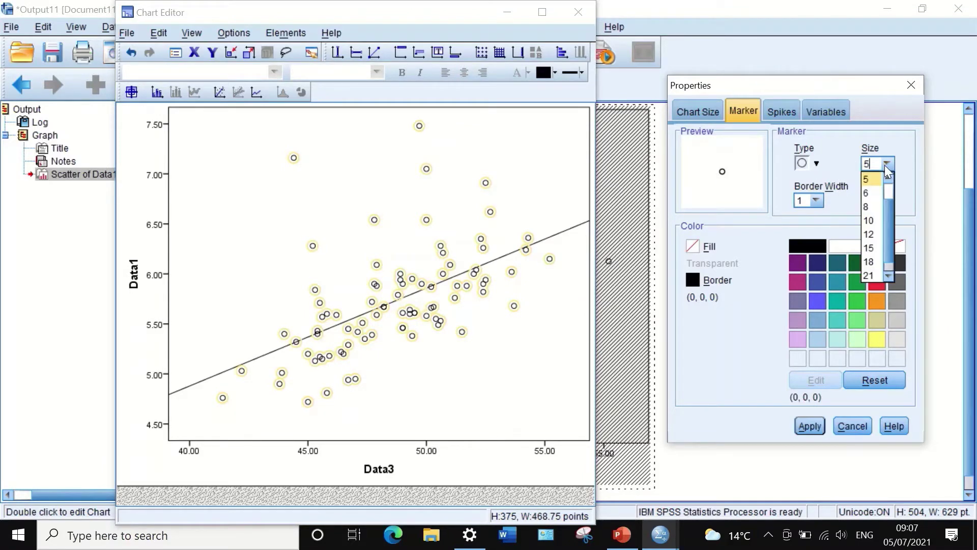
pyautogui.scroll(2, 883, 191)
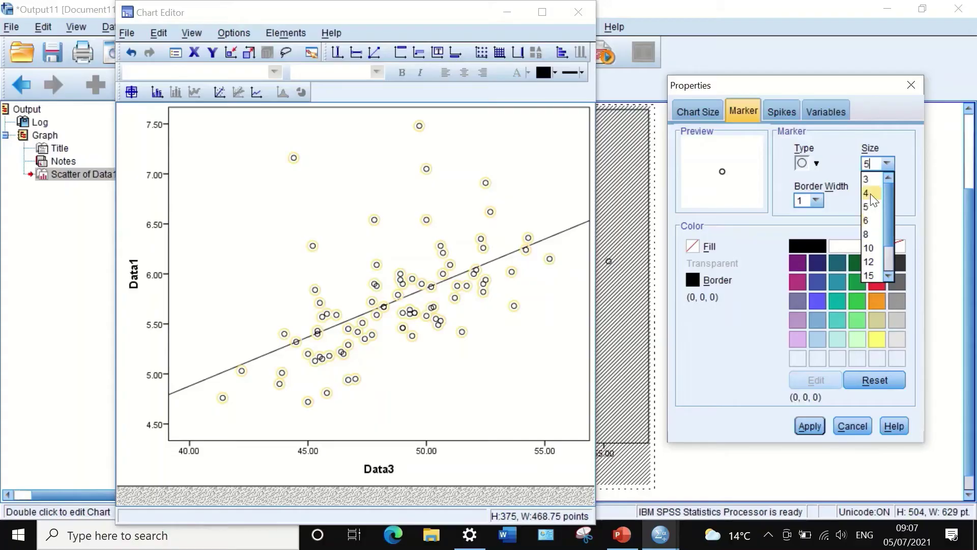
pyautogui.click(877, 193)
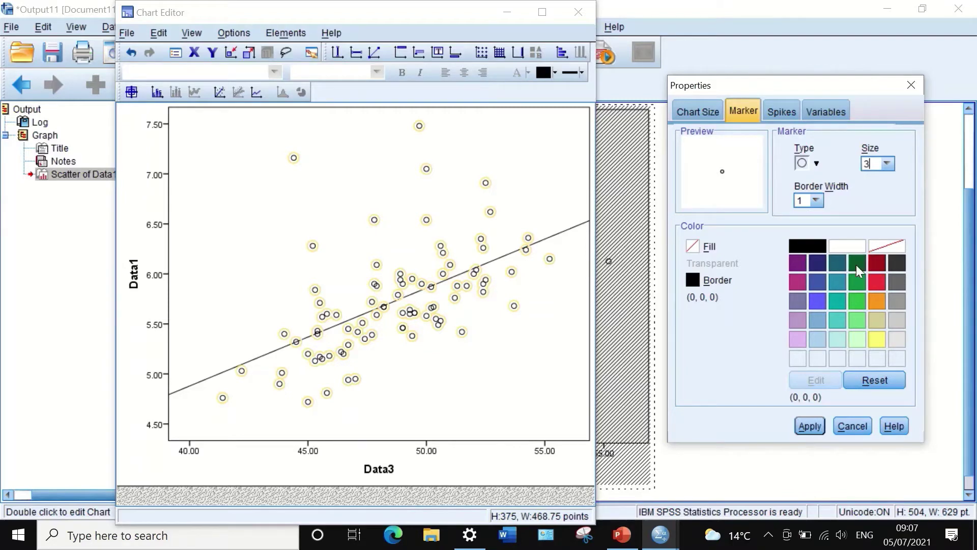
pyautogui.click(815, 262)
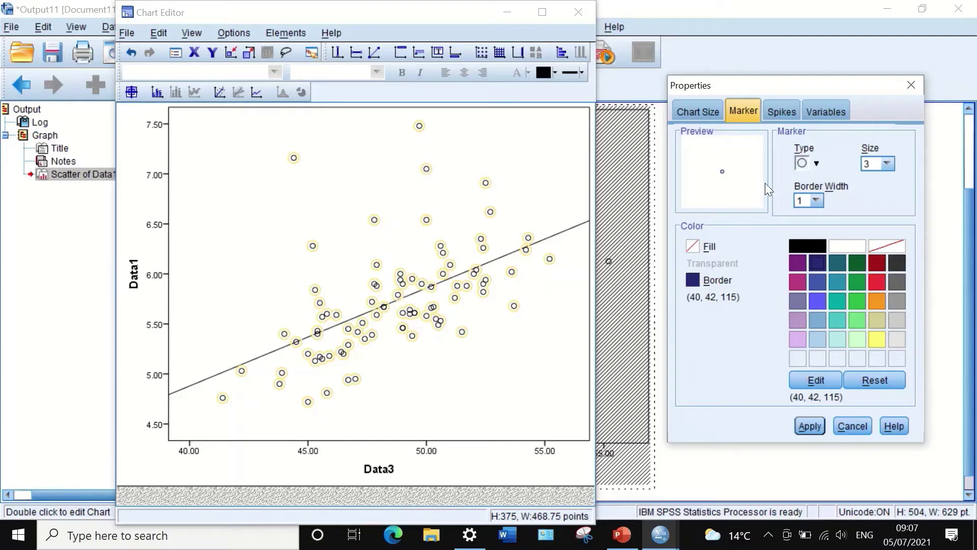
pyautogui.click(817, 200)
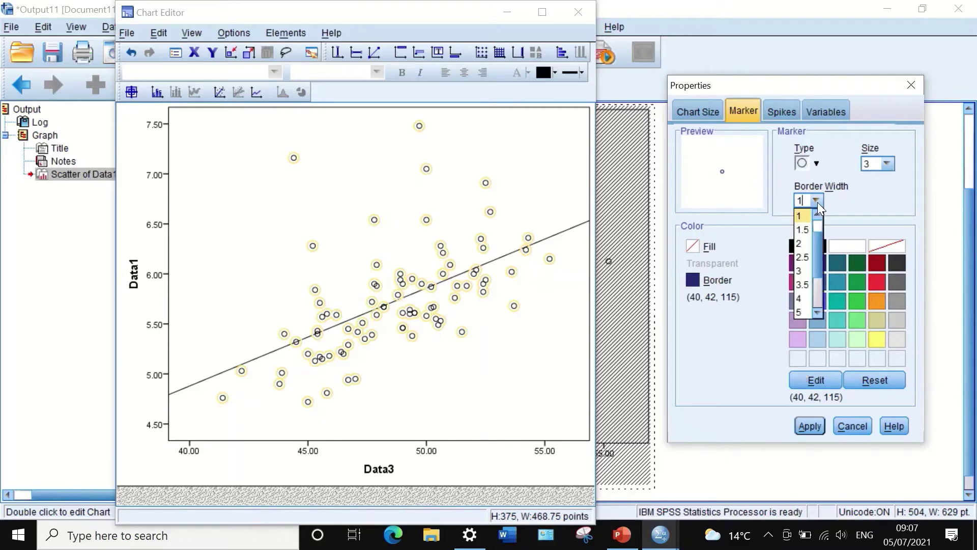
pyautogui.click(803, 230)
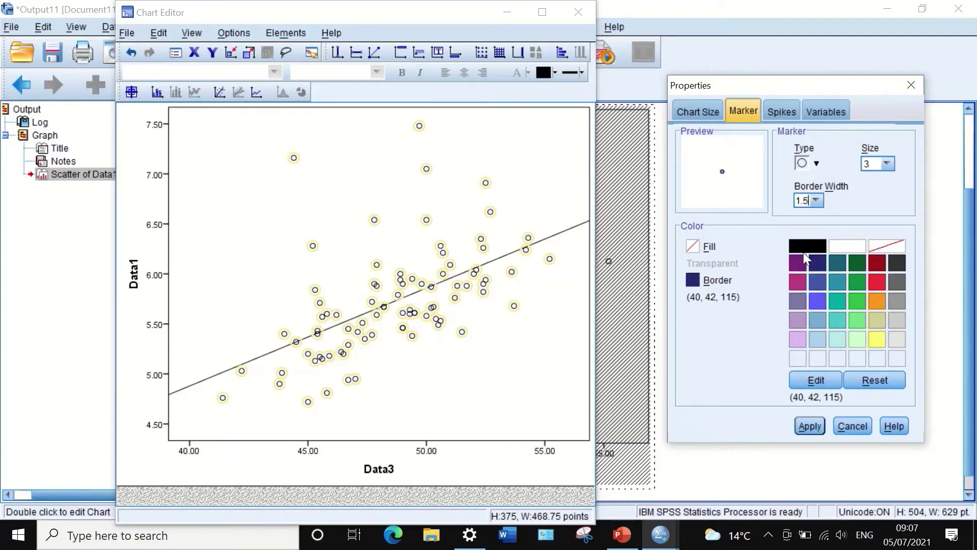
pyautogui.click(811, 423)
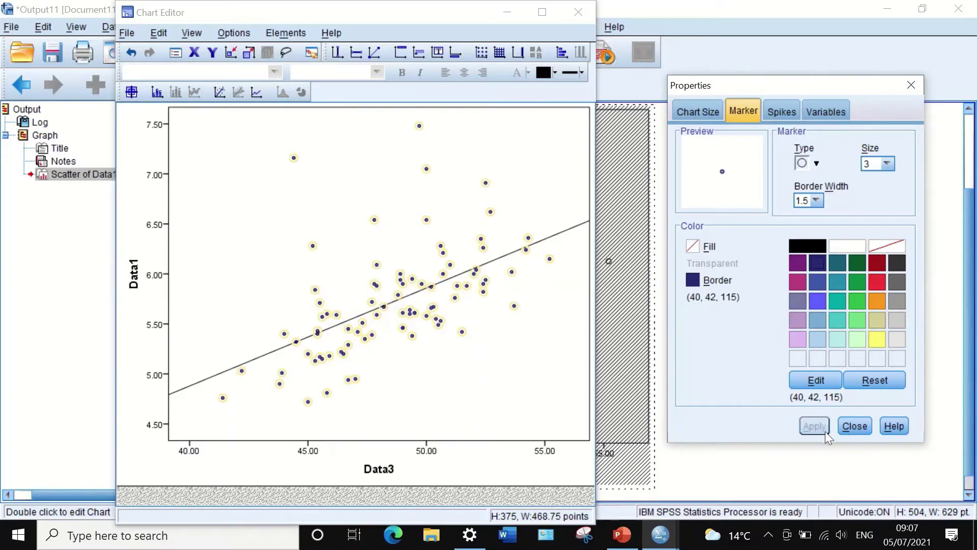
# Step: Finish editing the markers and return to the output viewer to check the updated scatterplot
pyautogui.click(844, 425)
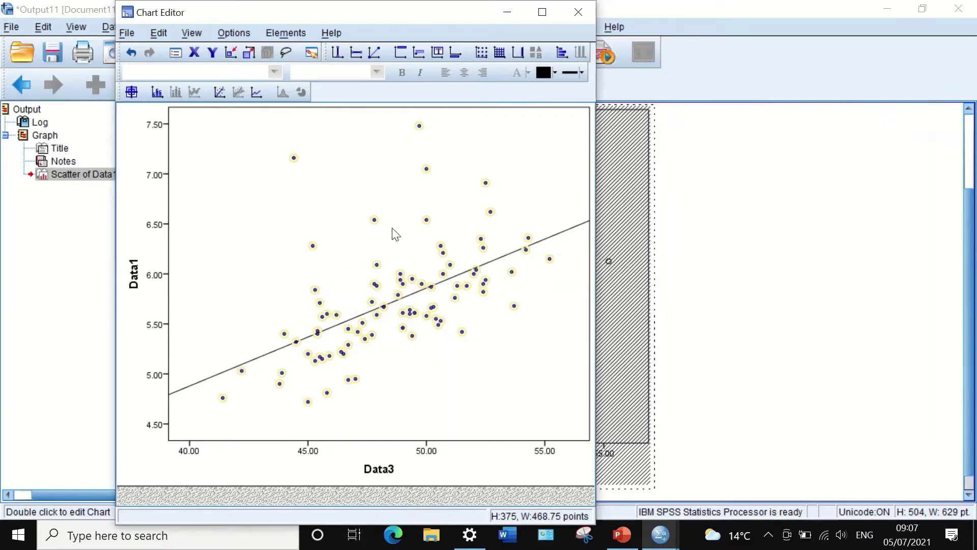
pyautogui.click(570, 16)
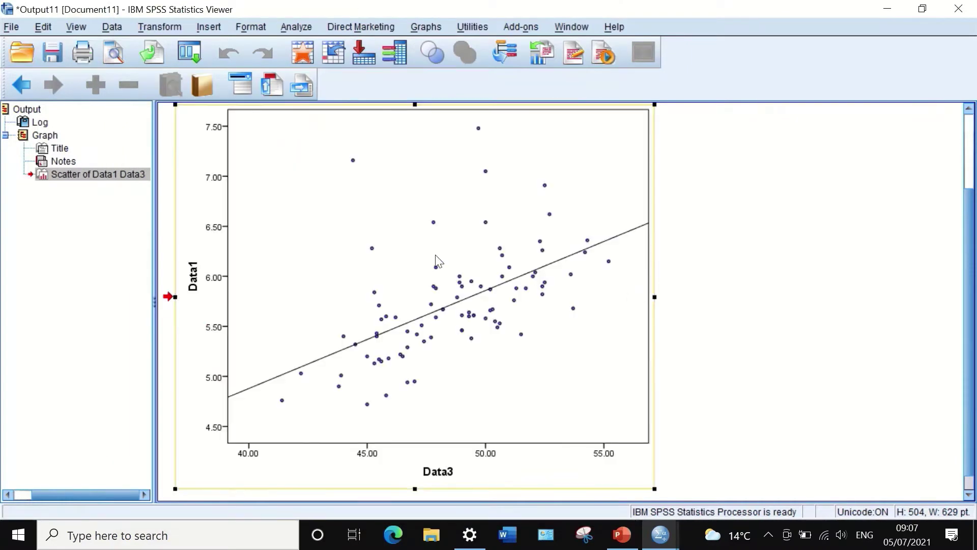
pyautogui.click(443, 242)
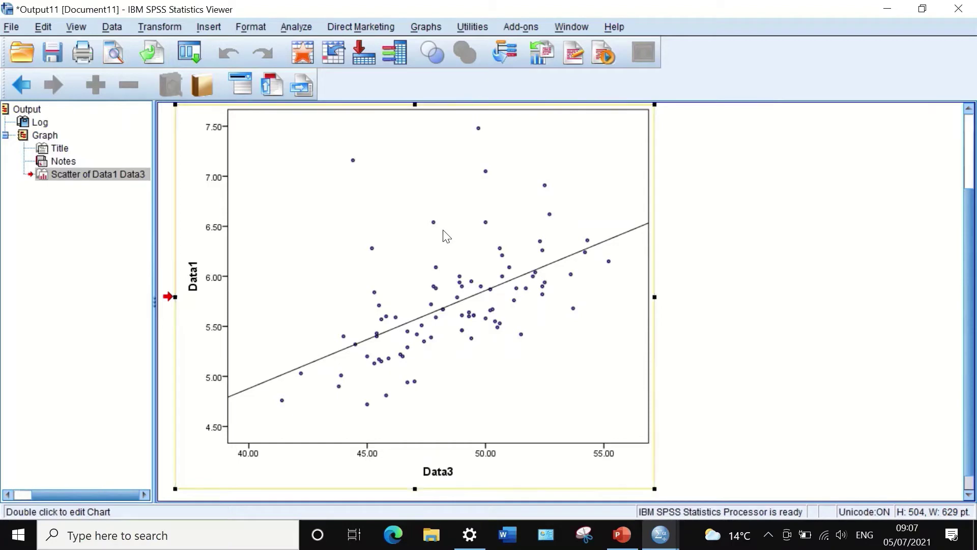
# Step: Reopen the scatterplot for editing and review the markers' spike, variable and chart size settings
pyautogui.doubleClick(434, 227)
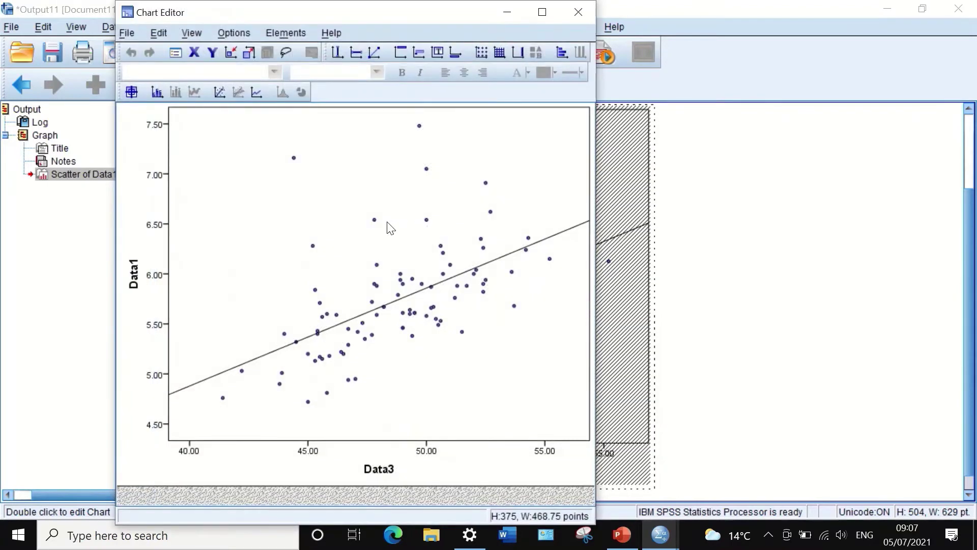
pyautogui.doubleClick(374, 221)
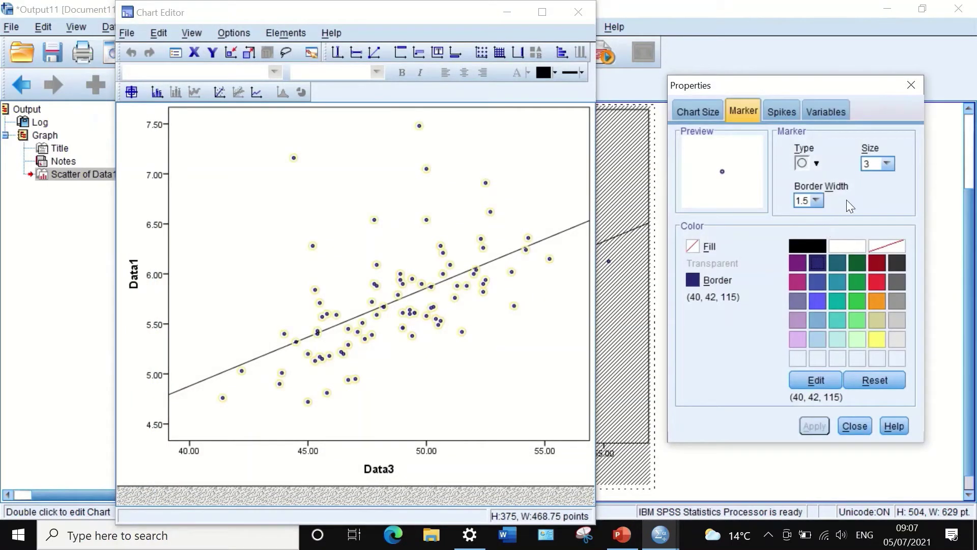
pyautogui.click(783, 112)
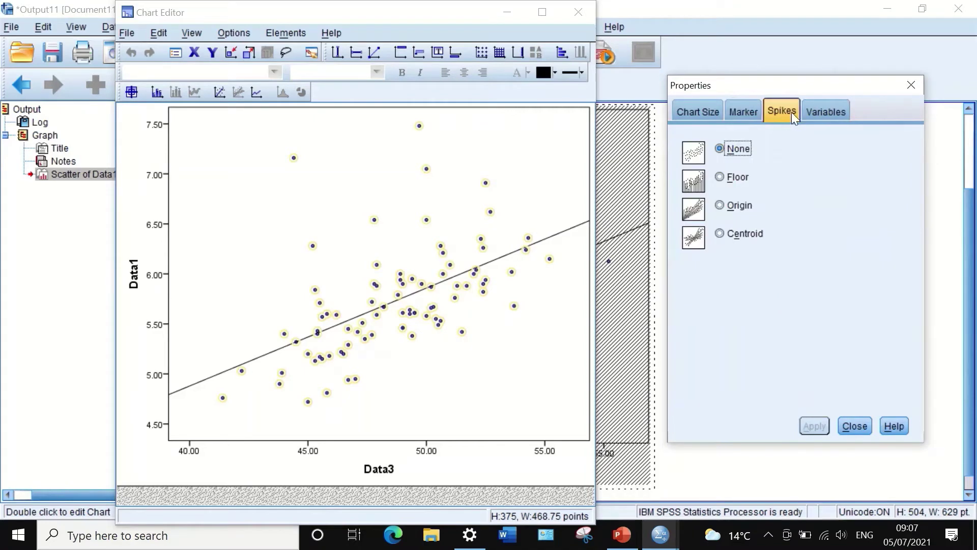
pyautogui.click(827, 110)
pyautogui.click(698, 110)
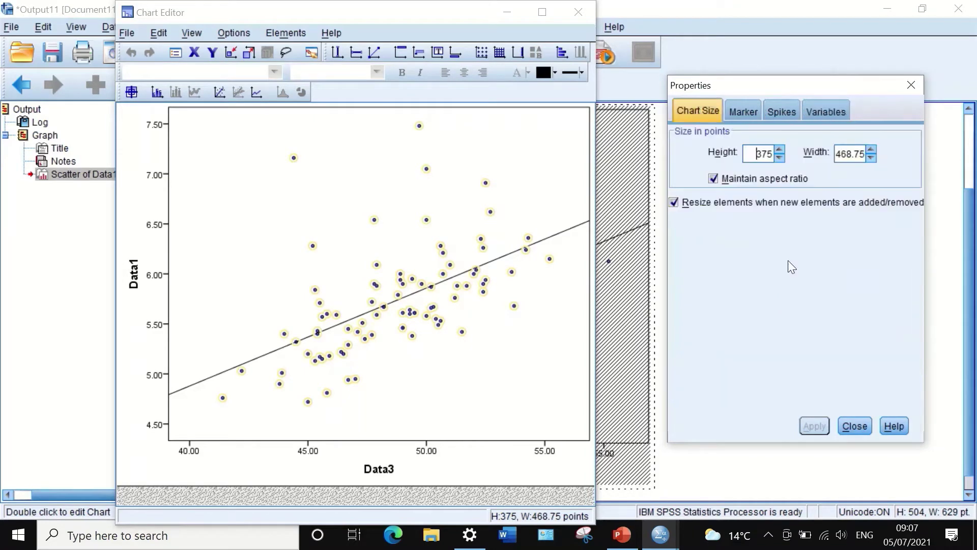
pyautogui.click(851, 425)
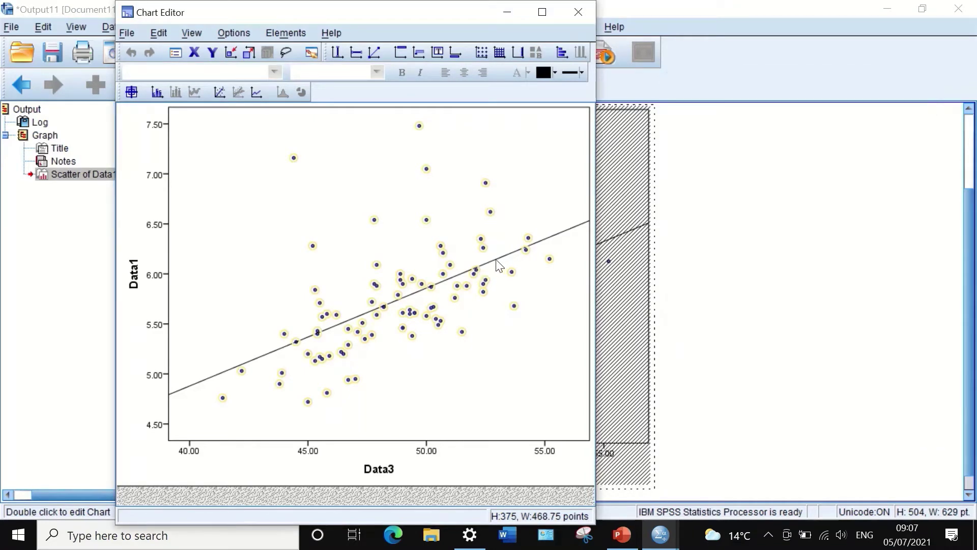
# Step: Set the linear fit line's weight to 1, keeping the solid line style
pyautogui.doubleClick(497, 261)
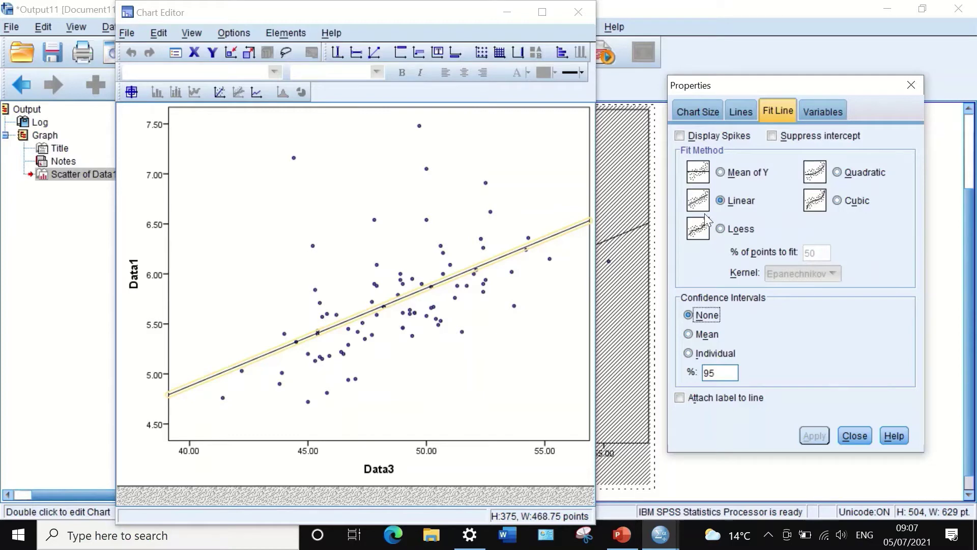
pyautogui.click(817, 111)
pyautogui.click(738, 110)
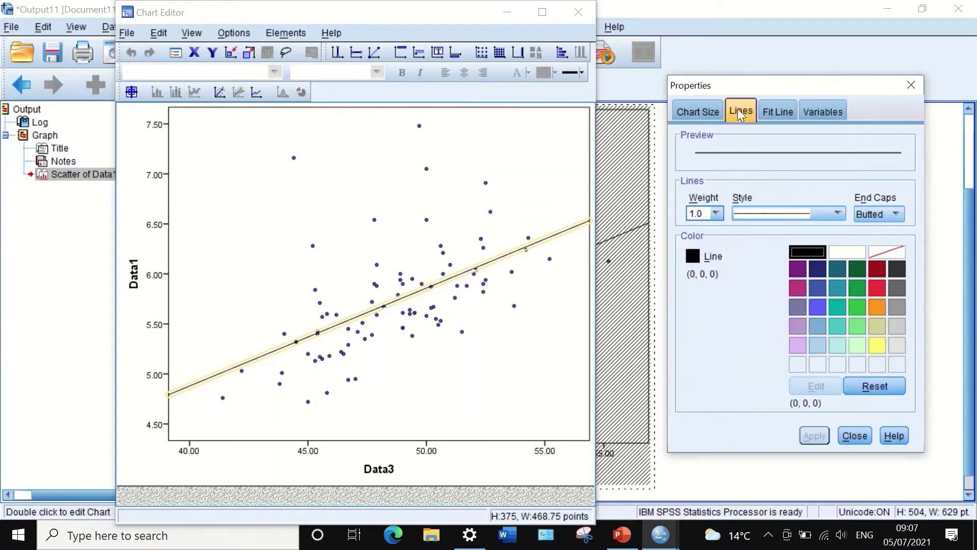
pyautogui.click(828, 207)
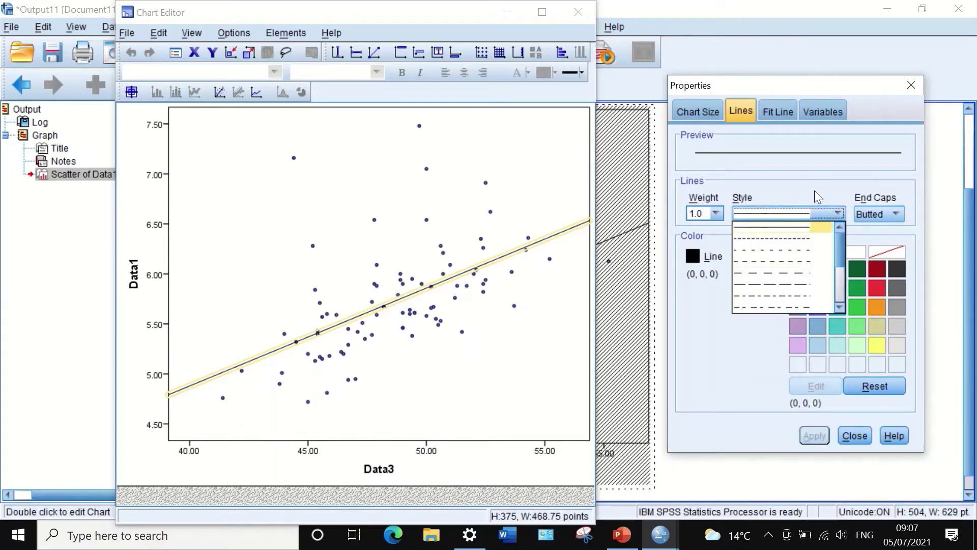
pyautogui.click(814, 190)
pyautogui.click(714, 213)
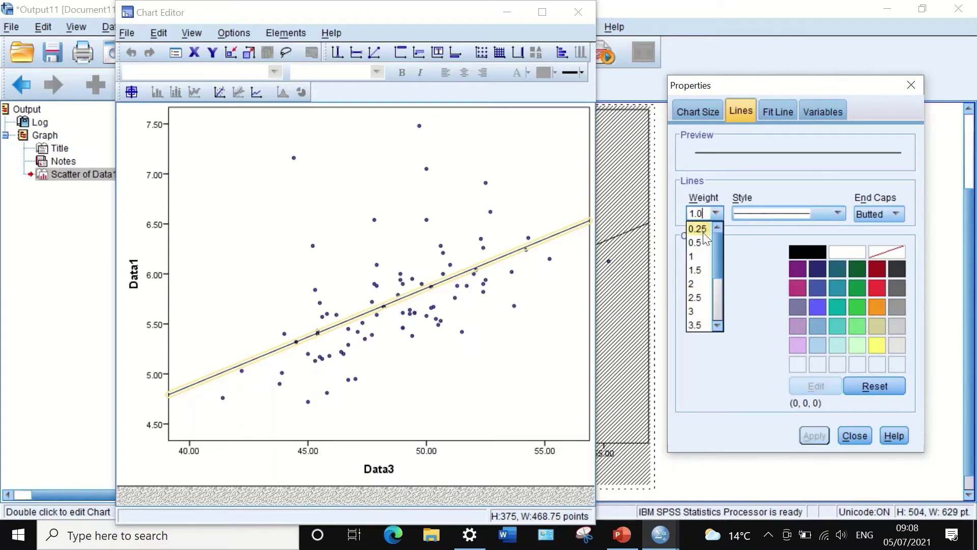
pyautogui.click(695, 256)
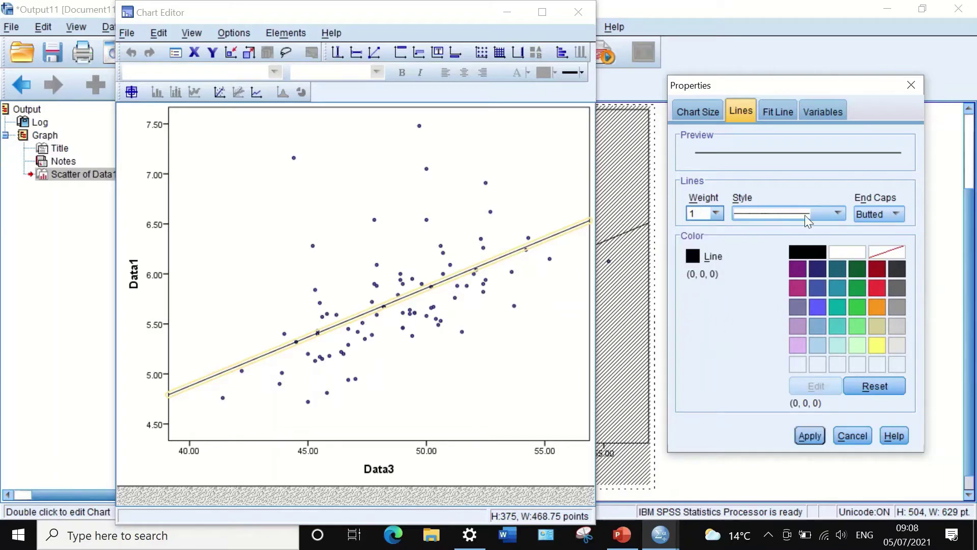
pyautogui.click(809, 434)
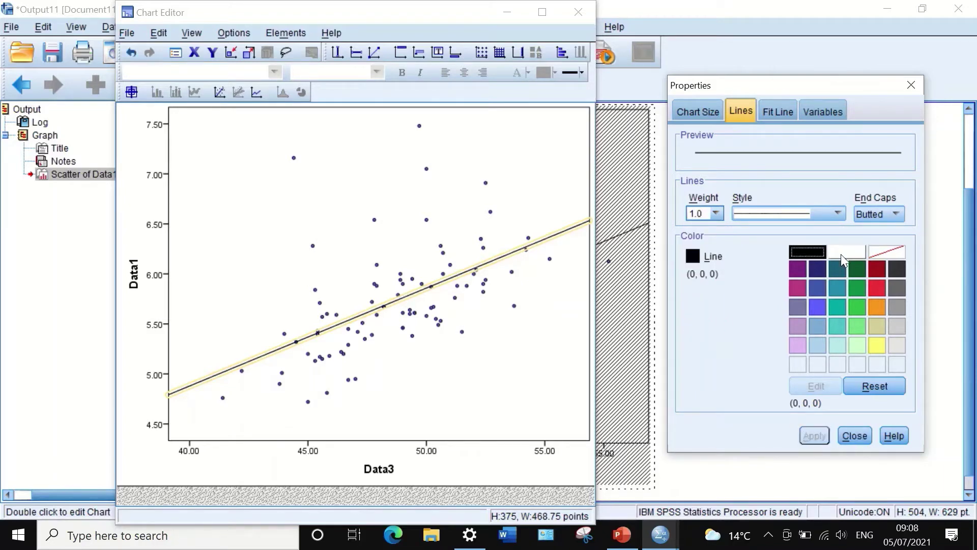
# Step: Color the linear fit line red (239, 51, 56) and close its properties
pyautogui.click(876, 288)
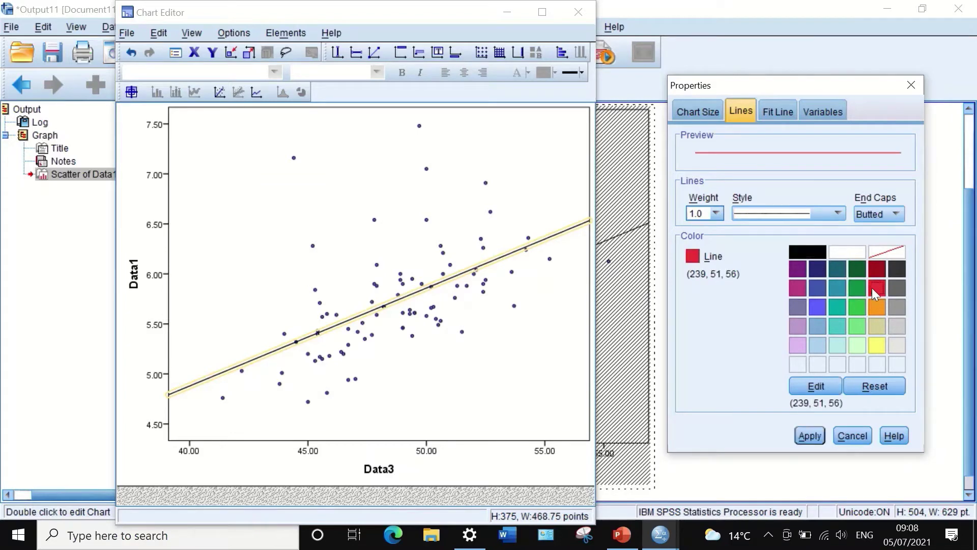
pyautogui.click(809, 436)
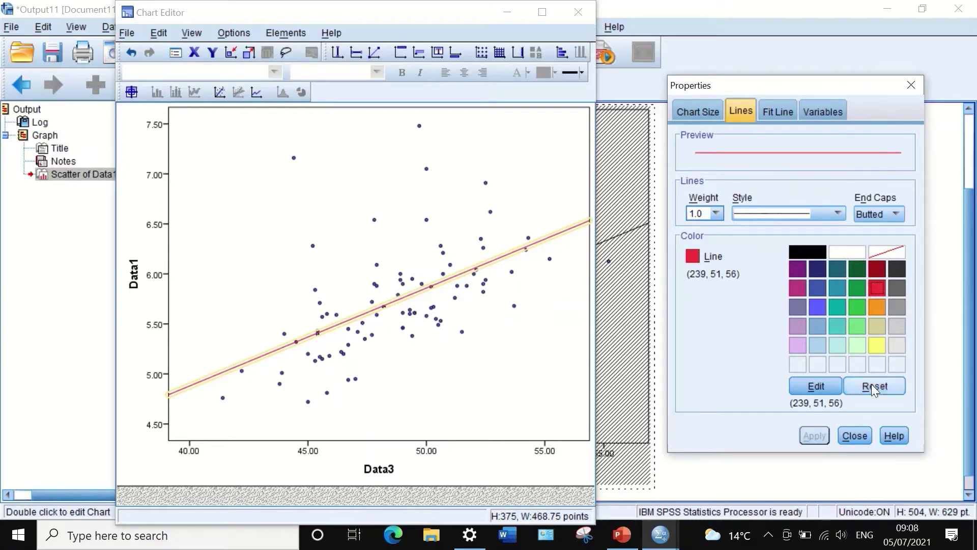
pyautogui.click(849, 434)
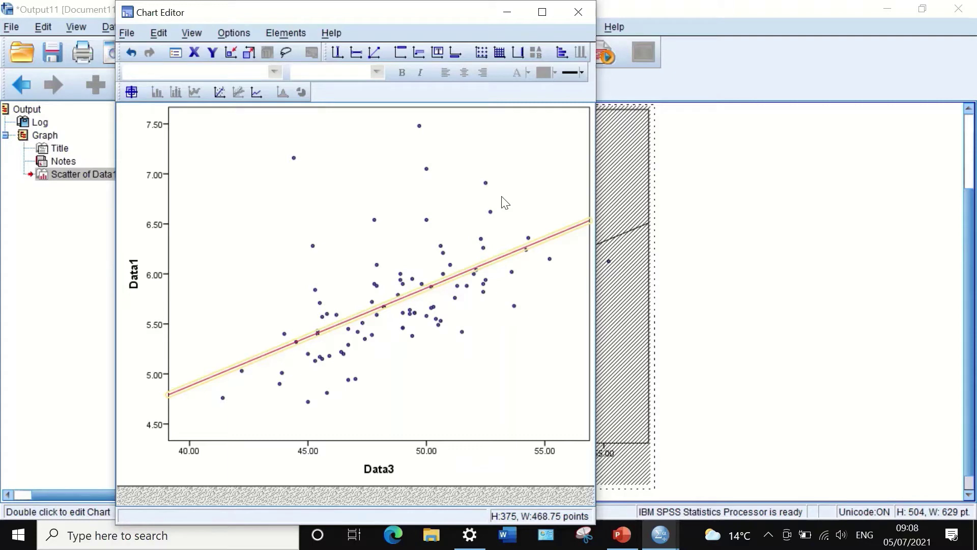
# Step: Add a chart title above the plot area reading "correlation"
pyautogui.rightClick(445, 170)
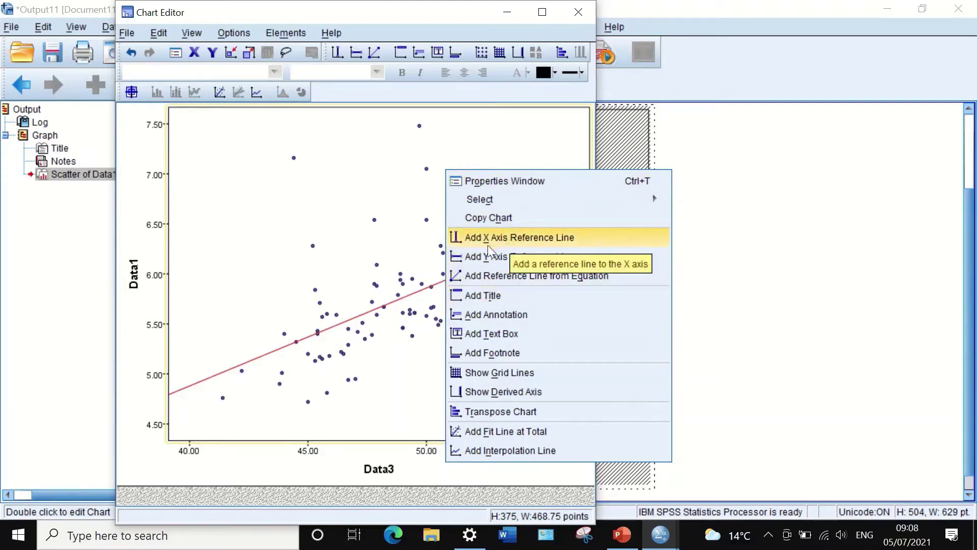
pyautogui.click(483, 295)
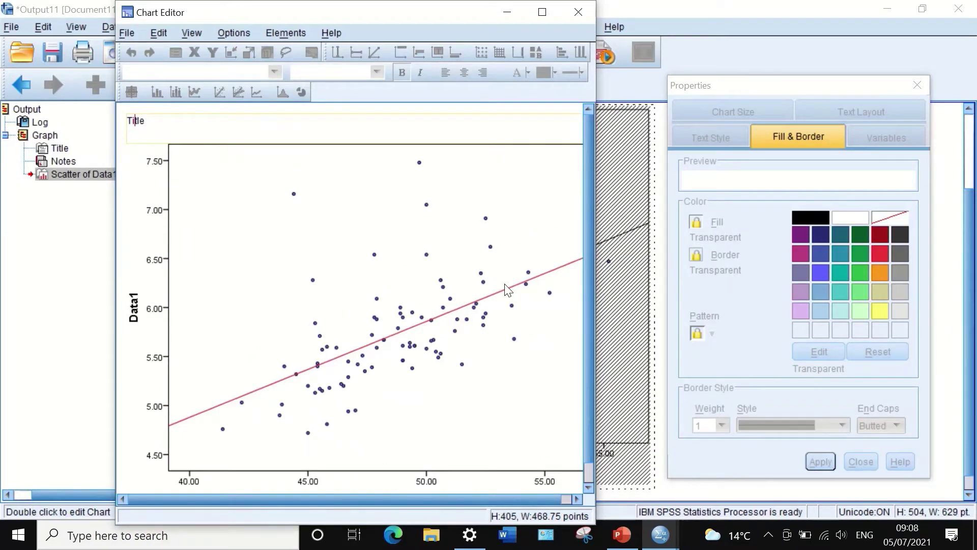
pyautogui.write('co')
pyautogui.press('BackSpace')
pyautogui.press('BackSpace')
pyautogui.moveTo(155, 120); pyautogui.dragTo(114, 125)
pyautogui.write('core=')
pyautogui.press('BackSpace')
pyautogui.press('BackSpace')
pyautogui.write('relation')
pyautogui.click(332, 190)
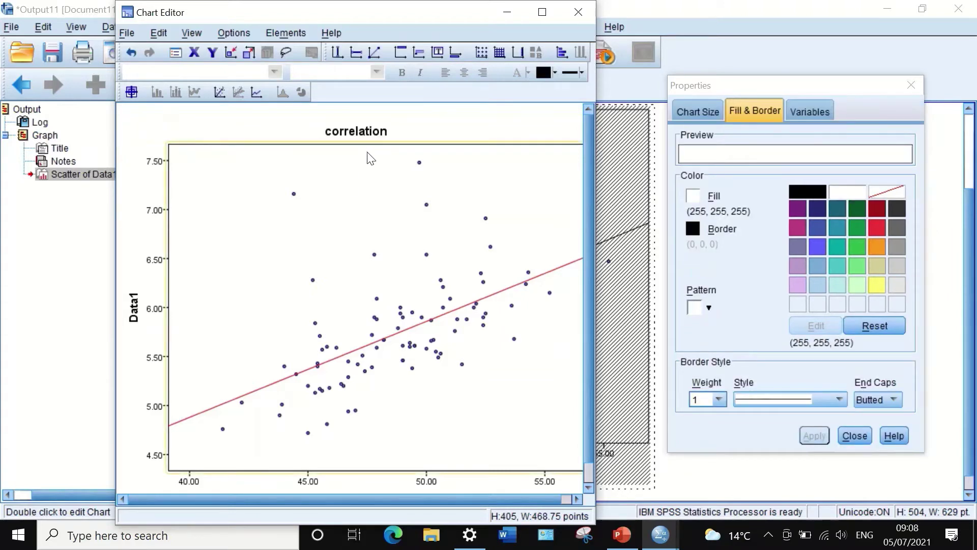
# Step: Capitalize the first letter of the chart title so it reads "Correlation"
pyautogui.rightClick(397, 198)
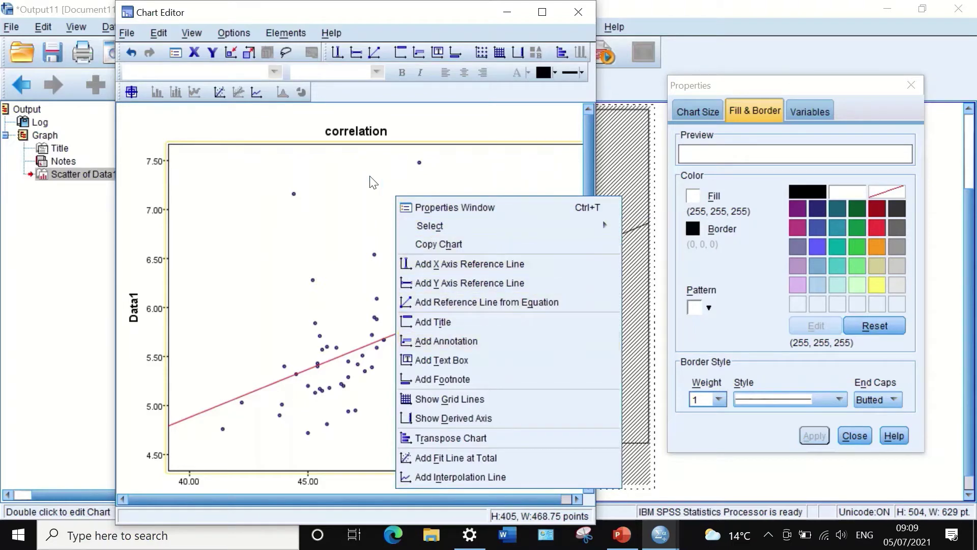
pyautogui.click(355, 130)
pyautogui.click(350, 131)
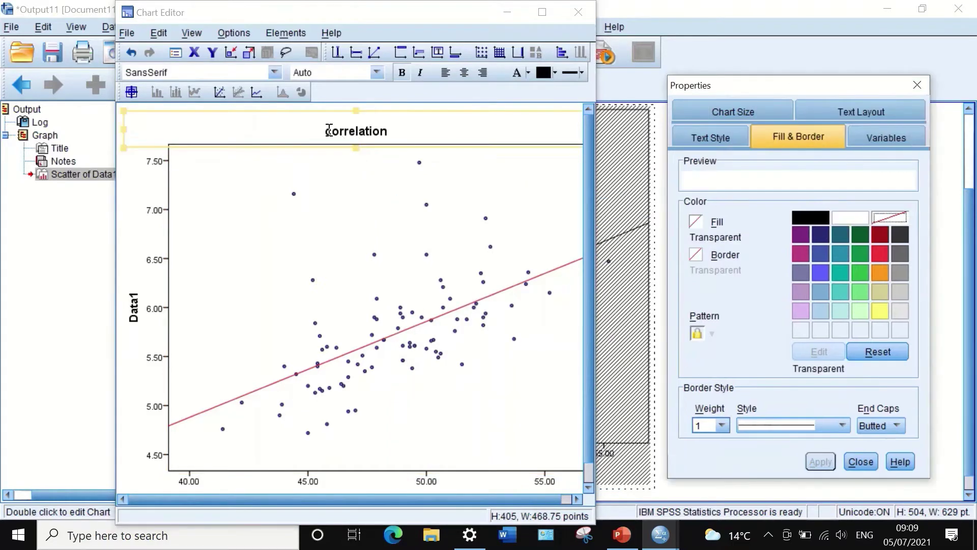
pyautogui.click(332, 131)
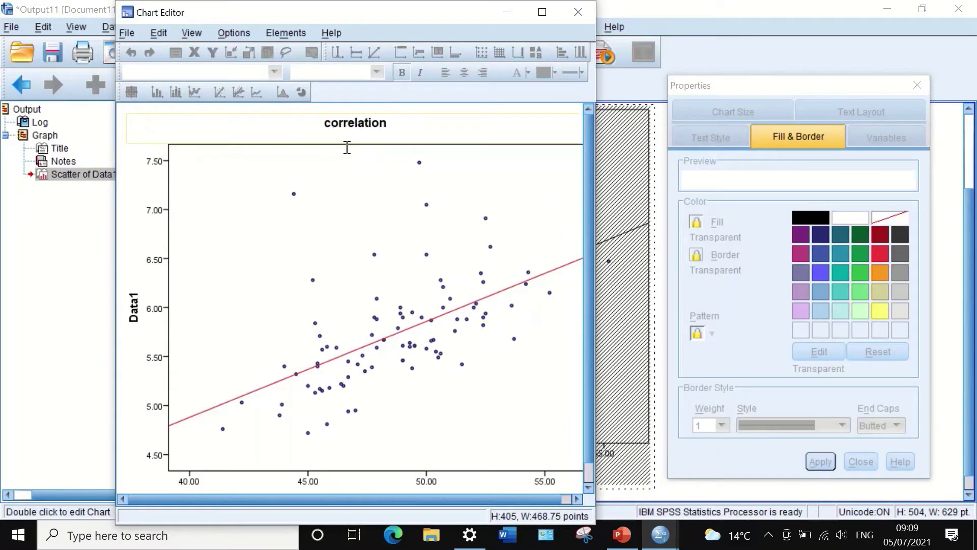
pyautogui.press('BackSpace')
pyautogui.write('C')
pyautogui.click(381, 182)
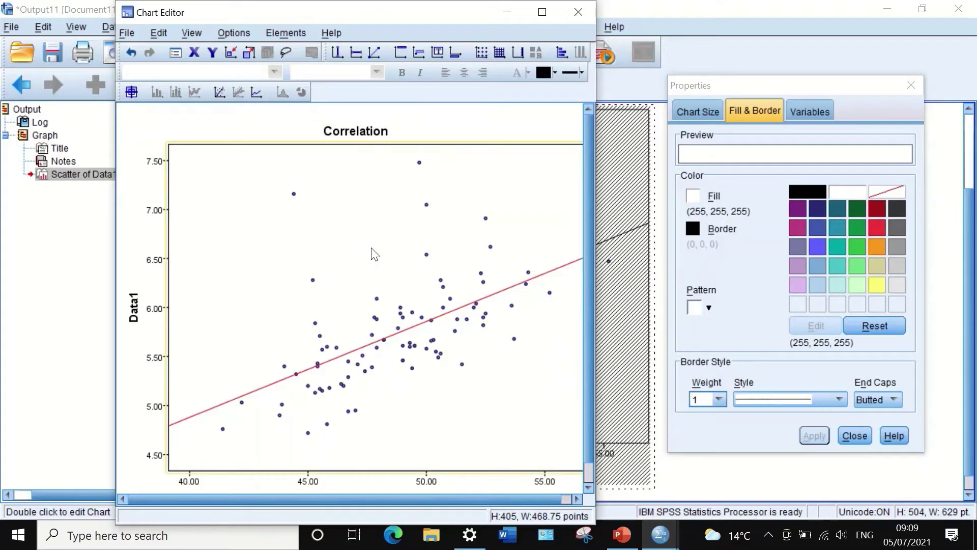
# Step: Add an annotation in the middle of the plot area and delete it again
pyautogui.rightClick(374, 193)
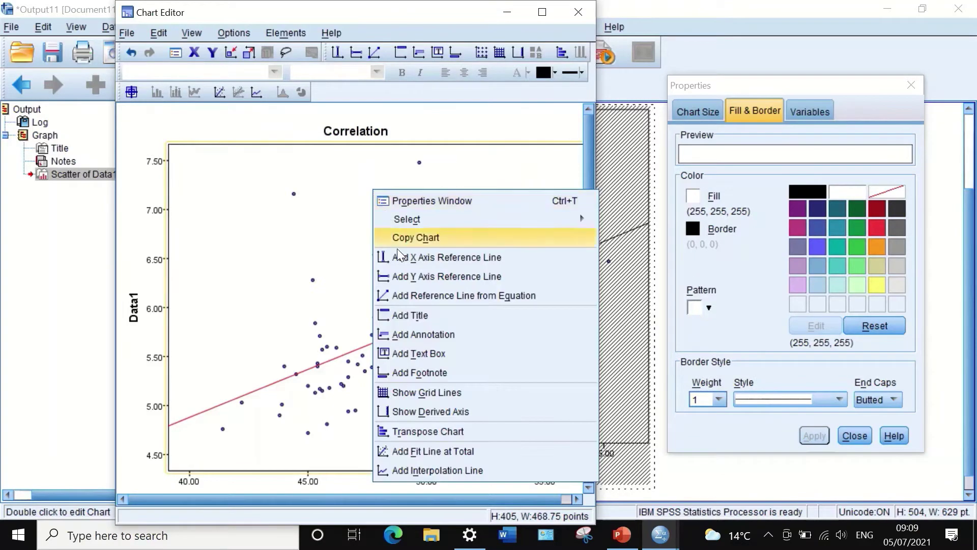
pyautogui.click(408, 338)
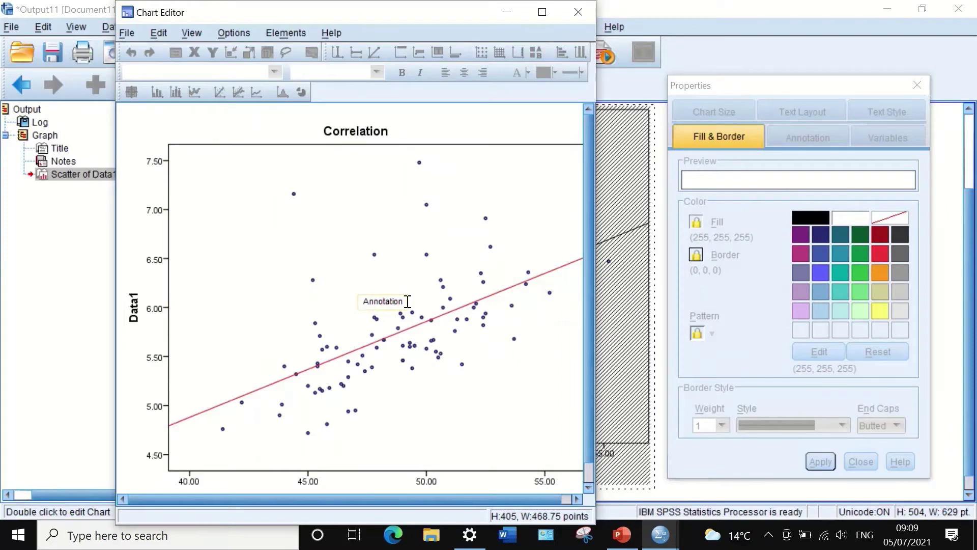
pyautogui.click(358, 306)
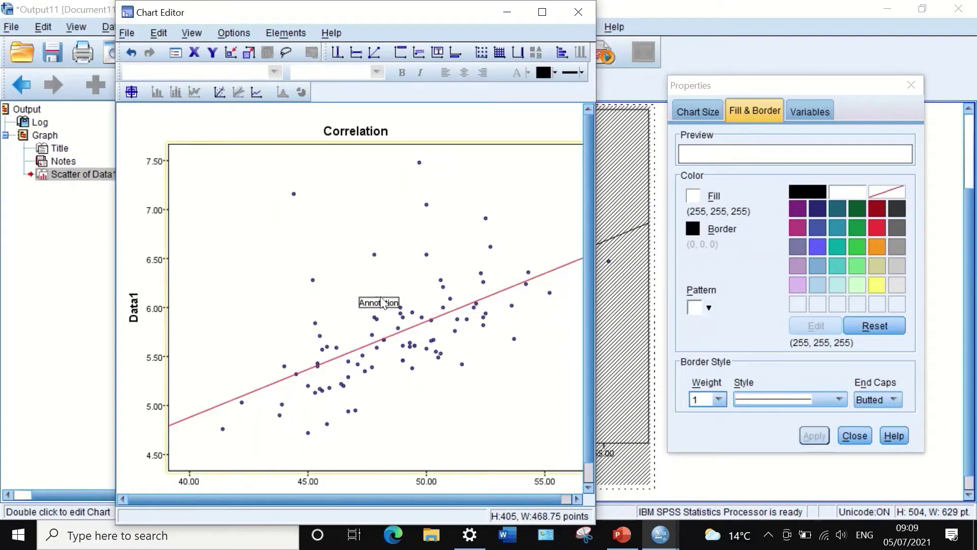
pyautogui.click(381, 300)
pyautogui.rightClick(382, 300)
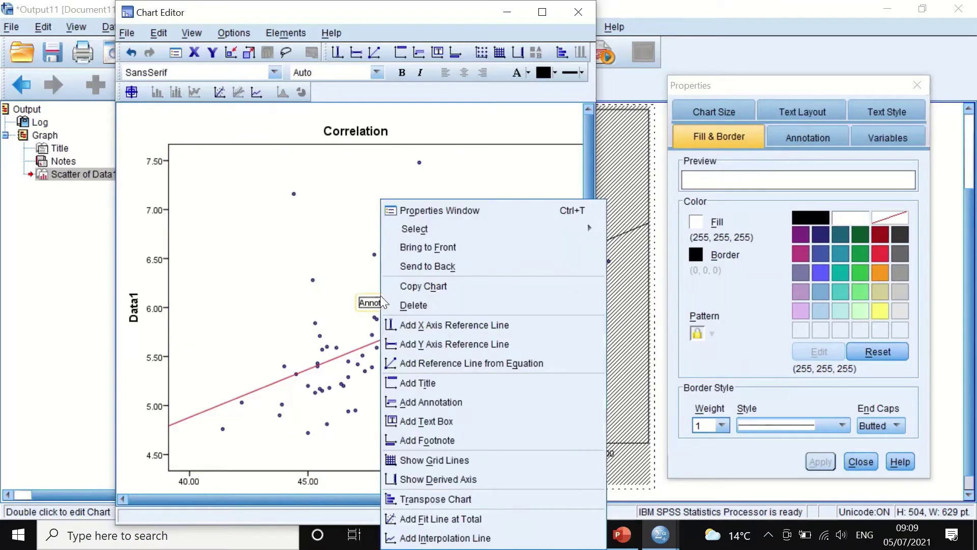
pyautogui.click(408, 306)
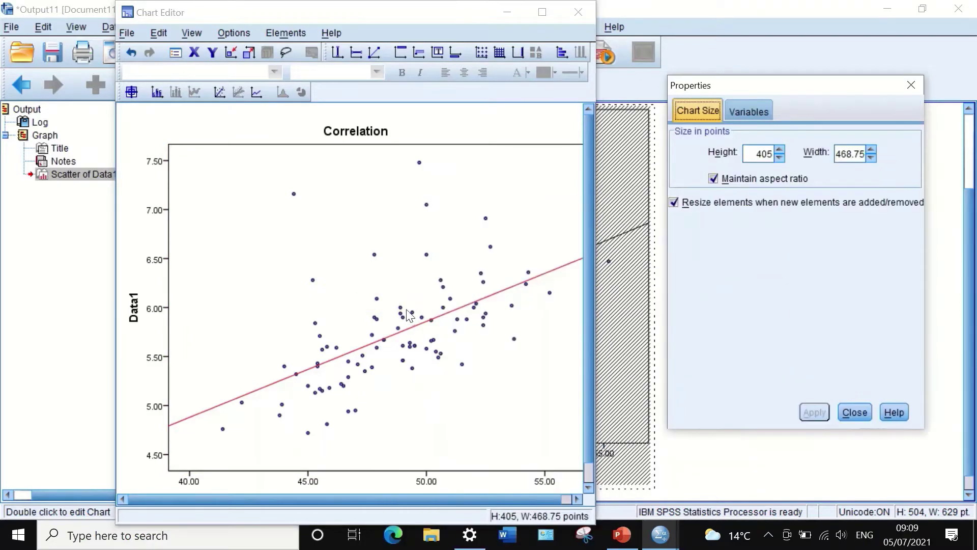
# Step: Add a footnote below the chart reading "Figure 1"
pyautogui.rightClick(372, 265)
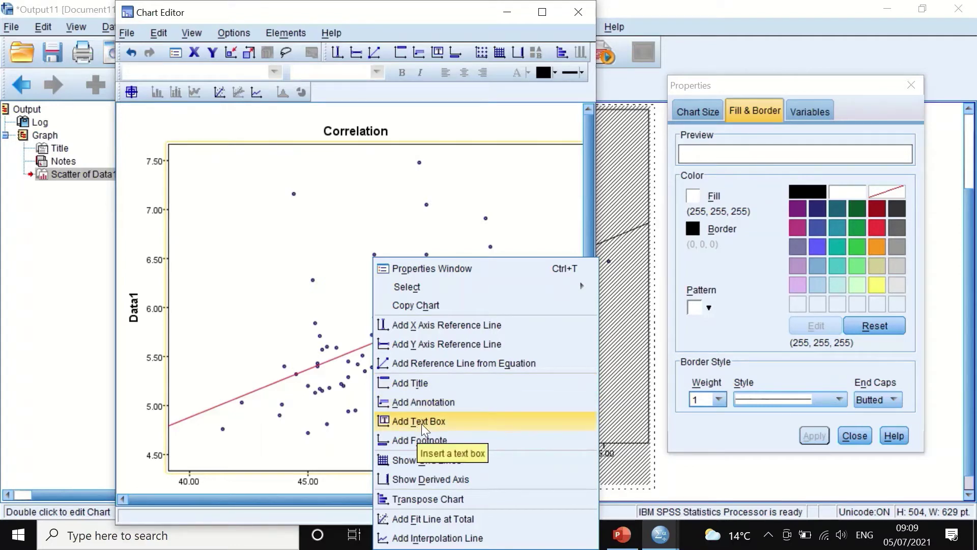
pyautogui.click(434, 440)
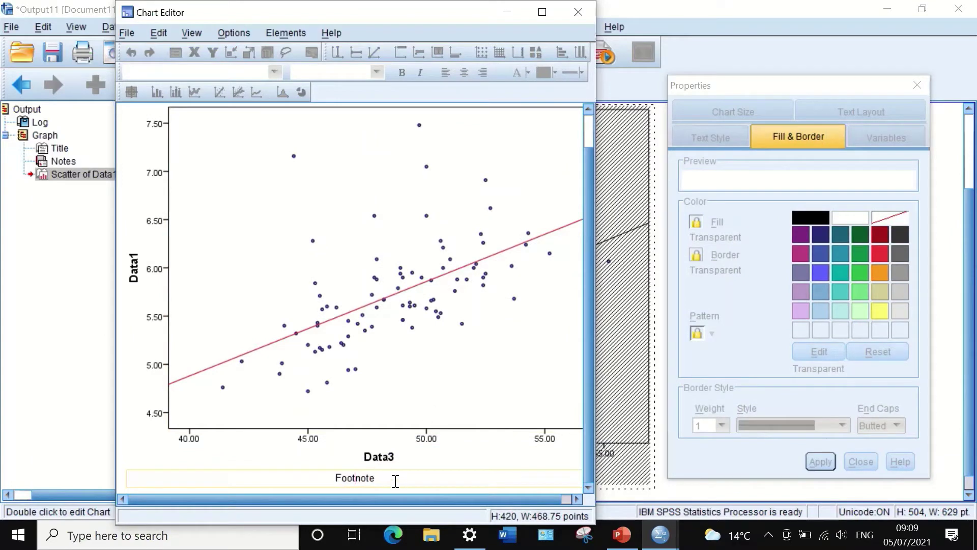
pyautogui.moveTo(396, 481); pyautogui.dragTo(321, 475)
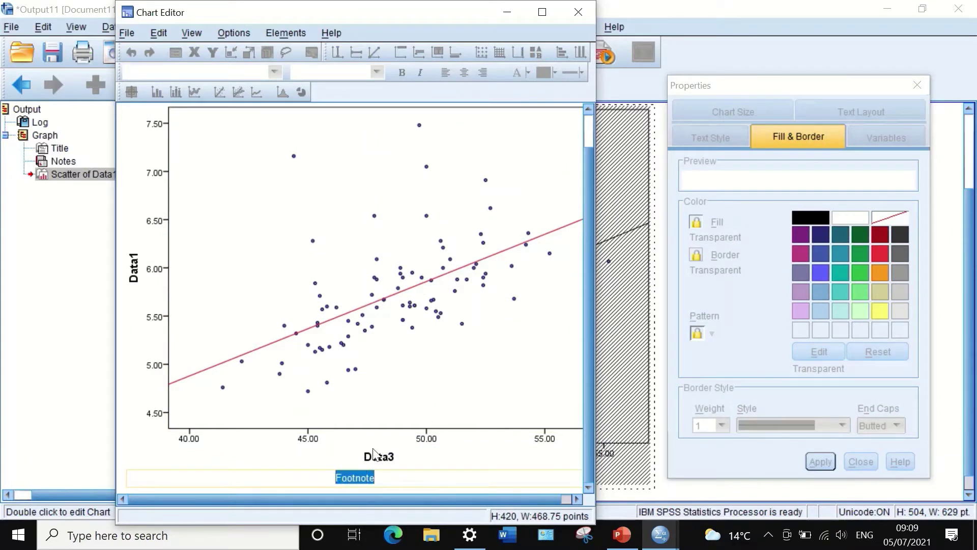
pyautogui.write('Figure')
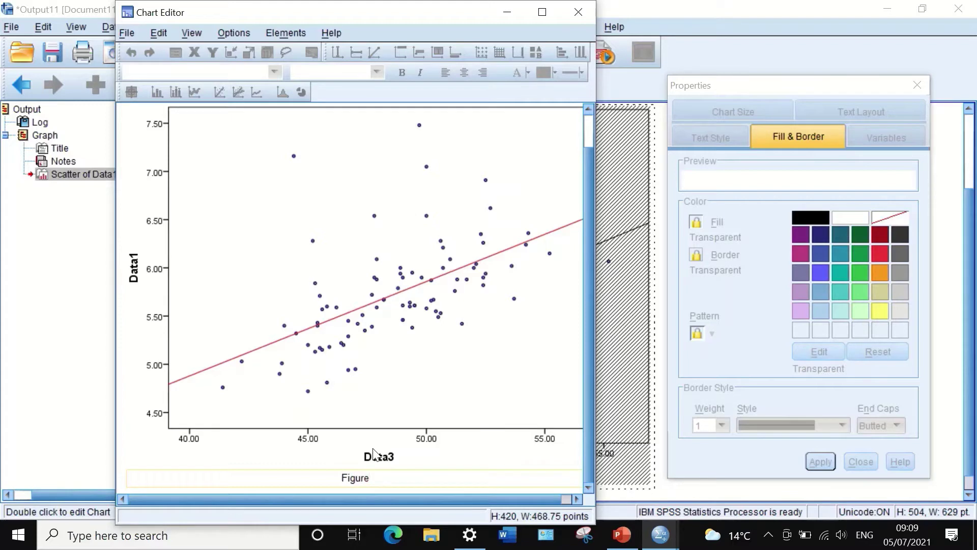
pyautogui.write(' 1')
pyautogui.click(406, 396)
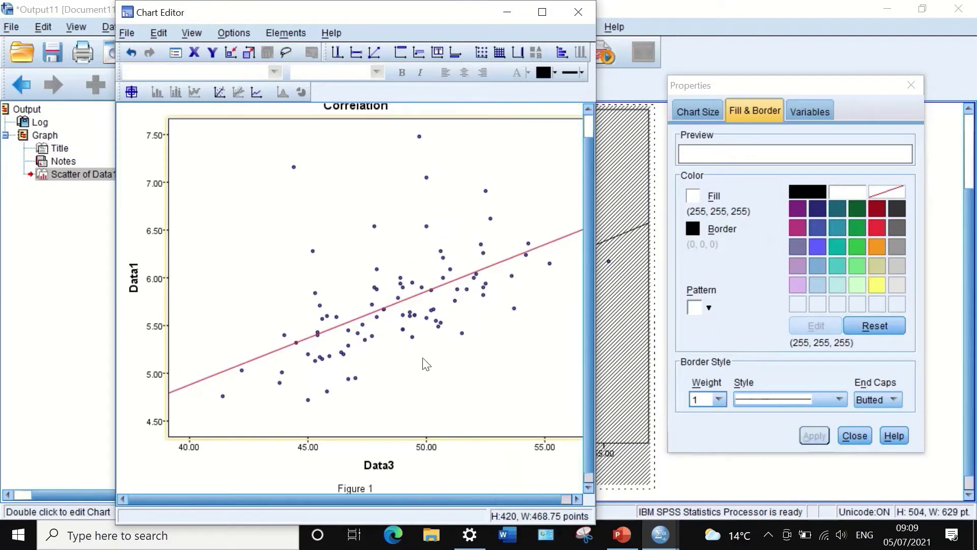
pyautogui.scroll(1, 416, 341)
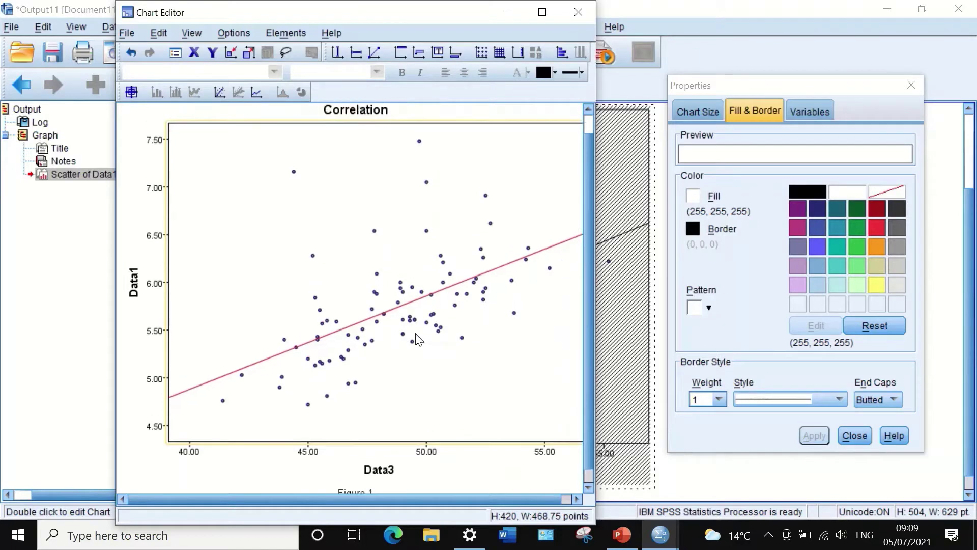
# Step: Transpose the chart to swap its axes and transpose it back to the original orientation
pyautogui.rightClick(371, 197)
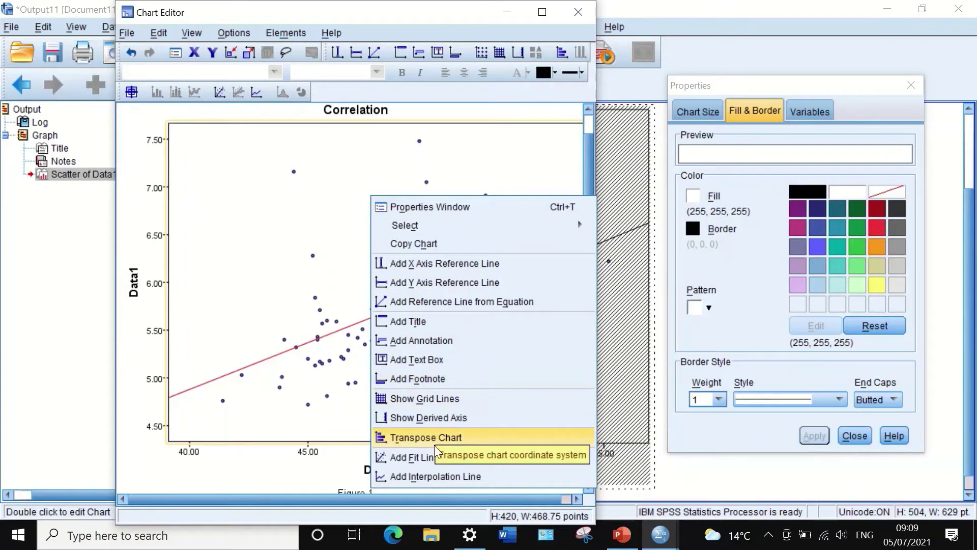
pyautogui.click(406, 439)
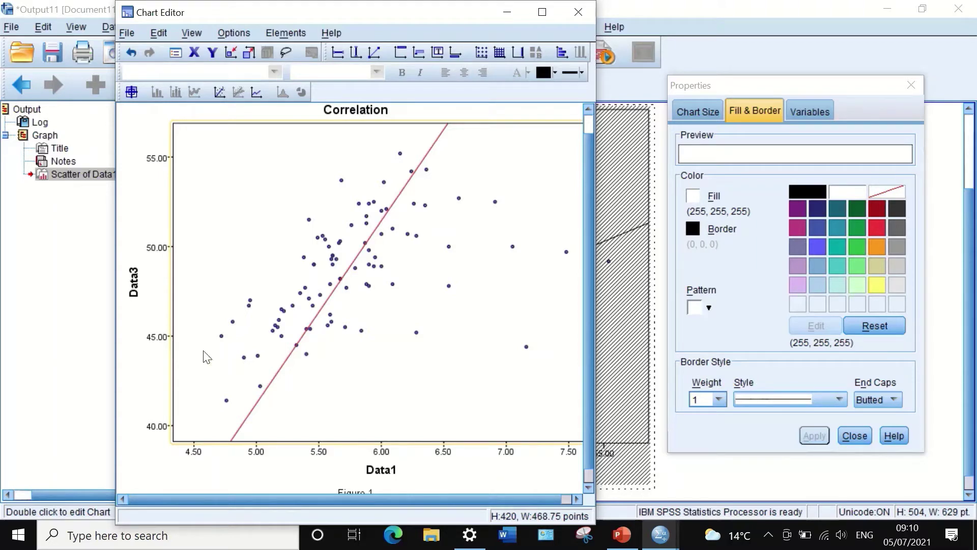
pyautogui.rightClick(290, 210)
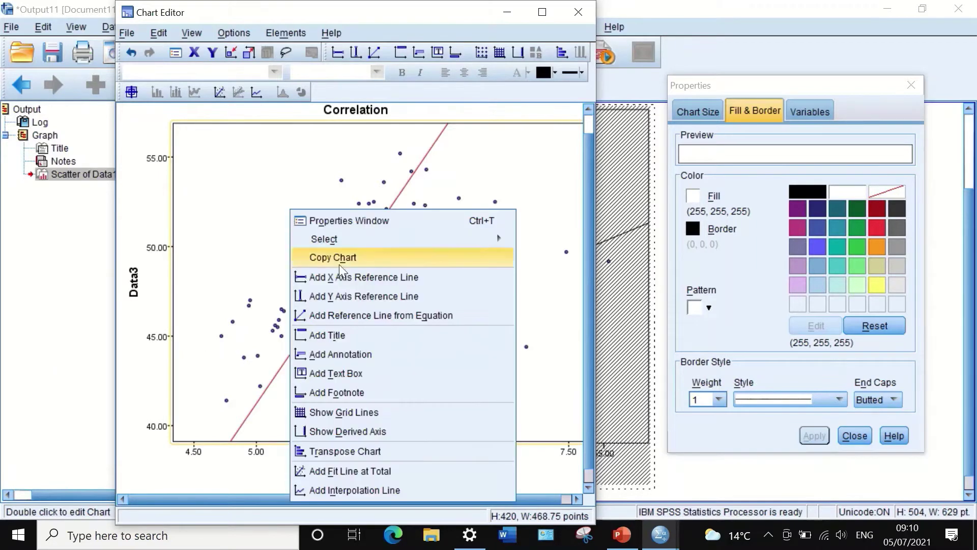
pyautogui.click(377, 449)
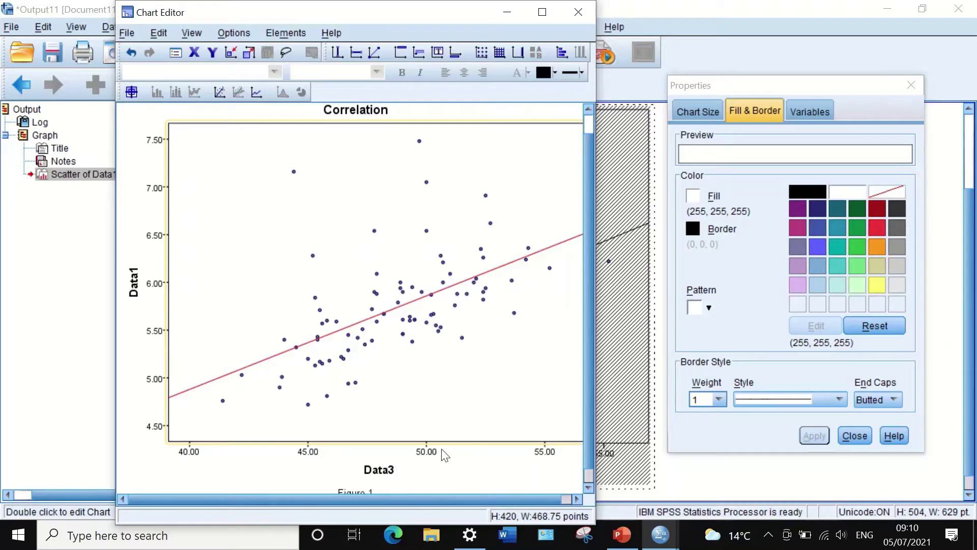
# Step: Set the preferred font size of the horizontal Data3 axis number labels to 12
pyautogui.click(425, 457)
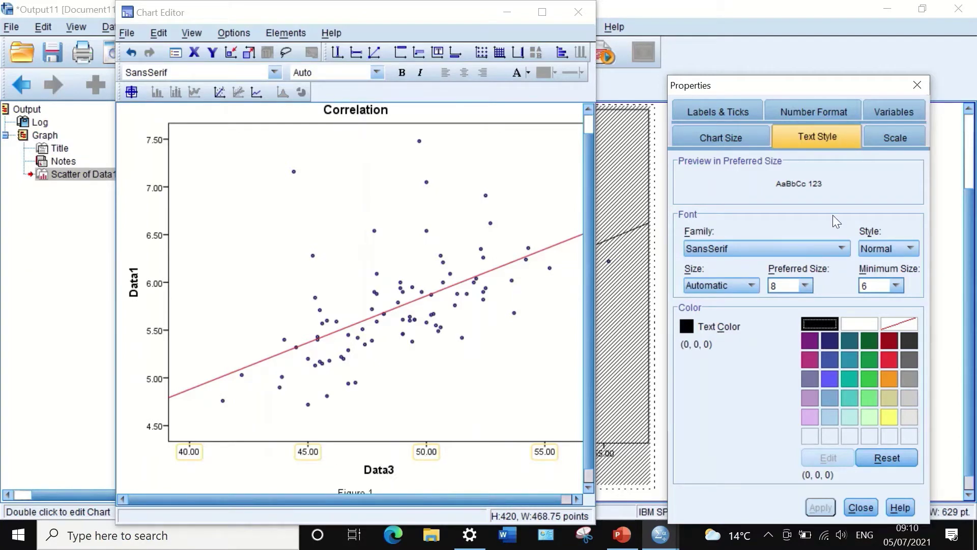
pyautogui.click(805, 286)
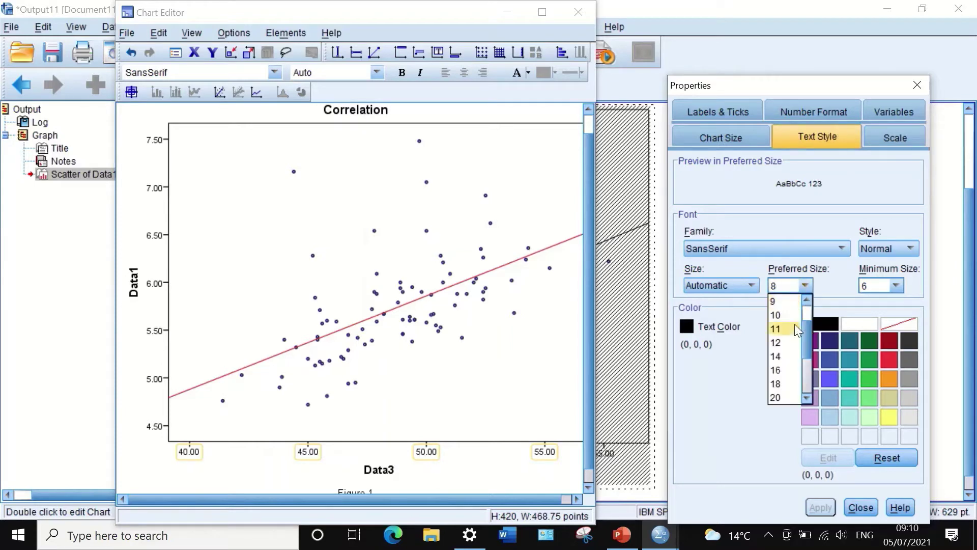
pyautogui.click(789, 342)
pyautogui.click(809, 506)
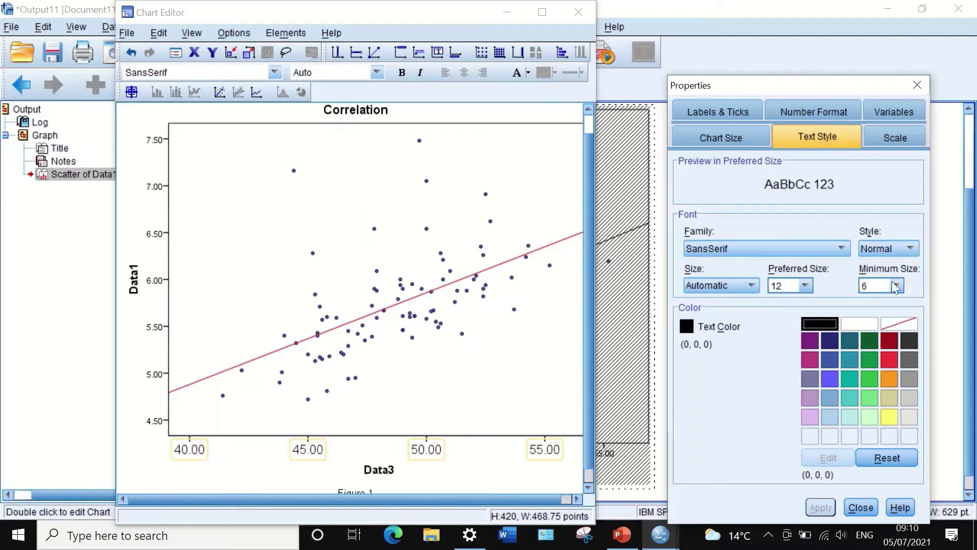
# Step: Change the text colour of the Data3 axis number labels to green (13, 141, 70)
pyautogui.click(895, 137)
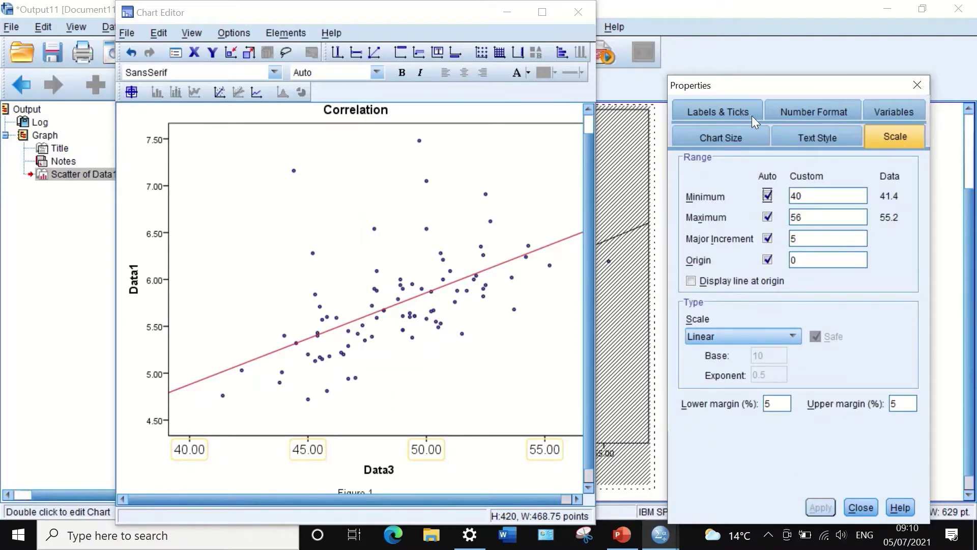
pyautogui.click(739, 112)
pyautogui.click(799, 107)
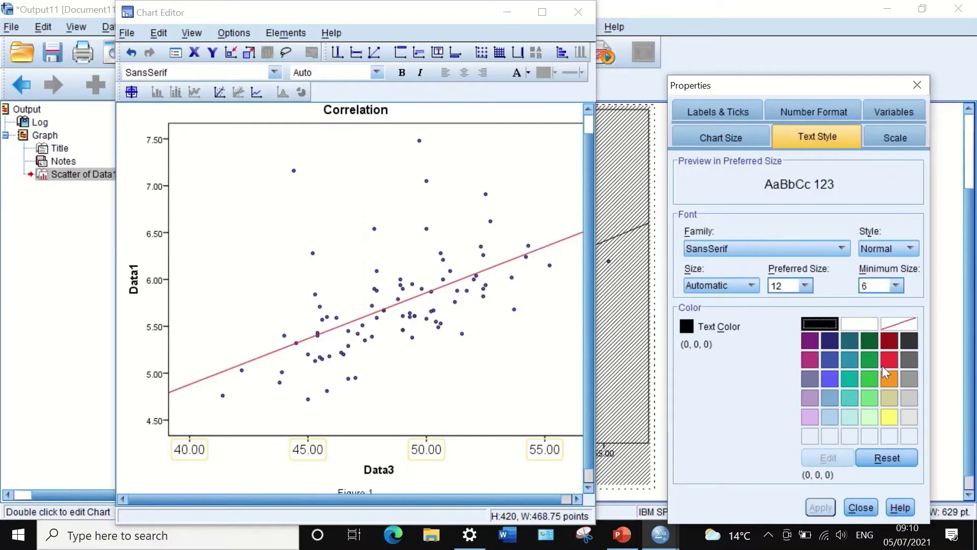
pyautogui.click(867, 359)
pyautogui.click(812, 501)
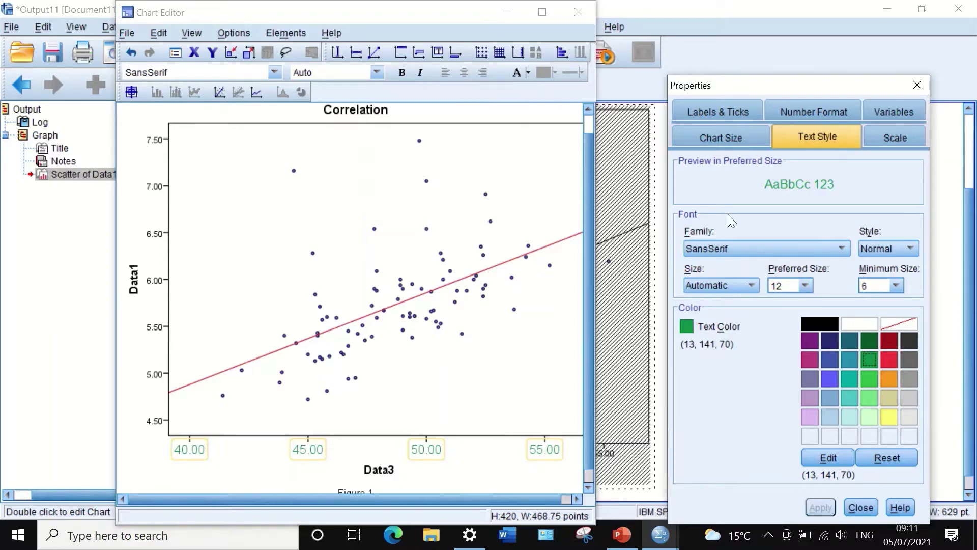
# Step: Set the number format of the Data3 axis labels to 0 decimal places
pyautogui.click(891, 133)
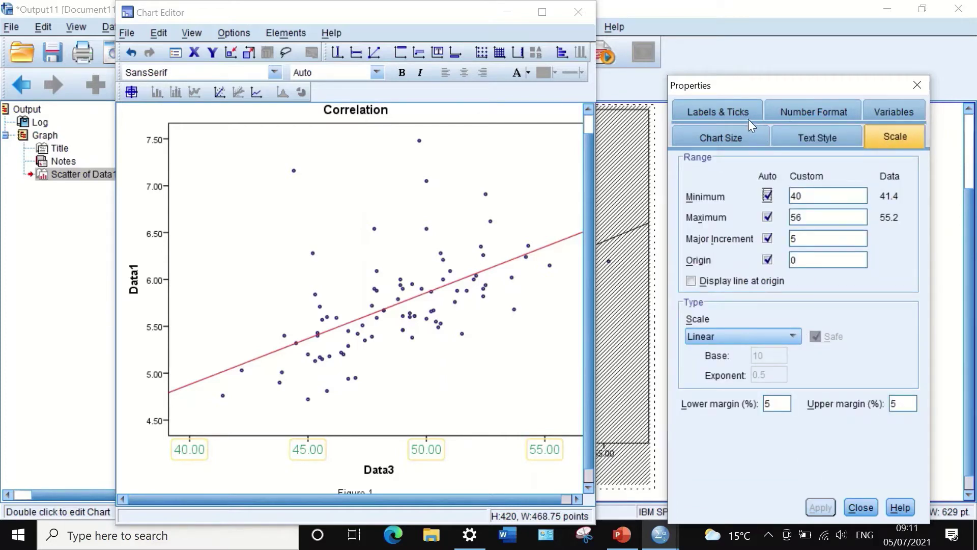
pyautogui.click(830, 108)
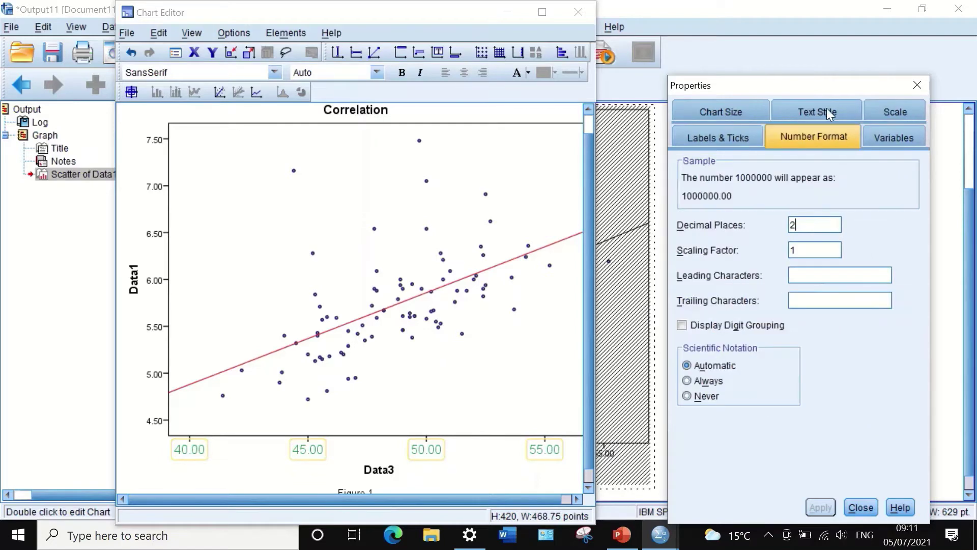
pyautogui.moveTo(809, 223); pyautogui.dragTo(782, 224)
pyautogui.write('0')
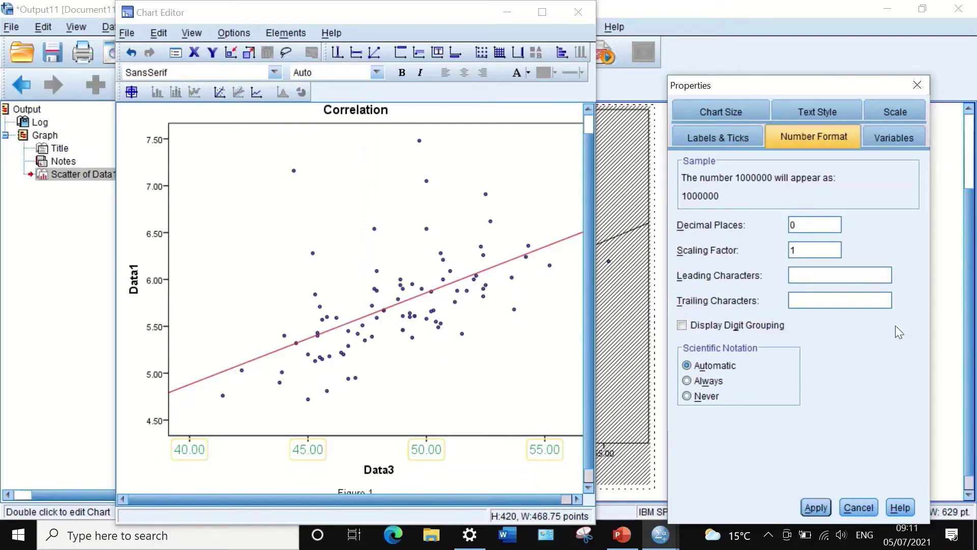
pyautogui.click(808, 508)
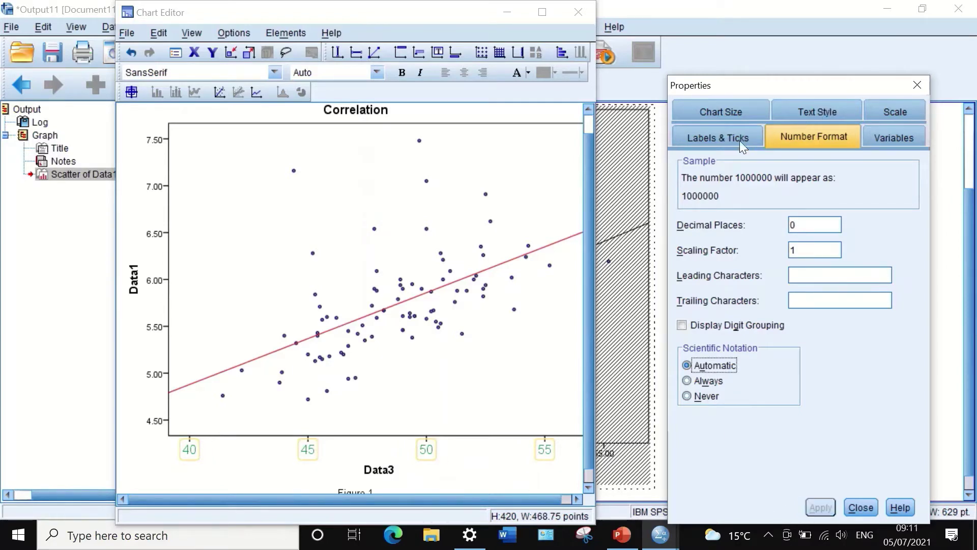
# Step: Set the major increment of the Data3 axis scale to 2 and close the axis properties
pyautogui.click(882, 115)
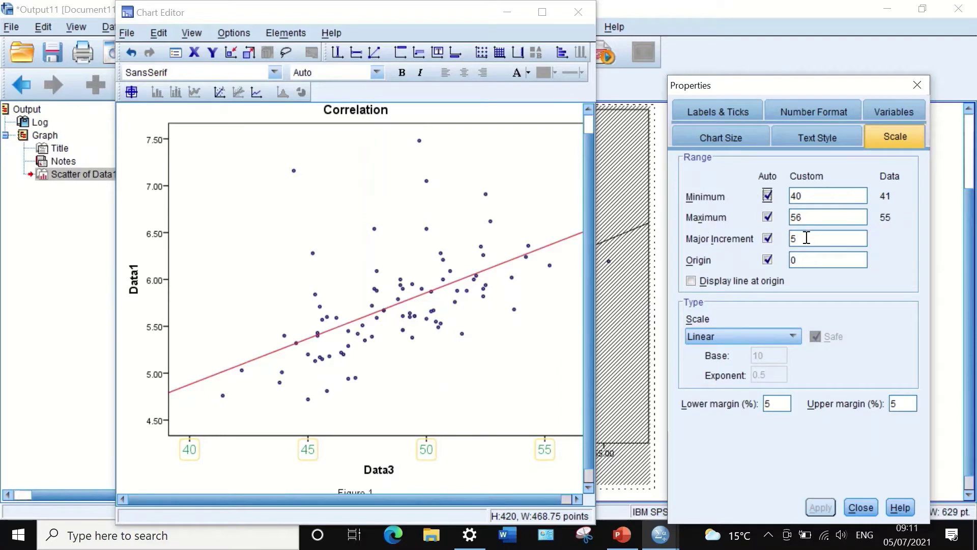
pyautogui.moveTo(805, 237); pyautogui.dragTo(794, 240)
pyautogui.write('2')
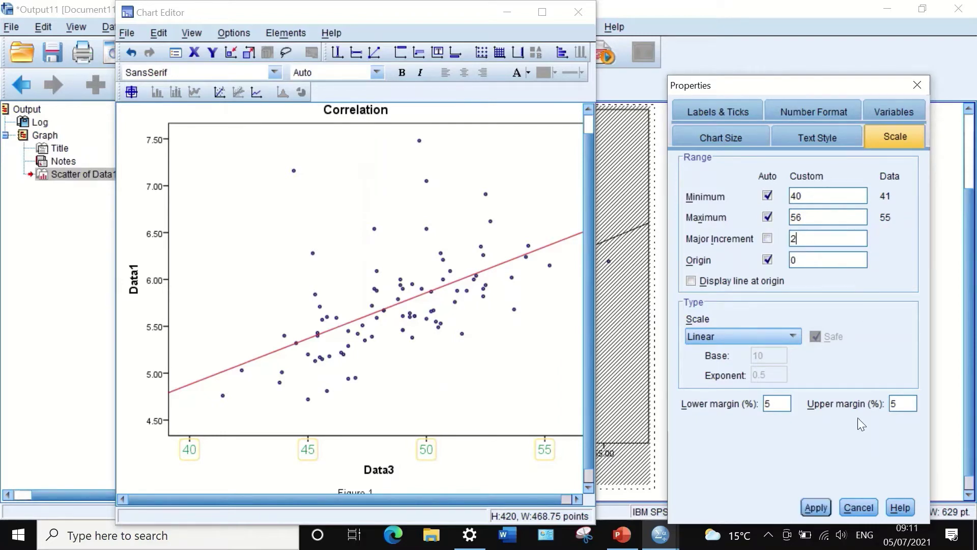
pyautogui.click(815, 508)
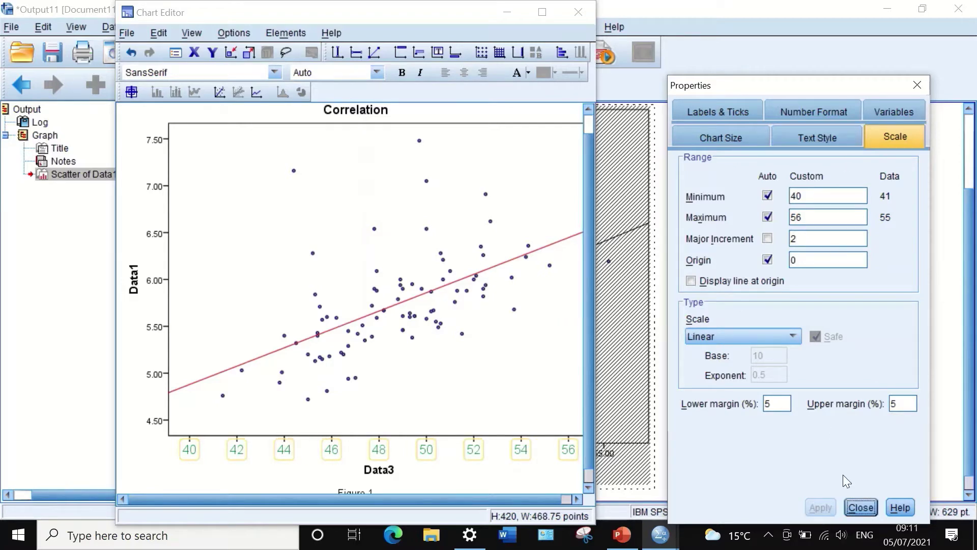
pyautogui.click(861, 507)
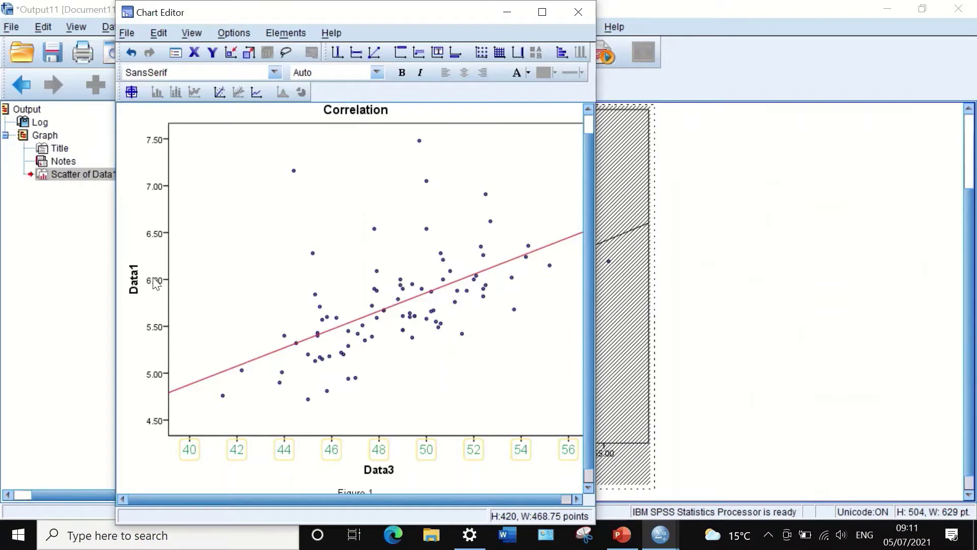
# Step: Format the vertical Data1 axis labels to show 1 decimal place
pyautogui.doubleClick(157, 283)
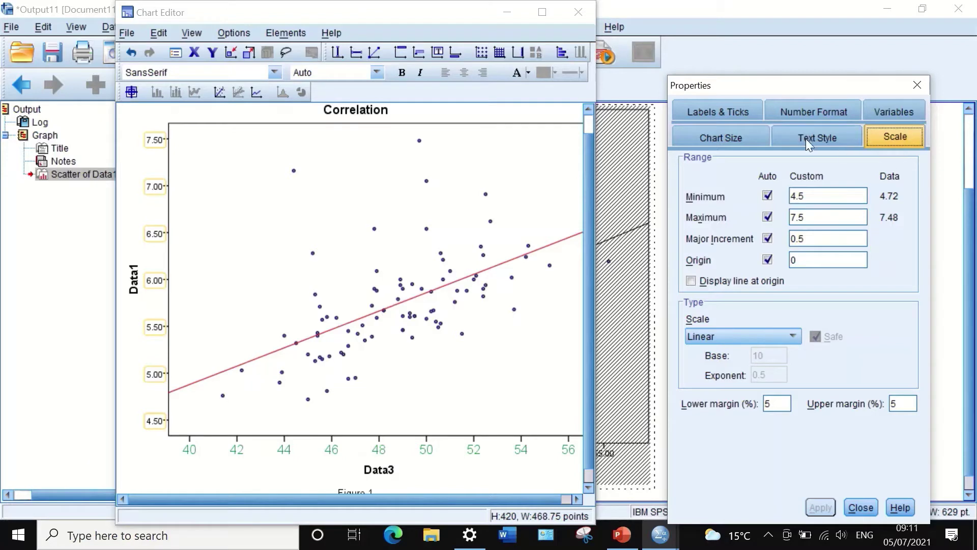
pyautogui.click(820, 112)
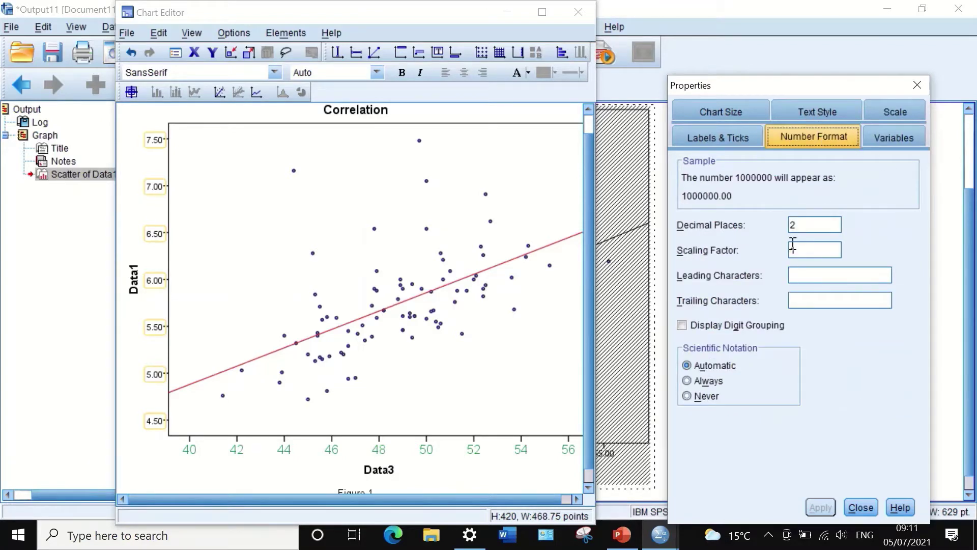
pyautogui.doubleClick(795, 225)
pyautogui.write('1')
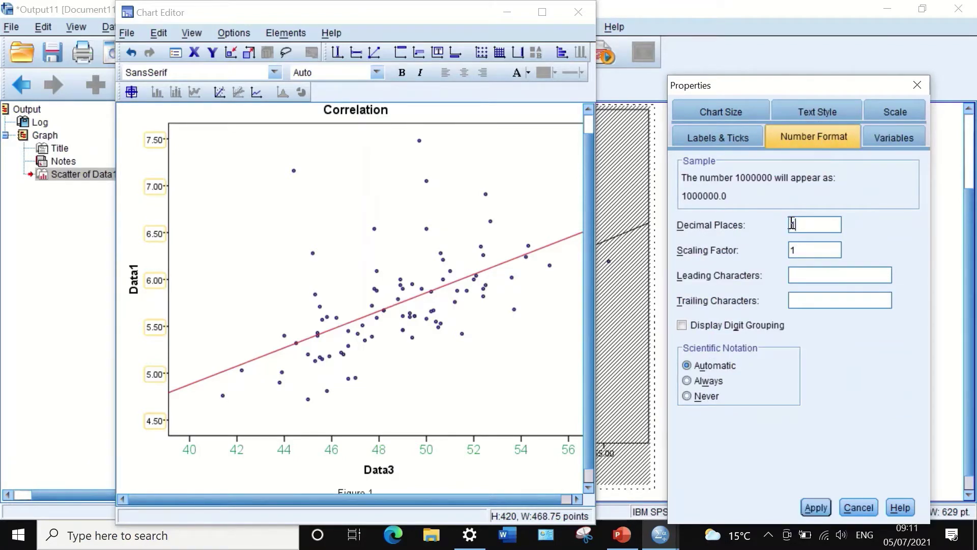
pyautogui.click(821, 509)
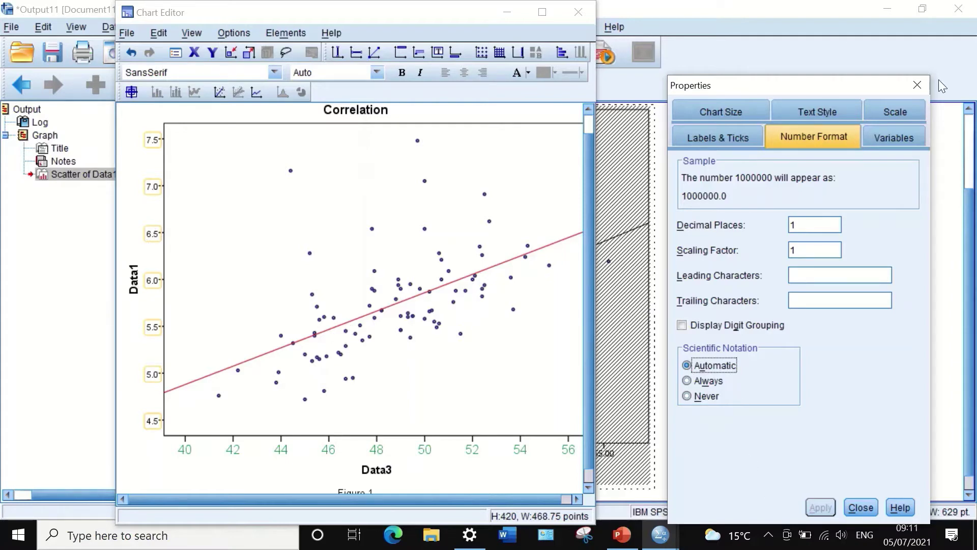
# Step: Change the text colour of the Data1 axis number labels to teal (0, 166, 164)
pyautogui.click(888, 113)
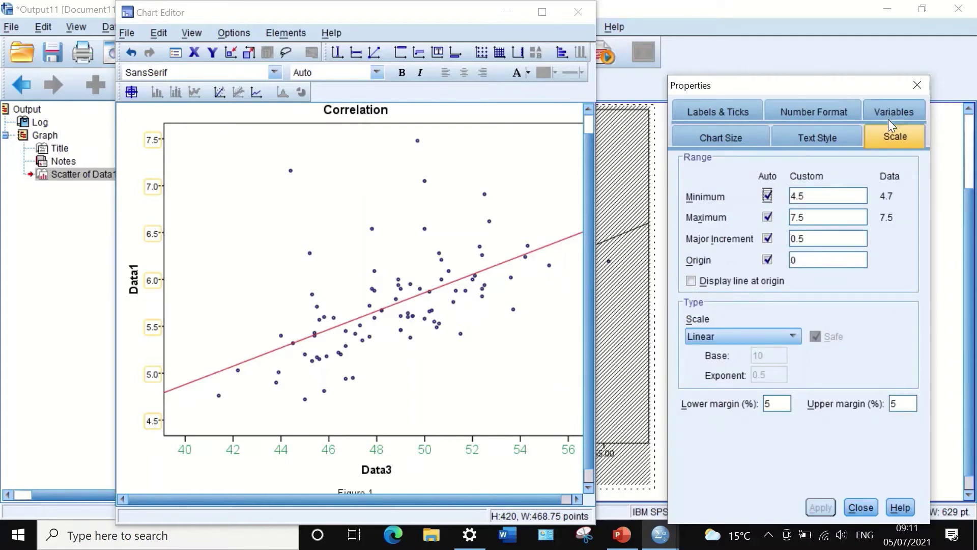
pyautogui.click(815, 108)
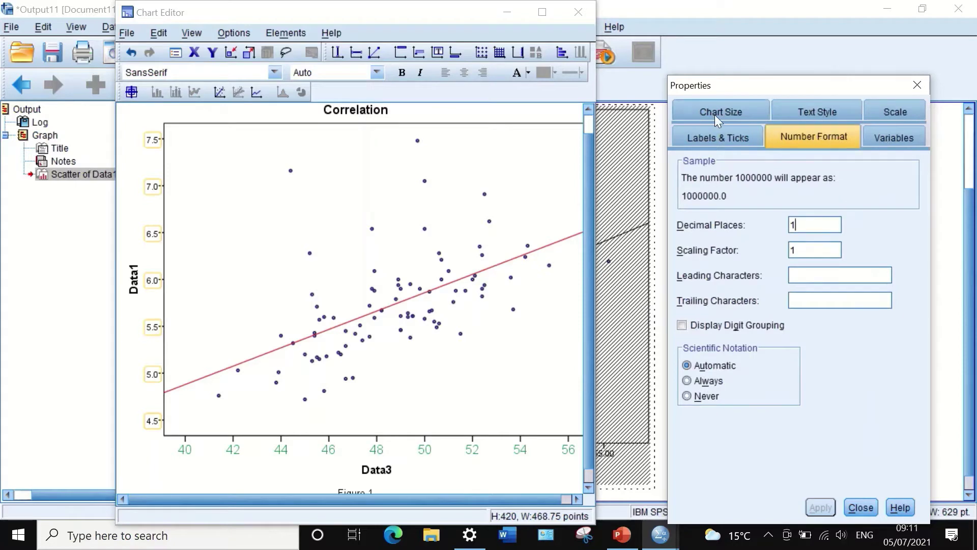
pyautogui.click(734, 135)
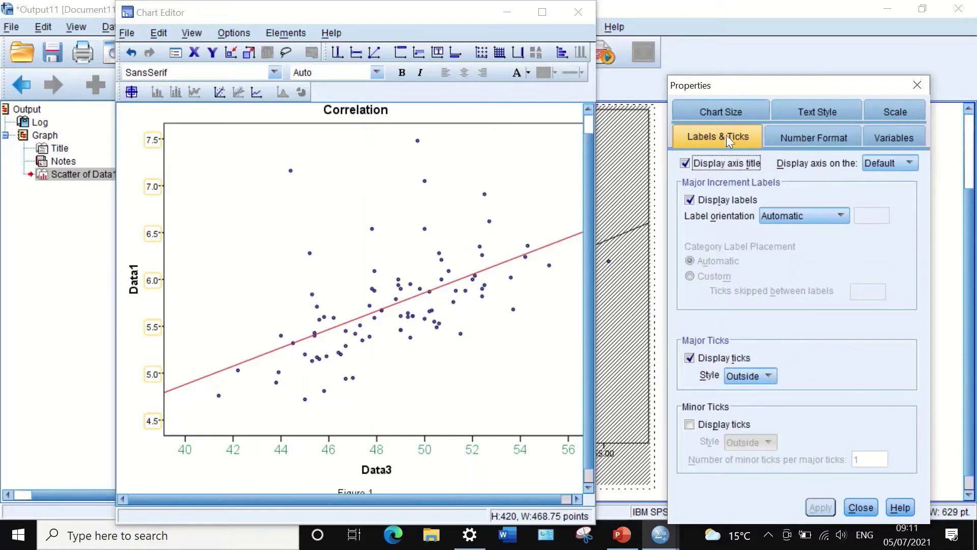
pyautogui.click(743, 109)
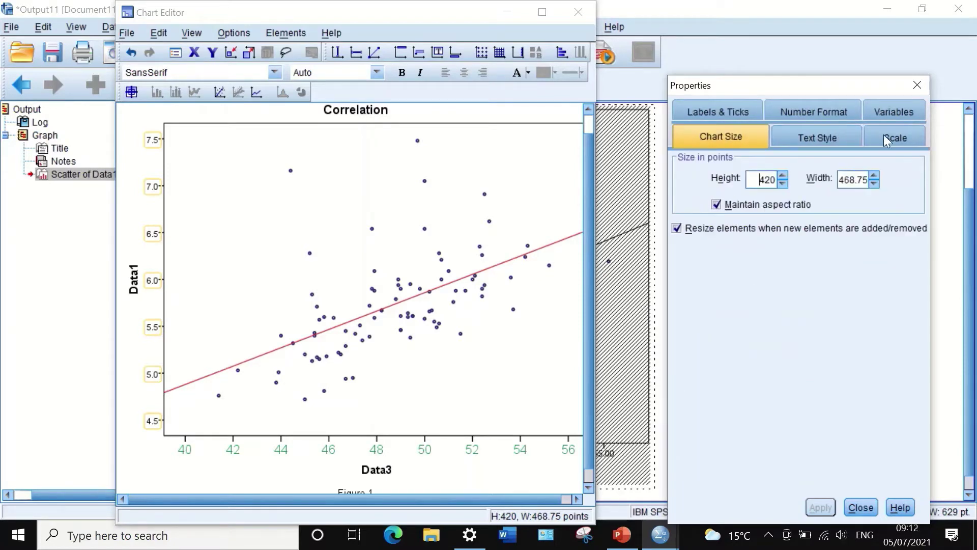
pyautogui.click(837, 135)
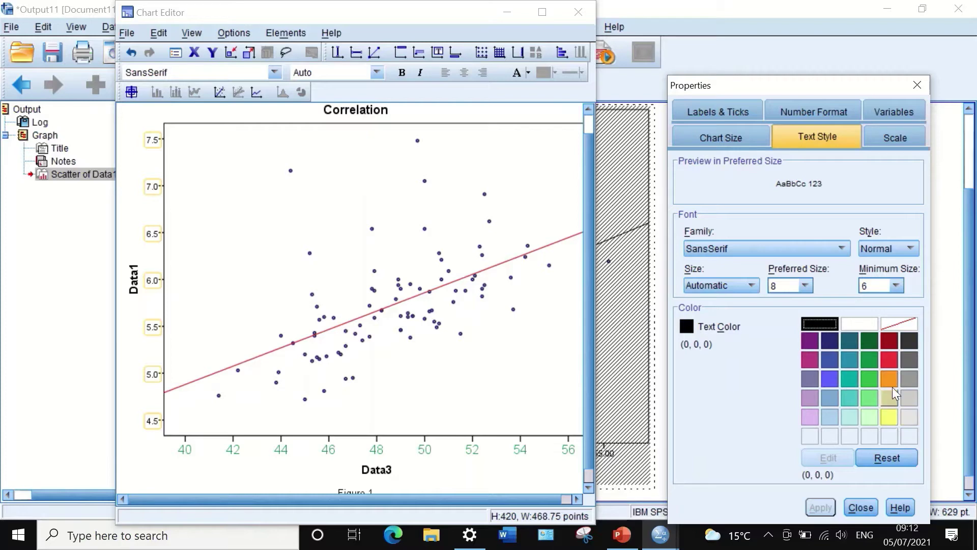
pyautogui.click(848, 379)
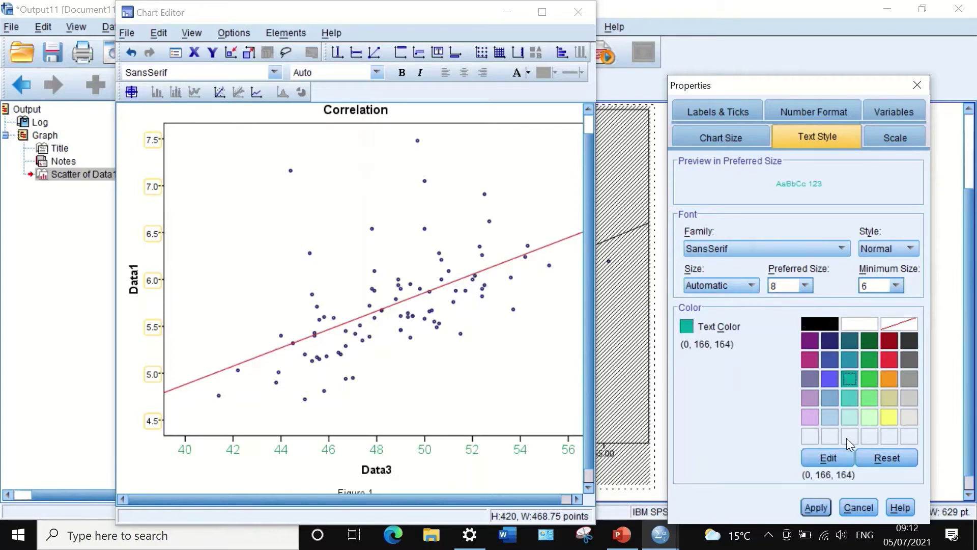
pyautogui.click(817, 506)
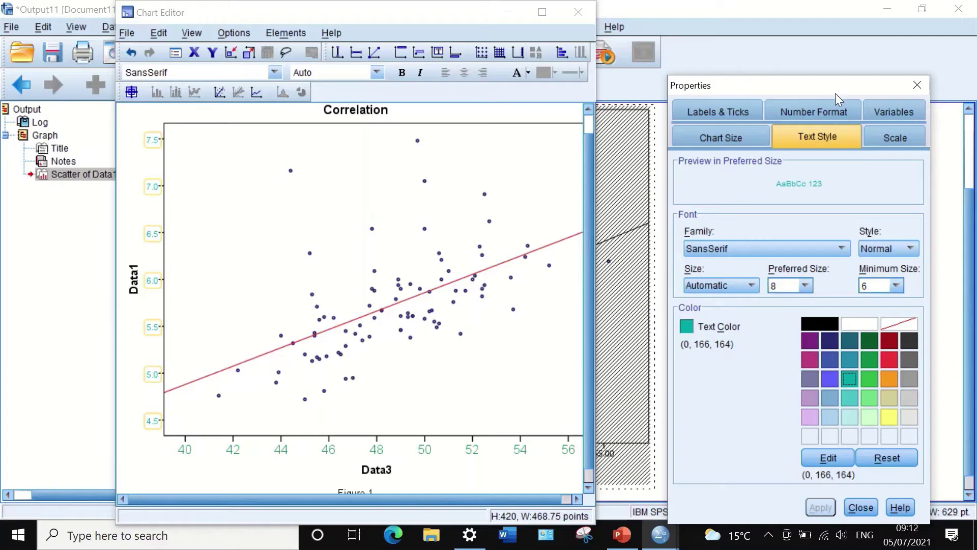
# Step: Set the major increment of the Data1 axis scale to 0.1
pyautogui.click(892, 136)
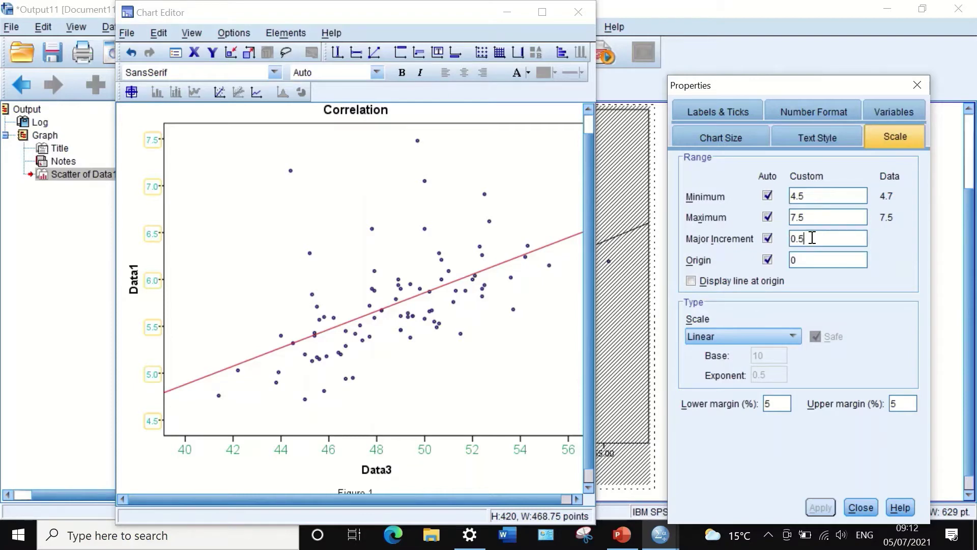
pyautogui.moveTo(809, 238); pyautogui.dragTo(798, 238)
pyautogui.write('1')
pyautogui.click(816, 506)
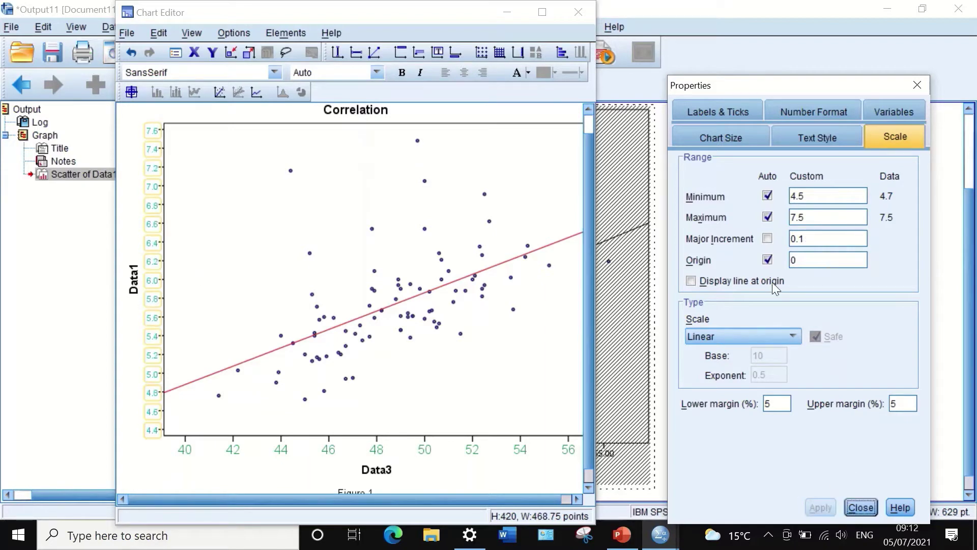
pyautogui.click(125, 213)
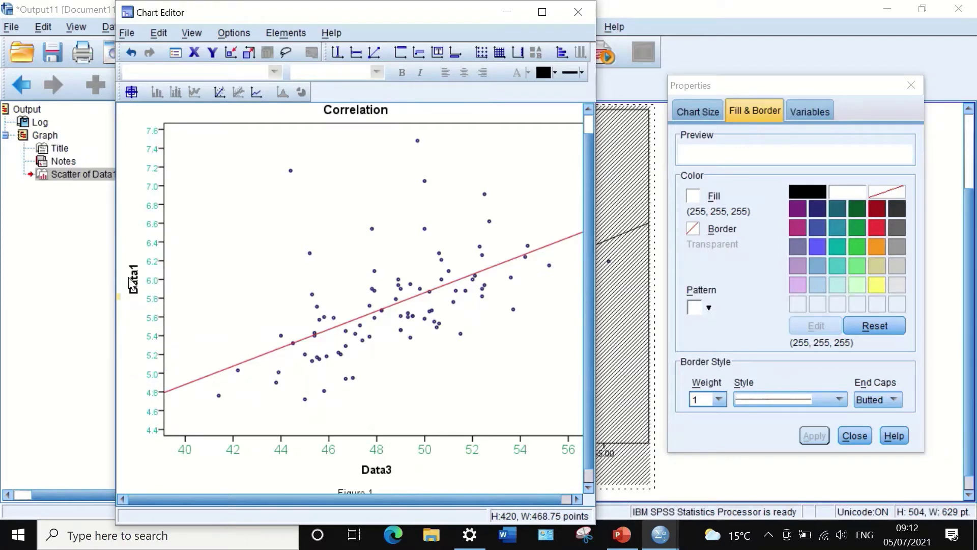
pyautogui.click(135, 288)
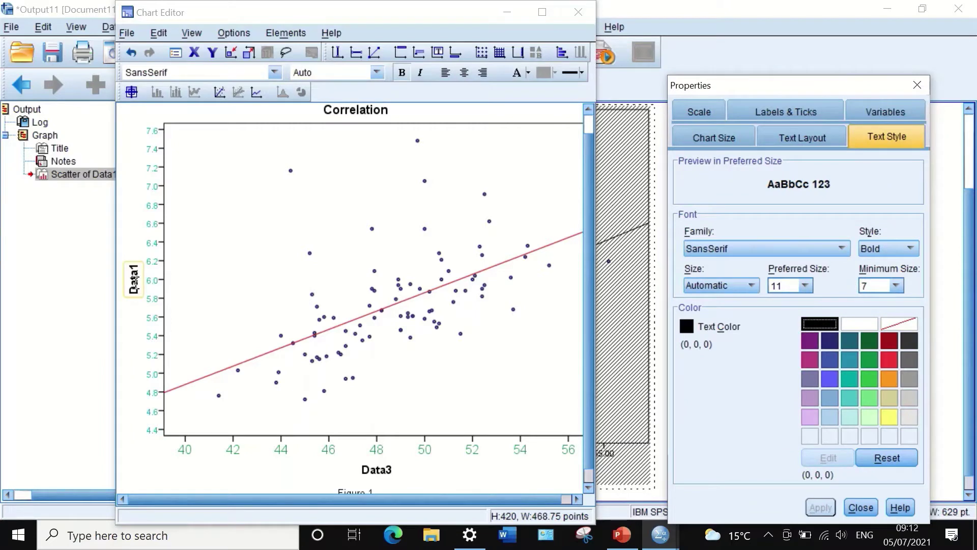
pyautogui.click(130, 294)
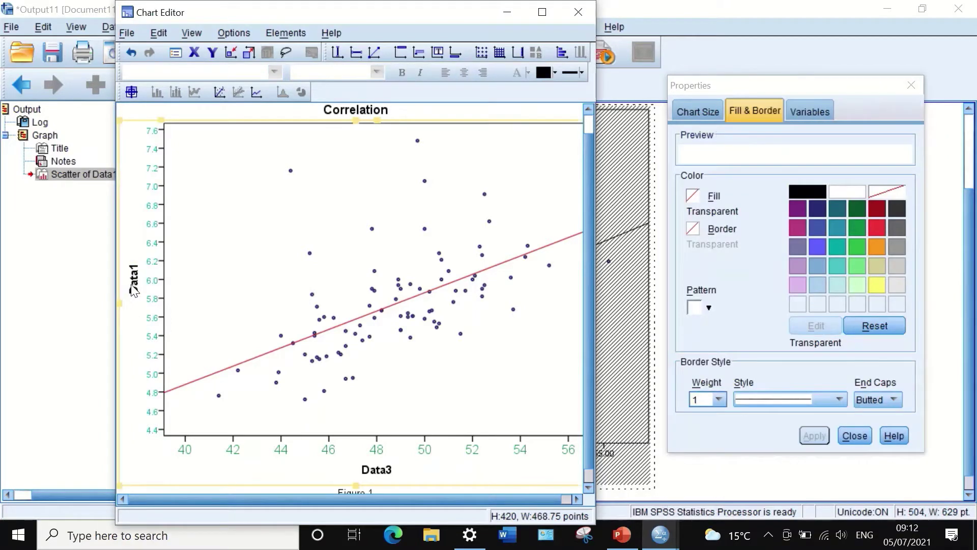
pyautogui.click(133, 286)
pyautogui.click(133, 283)
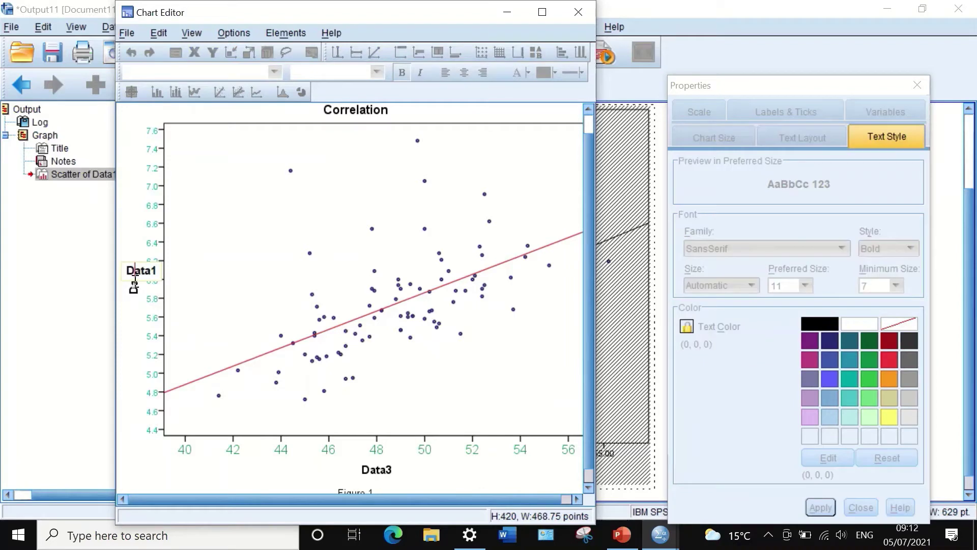
pyautogui.write('h')
pyautogui.press('BackSpace')
pyautogui.click(134, 296)
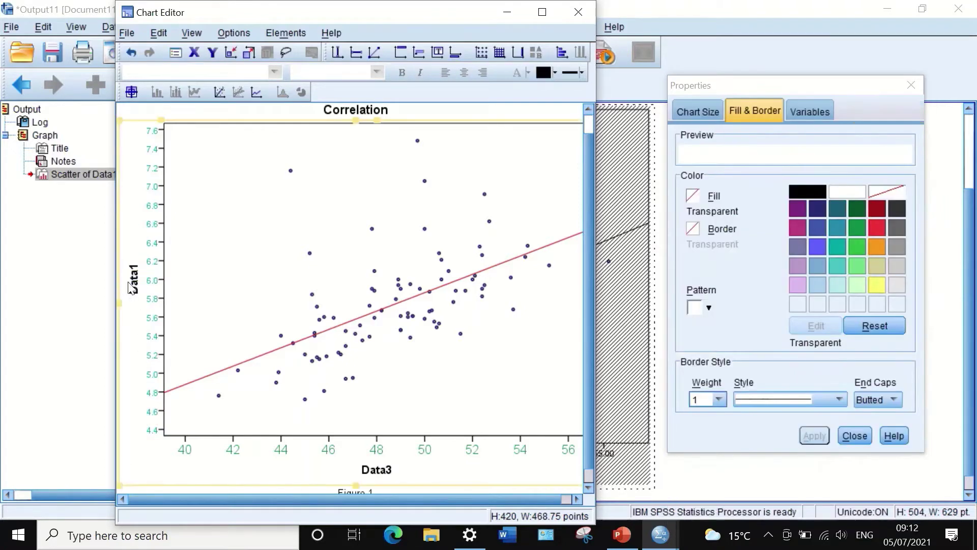
pyautogui.click(134, 287)
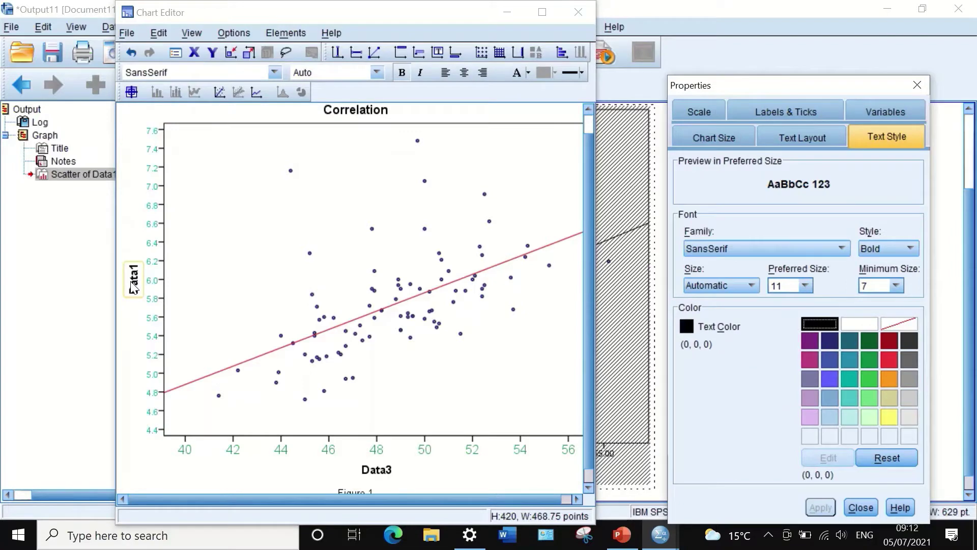
pyautogui.click(133, 287)
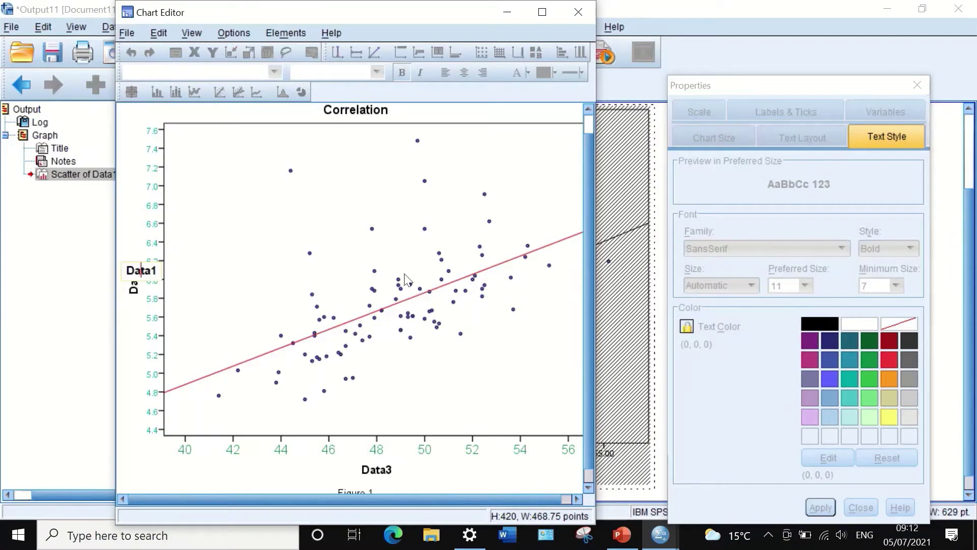
pyautogui.click(134, 298)
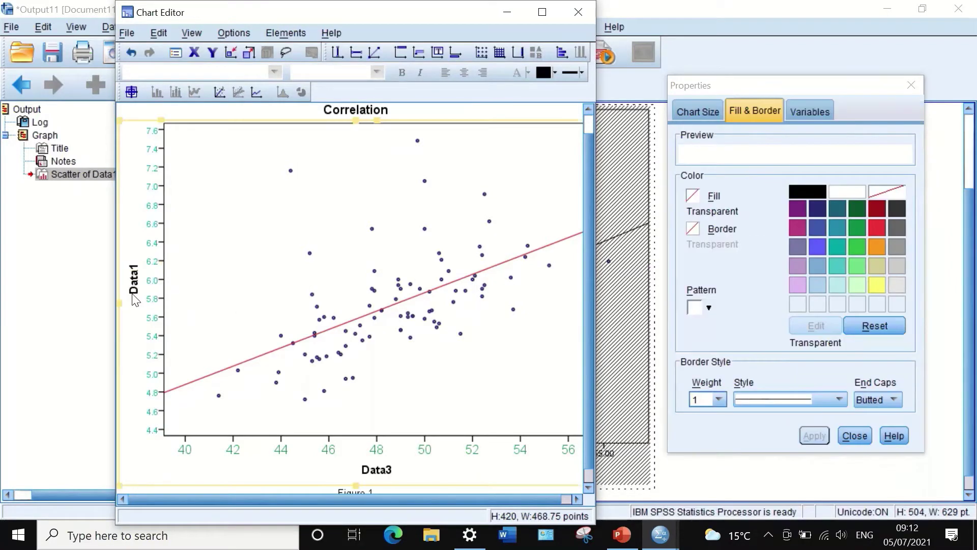
# Step: Set the preferred font size of the vertical Data1 axis title to 14 and close its properties
pyautogui.click(134, 296)
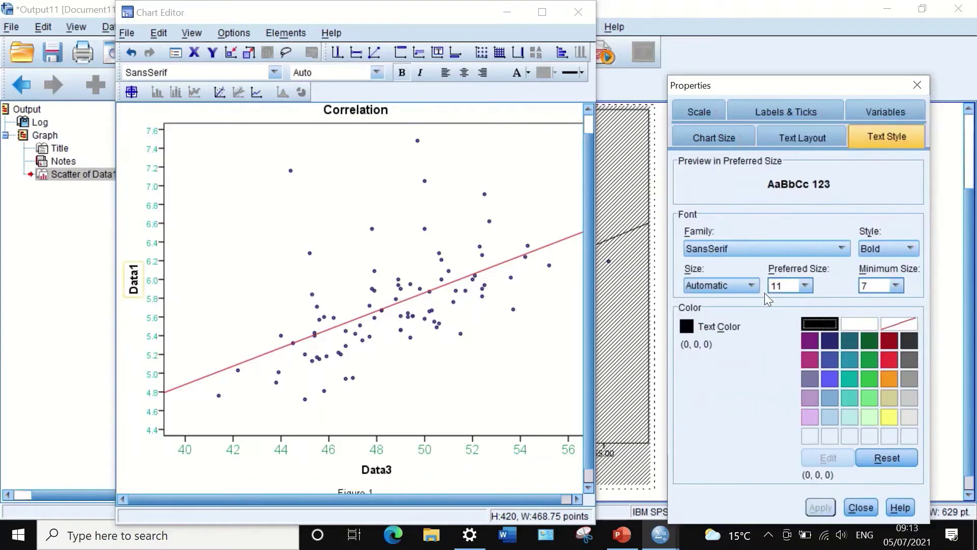
pyautogui.click(805, 285)
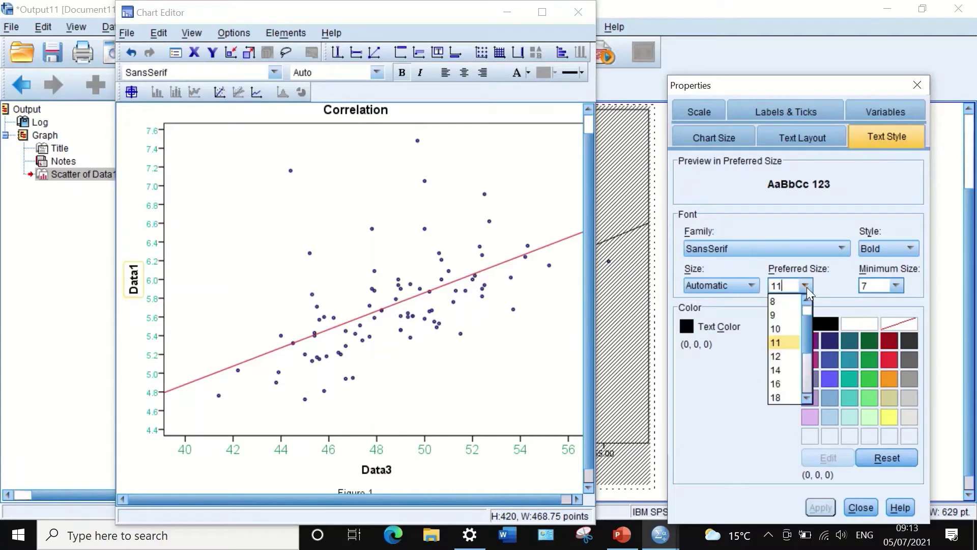
pyautogui.click(795, 368)
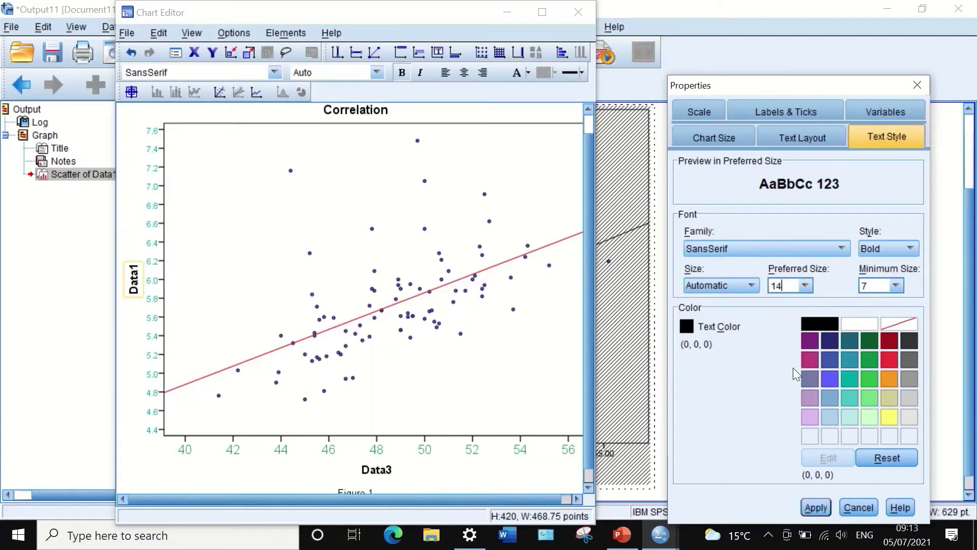
pyautogui.click(816, 506)
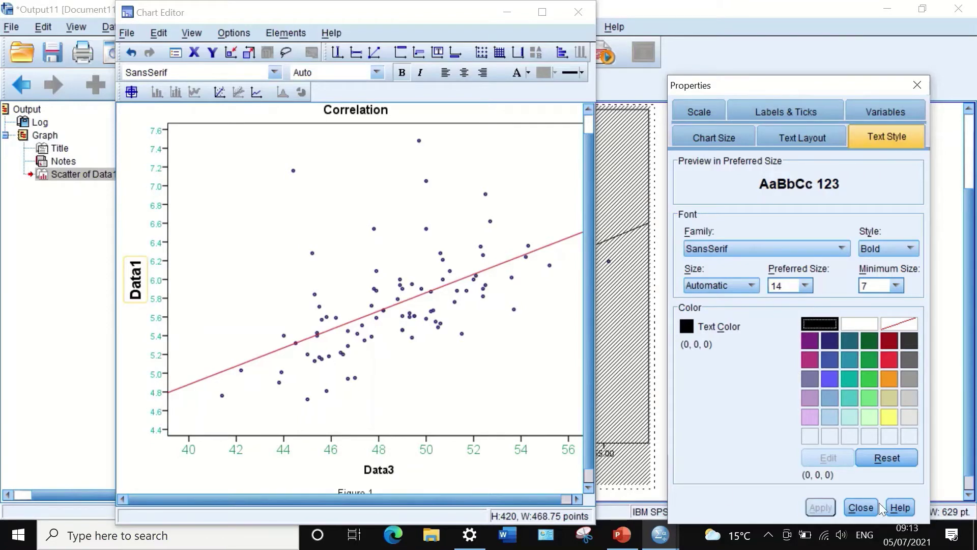
pyautogui.click(861, 507)
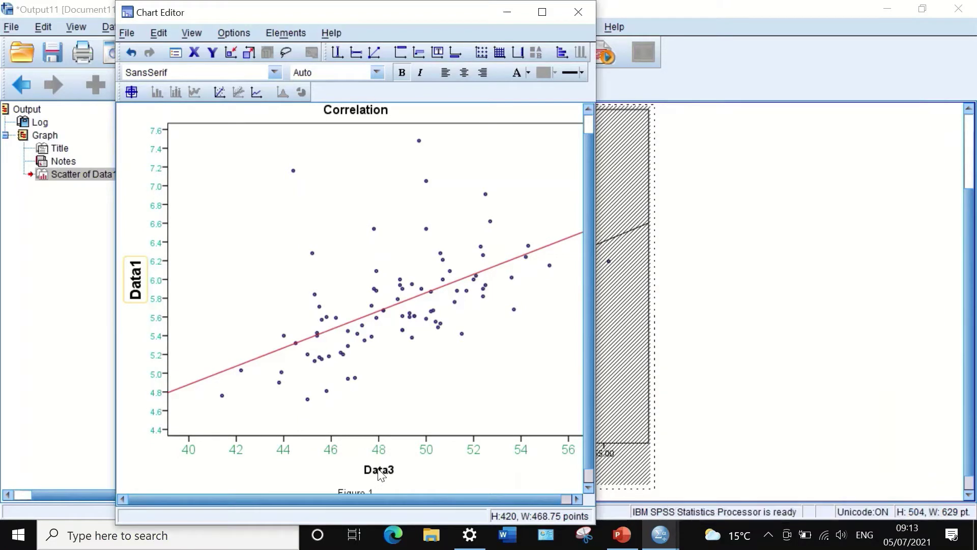
pyautogui.click(379, 471)
pyautogui.click(387, 470)
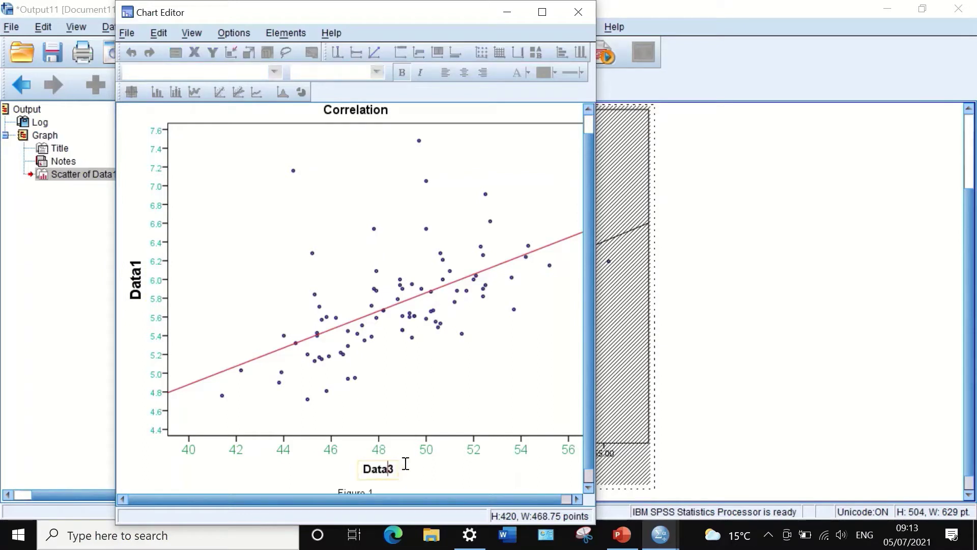
pyautogui.press('BackSpace')
pyautogui.write('a')
# Step: Set the preferred font size of the horizontal Data3 axis title to 14 and close its properties
pyautogui.doubleClick(377, 471)
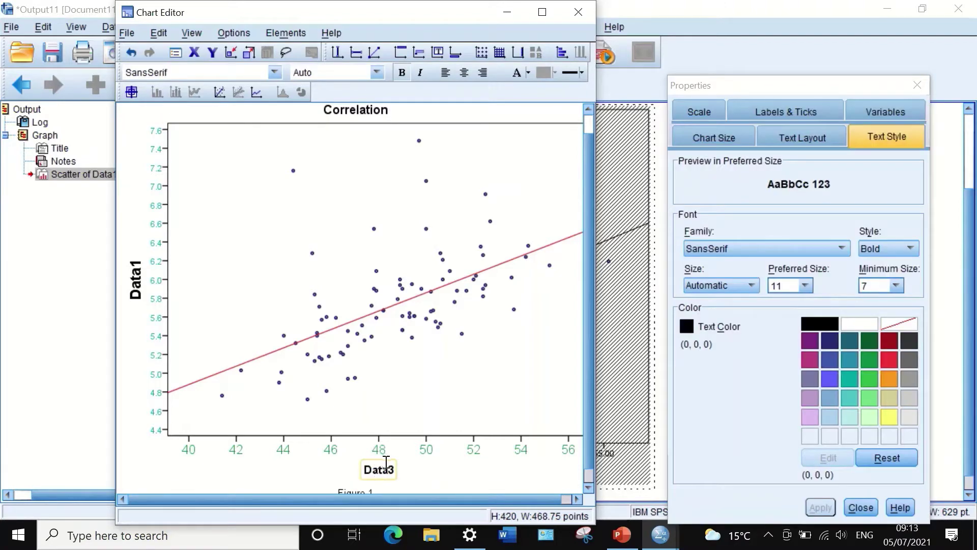
pyautogui.doubleClick(386, 462)
pyautogui.click(386, 466)
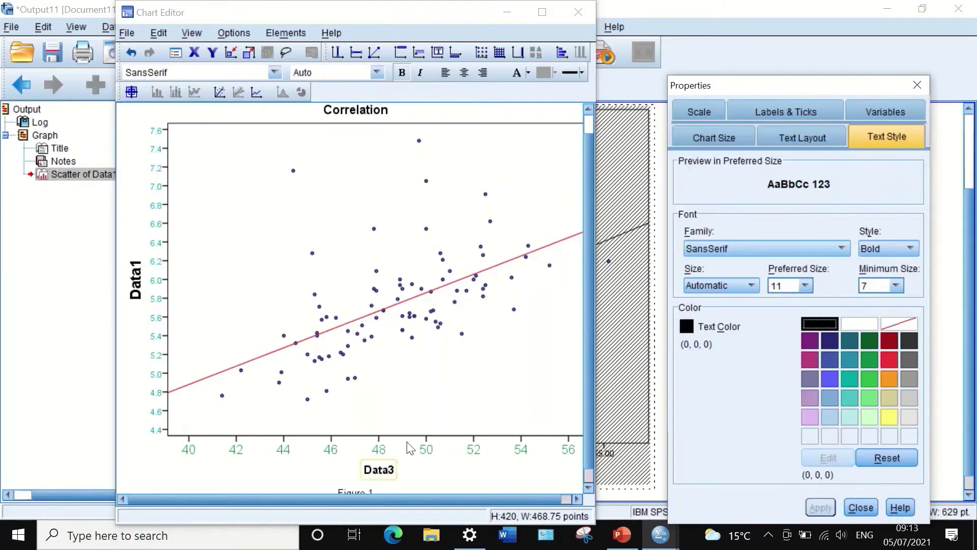
pyautogui.click(805, 285)
pyautogui.click(783, 366)
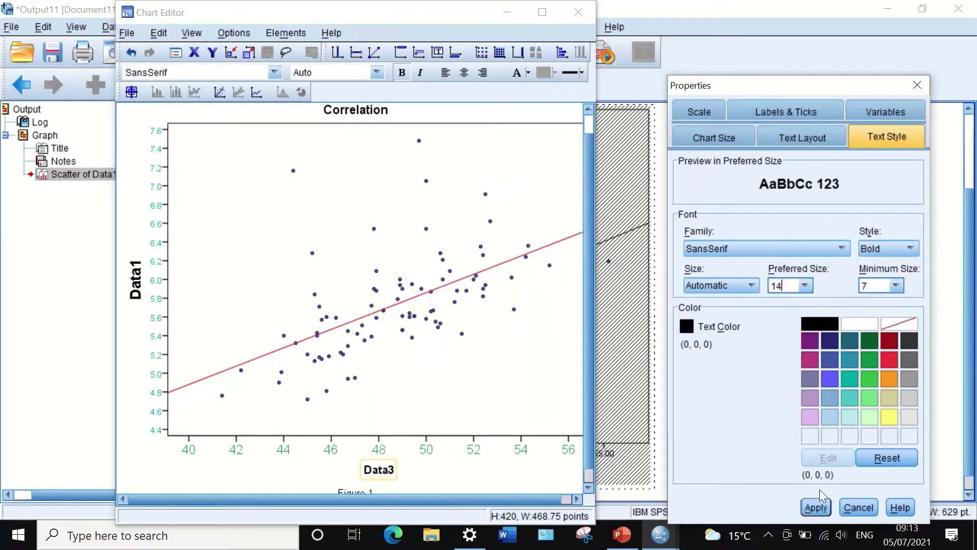
pyautogui.click(821, 506)
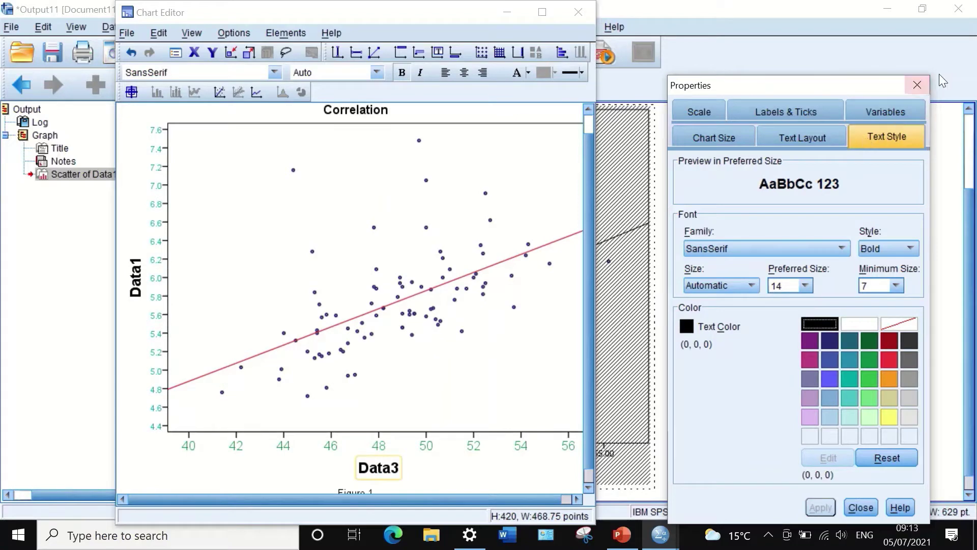
pyautogui.click(922, 84)
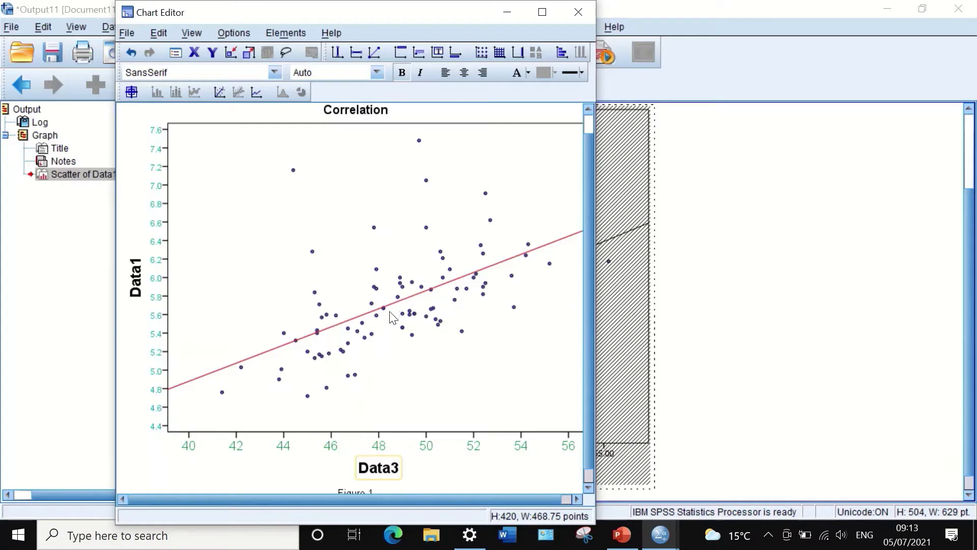
# Step: Return to the output viewer and set up an export of the selected scatterplot as a Word/RTF (*.doc) document
pyautogui.moveTo(611, 6)
pyautogui.moveTo(569, 4)
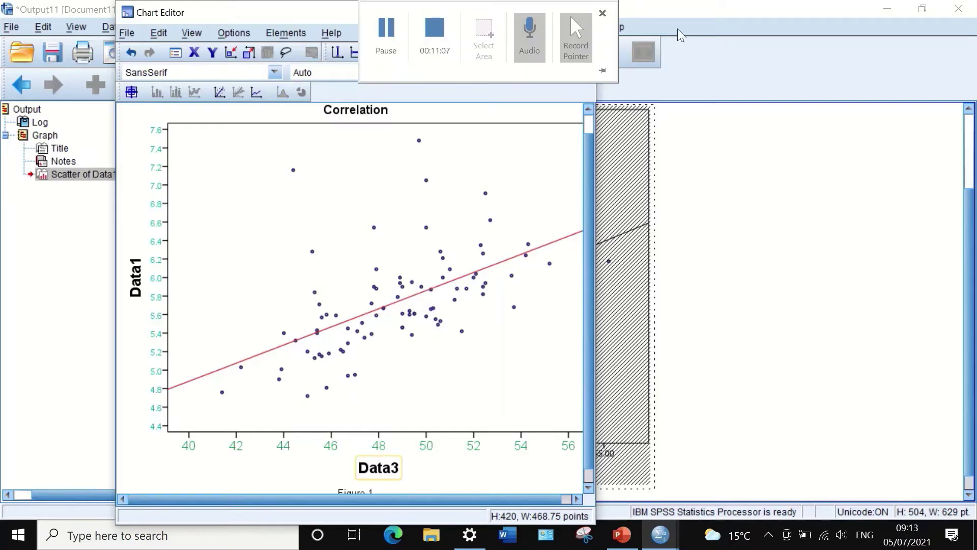
pyautogui.click(708, 175)
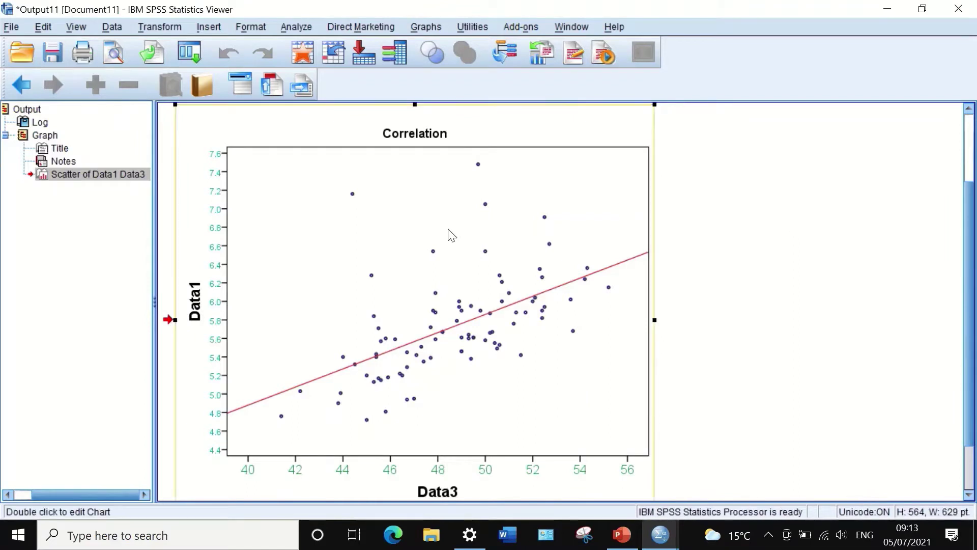
pyautogui.rightClick(383, 224)
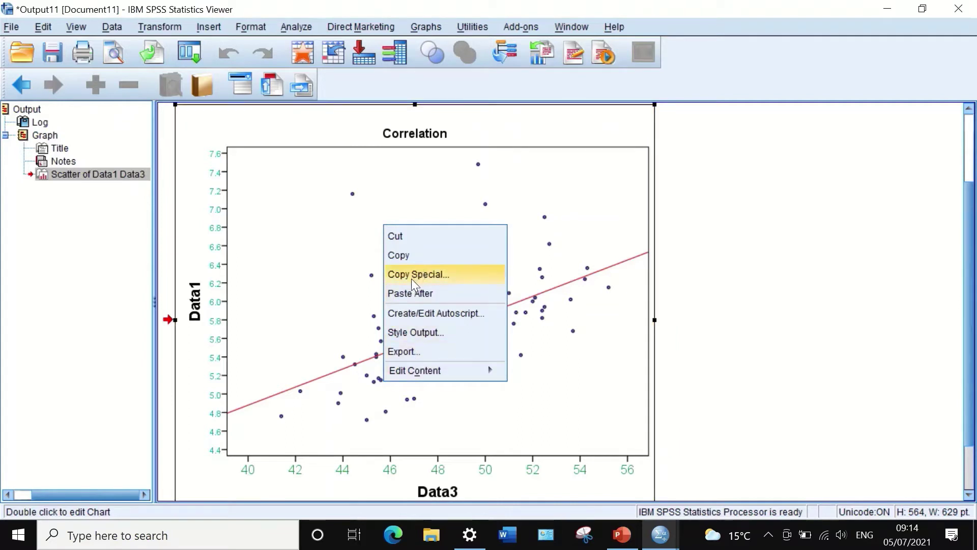
pyautogui.click(411, 352)
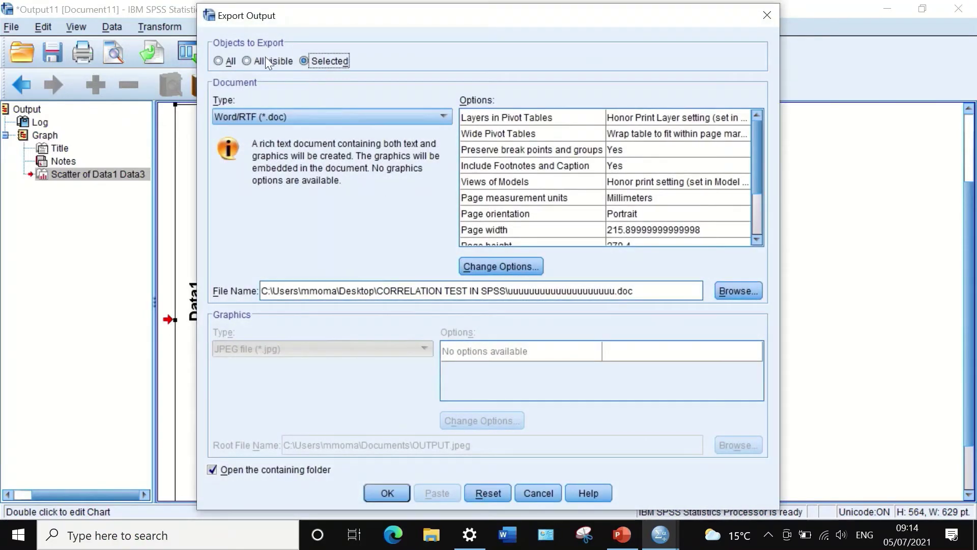
pyautogui.click(385, 116)
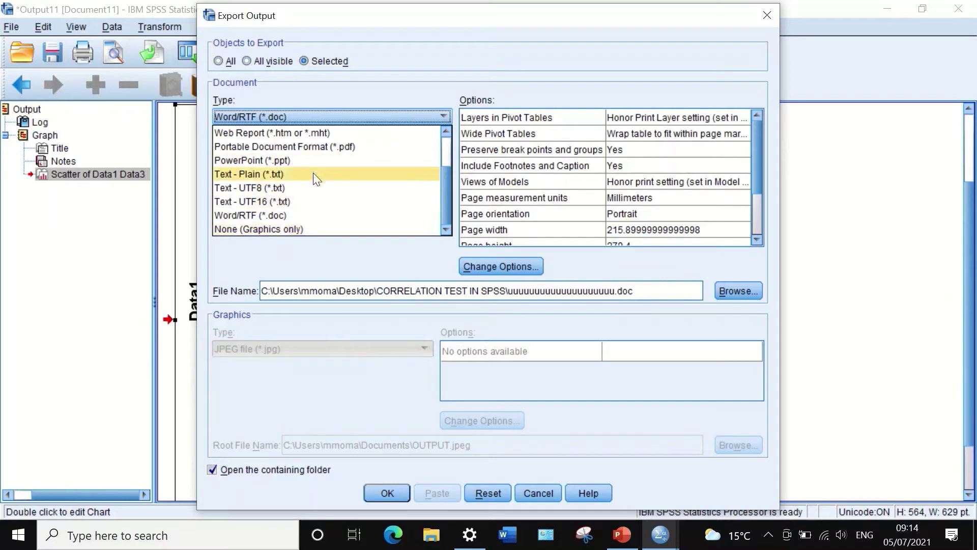
pyautogui.click(276, 216)
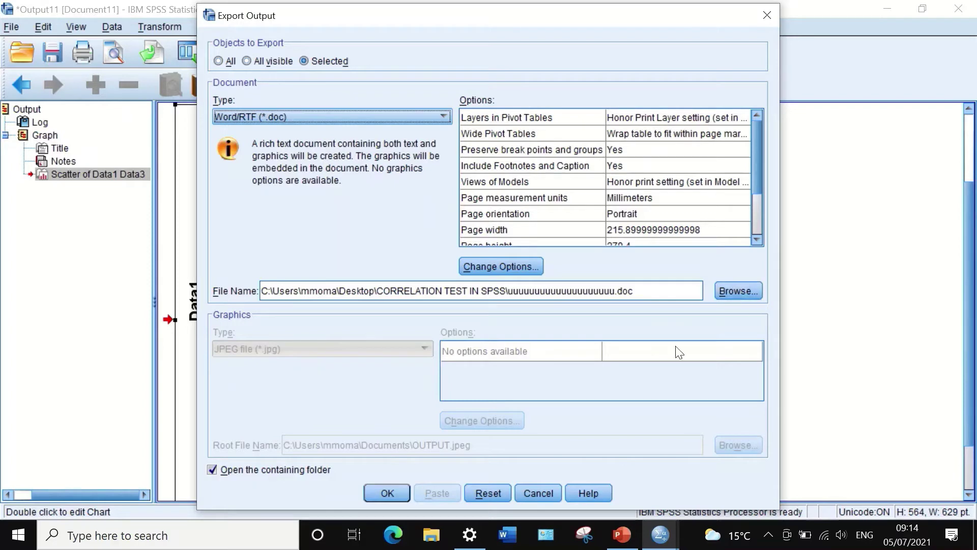
# Step: Browse for the export location and go to the CORRELATION TEST IN SPSS folder on the Desktop
pyautogui.click(724, 292)
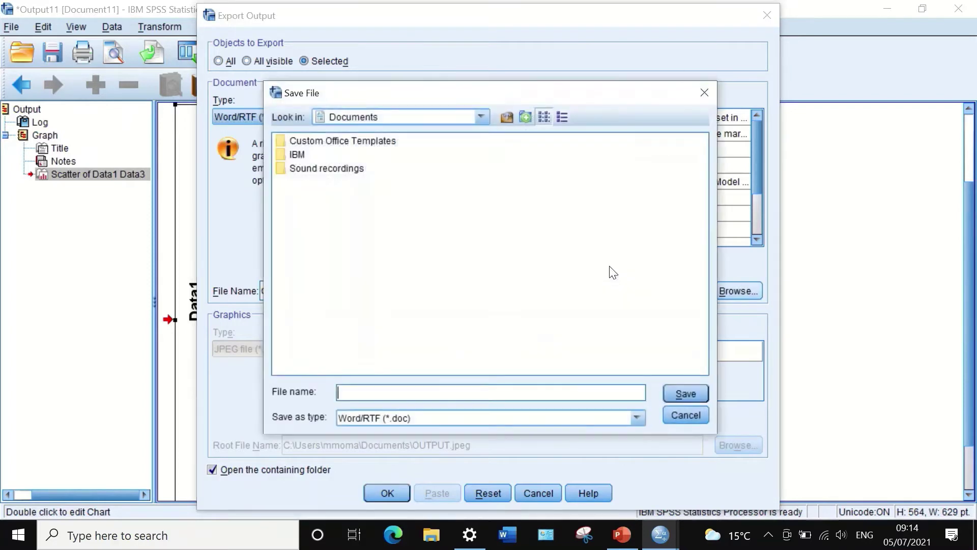
pyautogui.click(372, 119)
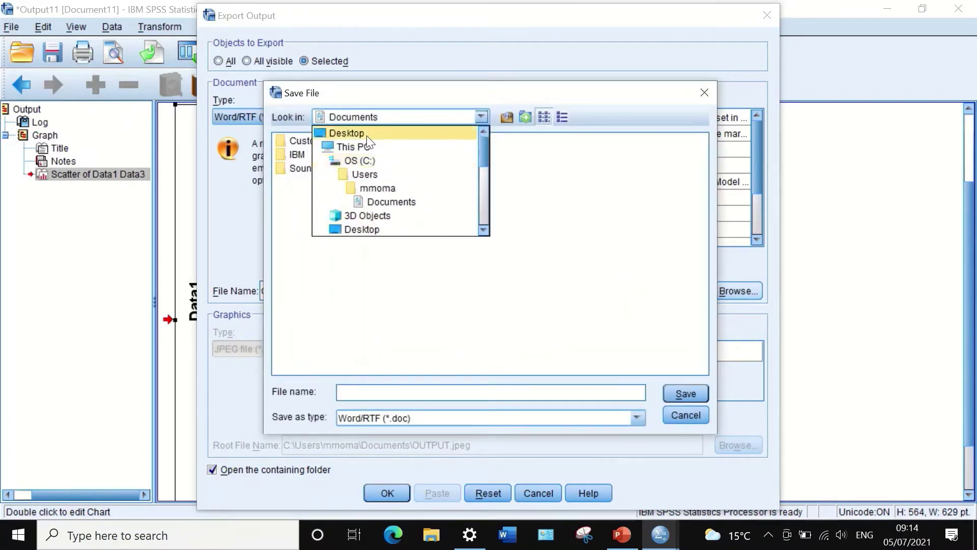
pyautogui.click(367, 135)
pyautogui.doubleClick(352, 195)
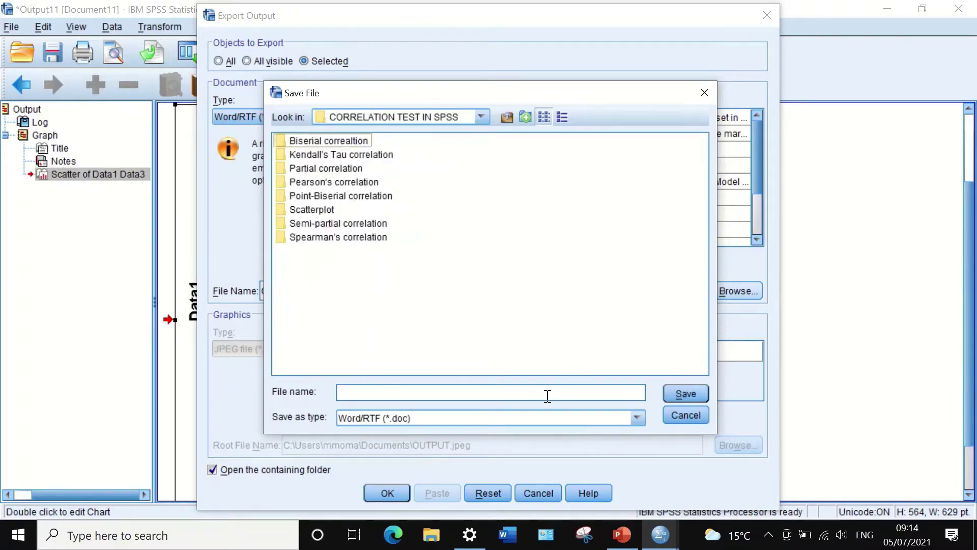
# Step: Name the export file "correlation graph" and save the file choice
pyautogui.click(520, 394)
pyautogui.write('cor')
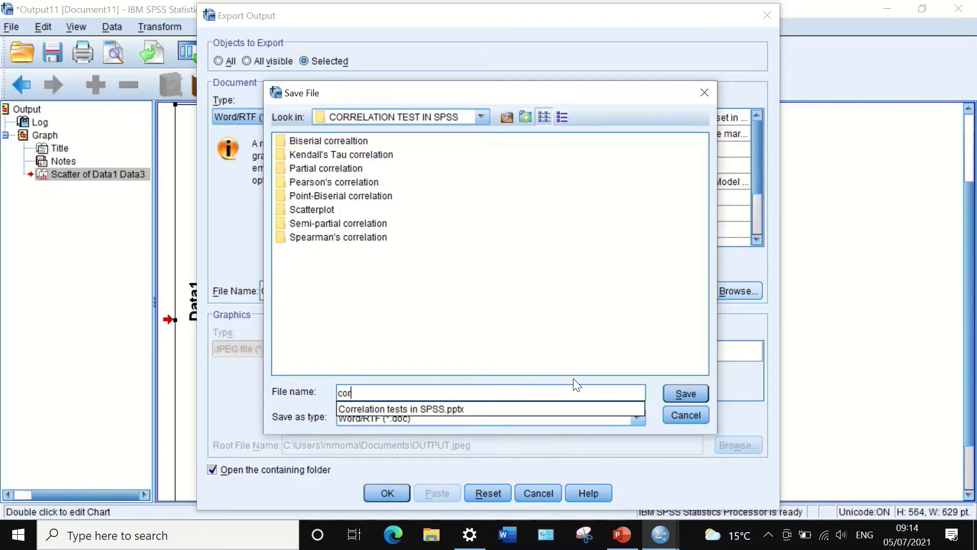
pyautogui.write('real')
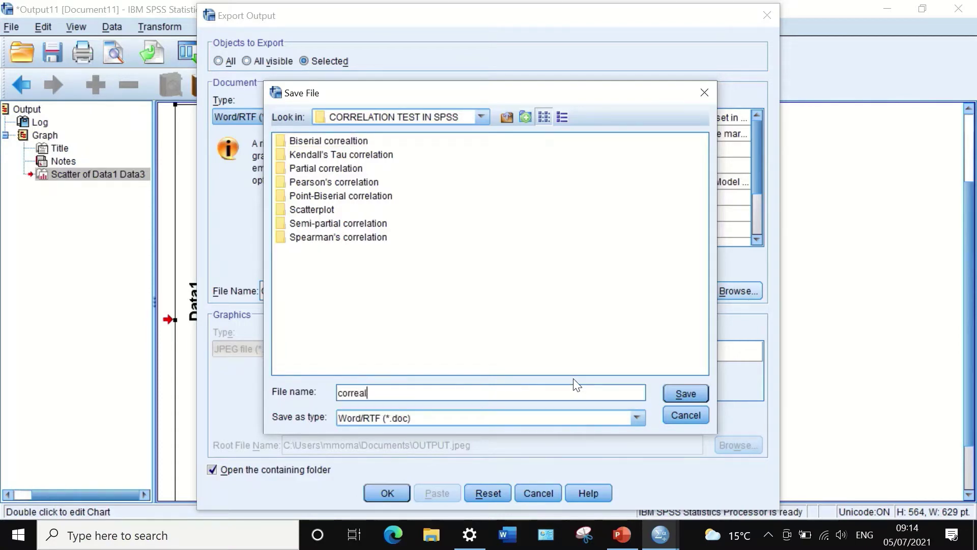
pyautogui.write('ation grap')
pyautogui.press('BackSpace')
pyautogui.press('BackSpace')
pyautogui.press('BackSpace')
pyautogui.press('BackSpace')
pyautogui.press('BackSpace')
pyautogui.press('BackSpace')
pyautogui.press('BackSpace')
pyautogui.press('BackSpace')
pyautogui.press('BackSpace')
pyautogui.press('BackSpace')
pyautogui.press('BackSpace')
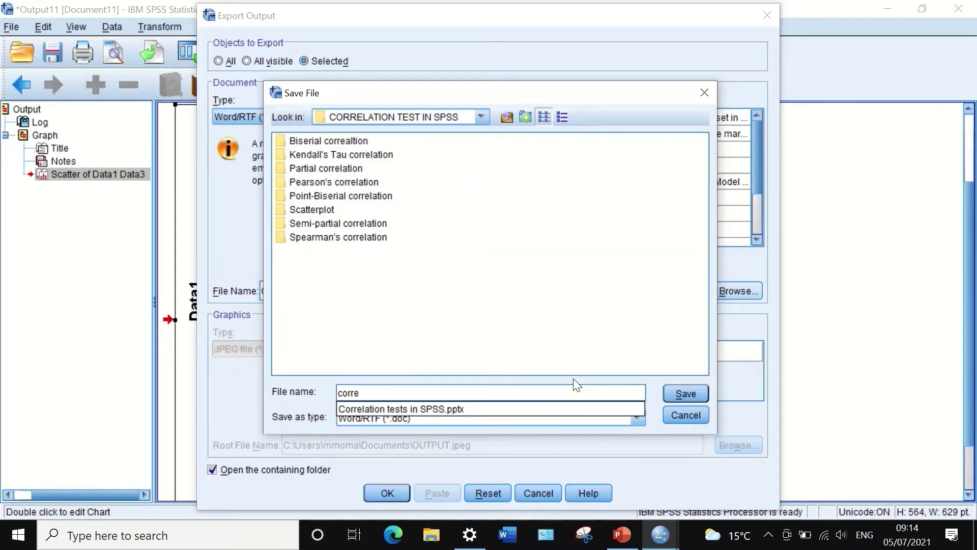
pyautogui.write('lation graph')
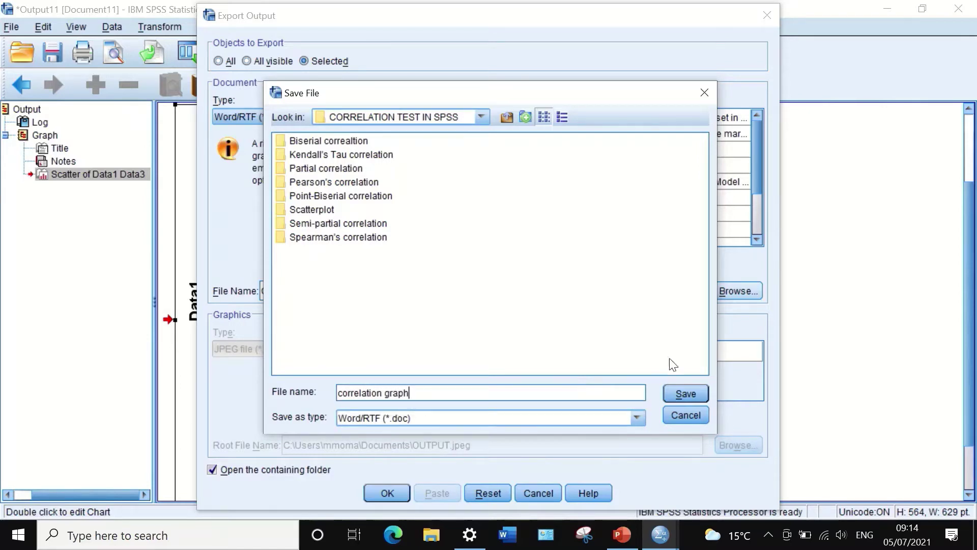
pyautogui.click(686, 394)
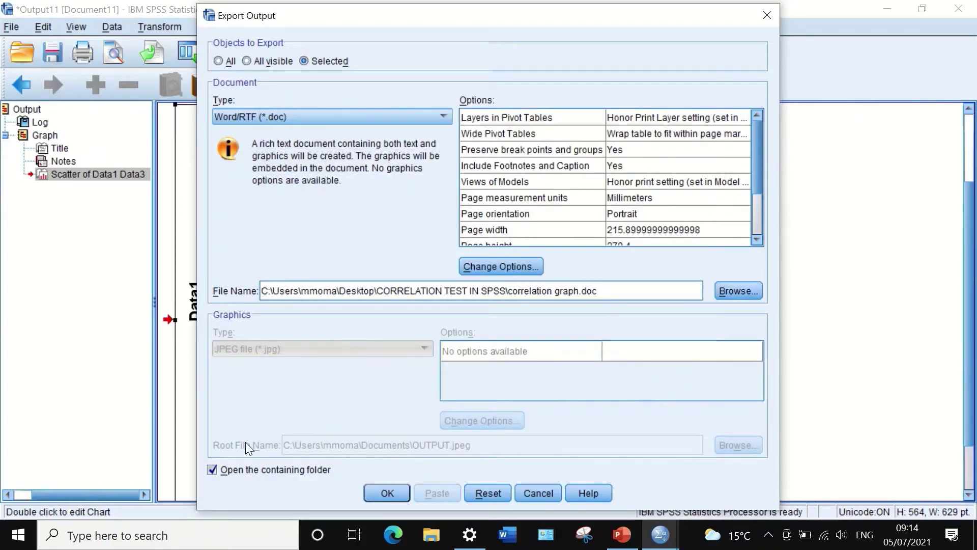
# Step: Run the export and open the exported correlation graph.doc in Word
pyautogui.click(387, 492)
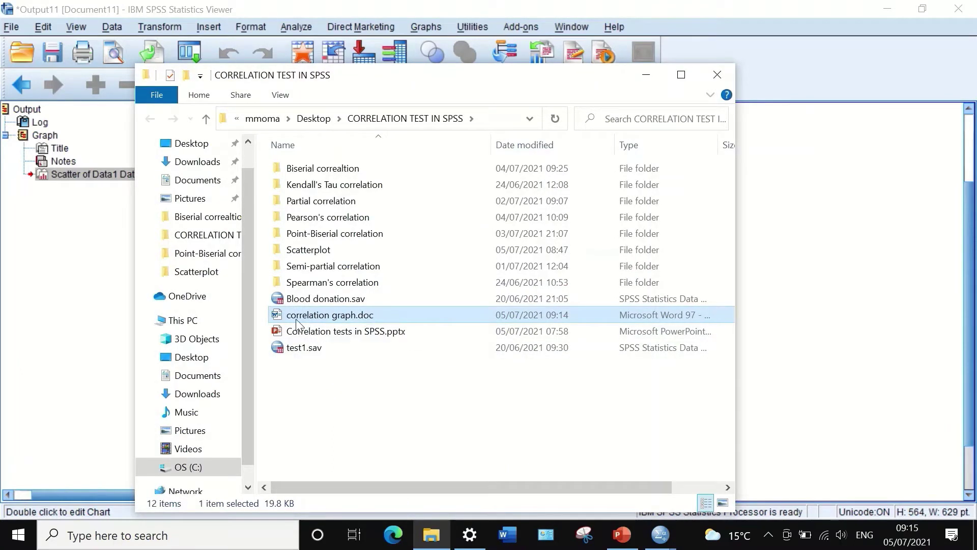
pyautogui.doubleClick(302, 317)
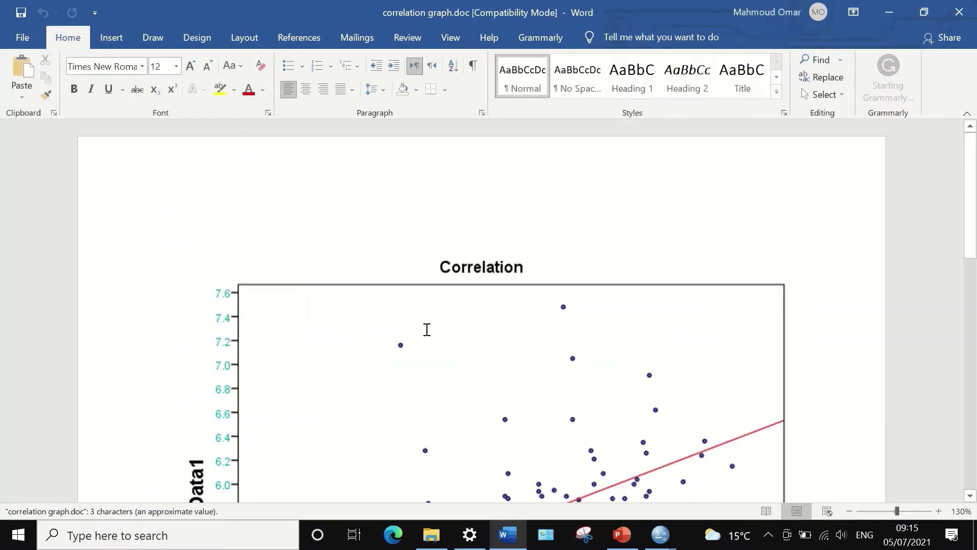
# Step: Look over the exported scatterplot in the Word document, from the Correlation title down to the figure caption
pyautogui.scroll(-10, 629, 280)
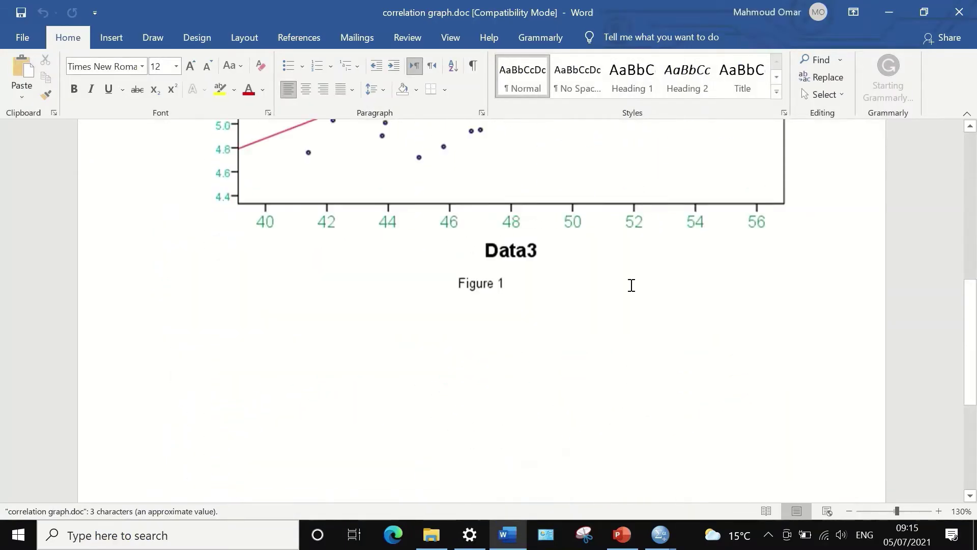
pyautogui.scroll(8, 631, 287)
pyautogui.scroll(5, 631, 290)
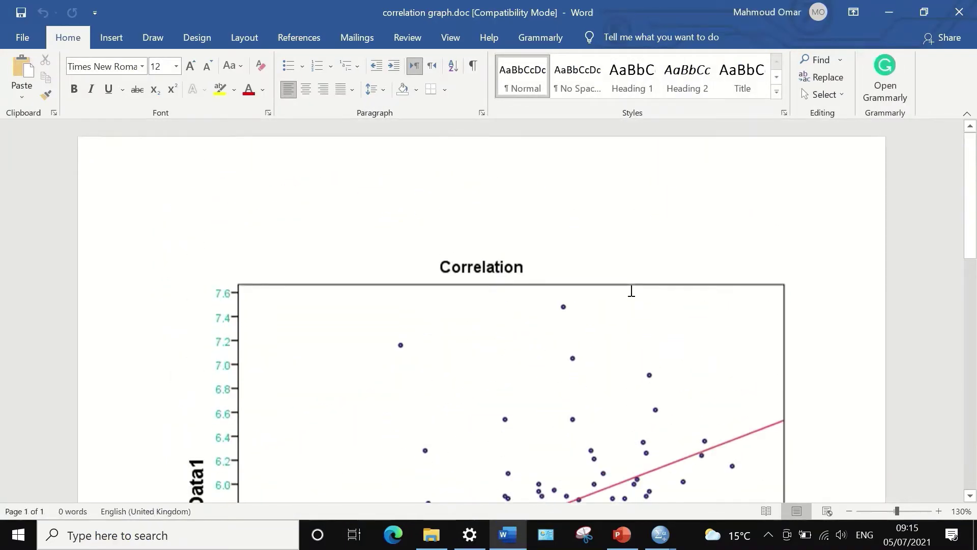
pyautogui.scroll(-8, 631, 290)
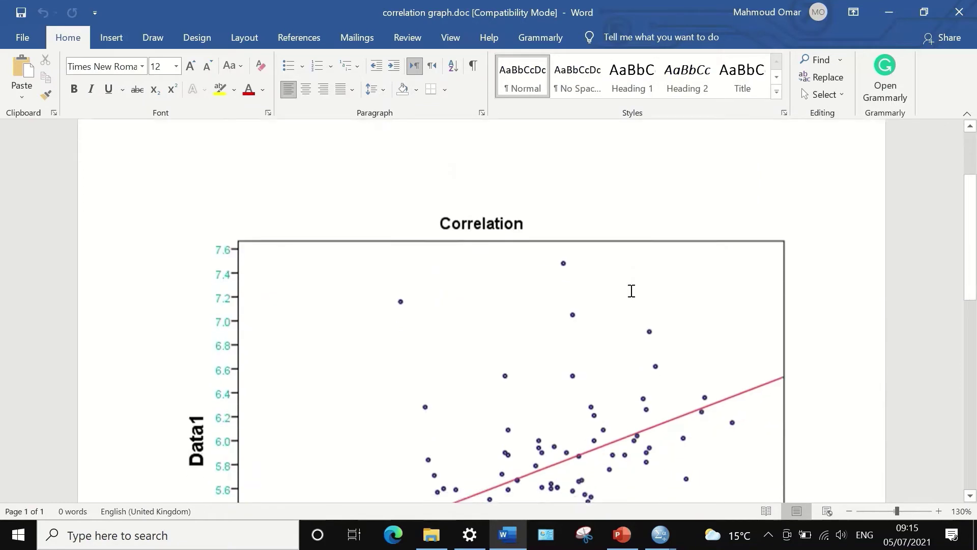
pyautogui.scroll(5, 631, 291)
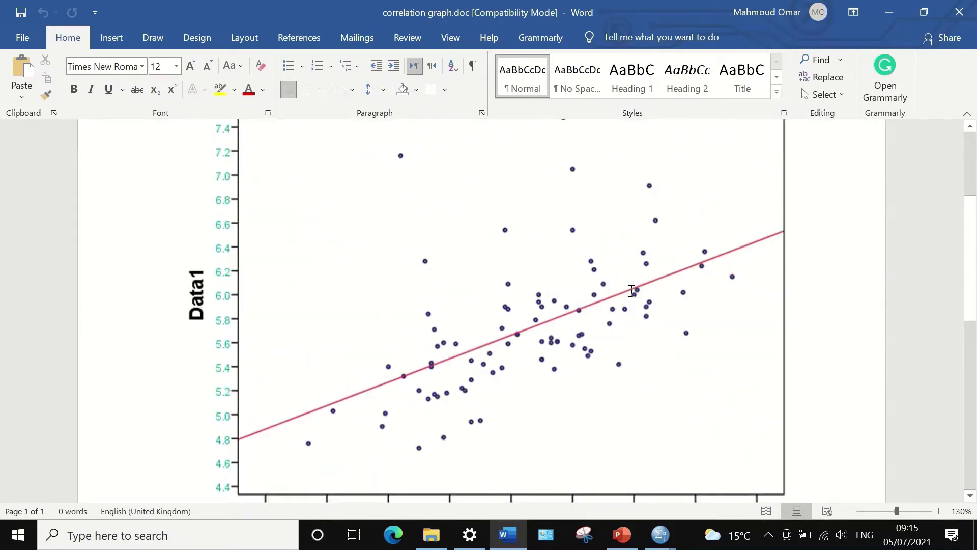
# Step: Return to the SPSS output viewer and set up an export of the selected scatterplot as Portable Document Format (*.pdf)
pyautogui.click(661, 534)
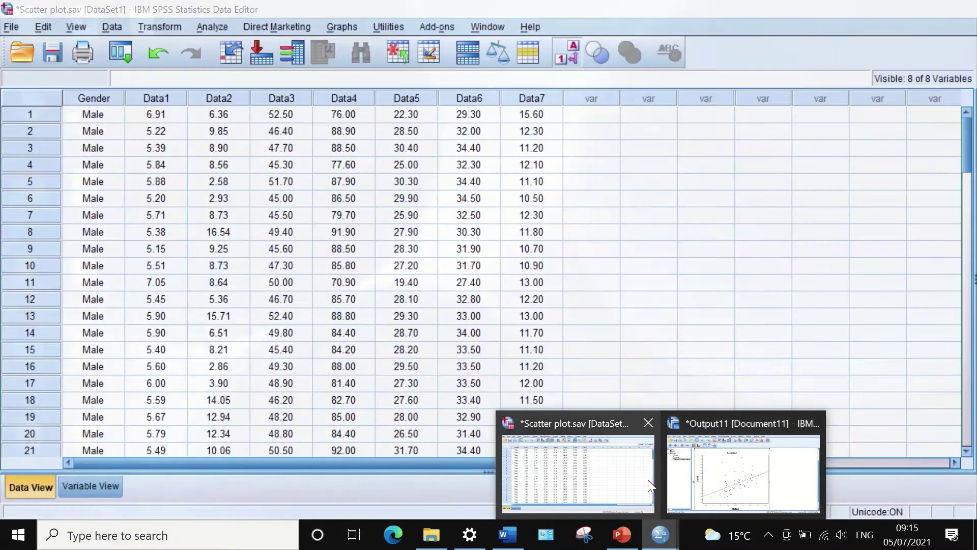
pyautogui.click(702, 478)
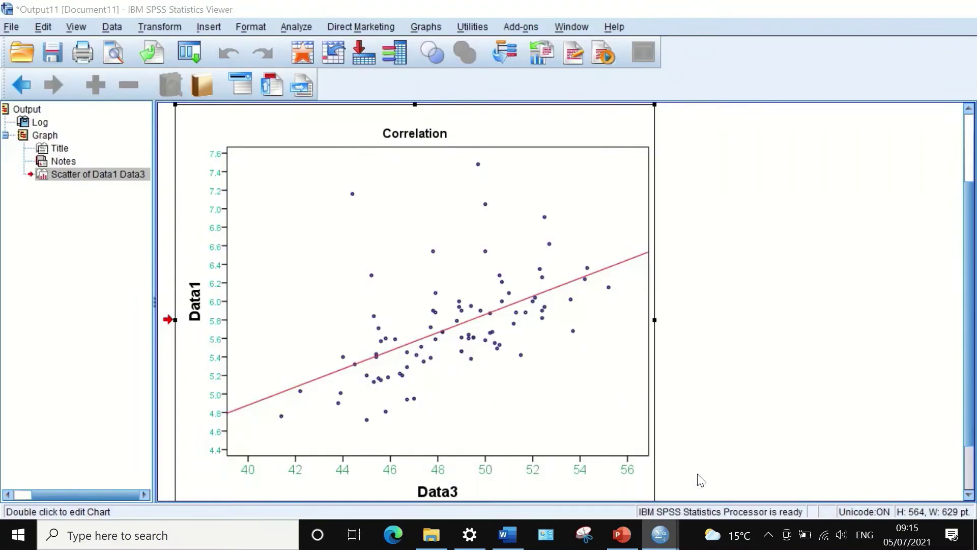
pyautogui.rightClick(371, 250)
pyautogui.click(393, 378)
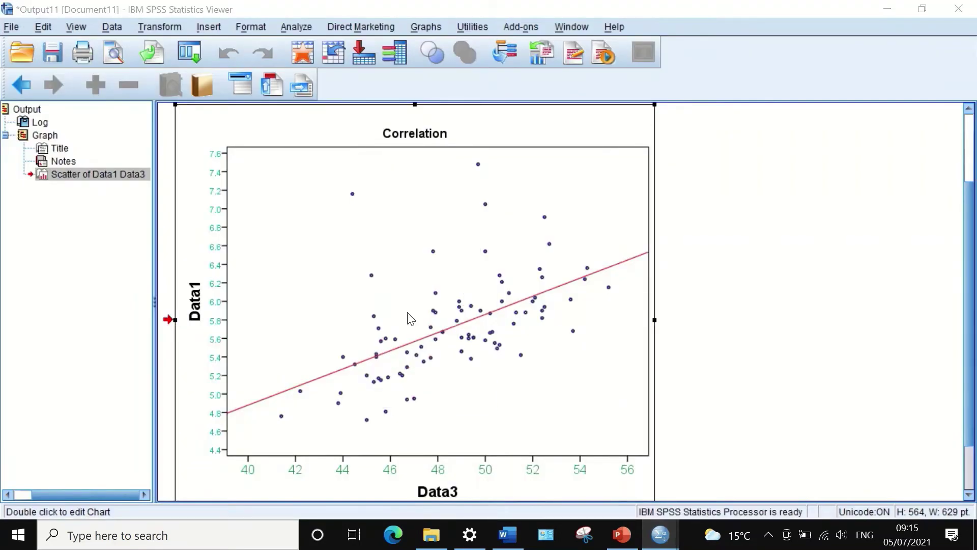
pyautogui.click(368, 120)
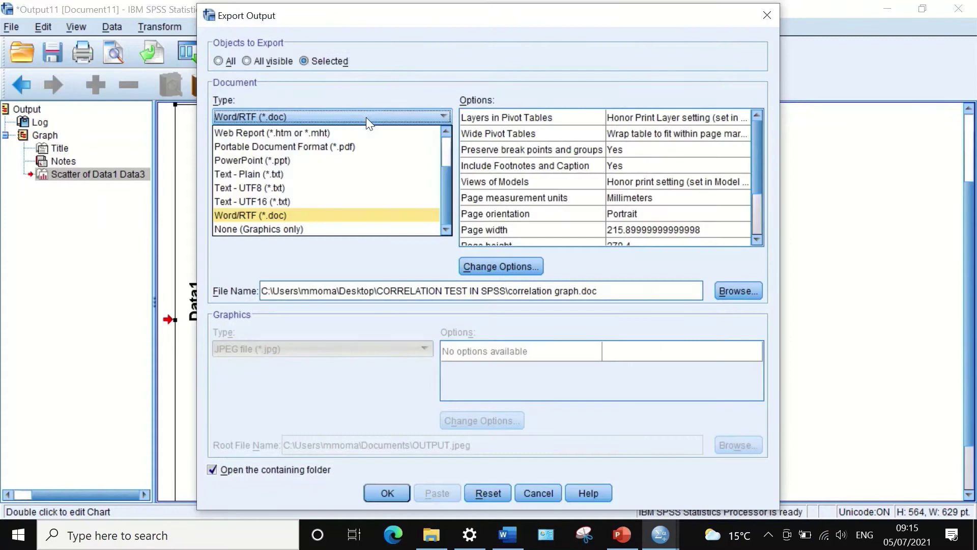
pyautogui.click(337, 143)
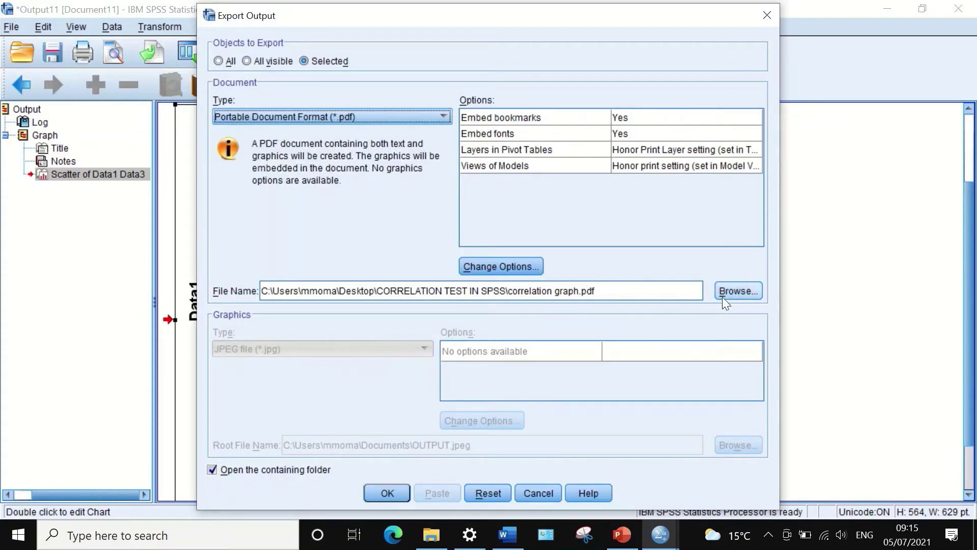
# Step: Run the export and open the exported correlation graph.pdf from the CORRELATION TEST IN SPSS folder
pyautogui.click(390, 492)
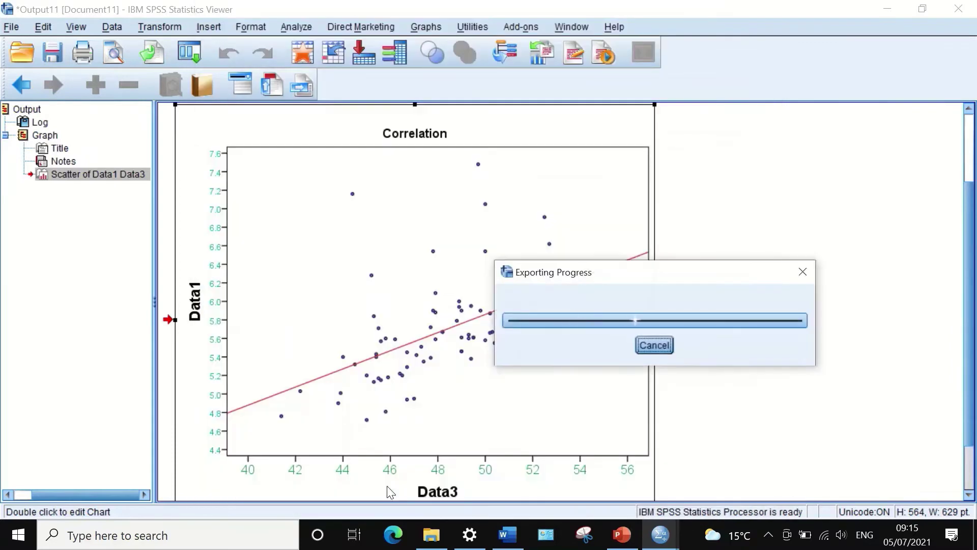
pyautogui.click(432, 534)
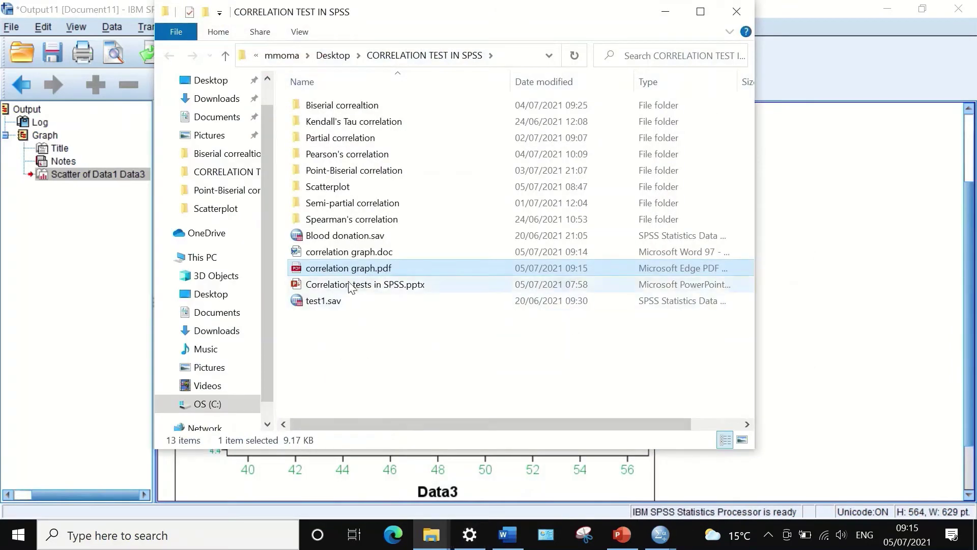
pyautogui.doubleClick(326, 268)
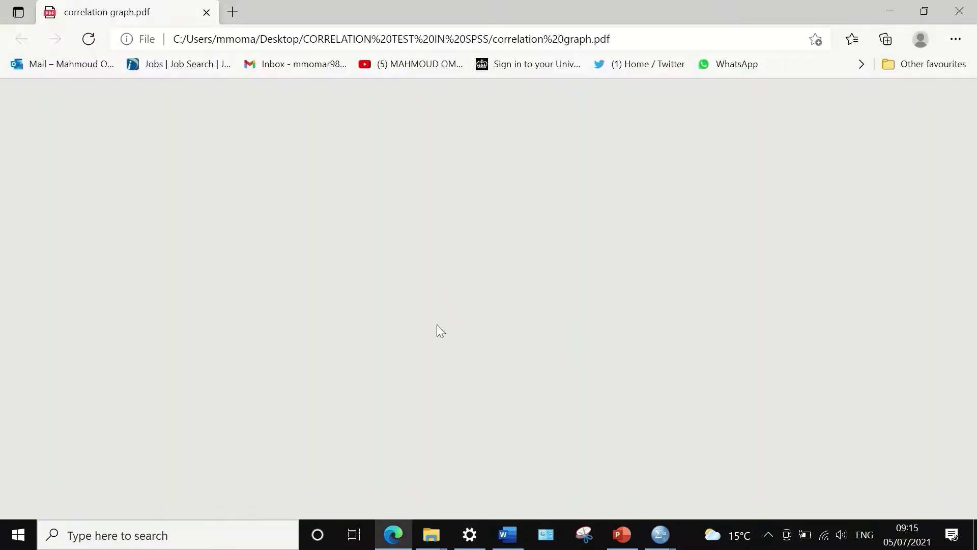
# Step: Examine the exported scatterplot in the PDF, including its title, axes, fit line and footnote
pyautogui.scroll(-6, 529, 316)
pyautogui.scroll(6, 535, 331)
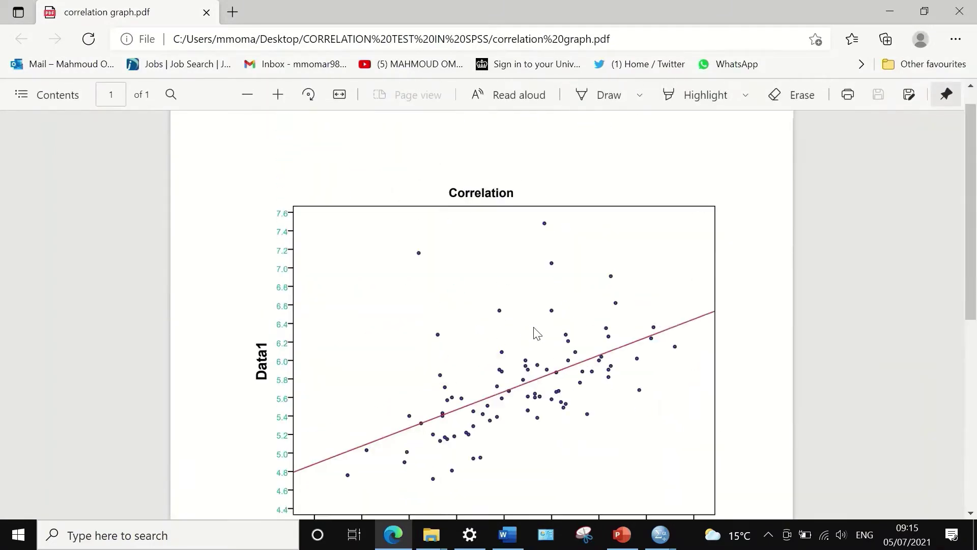
pyautogui.scroll(-6, 534, 331)
pyautogui.scroll(6, 534, 332)
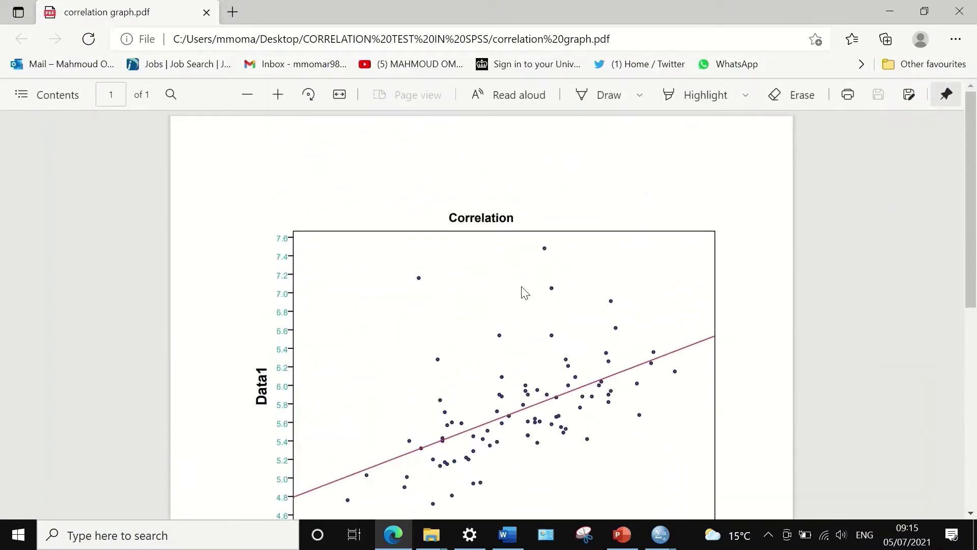
pyautogui.scroll(-3, 506, 370)
pyautogui.scroll(3, 506, 370)
pyautogui.scroll(-2, 243, 310)
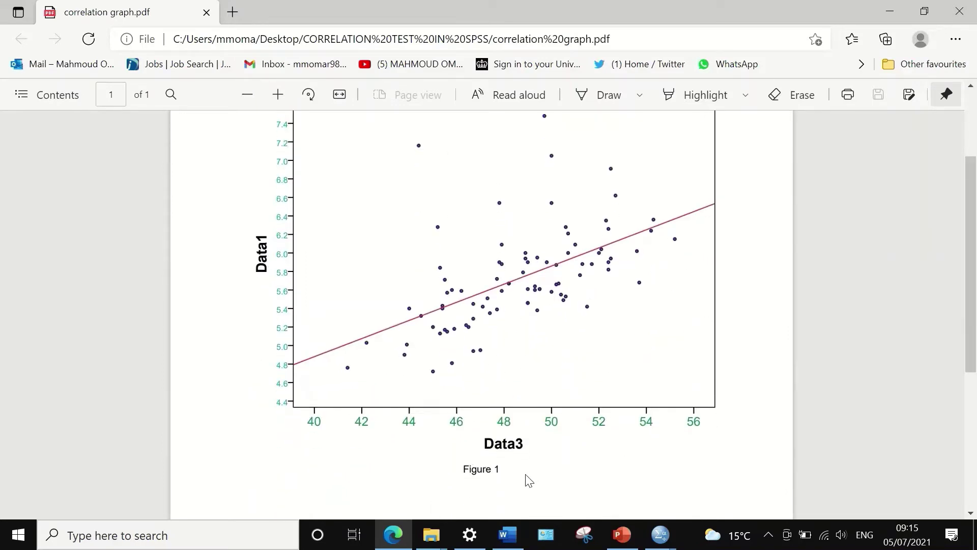
pyautogui.scroll(3, 527, 476)
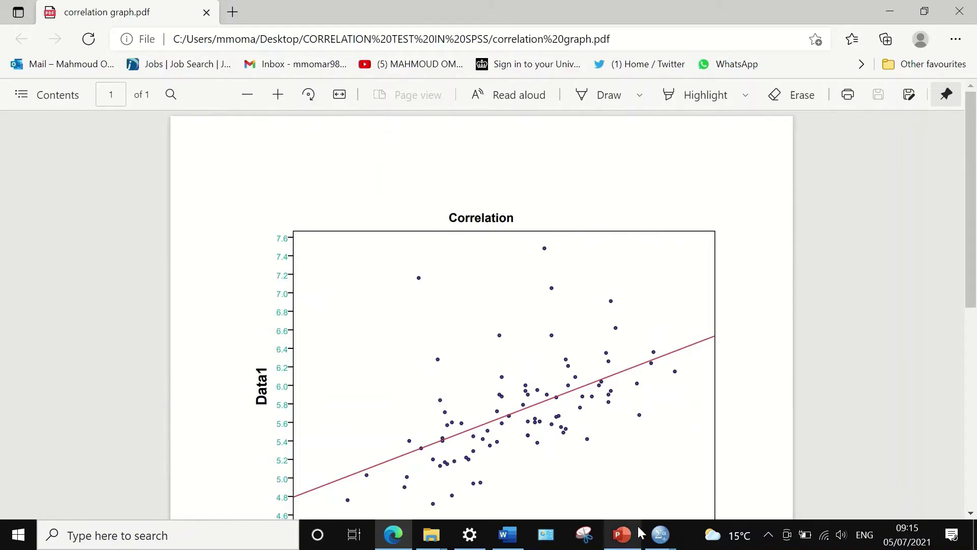
# Step: Switch back to the scatterplot in the SPSS output viewer
pyautogui.moveTo(660, 533)
pyautogui.click(738, 478)
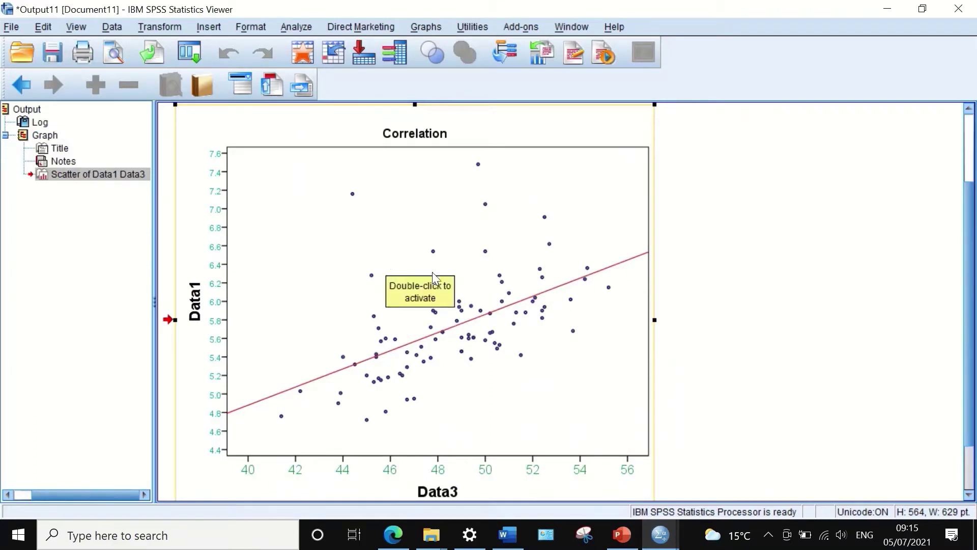
pyautogui.rightClick(371, 224)
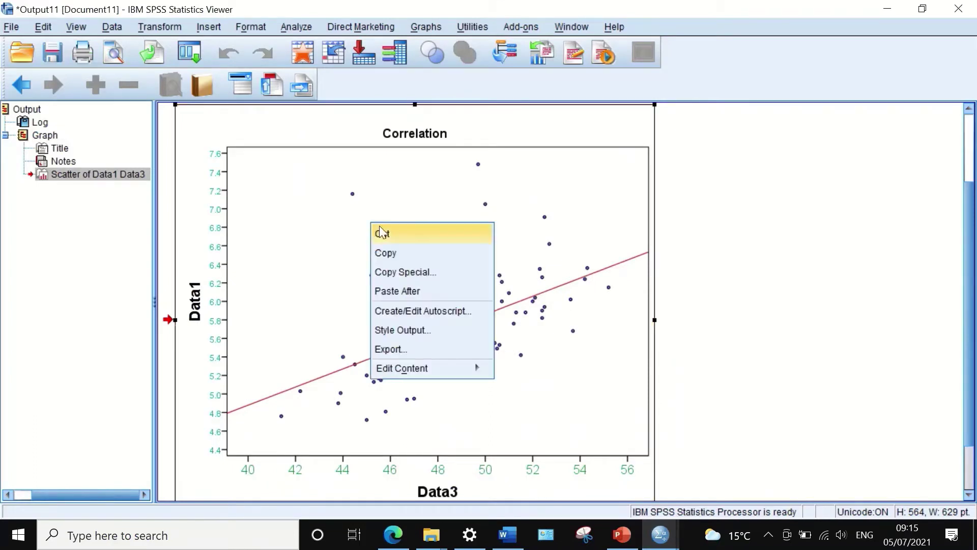
pyautogui.click(397, 277)
pyautogui.click(407, 271)
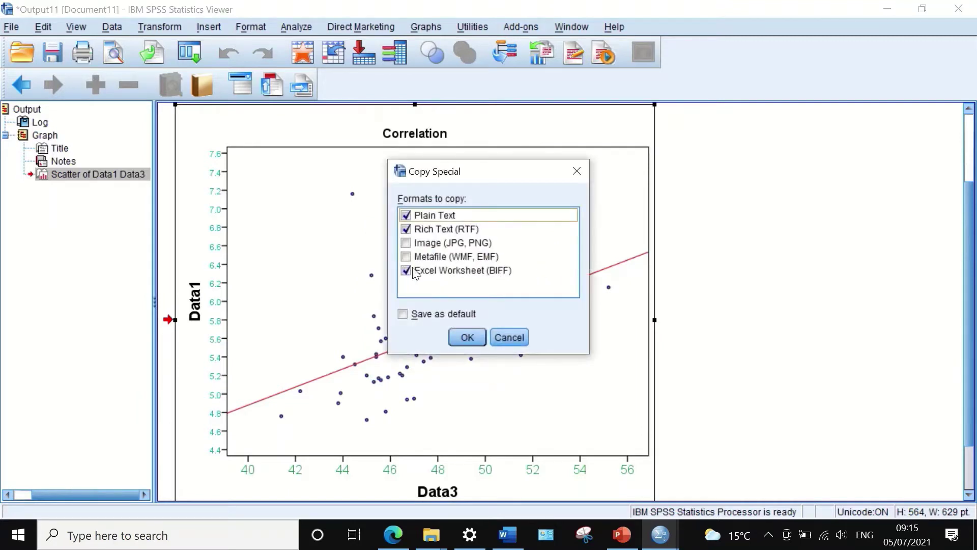
pyautogui.click(499, 342)
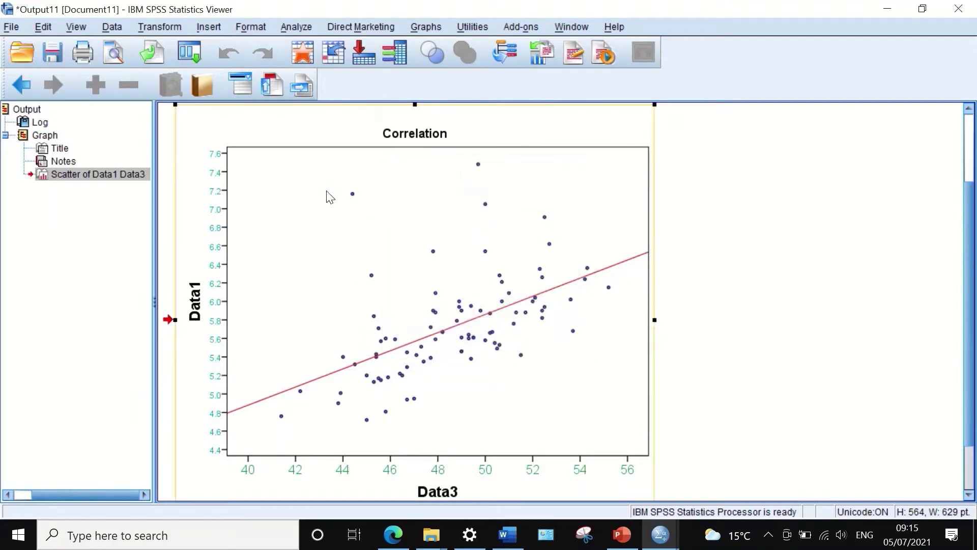
# Step: Copy the scatterplot with Copy Special, adding Image (JPG, PNG) to the formats to copy
pyautogui.rightClick(326, 190)
pyautogui.click(362, 240)
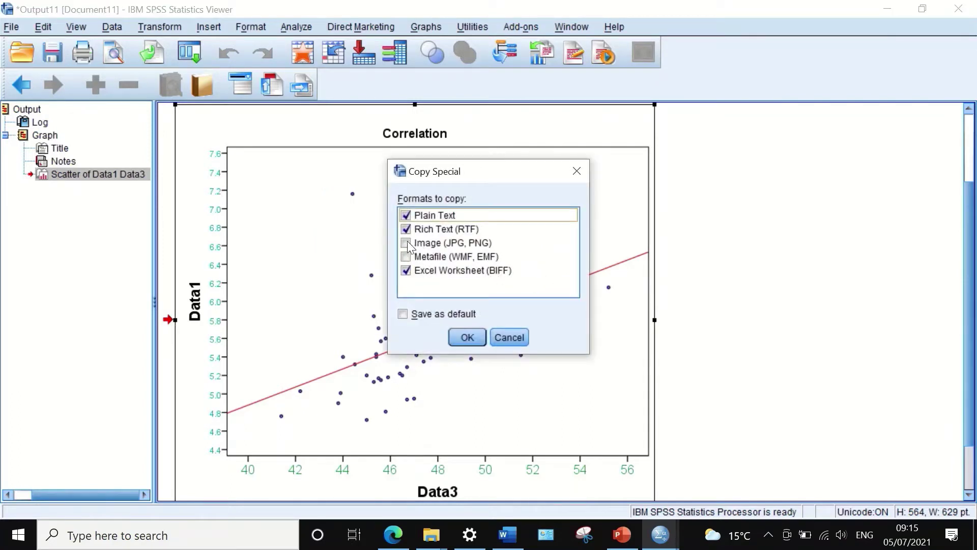
pyautogui.click(407, 242)
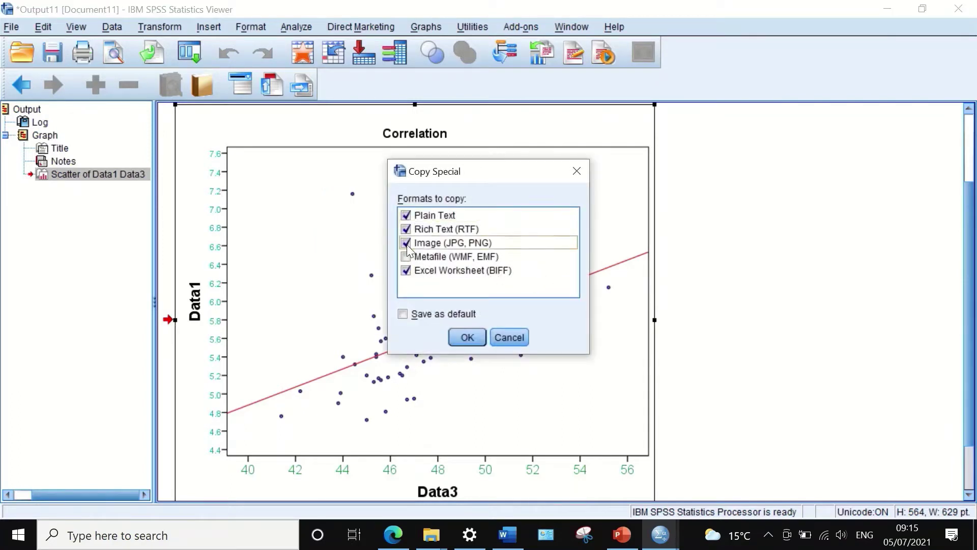
pyautogui.click(467, 337)
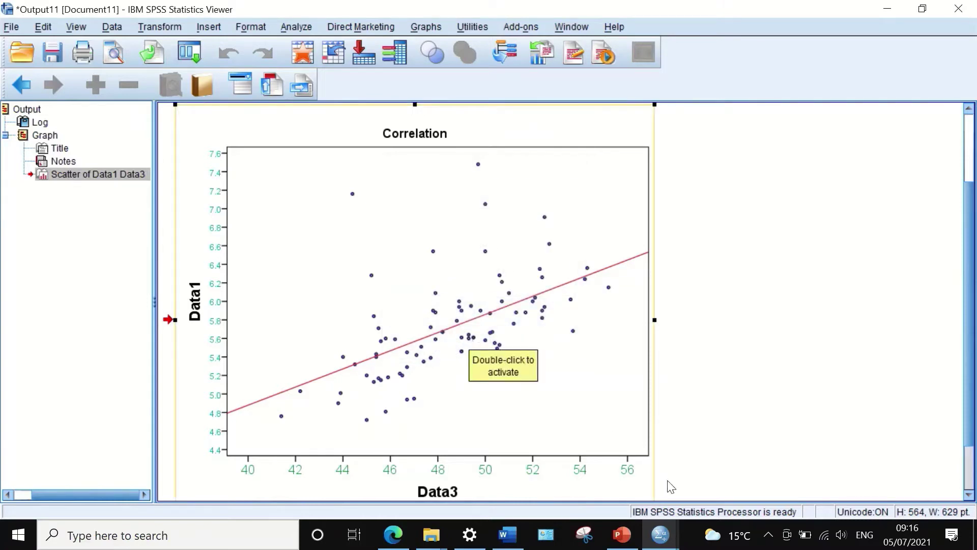
# Step: Switch to PowerPoint, create a new presentation and paste the copied scatterplot as a picture on the title slide
pyautogui.click(619, 534)
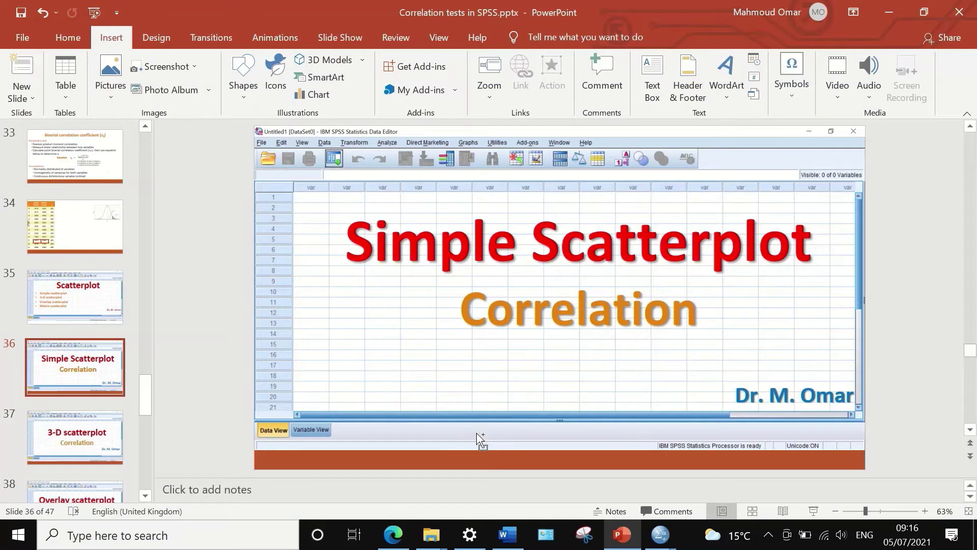
pyautogui.hotkey('ctrl', 'n')
pyautogui.rightClick(430, 213)
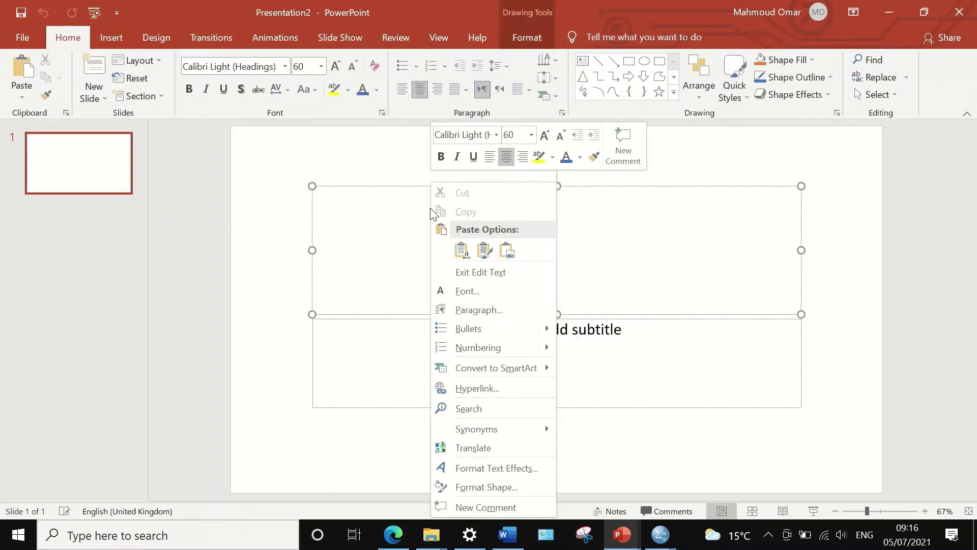
pyautogui.click(507, 249)
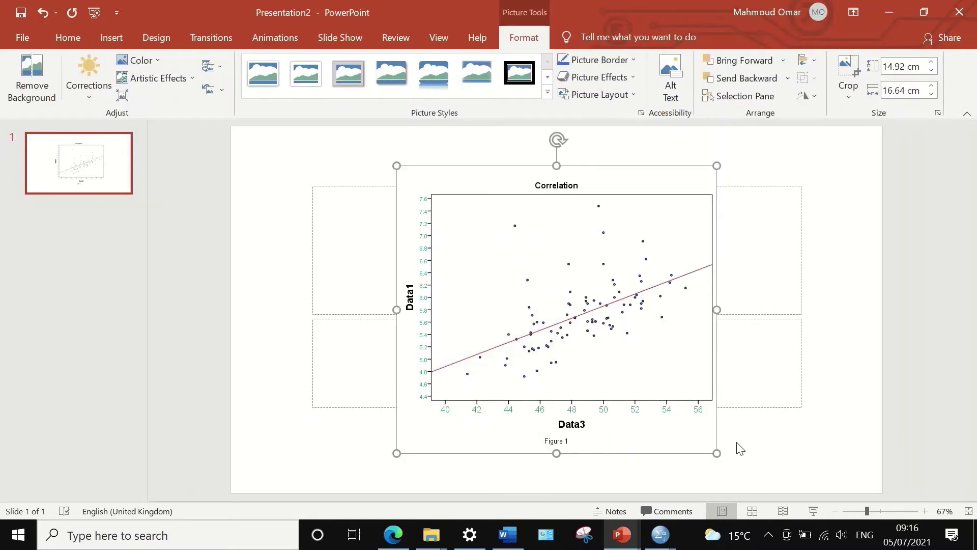
# Step: Enlarge the pasted scatterplot to about 18.26 cm high by 20.36 cm wide near the slide's centre, and return to SPSS
pyautogui.moveTo(716, 453); pyautogui.dragTo(790, 471)
pyautogui.moveTo(683, 369); pyautogui.dragTo(641, 347)
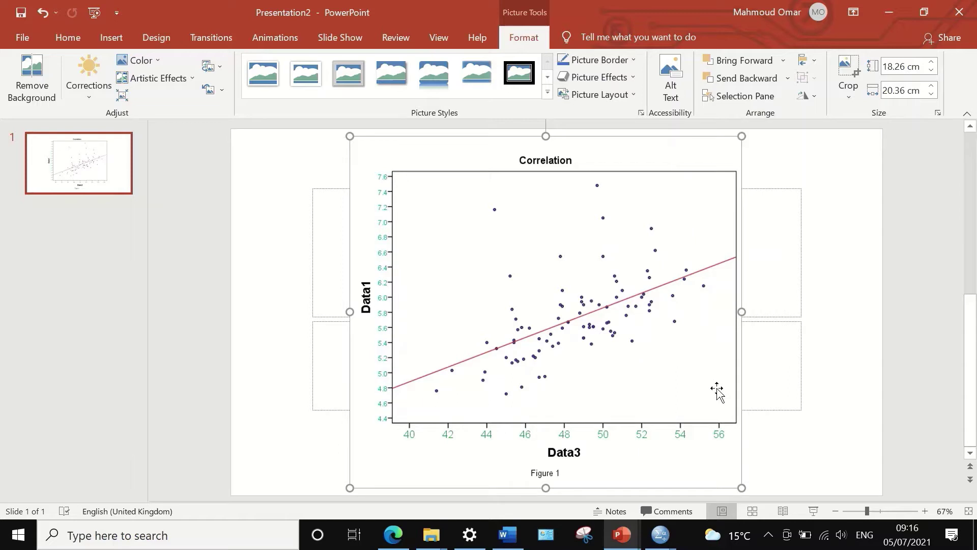
pyautogui.moveTo(667, 524)
pyautogui.click(714, 492)
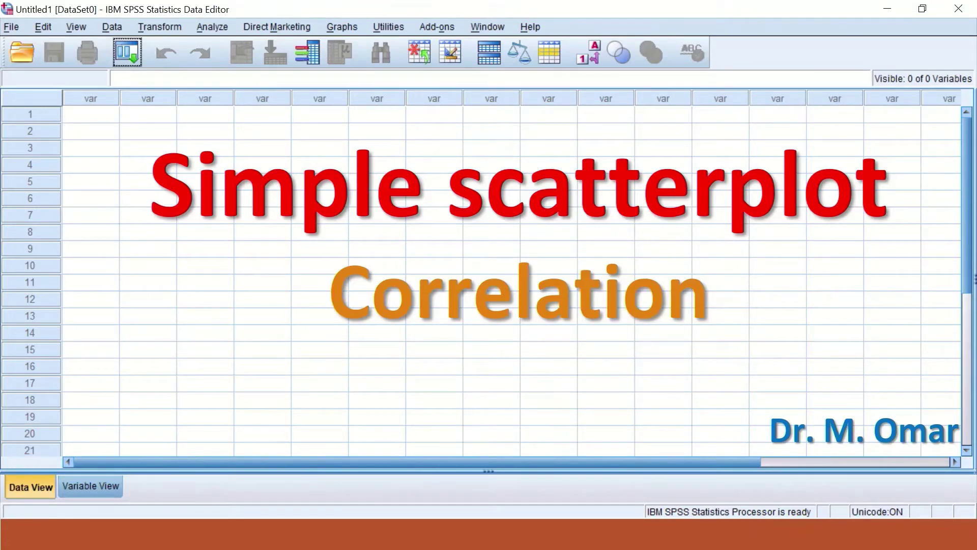
# Step: Leave the slide show, switch to the Scatter plot.sav data in SPSS and open the Chart Builder, accepting its measurement-level notice
pyautogui.press('Escape')
pyautogui.click(646, 534)
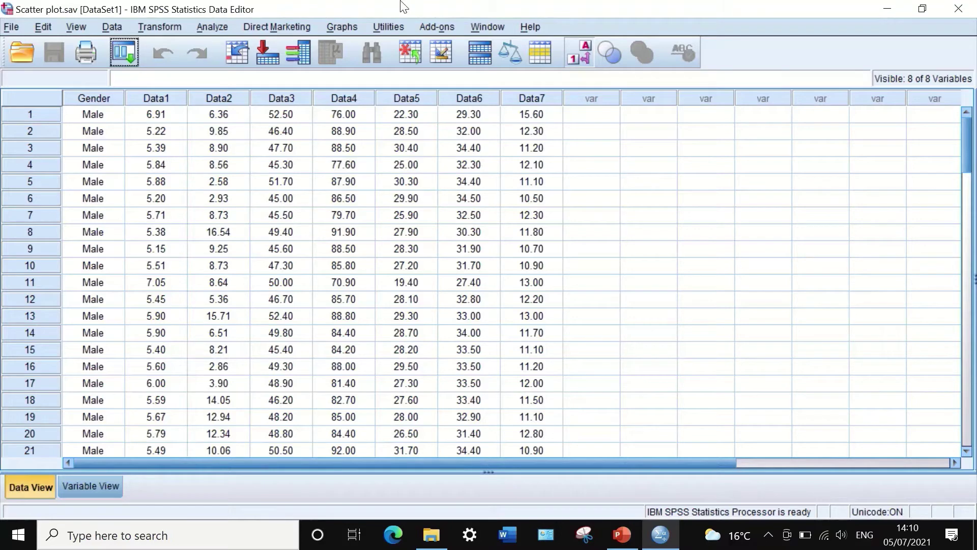
pyautogui.click(343, 27)
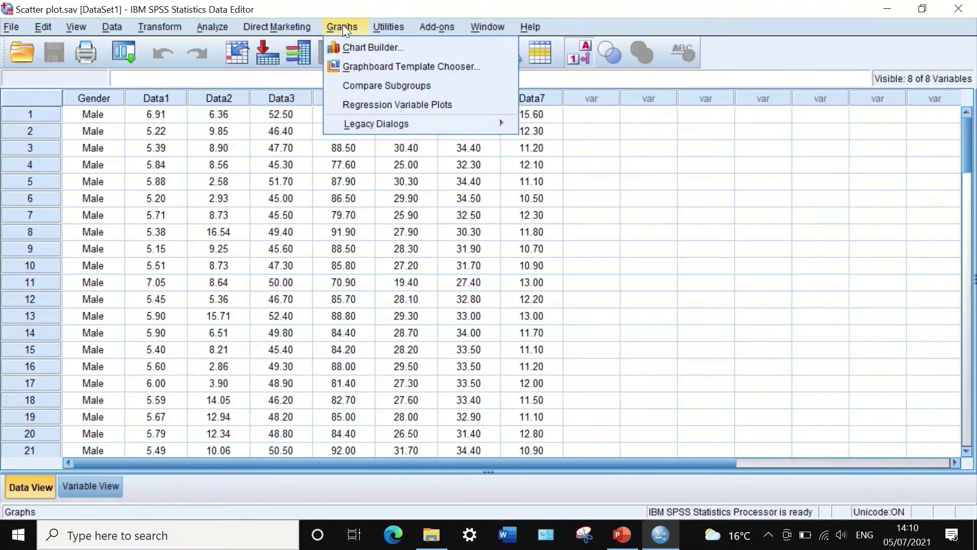
pyautogui.click(358, 49)
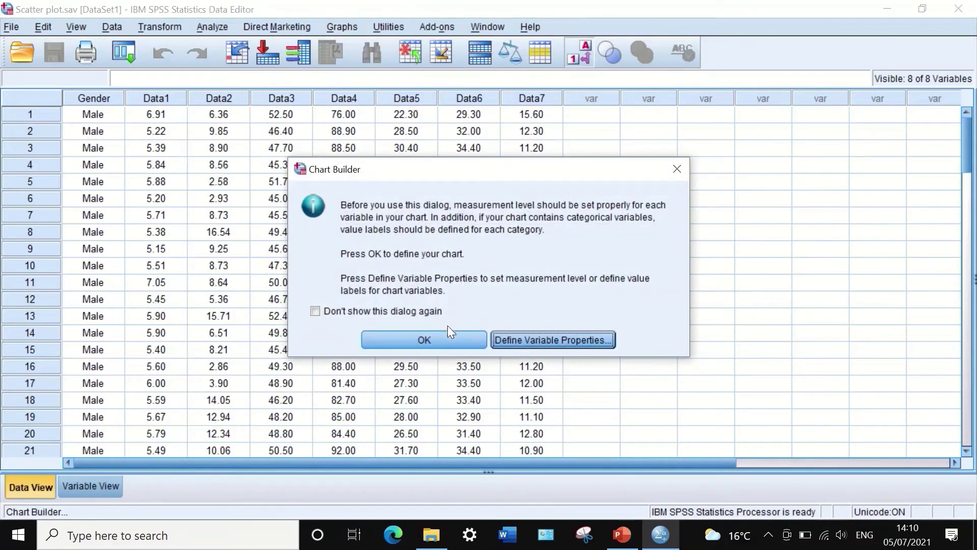
pyautogui.click(443, 338)
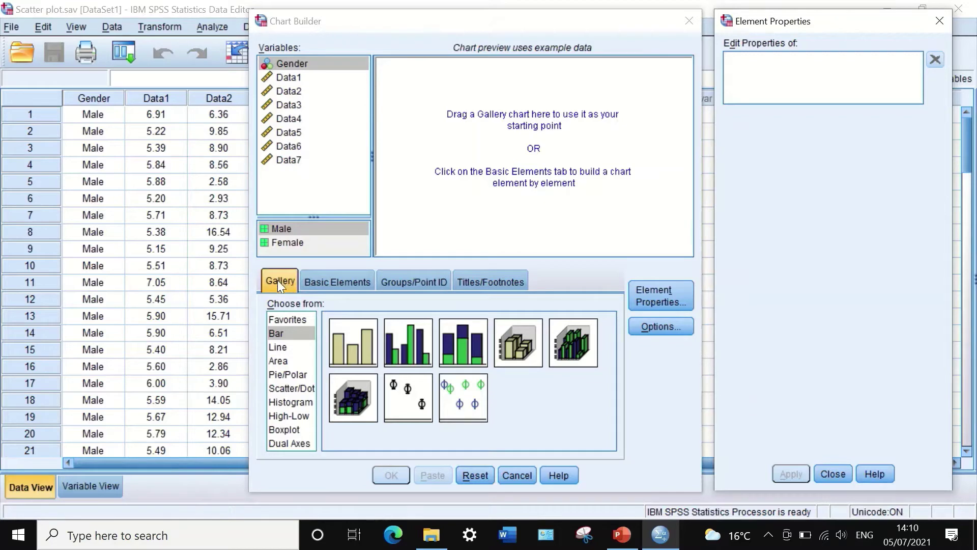
# Step: Set up a Simple Scatter chart from the Scatter/Dot gallery with Data1 on the Y-axis and Data3 on the X-axis
pyautogui.click(286, 389)
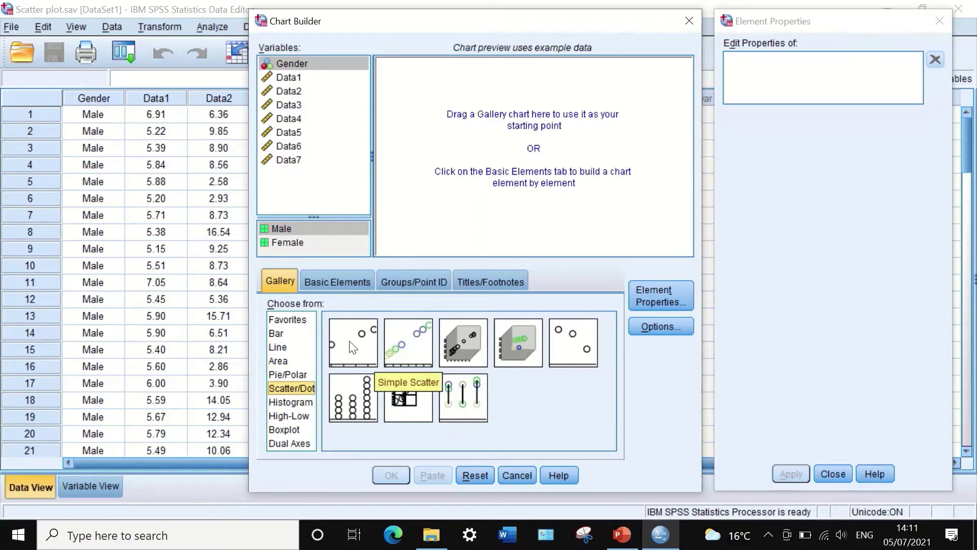
pyautogui.moveTo(350, 341); pyautogui.dragTo(511, 170)
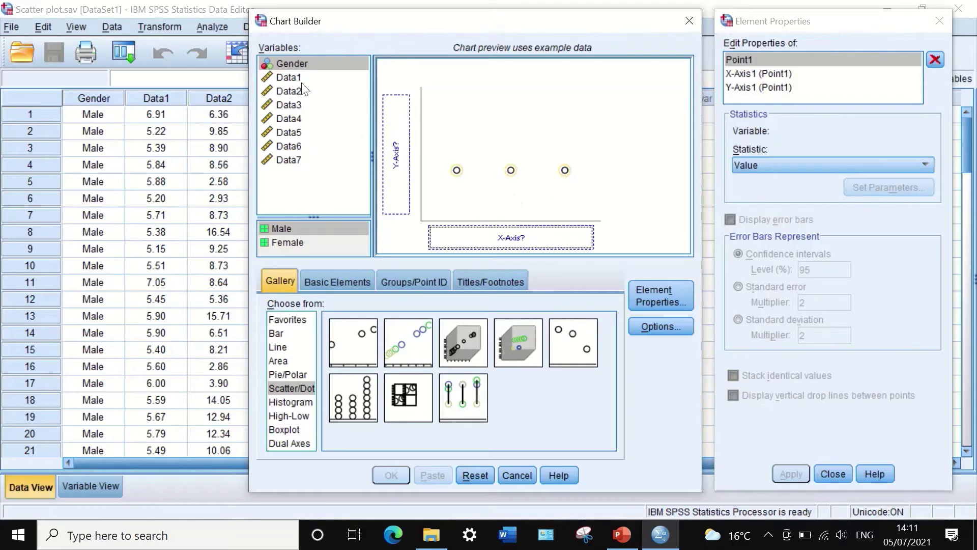
pyautogui.moveTo(284, 79); pyautogui.dragTo(398, 150)
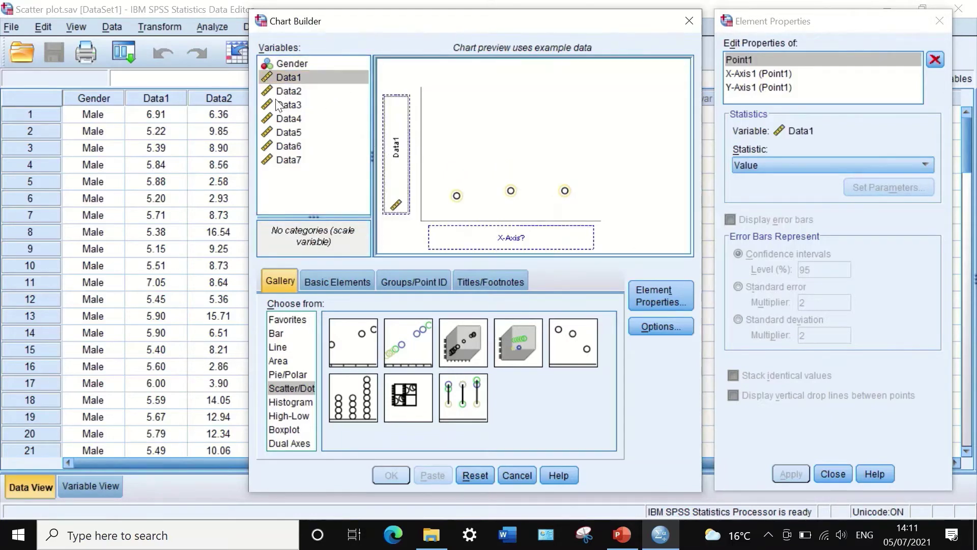
pyautogui.moveTo(278, 106); pyautogui.dragTo(526, 234)
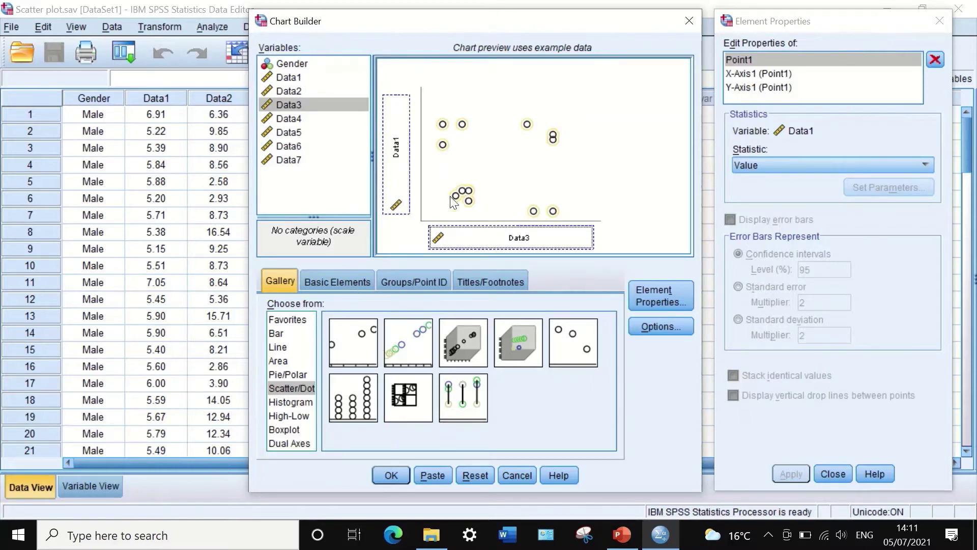
# Step: Transpose the scatterplot's axes among the basic elements and transpose them back
pyautogui.click(336, 279)
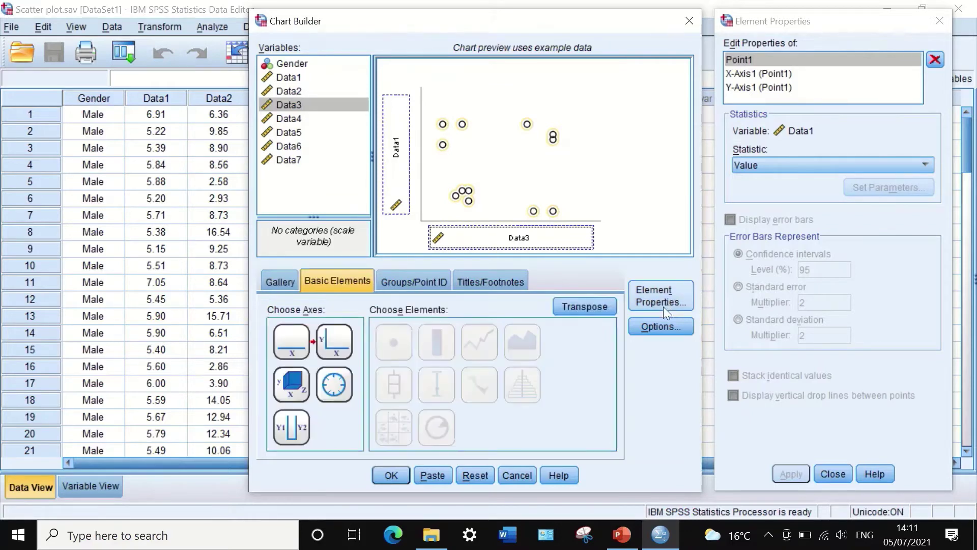
pyautogui.click(585, 305)
pyautogui.click(585, 306)
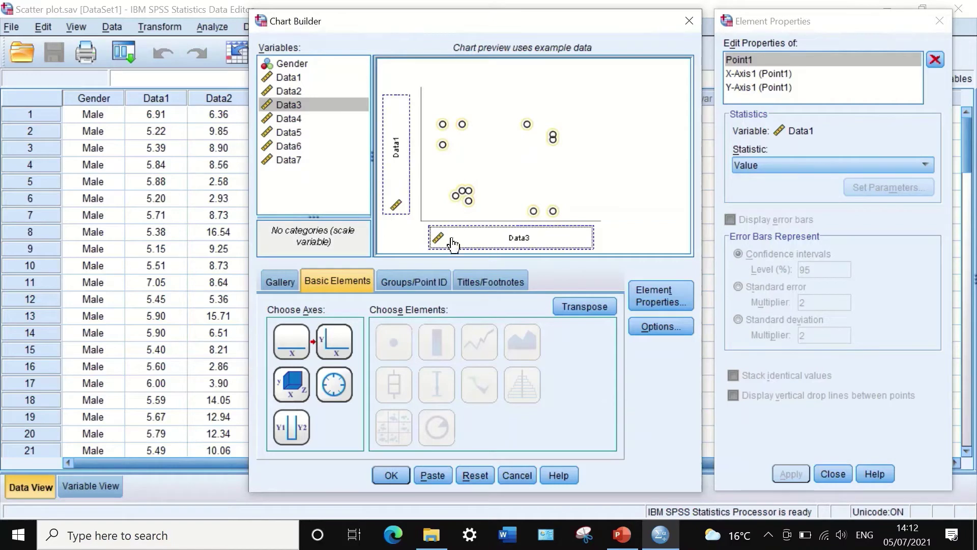
# Step: Add a grouping/stacking variable to the scatterplot, assign Gender to set the point color, and generate the chart
pyautogui.click(409, 277)
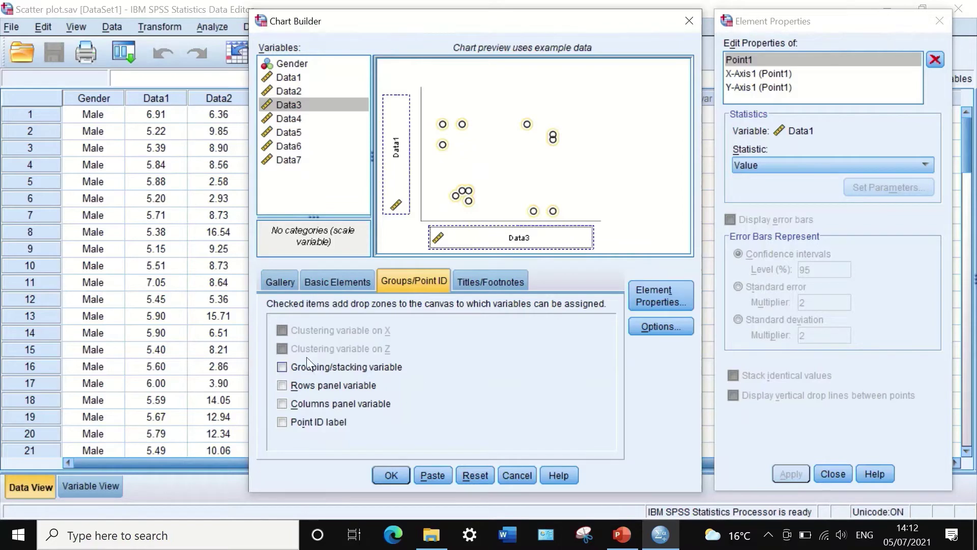
pyautogui.click(282, 367)
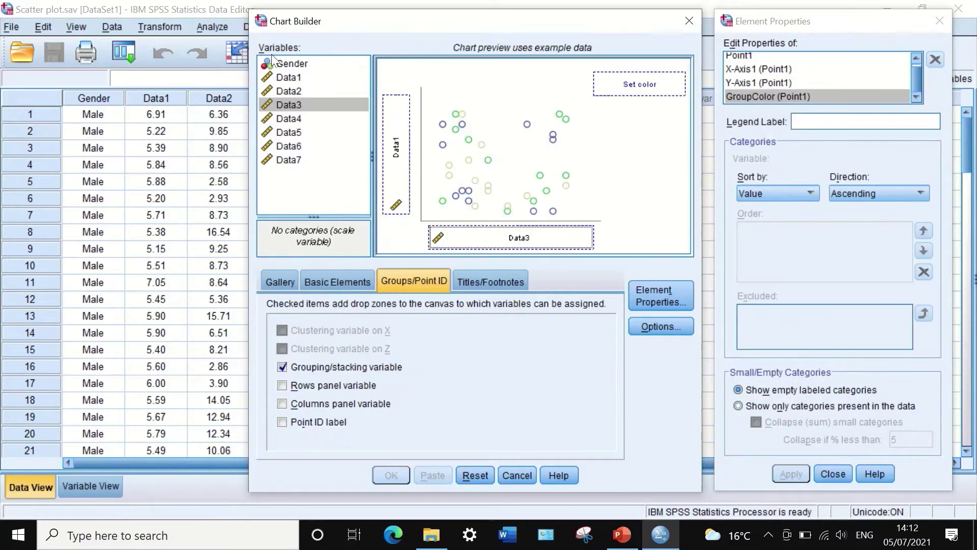
pyautogui.moveTo(317, 65); pyautogui.dragTo(643, 84)
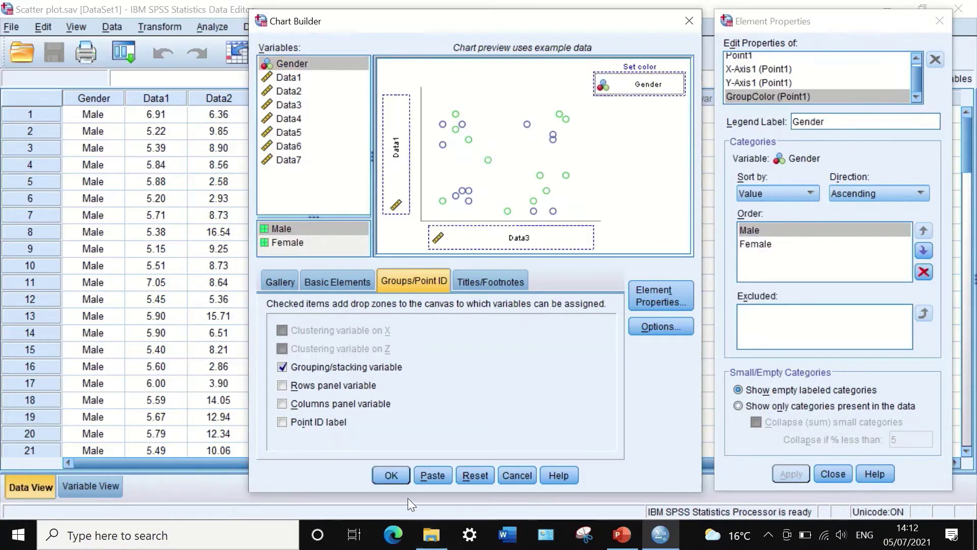
pyautogui.click(385, 474)
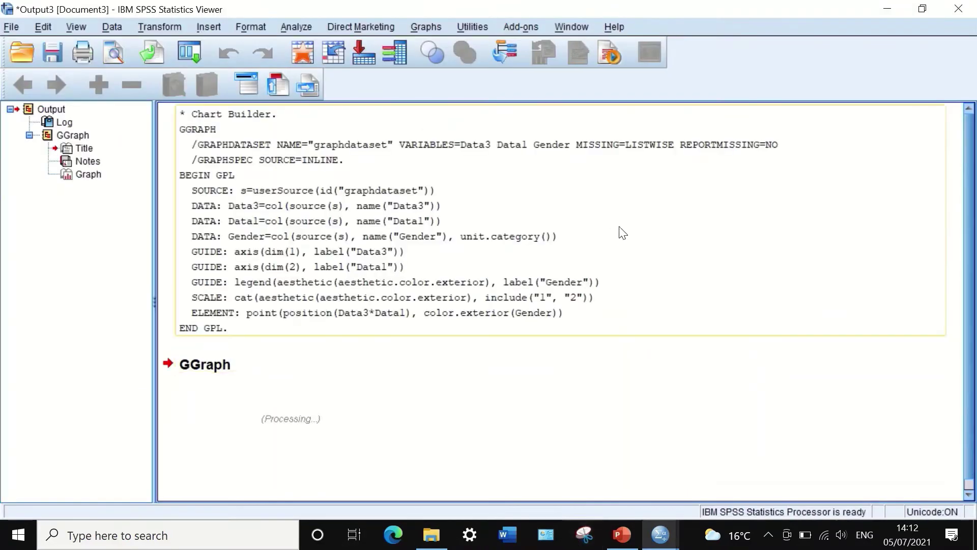
# Step: Examine the Data1 against Data3 scatterplot with its points coloured by Gender in the output
pyautogui.scroll(3, 617, 261)
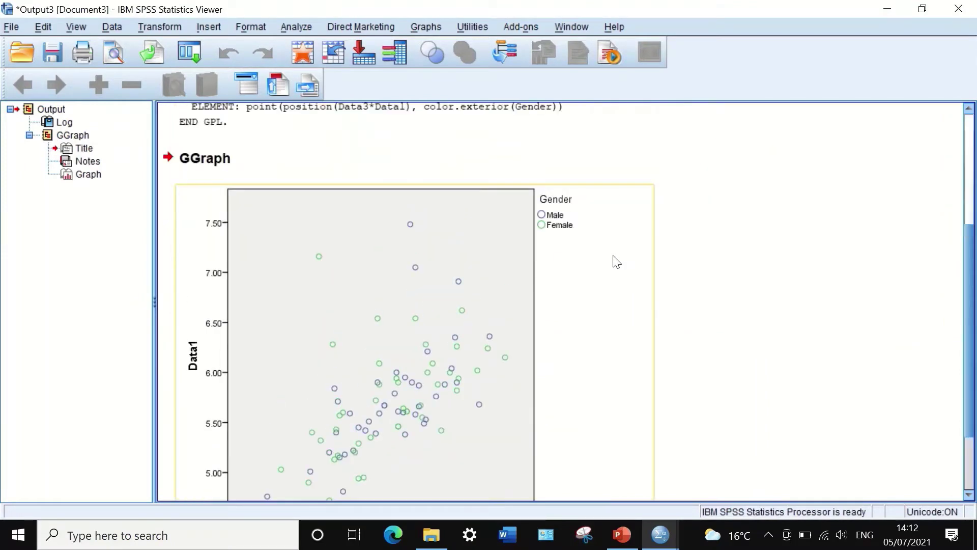
pyautogui.scroll(-4, 617, 262)
pyautogui.scroll(3, 454, 288)
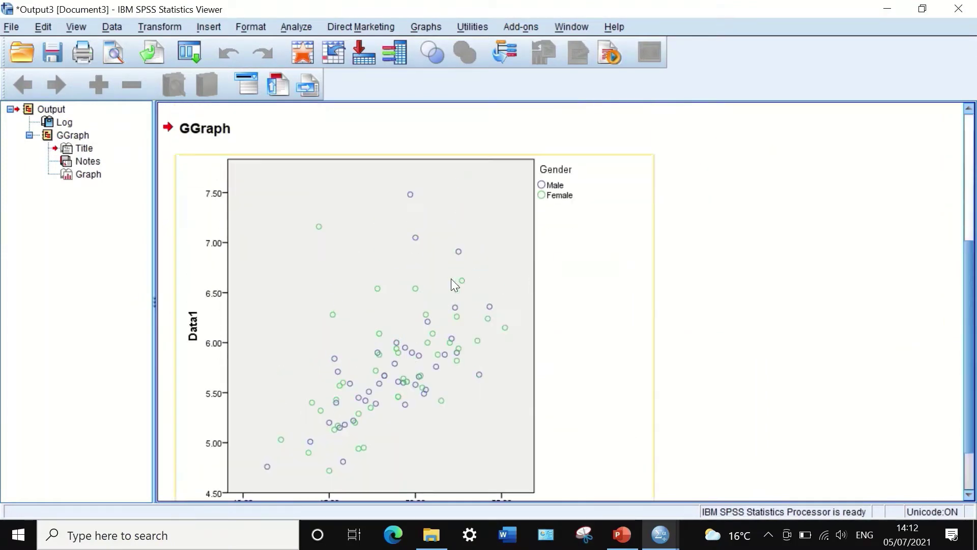
pyautogui.scroll(-5, 340, 226)
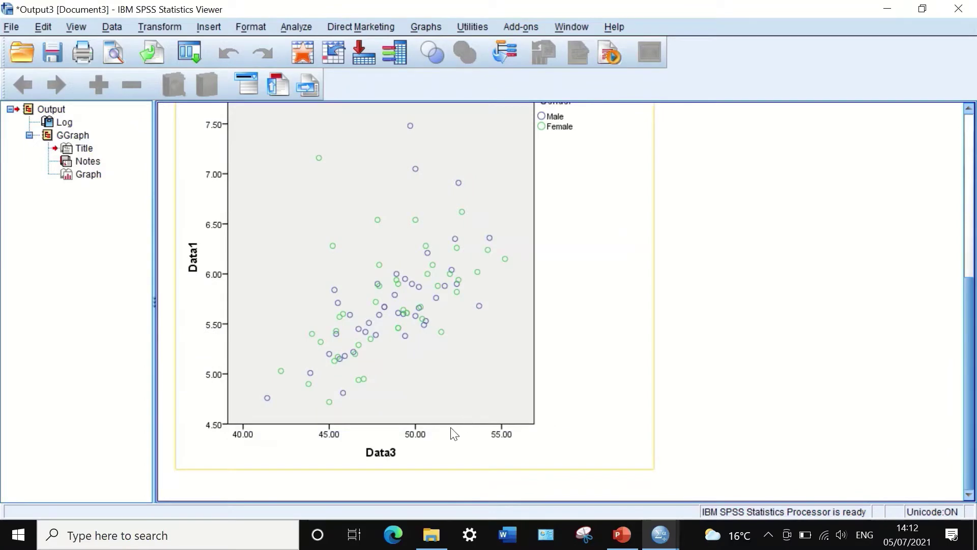
pyautogui.scroll(8, 522, 331)
pyautogui.scroll(-5, 399, 263)
pyautogui.scroll(5, 477, 254)
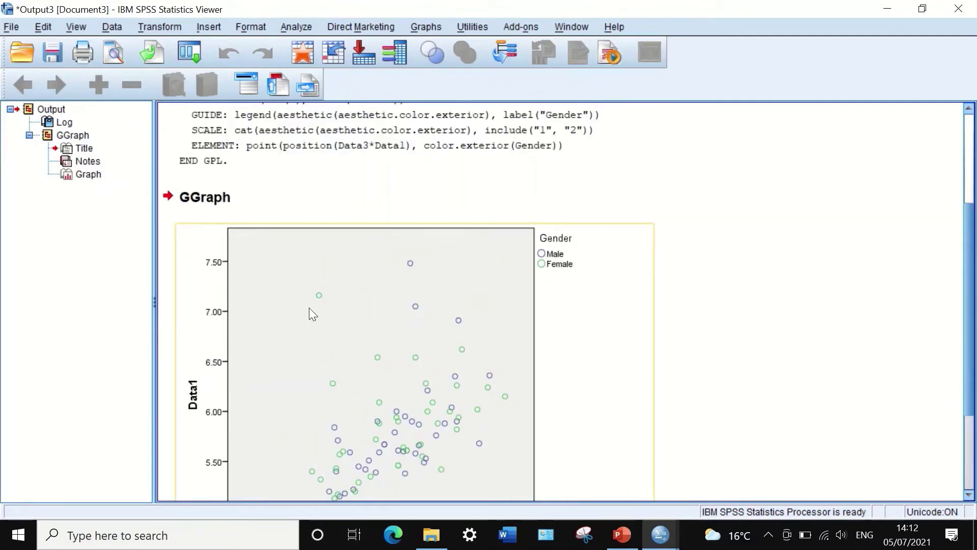
pyautogui.scroll(-5, 285, 306)
pyautogui.scroll(7, 518, 358)
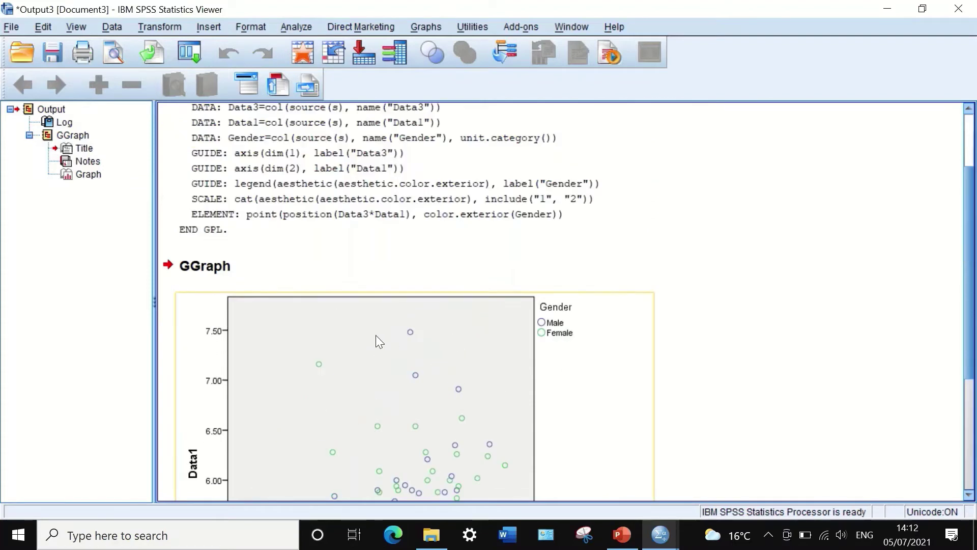
pyautogui.scroll(-4, 508, 420)
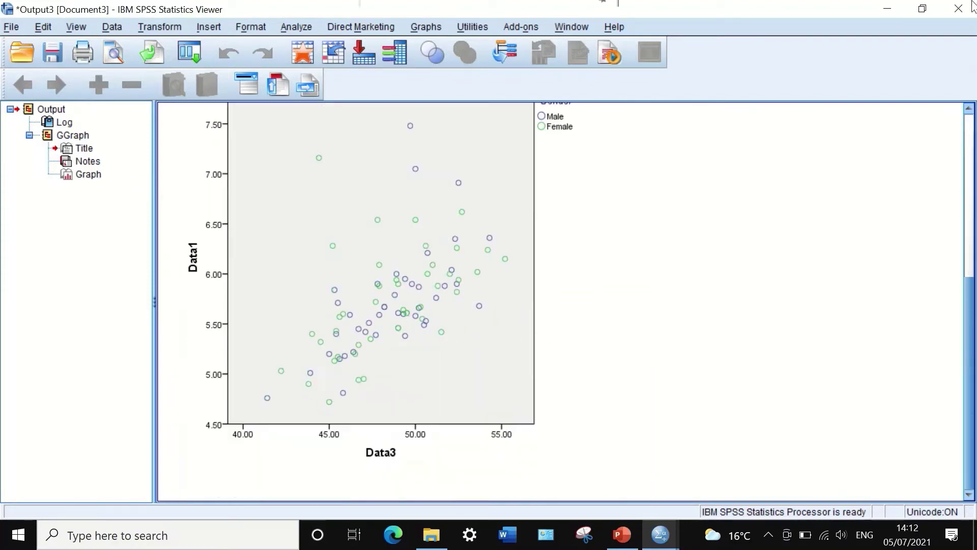
# Step: Close the output with the Gender-coloured scatterplot without saving it and reopen the Chart Builder, accepting its measurement-level notice
pyautogui.click(961, 9)
pyautogui.click(484, 287)
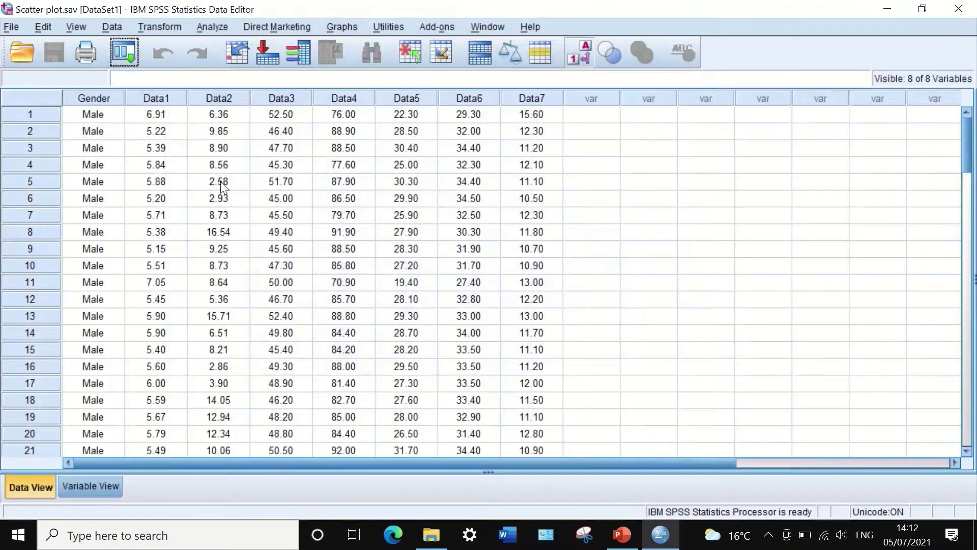
pyautogui.click(127, 50)
pyautogui.click(130, 81)
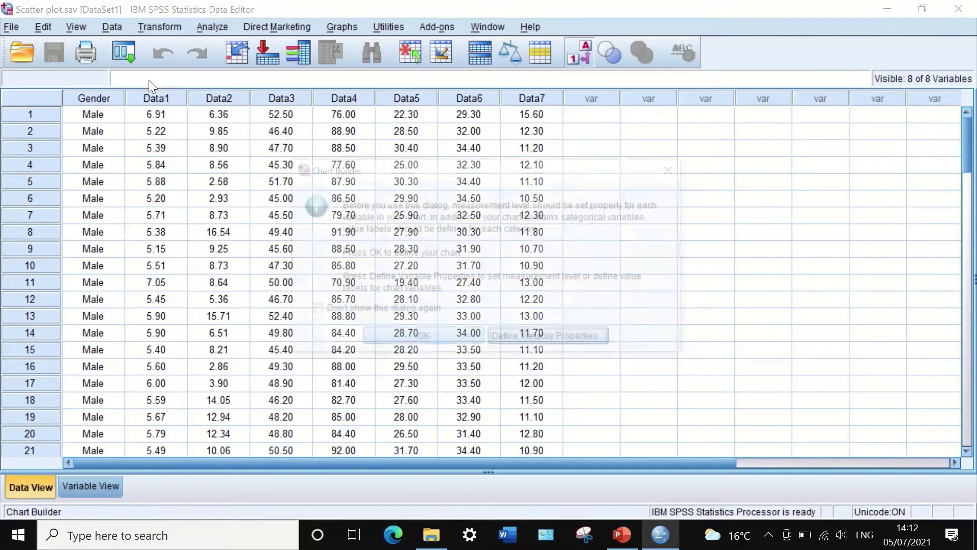
pyautogui.click(456, 337)
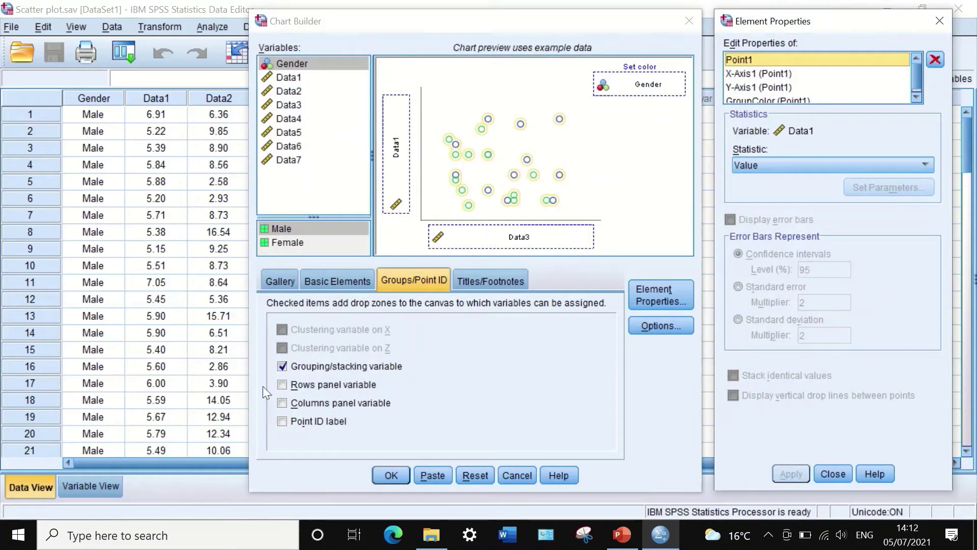
# Step: Replace the grouping/stacking variable with a rows panel variable, assign Gender to it, and generate the chart
pyautogui.click(282, 366)
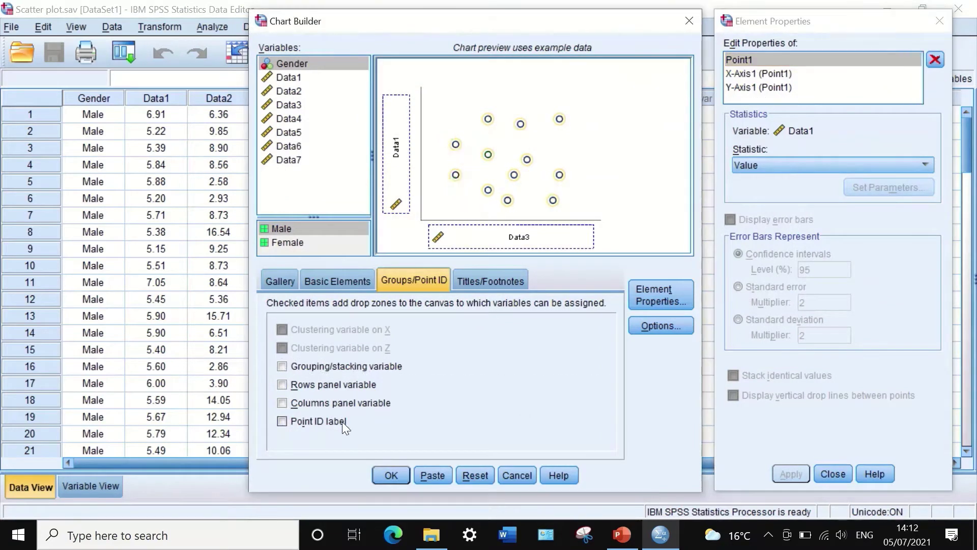
pyautogui.click(282, 384)
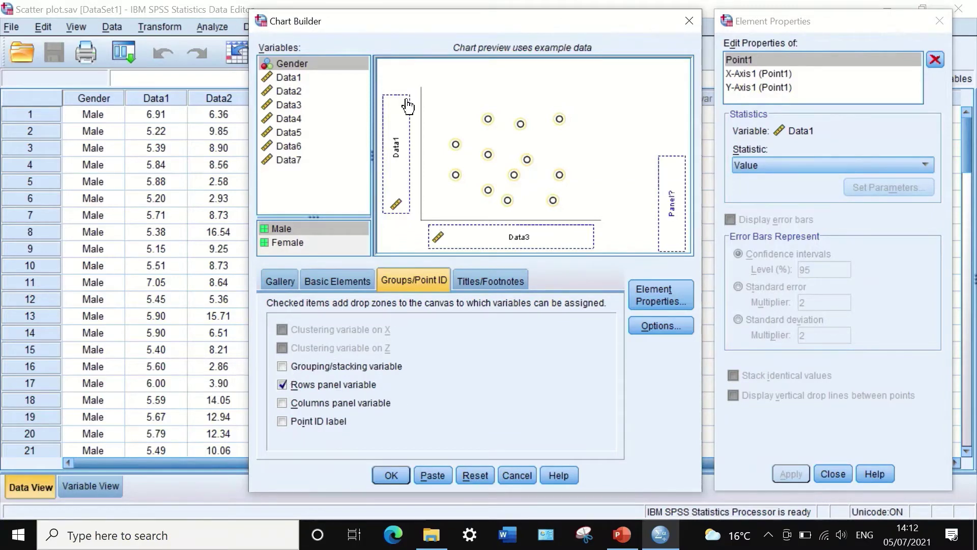
pyautogui.moveTo(298, 64); pyautogui.dragTo(671, 202)
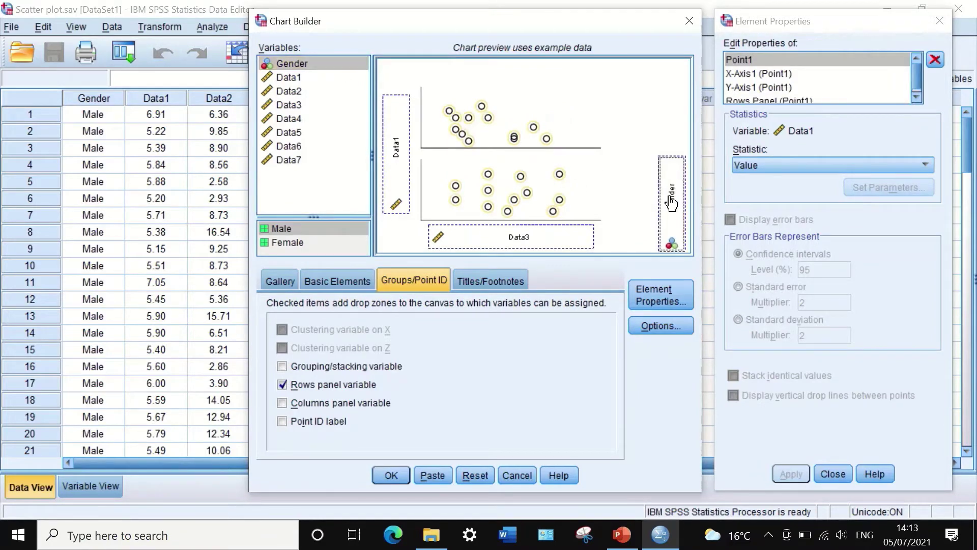
pyautogui.click(394, 475)
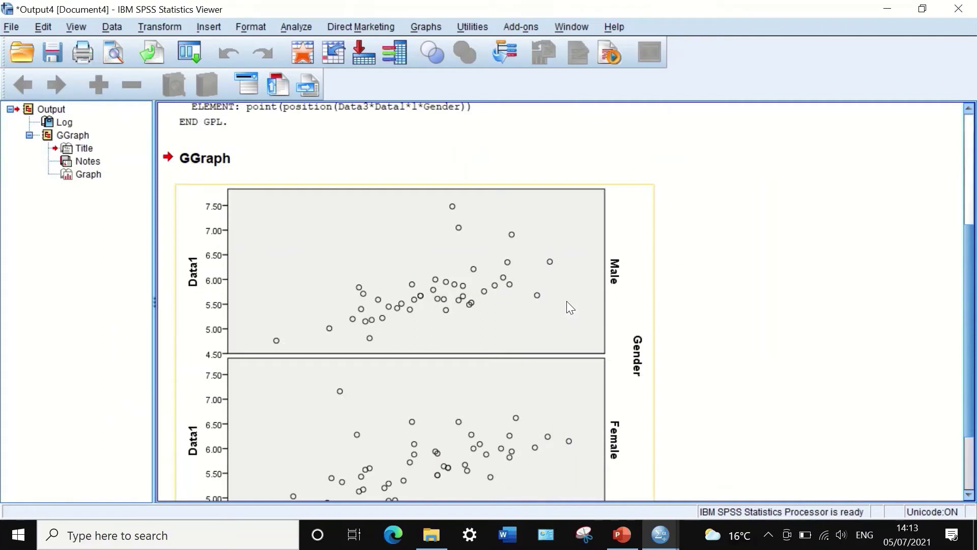
# Step: Close the output with the row-panelled scatterplots without saving it and reopen the Chart Builder, accepting its notice
pyautogui.scroll(-3, 540, 325)
pyautogui.scroll(2, 529, 344)
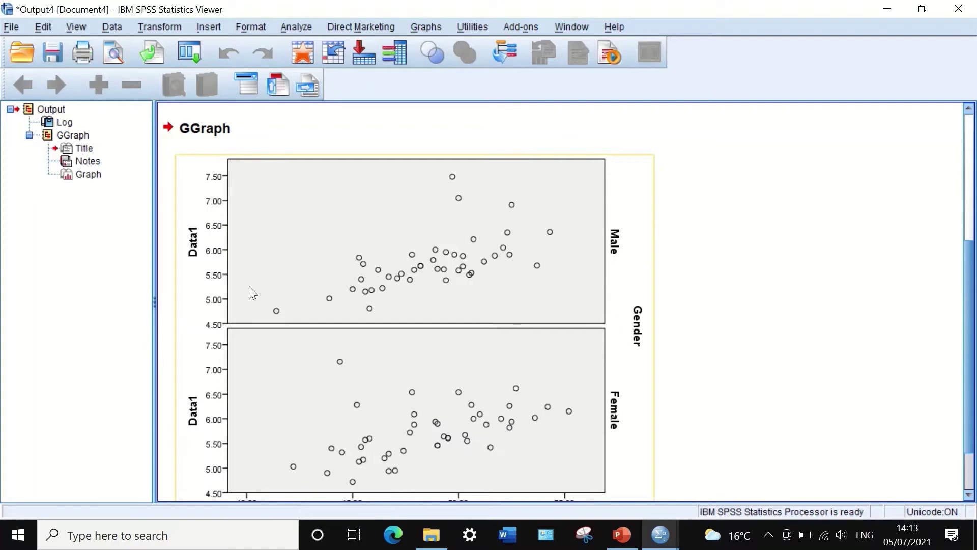
pyautogui.scroll(-2, 393, 409)
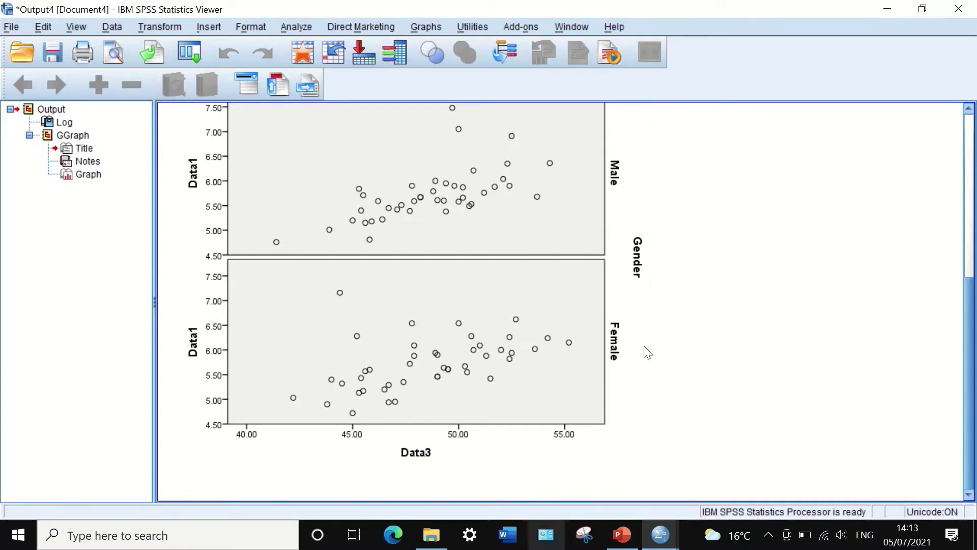
pyautogui.hotkey('alt', 'F4')
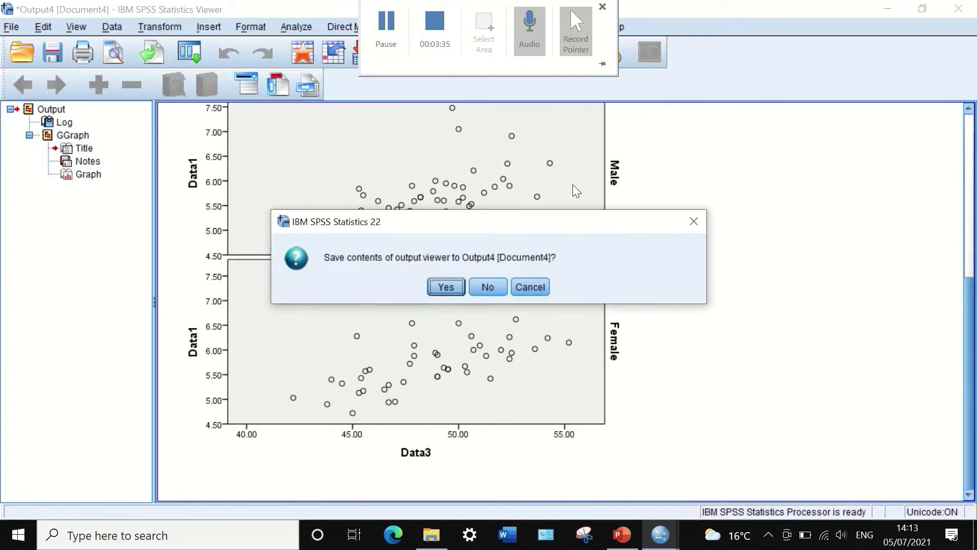
pyautogui.click(489, 283)
pyautogui.click(121, 55)
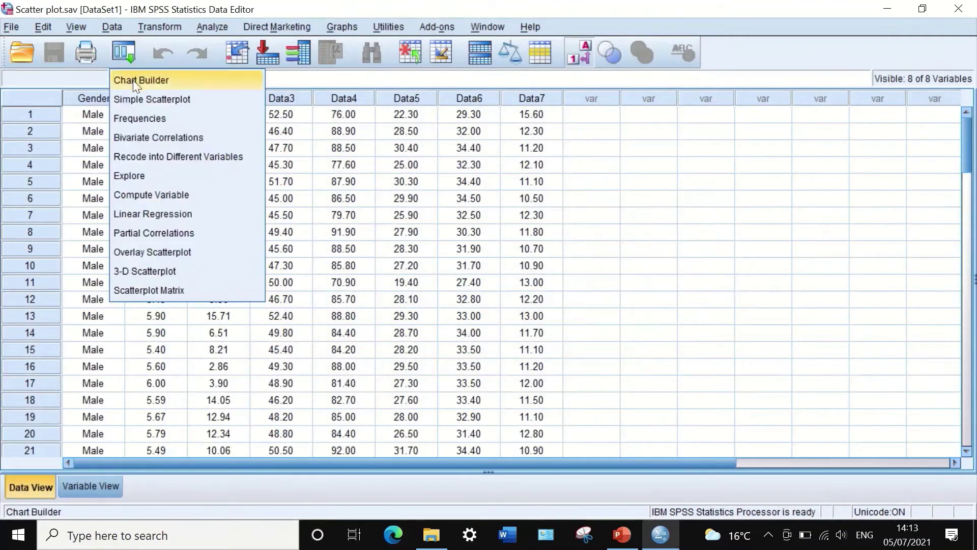
pyautogui.click(133, 80)
pyautogui.click(432, 334)
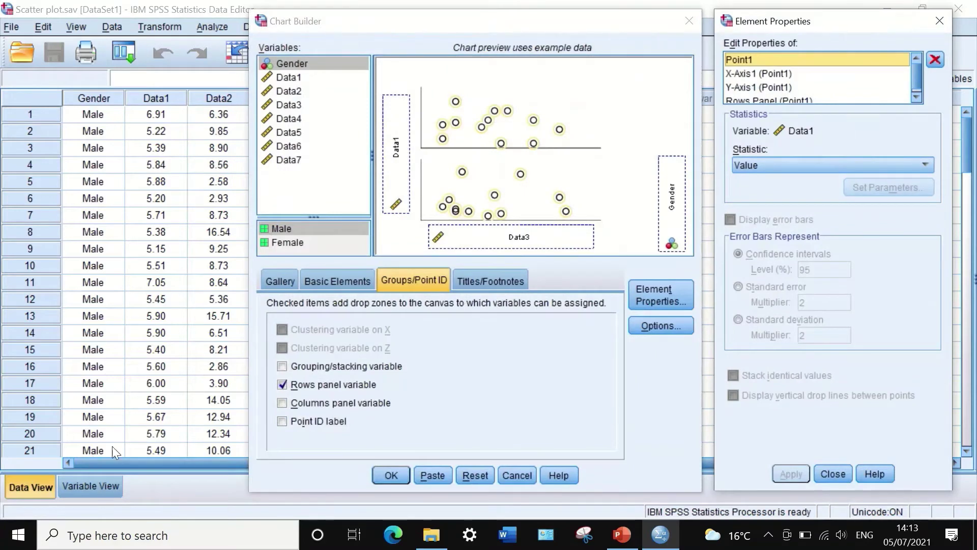
# Step: Replace the rows panel variable with a columns panel variable, assign Gender to it, and generate the chart
pyautogui.click(282, 384)
pyautogui.click(281, 402)
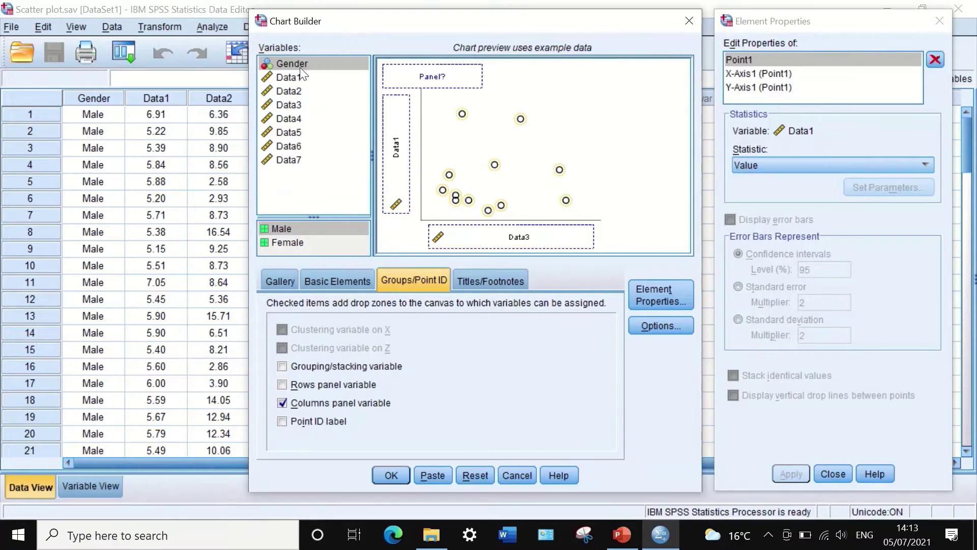
pyautogui.moveTo(301, 71); pyautogui.dragTo(433, 76)
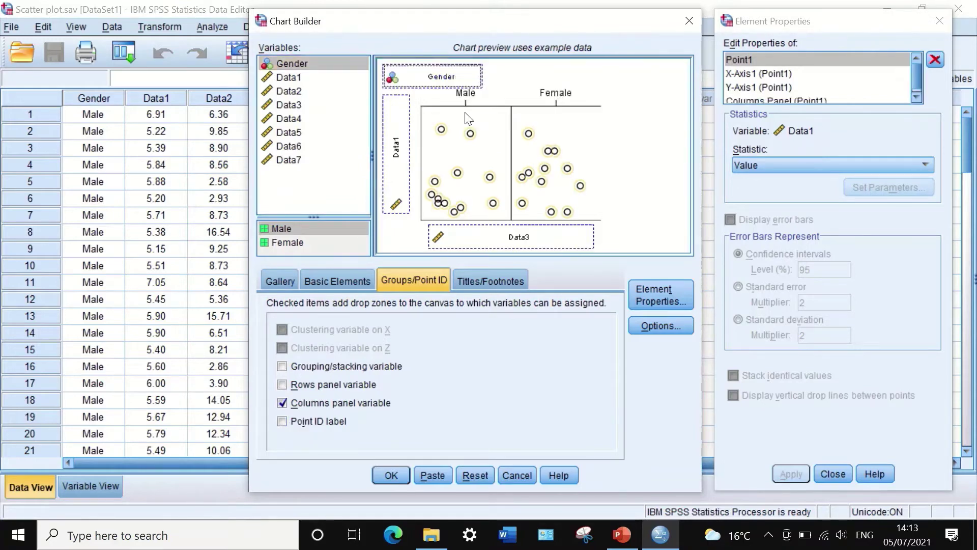
pyautogui.click(400, 473)
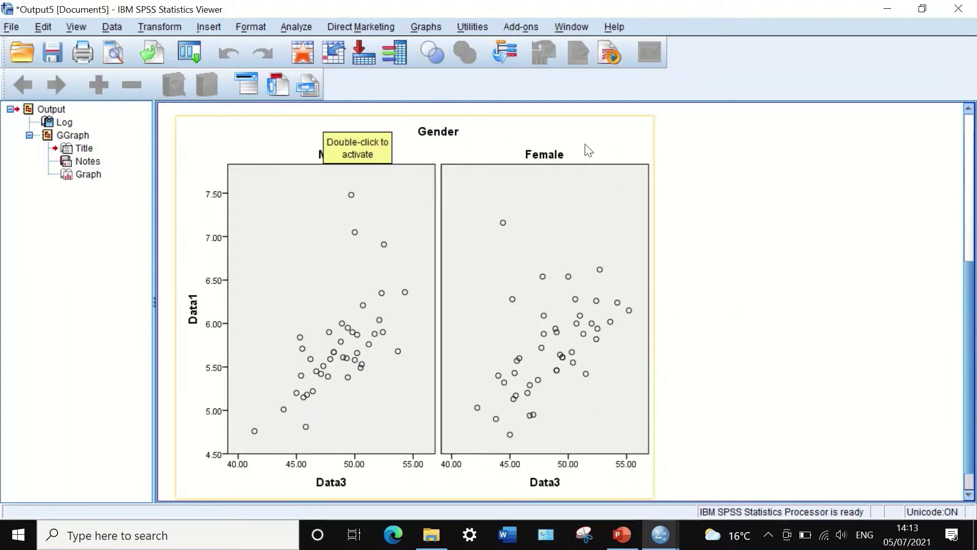
# Step: Discard the output with the column-panelled scatterplots and reopen the Chart Builder, accepting its measurement-level notice
pyautogui.click(958, 8)
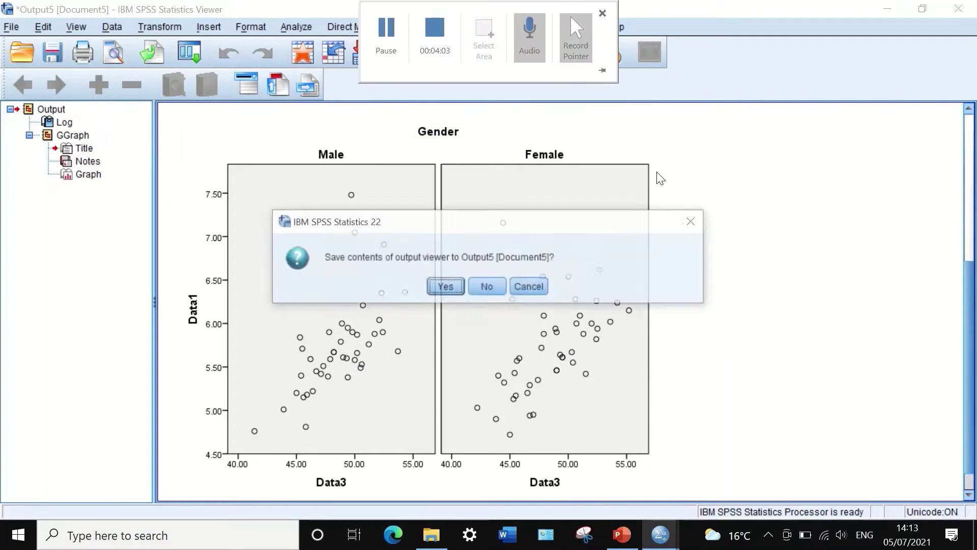
pyautogui.click(487, 288)
pyautogui.click(336, 25)
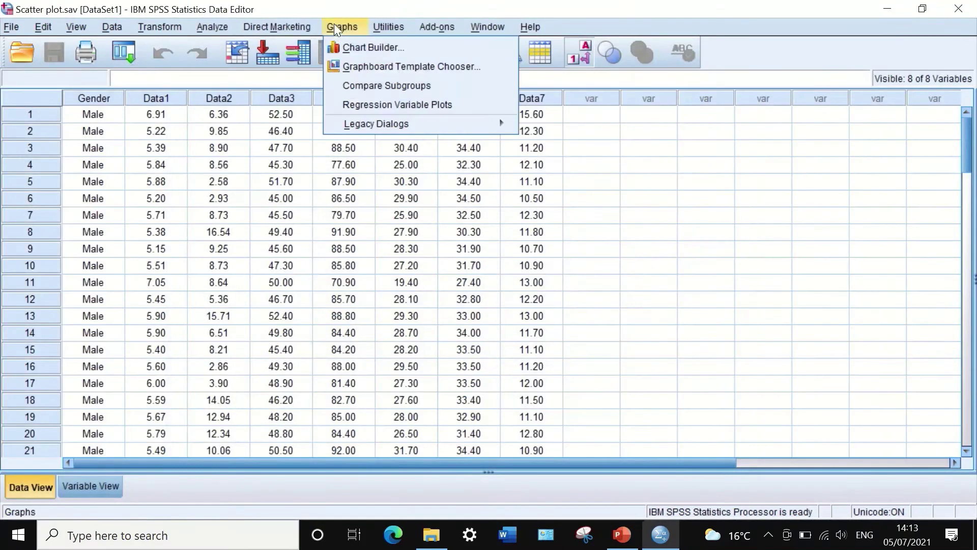
pyautogui.click(340, 47)
pyautogui.click(407, 338)
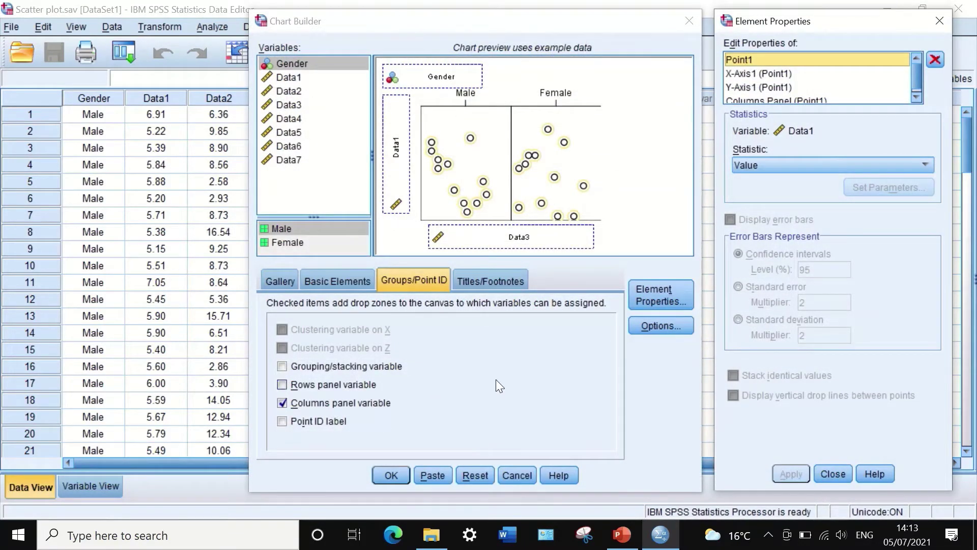
# Step: Replace the columns panel variable with a point ID label, assign Gender to it, and generate the chart
pyautogui.click(293, 405)
pyautogui.click(281, 421)
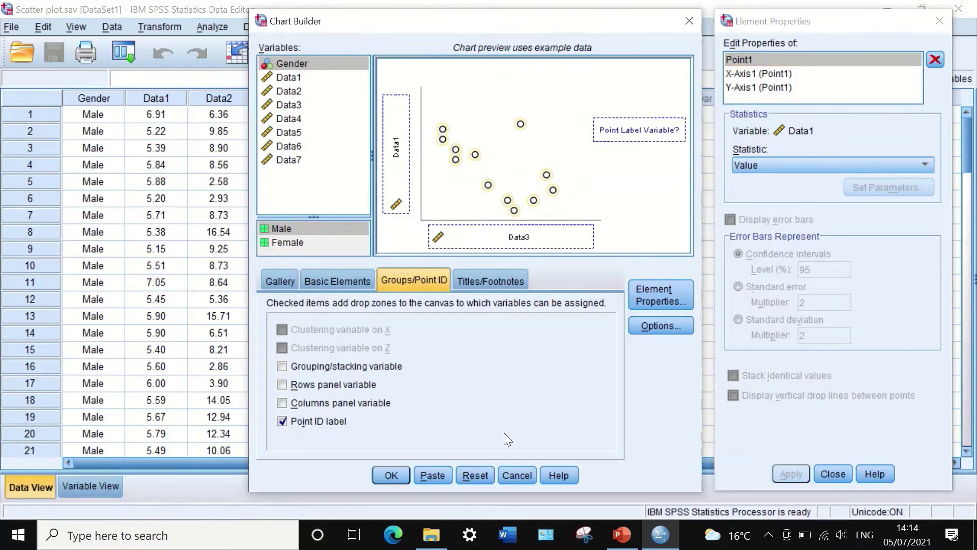
pyautogui.moveTo(303, 62); pyautogui.dragTo(633, 131)
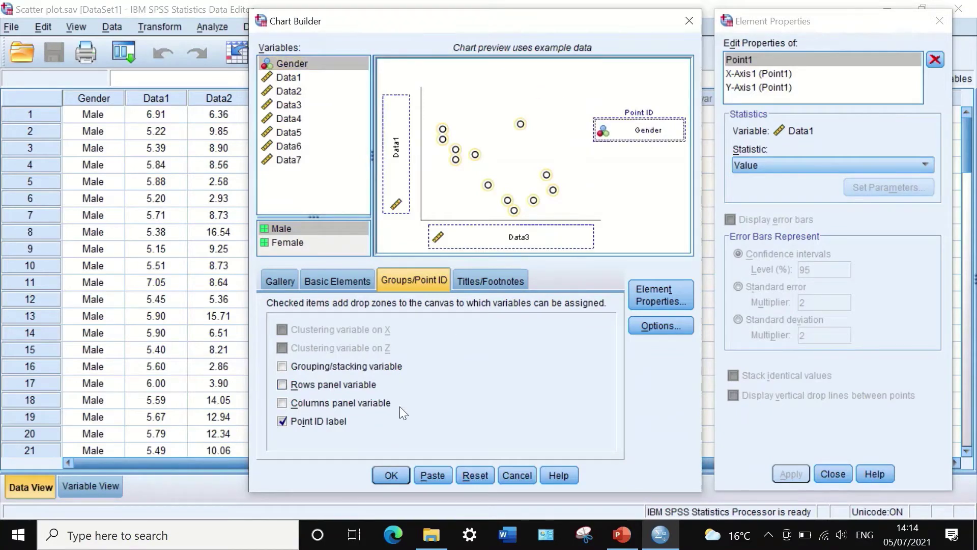
pyautogui.click(391, 475)
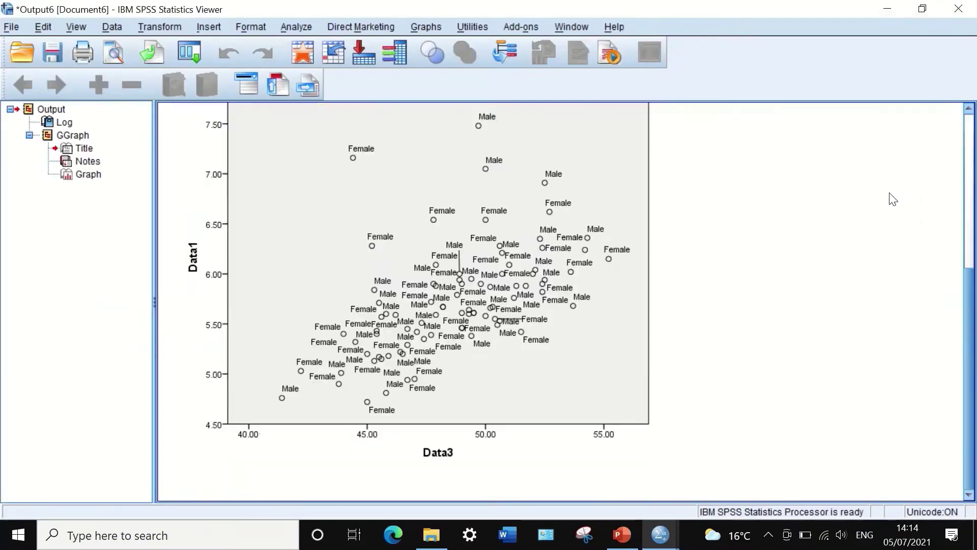
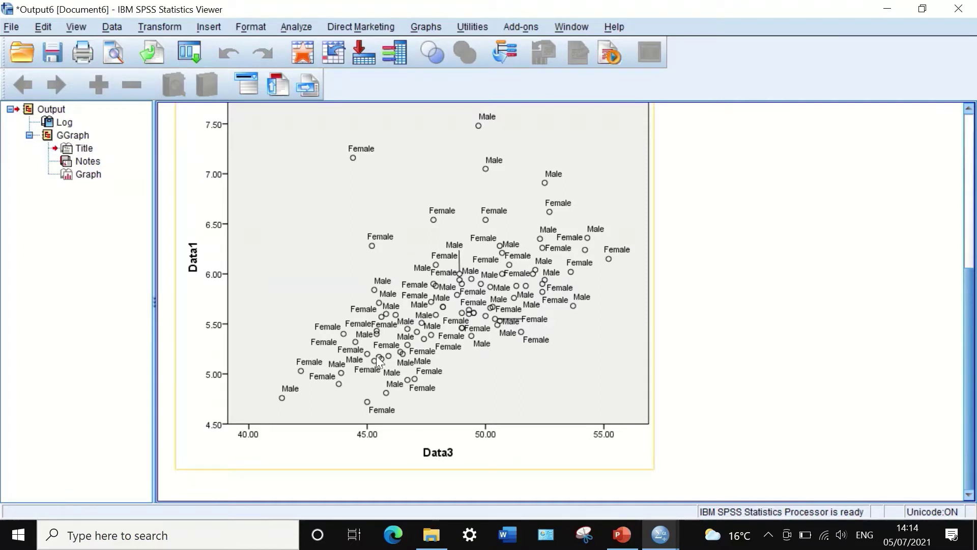
pyautogui.scroll(5, 402, 274)
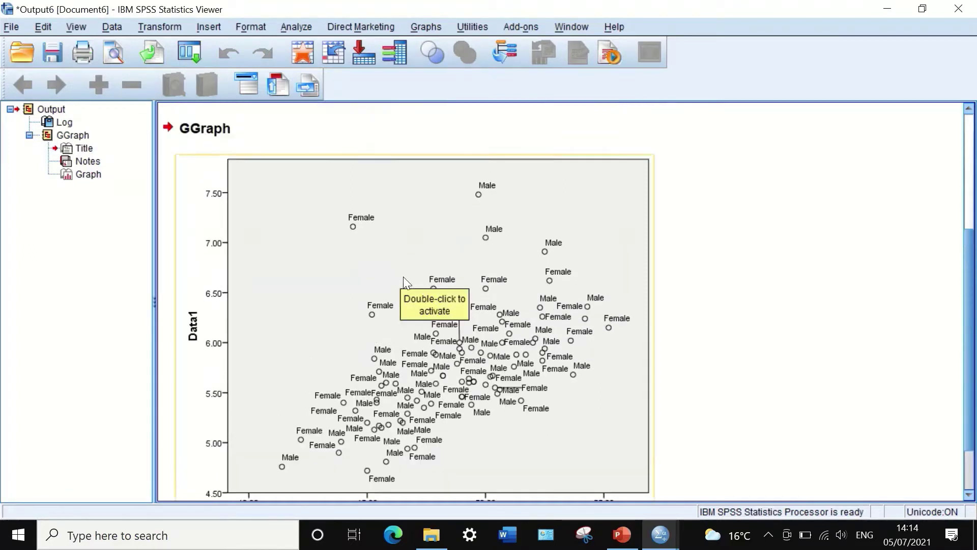
pyautogui.click(198, 50)
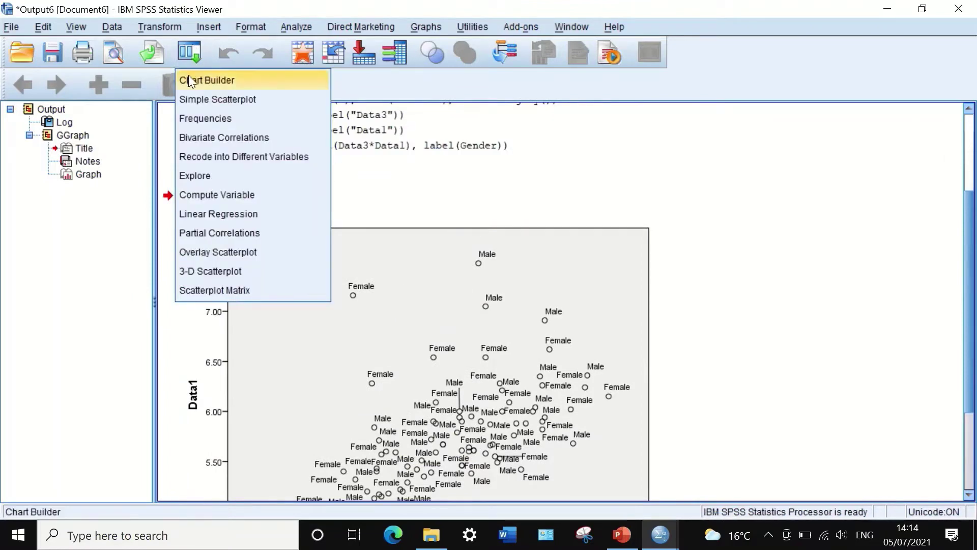
pyautogui.click(190, 75)
pyautogui.click(401, 340)
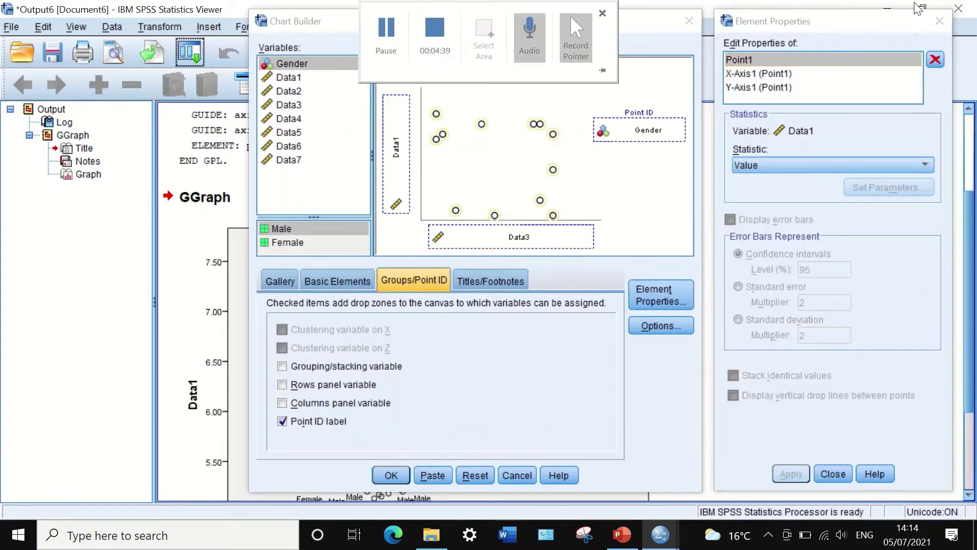
pyautogui.click(689, 21)
# Step: Close the output with the gender-labelled points without saving it and reopen the Chart Builder from the Data Editor, accepting its notice
pyautogui.click(959, 8)
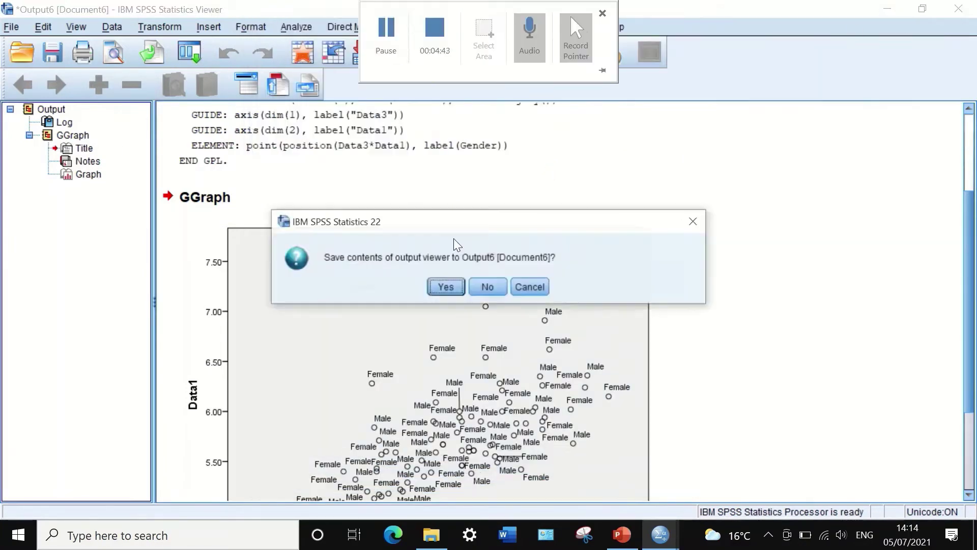
pyautogui.click(489, 286)
pyautogui.click(120, 57)
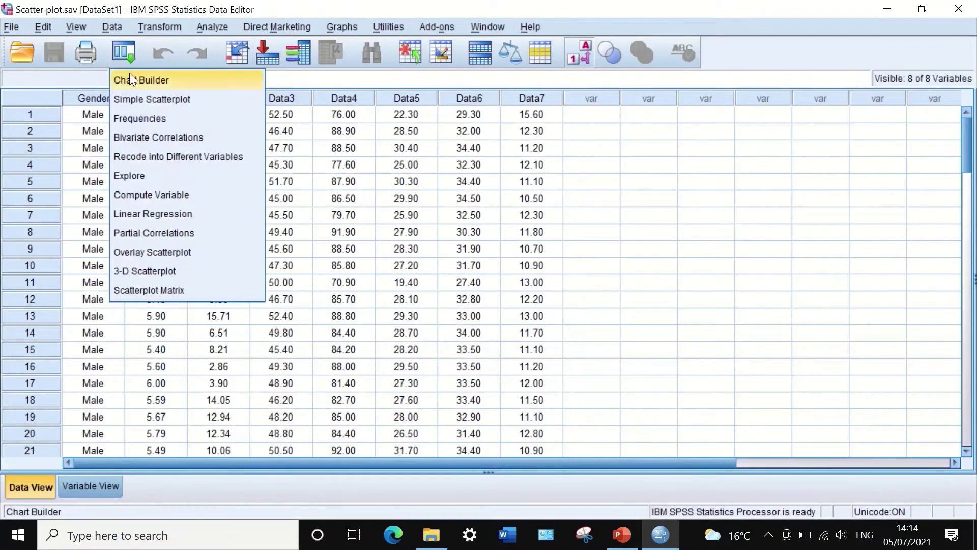
pyautogui.click(129, 74)
pyautogui.click(468, 339)
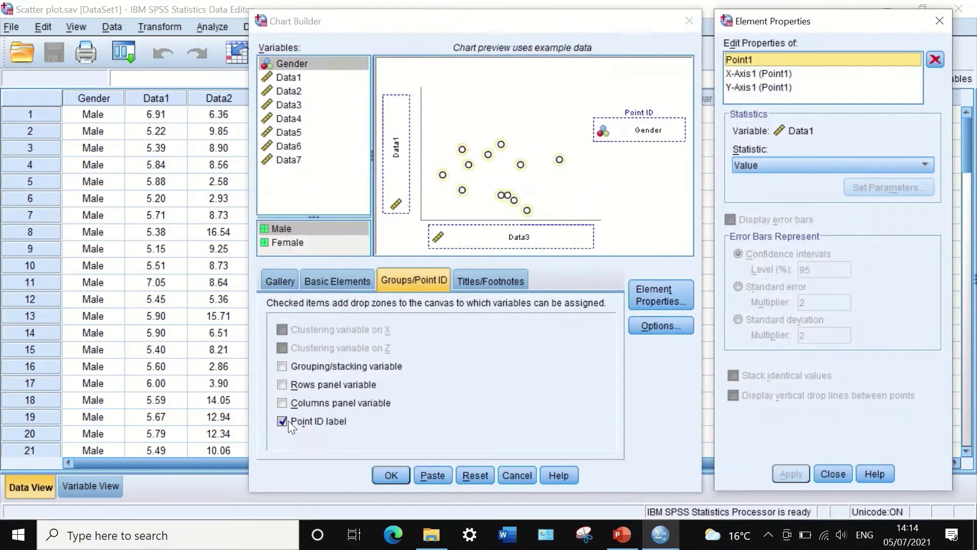
# Step: Replace the point ID label with a grouping/stacking variable assigned to Gender, and enable Title 1 for the chart
pyautogui.click(279, 422)
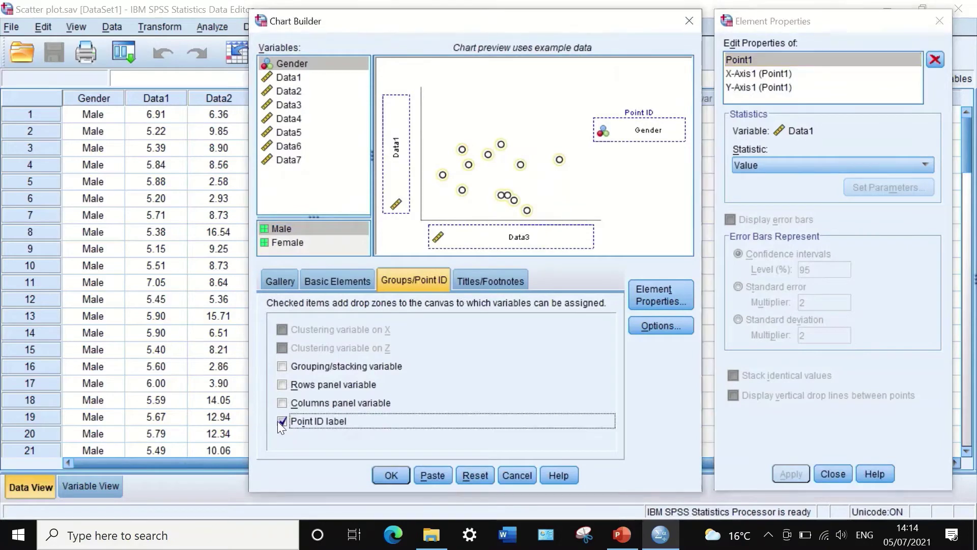
pyautogui.click(280, 367)
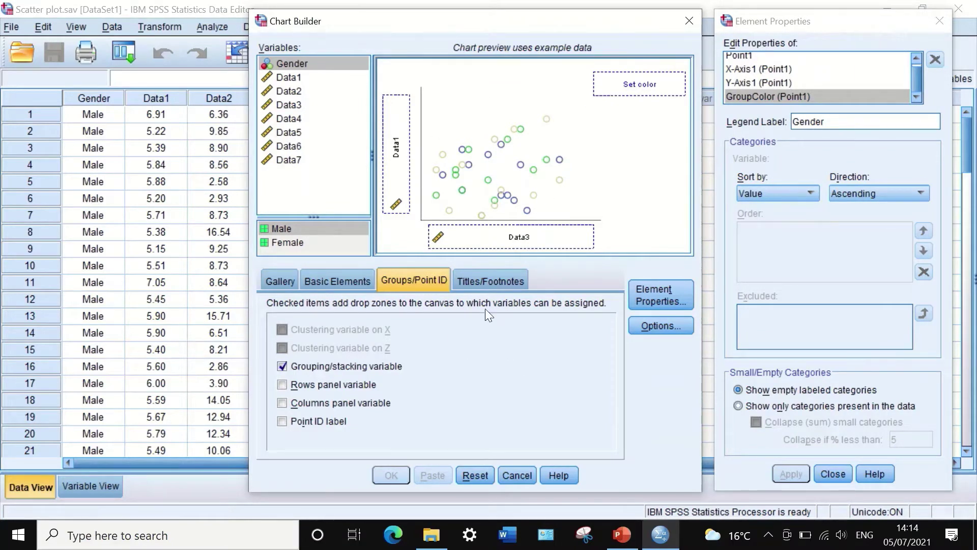
pyautogui.click(492, 279)
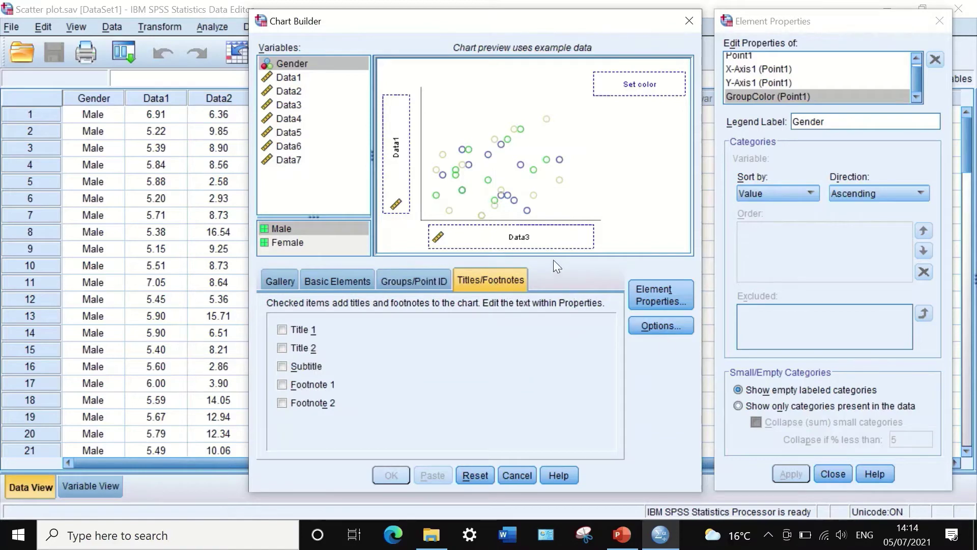
pyautogui.click(280, 329)
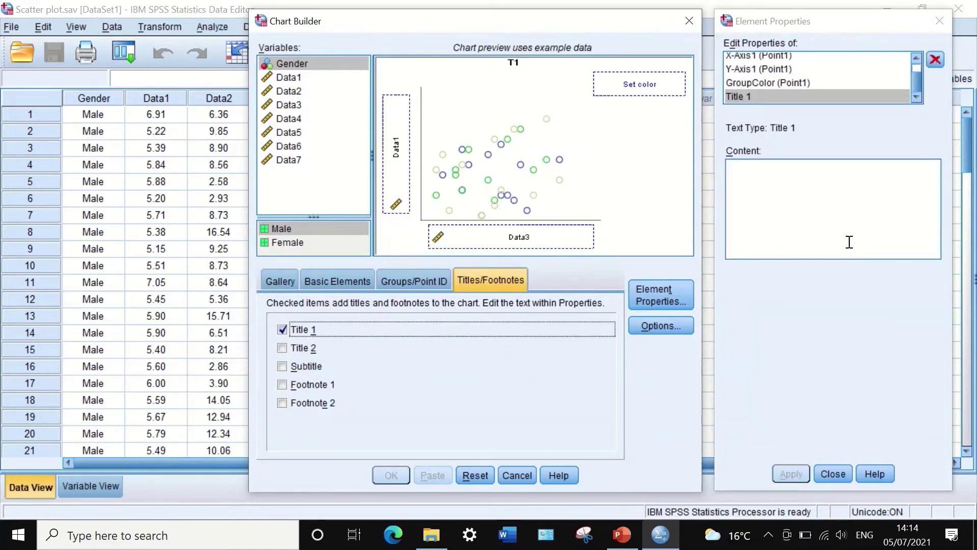
pyautogui.click(394, 280)
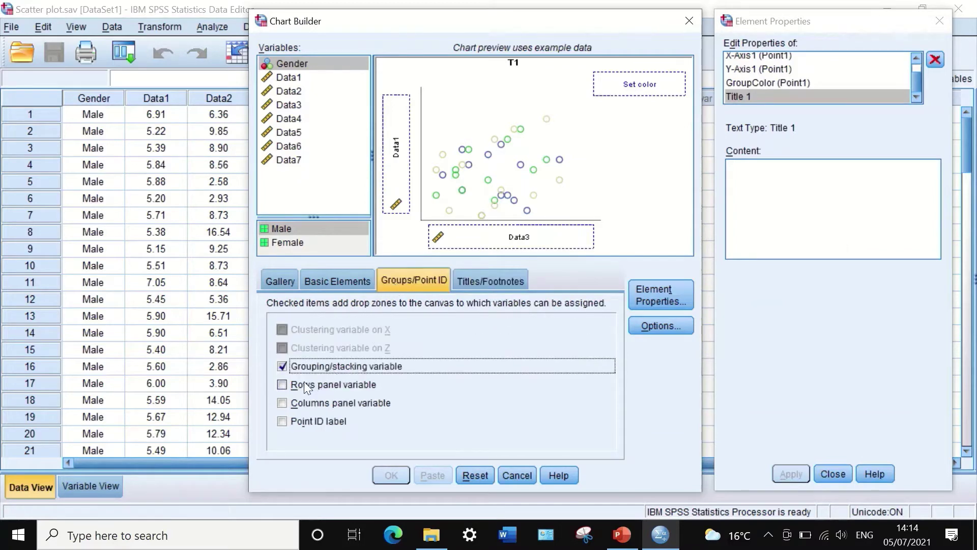
pyautogui.moveTo(283, 61); pyautogui.dragTo(620, 87)
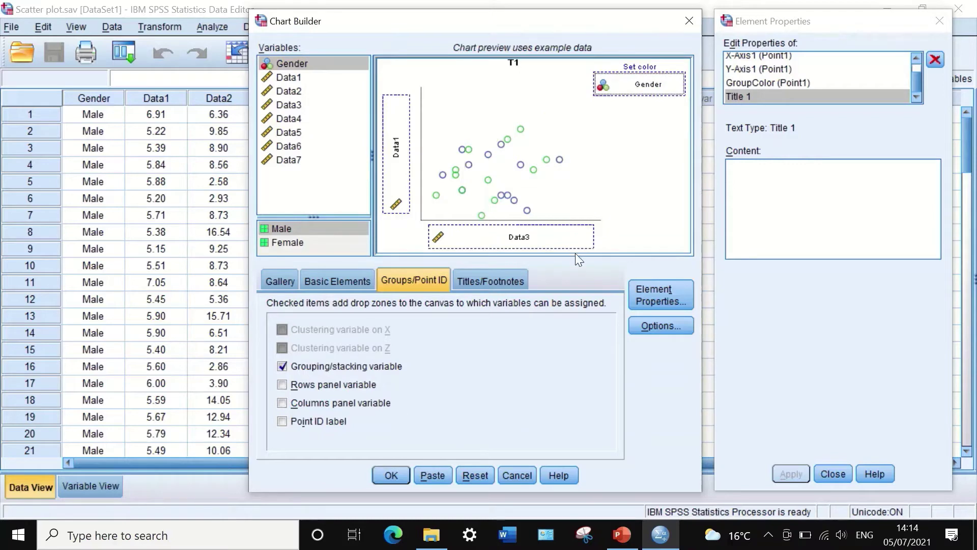
# Step: Set the content of Title 1 to "Correlation" and apply it
pyautogui.click(500, 277)
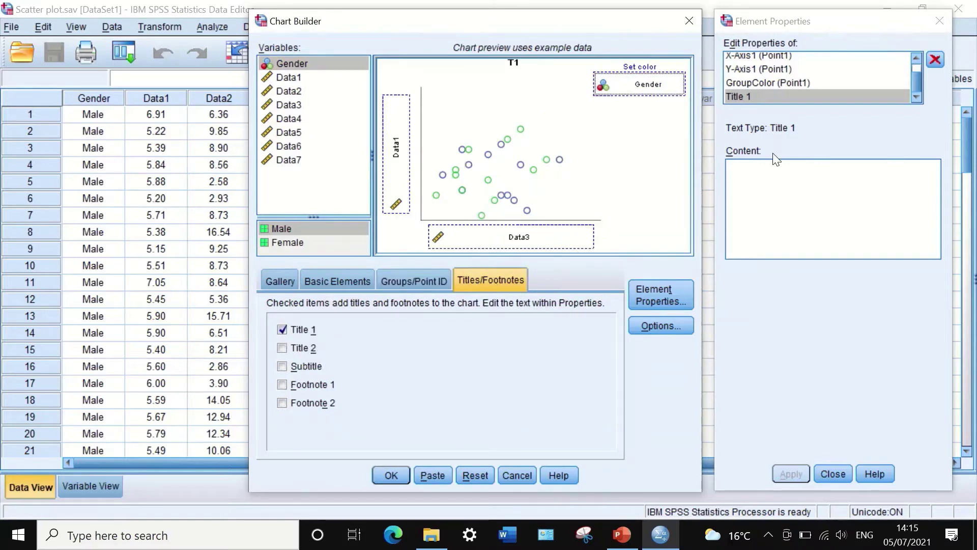
pyautogui.click(772, 196)
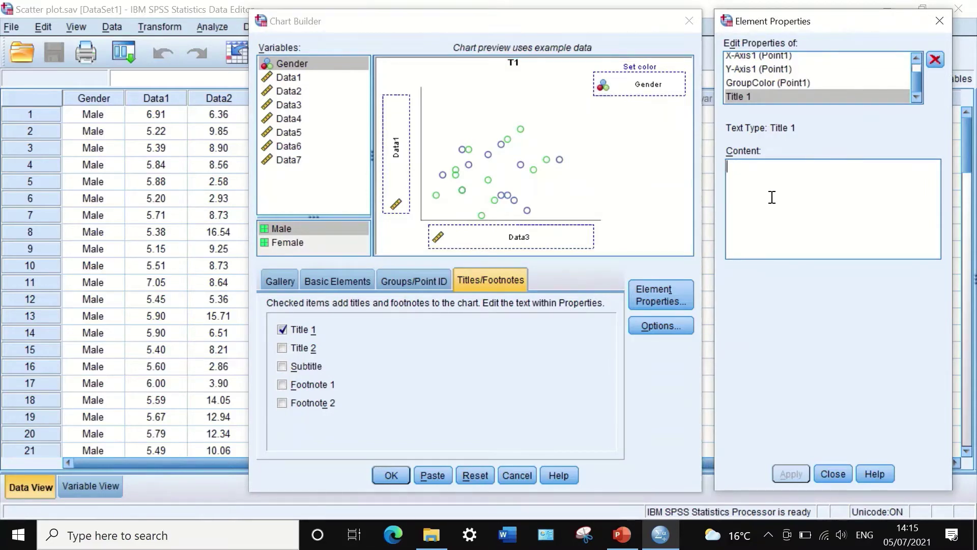
pyautogui.write('Co')
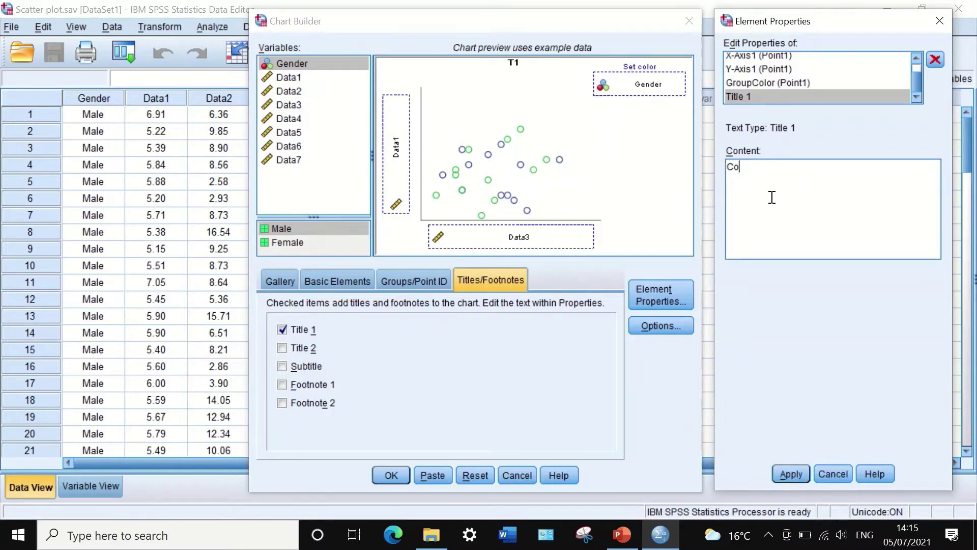
pyautogui.write('rrelation')
pyautogui.click(795, 471)
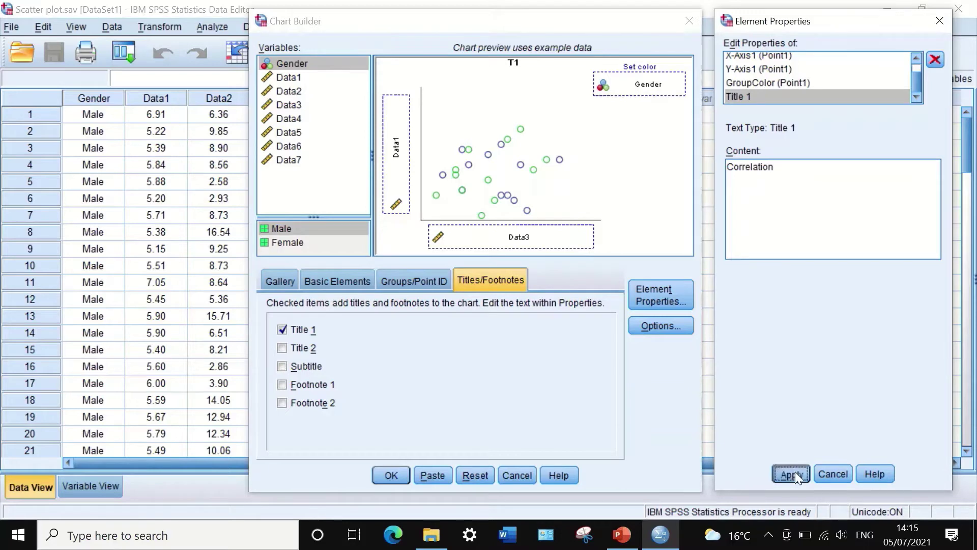
# Step: Add Footnote 1 to the chart with the content "Figure 1" and apply it
pyautogui.click(280, 385)
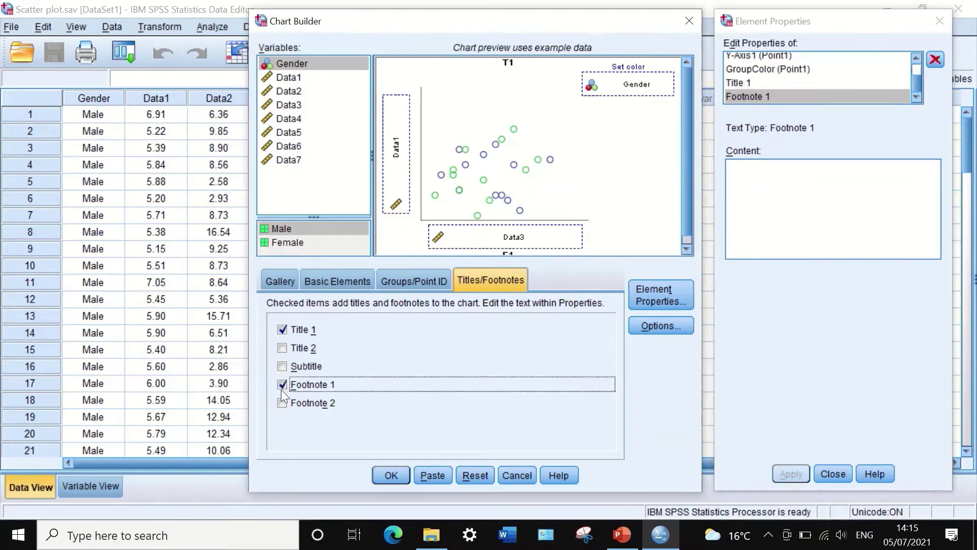
pyautogui.click(758, 181)
pyautogui.write('F')
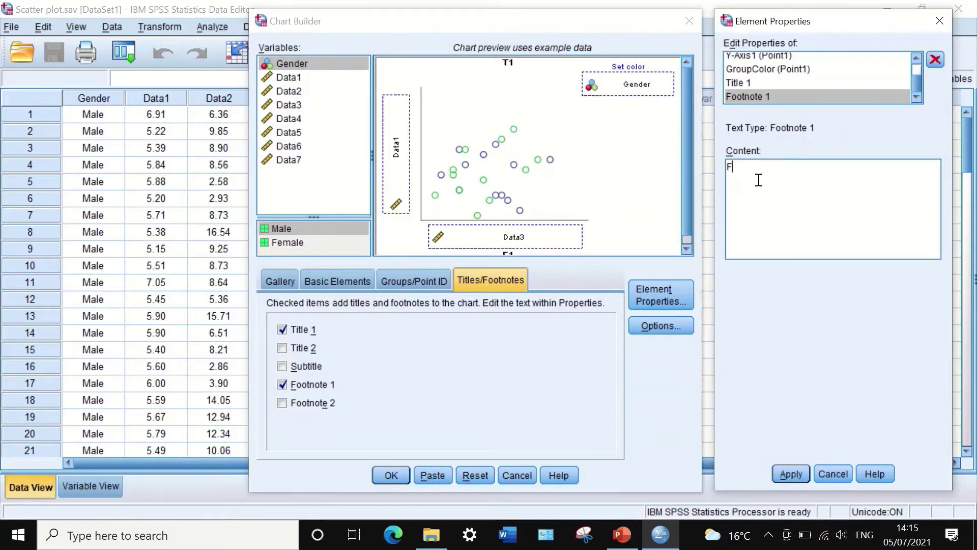
pyautogui.write('igure 1')
pyautogui.click(802, 474)
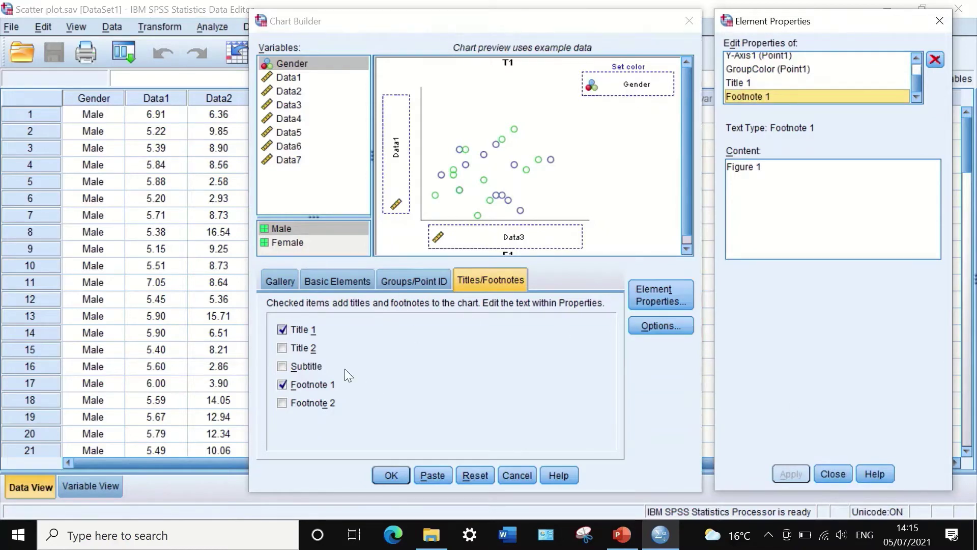
# Step: Look over the chart options without changing them, and generate the Gender-grouped scatterplot with its title and footnote
pyautogui.click(644, 328)
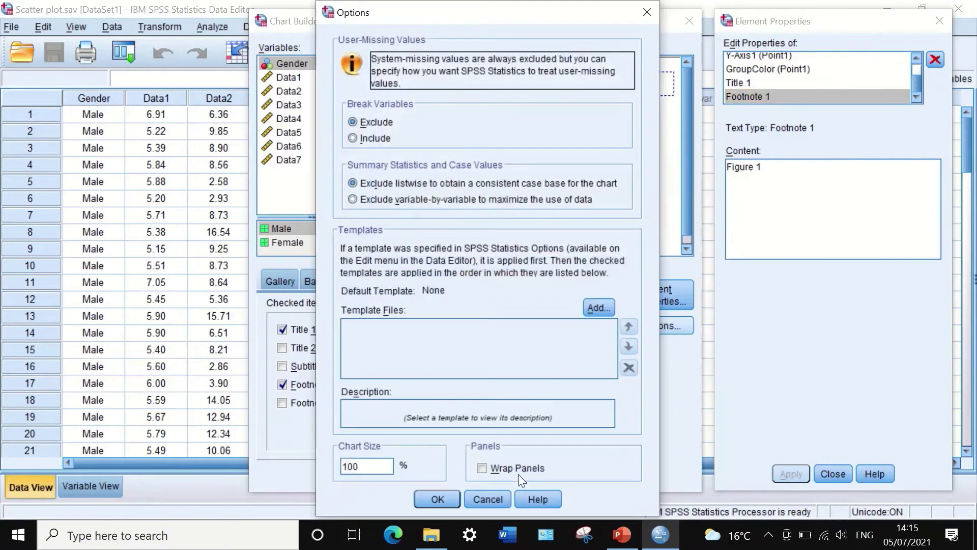
pyautogui.click(493, 500)
pyautogui.click(649, 294)
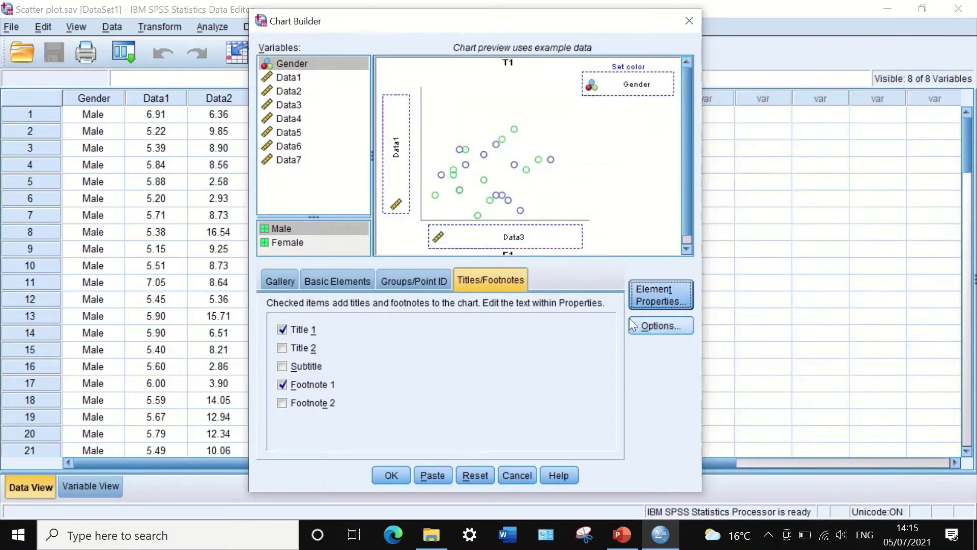
pyautogui.click(390, 475)
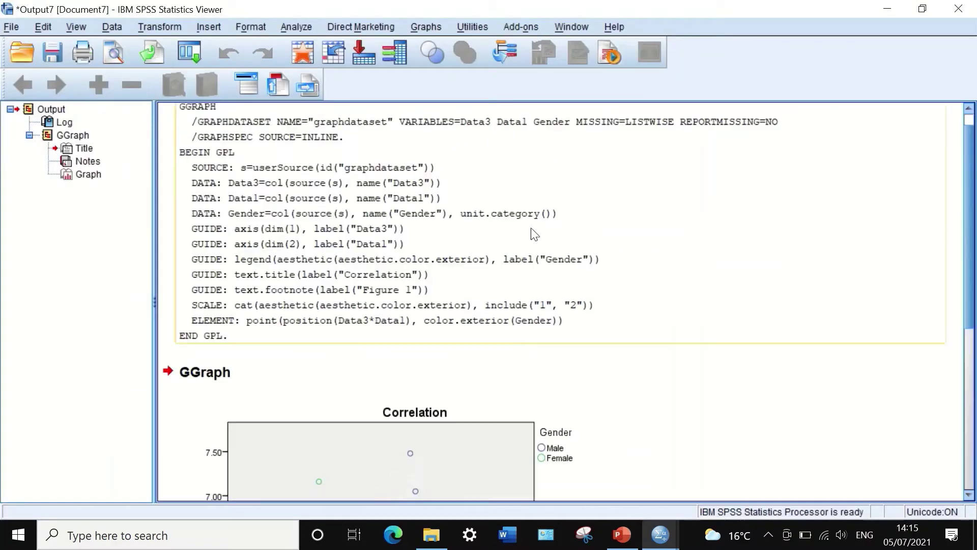
# Step: Examine the generated scatterplot's title, Gender legend, axis labels and footnote in the output
pyautogui.scroll(-2, 553, 230)
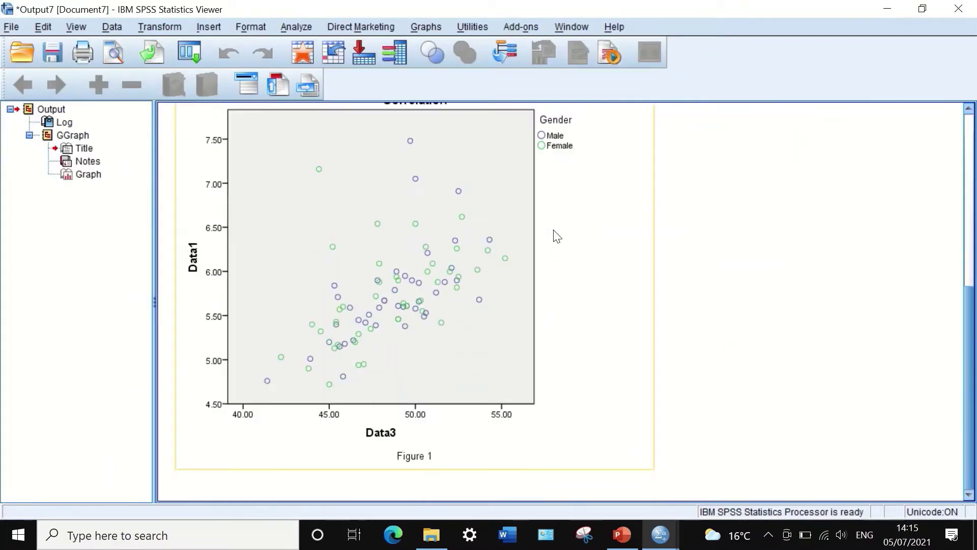
pyautogui.scroll(3, 554, 231)
pyautogui.scroll(-3, 556, 233)
pyautogui.scroll(1, 562, 237)
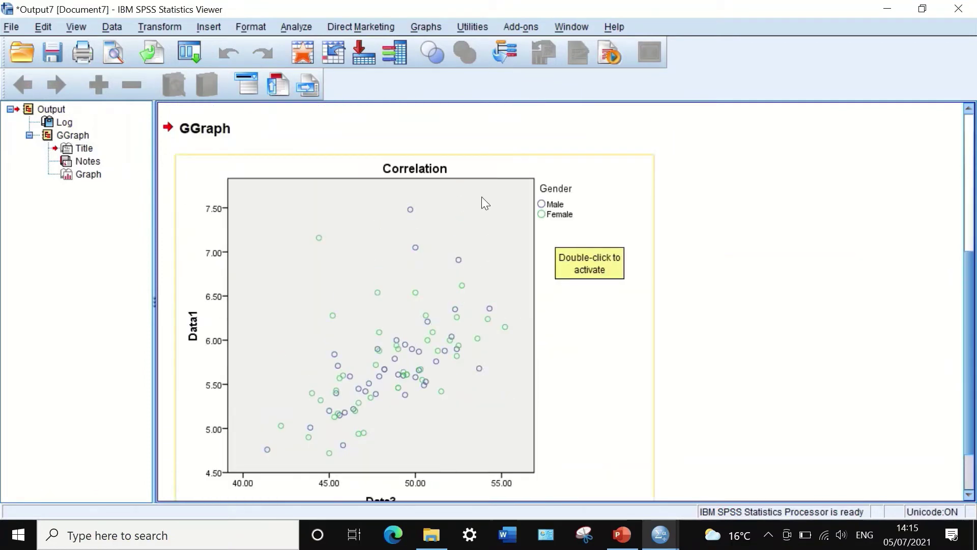
pyautogui.scroll(-1, 413, 174)
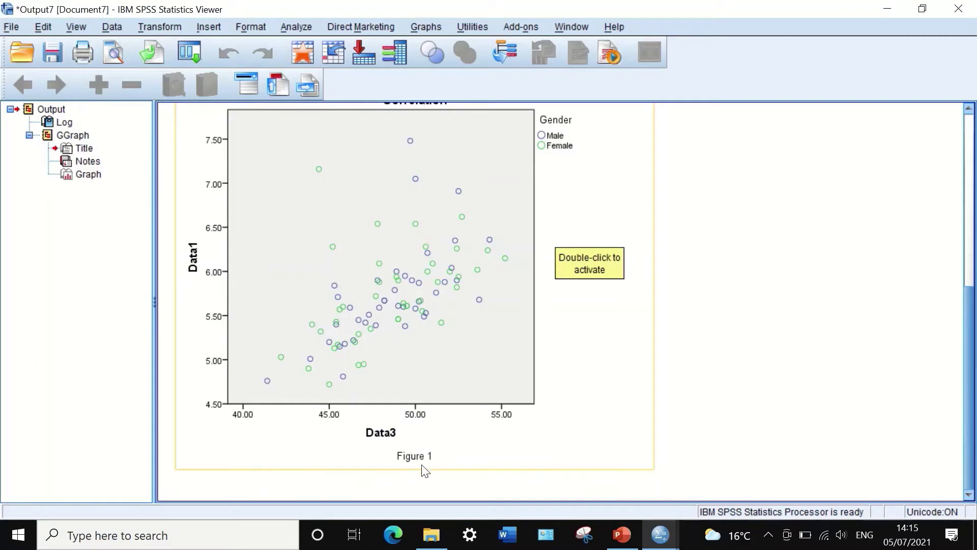
pyautogui.scroll(1, 394, 450)
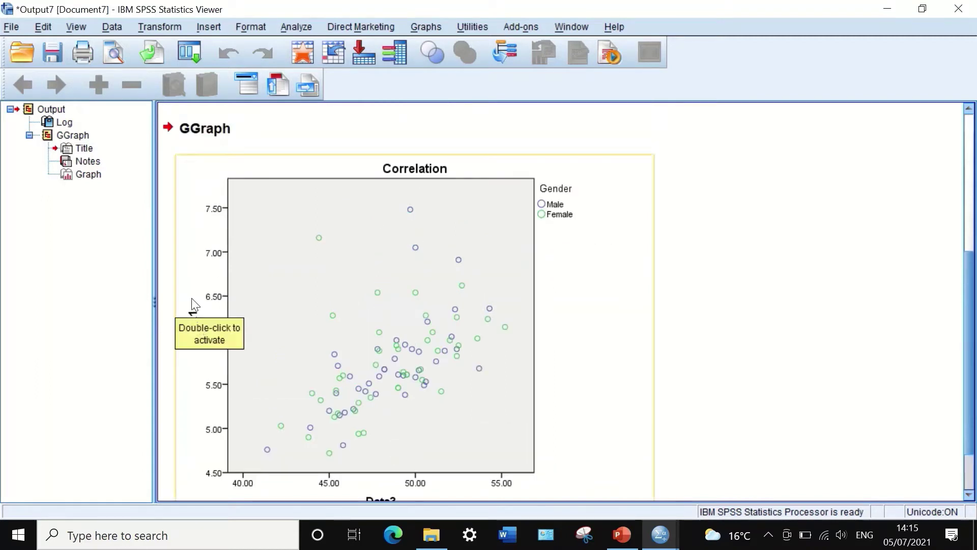
pyautogui.scroll(-1, 344, 438)
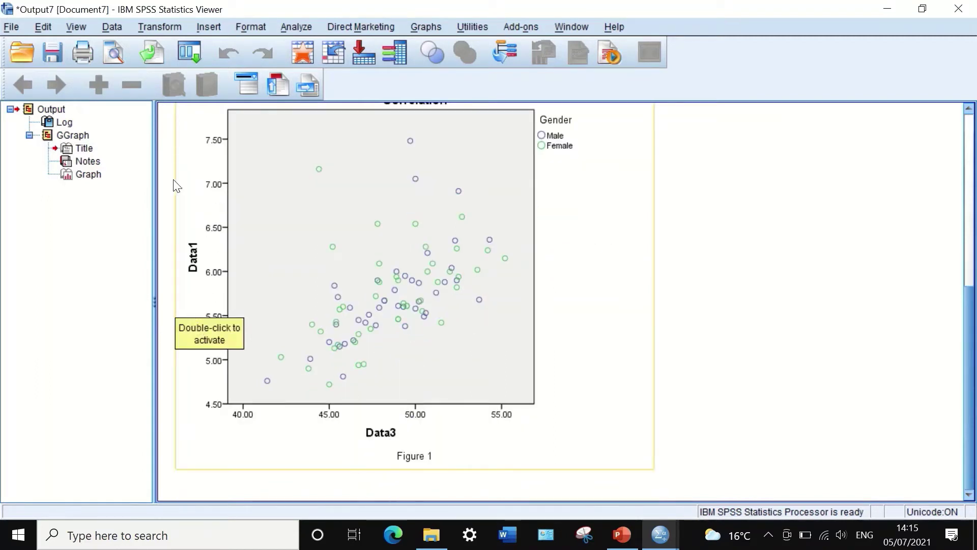
pyautogui.scroll(1, 187, 242)
pyautogui.scroll(1, 186, 242)
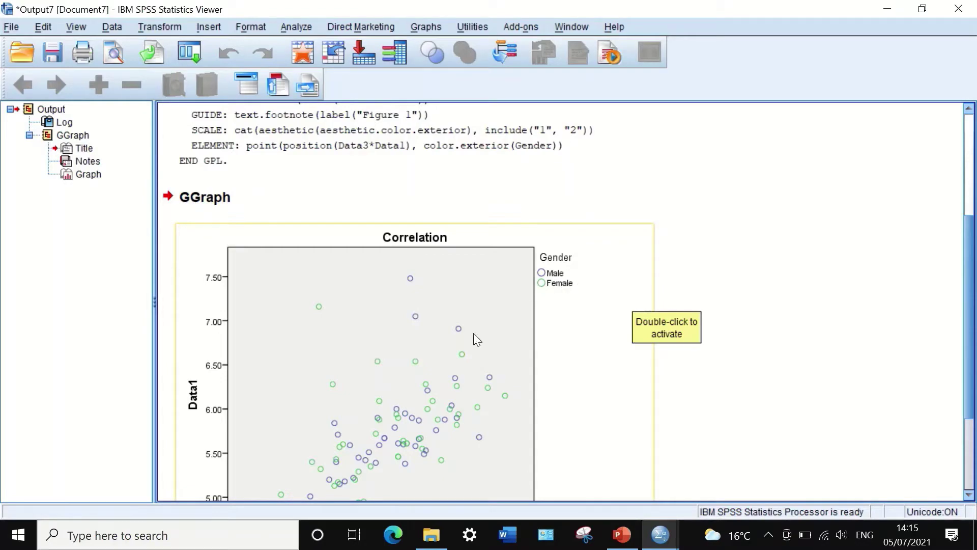
# Step: Open the Correlation scatterplot in the Chart Editor and move the editor window so its title bar is fully visible
pyautogui.click(423, 321)
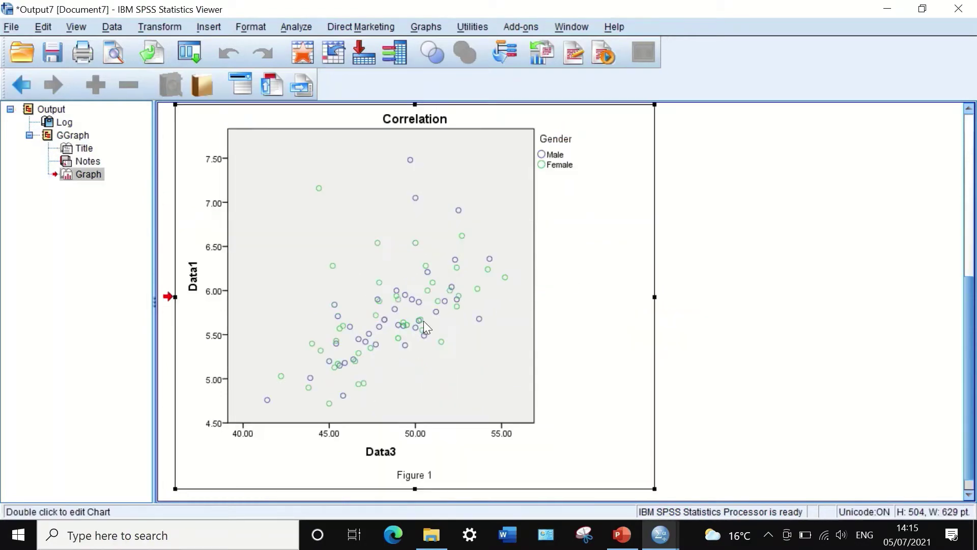
pyautogui.doubleClick(423, 320)
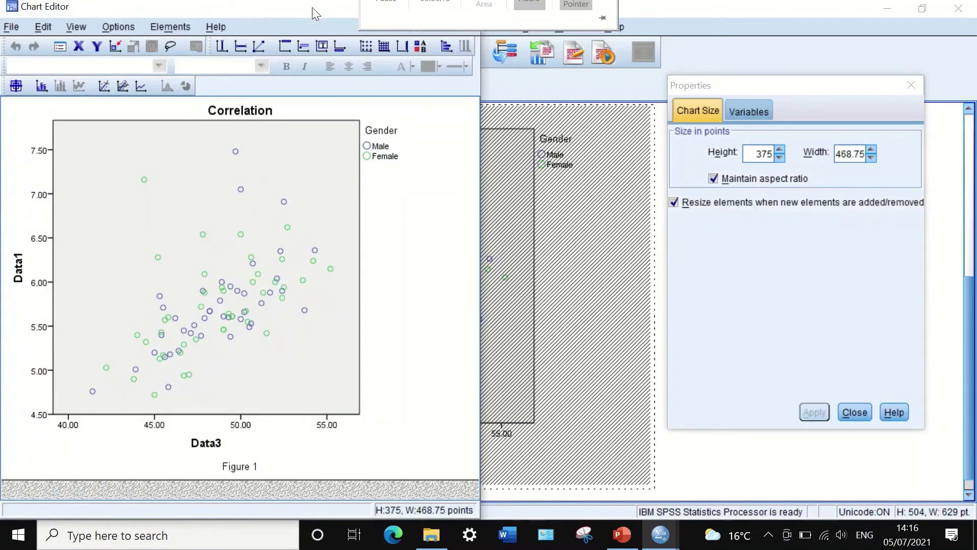
pyautogui.moveTo(312, 8); pyautogui.dragTo(372, 13)
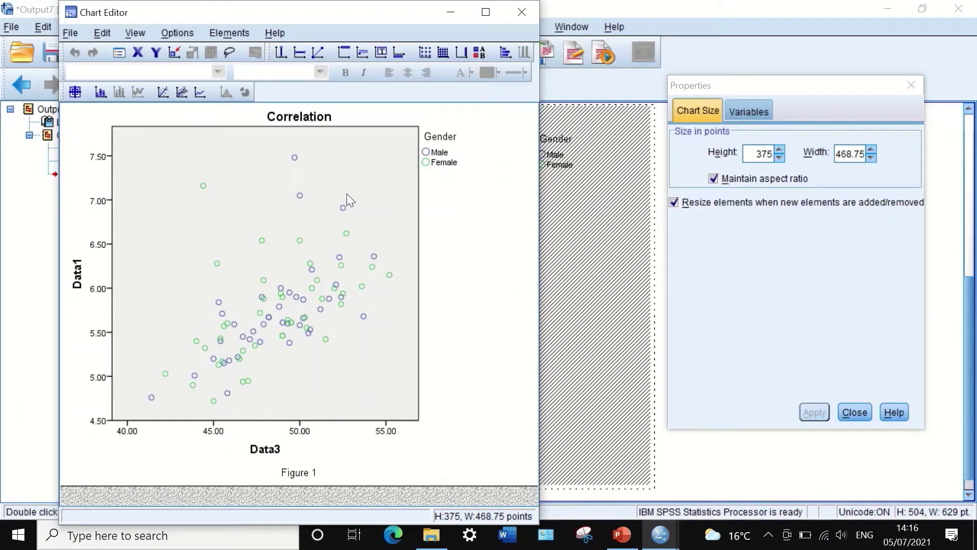
# Step: Add a linear fit line at total to the Correlation scatterplot, with no confidence interval and no label attached to the line
pyautogui.click(236, 32)
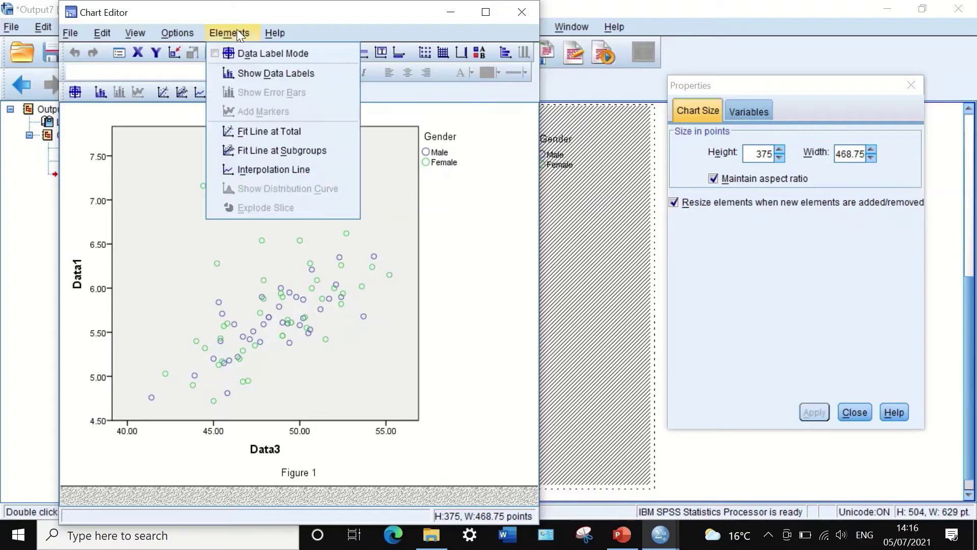
pyautogui.click(253, 134)
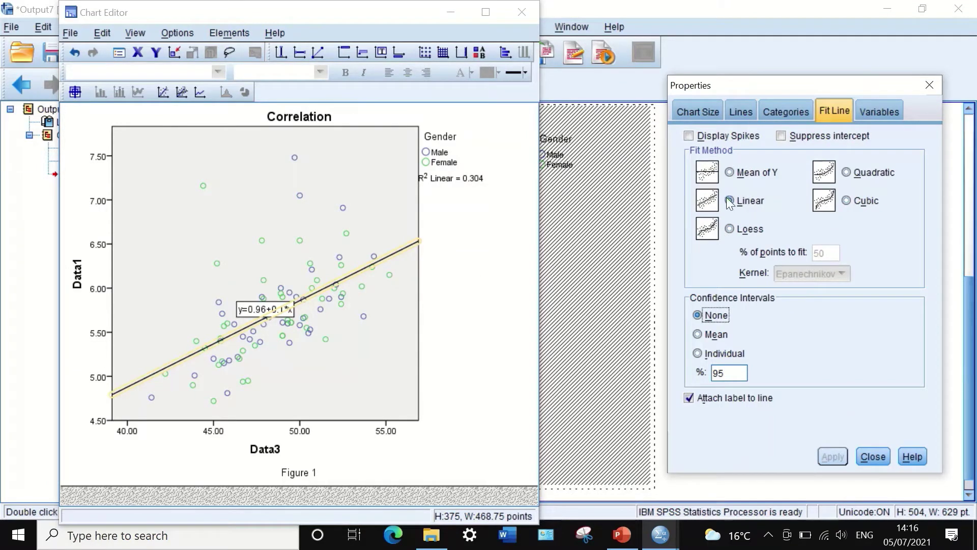
pyautogui.click(690, 398)
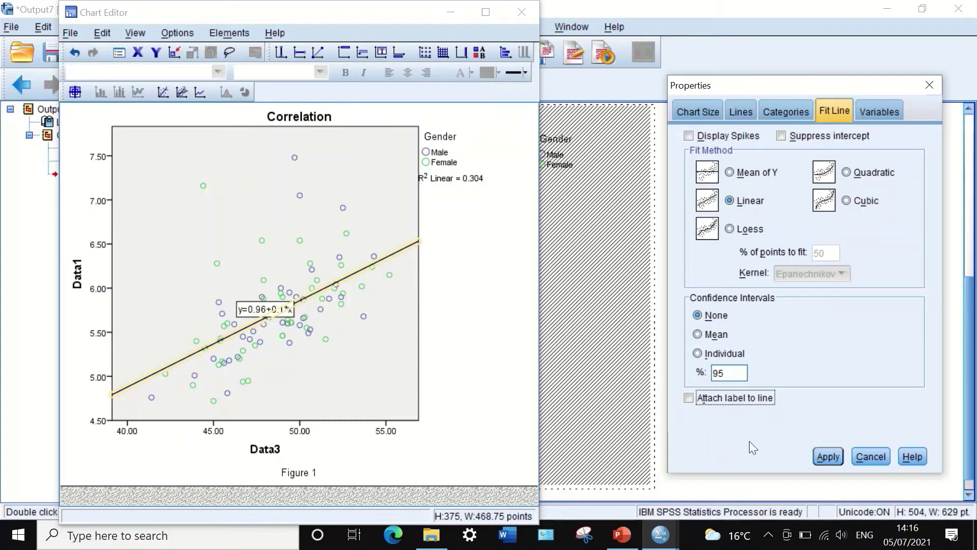
pyautogui.click(828, 456)
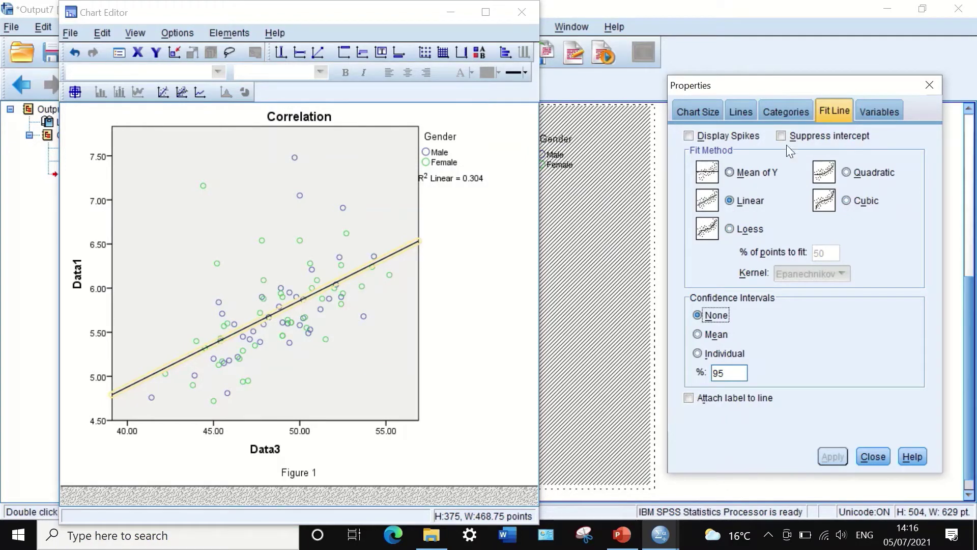
pyautogui.click(929, 85)
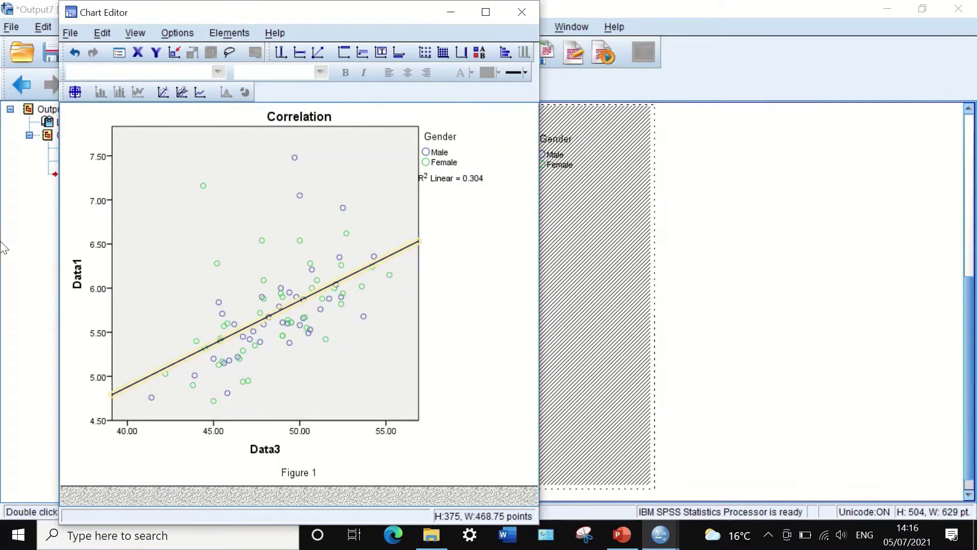
# Step: Change the plot area's background fill to white (255, 255, 255) and apply it
pyautogui.doubleClick(208, 147)
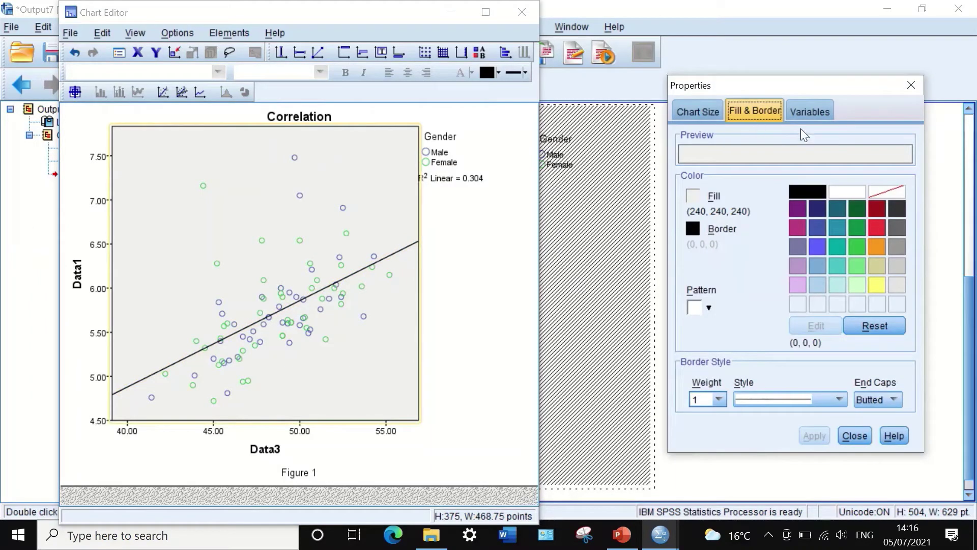
pyautogui.click(843, 191)
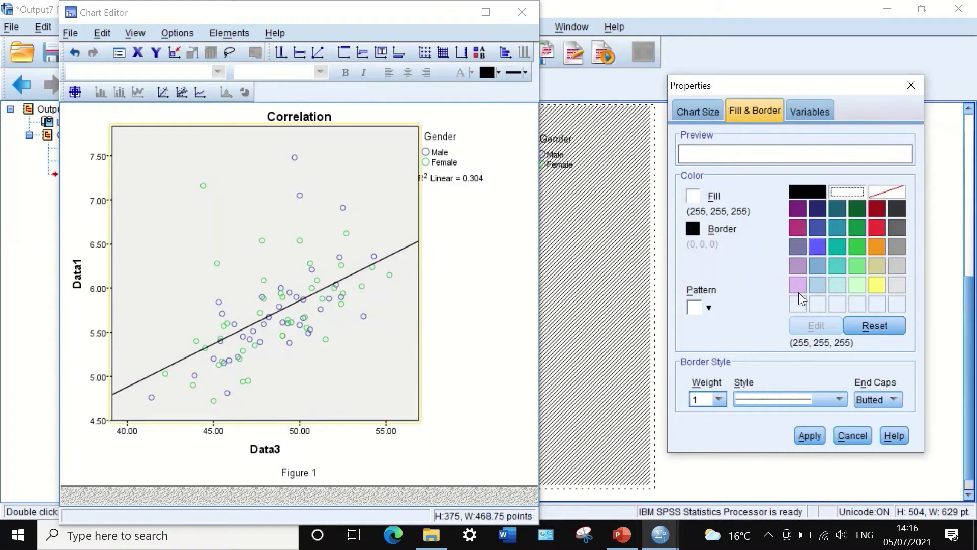
pyautogui.click(812, 437)
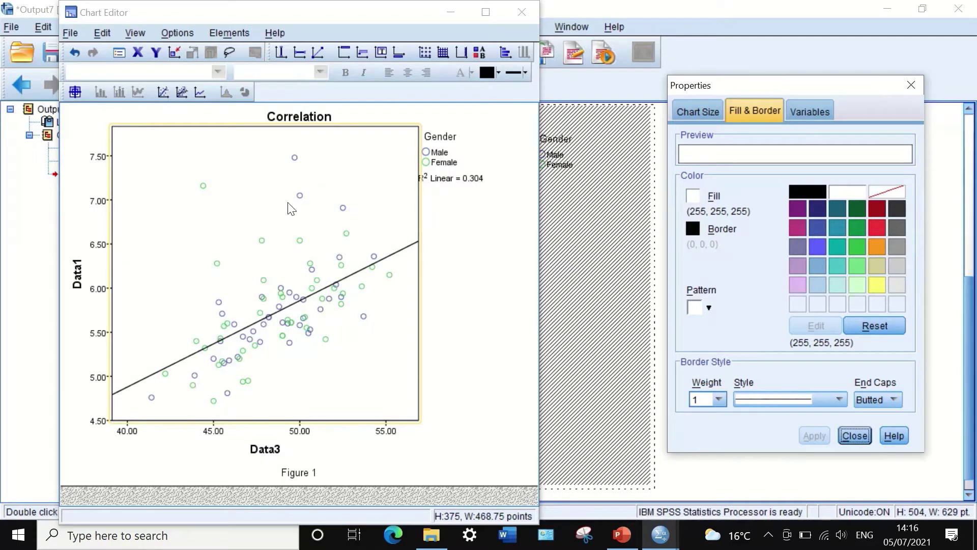
pyautogui.click(911, 85)
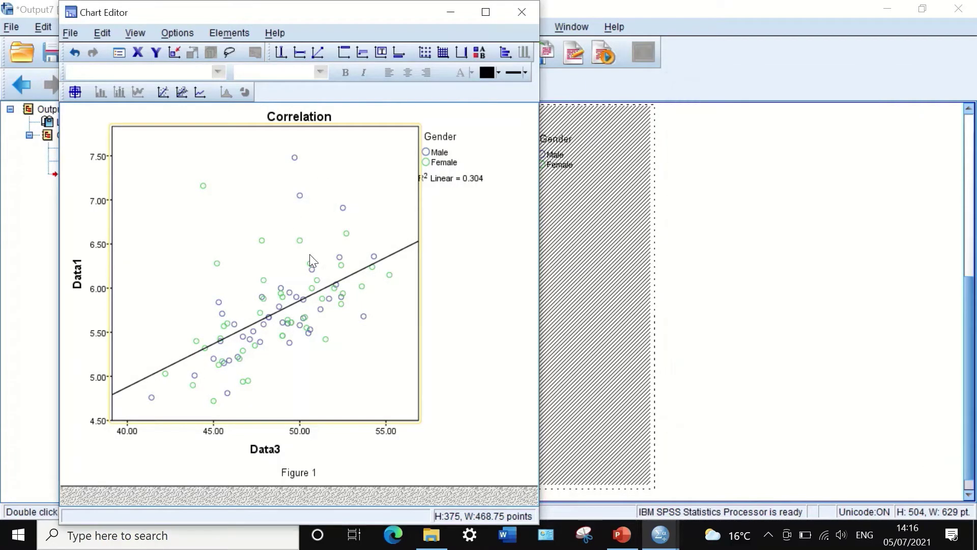
# Step: Delete the R² Linear label beside the plot, below the Gender legend
pyautogui.click(464, 188)
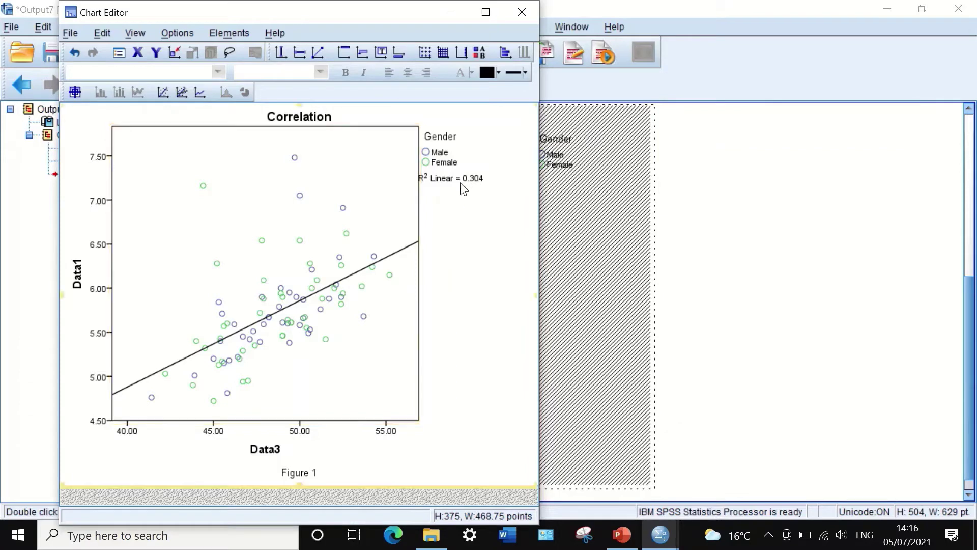
pyautogui.click(461, 182)
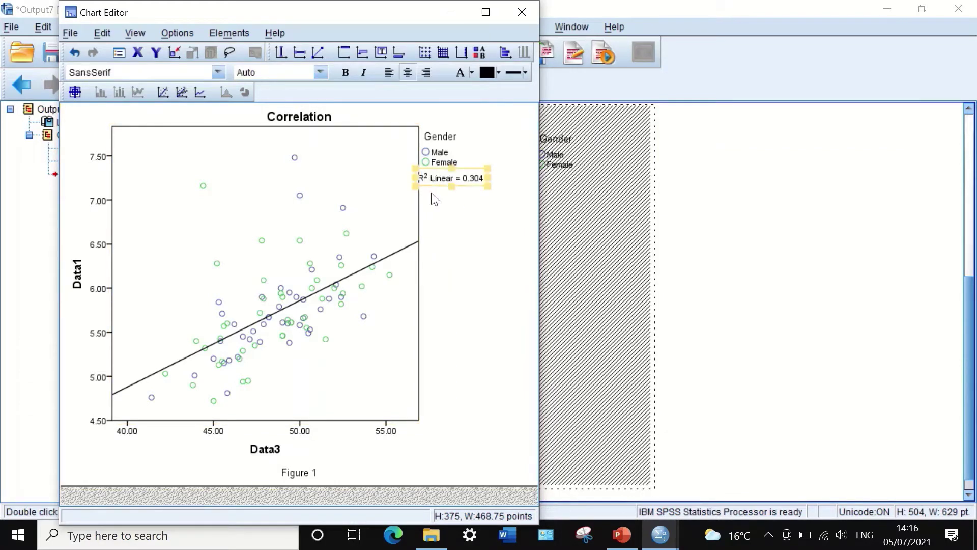
pyautogui.rightClick(460, 179)
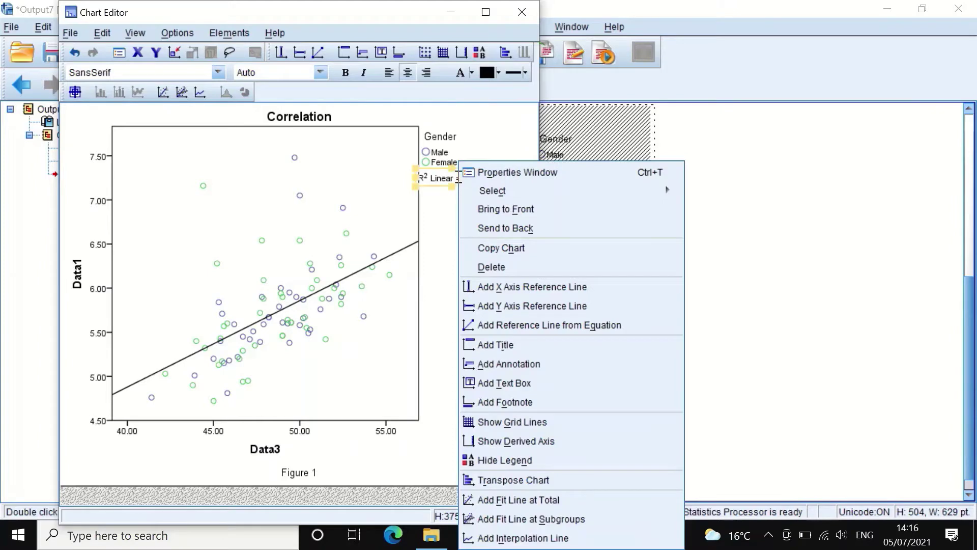
pyautogui.click(499, 265)
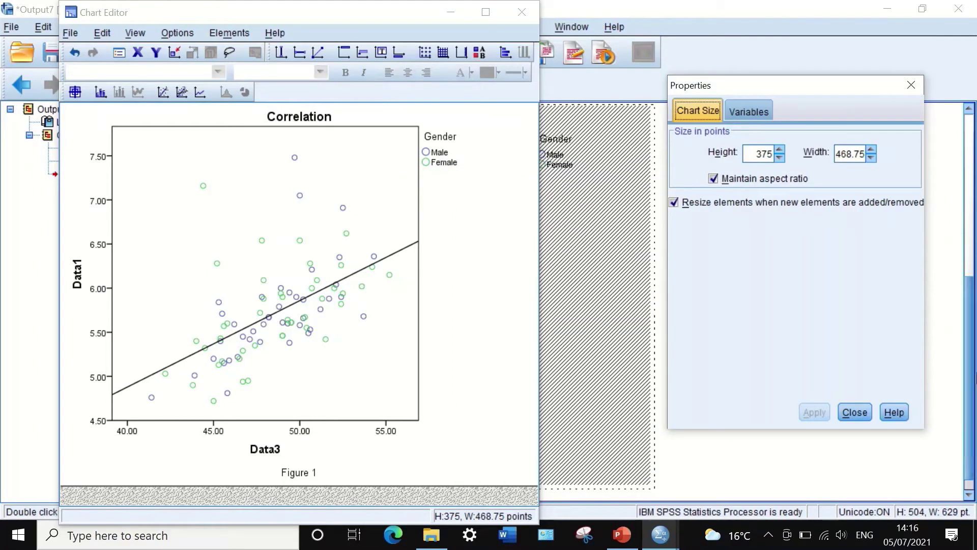
pyautogui.click(865, 414)
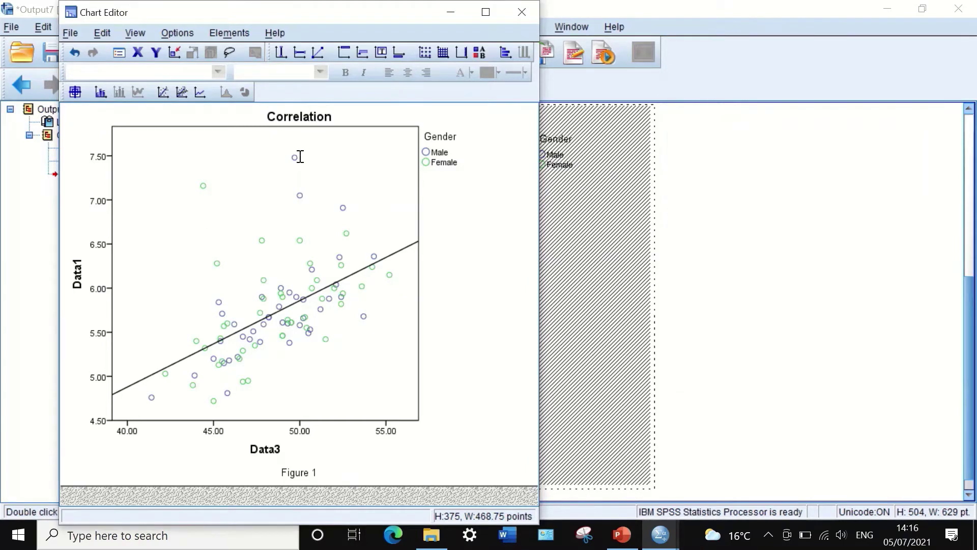
# Step: Set the border width of all the scatterplot's point markers to 1.5, look over the other marker properties, and apply the change
pyautogui.doubleClick(300, 195)
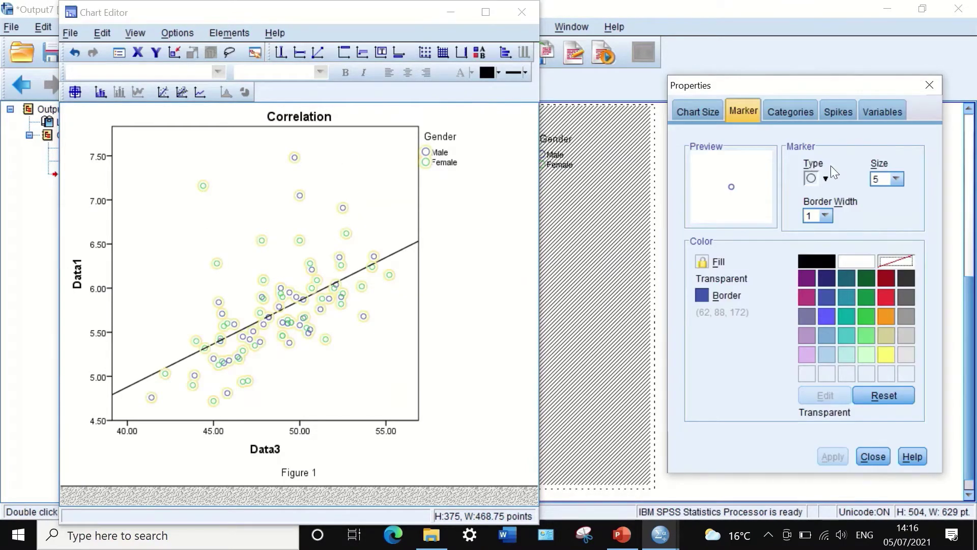
pyautogui.click(825, 216)
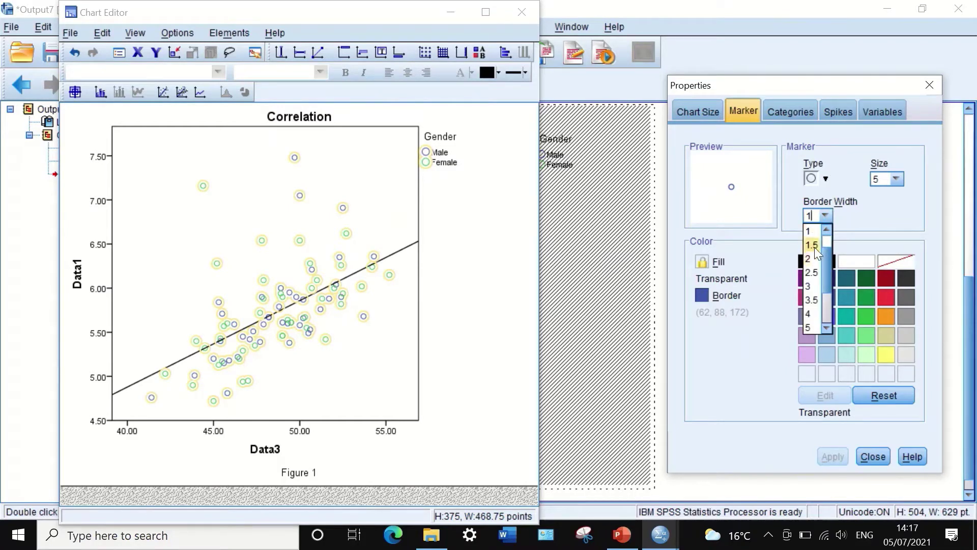
pyautogui.click(814, 246)
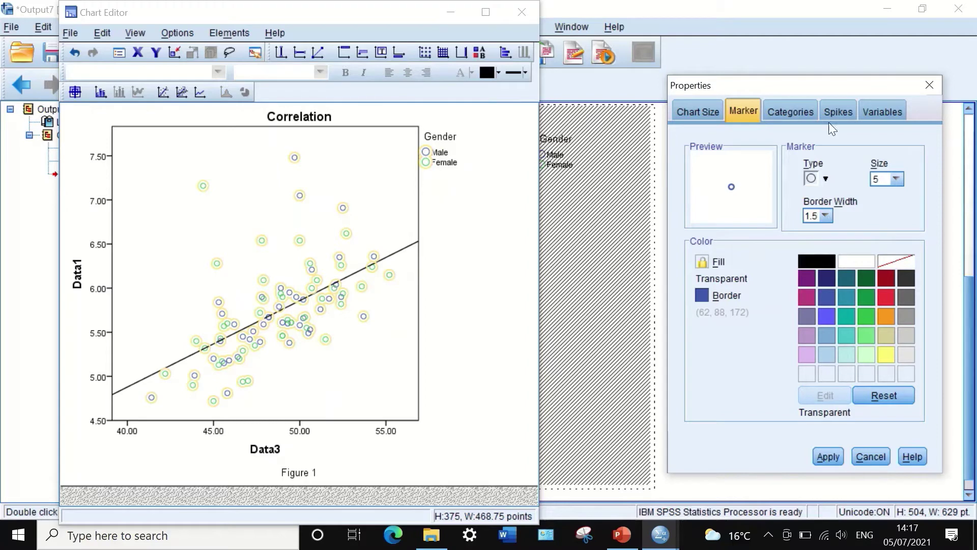
pyautogui.click(690, 108)
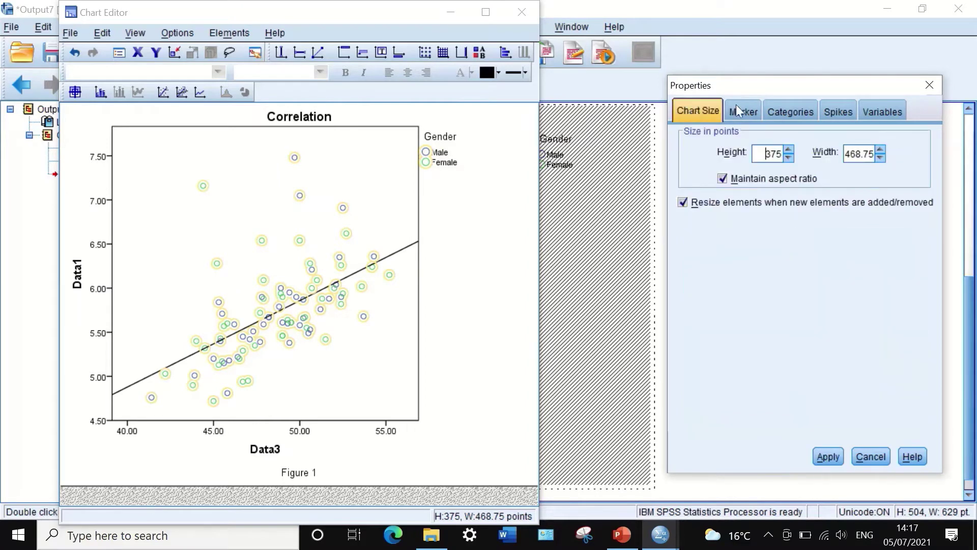
pyautogui.click(746, 107)
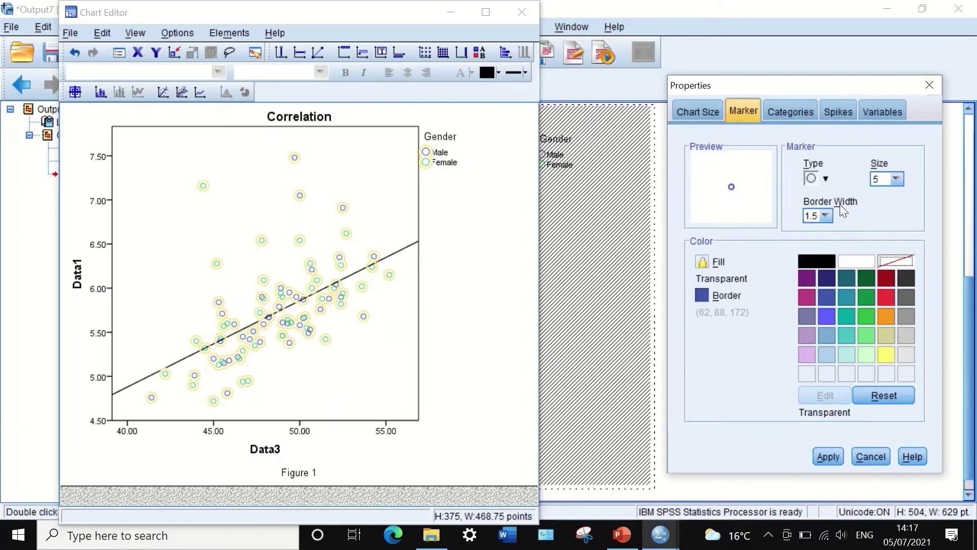
pyautogui.click(822, 179)
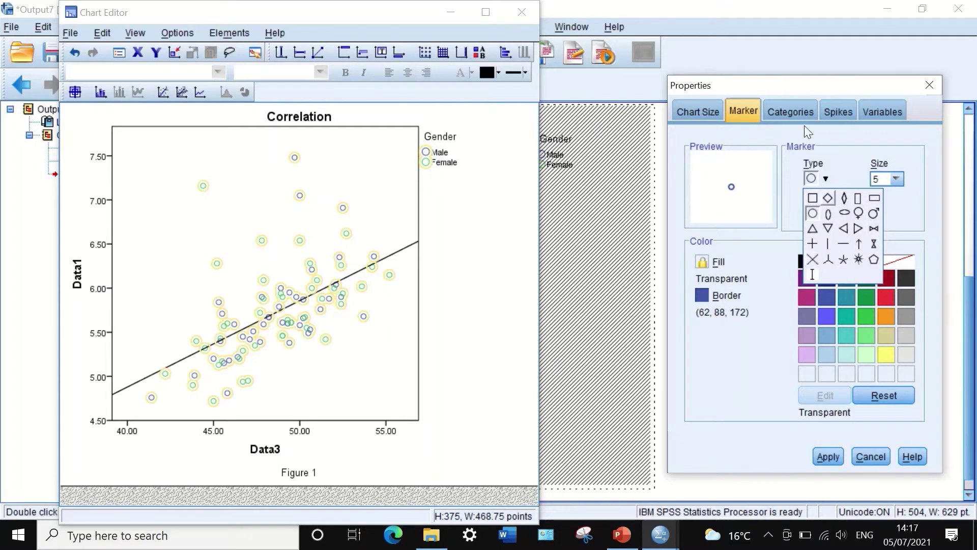
pyautogui.click(787, 110)
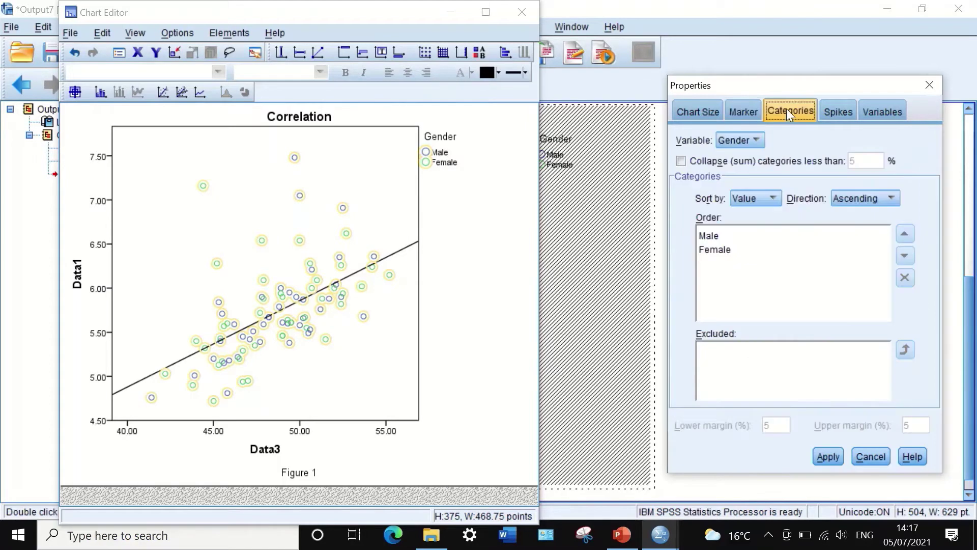
pyautogui.click(834, 109)
pyautogui.click(878, 109)
pyautogui.click(823, 451)
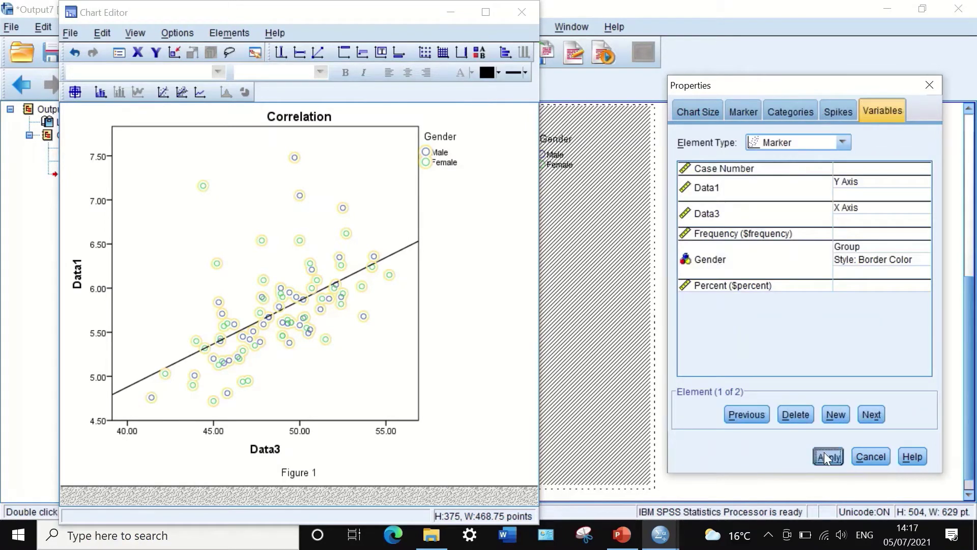
pyautogui.click(291, 188)
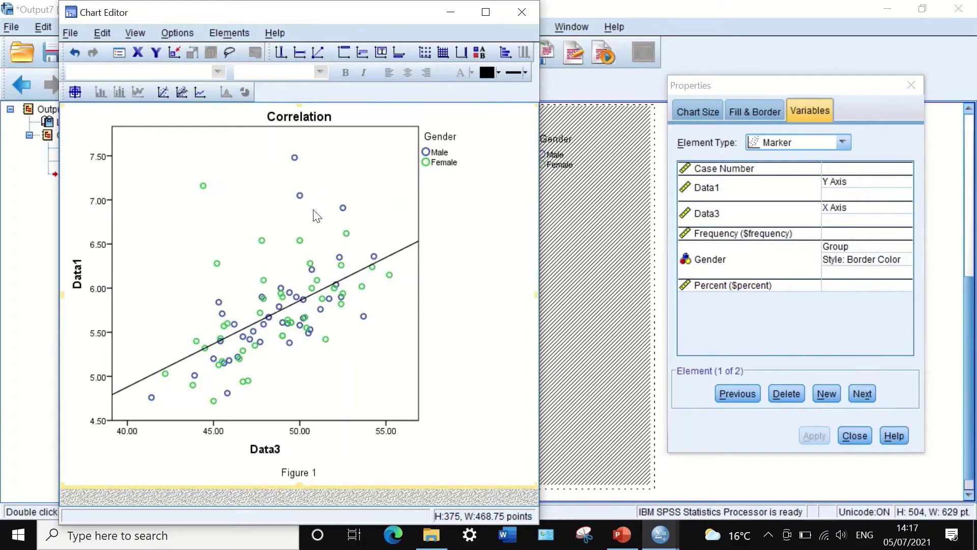
pyautogui.click(911, 85)
# Step: Recolor the fit line red (239, 51, 56), keeping its weight at 1.0, and deselect it
pyautogui.doubleClick(390, 254)
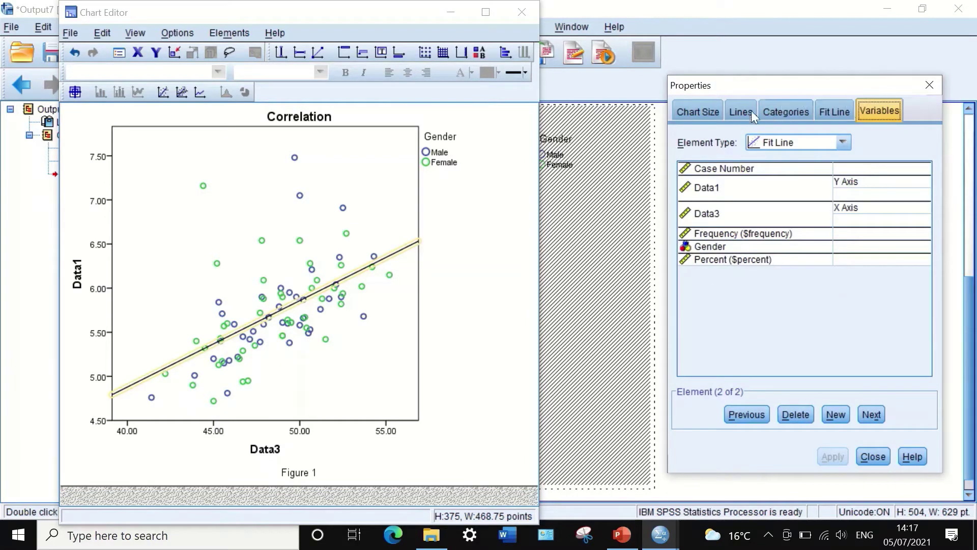
pyautogui.click(740, 113)
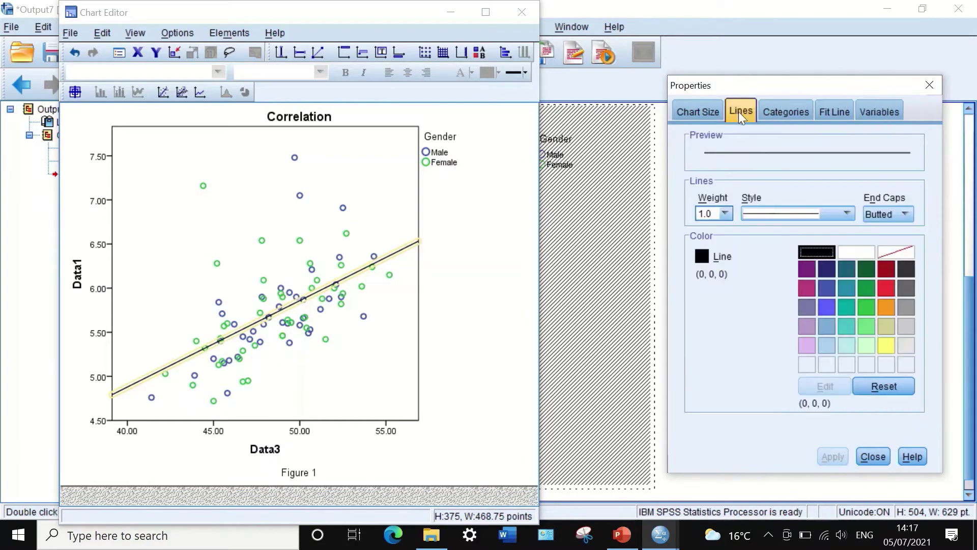
pyautogui.click(887, 288)
pyautogui.click(827, 454)
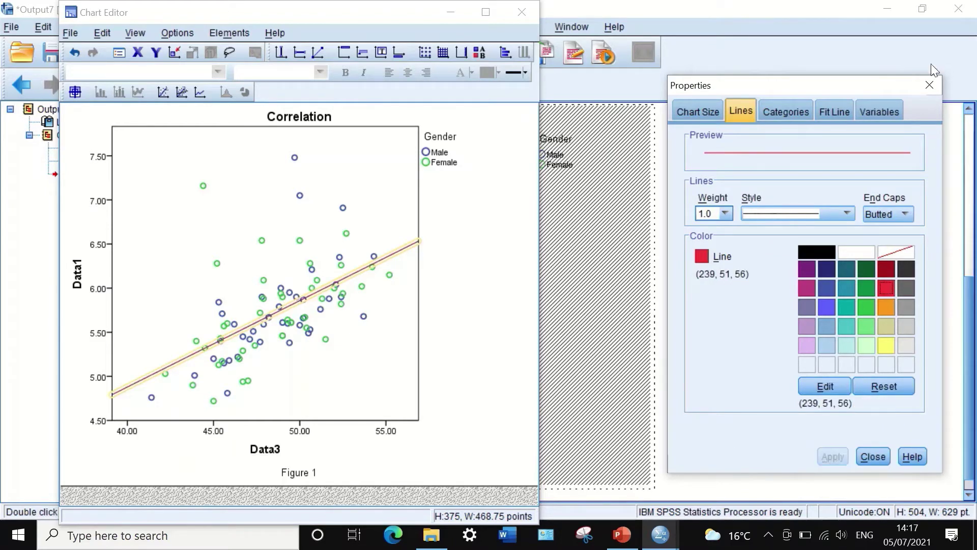
pyautogui.click(930, 85)
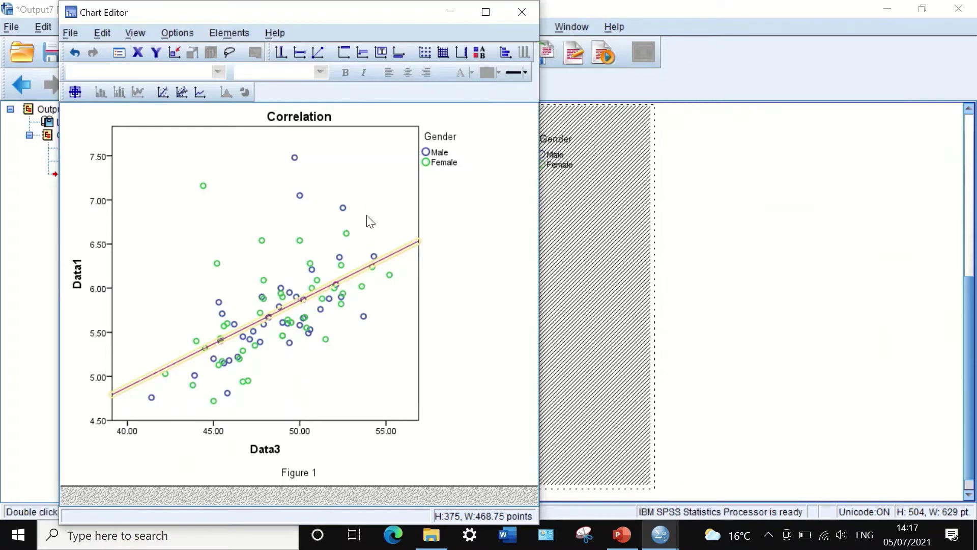
pyautogui.click(381, 313)
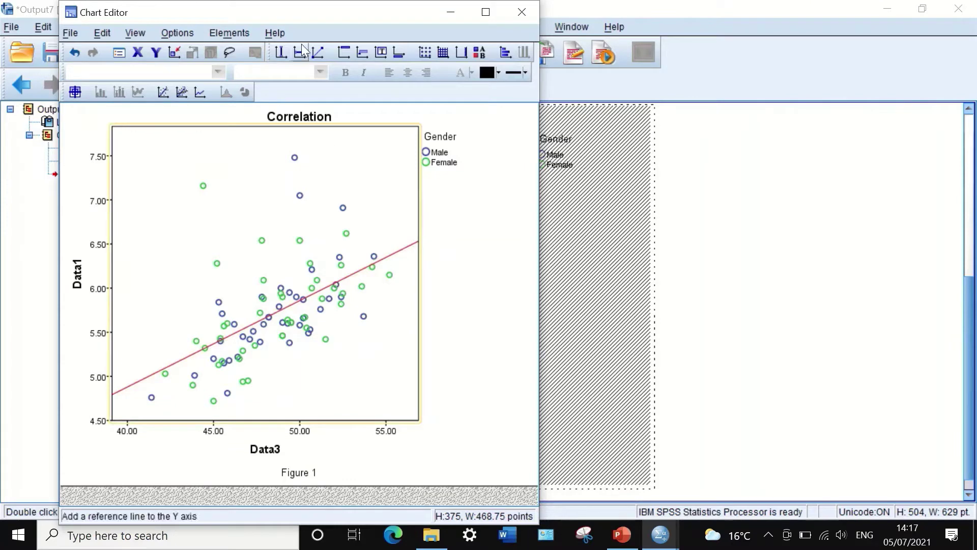
# Step: Move the Chart Editor window aside and set the Data1 axis title's text color to light blue (122, 170, 213), keeping preferred size 11
pyautogui.moveTo(316, 11); pyautogui.dragTo(412, 11)
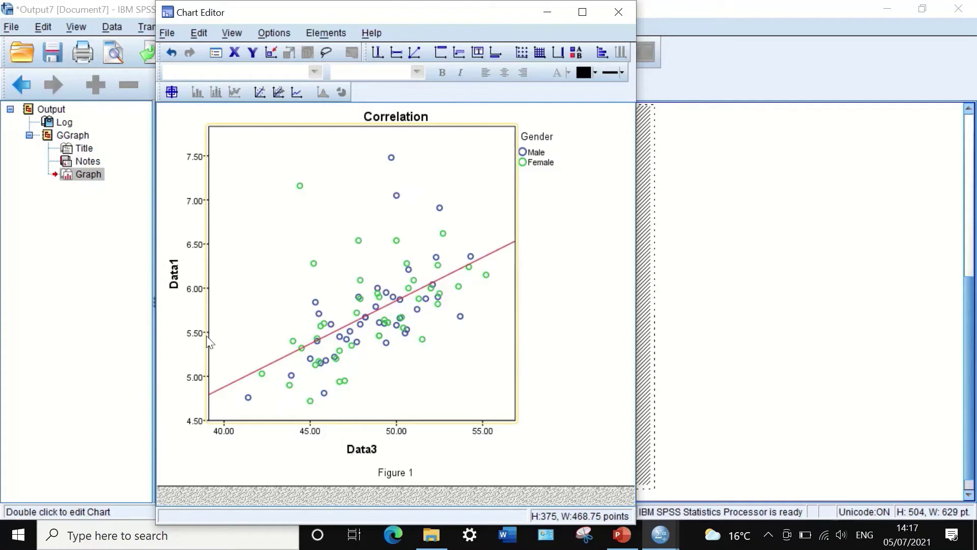
pyautogui.doubleClick(175, 274)
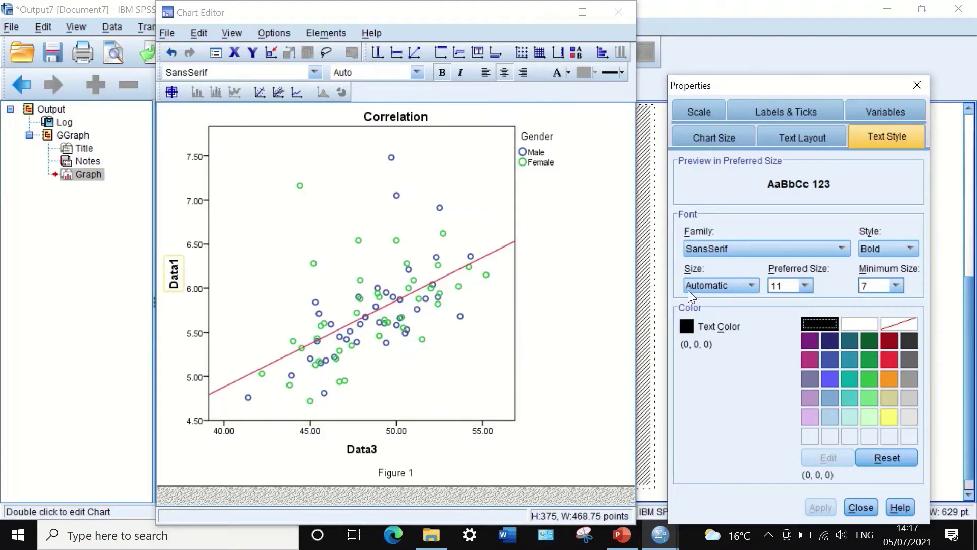
pyautogui.click(804, 286)
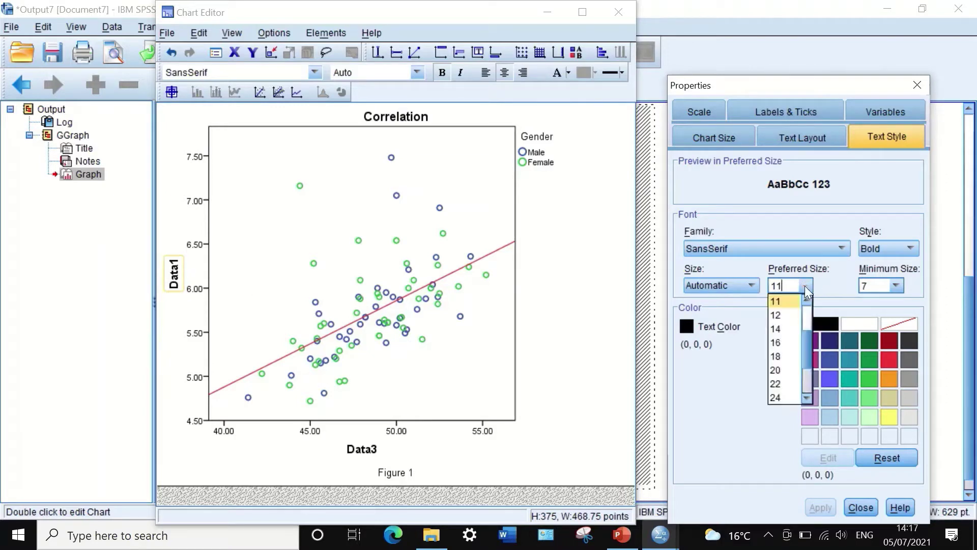
pyautogui.click(806, 215)
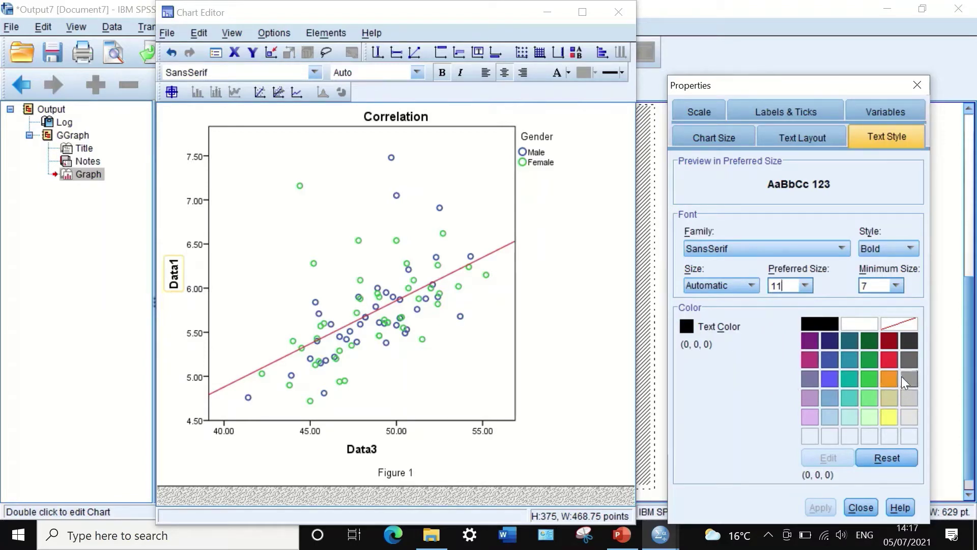
pyautogui.click(835, 401)
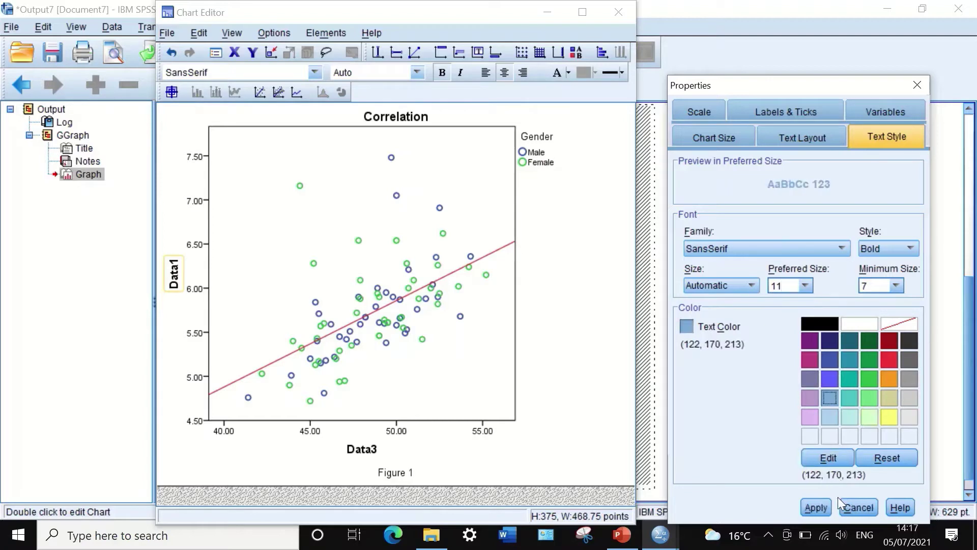
pyautogui.click(820, 507)
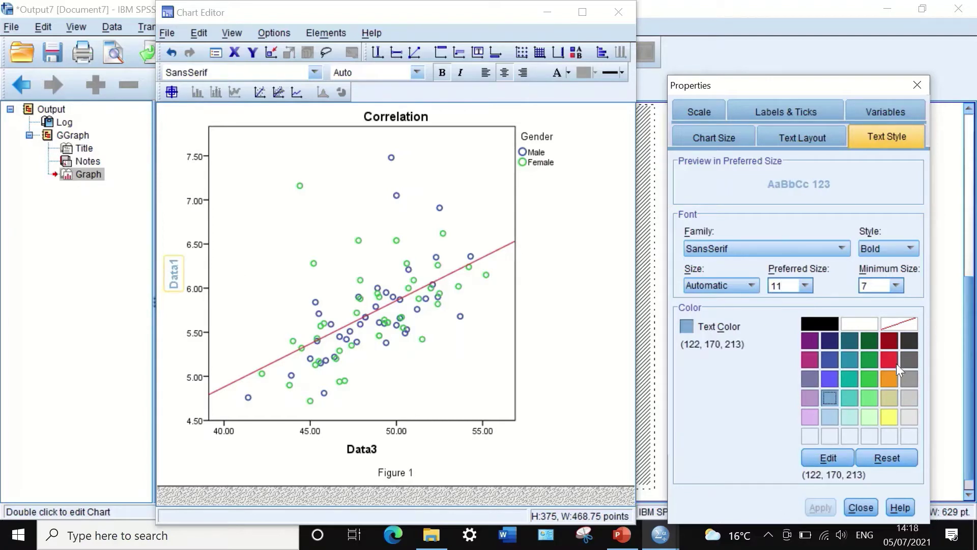
# Step: Set the Data3 axis title's text color to light blue (172, 208, 238), then pick the Normal style but close the properties without applying it
pyautogui.click(362, 451)
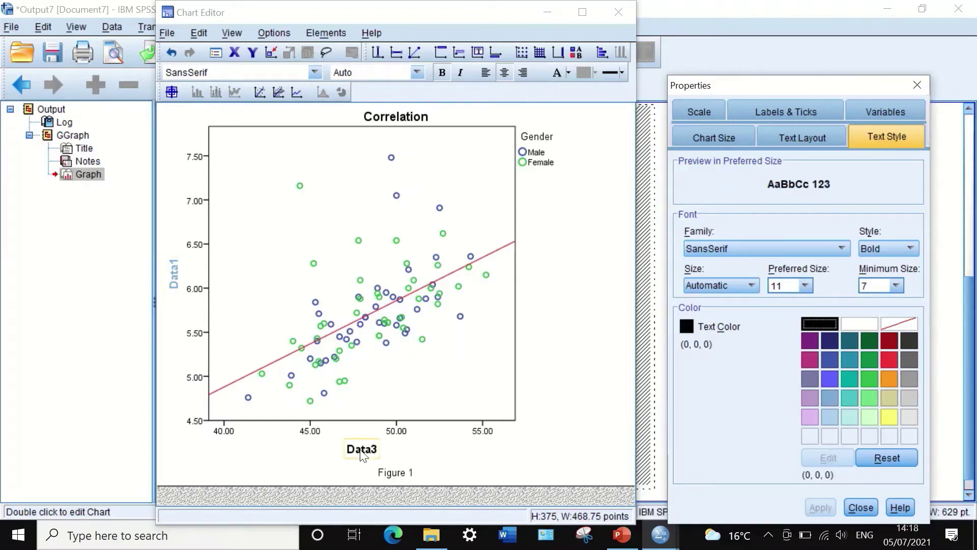
pyautogui.click(828, 416)
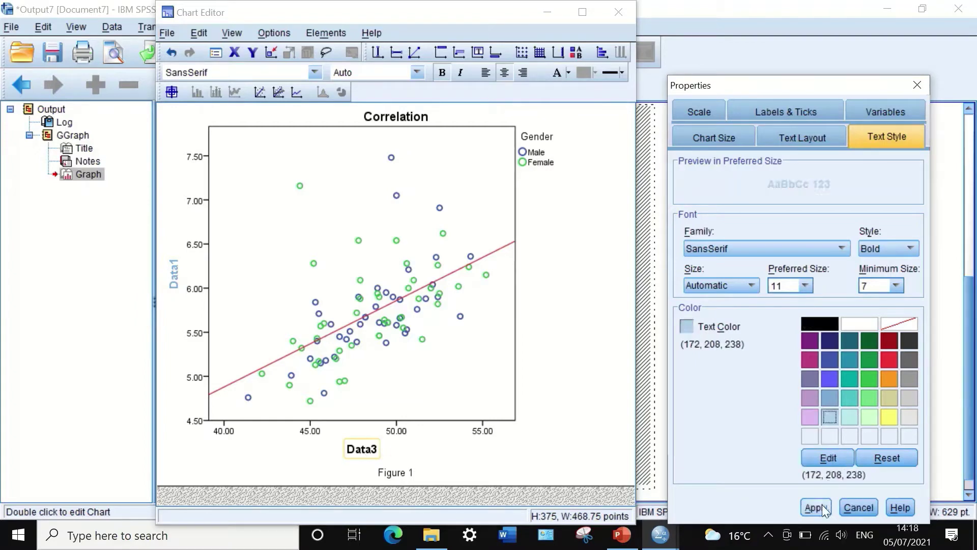
pyautogui.click(820, 506)
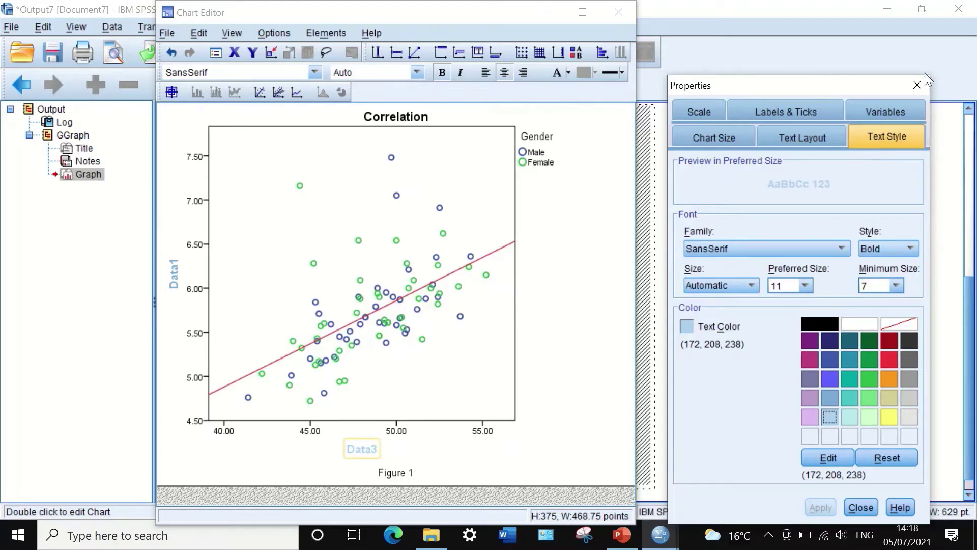
pyautogui.click(897, 244)
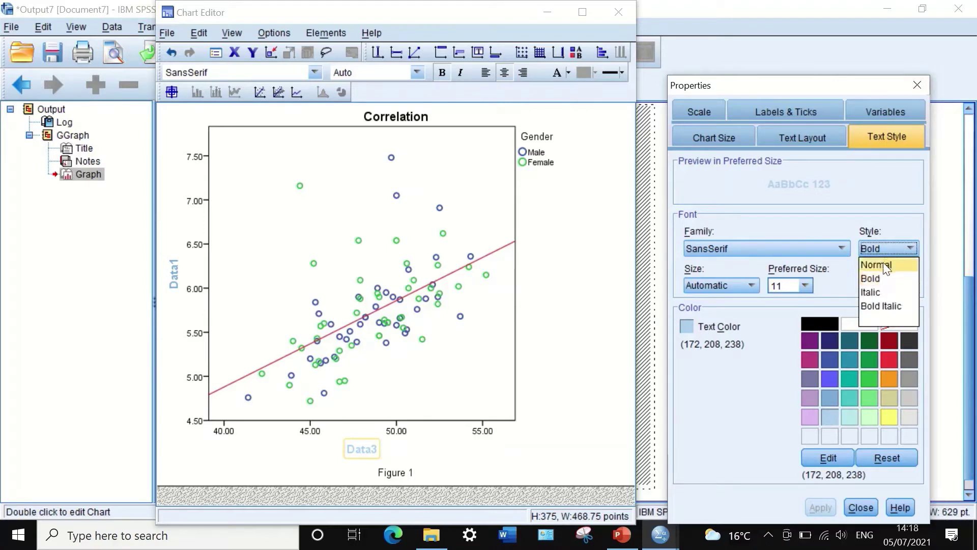
pyautogui.click(883, 263)
pyautogui.click(917, 85)
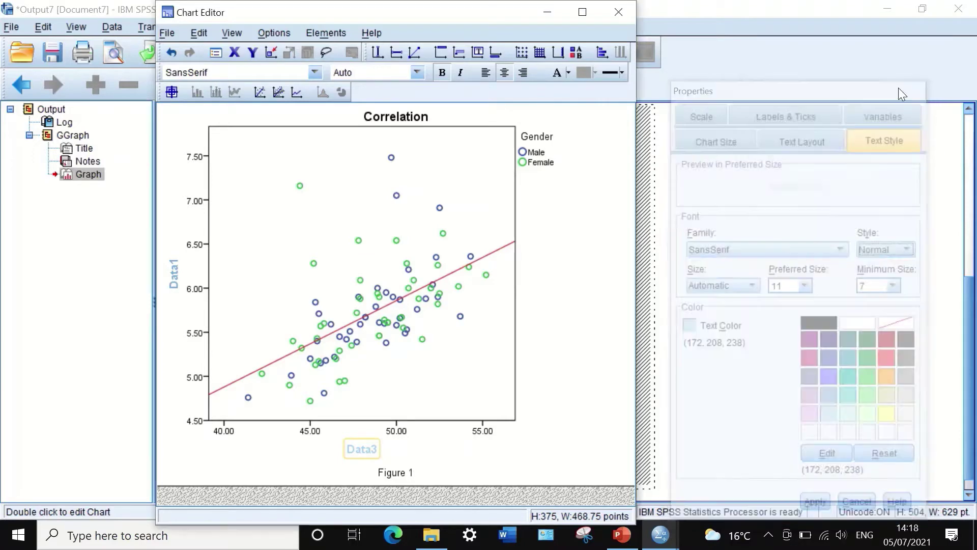
pyautogui.click(306, 447)
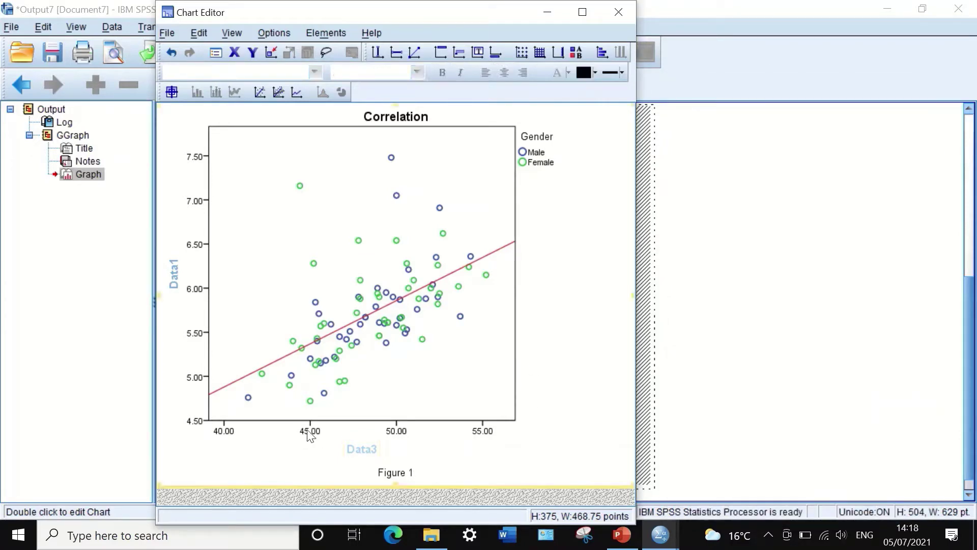
# Step: Format the Data3 axis numbers with 0 decimal places and apply the change
pyautogui.doubleClick(310, 431)
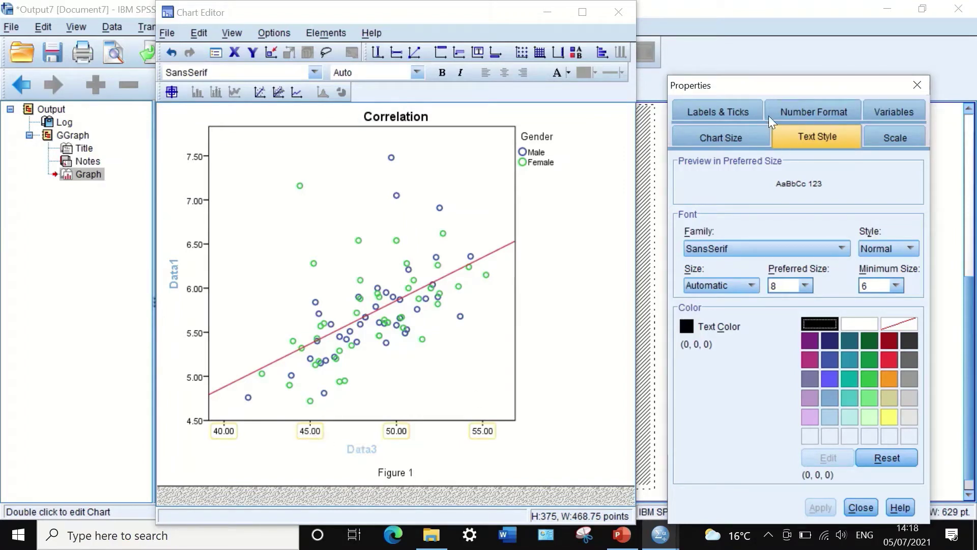
pyautogui.click(734, 133)
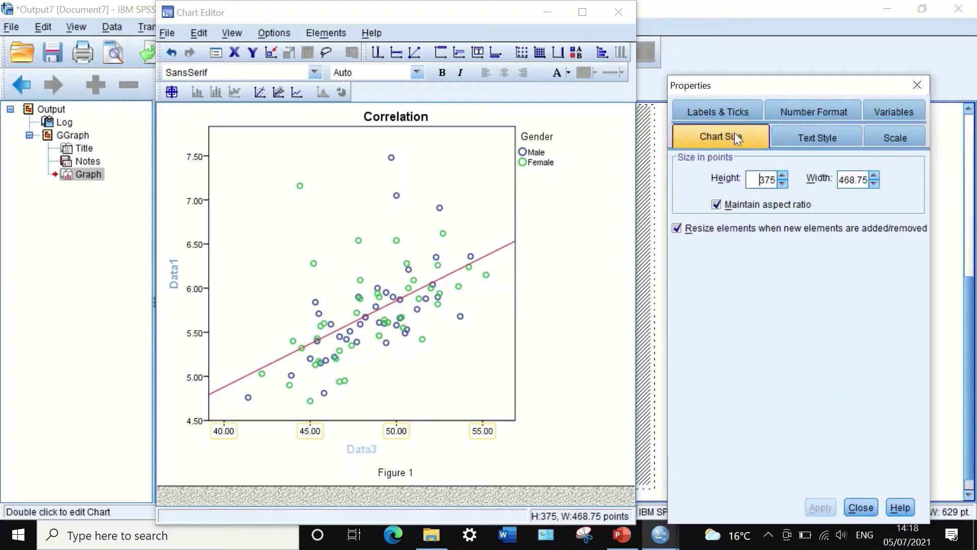
pyautogui.click(815, 110)
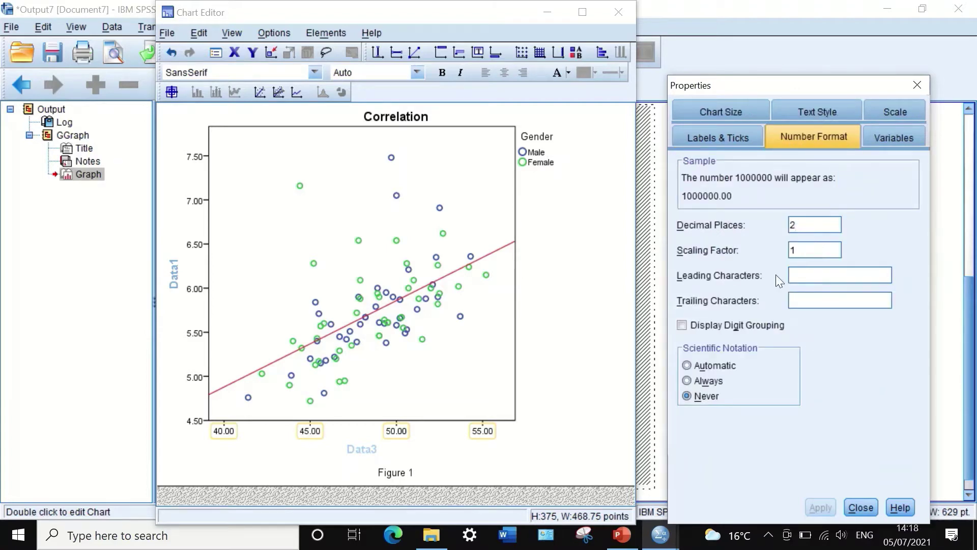
pyautogui.press('BackSpace')
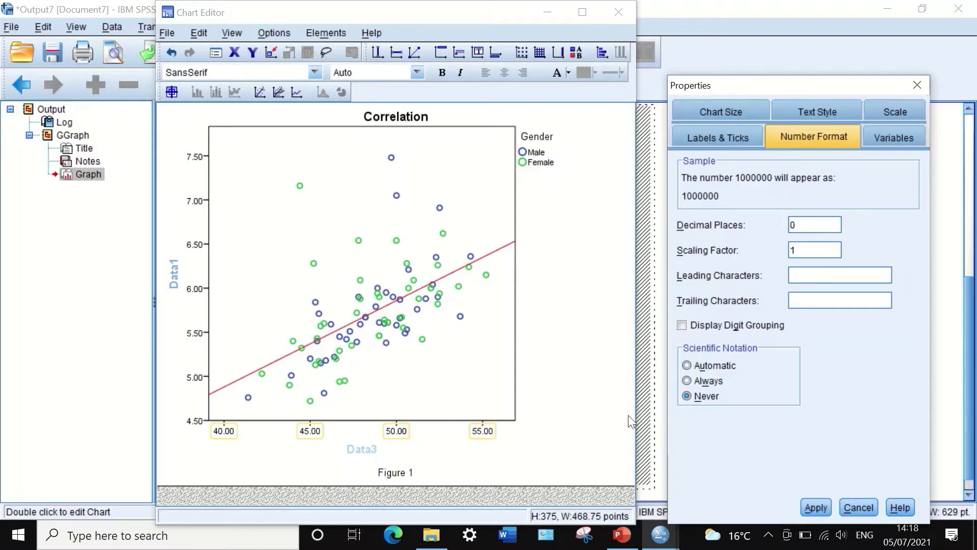
pyautogui.click(812, 504)
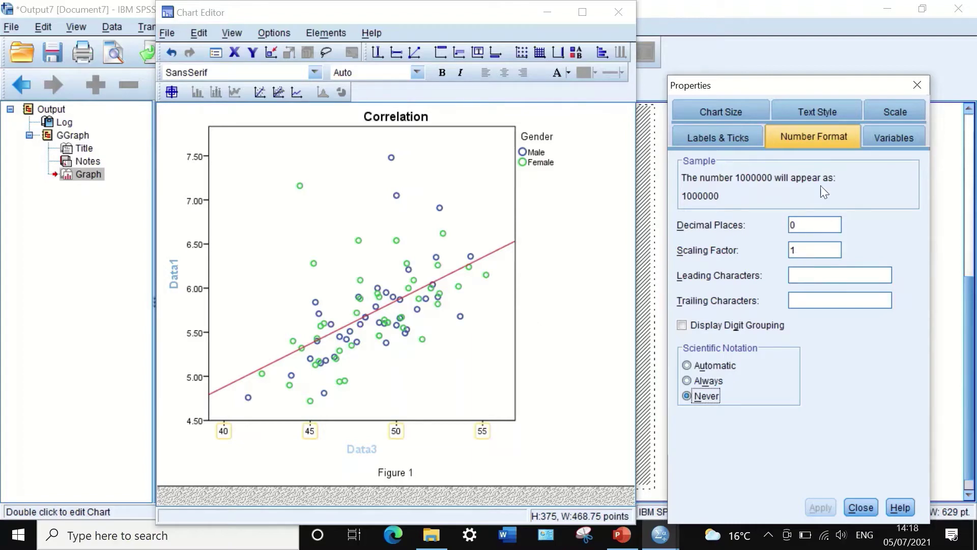
# Step: Set the Data3 axis scale's major increment to 2 and apply it
pyautogui.click(897, 113)
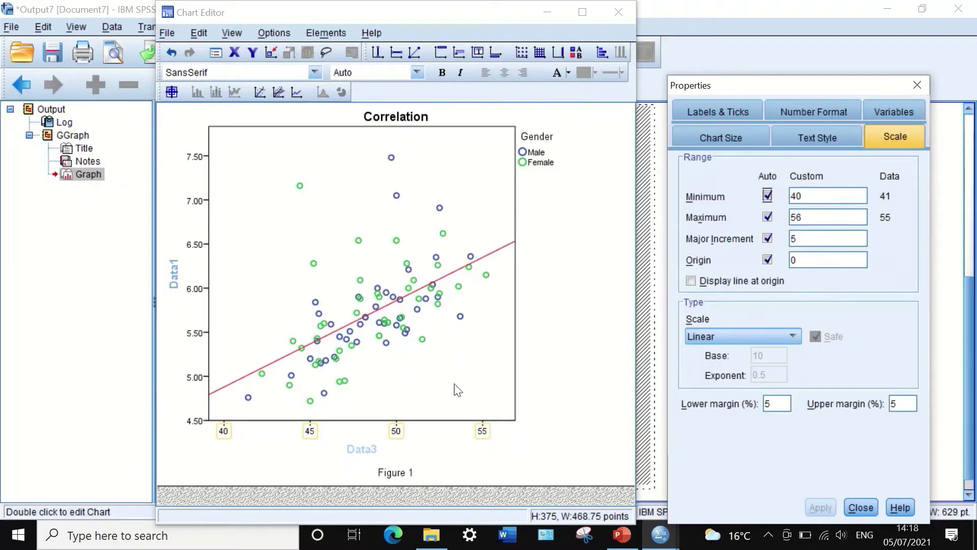
pyautogui.moveTo(805, 238); pyautogui.dragTo(781, 237)
pyautogui.write('2')
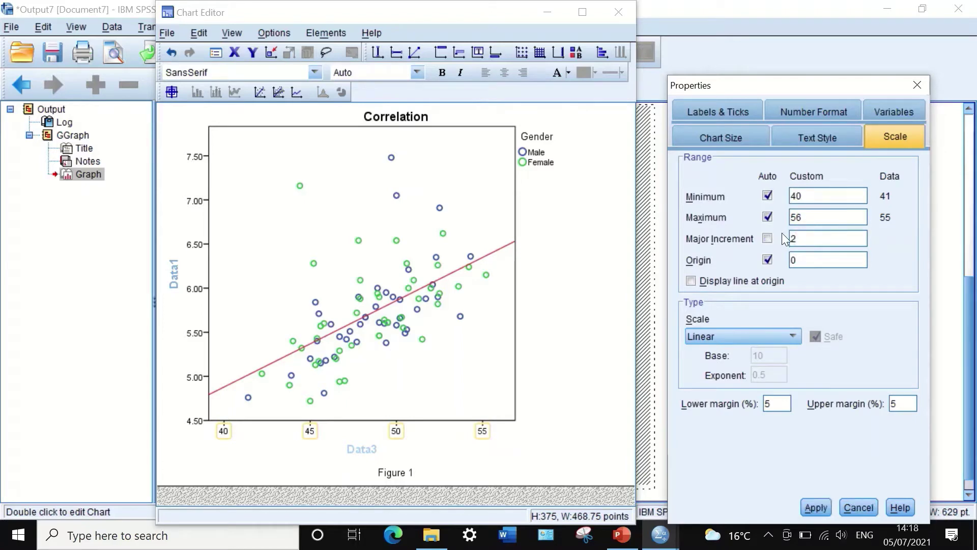
pyautogui.click(816, 507)
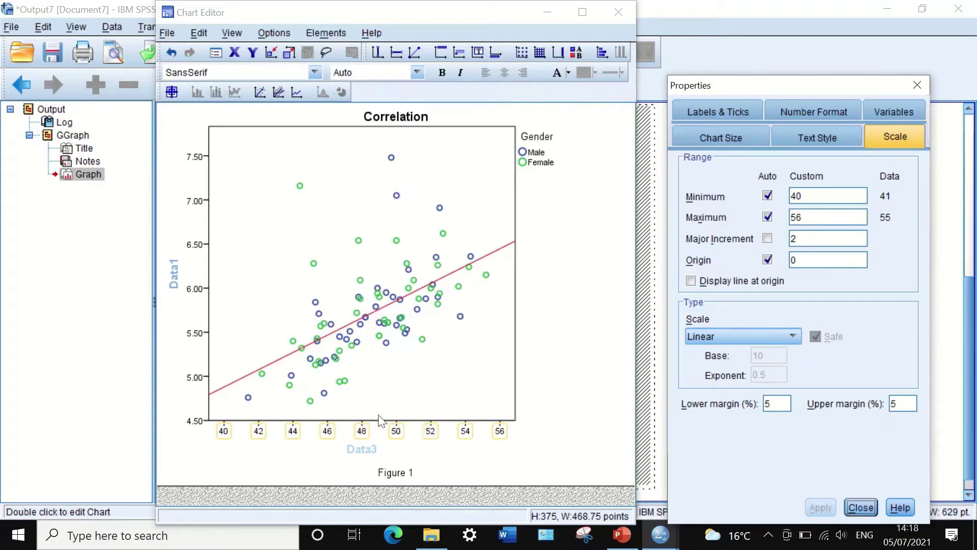
# Step: Set the Data1 axis scale's major increment to 0.2 and apply it
pyautogui.click(193, 290)
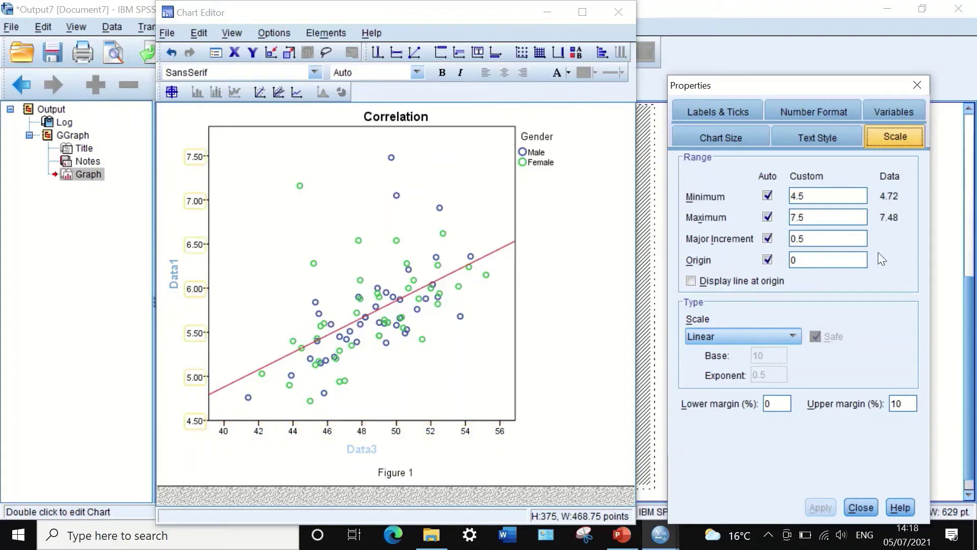
pyautogui.click(811, 240)
pyautogui.press('BackSpace')
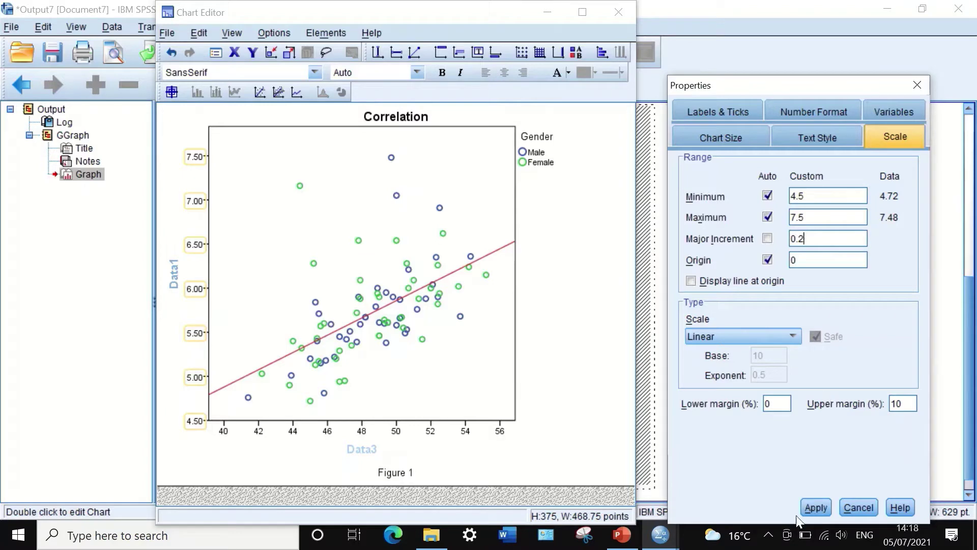
pyautogui.click(815, 508)
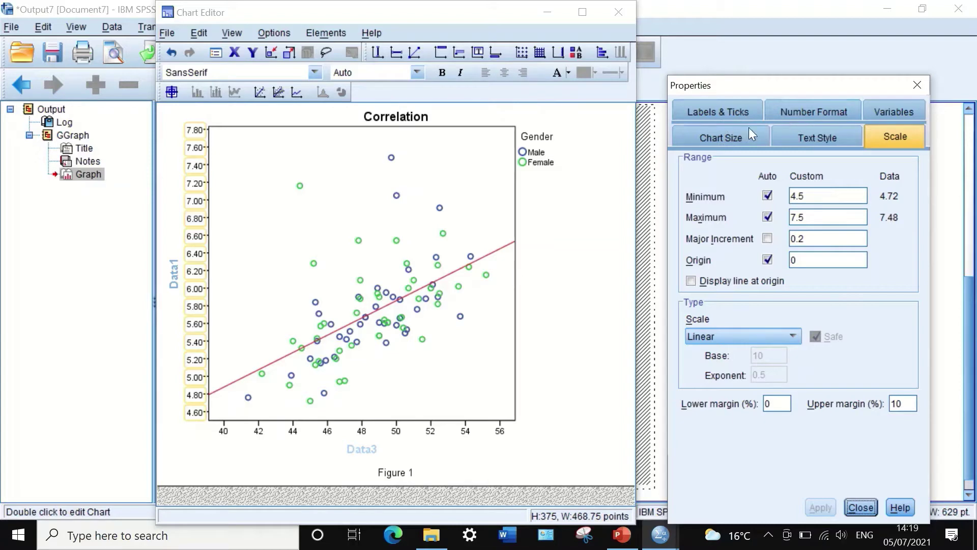
# Step: Format the Data1 axis numbers with 1 decimal place, apply the change, and close the Chart Editor
pyautogui.click(804, 110)
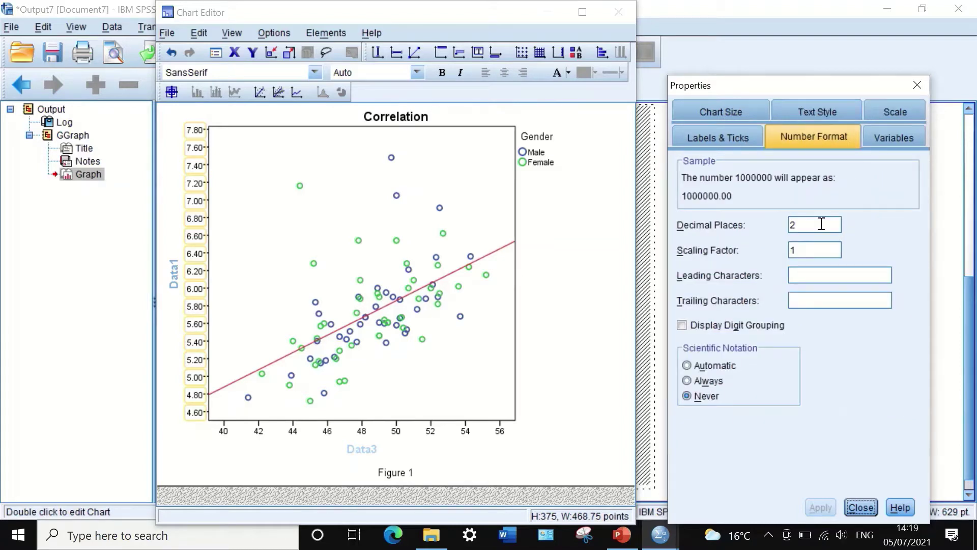
pyautogui.click(806, 227)
pyautogui.press('BackSpace')
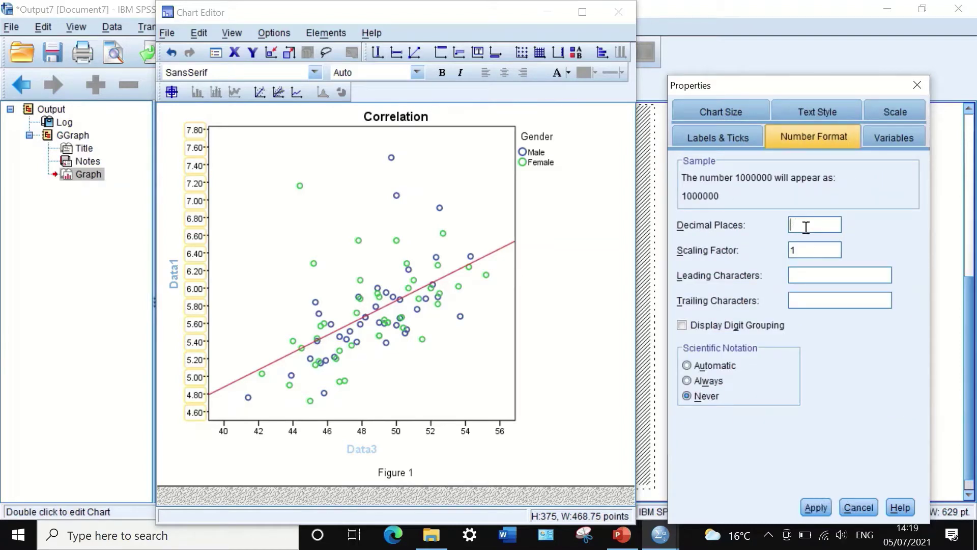
pyautogui.write('1')
pyautogui.click(818, 507)
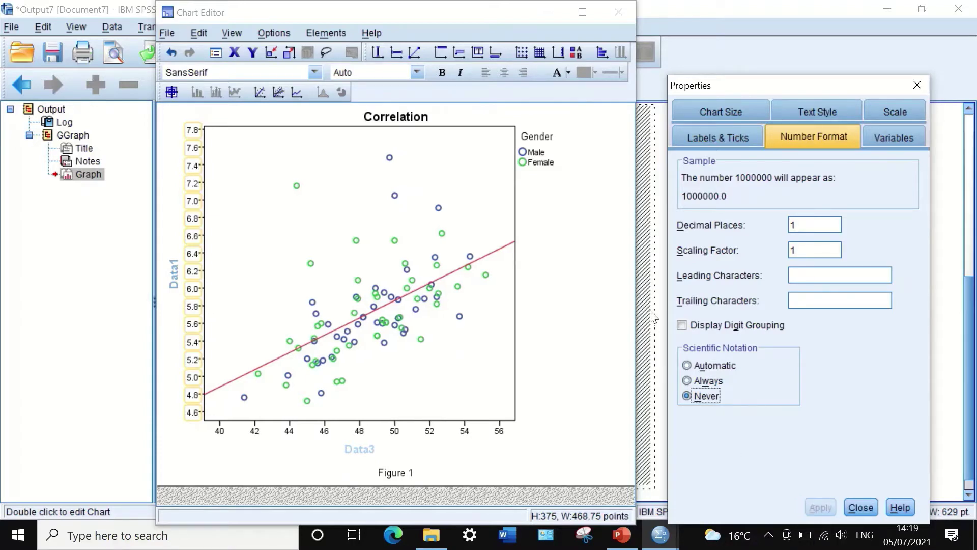
pyautogui.click(557, 267)
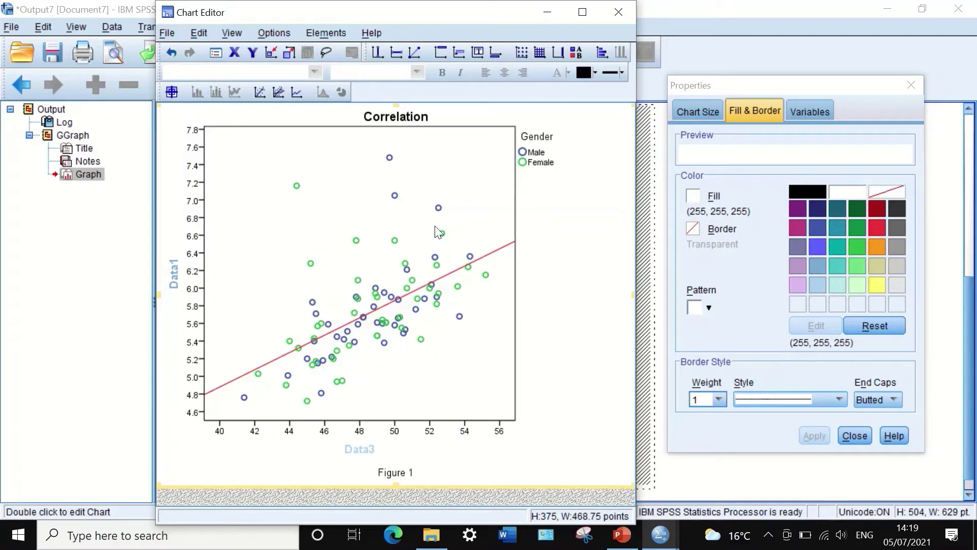
pyautogui.click(619, 13)
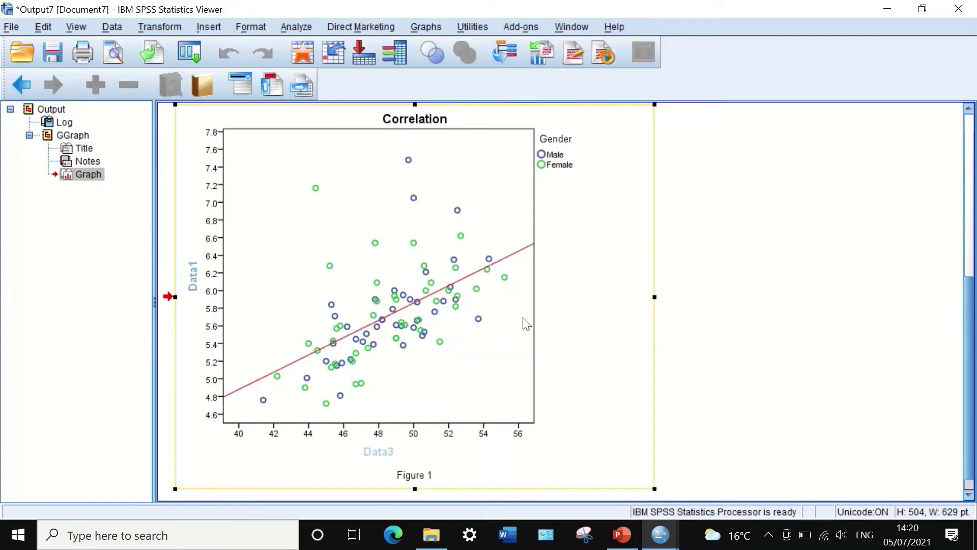
# Step: Copy the finished scatterplot with Copy Special, adding Image (JPG, PNG) to the formats to copy
pyautogui.rightClick(379, 186)
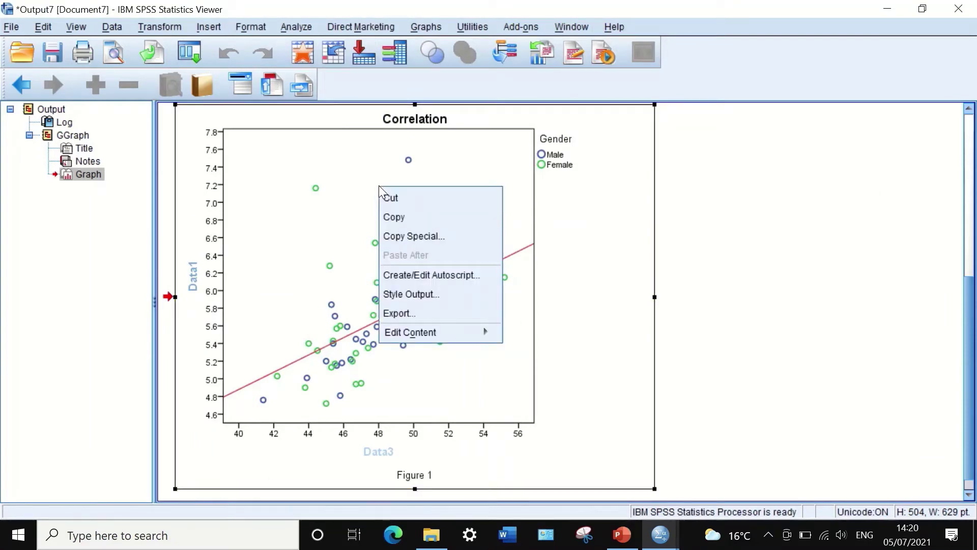
pyautogui.click(403, 243)
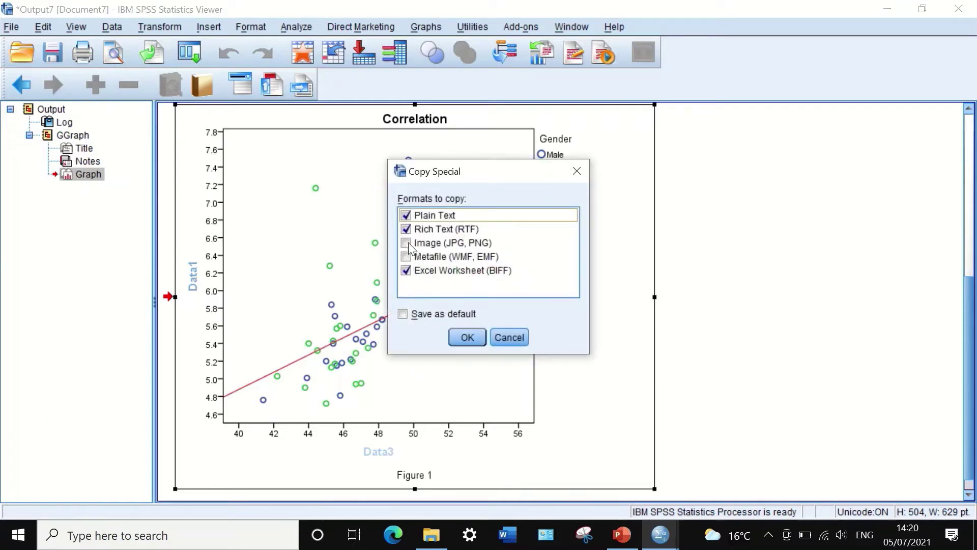
pyautogui.click(406, 244)
pyautogui.click(467, 338)
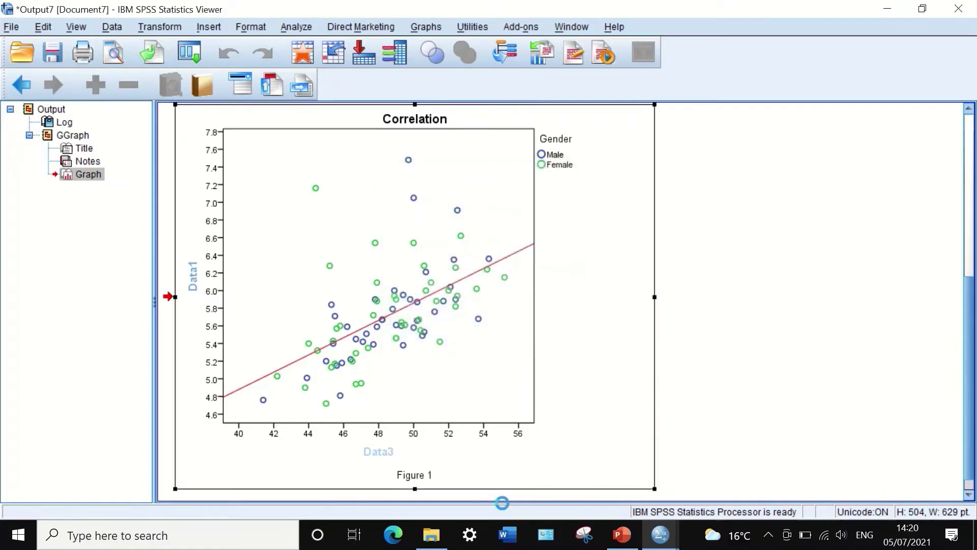
# Step: Switch to PowerPoint, create a new presentation, paste the scatterplot as a picture and enlarge it to 14.87 cm by 18.56 cm
pyautogui.click(622, 535)
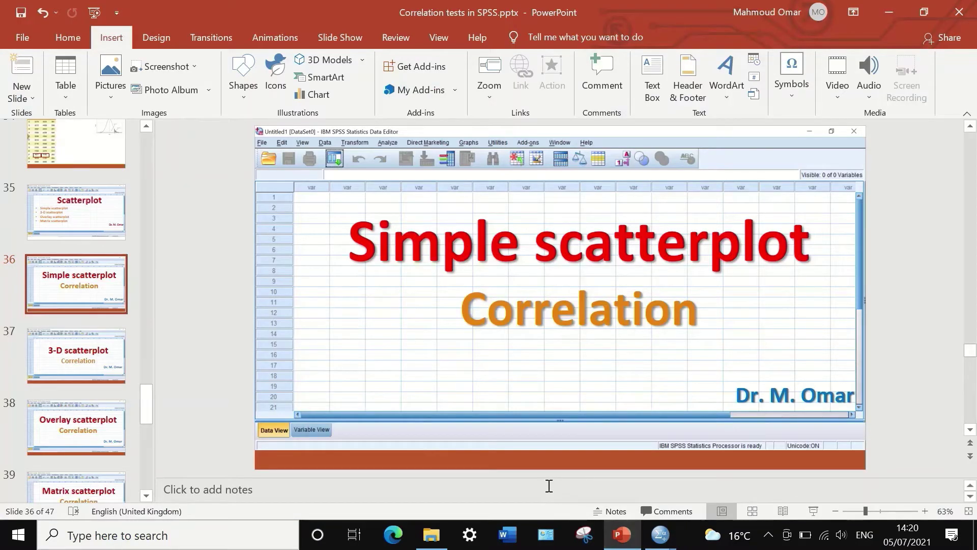
pyautogui.hotkey('ctrl', 'n')
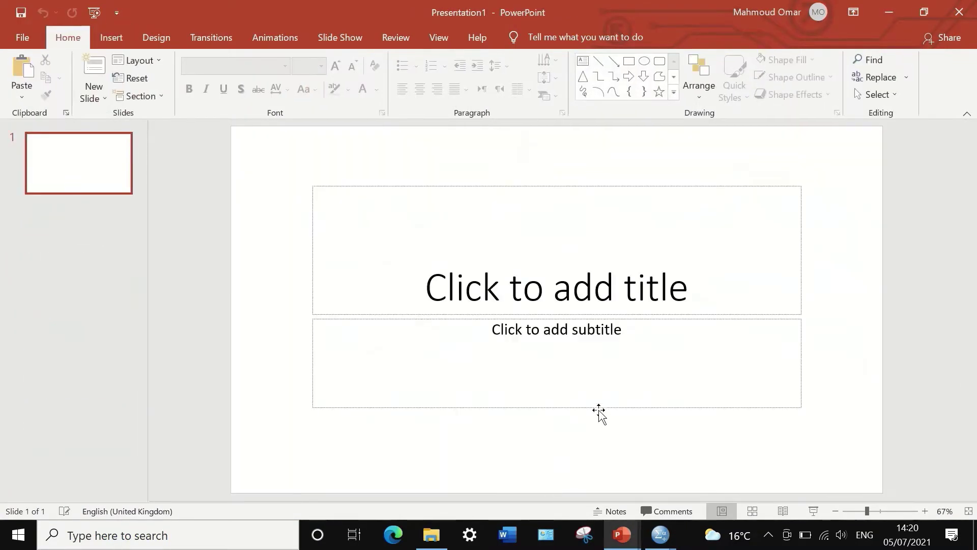
pyautogui.hotkey('ctrl', 'v')
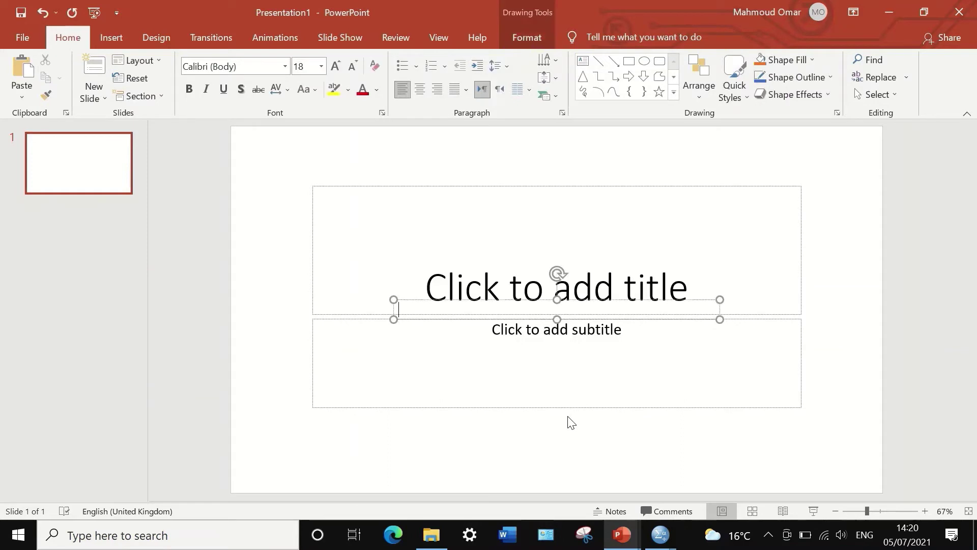
pyautogui.click(529, 210)
pyautogui.rightClick(531, 210)
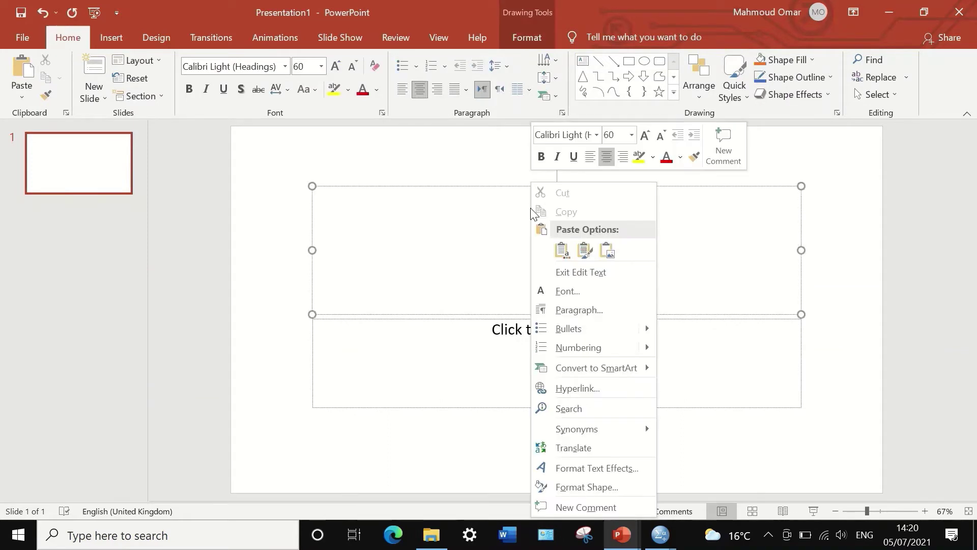
pyautogui.click(608, 251)
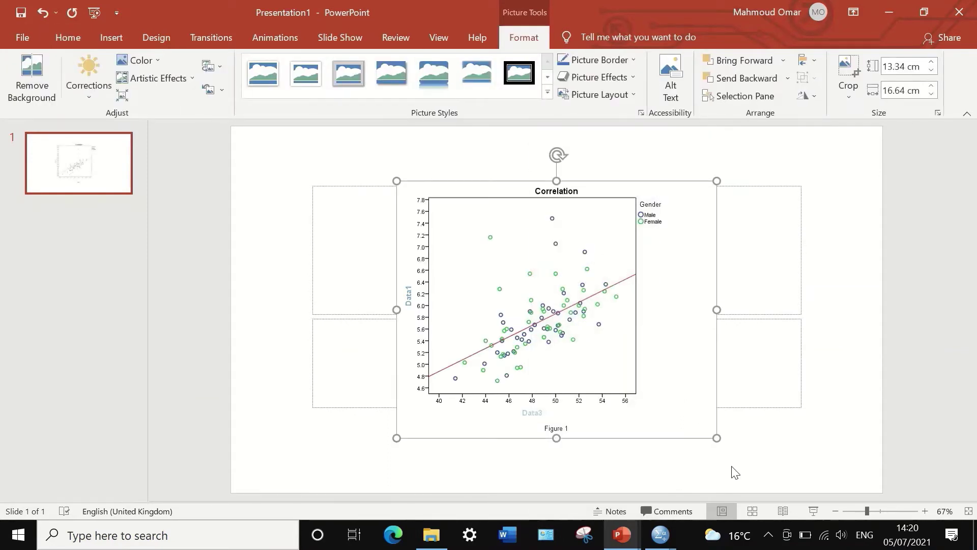
pyautogui.moveTo(717, 438); pyautogui.dragTo(753, 467)
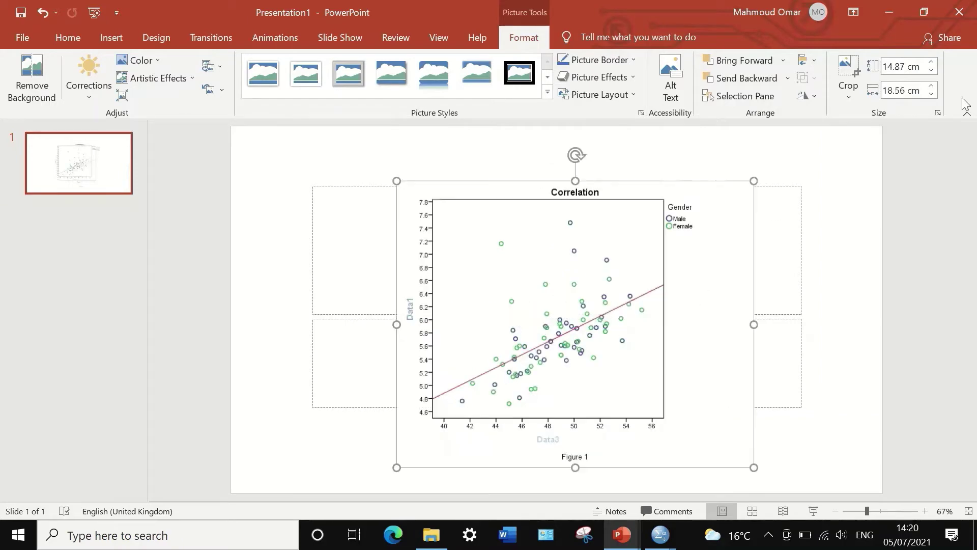
# Step: Close the new presentation without saving it and return to the Output7 window in SPSS
pyautogui.click(959, 12)
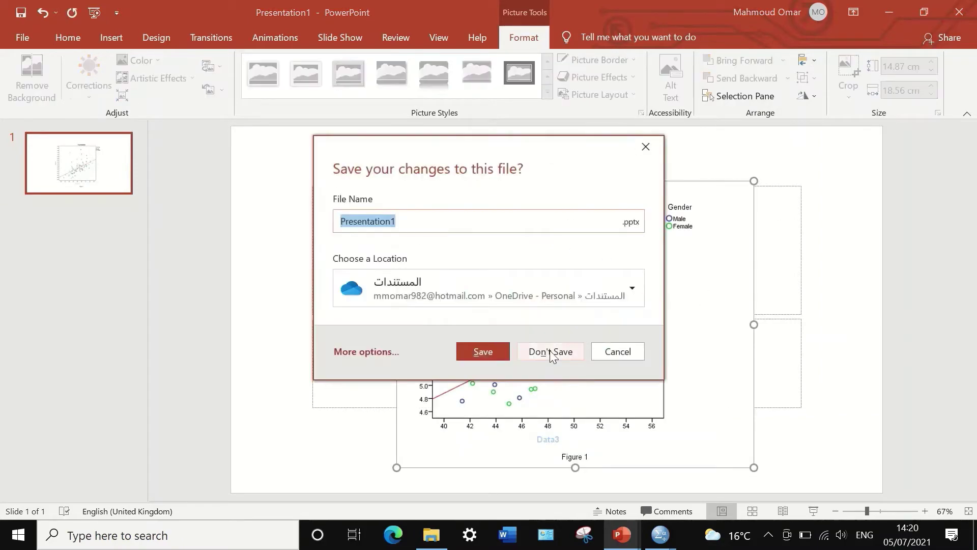
pyautogui.click(550, 350)
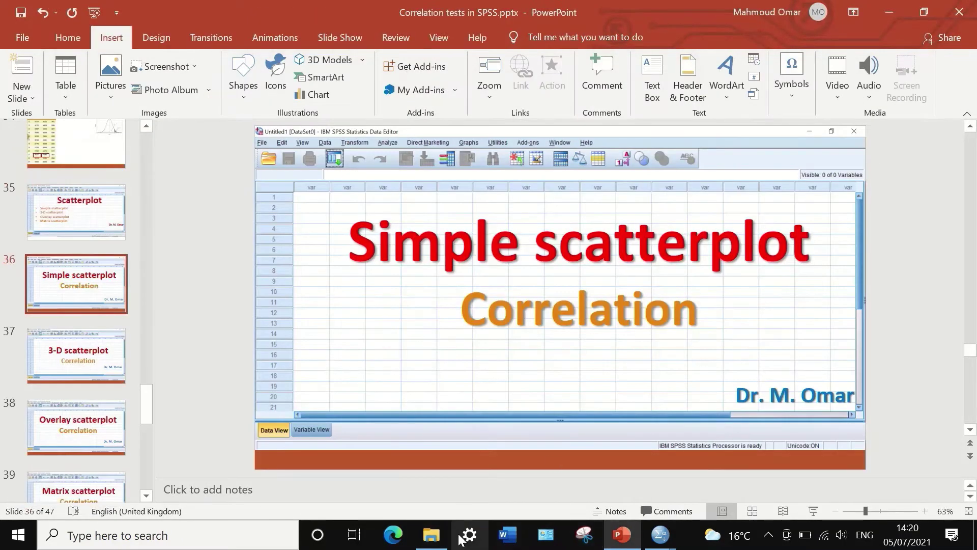
pyautogui.moveTo(660, 535)
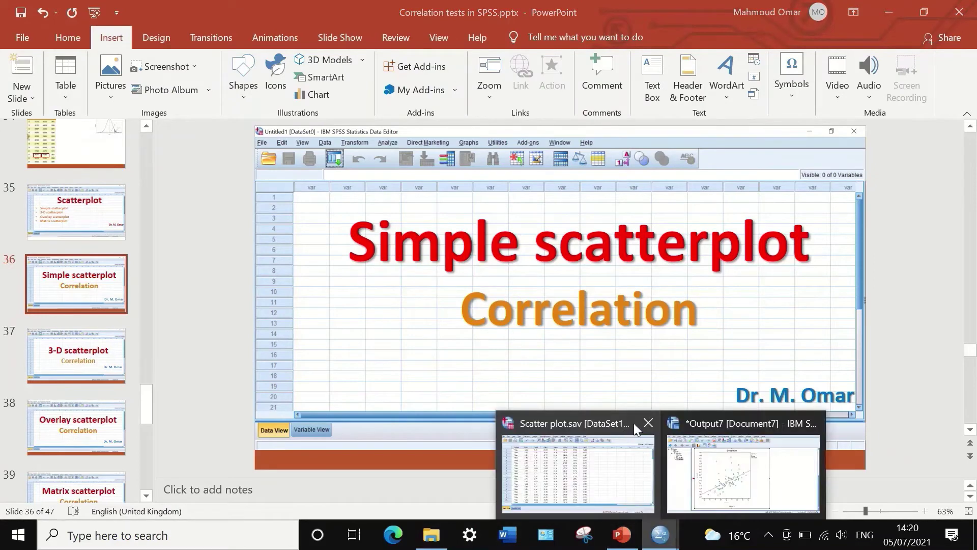
pyautogui.click(726, 464)
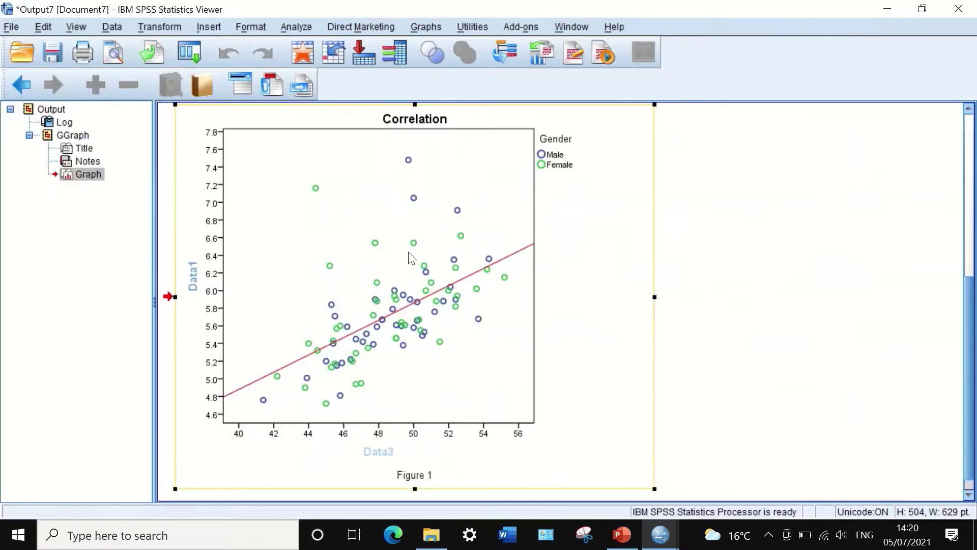
# Step: Start exporting only the selected Correlation scatterplot, with Portable Document Format (*.pdf) as the document type
pyautogui.rightClick(390, 216)
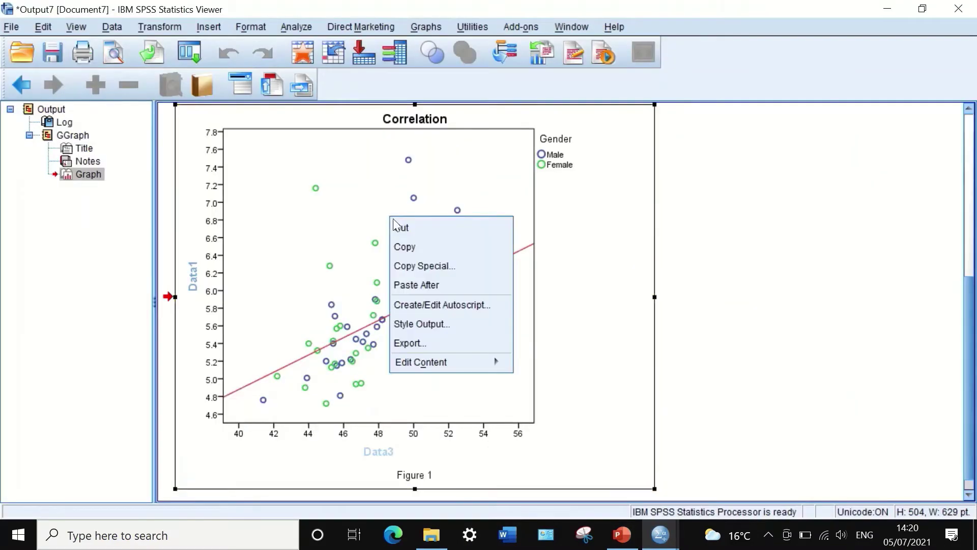
pyautogui.click(424, 346)
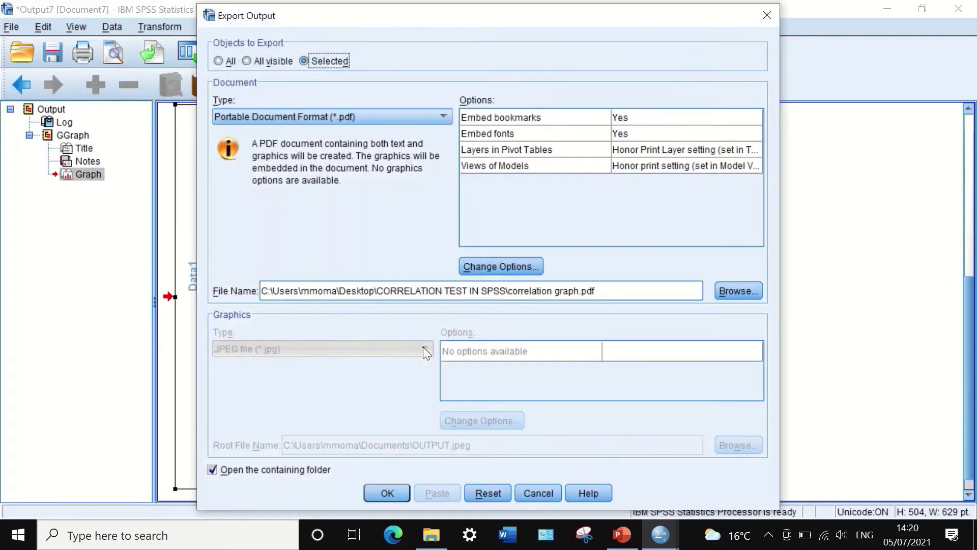
pyautogui.click(376, 119)
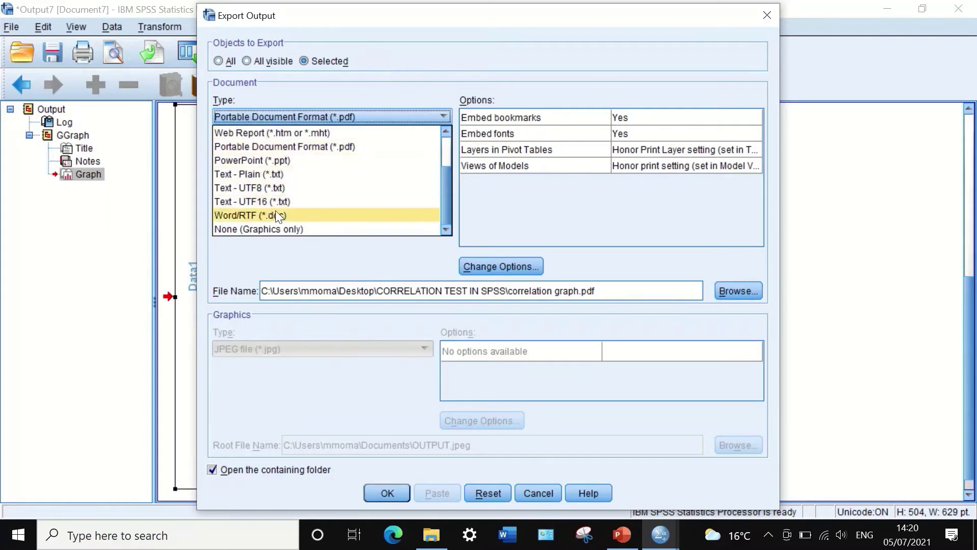
pyautogui.click(328, 146)
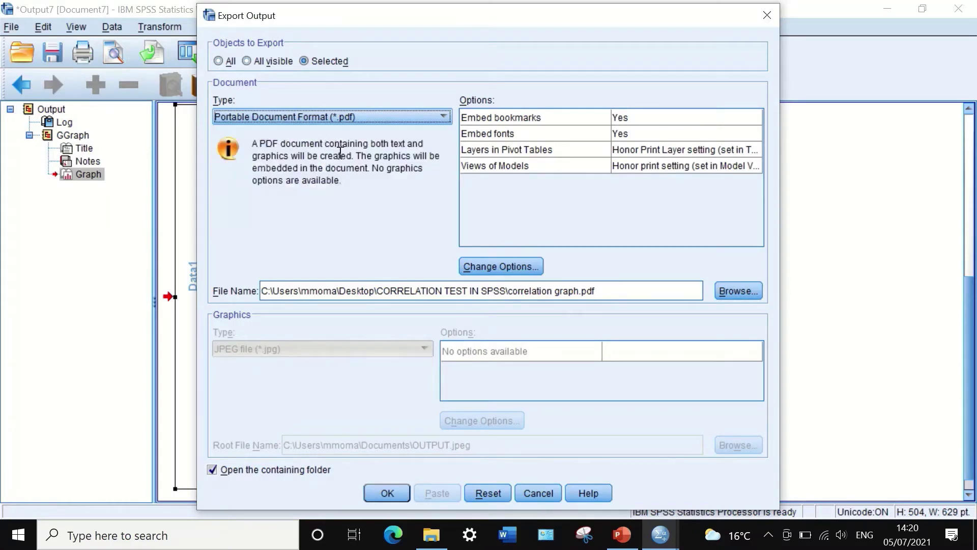
# Step: Name the export file correlation in the Desktop folder CORRELATION TEST IN SPSS and run the PDF export
pyautogui.click(737, 292)
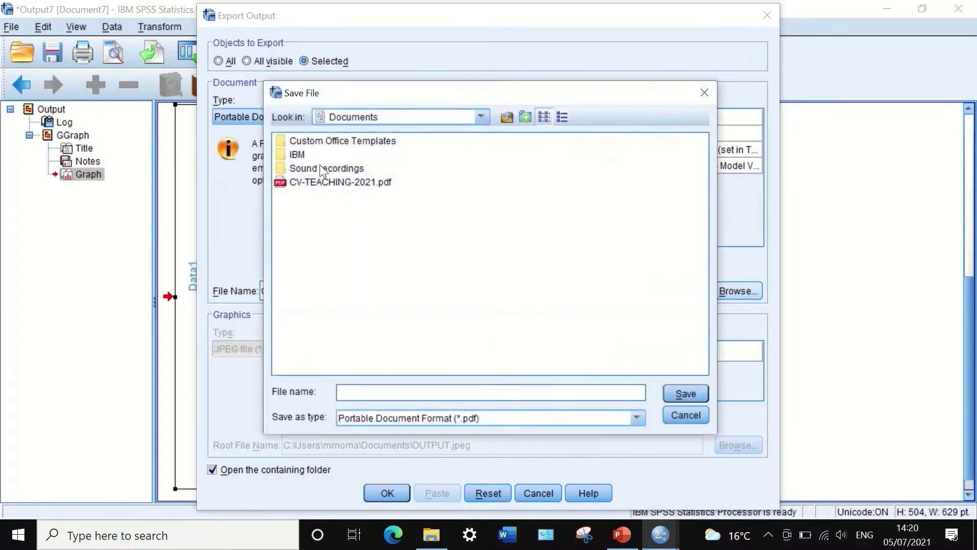
pyautogui.click(444, 112)
pyautogui.scroll(2, 388, 142)
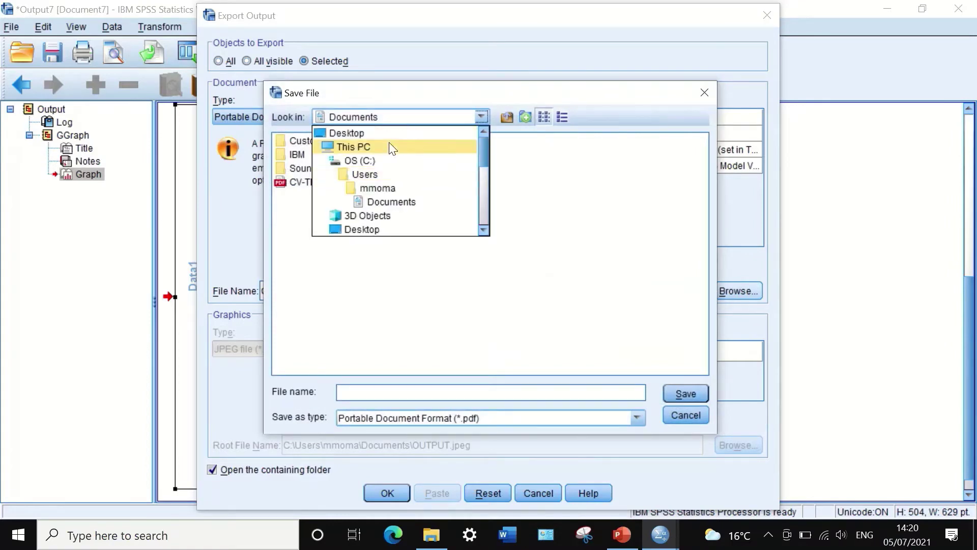
pyautogui.click(385, 135)
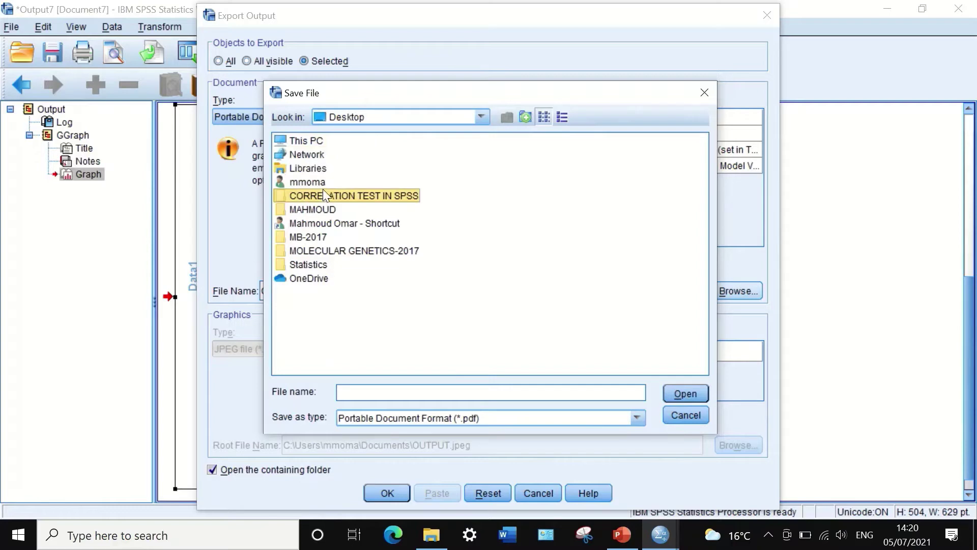
pyautogui.doubleClick(283, 193)
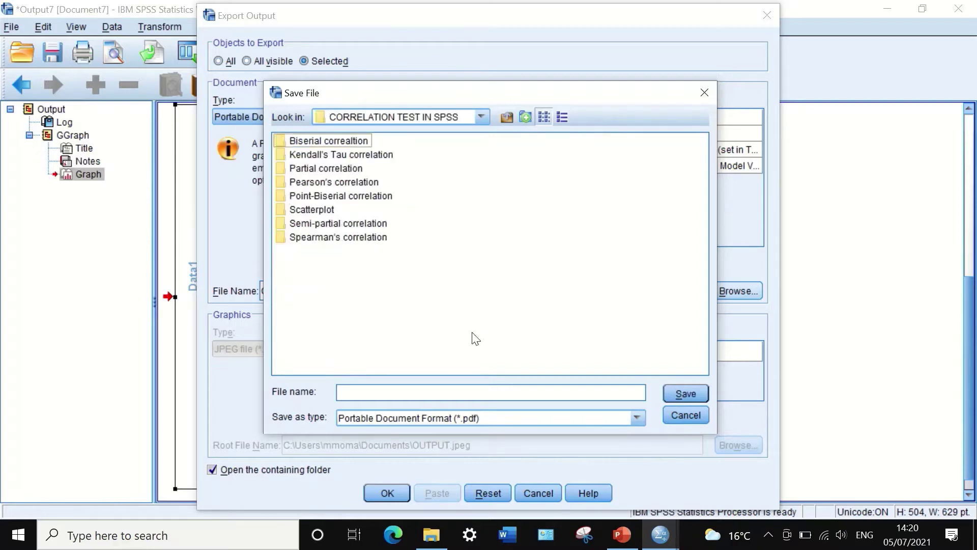
pyautogui.click(450, 394)
pyautogui.write('correl')
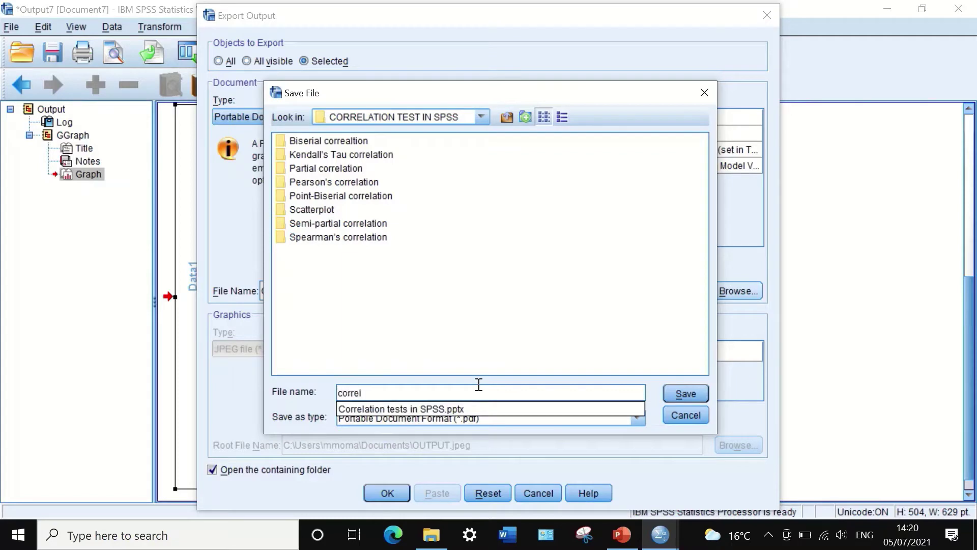
pyautogui.write('ation')
pyautogui.click(677, 394)
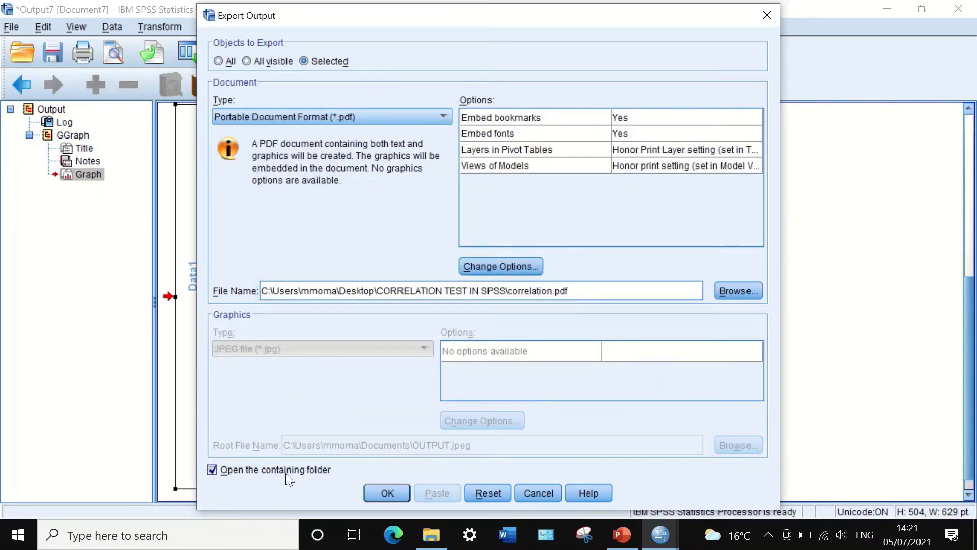
pyautogui.click(386, 492)
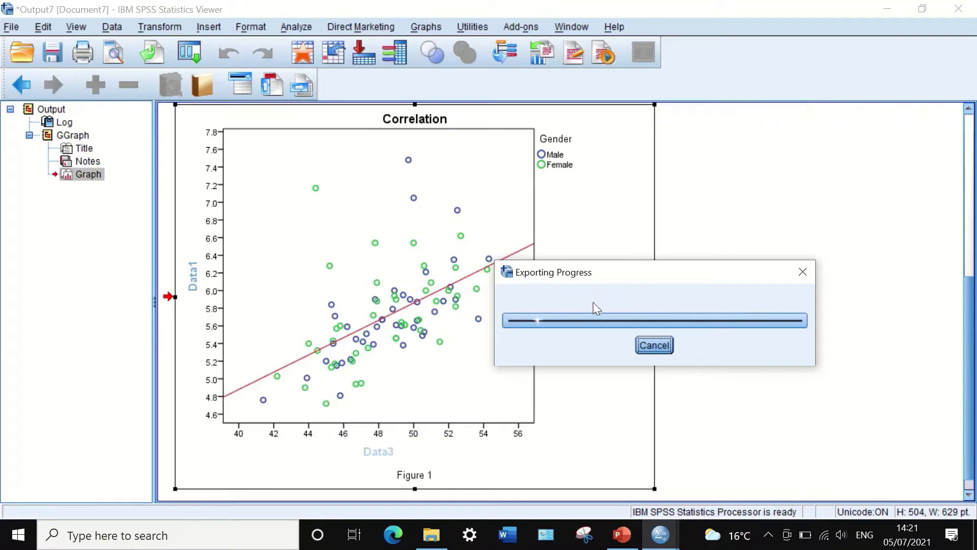
# Step: Open the exported correlation.pdf from its folder and check how the scatterplot appears on the page
pyautogui.hotkey('alt', 'Tab')
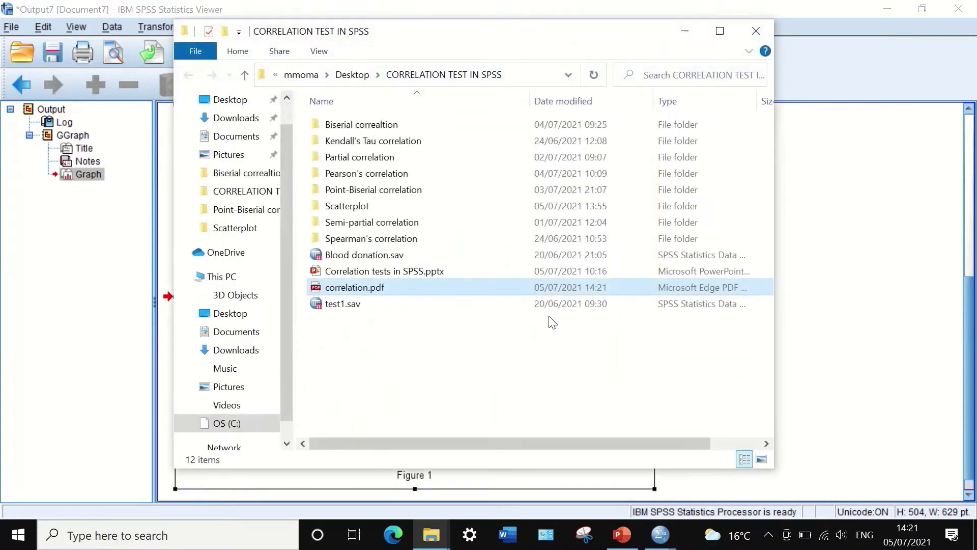
pyautogui.doubleClick(347, 289)
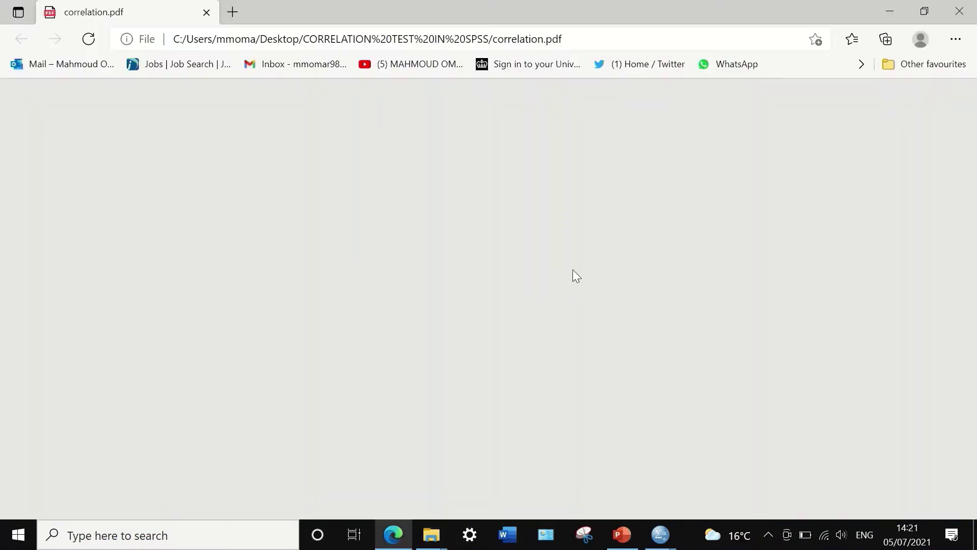
pyautogui.scroll(-6, 743, 273)
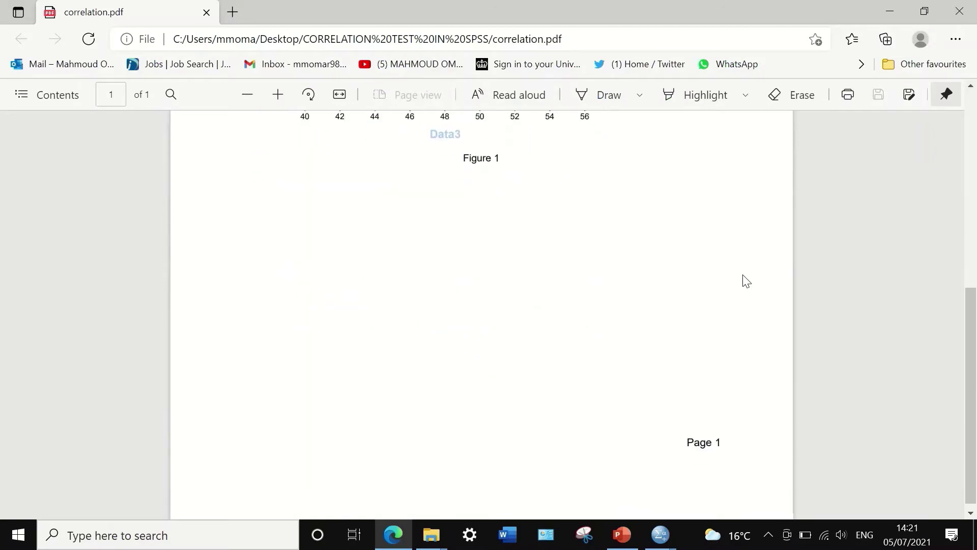
pyautogui.scroll(6, 743, 275)
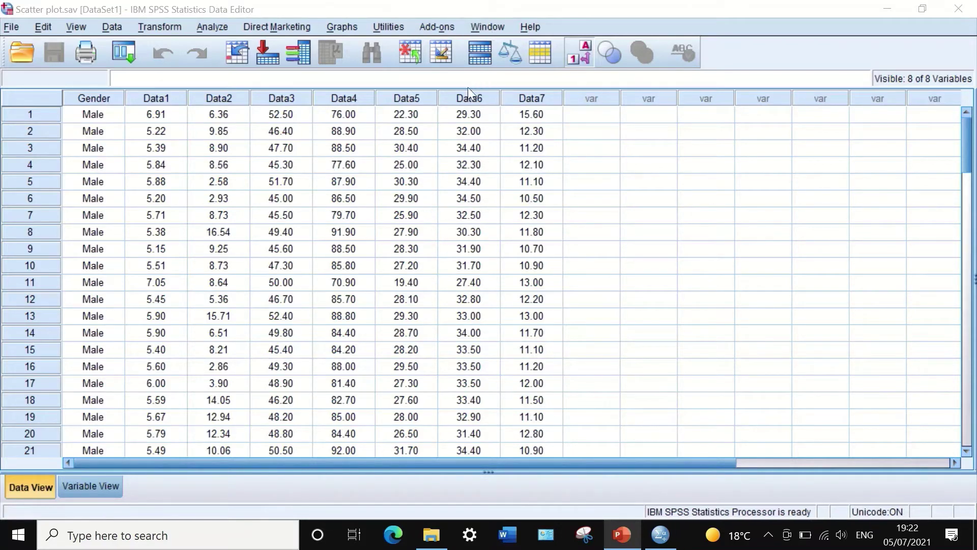
# Step: Start defining a new 3-D Scatter chart from the legacy Scatter/Dot types for the Scatter plot.sav dataset
pyautogui.click(340, 26)
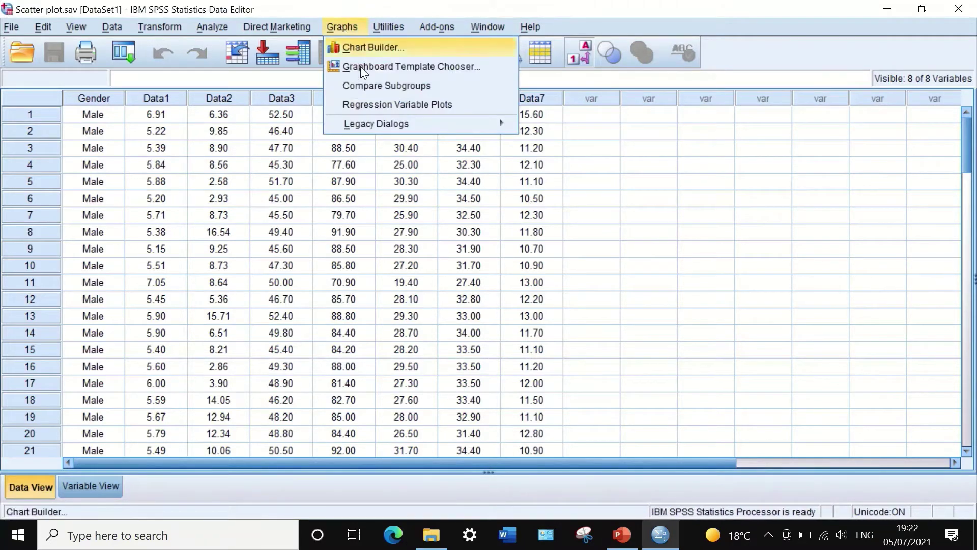
pyautogui.moveTo(377, 127)
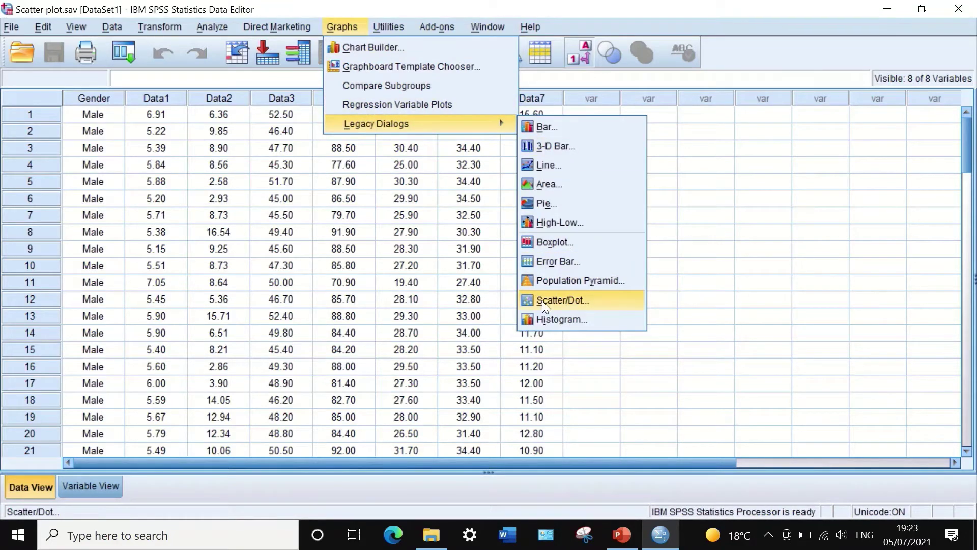
pyautogui.click(542, 302)
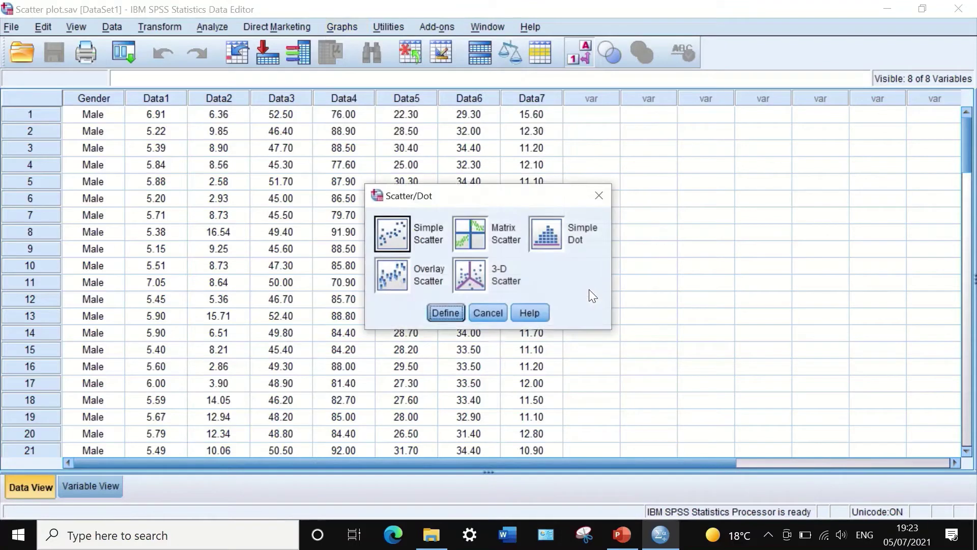
pyautogui.click(468, 286)
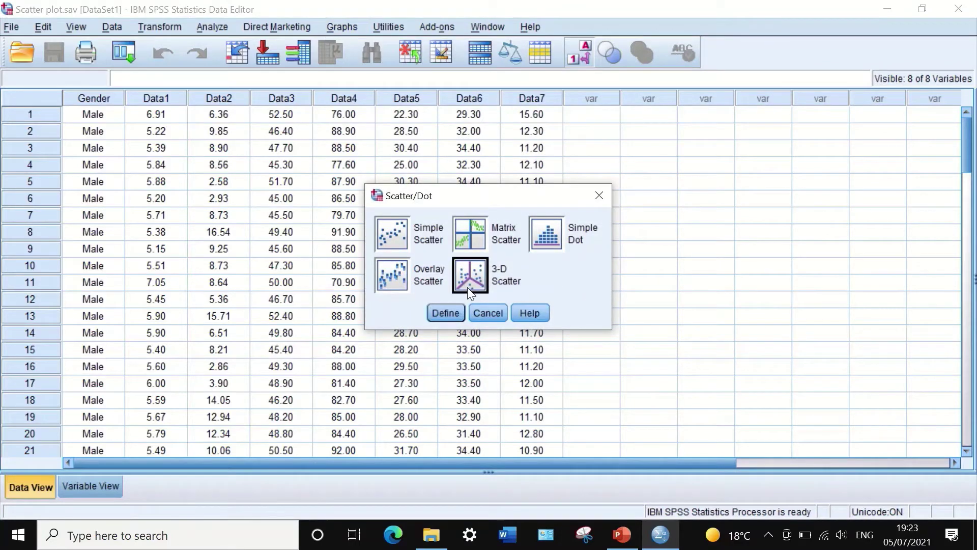
pyautogui.click(453, 314)
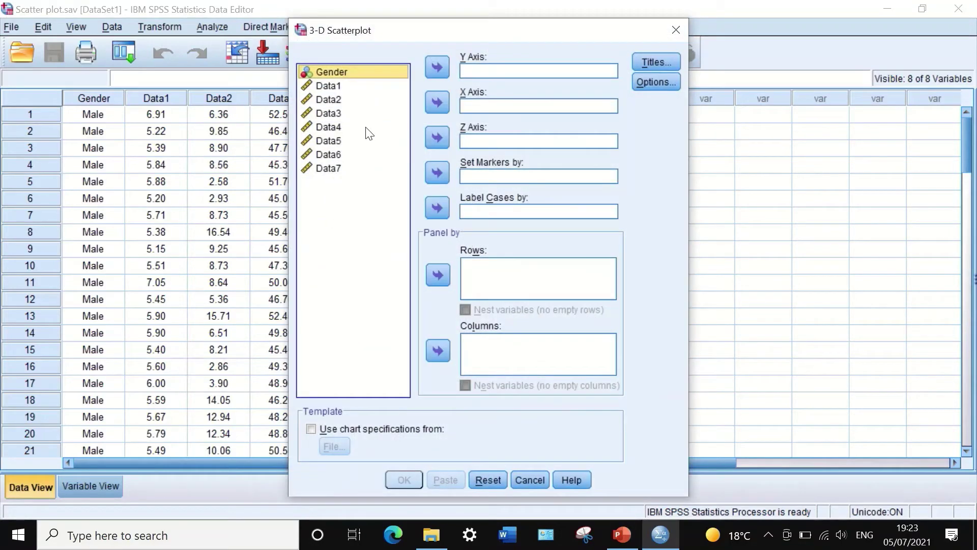
# Step: Assign Data4 to the Y axis, Data5 to the X axis and Data6 to the Z axis of the 3-D scatterplot
pyautogui.click(324, 126)
pyautogui.moveTo(324, 127); pyautogui.dragTo(460, 65)
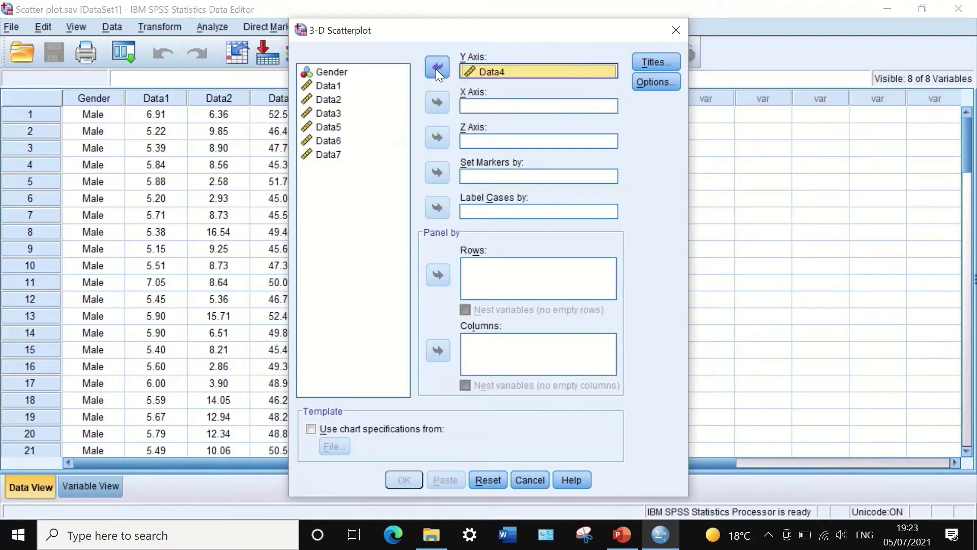
pyautogui.click(330, 127)
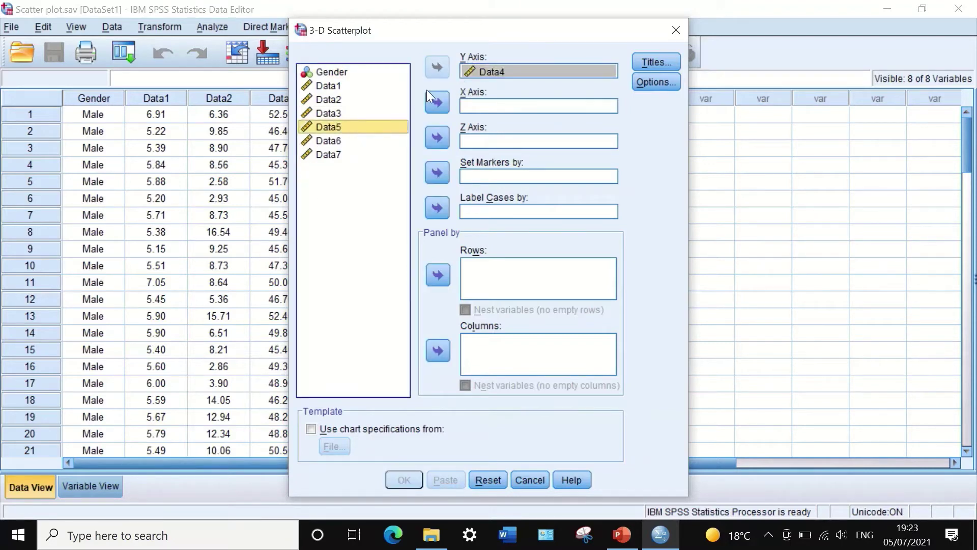
pyautogui.moveTo(340, 127); pyautogui.dragTo(478, 100)
pyautogui.click(432, 104)
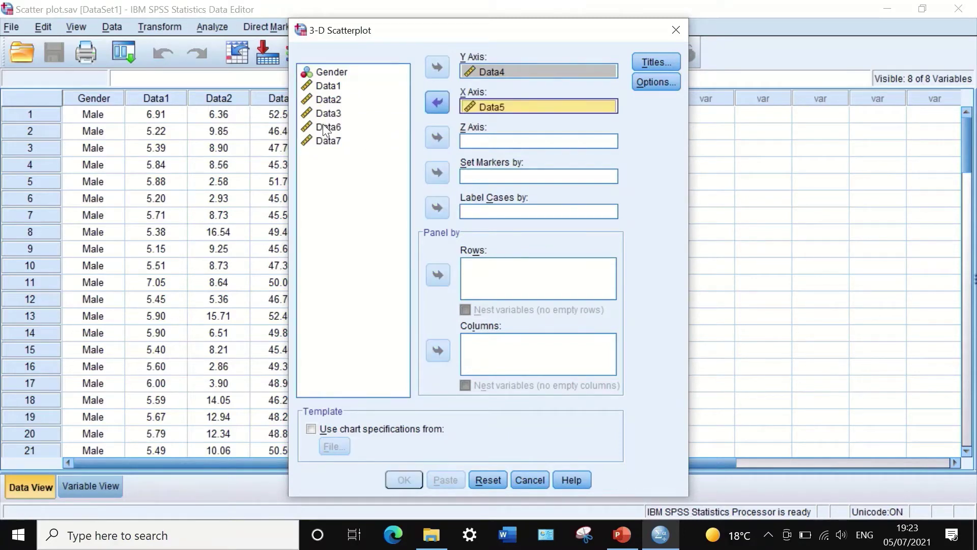
pyautogui.moveTo(324, 127); pyautogui.dragTo(445, 130)
pyautogui.click(444, 130)
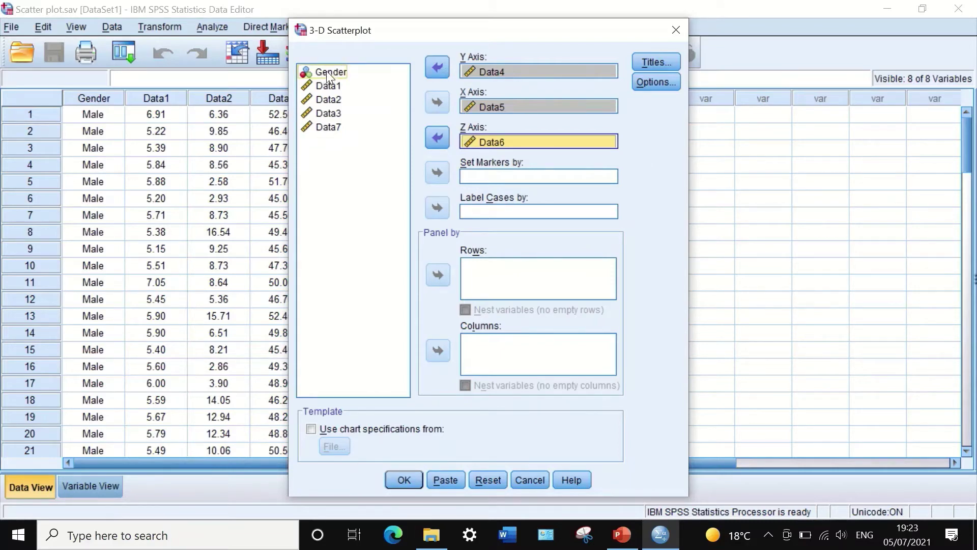
# Step: Set the 3-D scatterplot's markers by Gender, leave all titles empty, and generate the chart
pyautogui.moveTo(325, 71); pyautogui.dragTo(496, 172)
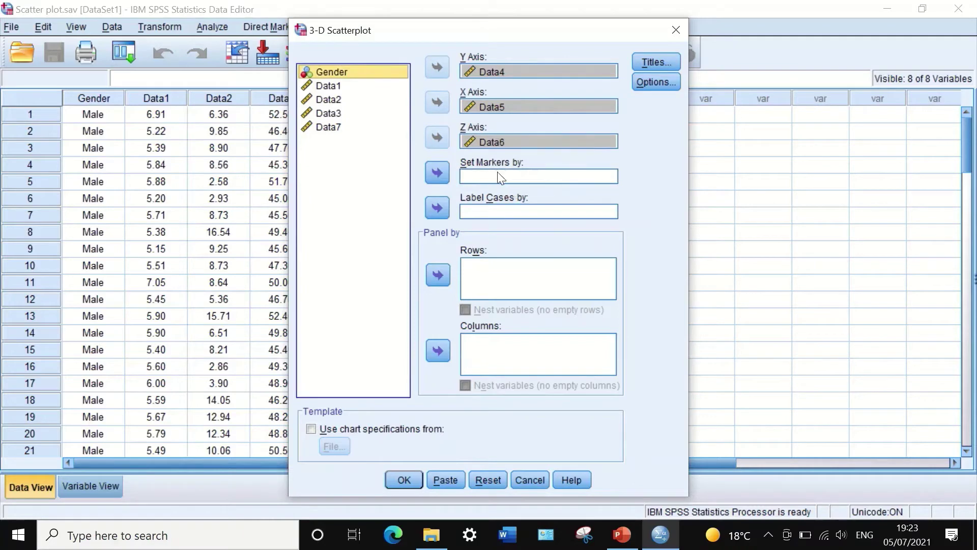
pyautogui.click(437, 172)
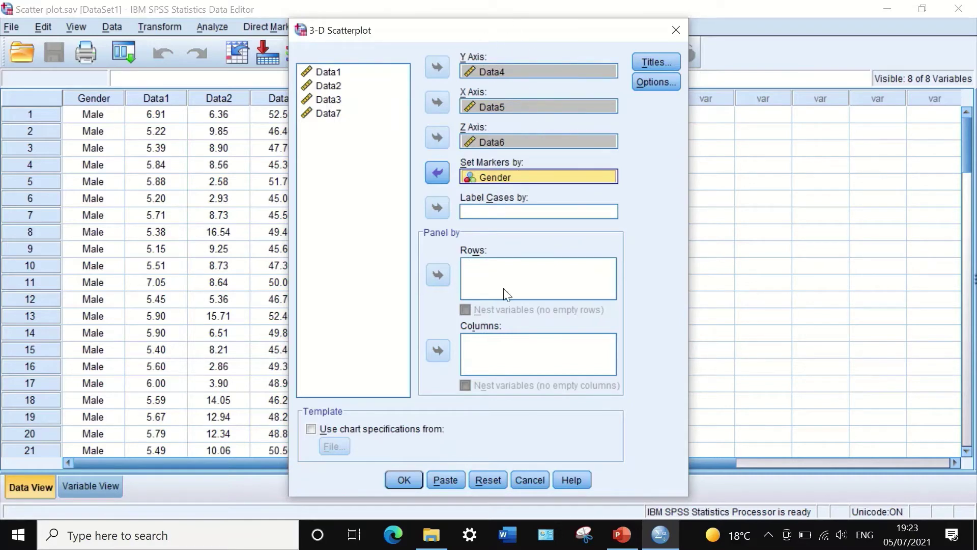
pyautogui.click(643, 62)
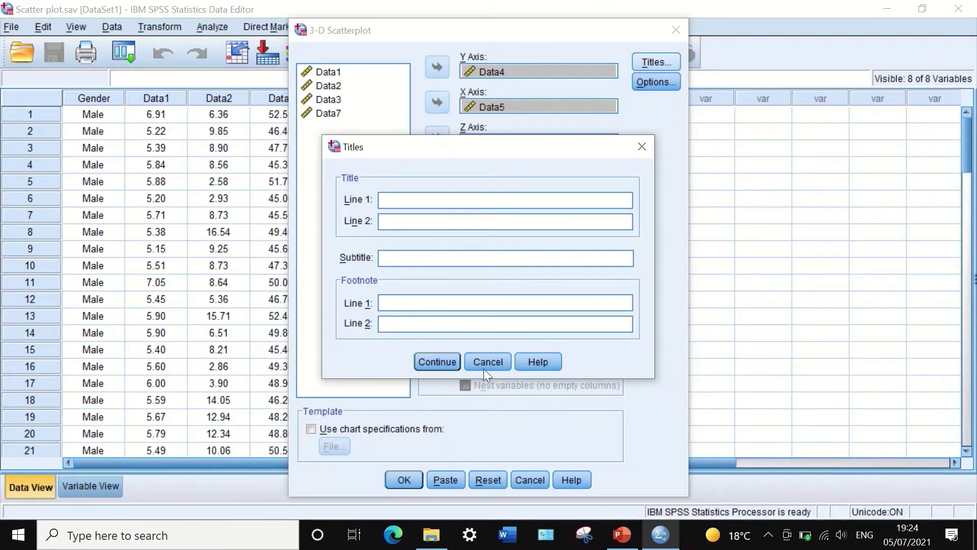
pyautogui.click(432, 363)
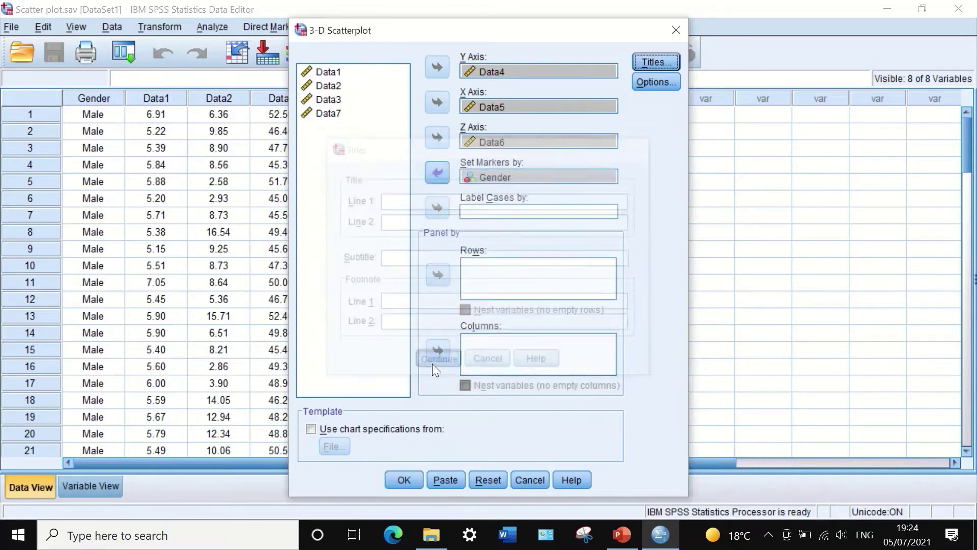
pyautogui.click(406, 476)
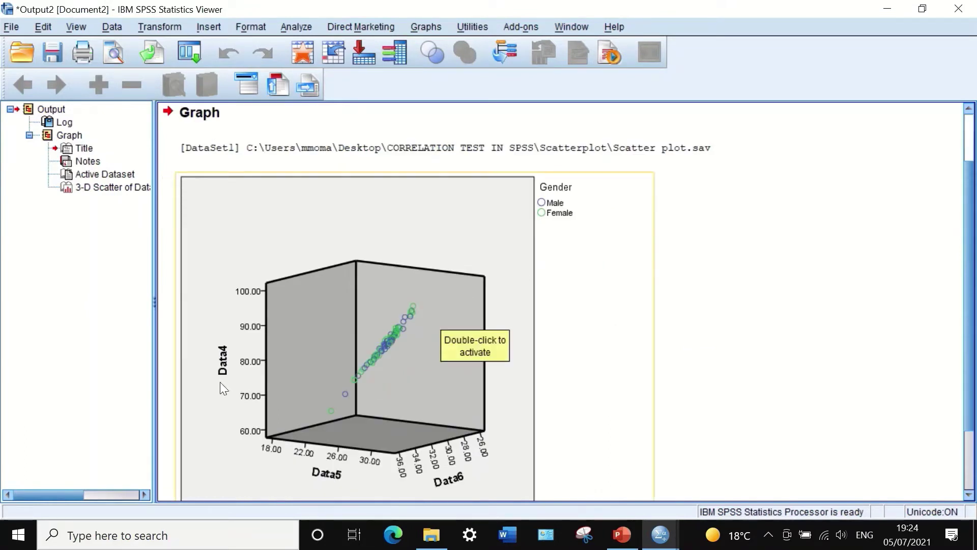
# Step: Look over the axes and Gender legend of the 3-D scatterplot in the output, and open the chart in the Chart Editor
pyautogui.scroll(-3, 230, 286)
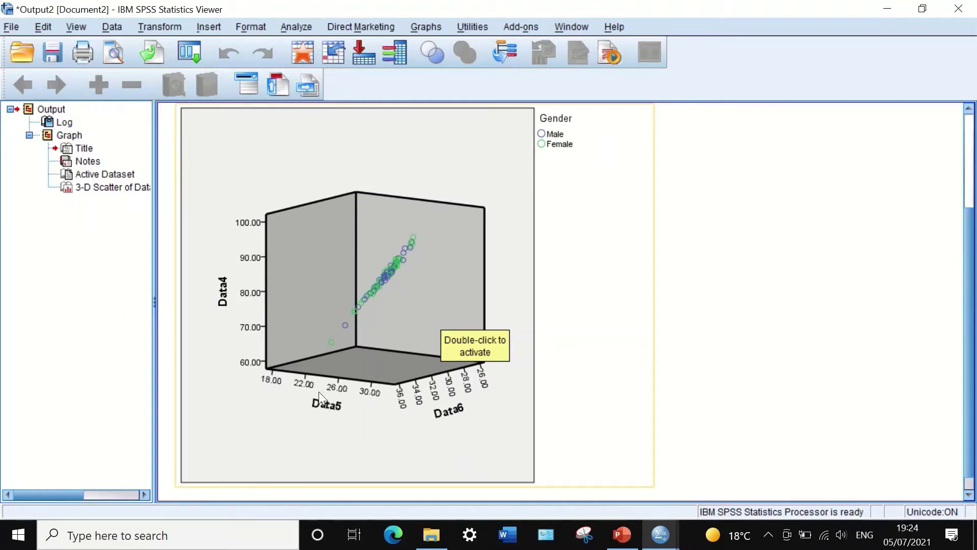
pyautogui.click(622, 336)
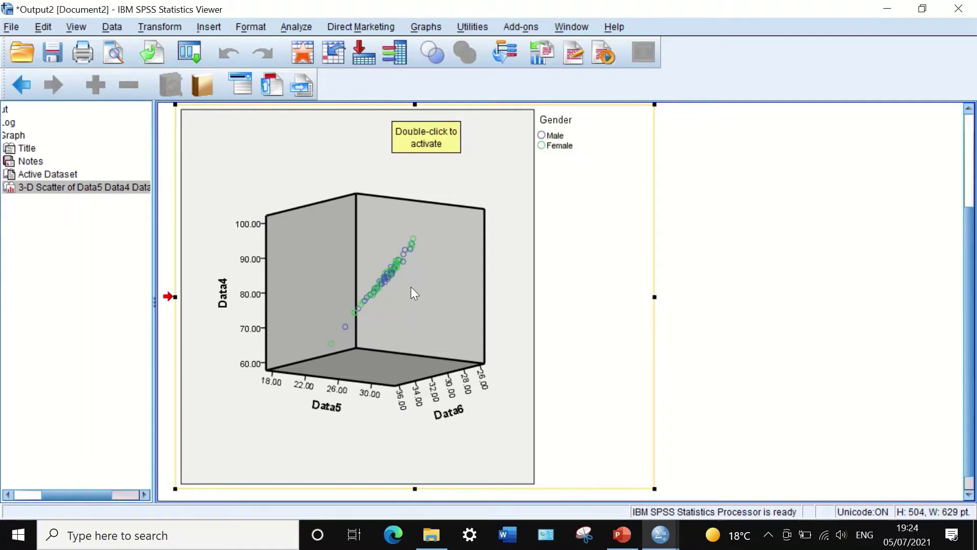
pyautogui.scroll(3, 549, 231)
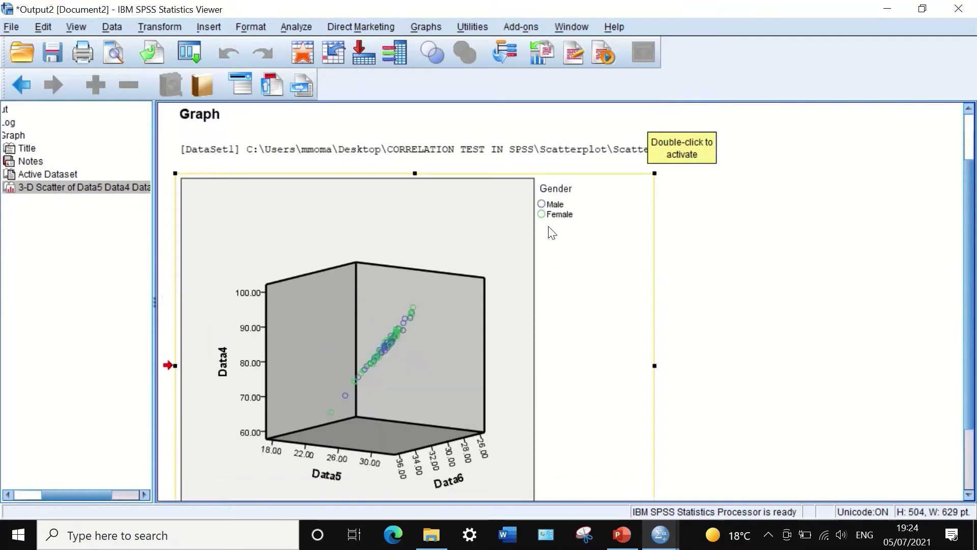
pyautogui.scroll(-1, 547, 235)
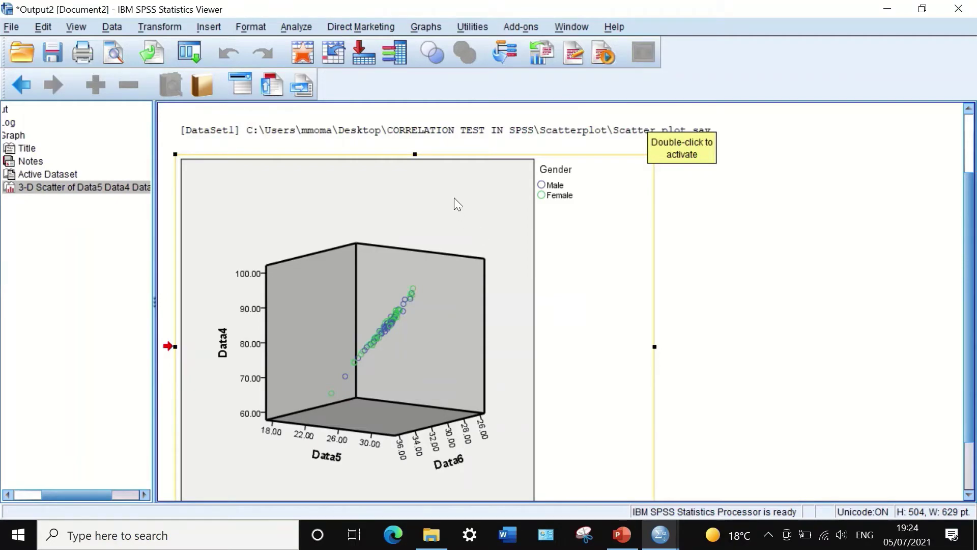
pyautogui.scroll(-1, 452, 197)
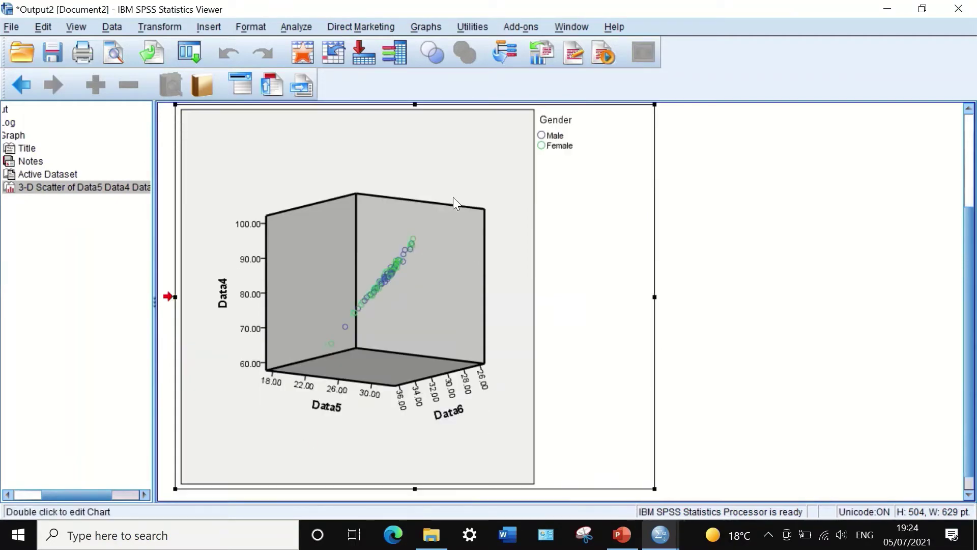
pyautogui.doubleClick(453, 197)
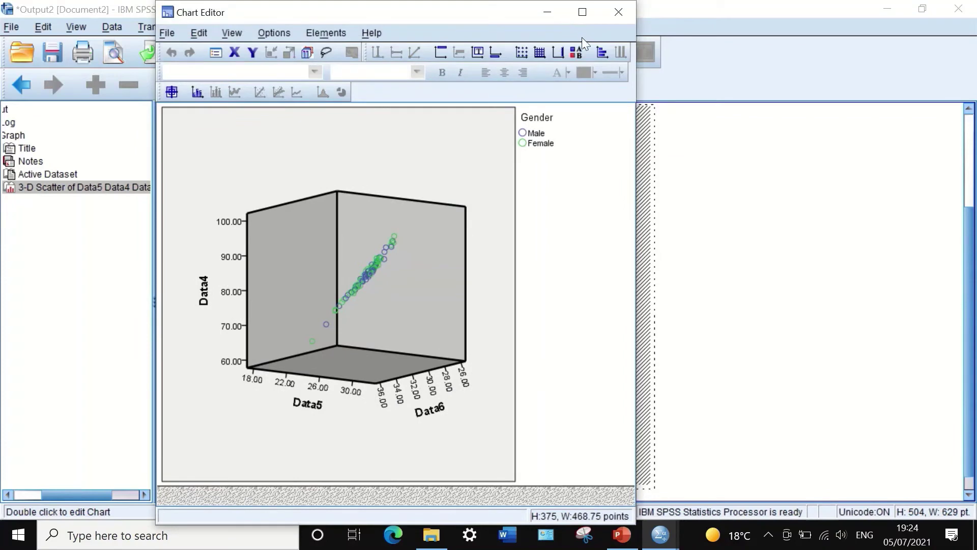
# Step: Change the 3-D scatterplot's outer background fill to white (255, 255, 255) and close its properties
pyautogui.click(465, 152)
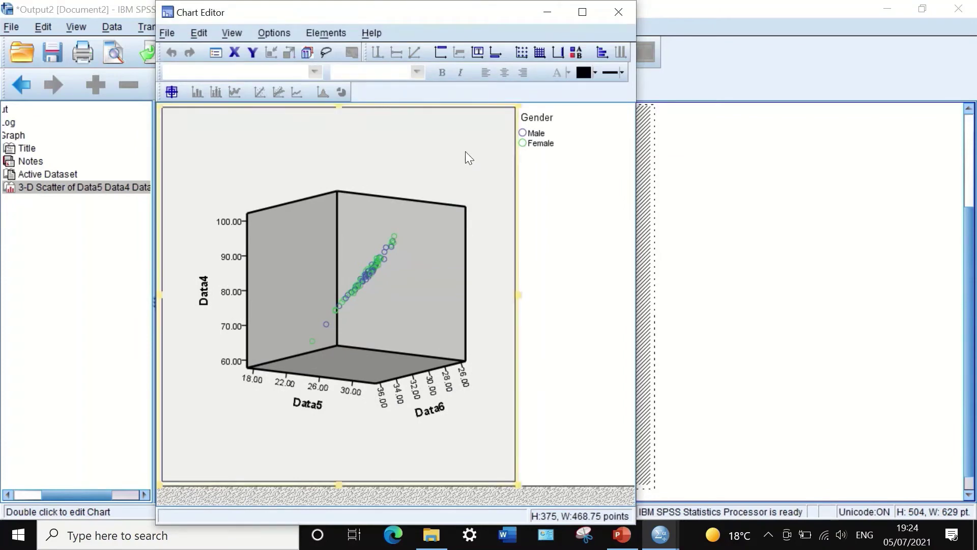
pyautogui.doubleClick(465, 152)
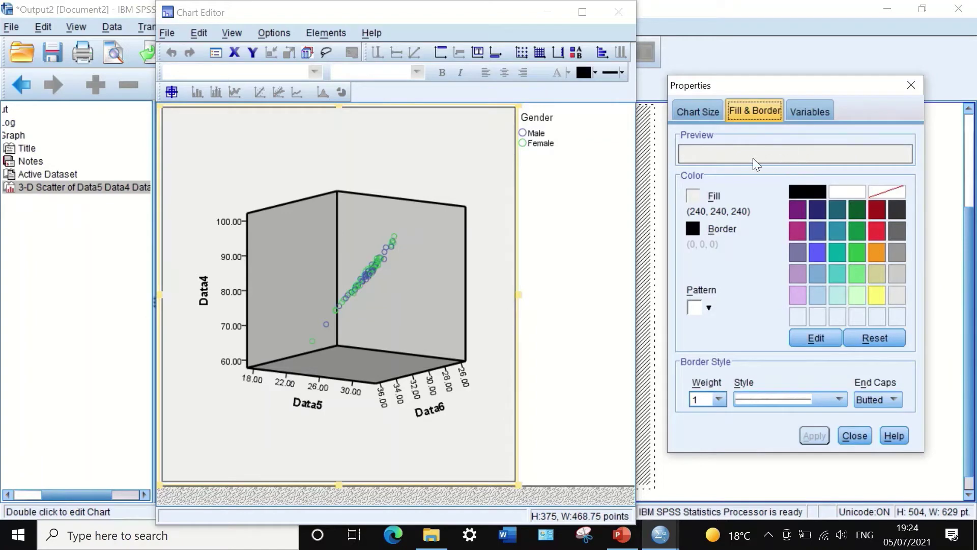
pyautogui.click(845, 194)
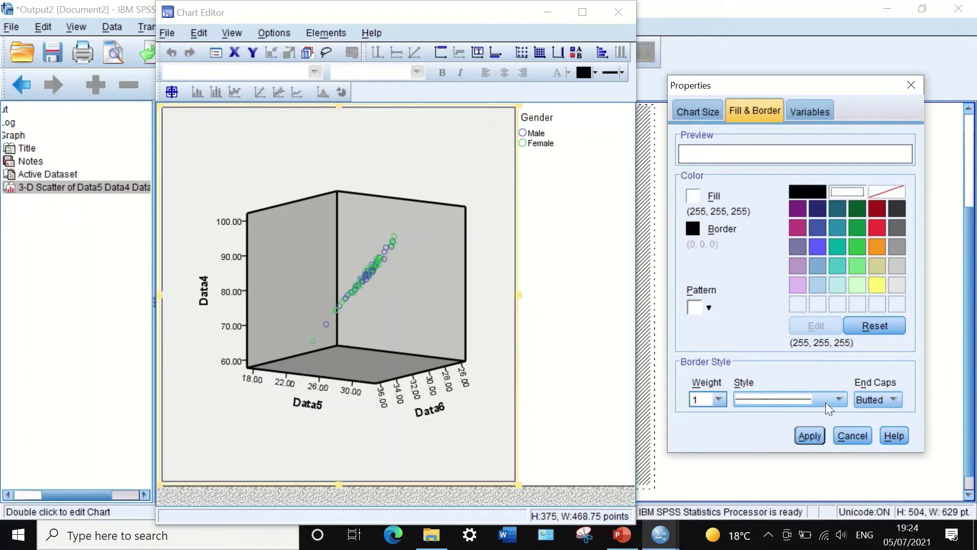
pyautogui.click(814, 435)
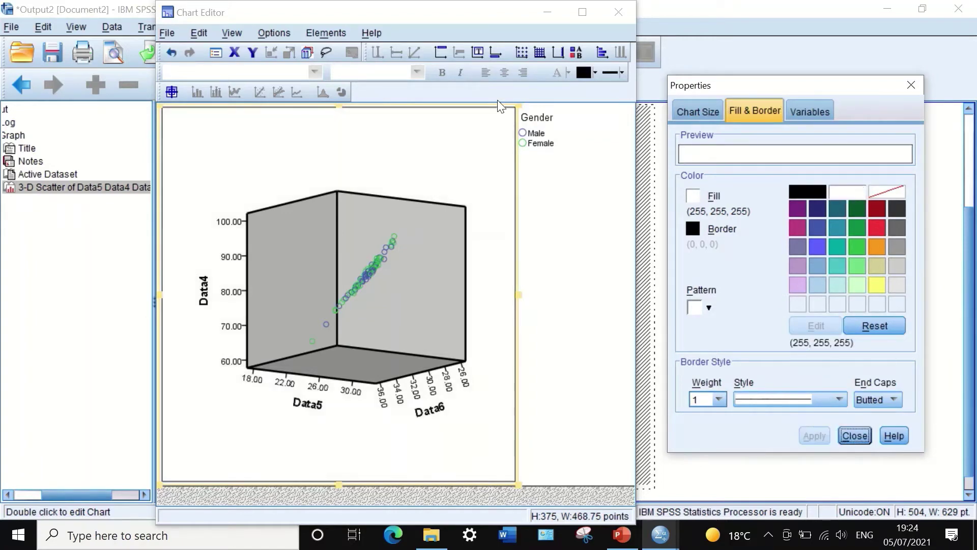
pyautogui.click(855, 435)
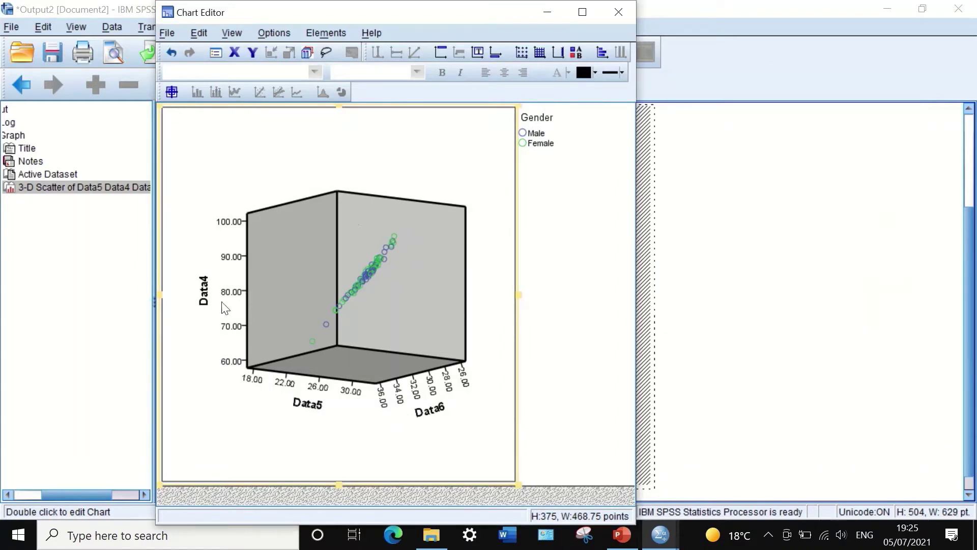
pyautogui.click(203, 300)
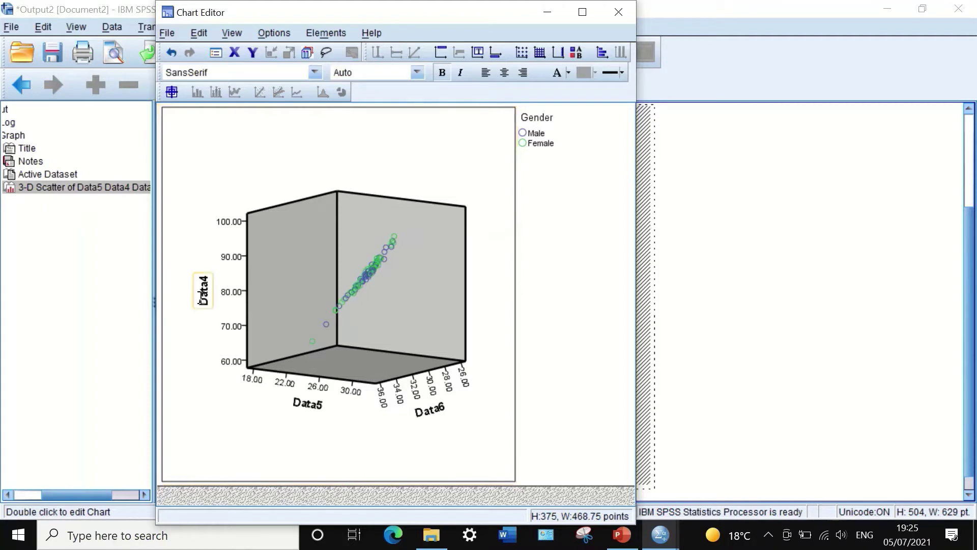
pyautogui.doubleClick(199, 298)
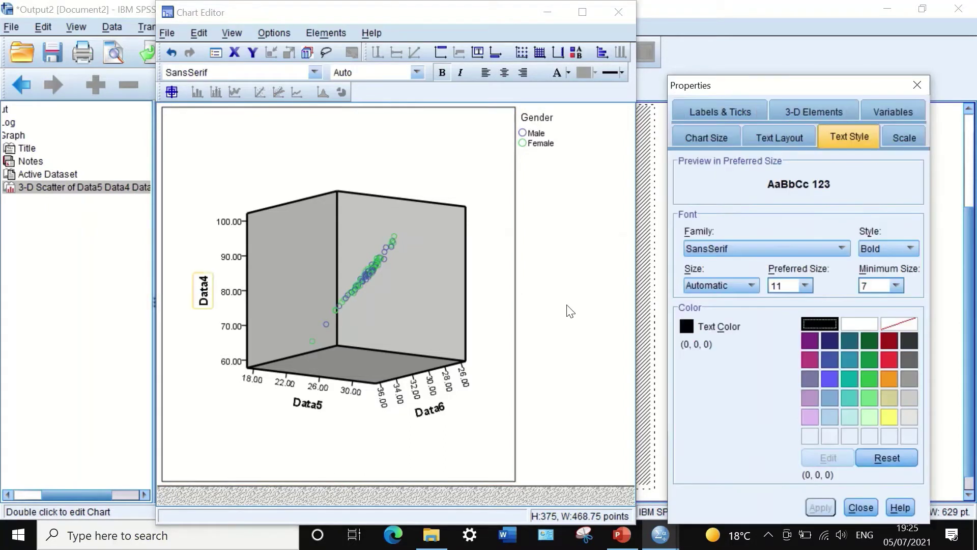
pyautogui.click(860, 510)
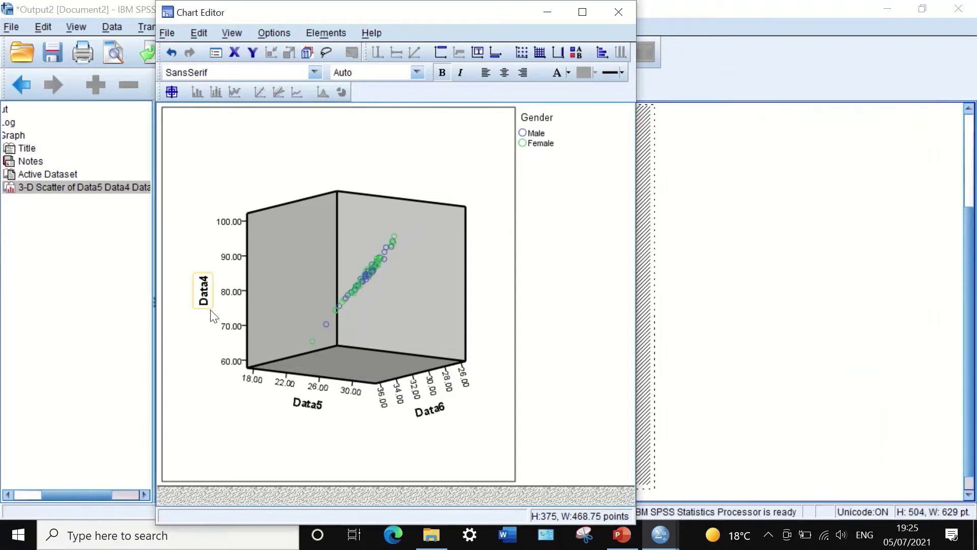
pyautogui.click(206, 295)
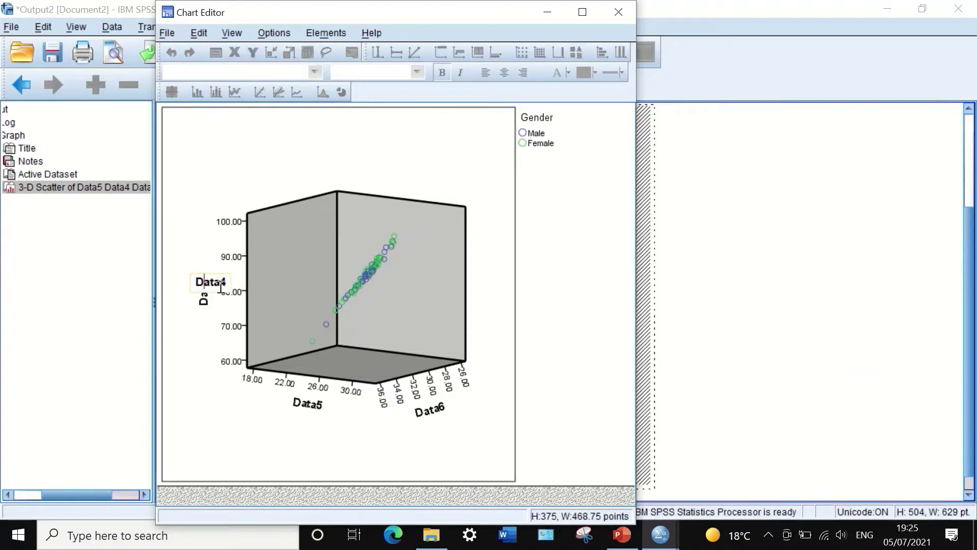
pyautogui.press('Return')
pyautogui.click(209, 332)
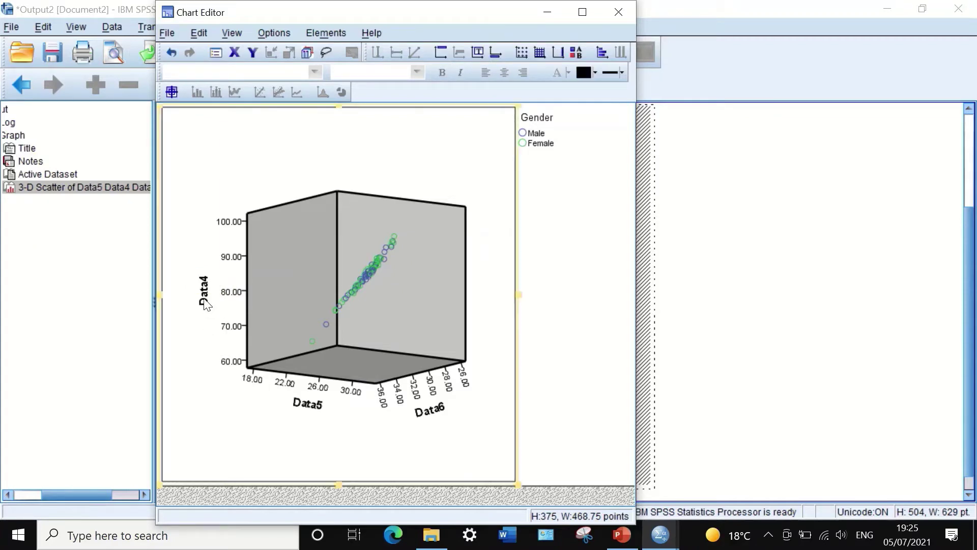
# Step: Set the Data4 axis title's preferred font size to 14 and its text colour to magenta (187, 63, 127)
pyautogui.doubleClick(205, 302)
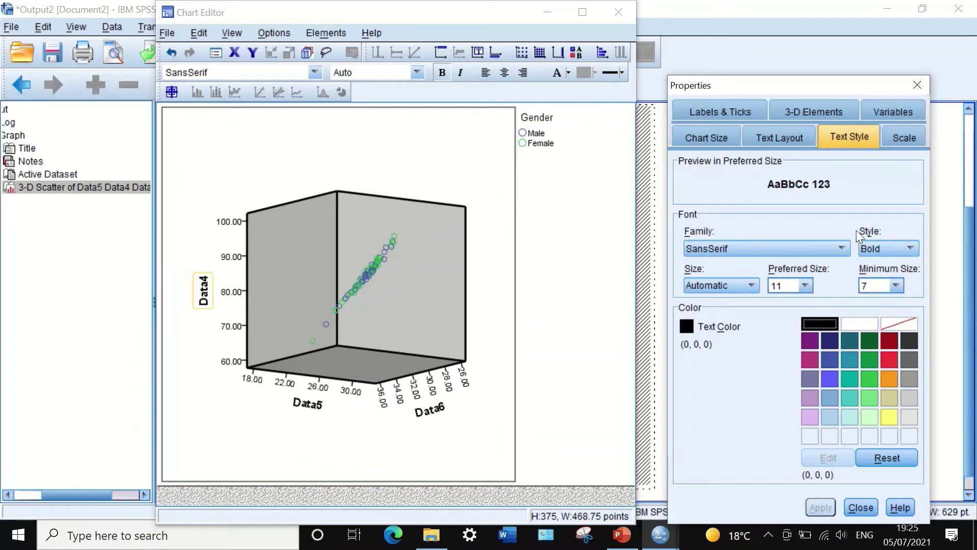
pyautogui.click(804, 285)
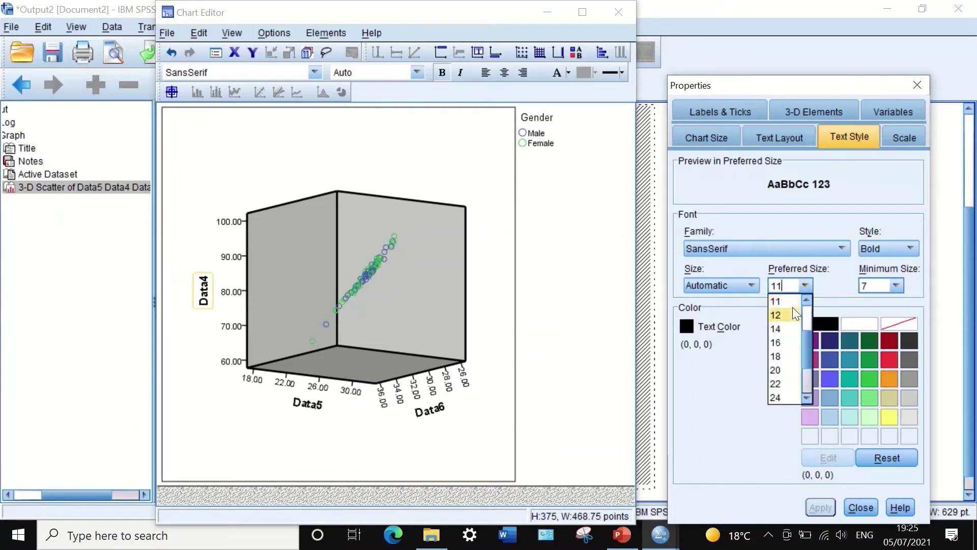
pyautogui.click(784, 328)
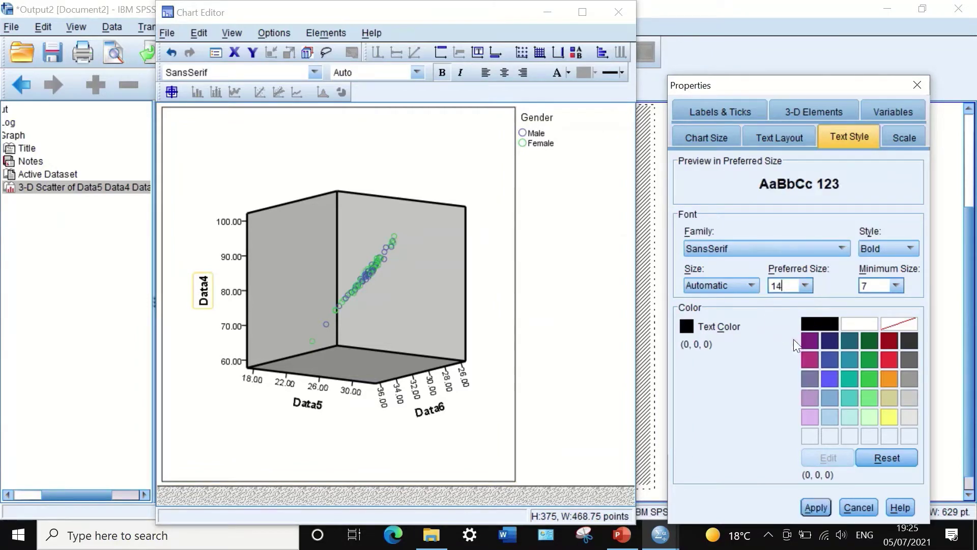
pyautogui.click(823, 502)
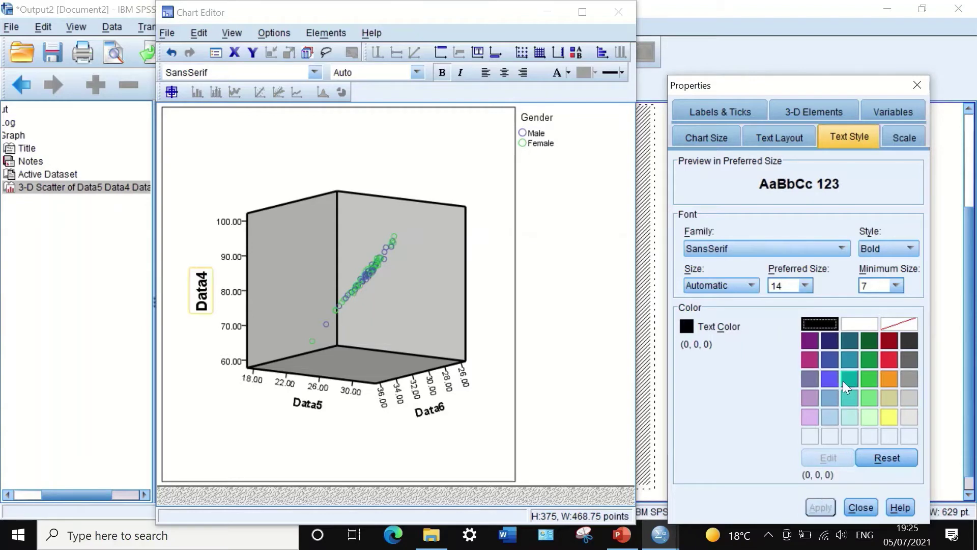
pyautogui.click(809, 360)
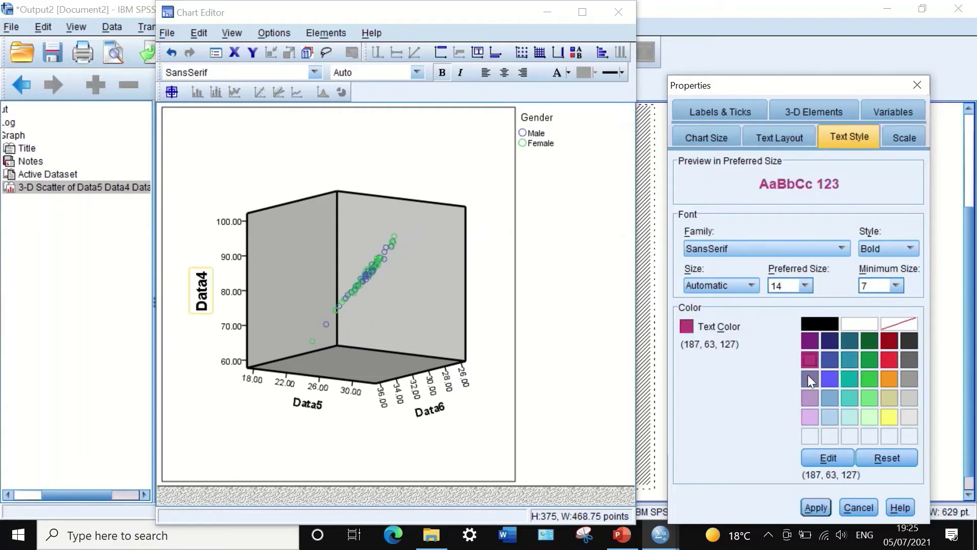
pyautogui.click(814, 503)
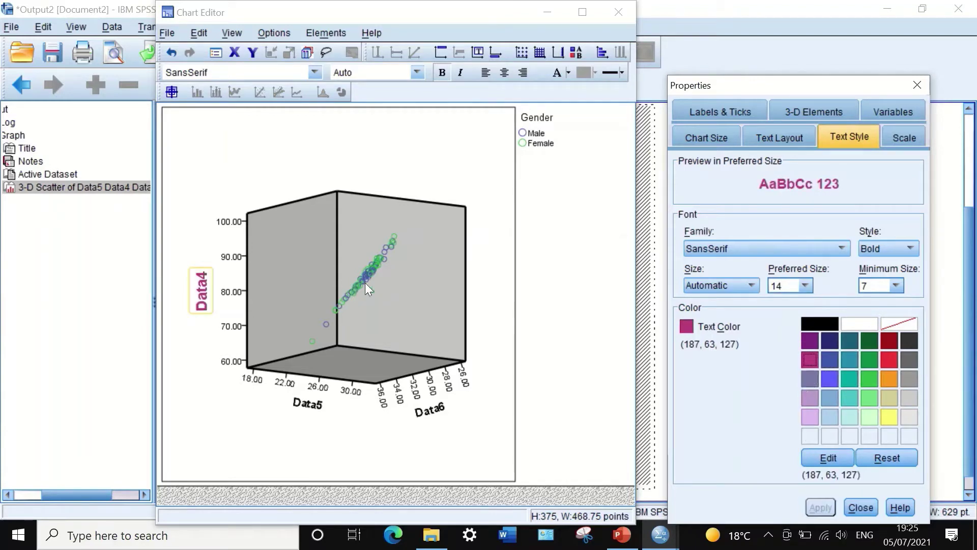
# Step: Format the Data5 axis title with magenta text (187, 63, 127) and a preferred font size of 14
pyautogui.click(312, 407)
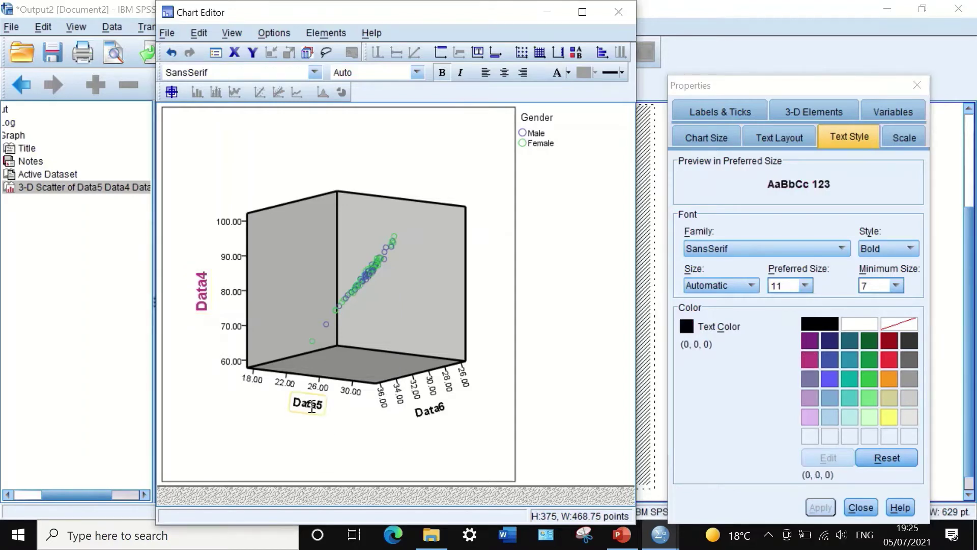
pyautogui.click(810, 360)
pyautogui.click(804, 286)
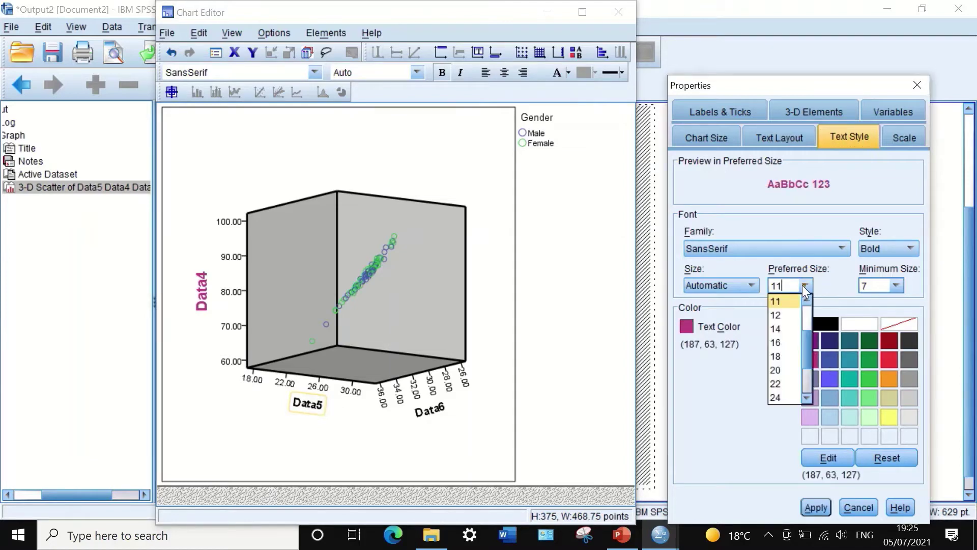
pyautogui.click(777, 328)
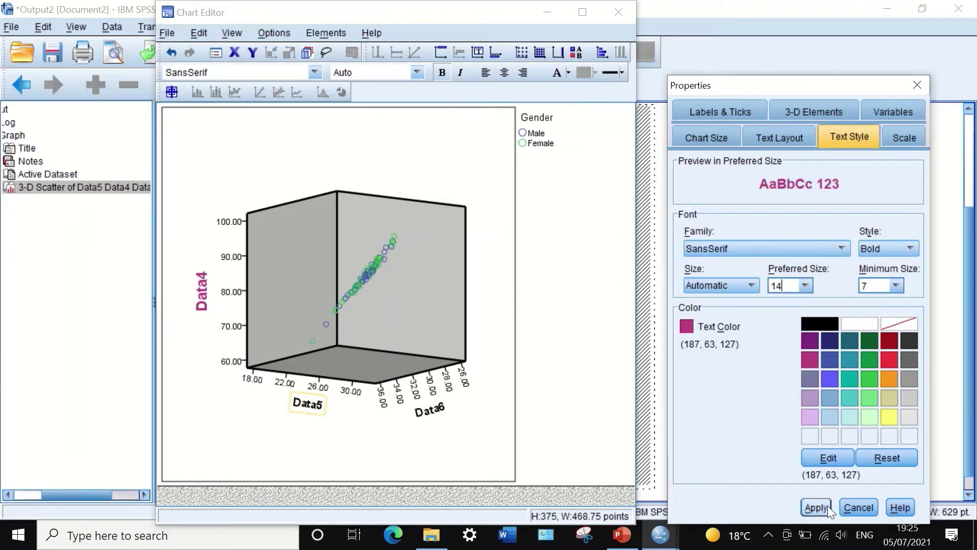
pyautogui.click(811, 506)
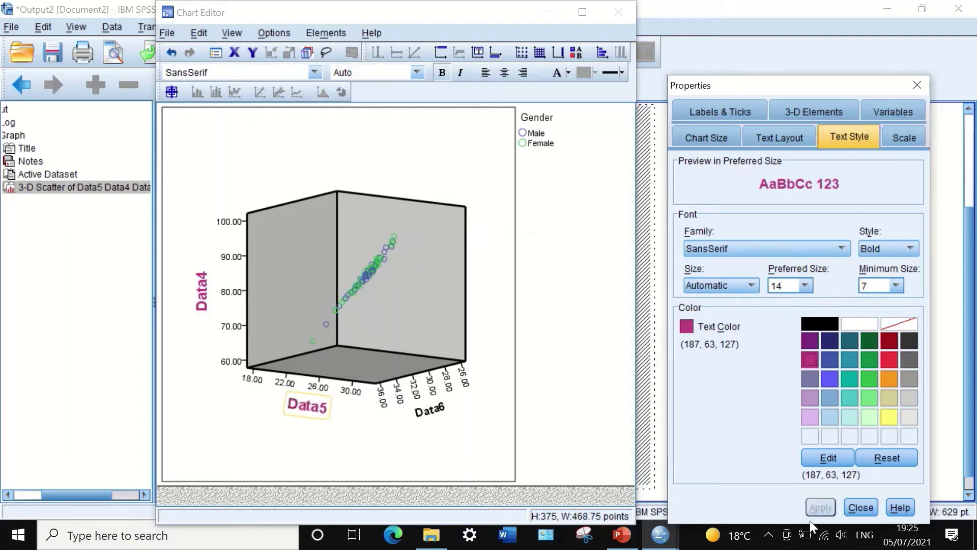
# Step: Give the Data6 axis title a preferred font size of 14 and magenta text (187, 63, 127), then close its properties
pyautogui.click(433, 412)
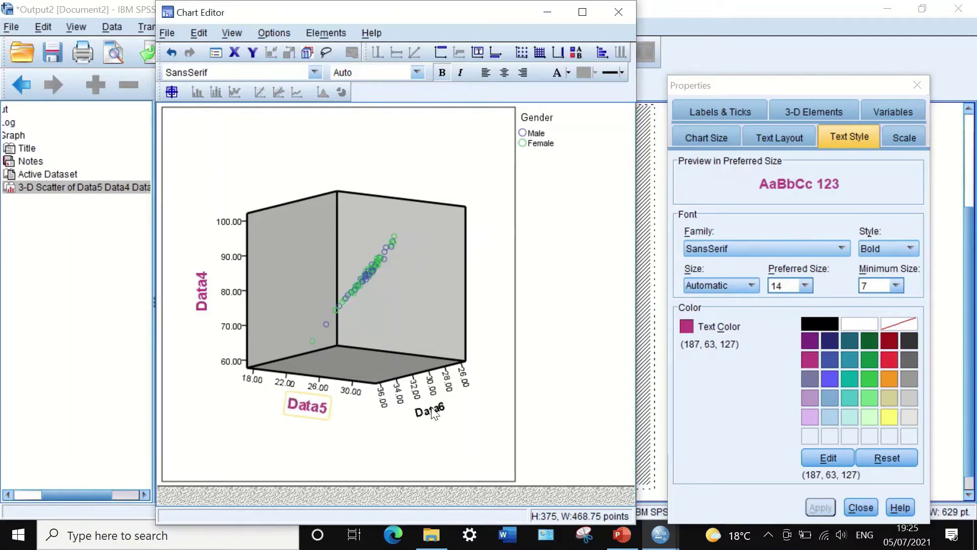
pyautogui.click(804, 286)
pyautogui.click(790, 342)
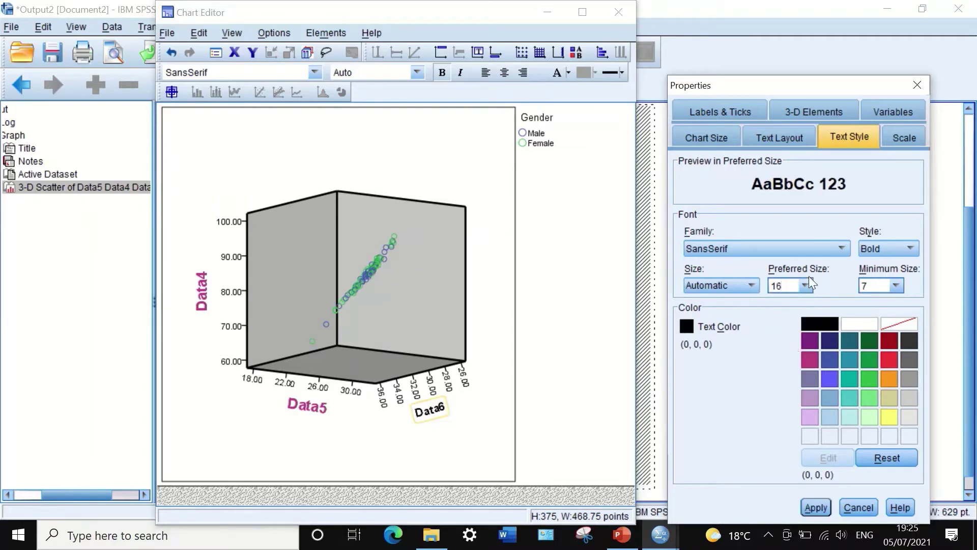
pyautogui.click(806, 283)
pyautogui.click(786, 330)
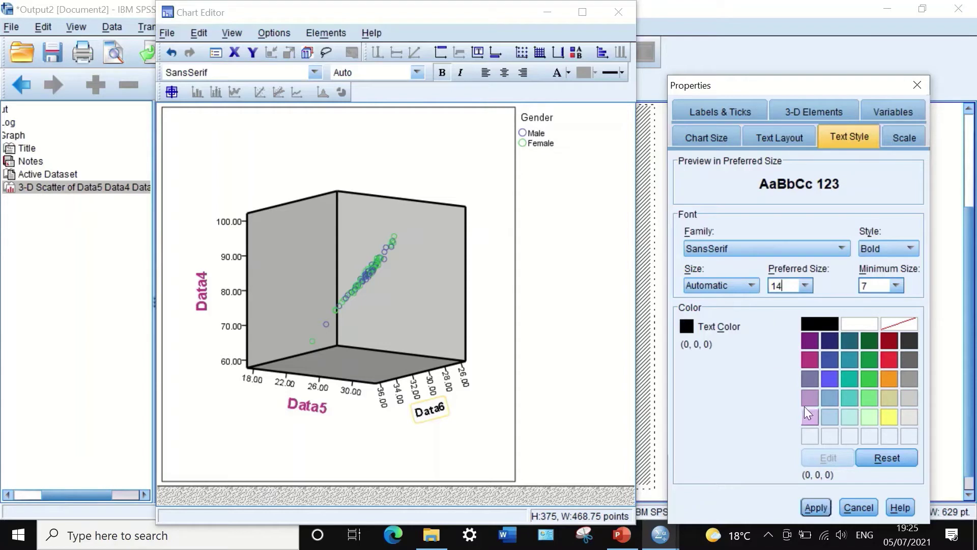
pyautogui.click(809, 359)
pyautogui.click(816, 508)
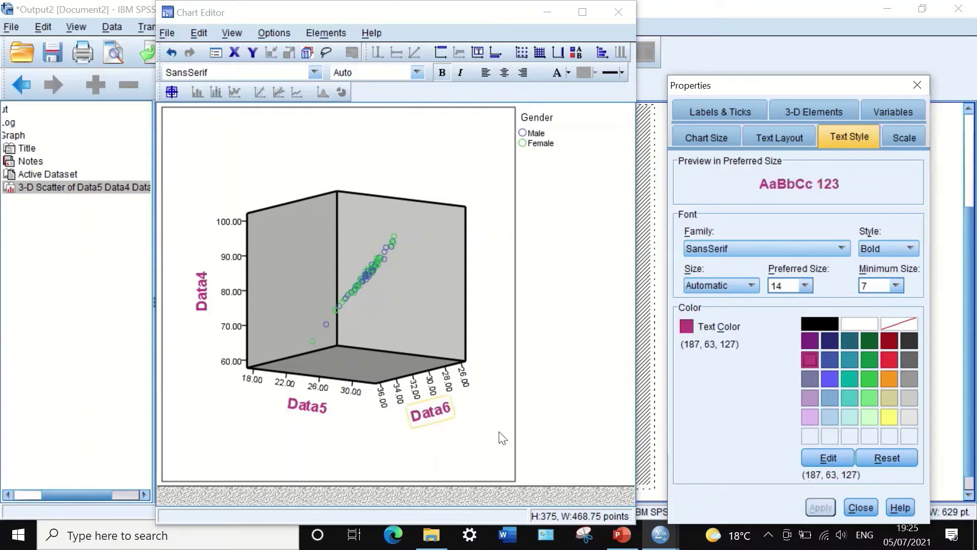
pyautogui.click(904, 139)
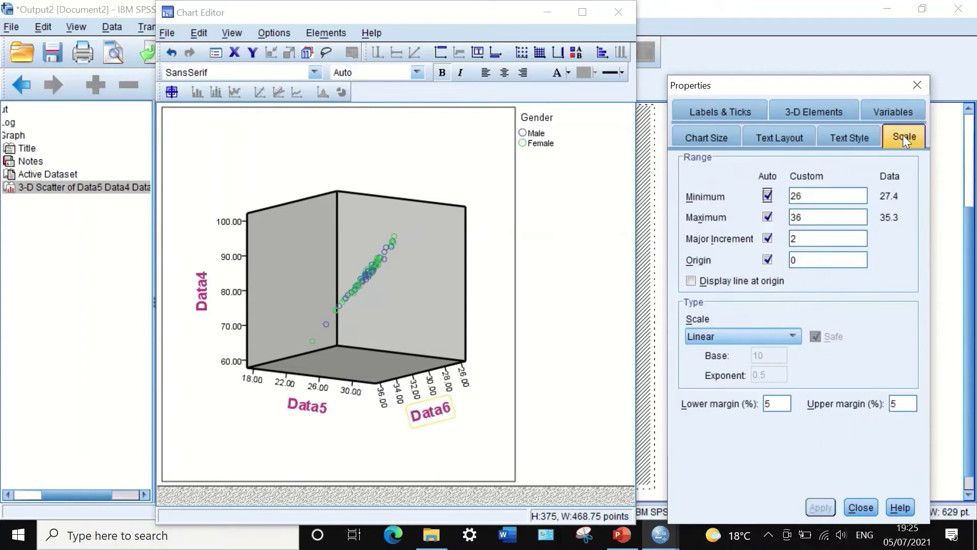
pyautogui.click(861, 507)
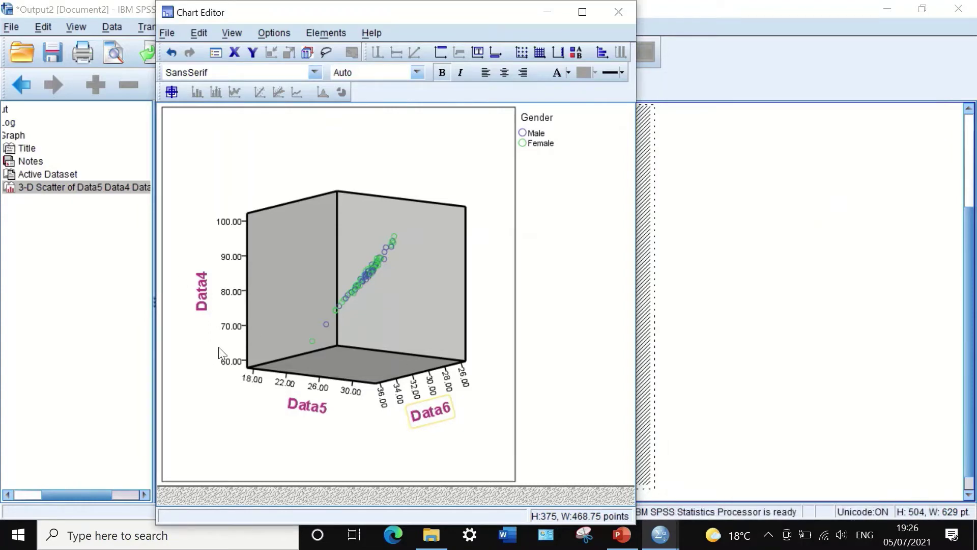
# Step: Set the number format of the Data4 axis labels to 0 decimal places
pyautogui.doubleClick(237, 258)
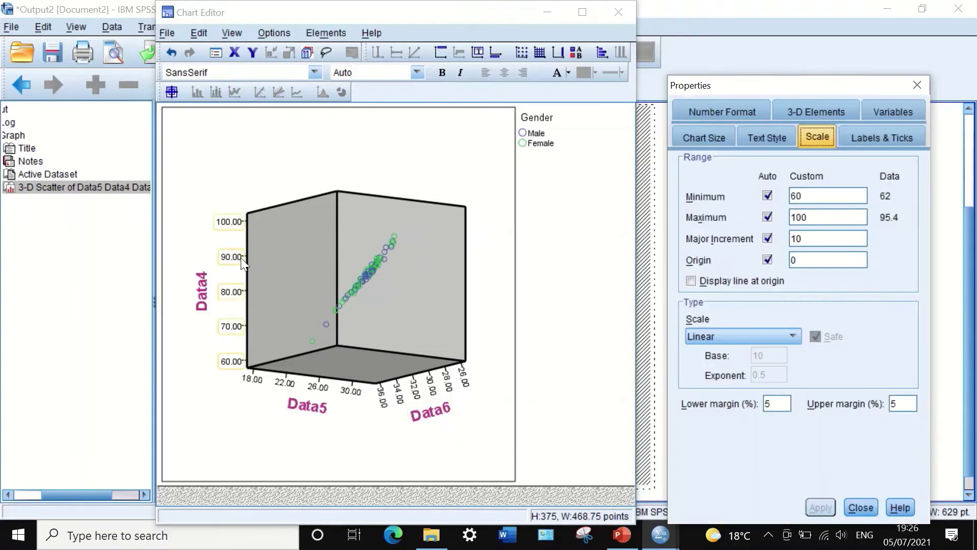
pyautogui.click(739, 115)
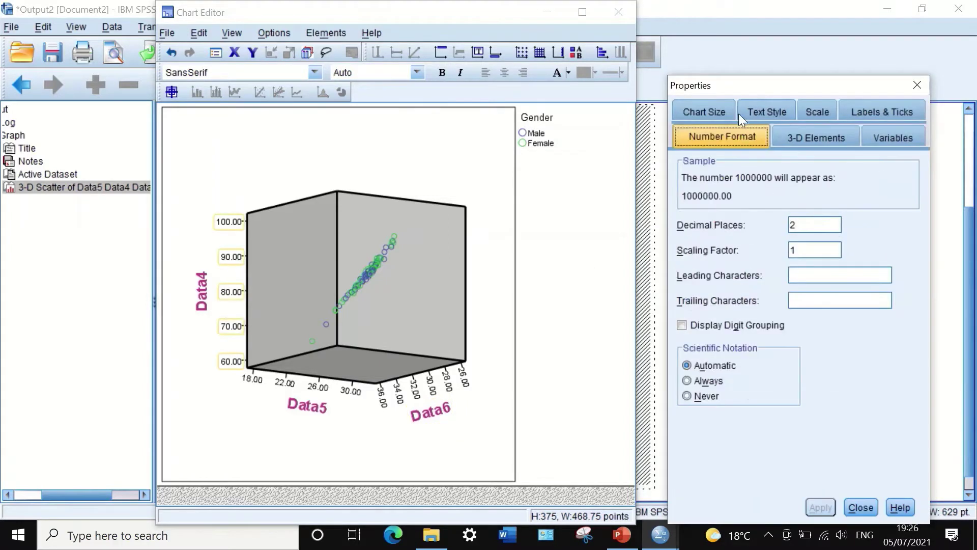
pyautogui.doubleClick(805, 224)
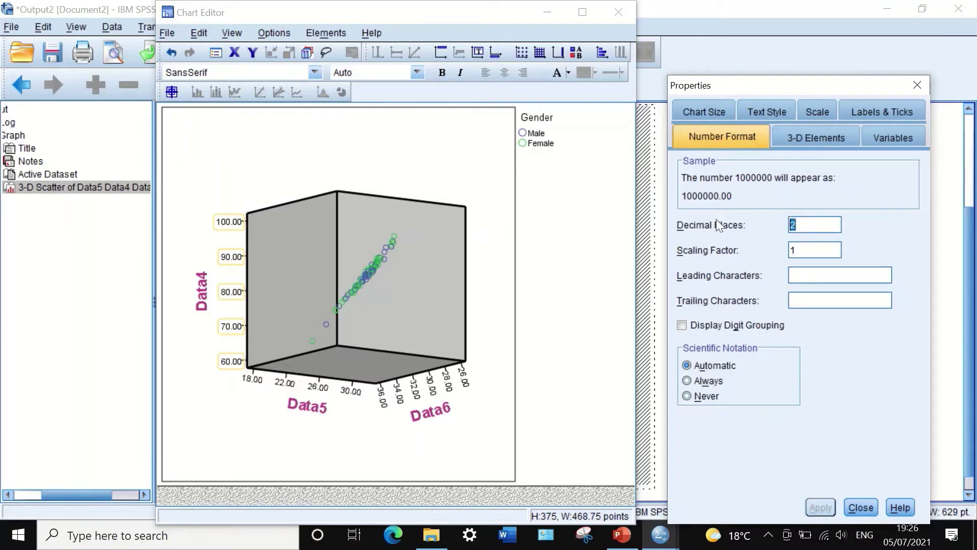
pyautogui.press('BackSpace')
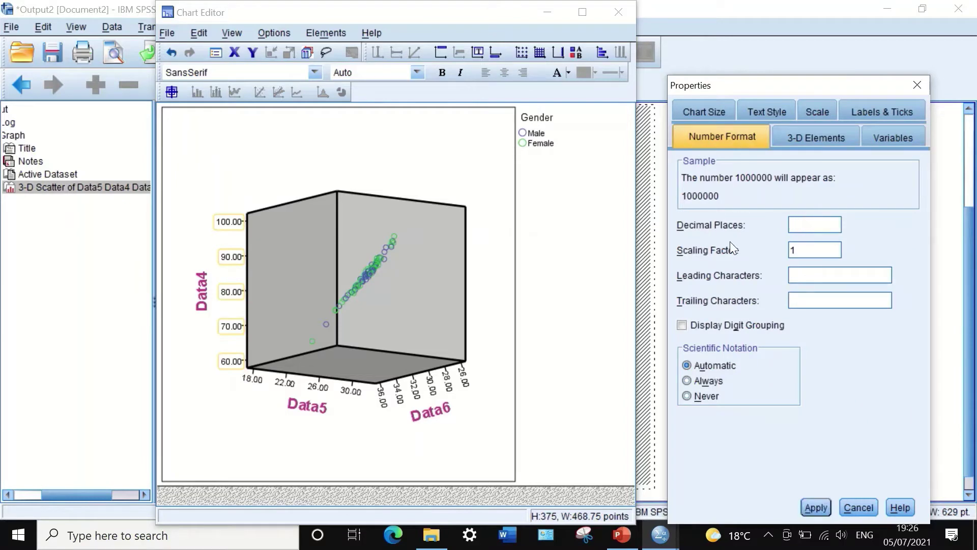
pyautogui.write('0')
pyautogui.click(825, 513)
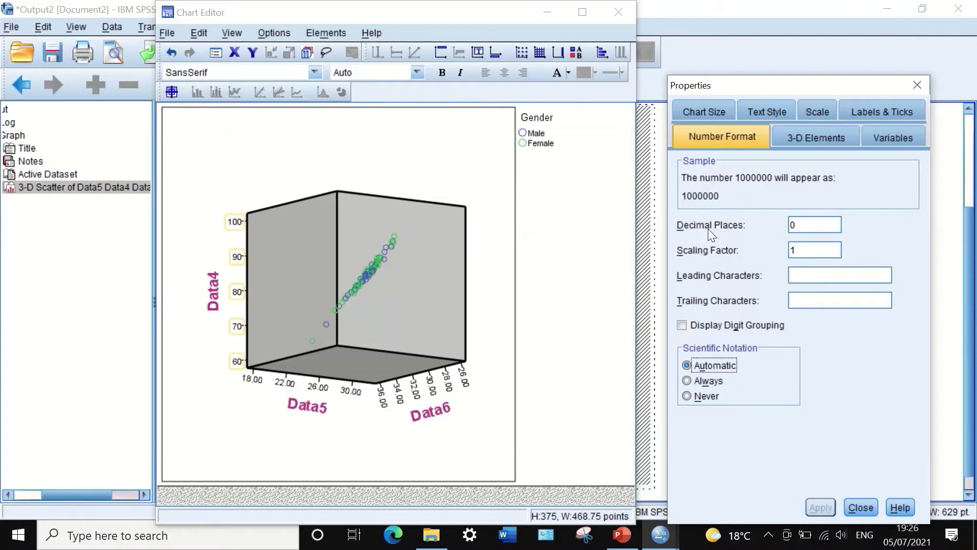
# Step: Set the major increment of the Data4 axis scale to 8 and apply it
pyautogui.click(818, 111)
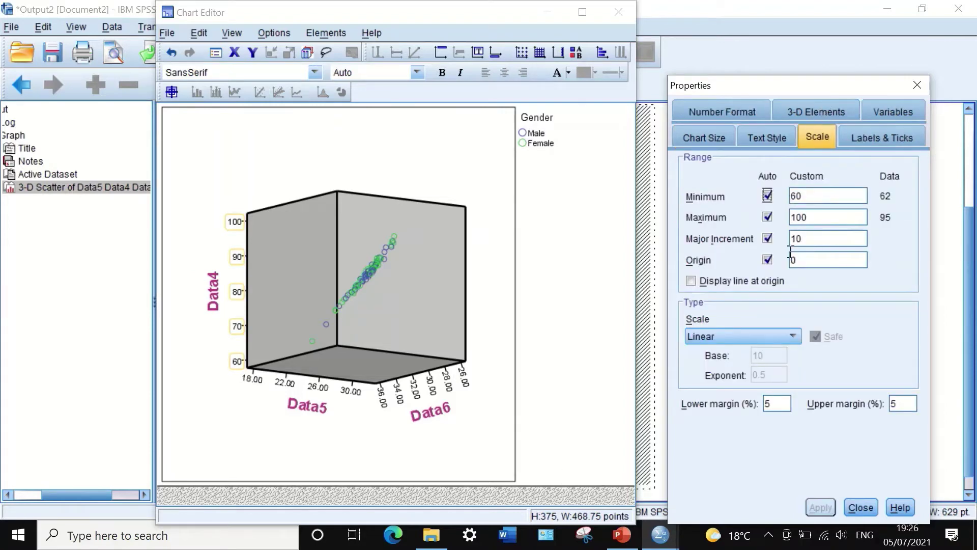
pyautogui.moveTo(810, 238); pyautogui.dragTo(789, 237)
pyautogui.press('BackSpace')
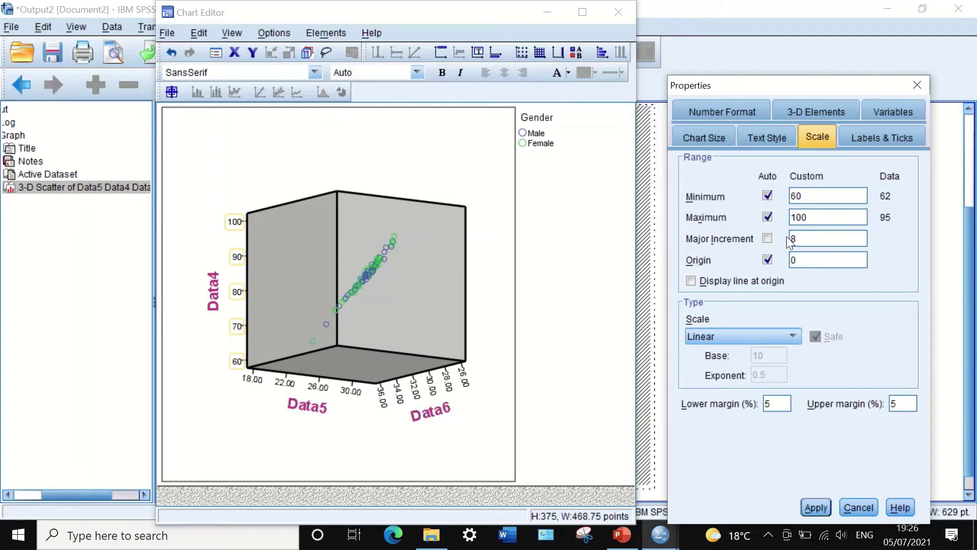
pyautogui.click(813, 506)
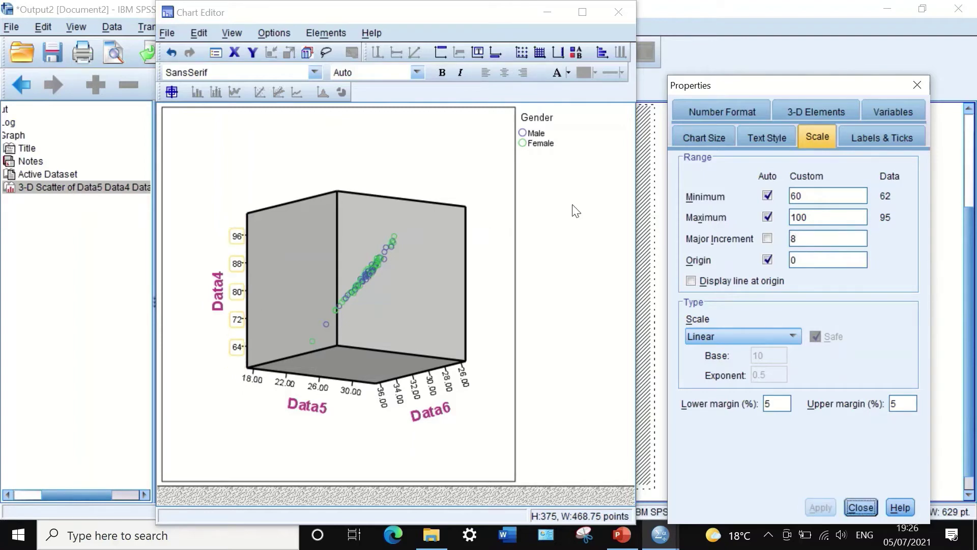
# Step: Try a major increment of 15 on the Data4 axis scale and apply it
pyautogui.moveTo(804, 238); pyautogui.dragTo(789, 238)
pyautogui.write('15')
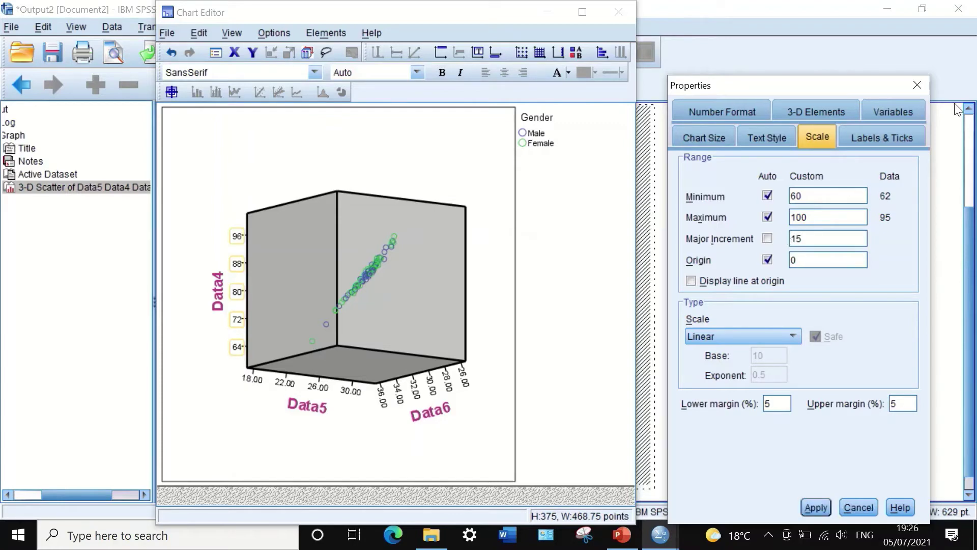
pyautogui.click(817, 508)
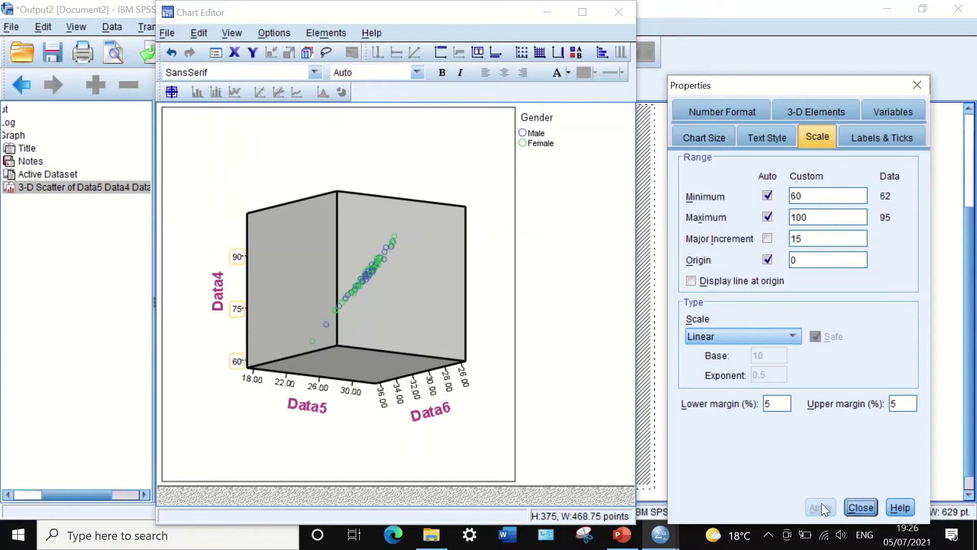
# Step: Set the major increment of the Data4 axis scale to 10 and apply it
pyautogui.doubleClick(791, 238)
pyautogui.write('1')
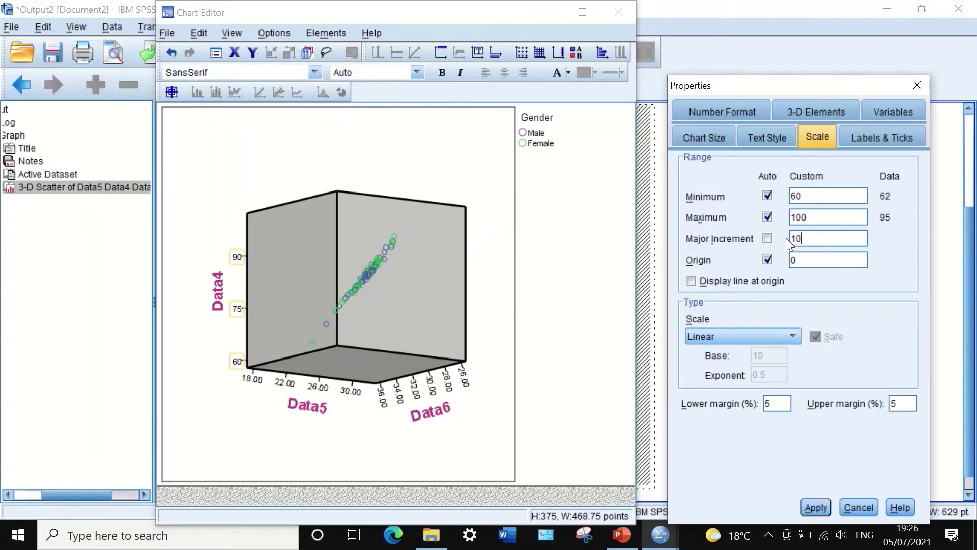
pyautogui.press('Return')
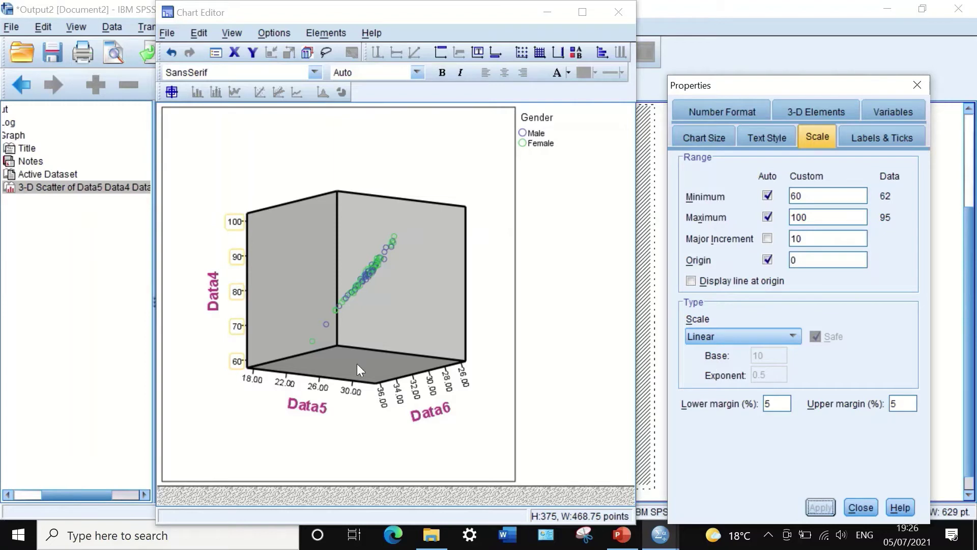
# Step: Set the number format of the Data5 axis labels to 0 decimal places, then check the axis scale settings
pyautogui.click(345, 392)
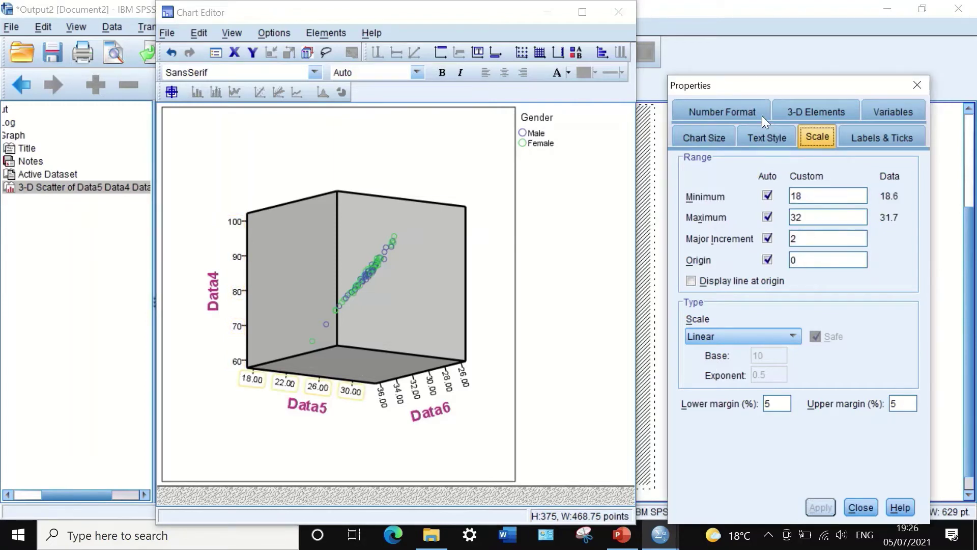
pyautogui.click(721, 107)
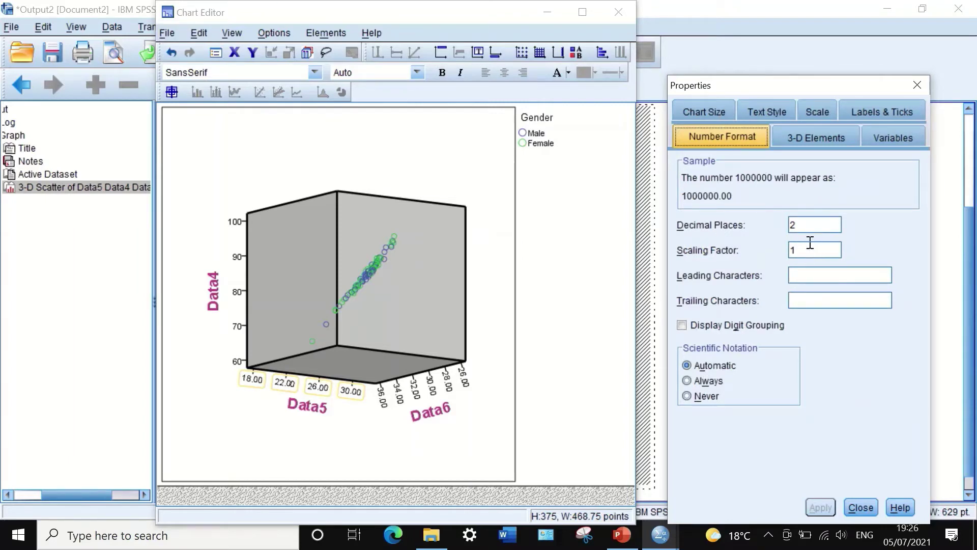
pyautogui.doubleClick(804, 225)
pyautogui.write('0')
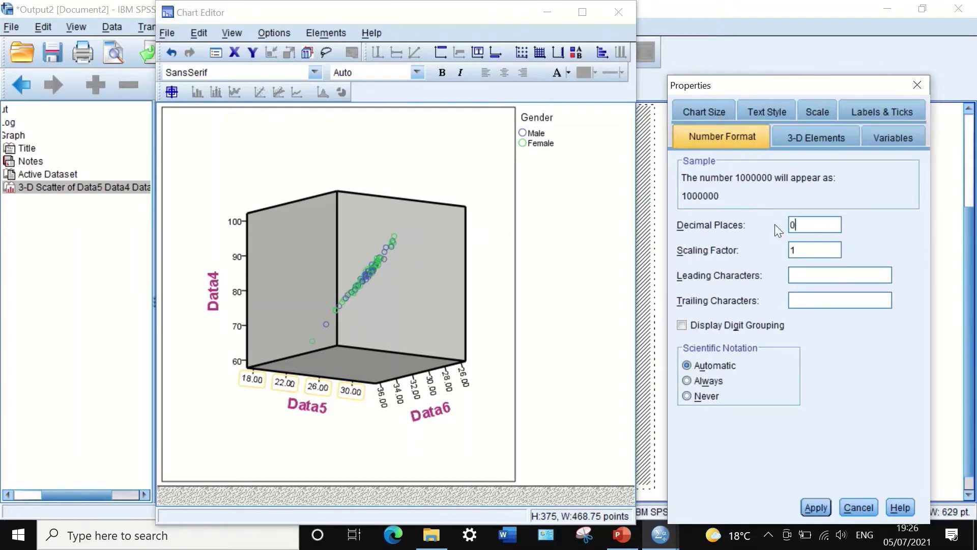
pyautogui.click(816, 507)
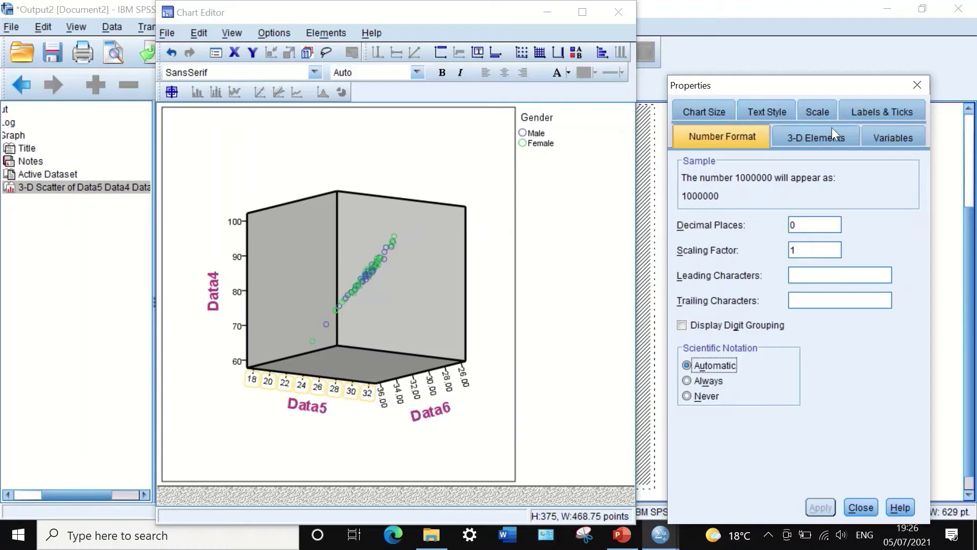
pyautogui.click(817, 113)
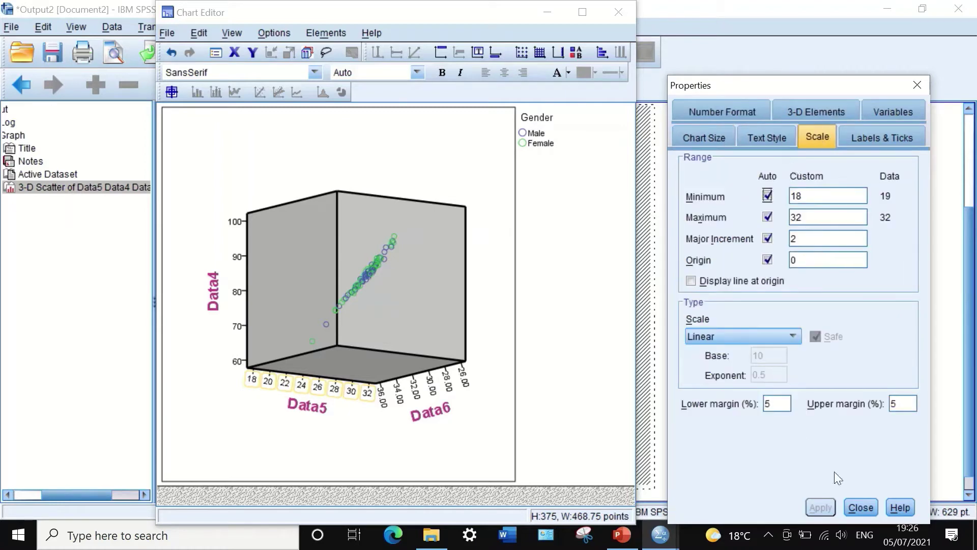
# Step: Set the number format of the Data6 axis labels to 0 decimal places, then check the axis scale settings
pyautogui.click(450, 381)
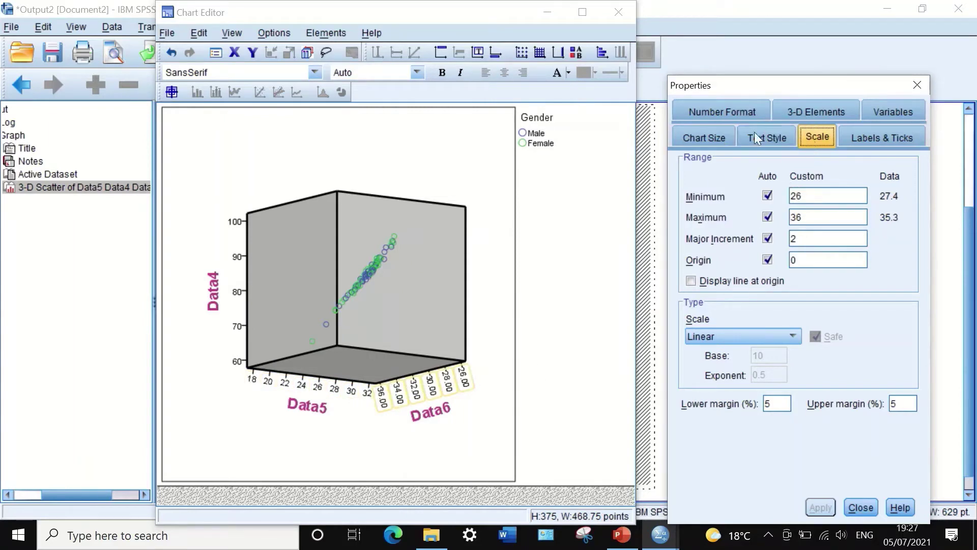
pyautogui.click(749, 112)
pyautogui.doubleClick(802, 224)
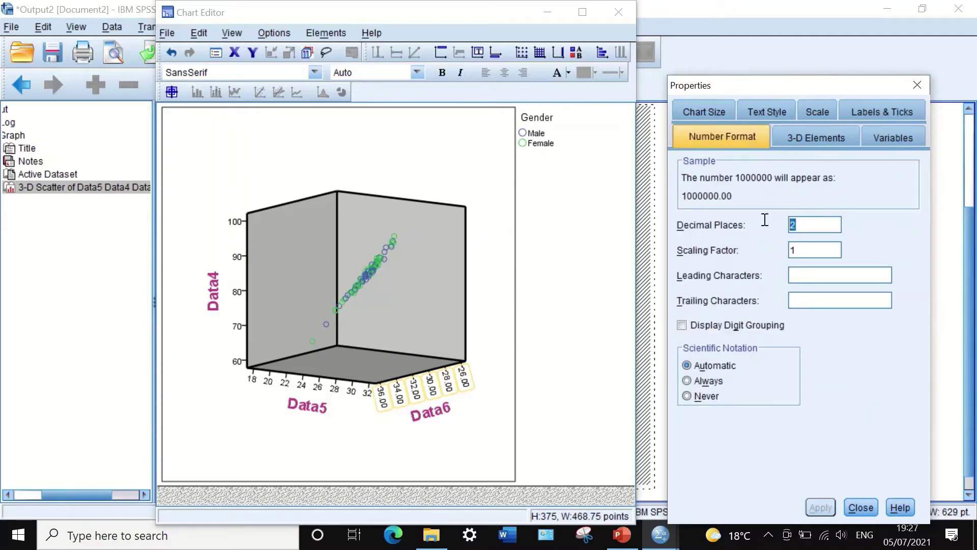
pyautogui.write('0')
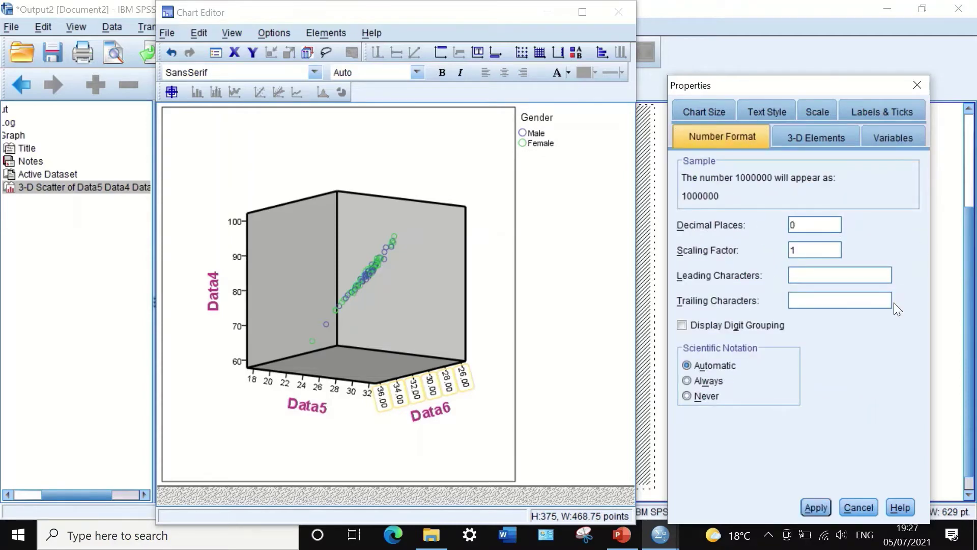
pyautogui.click(813, 507)
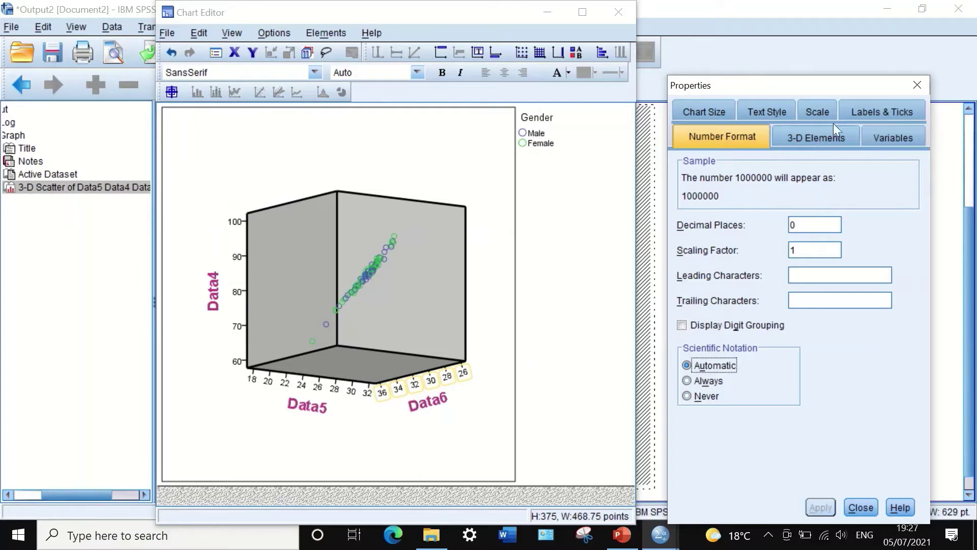
pyautogui.click(810, 111)
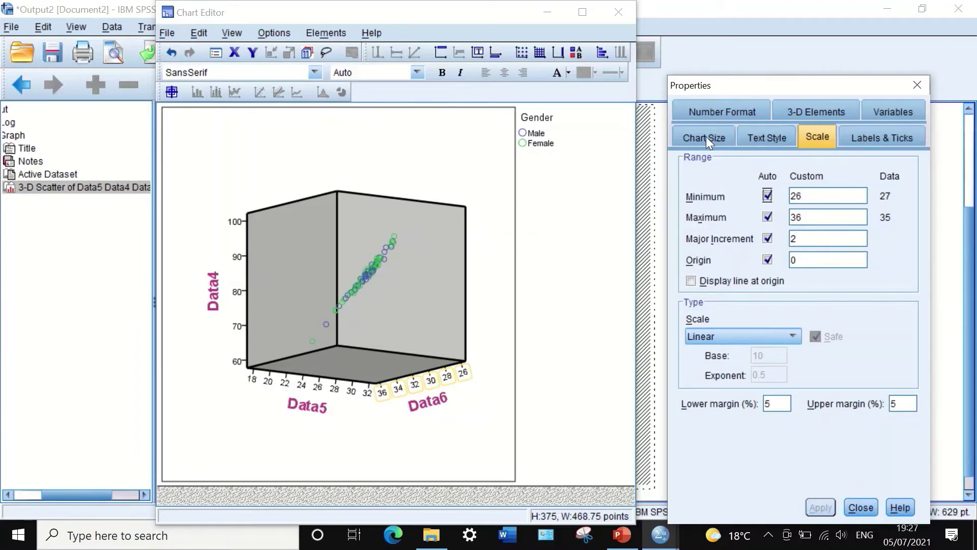
# Step: Color the Data6 axis number labels red (239, 51, 56), apply the change and close the properties
pyautogui.click(771, 136)
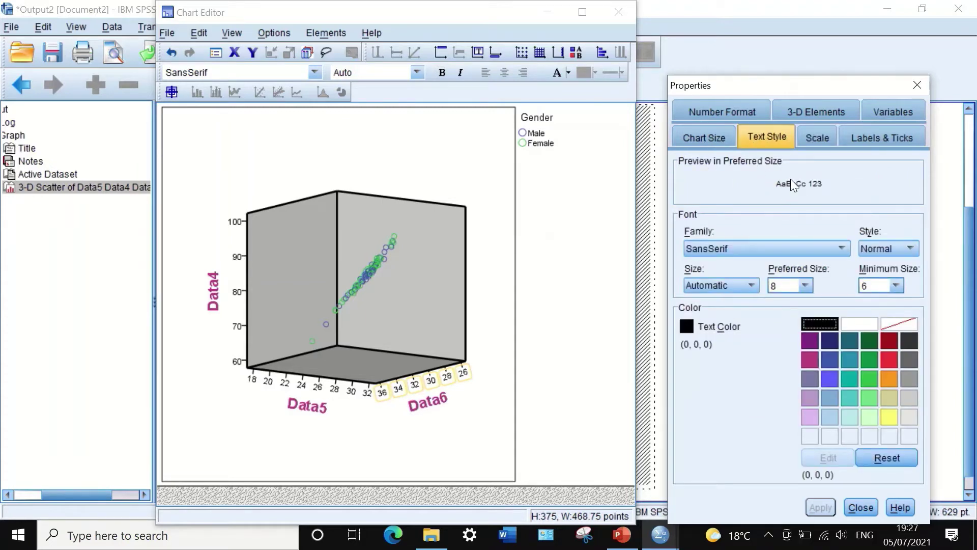
pyautogui.click(888, 359)
pyautogui.click(829, 504)
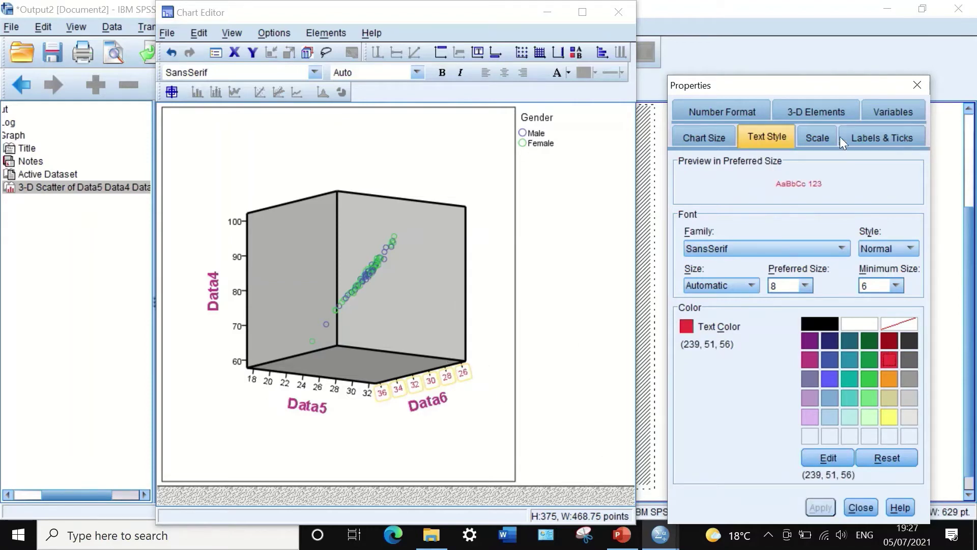
pyautogui.click(855, 508)
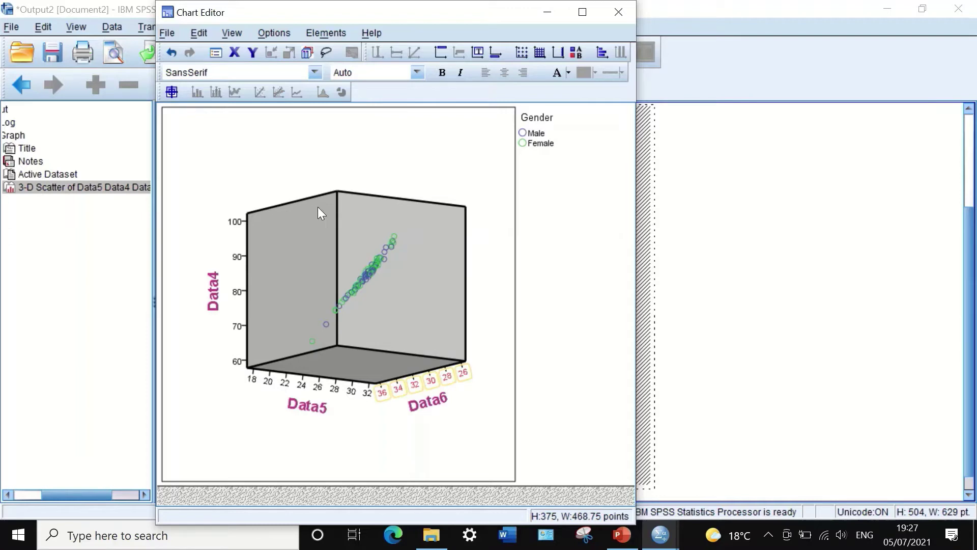
# Step: Rotate the 3-D scatterplot to a horizontal angle of about 244, then close the 3-D rotation settings
pyautogui.doubleClick(301, 165)
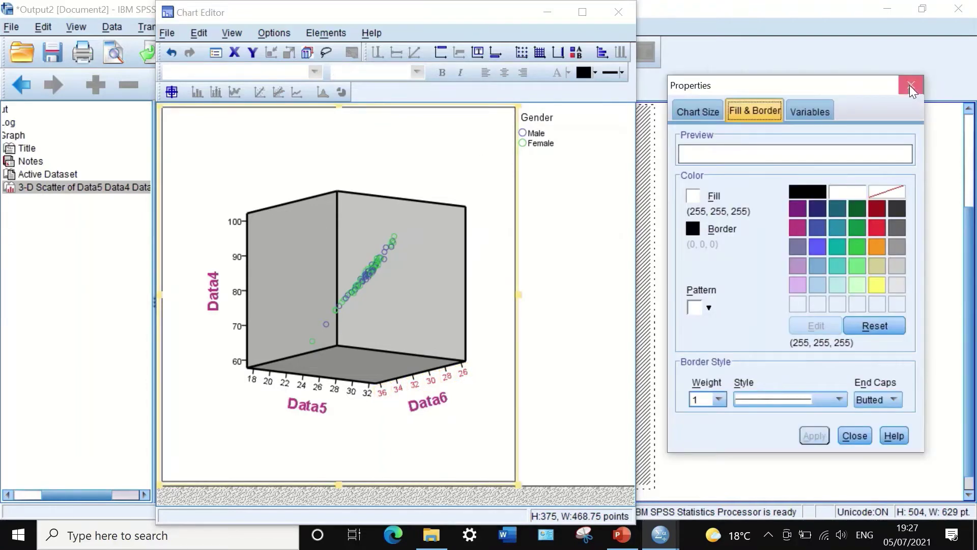
pyautogui.click(911, 86)
pyautogui.rightClick(395, 145)
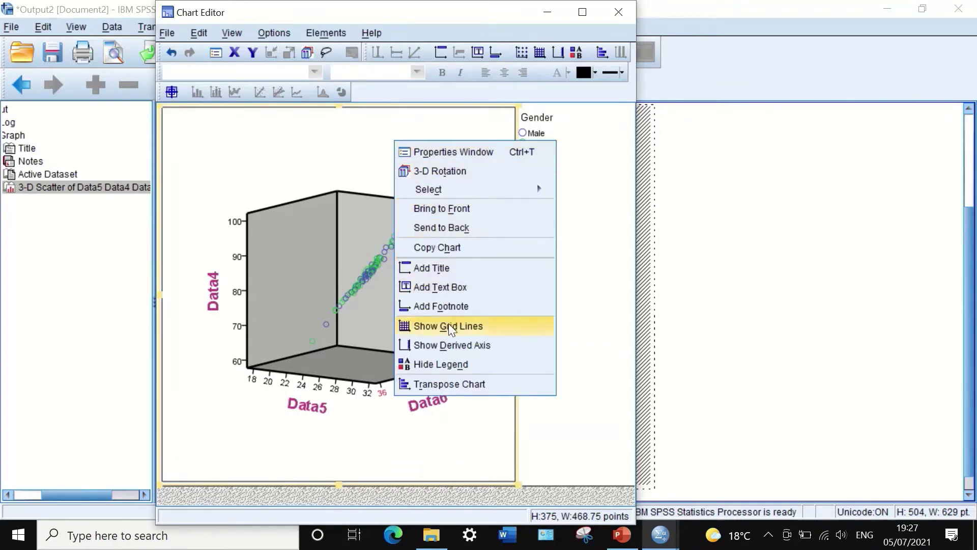
pyautogui.click(422, 170)
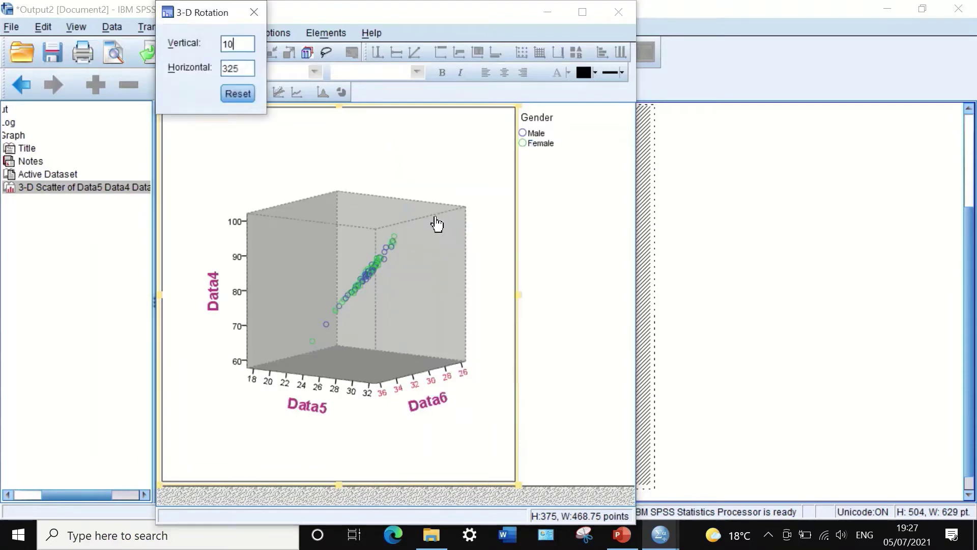
pyautogui.moveTo(364, 299); pyautogui.dragTo(254, 295)
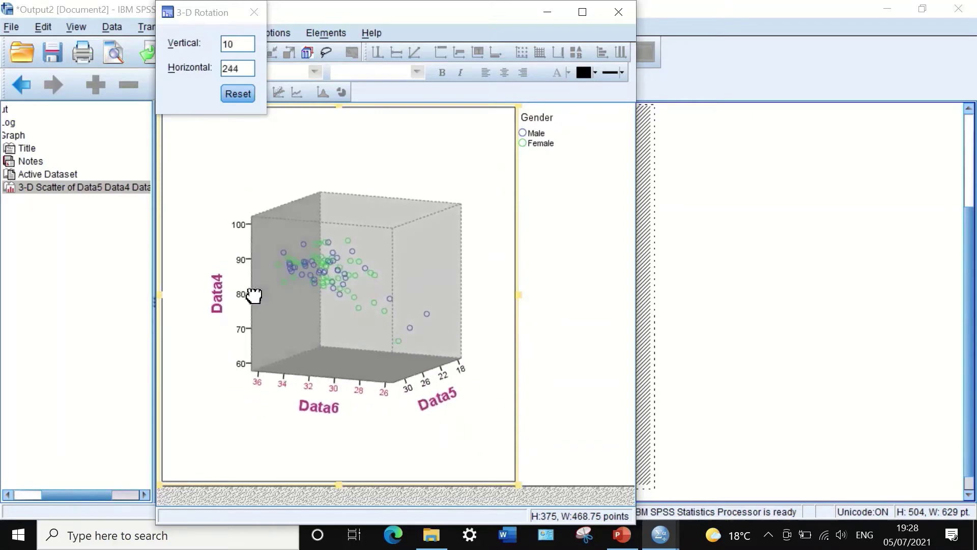
pyautogui.click(247, 11)
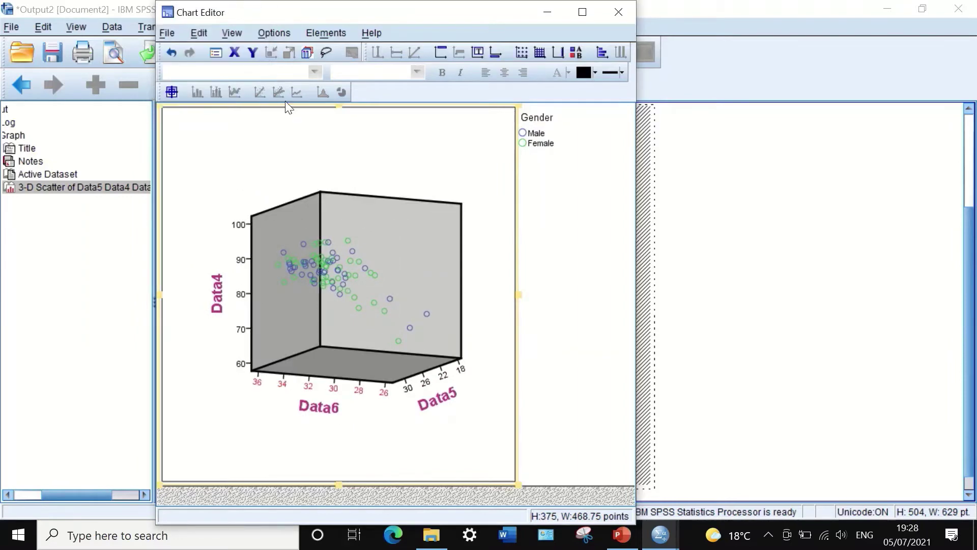
# Step: Bring up the commands available for the rotated 3-D scatterplot
pyautogui.rightClick(313, 141)
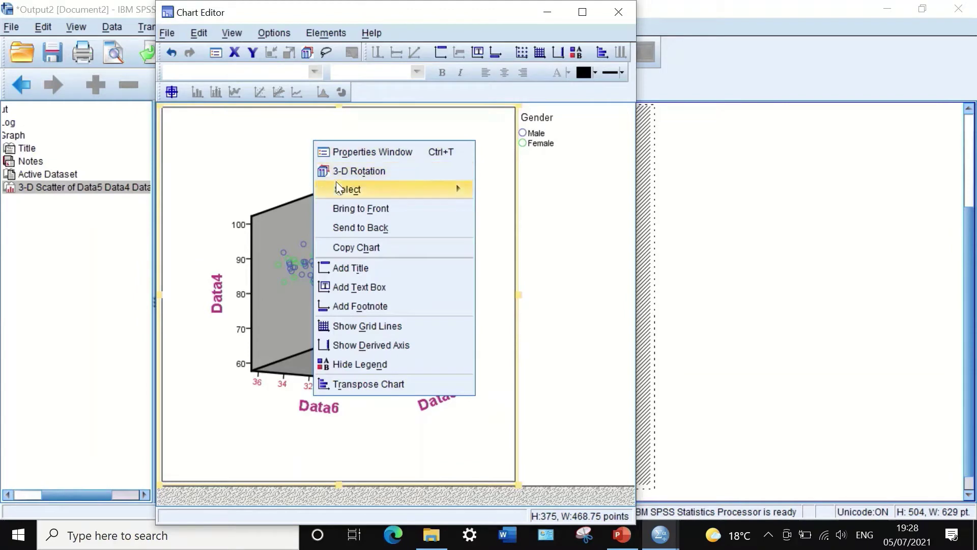
# Step: Add a title reading "Correlation" to the 3-D scatter chart
pyautogui.click(337, 272)
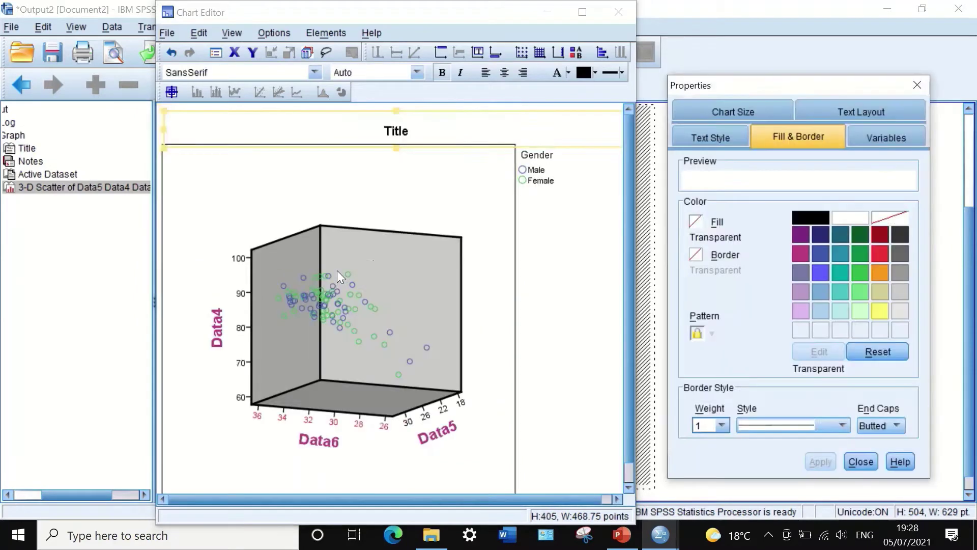
pyautogui.moveTo(428, 124); pyautogui.dragTo(362, 120)
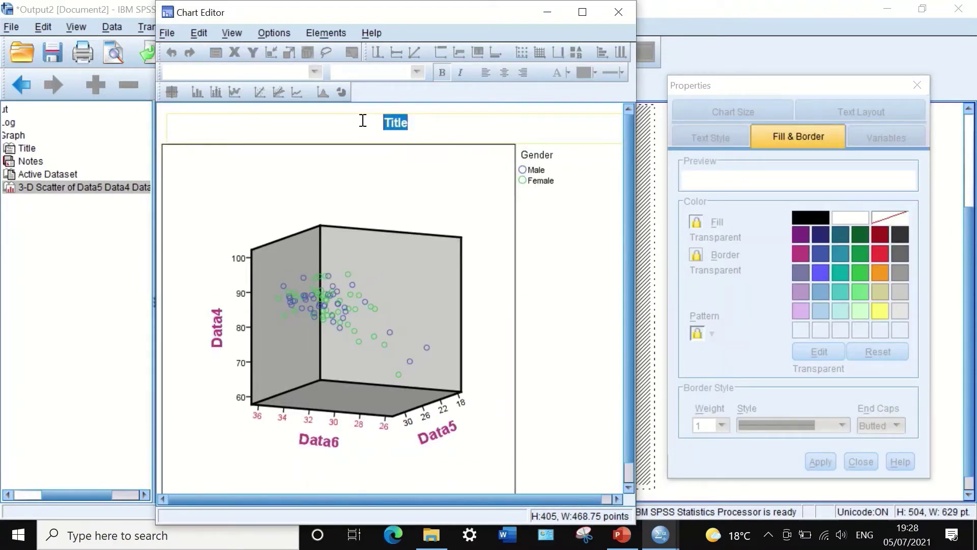
pyautogui.write('correlation')
pyautogui.click(376, 123)
pyautogui.press('BackSpace')
pyautogui.press('BackSpace')
pyautogui.write('Co')
pyautogui.click(431, 149)
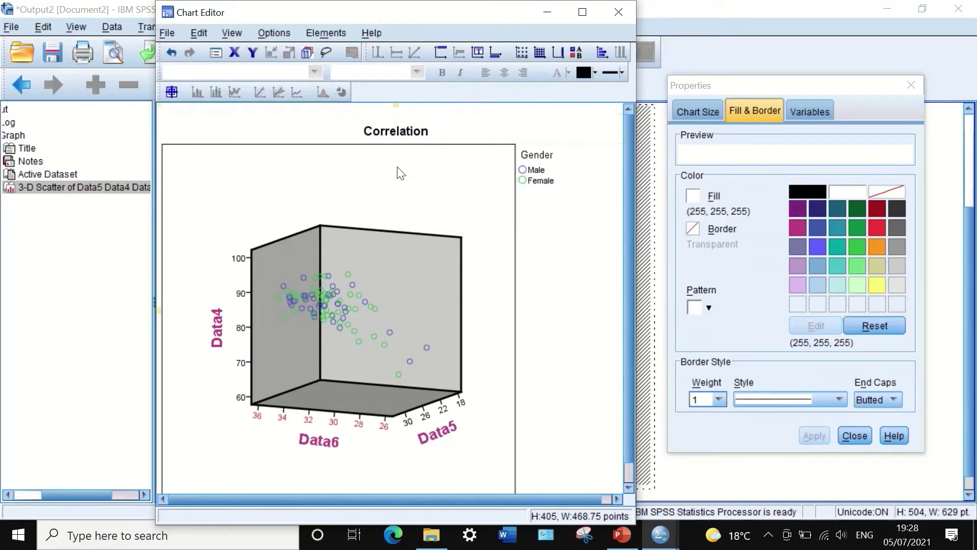
# Step: Add a footnote to the 3-D scatter chart
pyautogui.click(379, 167)
pyautogui.rightClick(377, 161)
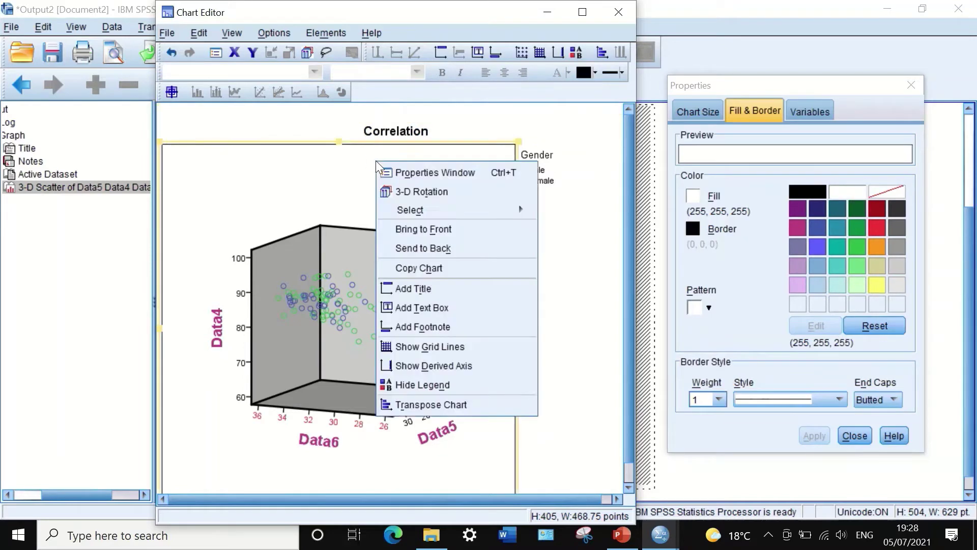
pyautogui.click(421, 329)
pyautogui.moveTo(422, 478); pyautogui.dragTo(370, 477)
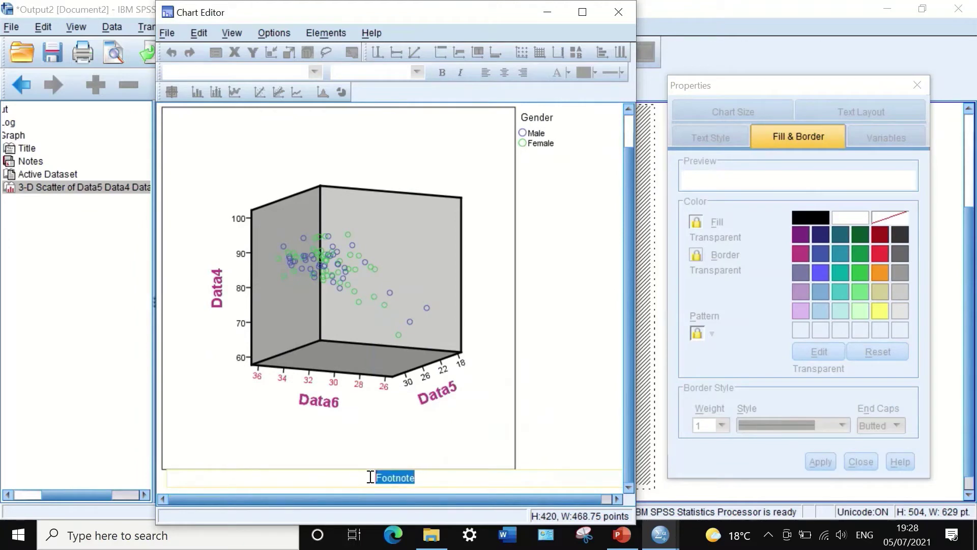
pyautogui.click(388, 463)
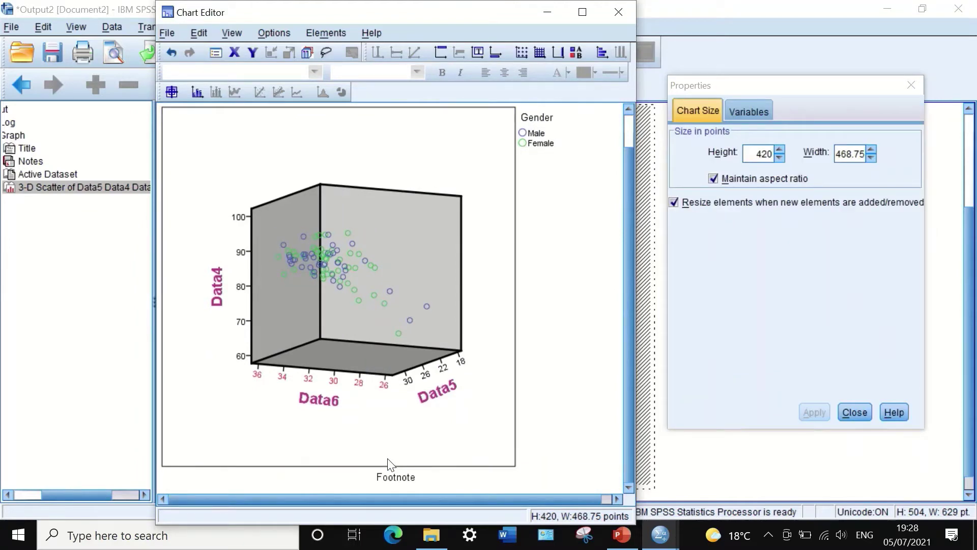
# Step: Replace the footnote's placeholder text with "Figure1"
pyautogui.click(406, 481)
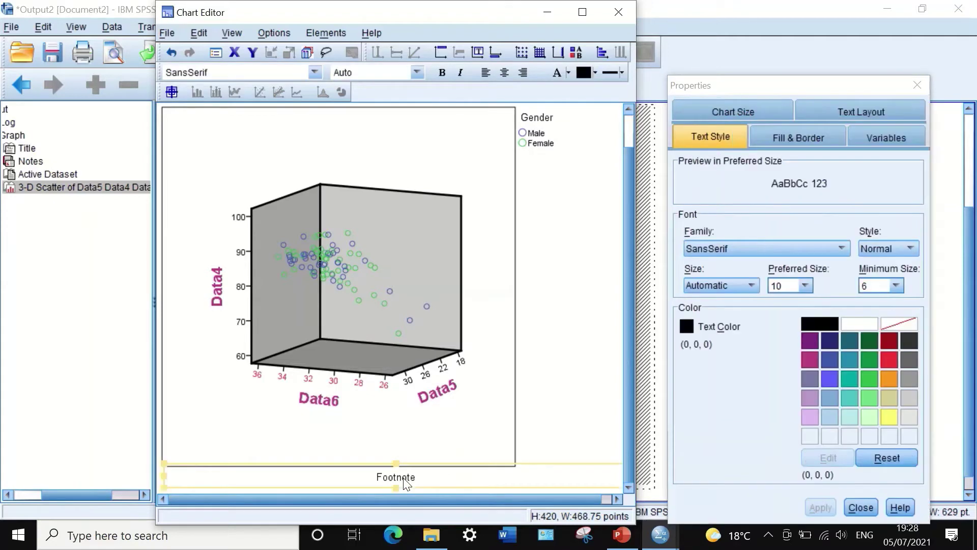
pyautogui.click(383, 474)
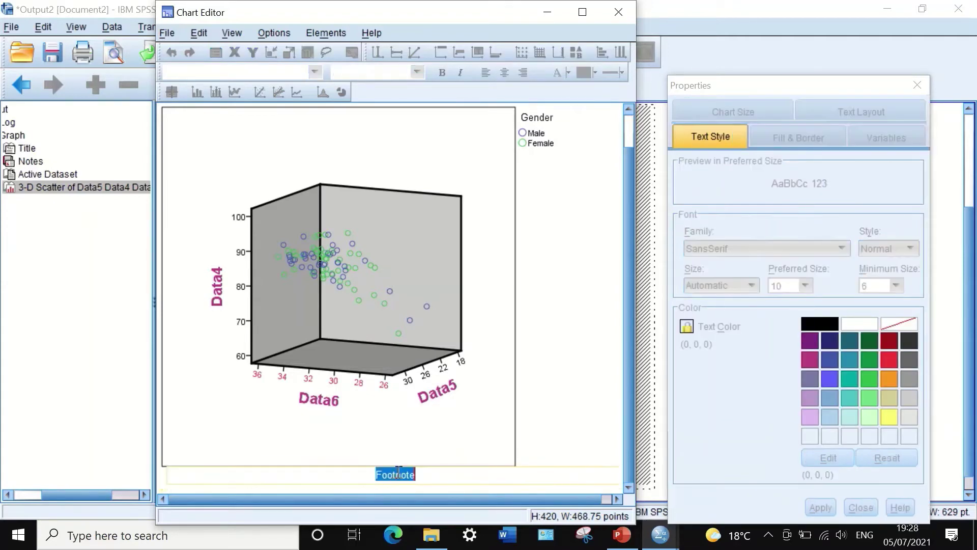
pyautogui.press('Escape')
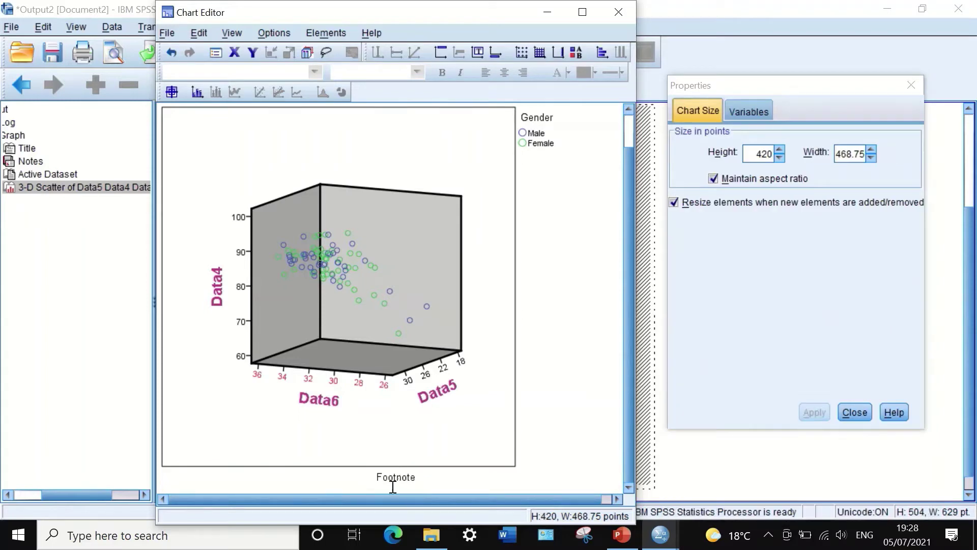
pyautogui.click(394, 483)
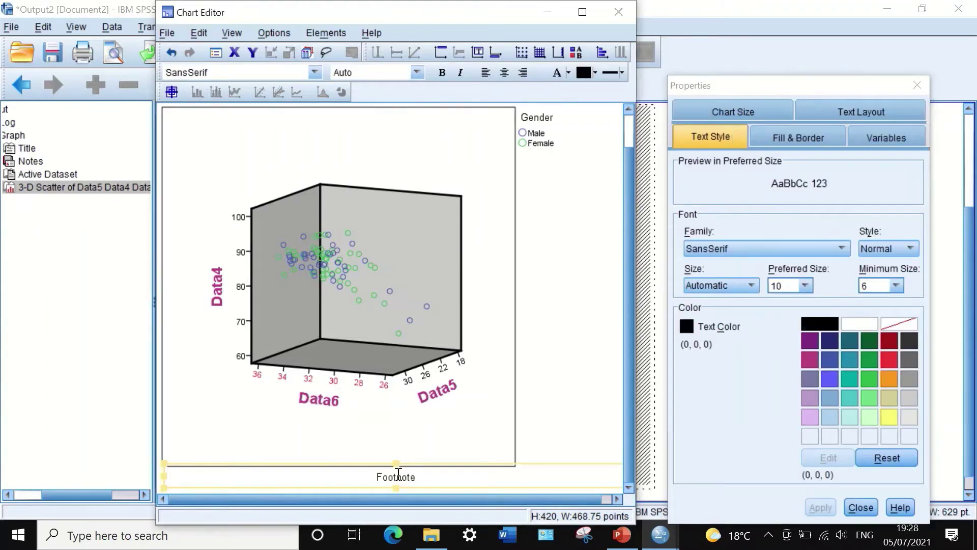
pyautogui.doubleClick(415, 474)
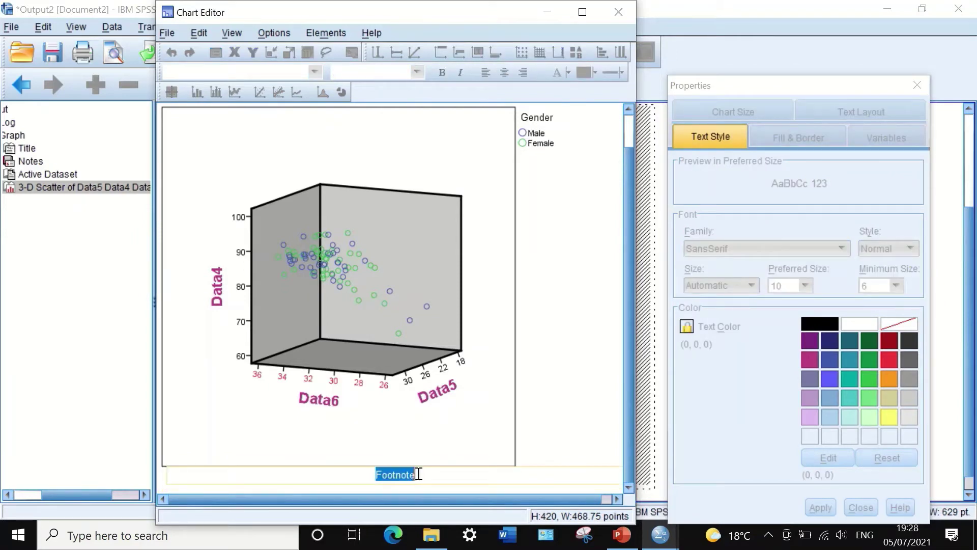
pyautogui.press('BackSpace')
pyautogui.write('Figure1')
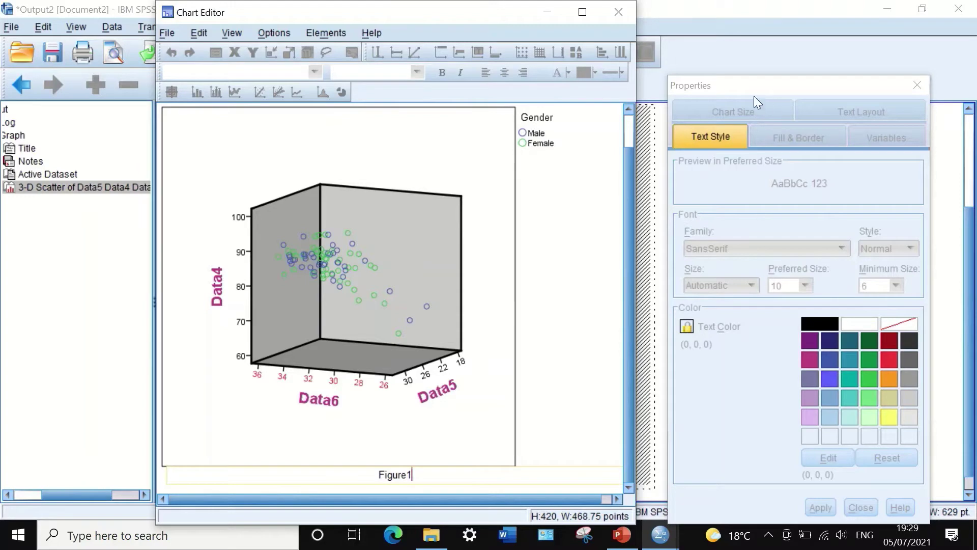
pyautogui.click(402, 149)
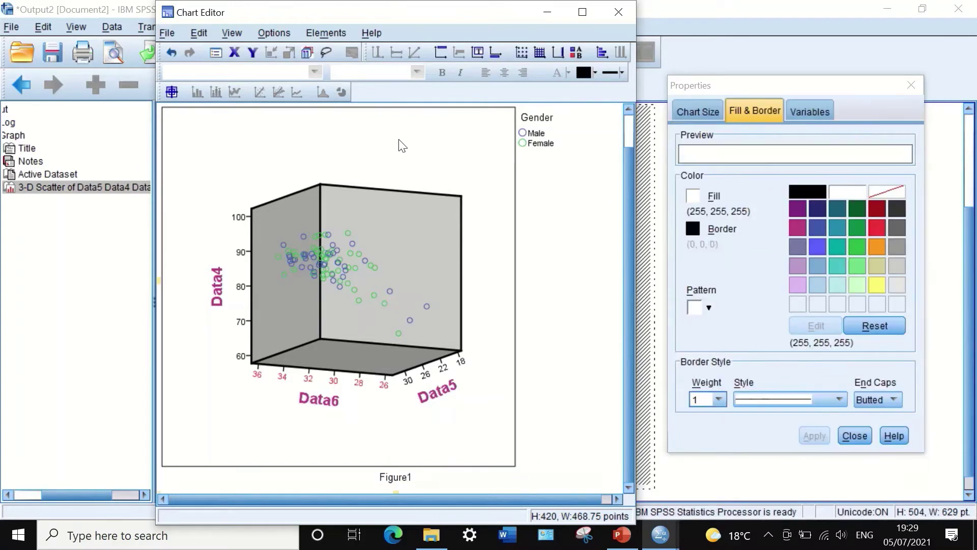
# Step: Hide the chart's Gender legend and show it again
pyautogui.rightClick(403, 146)
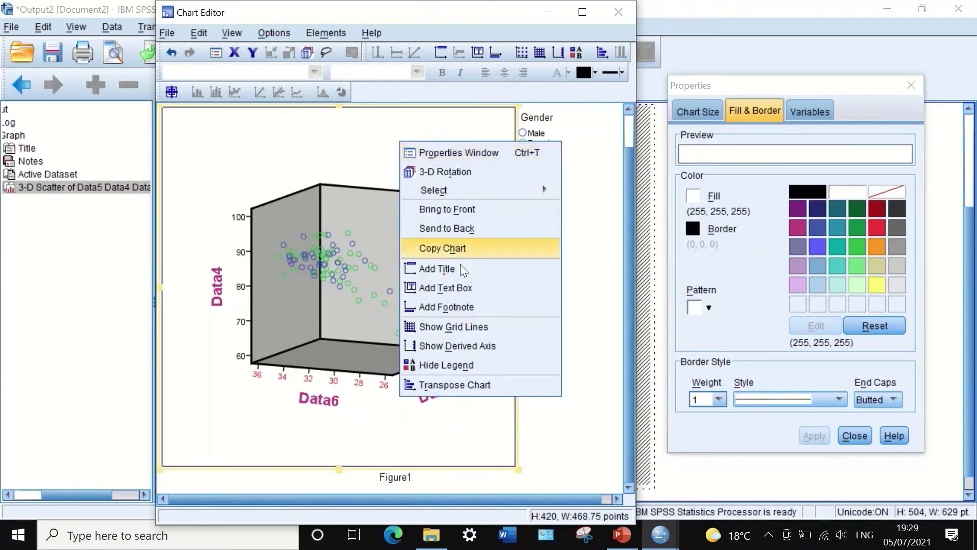
pyautogui.click(464, 365)
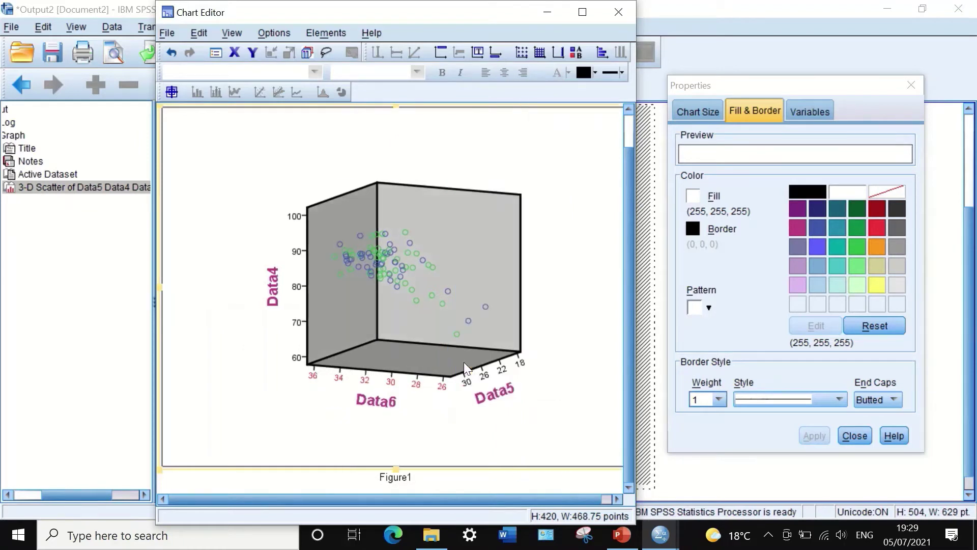
pyautogui.rightClick(437, 149)
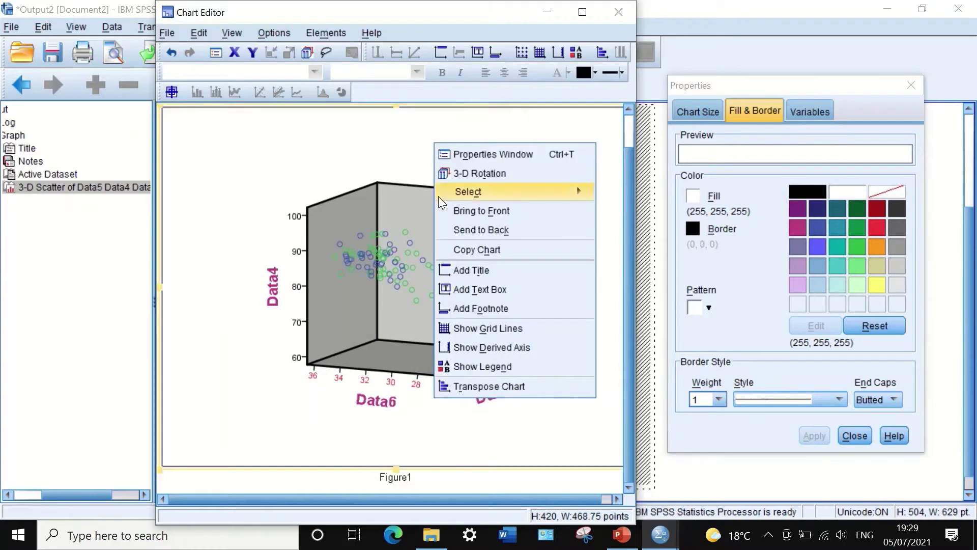
pyautogui.click(456, 365)
# Step: Transpose the 3-D scatter chart and transpose it back to its original axis arrangement
pyautogui.rightClick(387, 144)
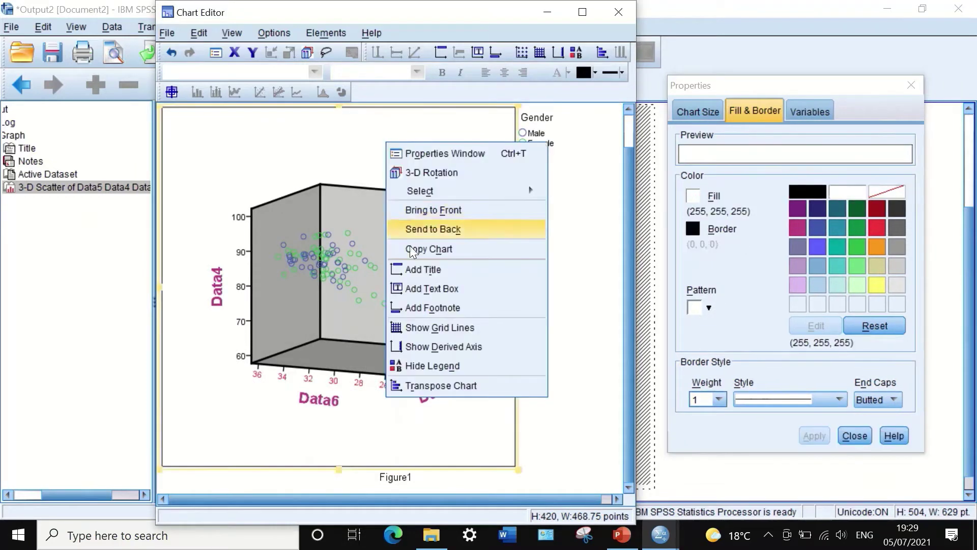
pyautogui.click(433, 385)
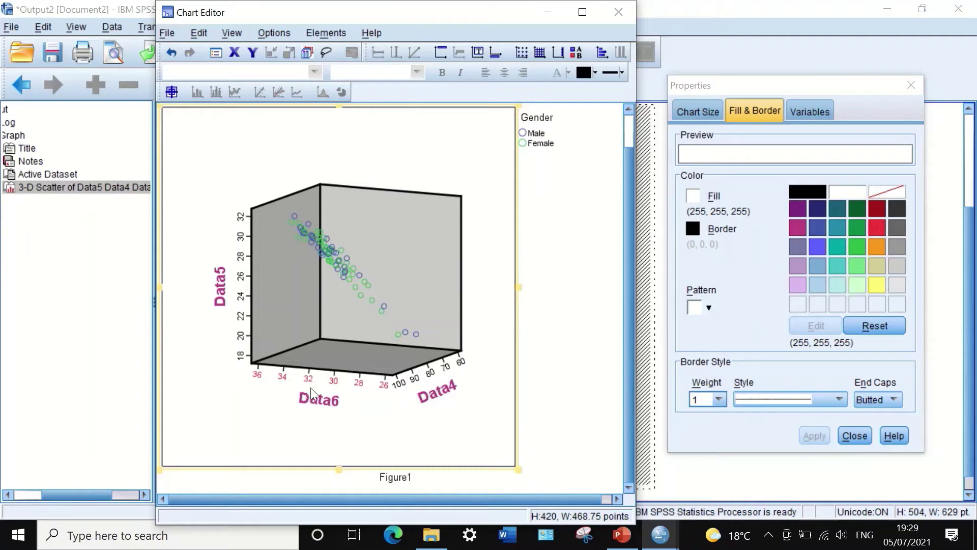
pyautogui.rightClick(400, 194)
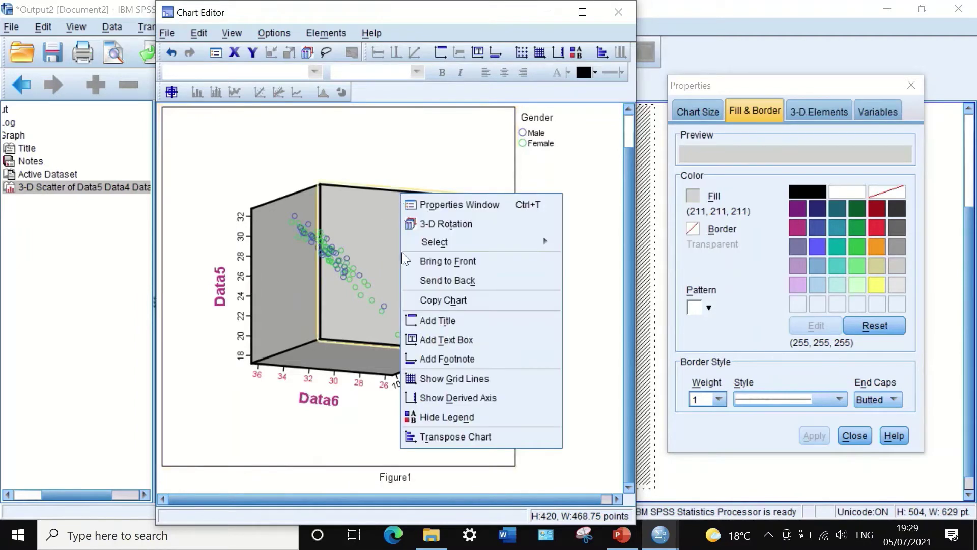
pyautogui.click(426, 436)
pyautogui.click(357, 275)
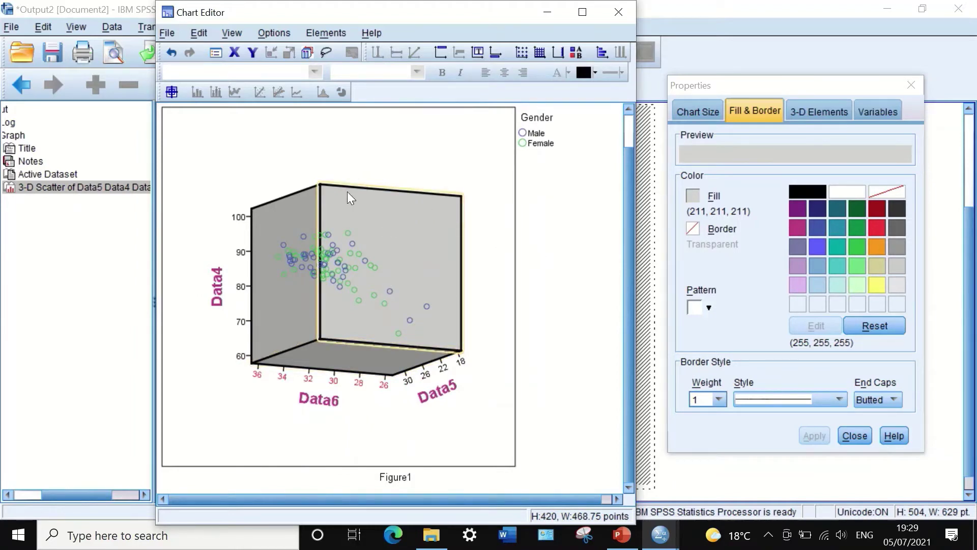
pyautogui.click(346, 351)
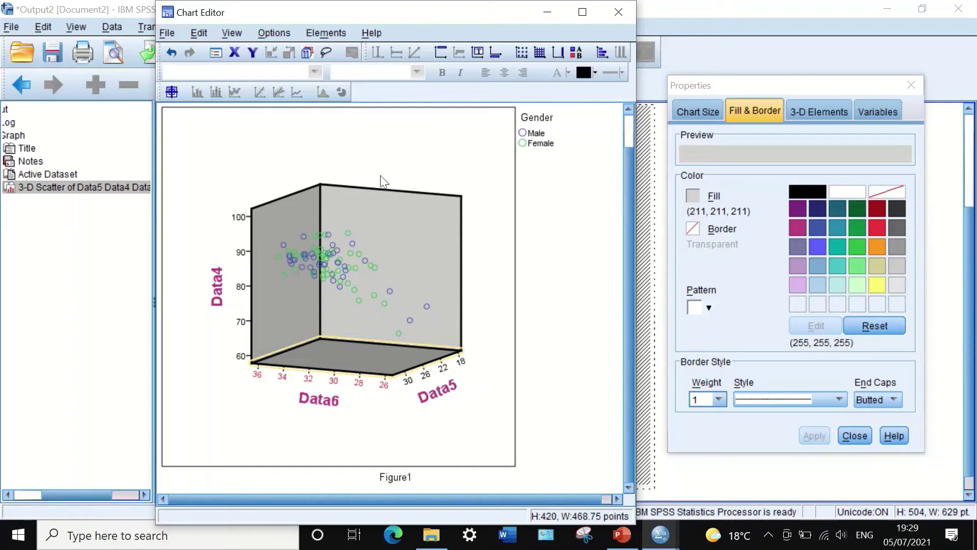
pyautogui.rightClick(381, 234)
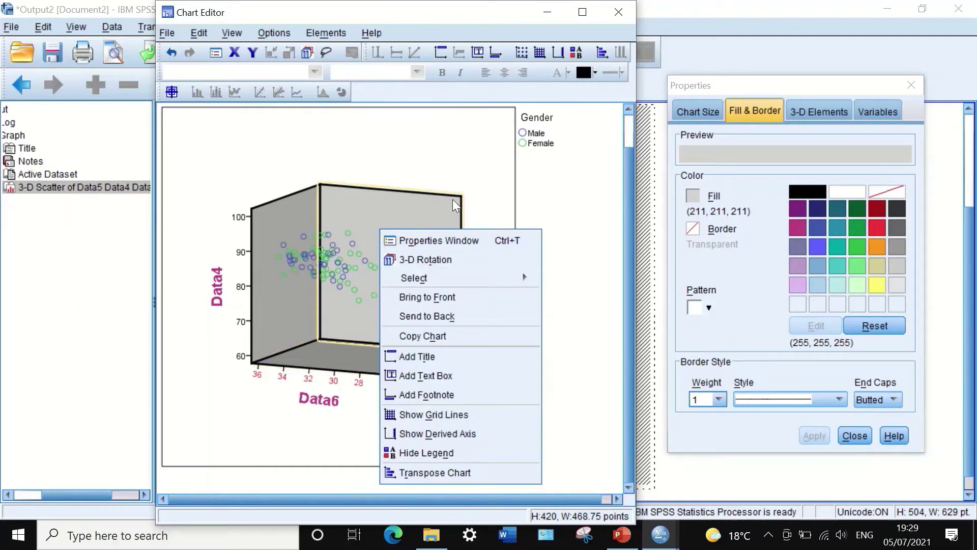
pyautogui.click(458, 167)
pyautogui.click(460, 166)
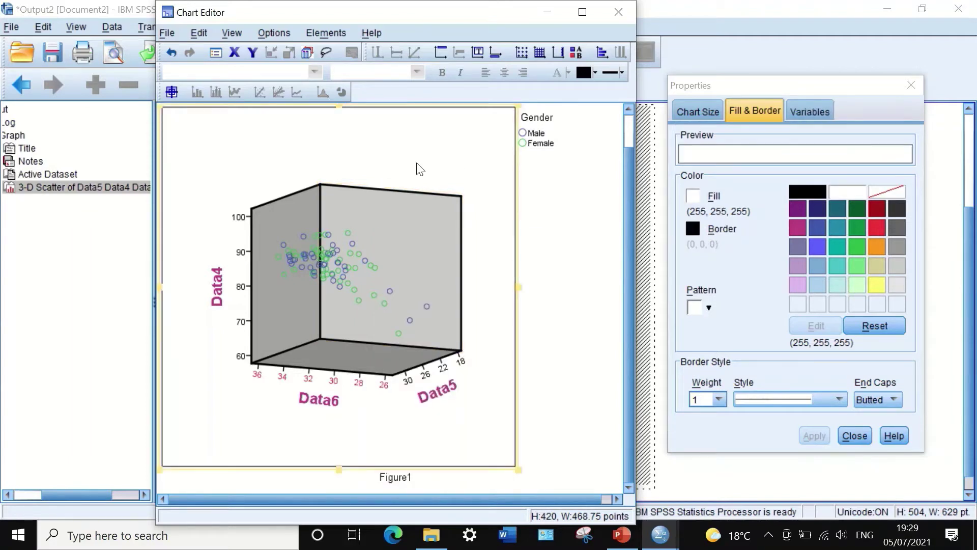
pyautogui.rightClick(379, 154)
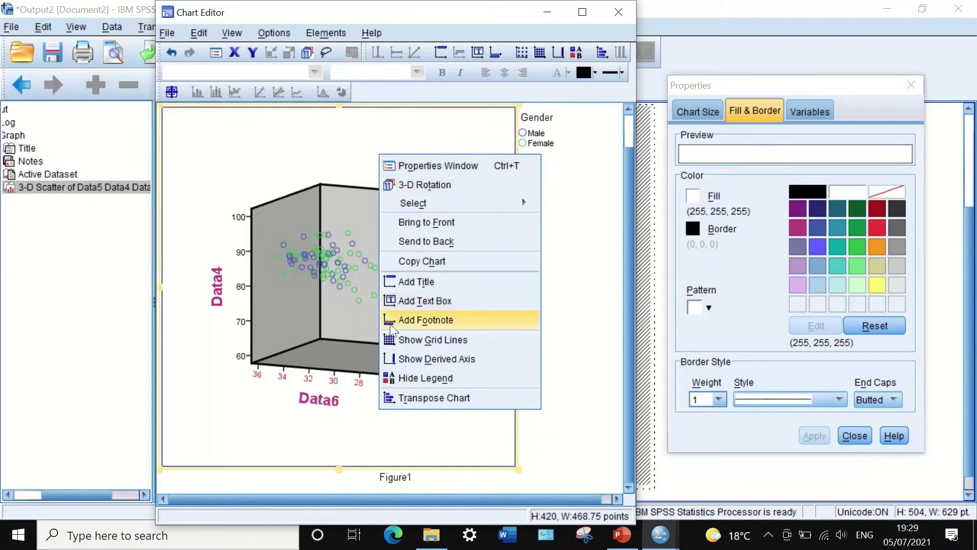
pyautogui.click(359, 121)
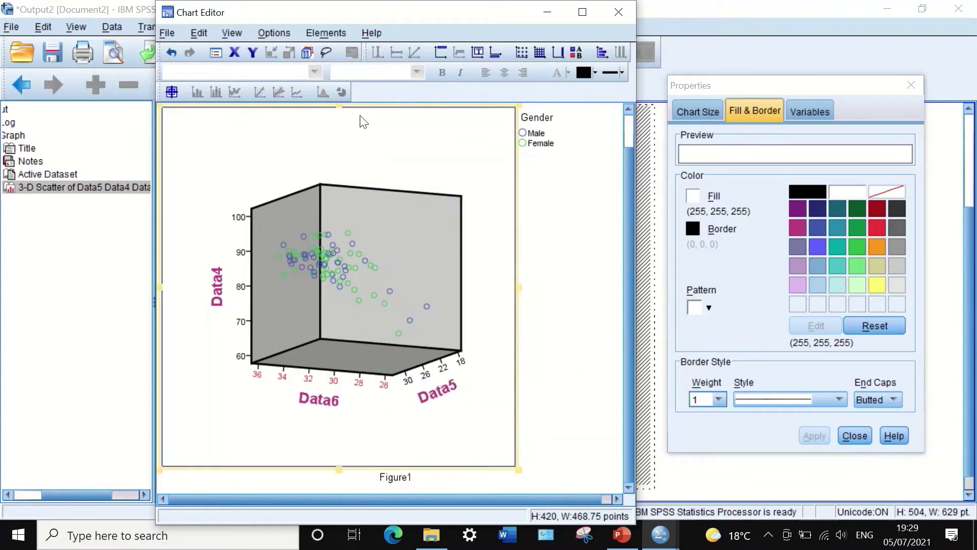
# Step: Close the chart editor and set up an export of the selected chart as Portable Document Format (*.pdf)
pyautogui.click(619, 13)
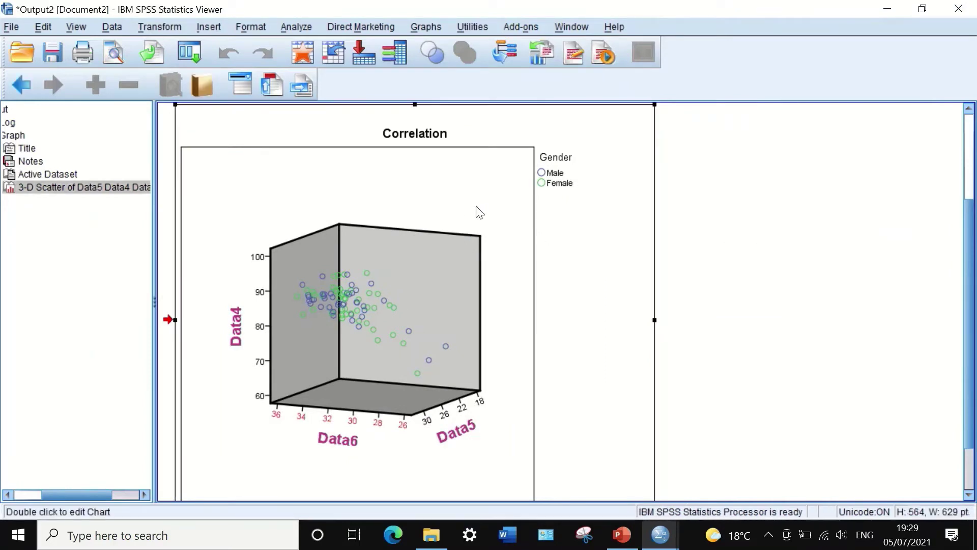
pyautogui.rightClick(479, 211)
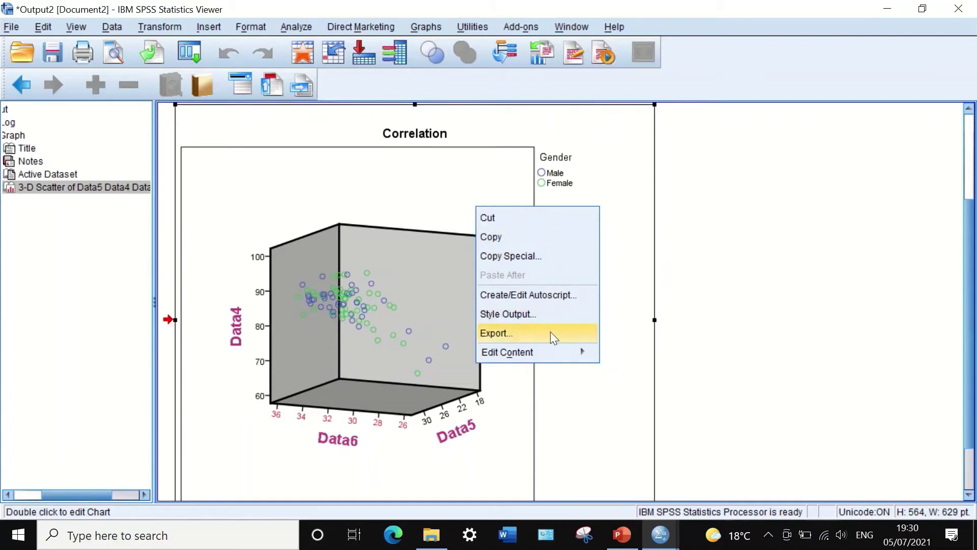
pyautogui.click(558, 337)
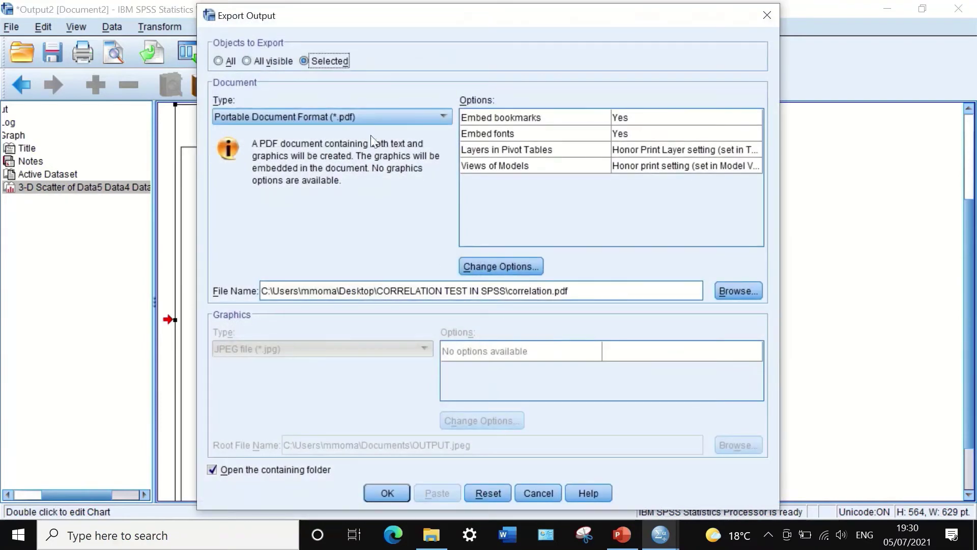
pyautogui.click(382, 114)
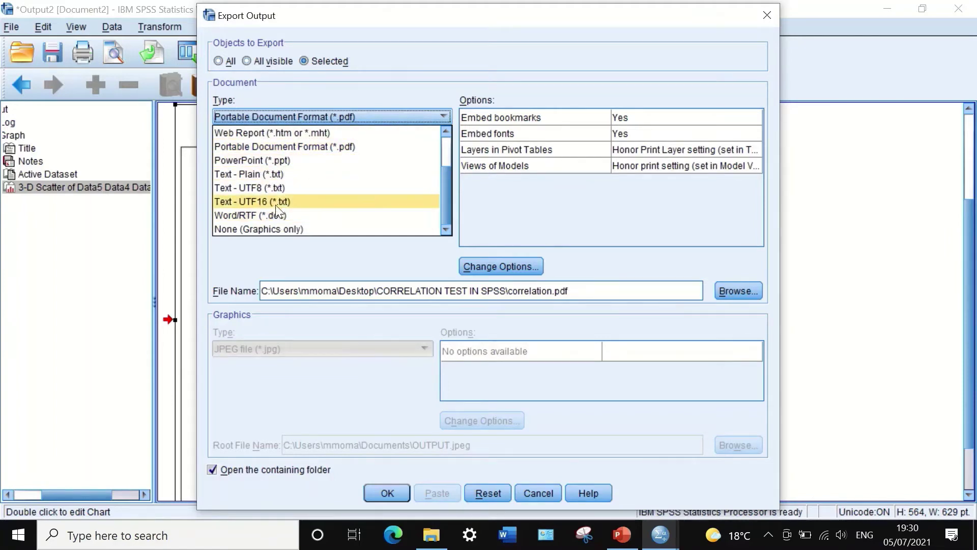
pyautogui.click(304, 151)
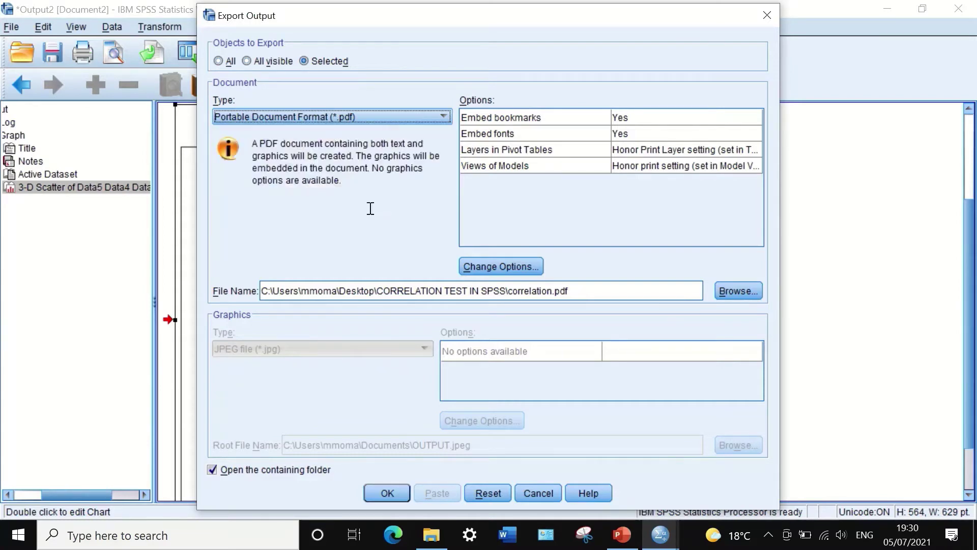
# Step: Name the export file 3d in the Desktop folder CORRELATION TEST IN SPSS and run the export
pyautogui.click(720, 295)
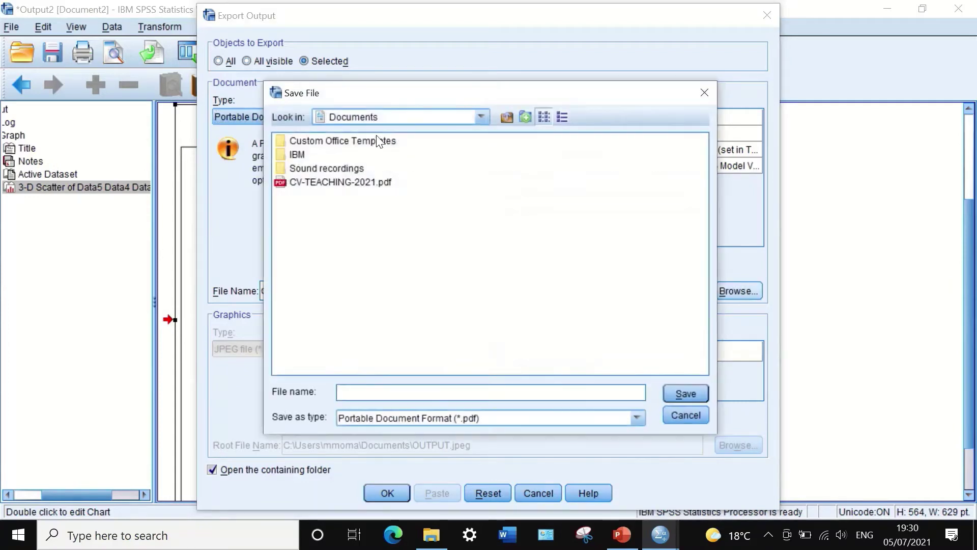
pyautogui.click(481, 117)
pyautogui.scroll(2, 382, 160)
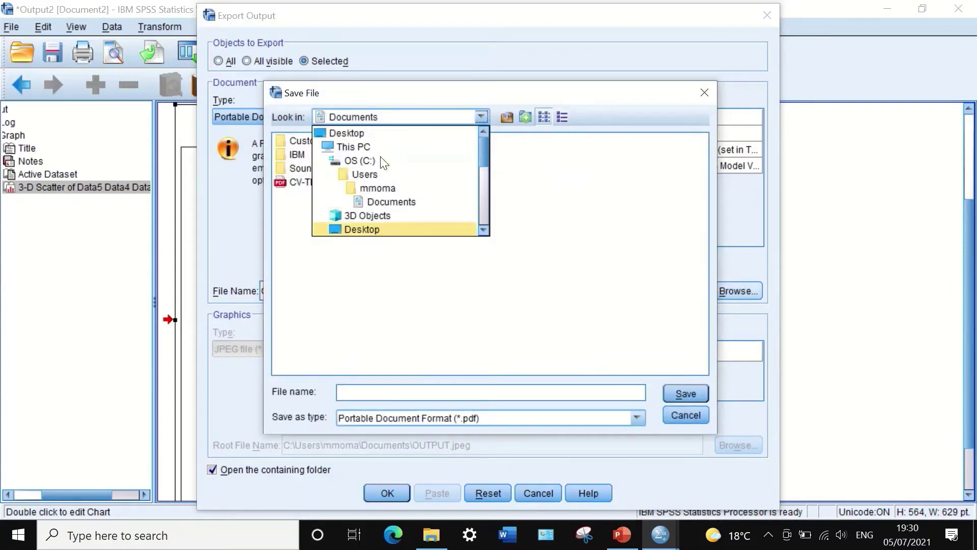
pyautogui.click(356, 134)
pyautogui.click(346, 194)
pyautogui.doubleClick(346, 197)
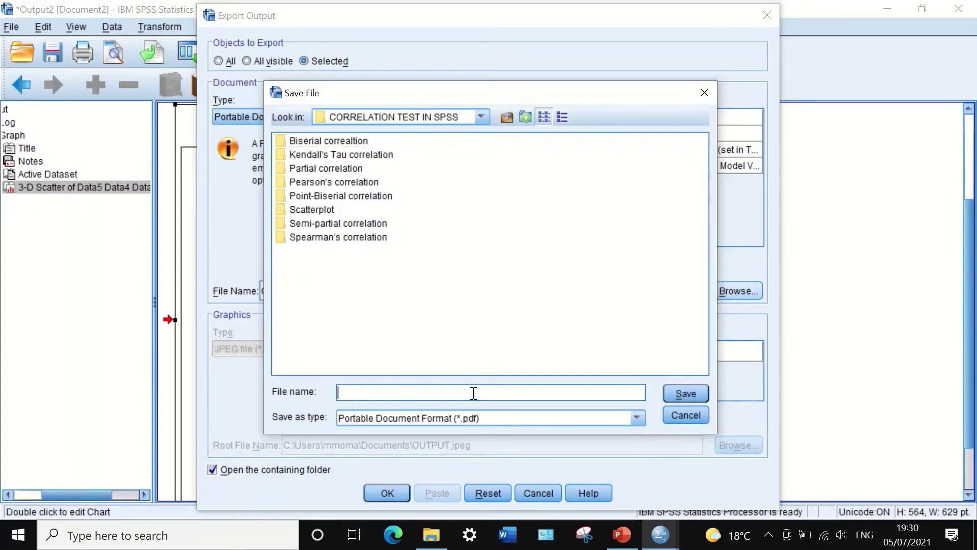
pyautogui.write('ed')
pyautogui.press('BackSpace')
pyautogui.press('BackSpace')
pyautogui.write('3d')
pyautogui.click(685, 392)
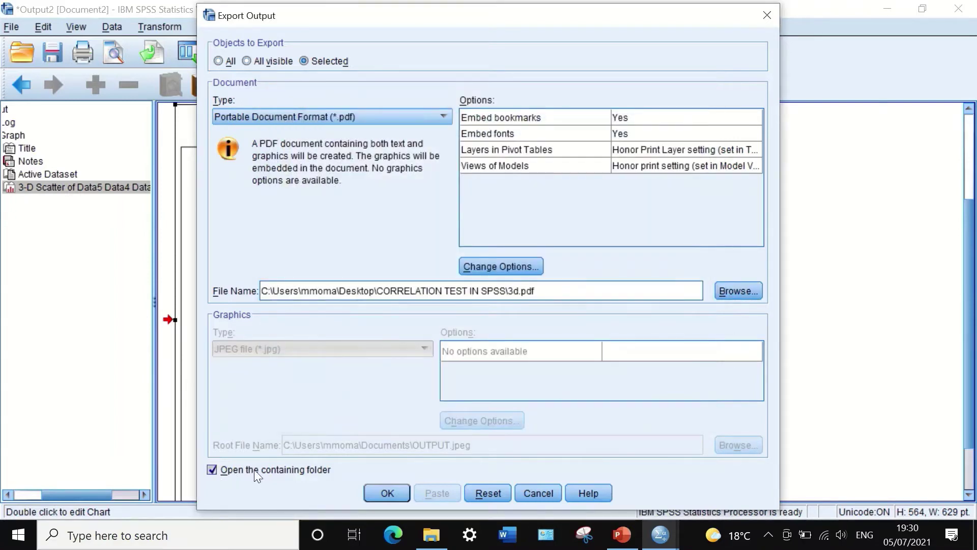
pyautogui.click(374, 489)
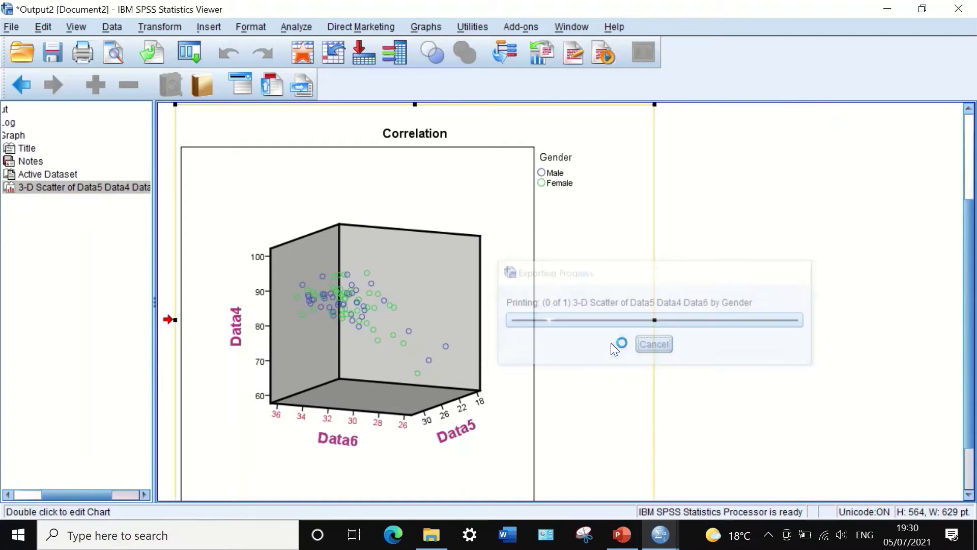
# Step: Open the exported 3d.pdf from the CORRELATION TEST IN SPSS folder, check the chart down to its footnote, and close the PDF and folder
pyautogui.hotkey('alt', 'Tab')
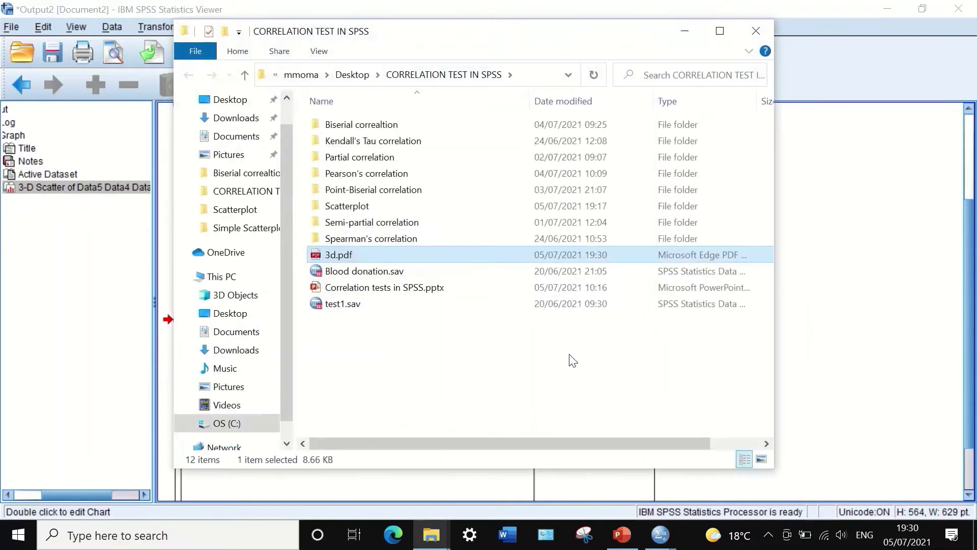
pyautogui.doubleClick(346, 257)
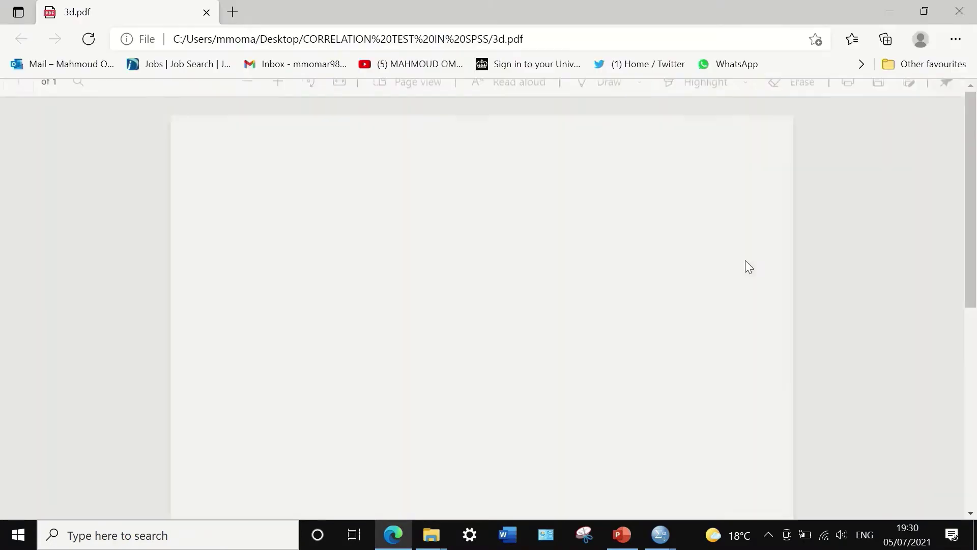
pyautogui.scroll(-4, 749, 266)
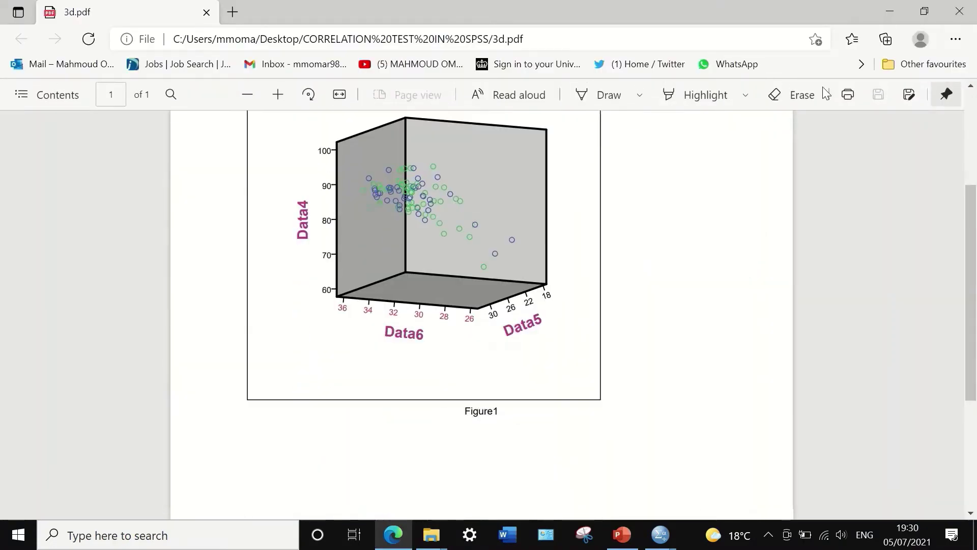
pyautogui.click(958, 11)
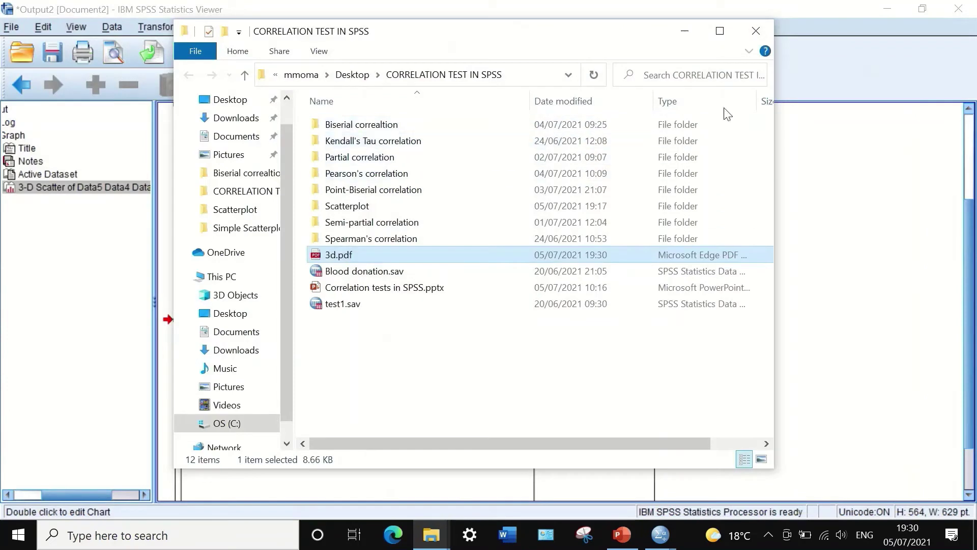
pyautogui.click(756, 31)
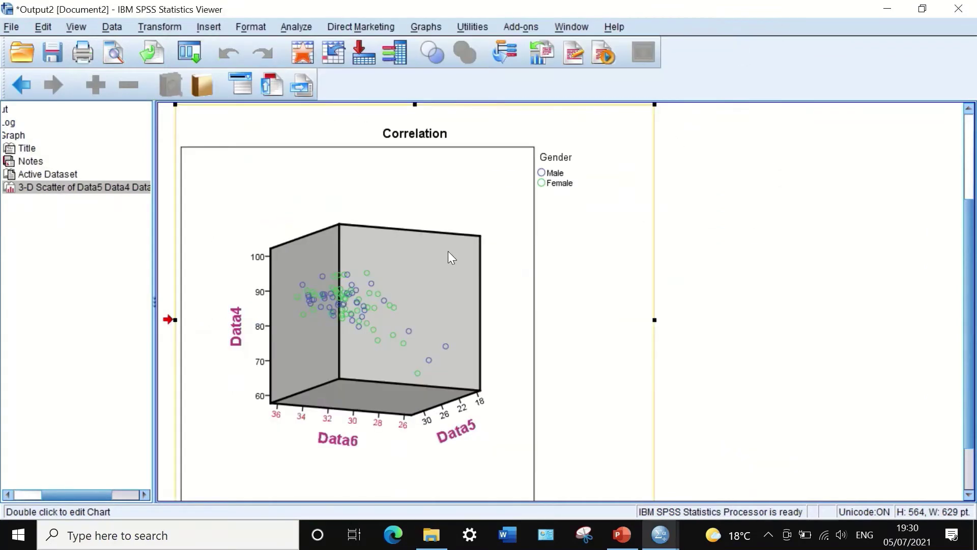
# Step: Copy the 3-D scatter chart with Copy Special, adding Image (JPG, PNG) to the formats to copy
pyautogui.rightClick(445, 239)
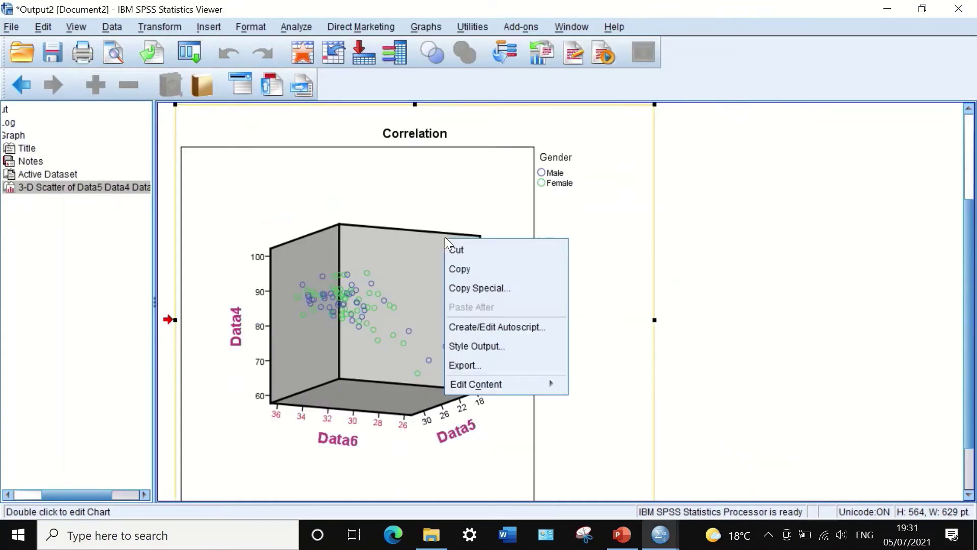
pyautogui.click(478, 289)
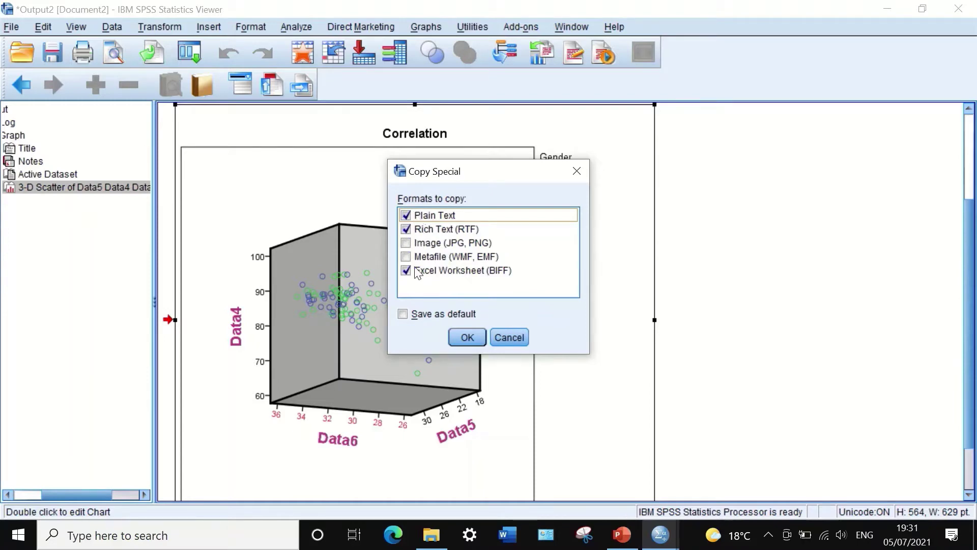
pyautogui.click(407, 242)
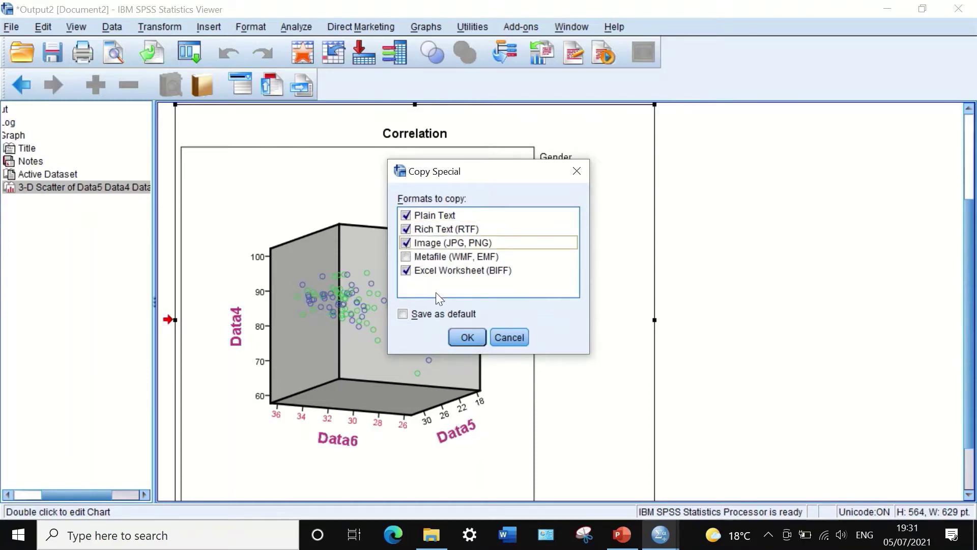
pyautogui.click(462, 335)
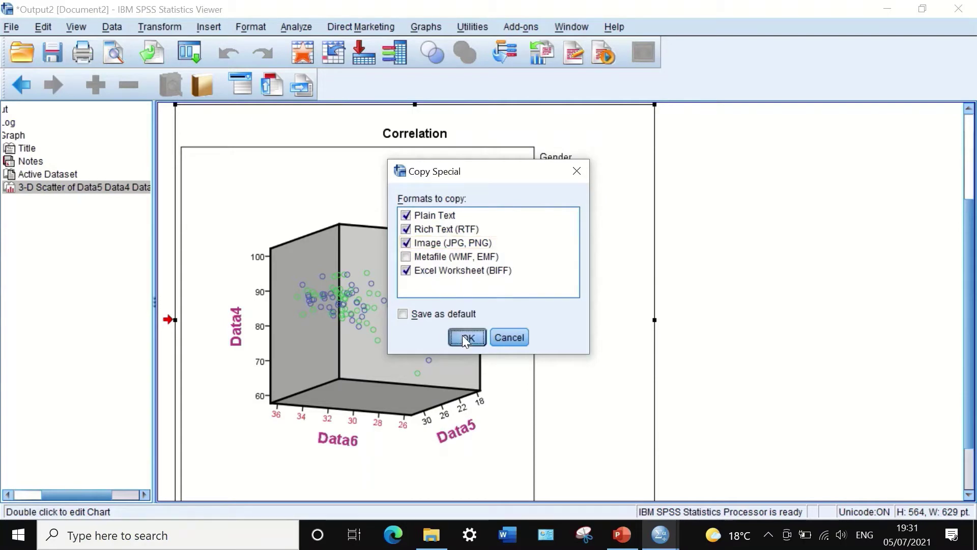
# Step: Switch to PowerPoint, create a new blank presentation and paste the copied chart onto its slide as a picture
pyautogui.click(619, 536)
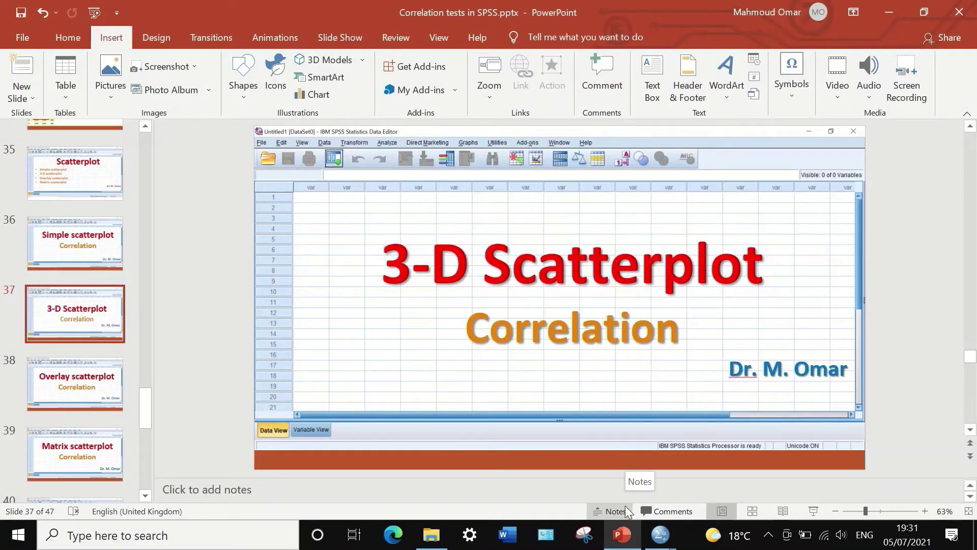
pyautogui.hotkey('ctrl', 'n')
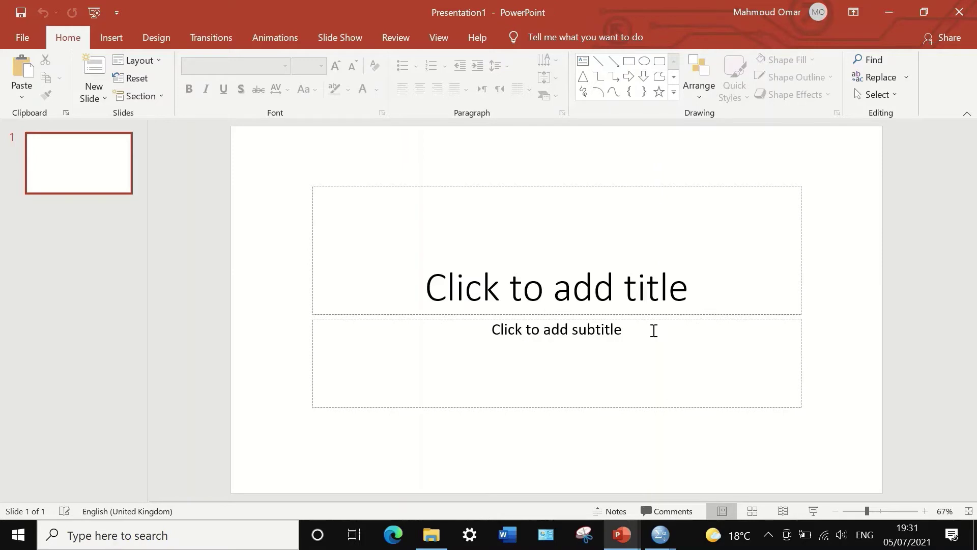
pyautogui.rightClick(540, 185)
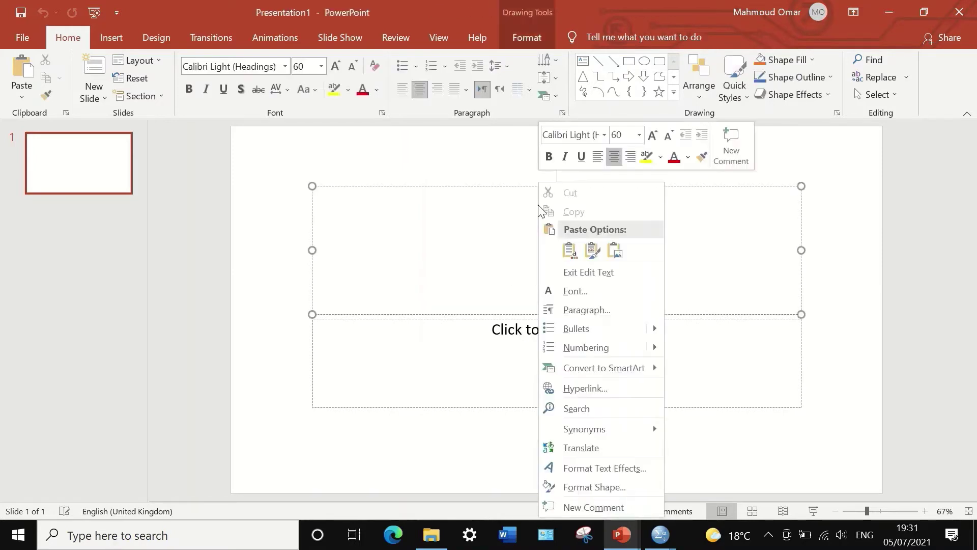
pyautogui.click(612, 253)
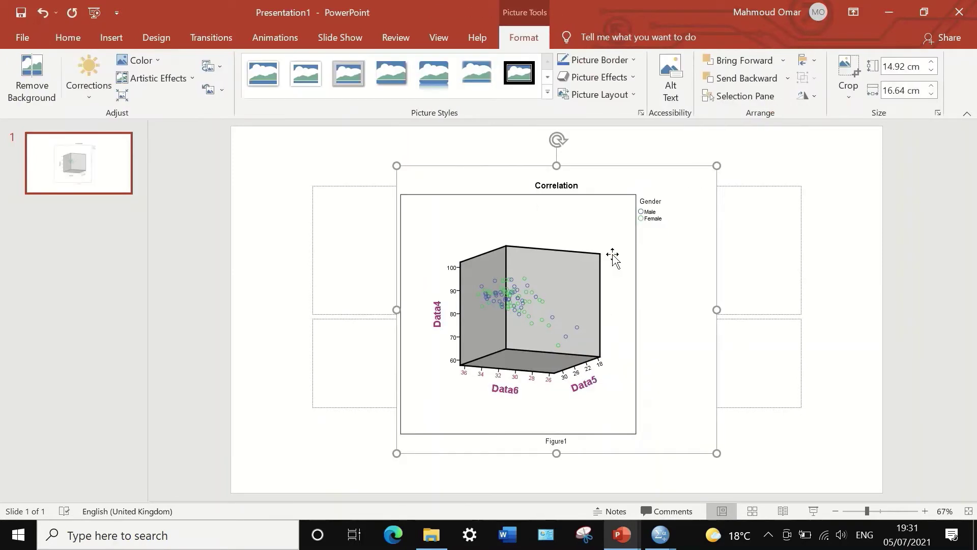
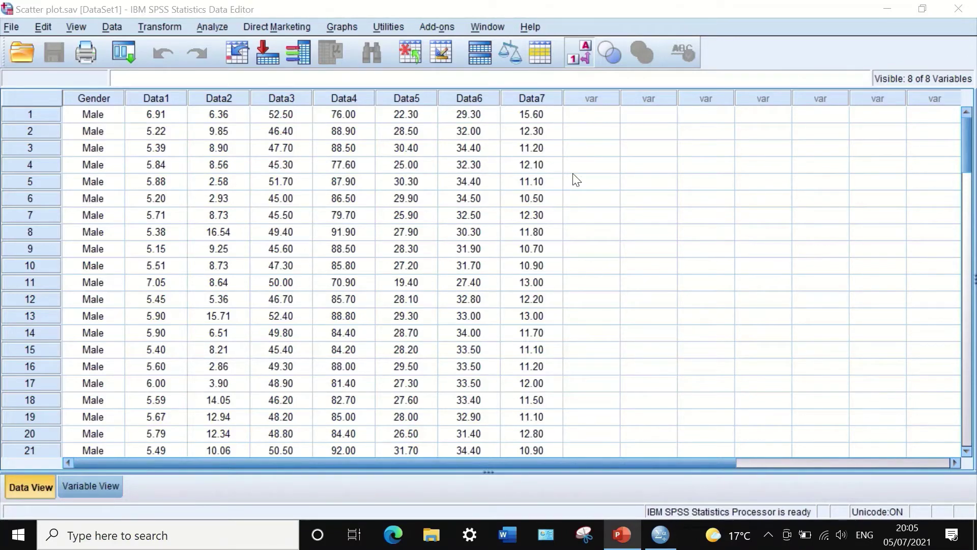
# Step: Start a new chart in the SPSS Chart Builder from the Scatter/Dot gallery's Grouped 3-D Scatter template
pyautogui.click(340, 26)
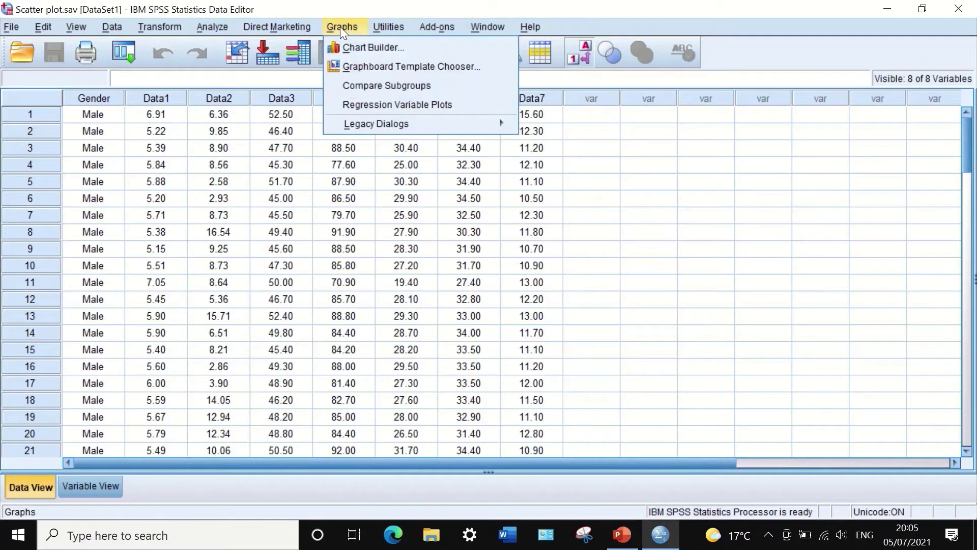
pyautogui.click(359, 47)
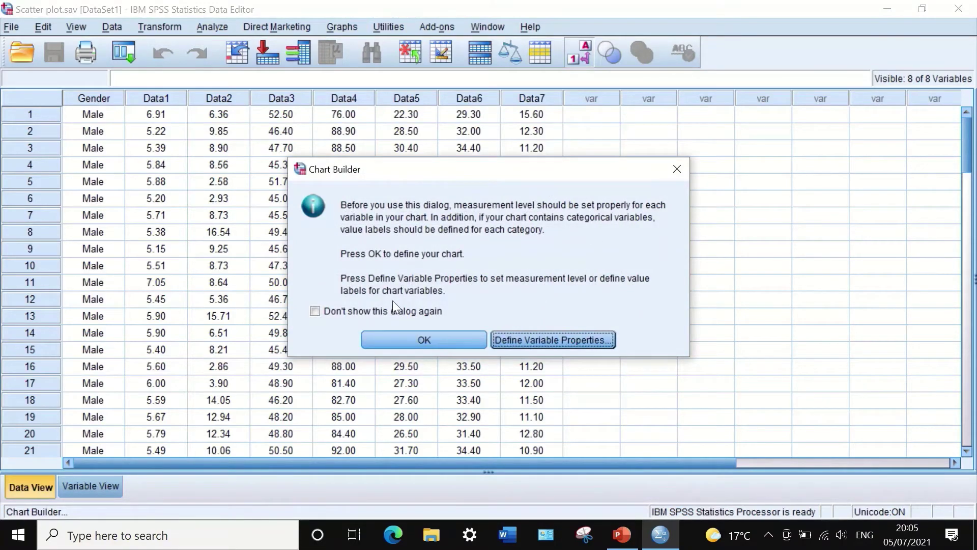
pyautogui.click(400, 337)
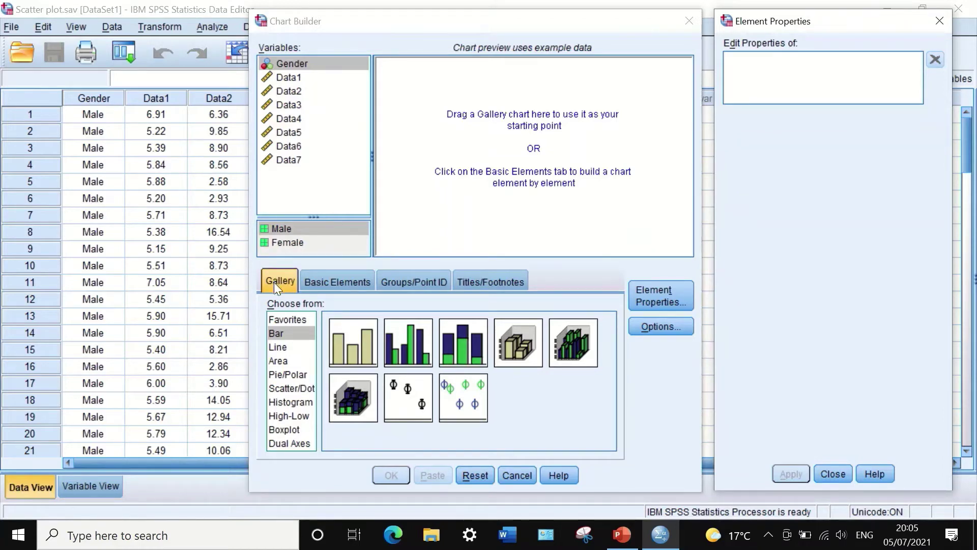
pyautogui.click(281, 389)
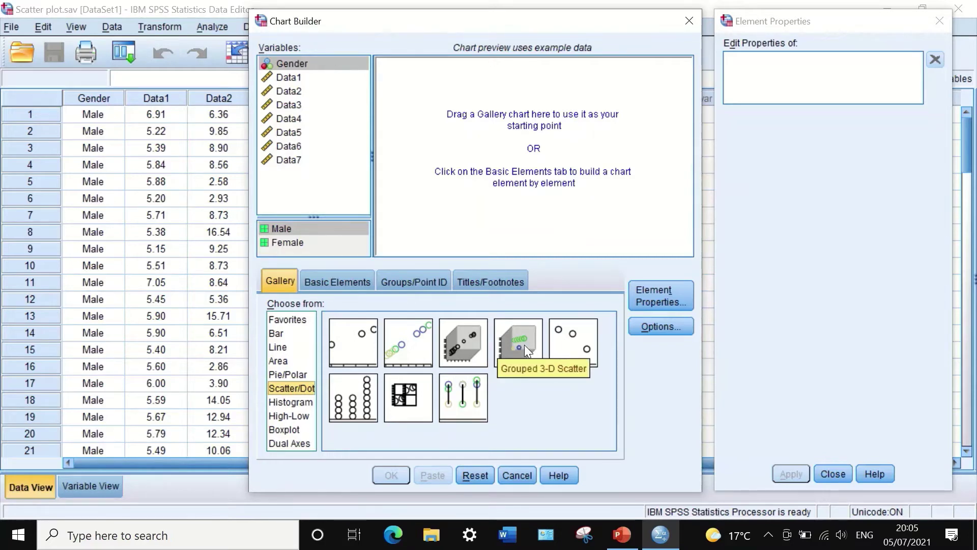
pyautogui.moveTo(524, 344); pyautogui.dragTo(526, 151)
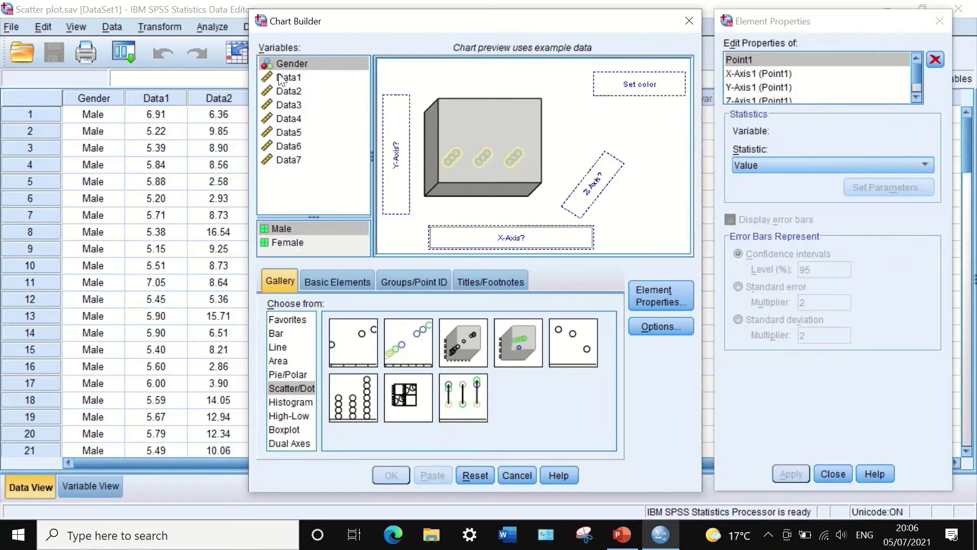
# Step: Assign Data1 to the Y axis, Data4 to the X axis, Data7 to the Z axis and Gender to Set color
pyautogui.moveTo(283, 77); pyautogui.dragTo(390, 148)
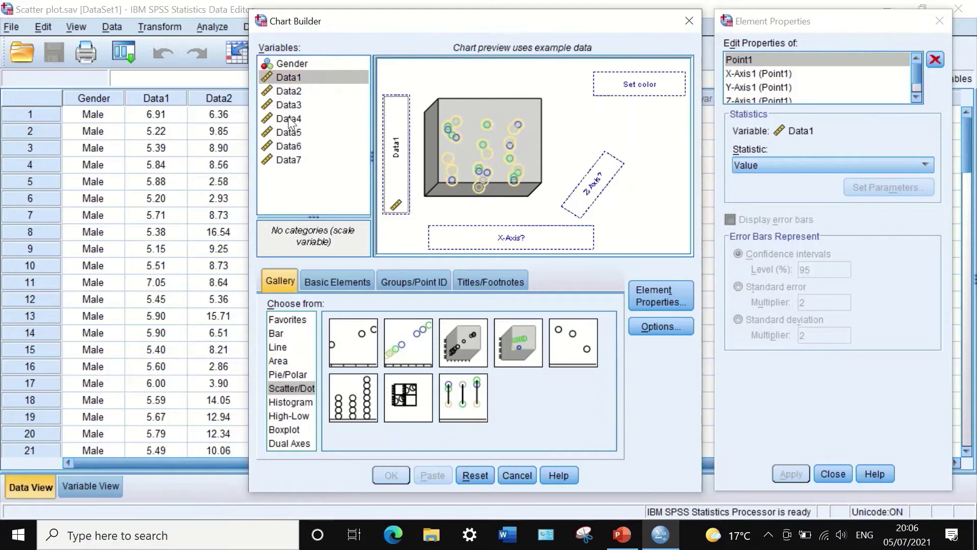
pyautogui.moveTo(289, 118); pyautogui.dragTo(497, 239)
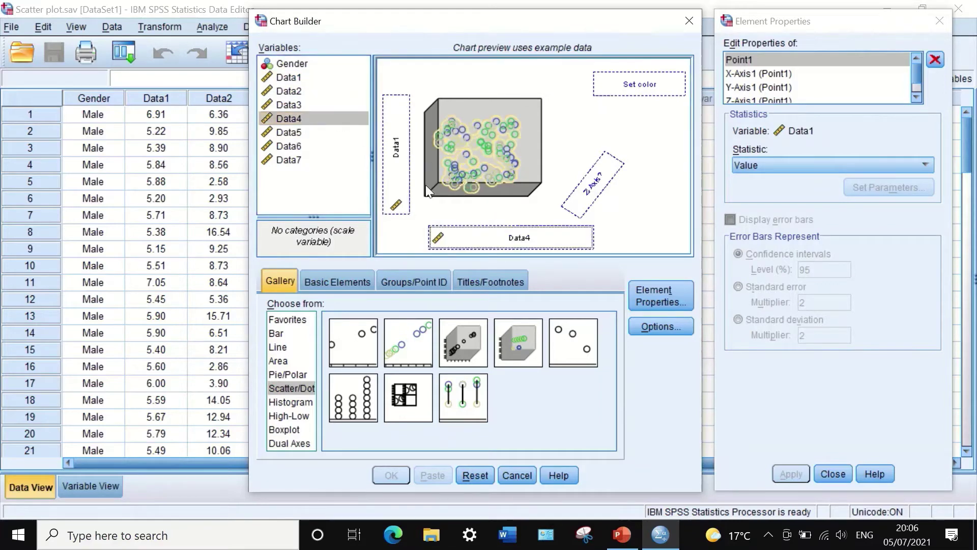
pyautogui.moveTo(292, 161); pyautogui.dragTo(585, 191)
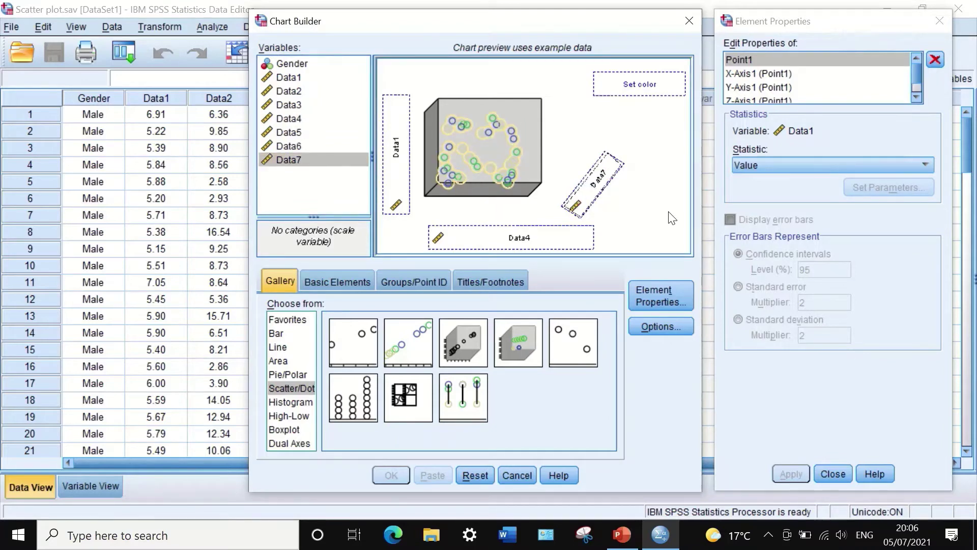
pyautogui.moveTo(285, 65); pyautogui.dragTo(634, 84)
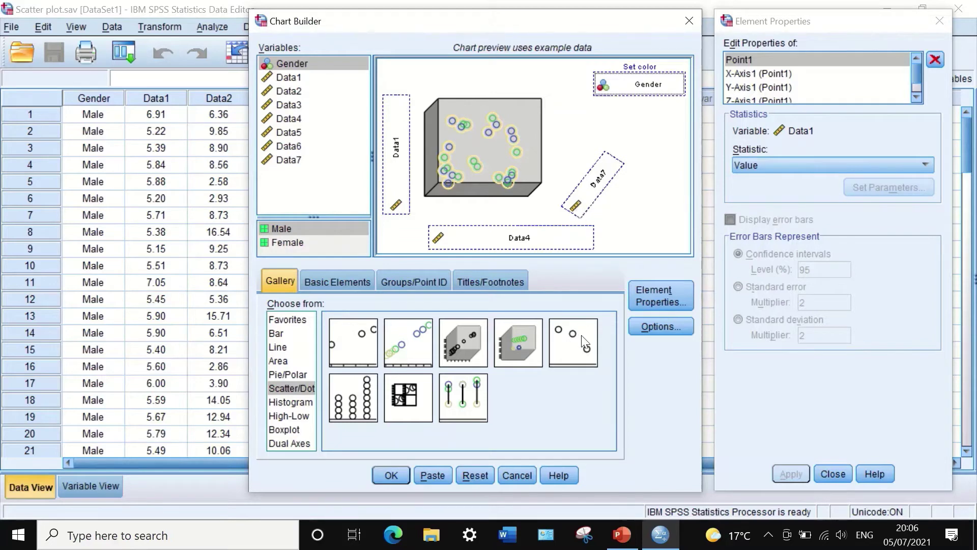
# Step: Review the basic elements and grouping options, keep only the grouping/stacking variable enabled, and generate the grouped 3-D scatter chart
pyautogui.click(335, 280)
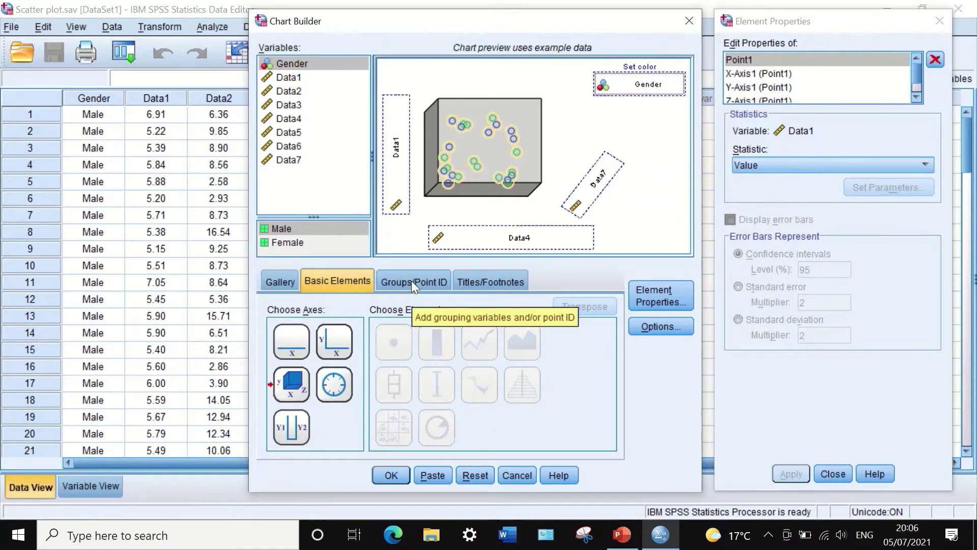
pyautogui.click(411, 280)
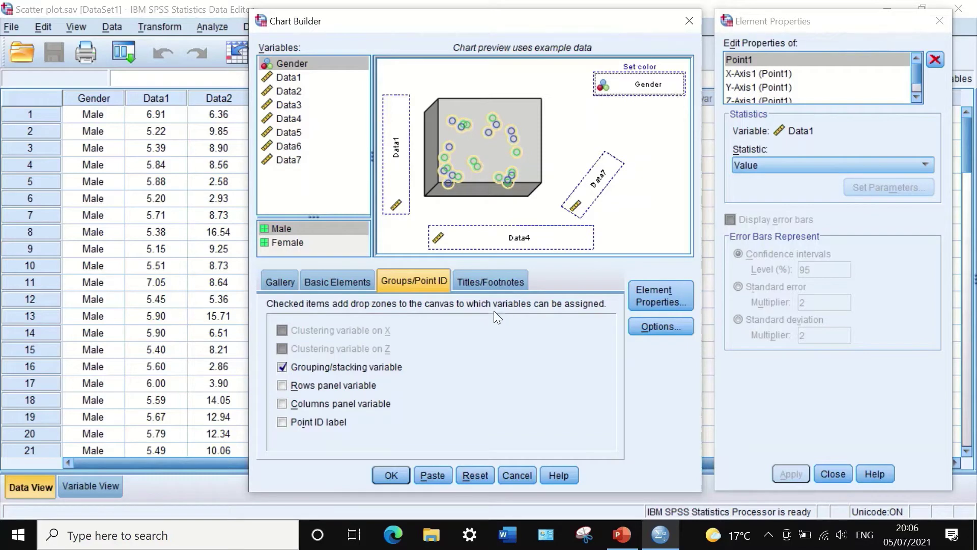
pyautogui.click(382, 474)
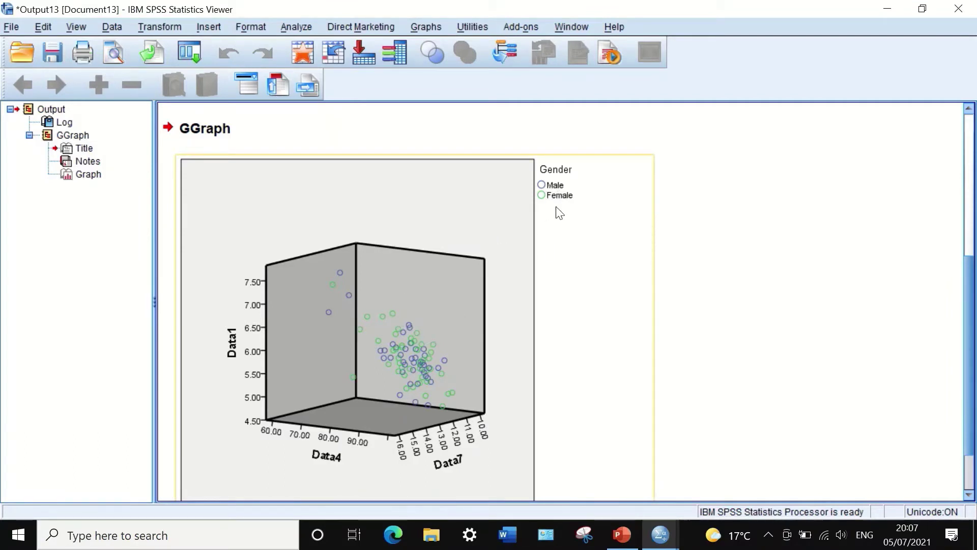
# Step: Close the chart's output without saving it and recall the Chart Builder with the previous chart definition
pyautogui.click(960, 7)
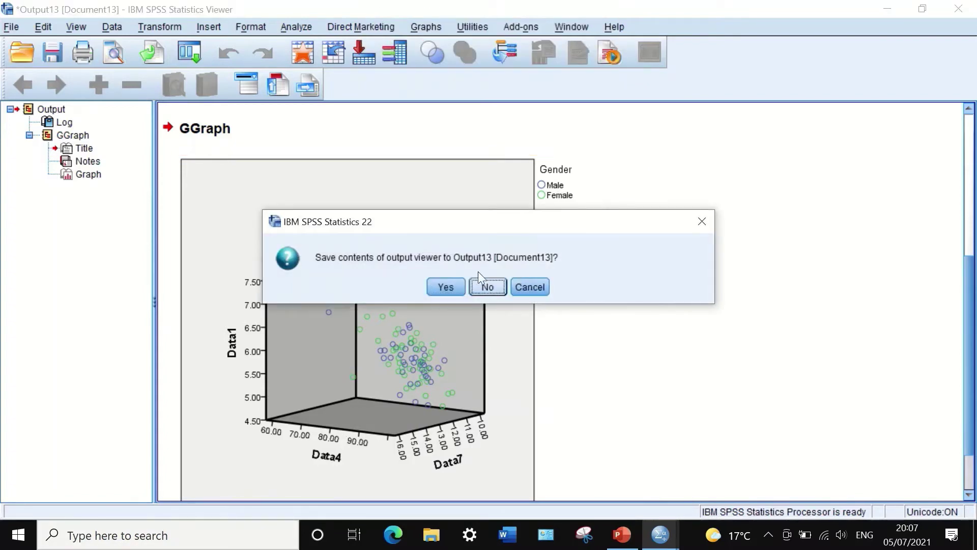
pyautogui.click(480, 285)
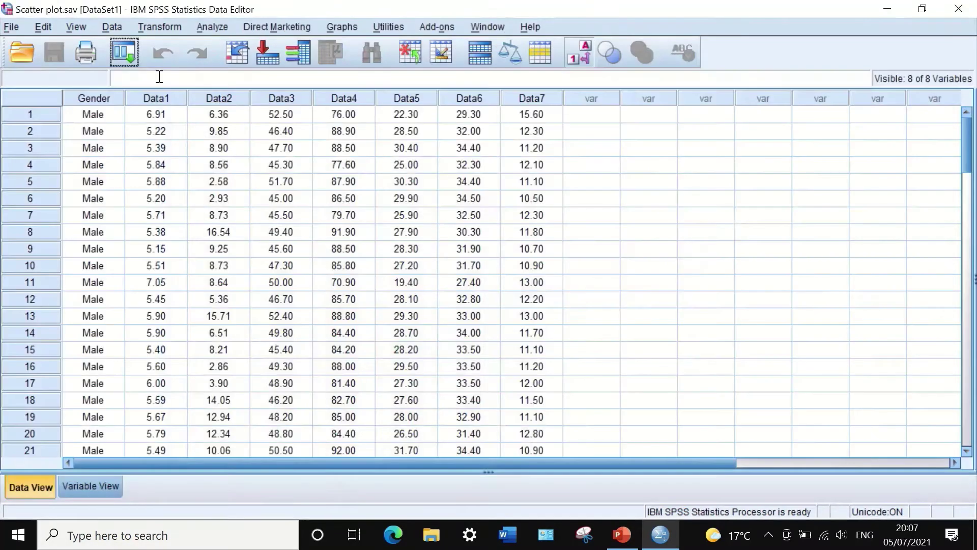
pyautogui.click(122, 54)
pyautogui.click(136, 81)
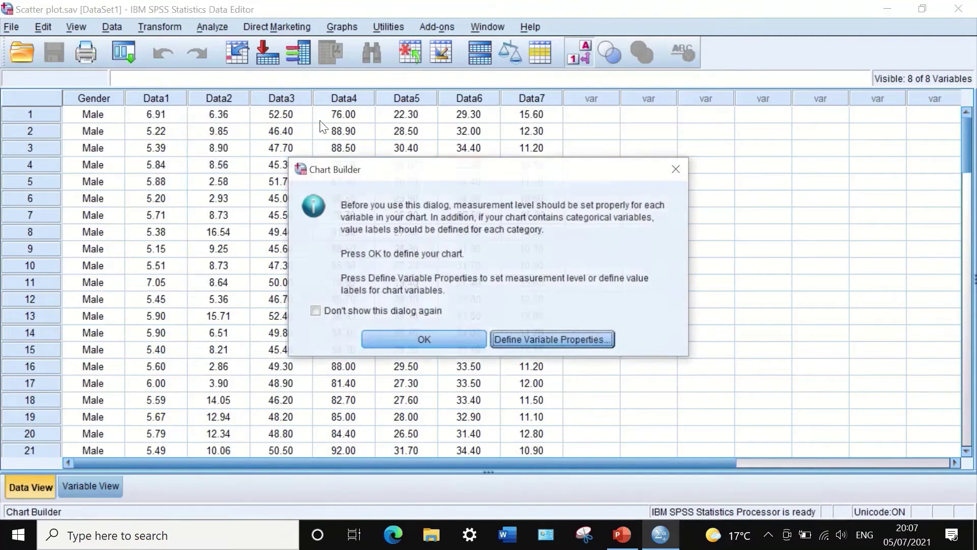
pyautogui.click(442, 334)
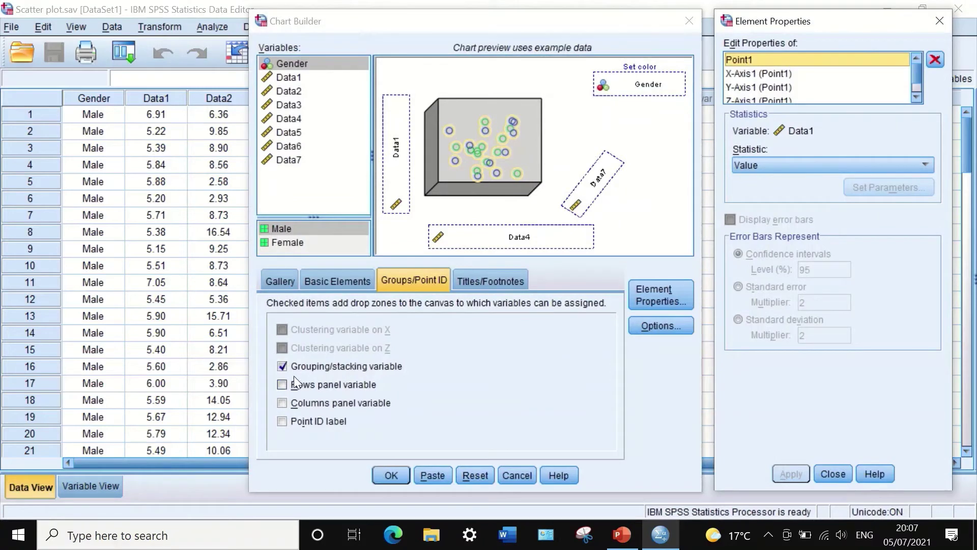
# Step: Replace the grouping/stacking variable with a rows panel variable, assign Gender to the panel, and generate the chart
pyautogui.click(282, 366)
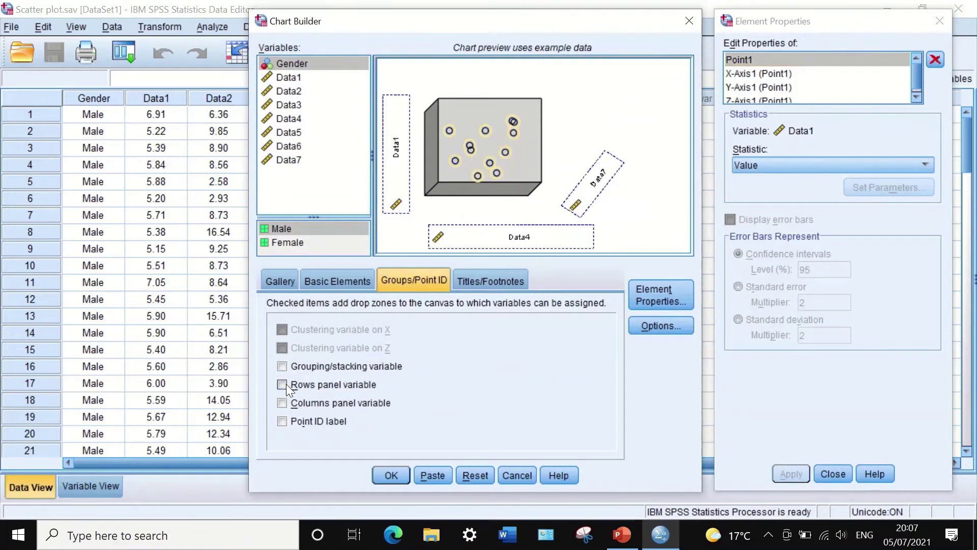
pyautogui.click(283, 384)
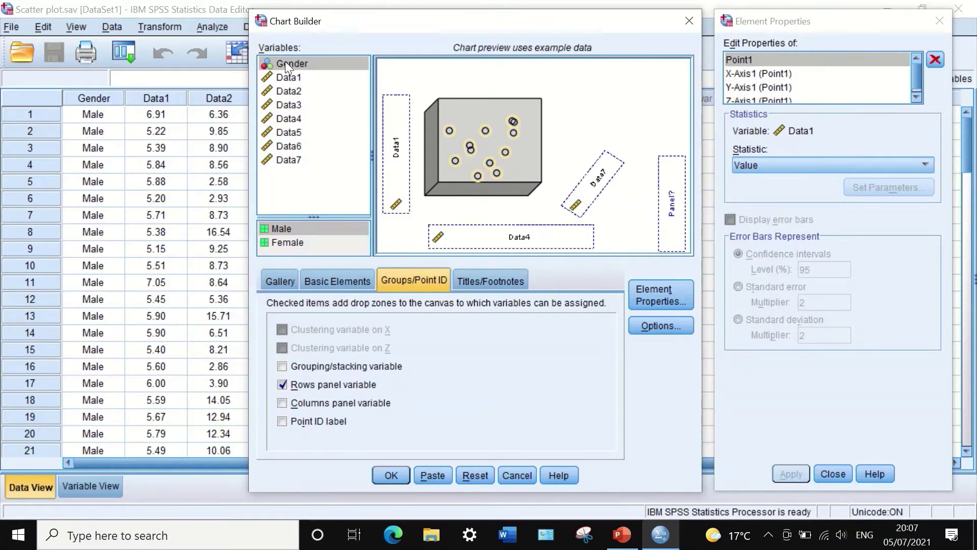
pyautogui.moveTo(286, 65); pyautogui.dragTo(669, 214)
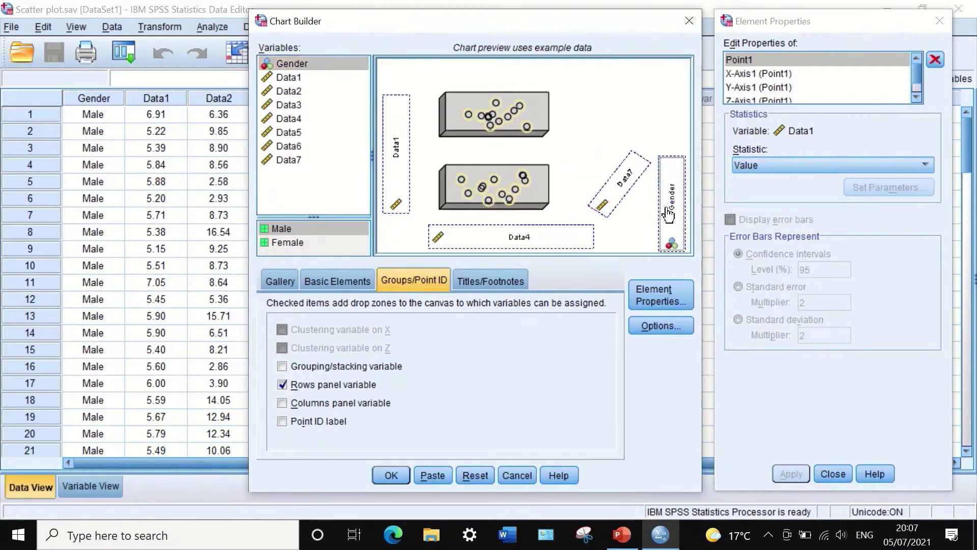
pyautogui.click(391, 475)
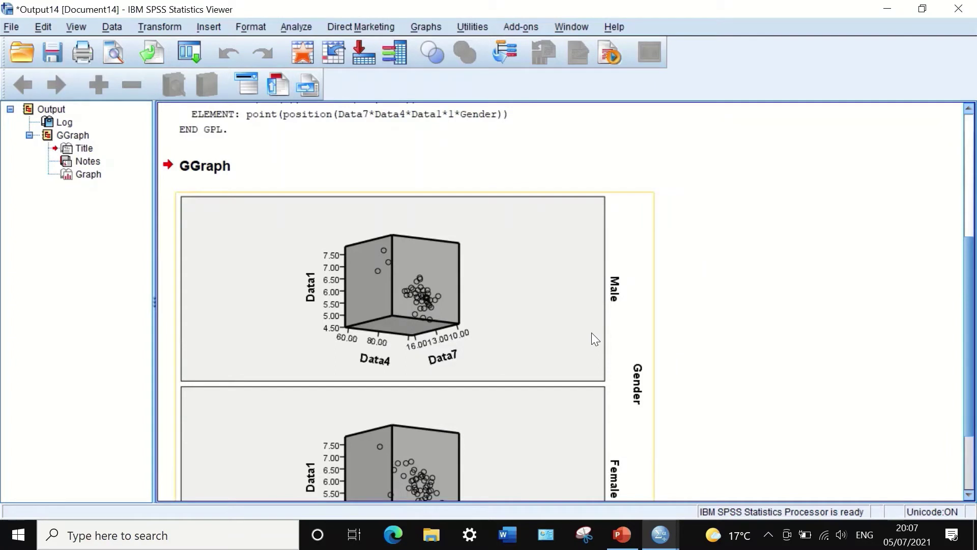
pyautogui.scroll(-3, 591, 333)
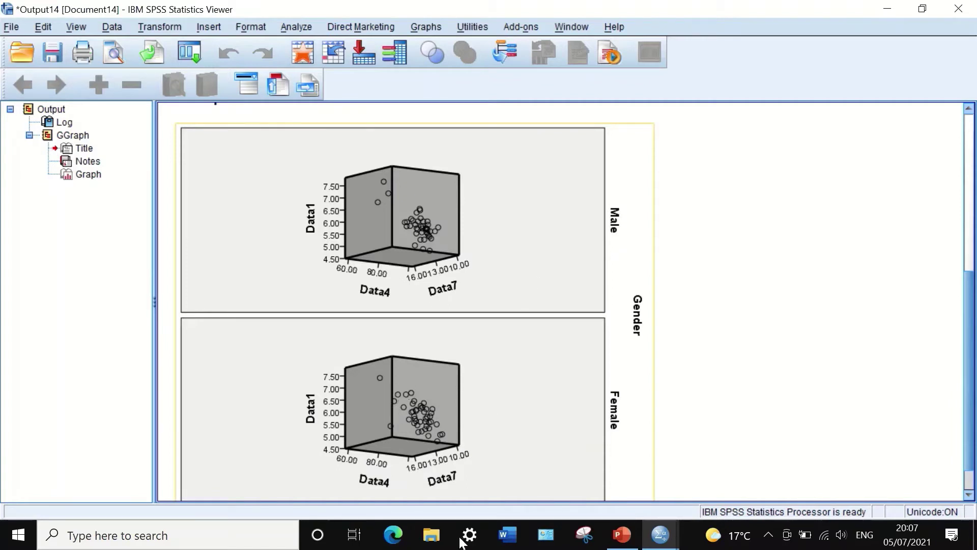
# Step: Close the rows-panel chart's output without saving it and recall the Chart Builder with its previous definition
pyautogui.click(713, 159)
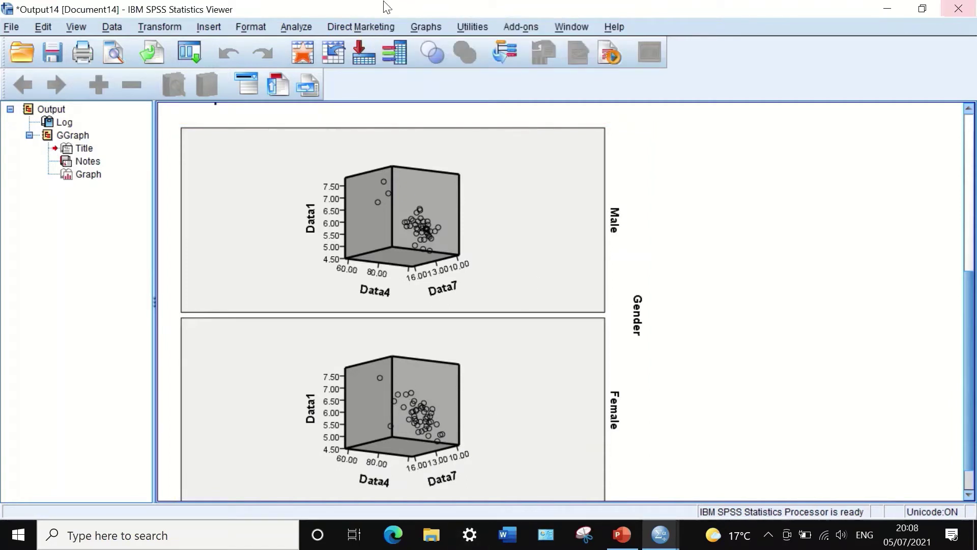
pyautogui.click(957, 9)
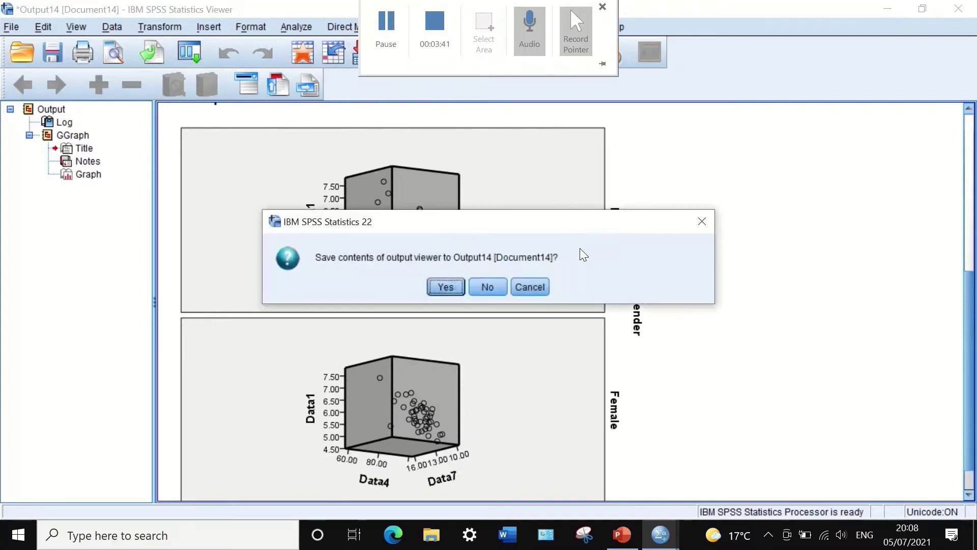
pyautogui.click(487, 287)
pyautogui.click(126, 51)
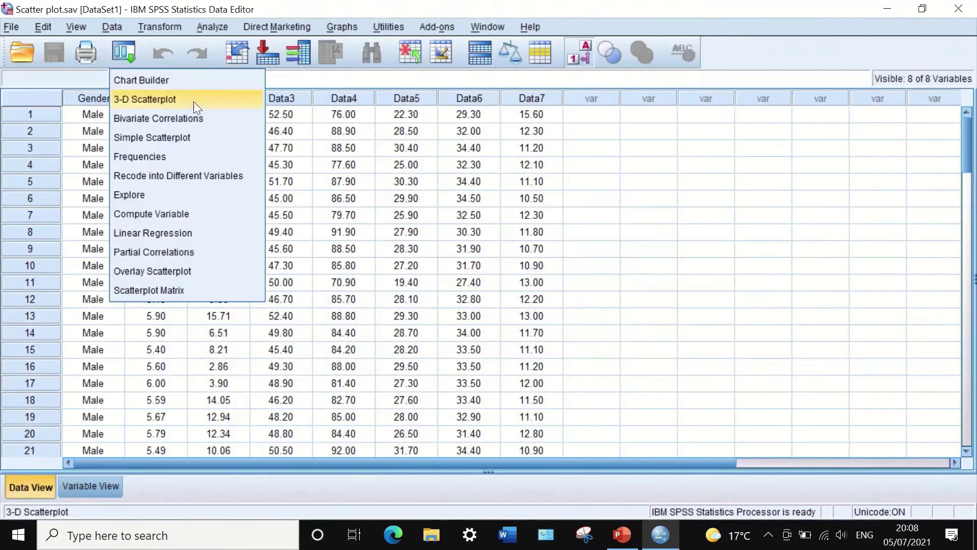
pyautogui.click(164, 80)
pyautogui.click(413, 338)
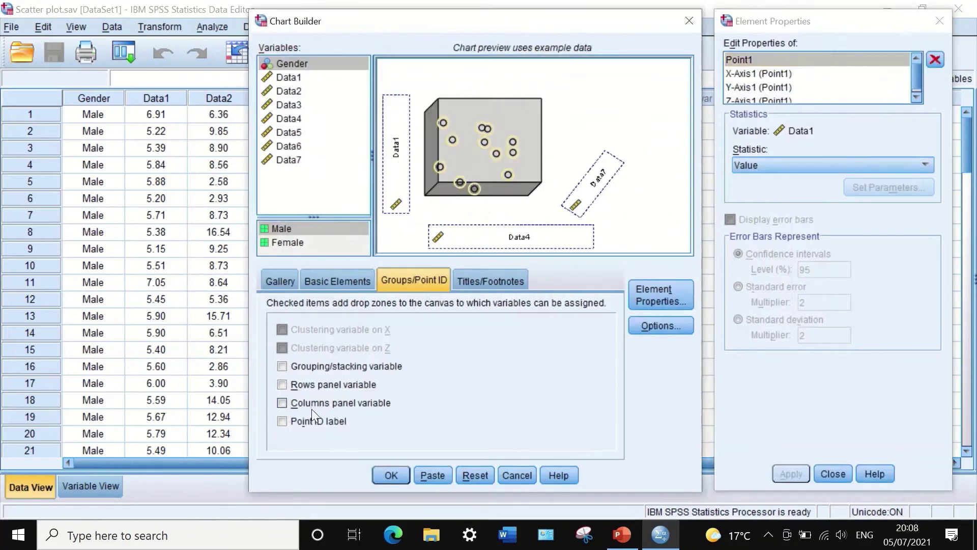
# Step: Enable a columns panel variable, assign Gender to the panel, and generate the paneled 3-D scatter chart
pyautogui.click(283, 402)
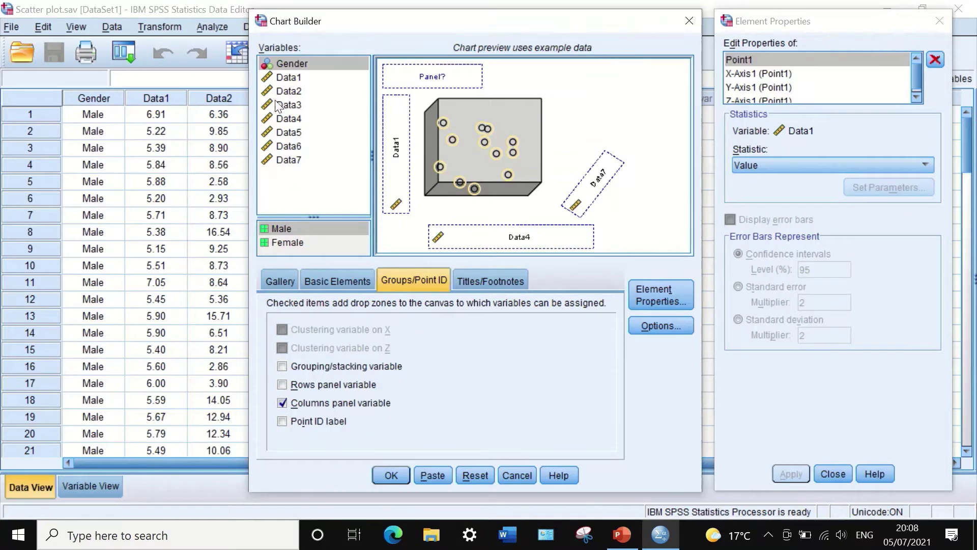
pyautogui.moveTo(298, 61); pyautogui.dragTo(431, 69)
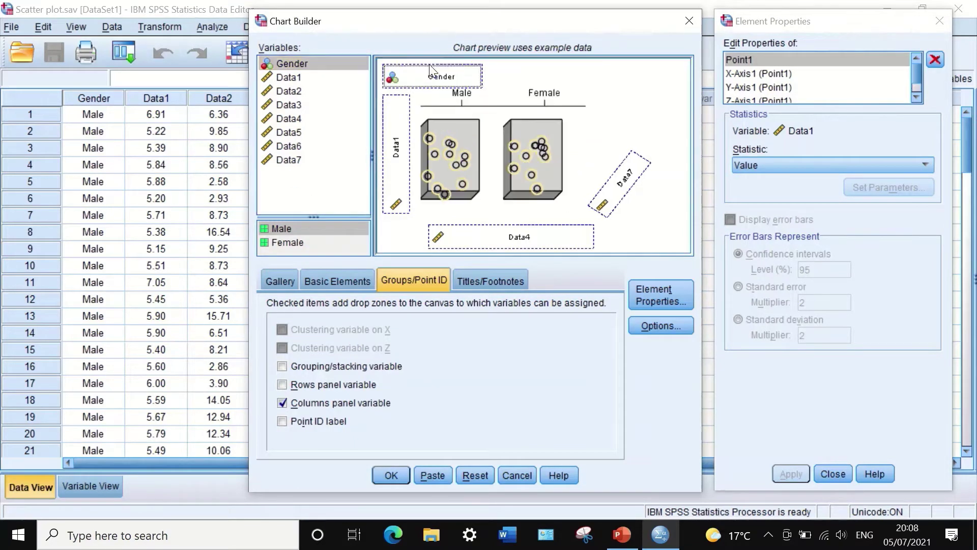
pyautogui.click(388, 474)
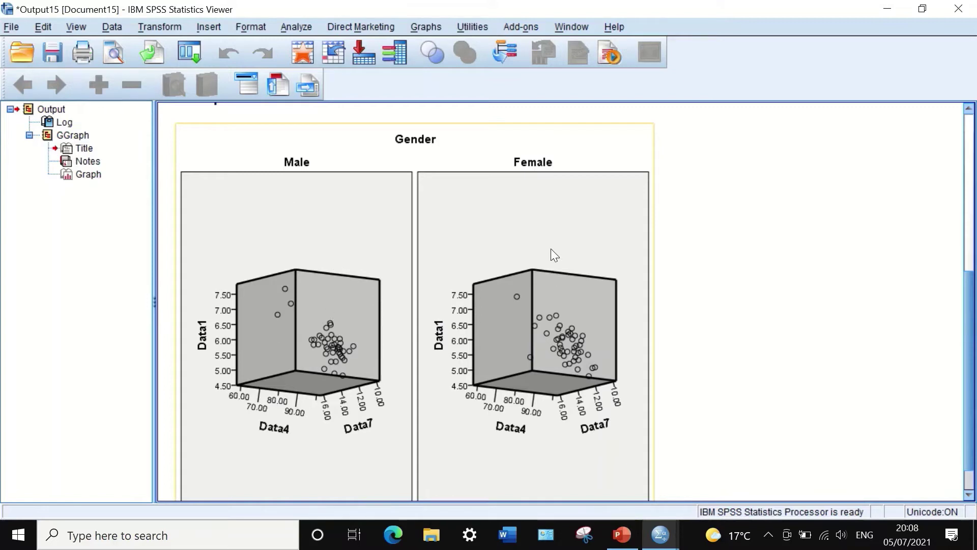
pyautogui.scroll(-1, 543, 340)
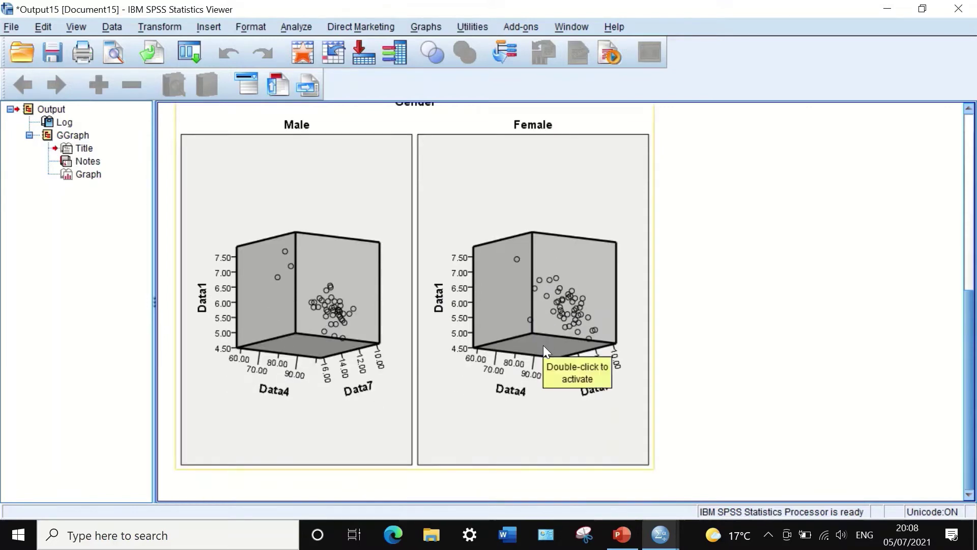
# Step: Discard the columns-panel chart's output without saving and recall the Chart Builder
pyautogui.scroll(5, 546, 346)
pyautogui.hotkey('alt', 'F4')
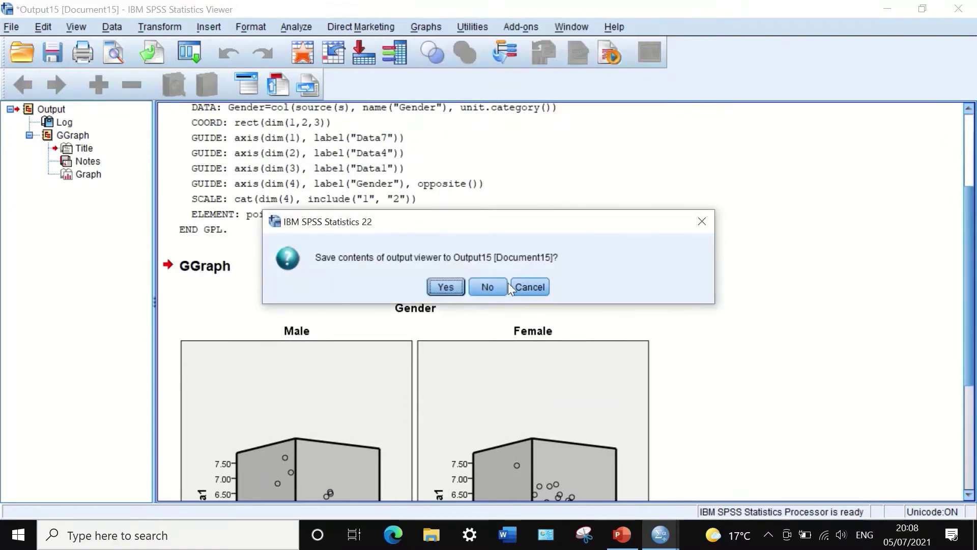
pyautogui.click(486, 286)
pyautogui.click(123, 53)
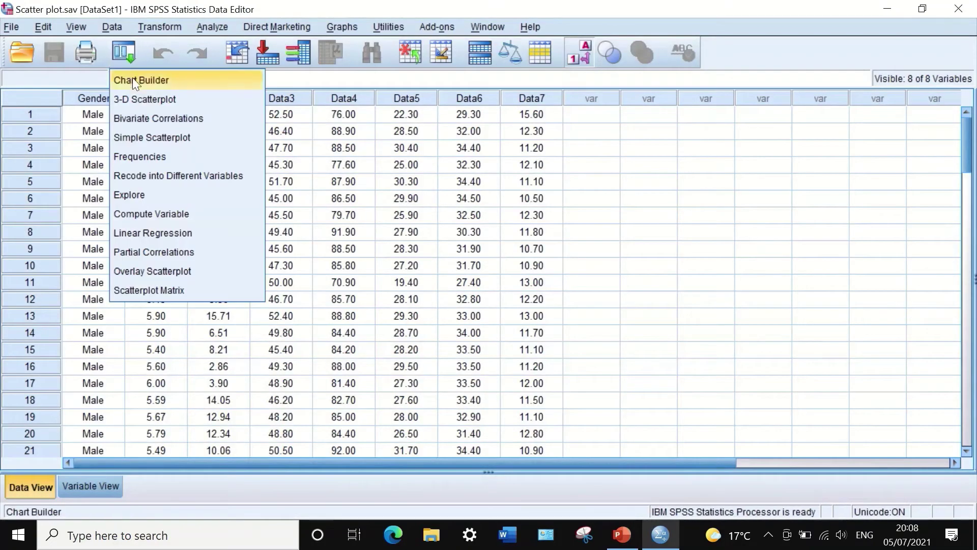
pyautogui.click(134, 77)
pyautogui.click(418, 338)
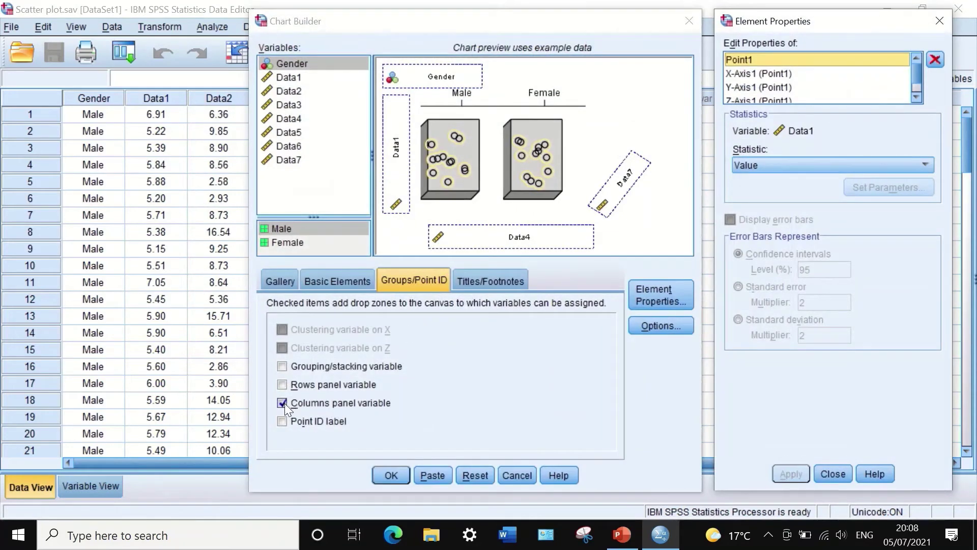
# Step: Replace the columns panel variable with a point ID label, assign Gender as the point label variable, and generate the chart
pyautogui.click(284, 403)
pyautogui.click(282, 422)
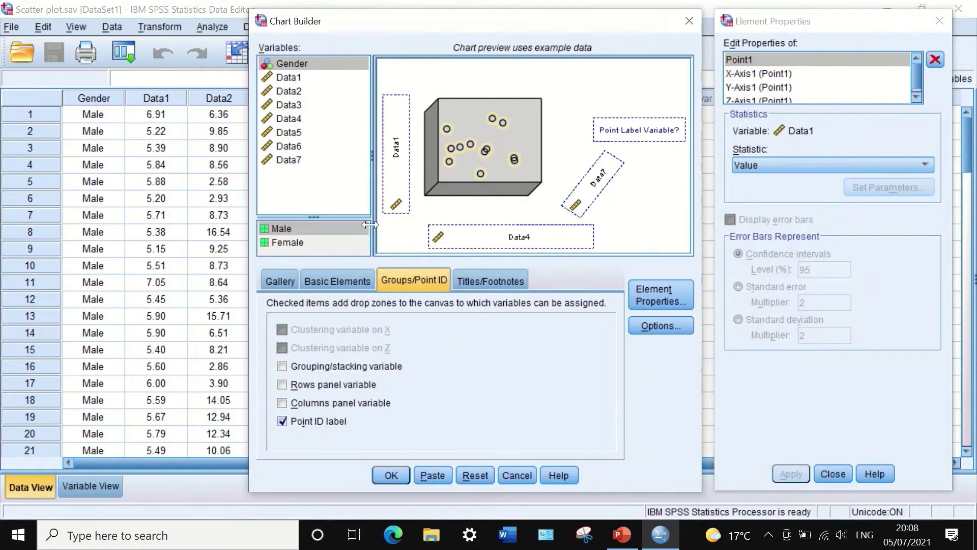
pyautogui.moveTo(285, 64); pyautogui.dragTo(631, 138)
pyautogui.click(389, 474)
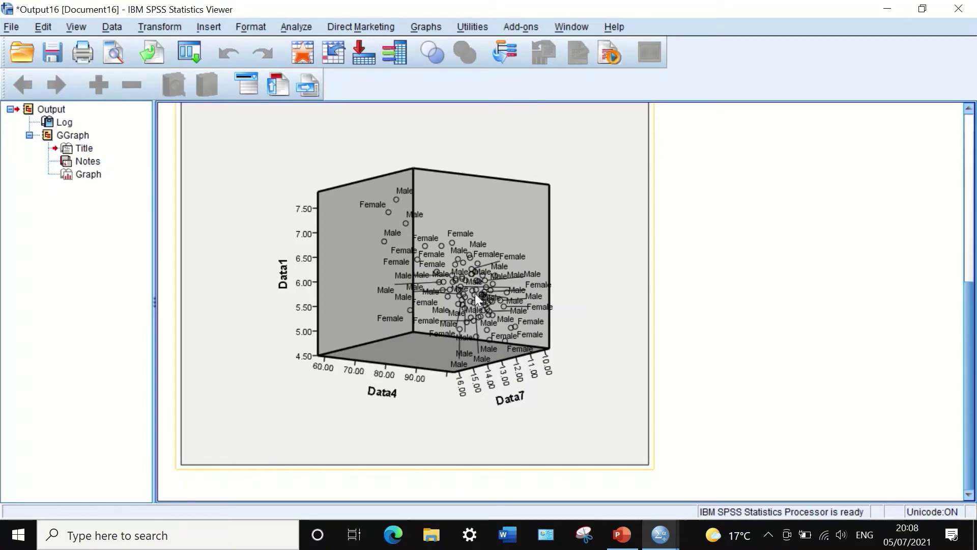
# Step: Close the point-labeled chart's output without saving and reopen the Chart Builder with the same chart definition
pyautogui.scroll(5, 474, 293)
pyautogui.click(958, 9)
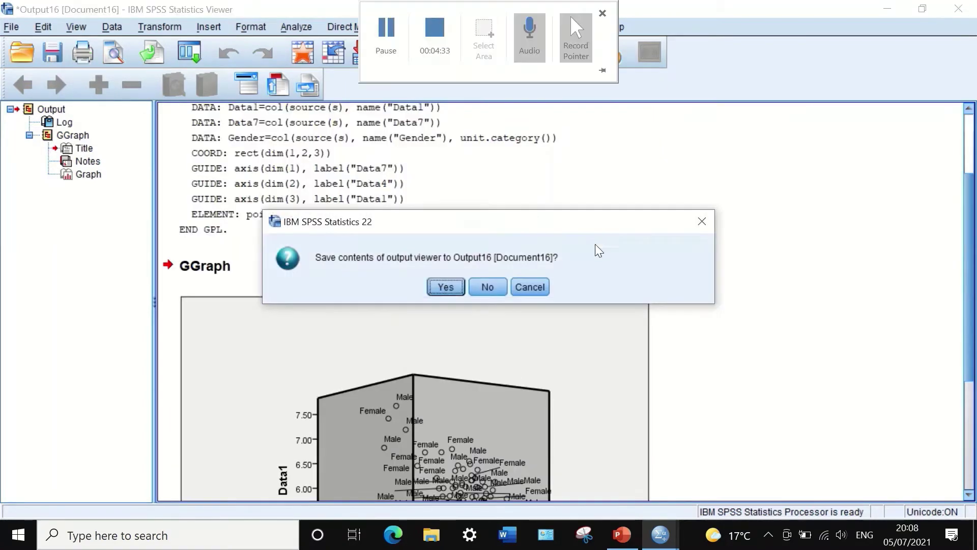
pyautogui.click(486, 286)
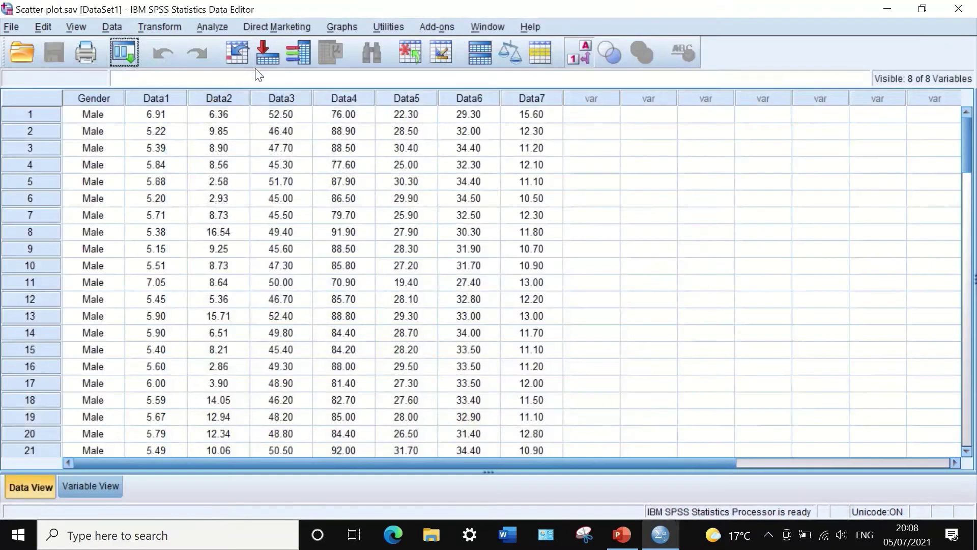
pyautogui.click(131, 50)
pyautogui.click(138, 84)
pyautogui.click(448, 346)
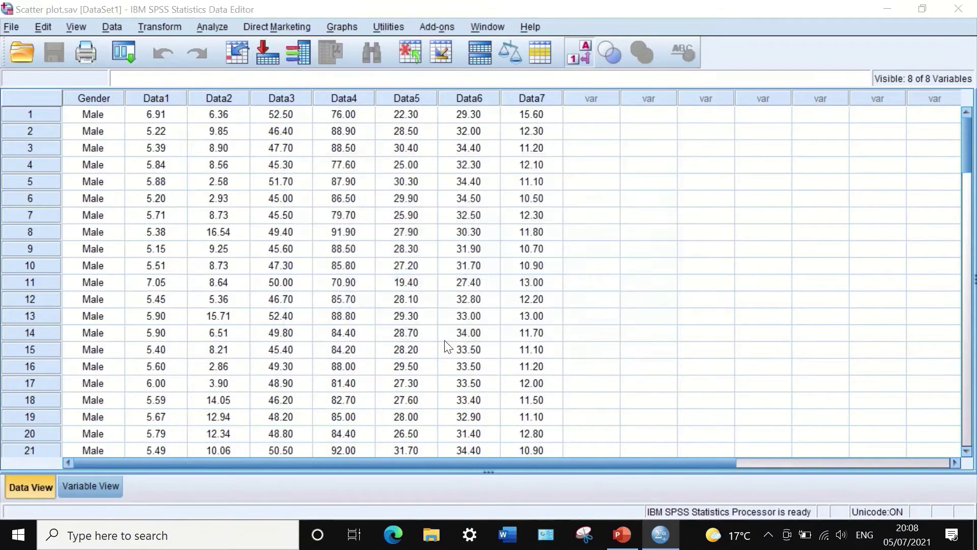
# Step: Replace the point ID label with a grouping/stacking variable and assign Gender to Set color
pyautogui.click(282, 366)
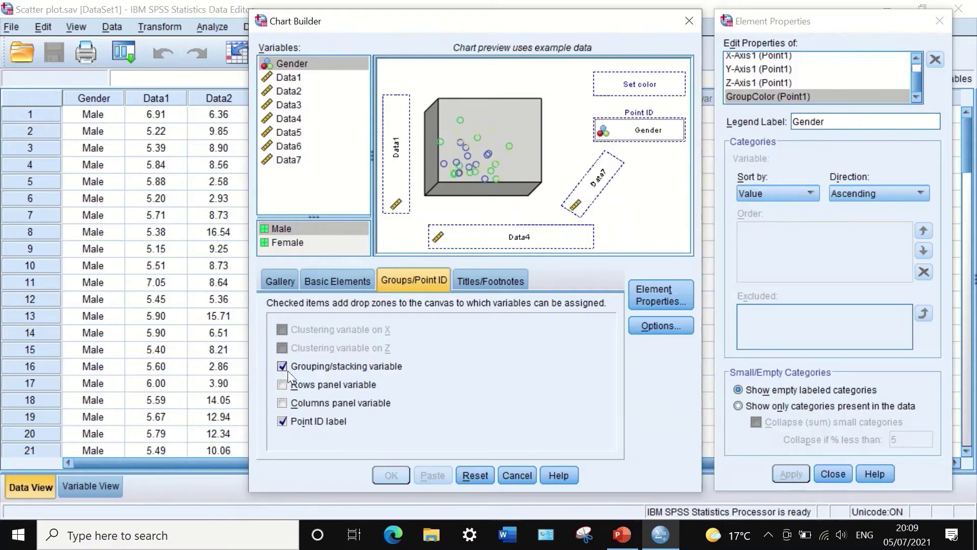
pyautogui.click(282, 421)
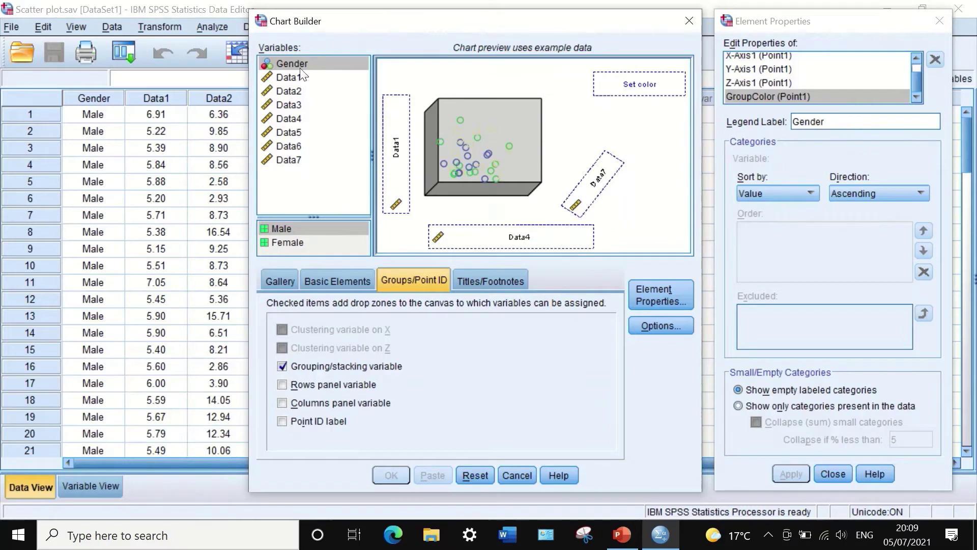
pyautogui.moveTo(288, 58); pyautogui.dragTo(628, 83)
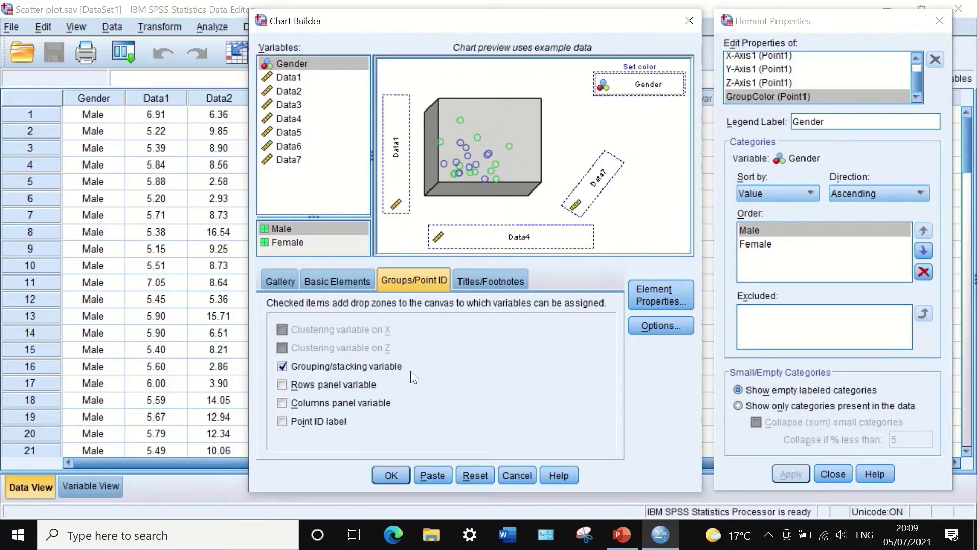
# Step: Add Title 1 to the chart and apply "Correlation" as its text
pyautogui.click(477, 282)
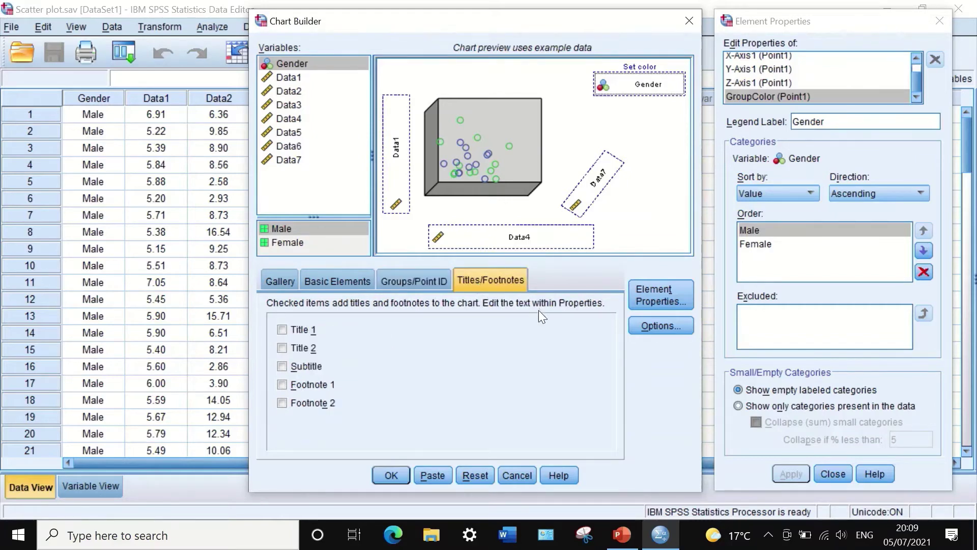
pyautogui.click(282, 329)
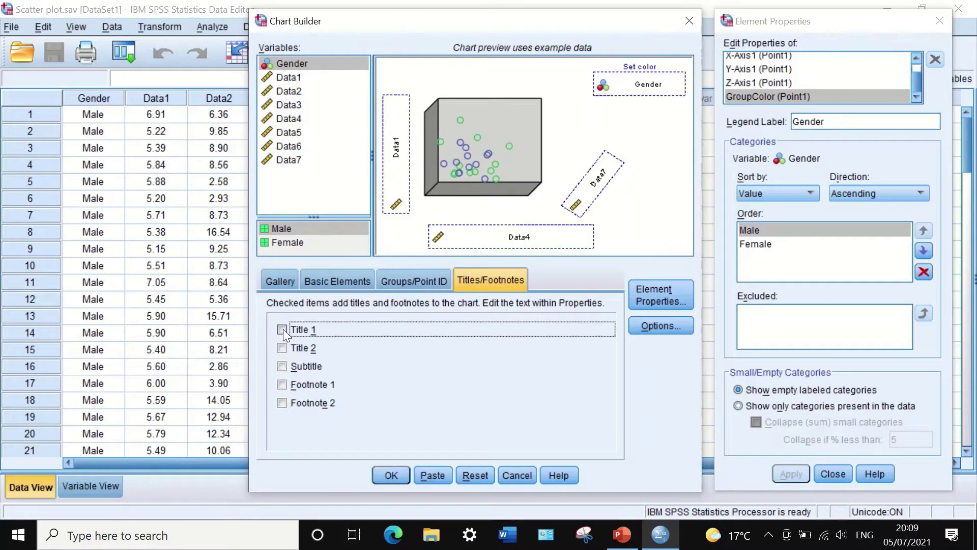
pyautogui.click(838, 197)
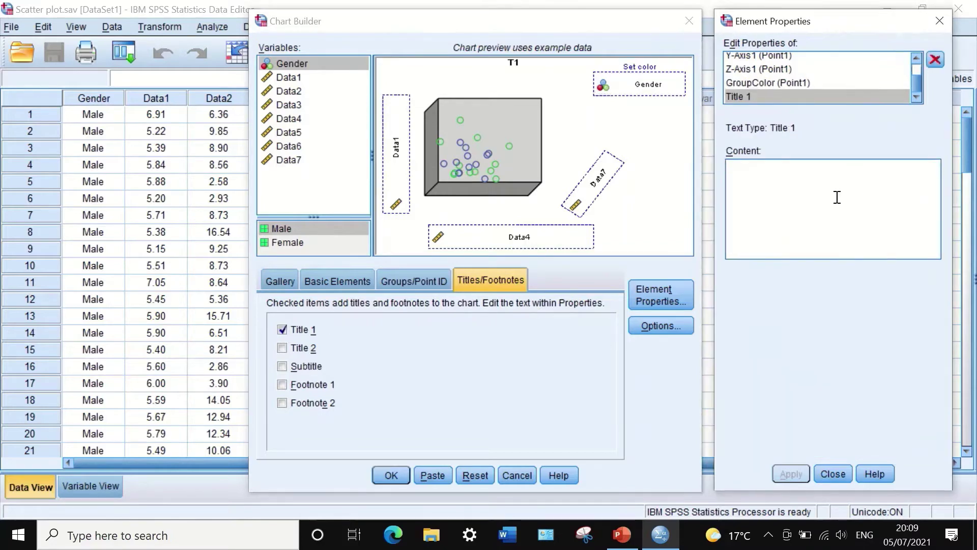
pyautogui.write('Correl')
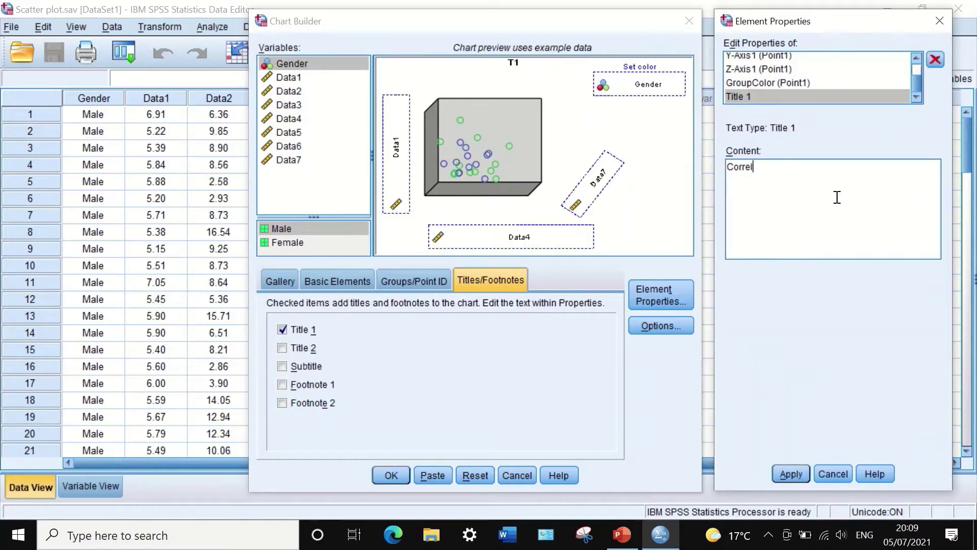
pyautogui.write('ation')
pyautogui.click(788, 474)
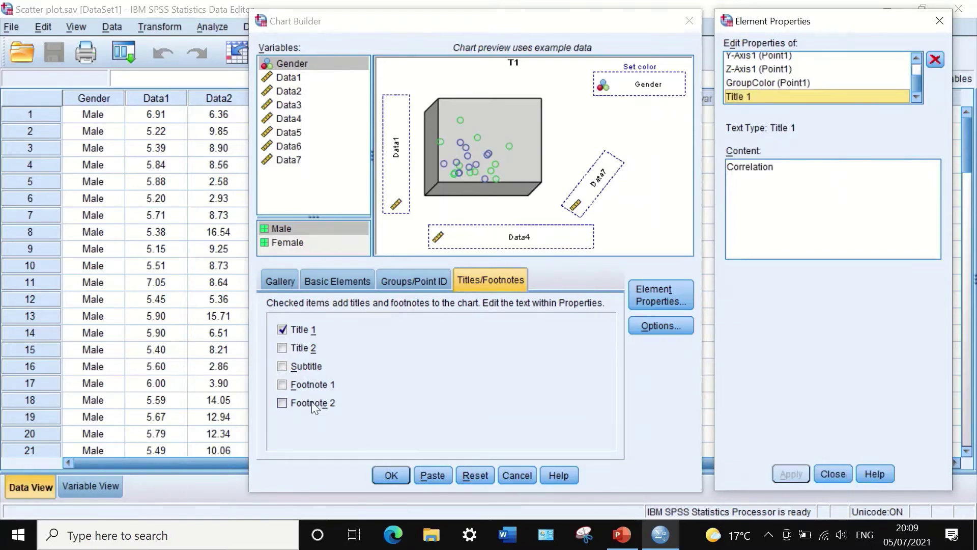
# Step: Add Footnote 1 to the chart and apply "Figure 1" as its text
pyautogui.click(282, 386)
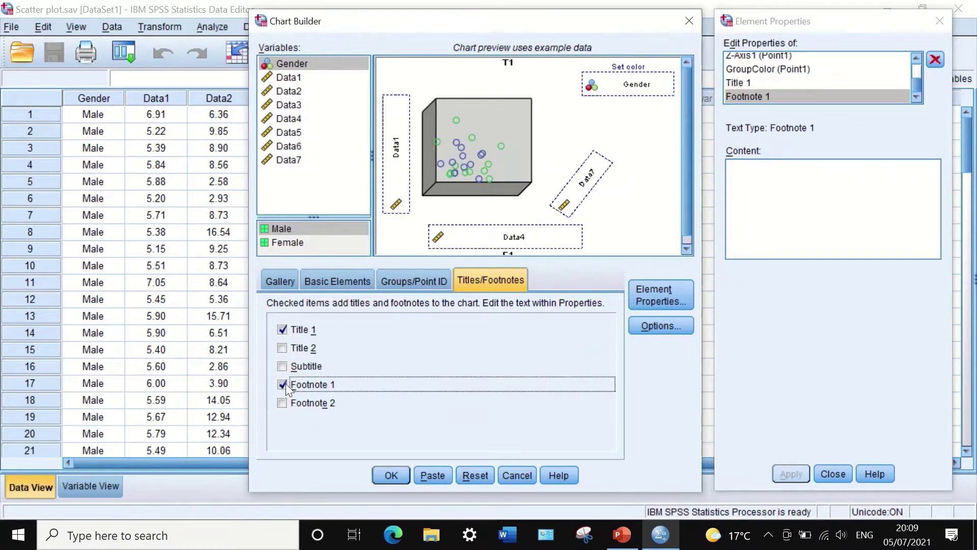
pyautogui.click(777, 179)
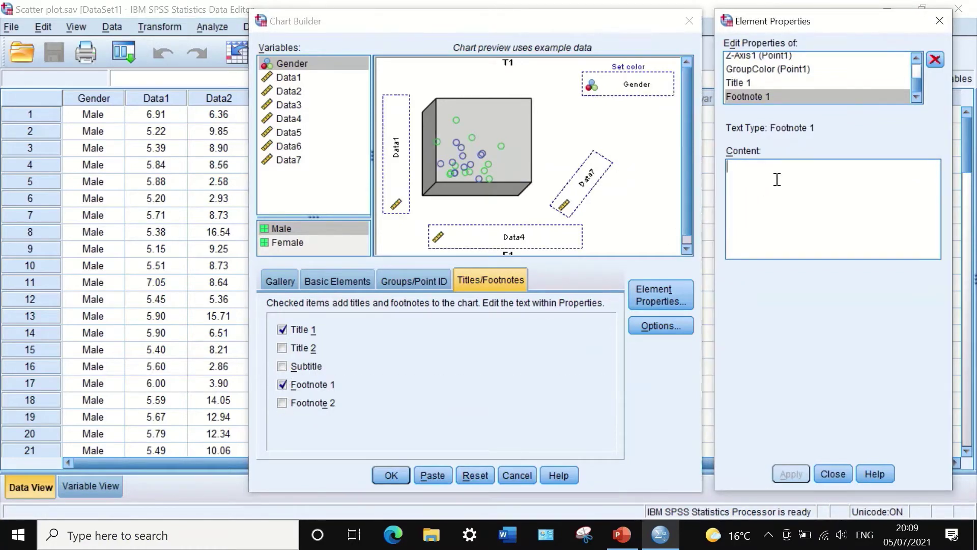
pyautogui.write('figure 1')
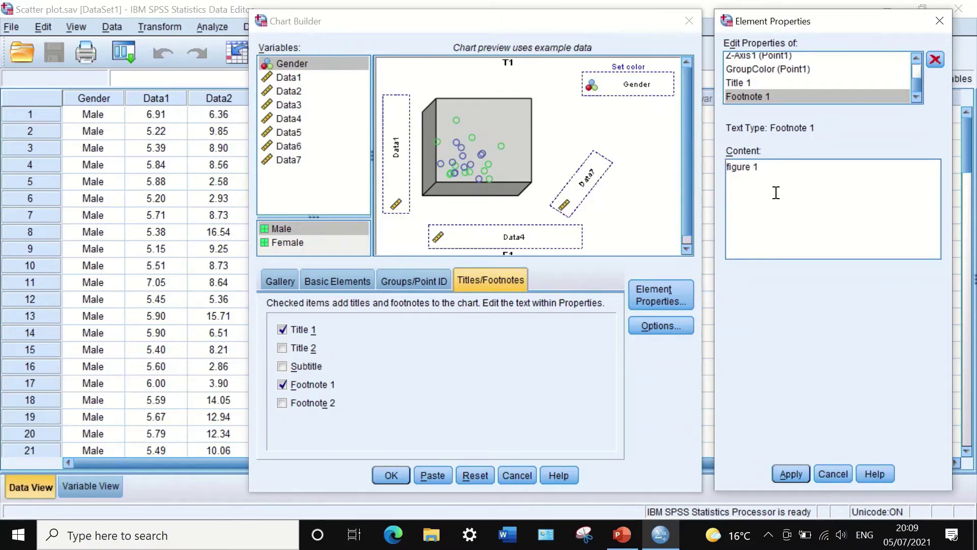
pyautogui.press('BackSpace')
pyautogui.write('F')
pyautogui.click(791, 473)
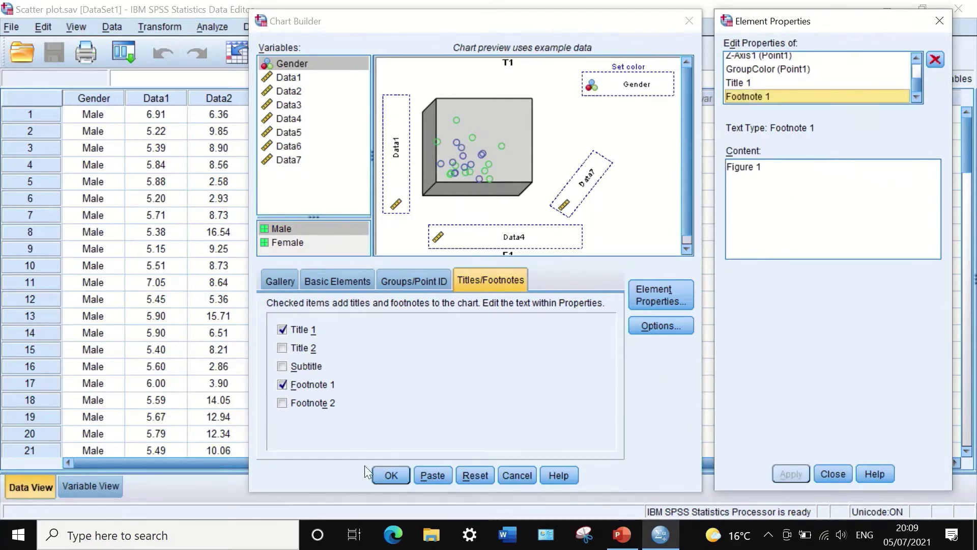
# Step: Generate the Gender-colored 3-D scatter chart and review its title, legend, axes and footnote in the output
pyautogui.click(387, 476)
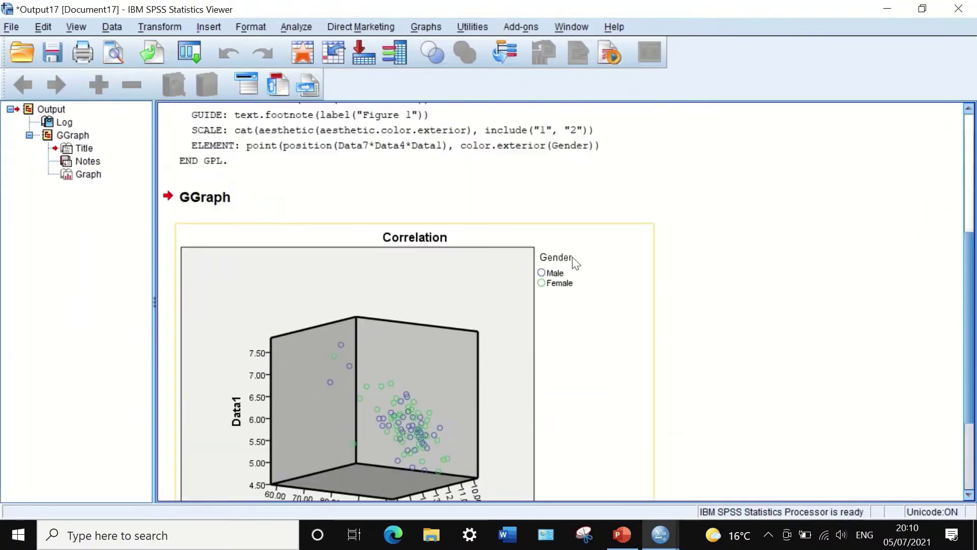
pyautogui.scroll(-3, 596, 265)
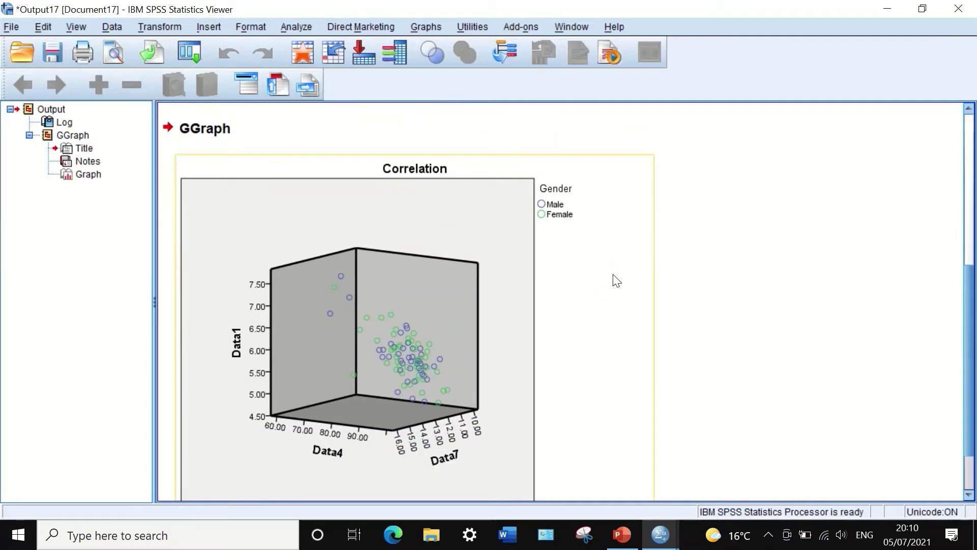
pyautogui.scroll(-3, 615, 281)
pyautogui.scroll(3, 616, 281)
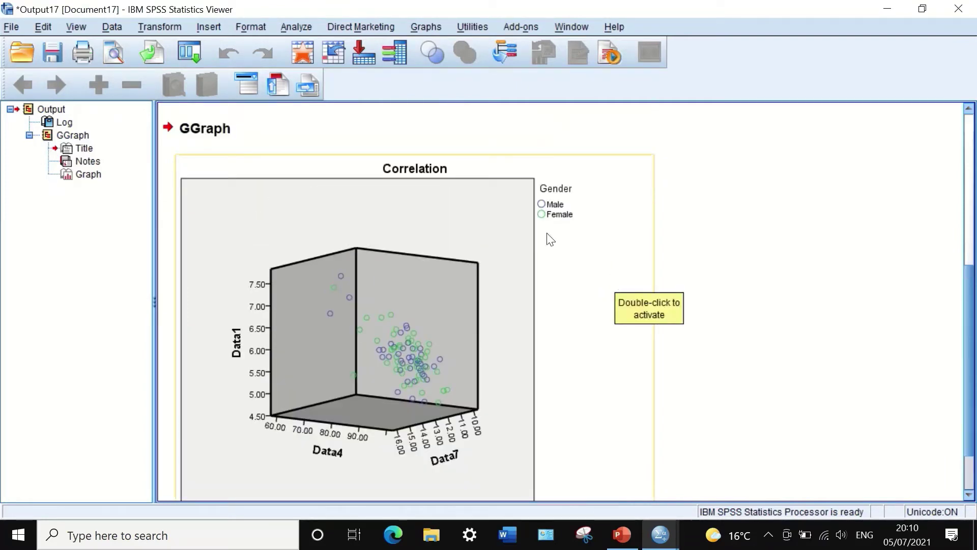
pyautogui.scroll(-3, 447, 175)
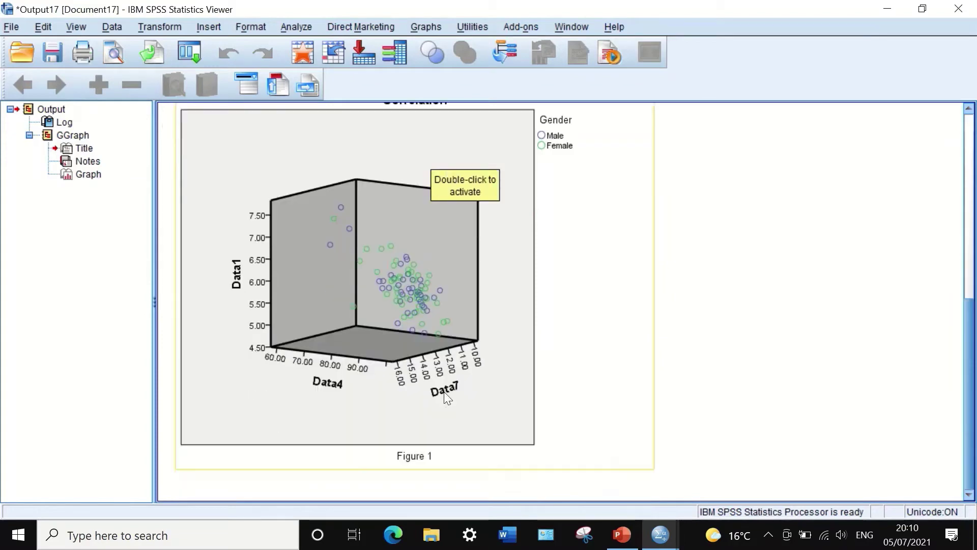
pyautogui.scroll(3, 444, 453)
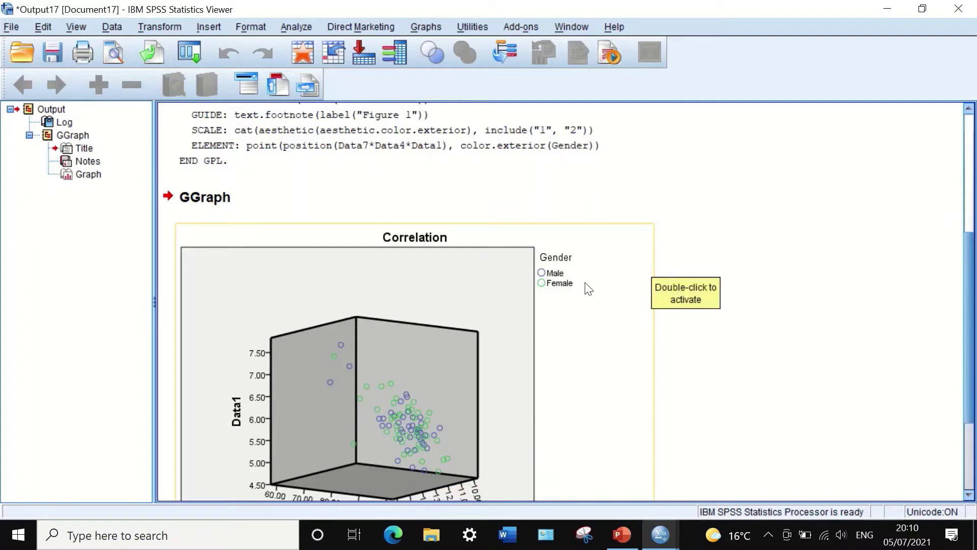
# Step: Open the generated Correlation chart in the Chart Editor
pyautogui.scroll(-2, 429, 378)
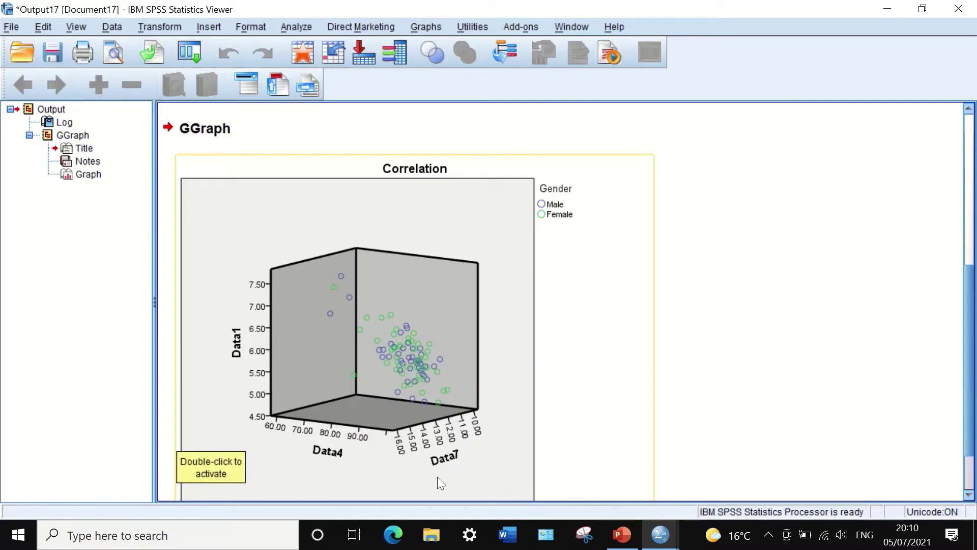
pyautogui.click(411, 224)
pyautogui.doubleClick(416, 231)
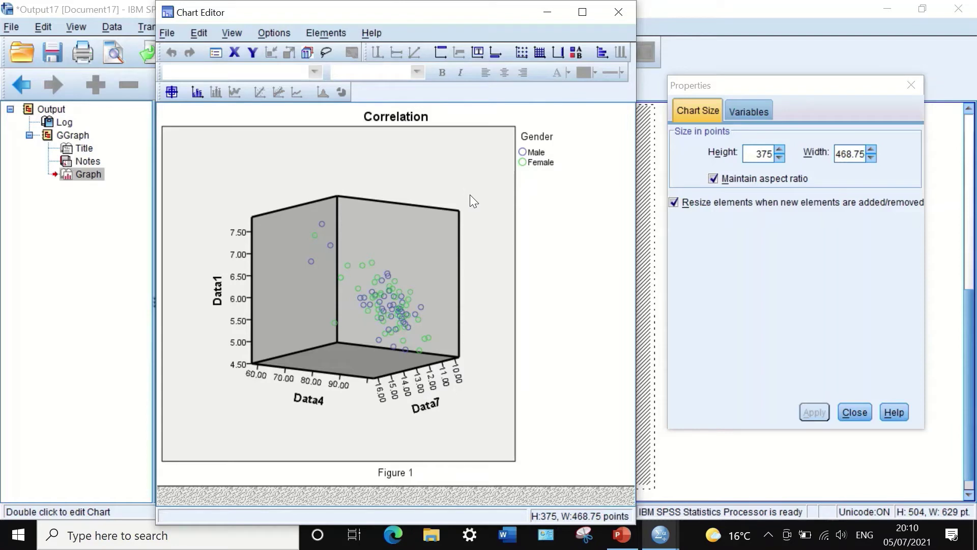
# Step: Fill the background frame behind the 3-D plot with white and apply it
pyautogui.click(396, 156)
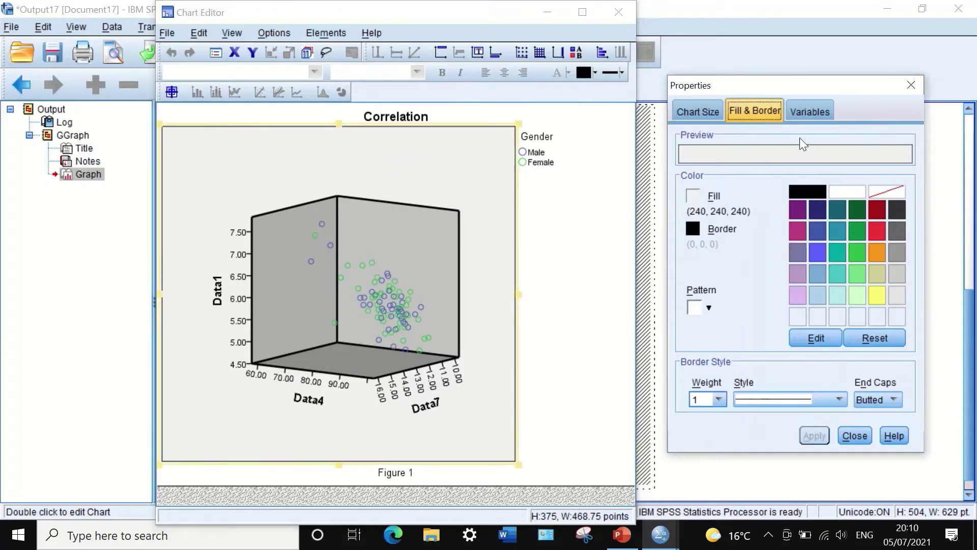
pyautogui.click(844, 190)
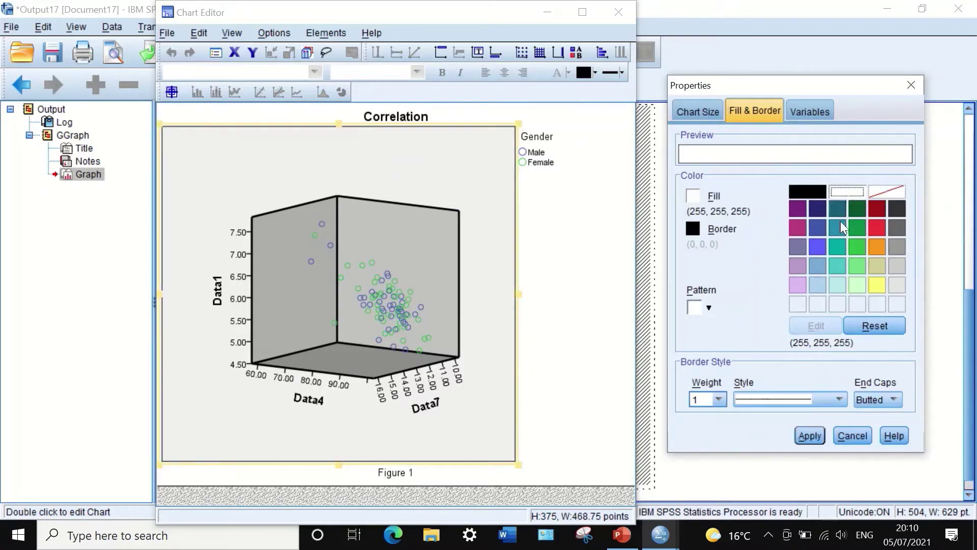
pyautogui.click(810, 435)
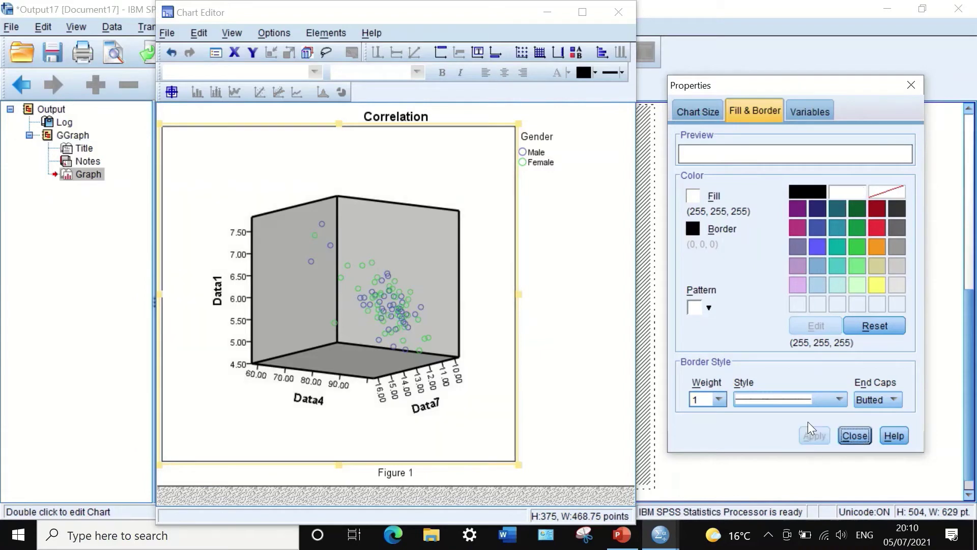
# Step: Apply a white fill to both vertical walls of the 3-D plot, the back wall and the side wall
pyautogui.click(398, 258)
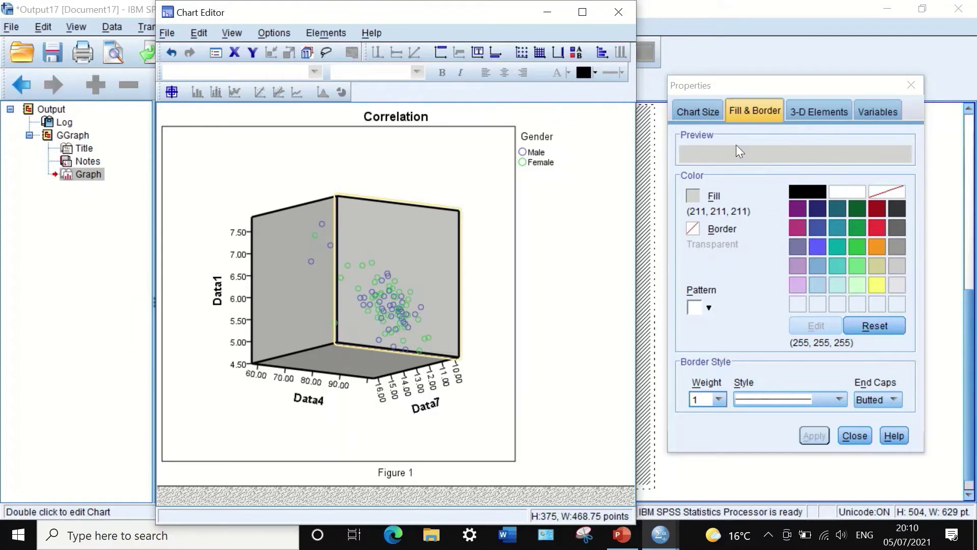
pyautogui.click(853, 190)
pyautogui.click(795, 432)
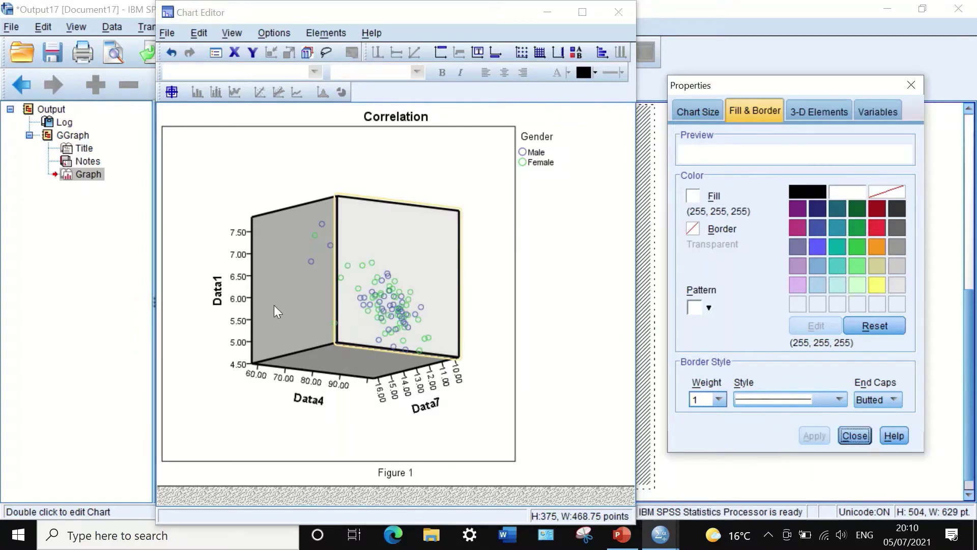
pyautogui.click(283, 290)
pyautogui.click(845, 192)
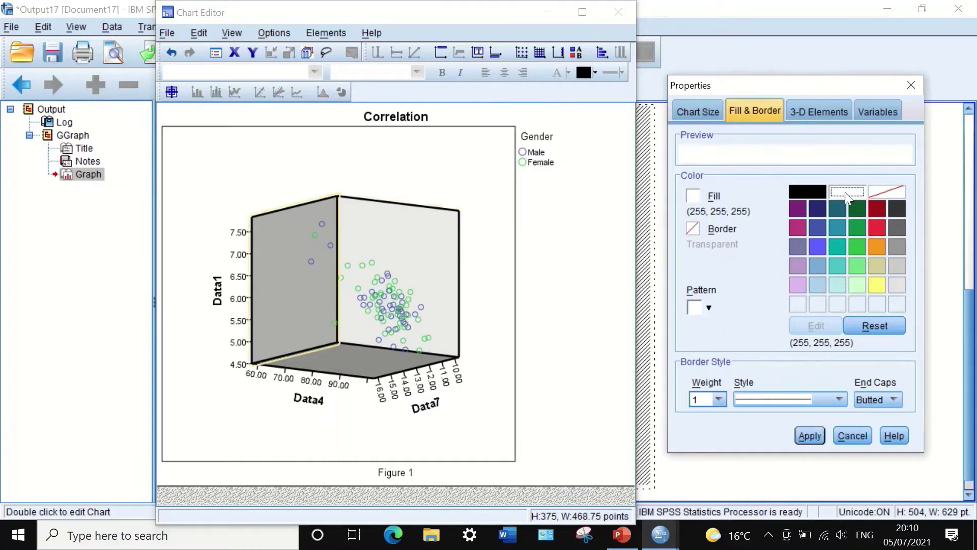
pyautogui.click(804, 433)
# Step: Apply a white fill to the floor of the 3-D plot and close its properties
pyautogui.click(385, 356)
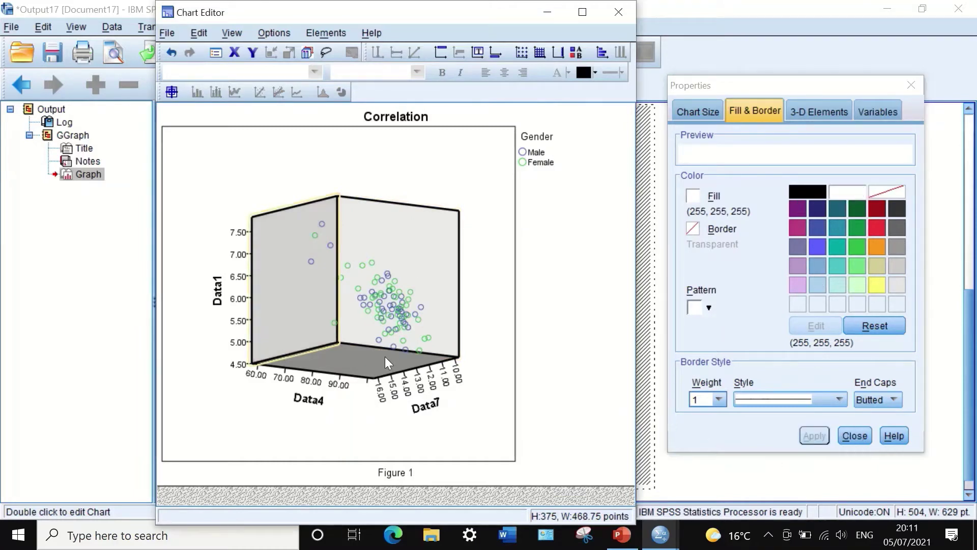
pyautogui.click(846, 193)
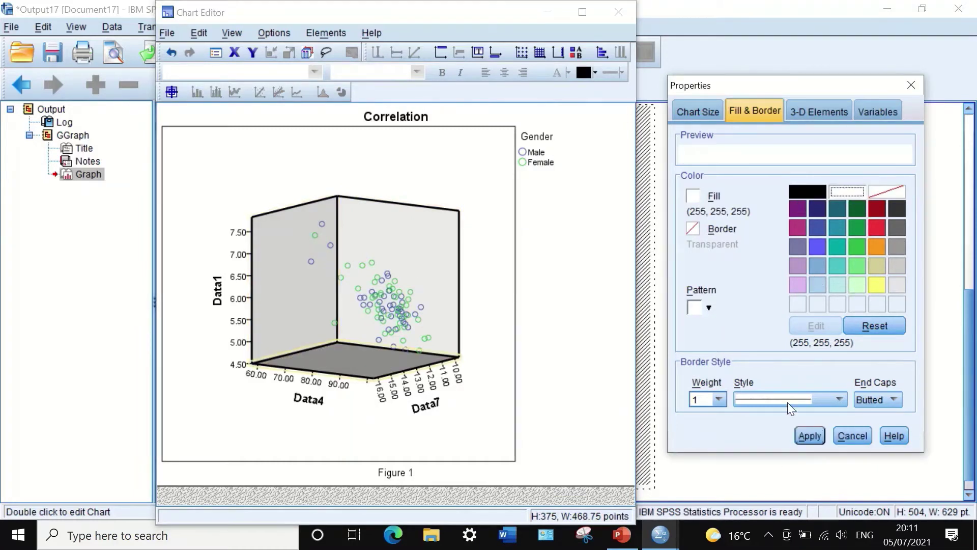
pyautogui.click(809, 436)
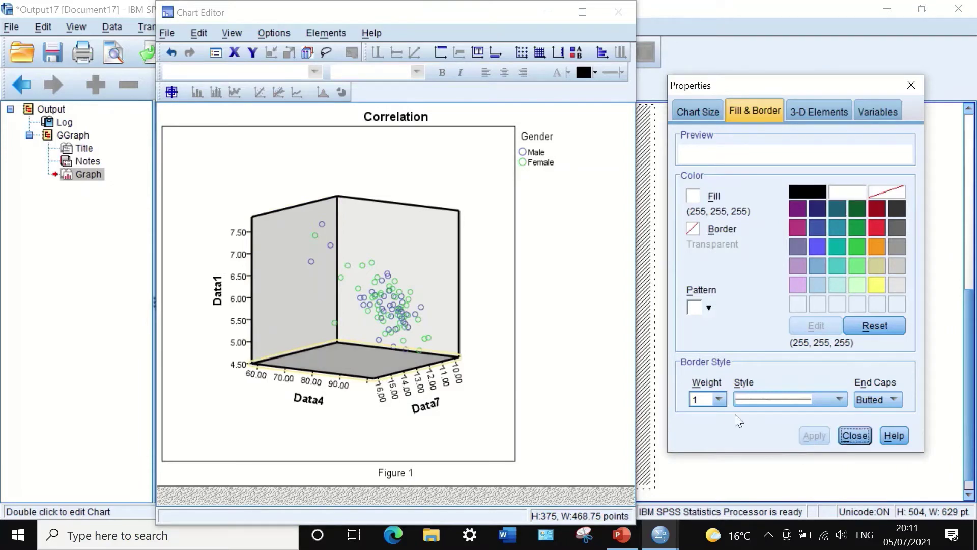
pyautogui.click(856, 435)
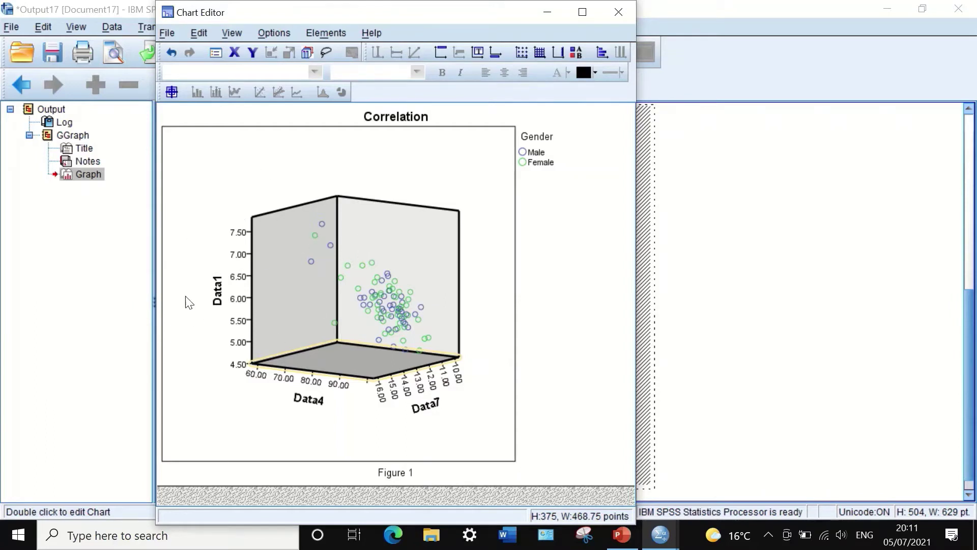
# Step: Format the Data1 axis title with preferred size 14 and magenta text color (187, 63, 127)
pyautogui.click(219, 304)
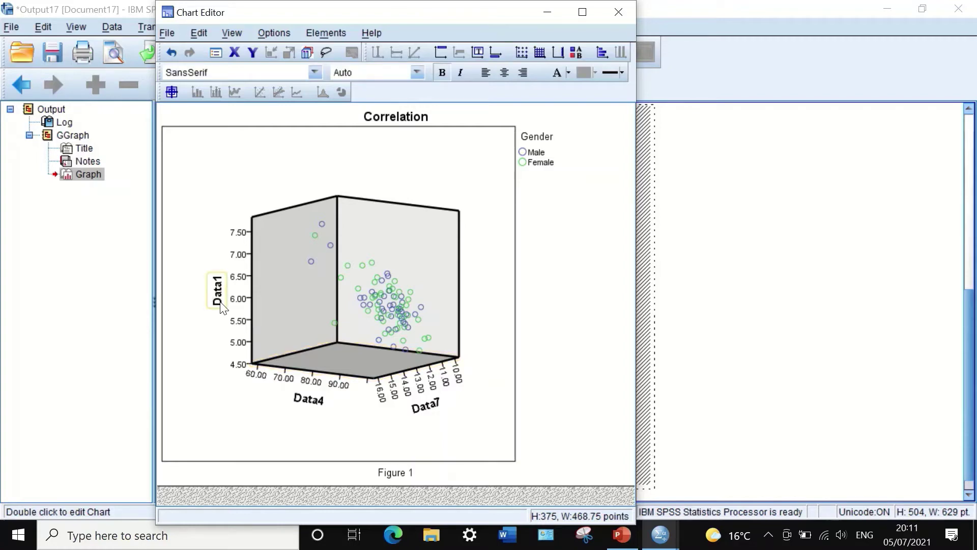
pyautogui.click(220, 304)
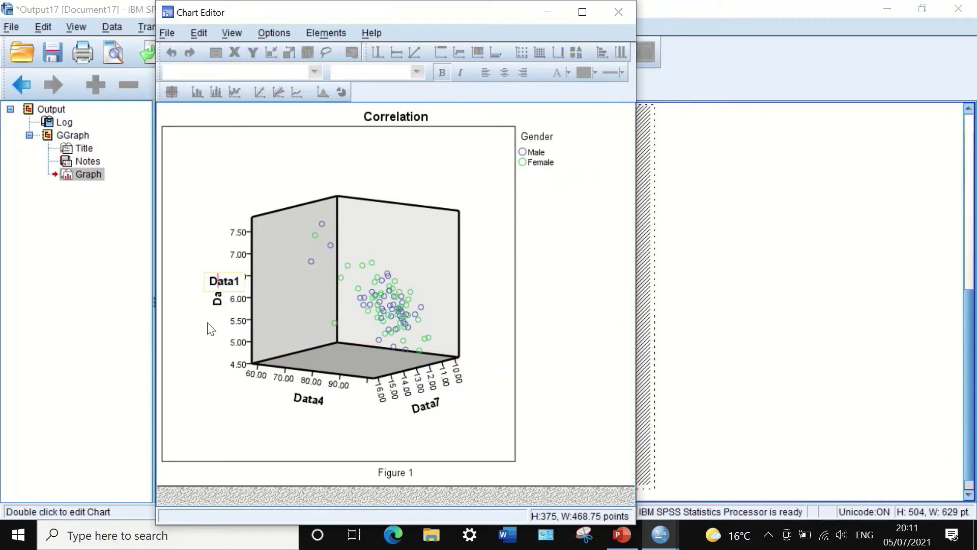
pyautogui.click(212, 314)
pyautogui.doubleClick(221, 301)
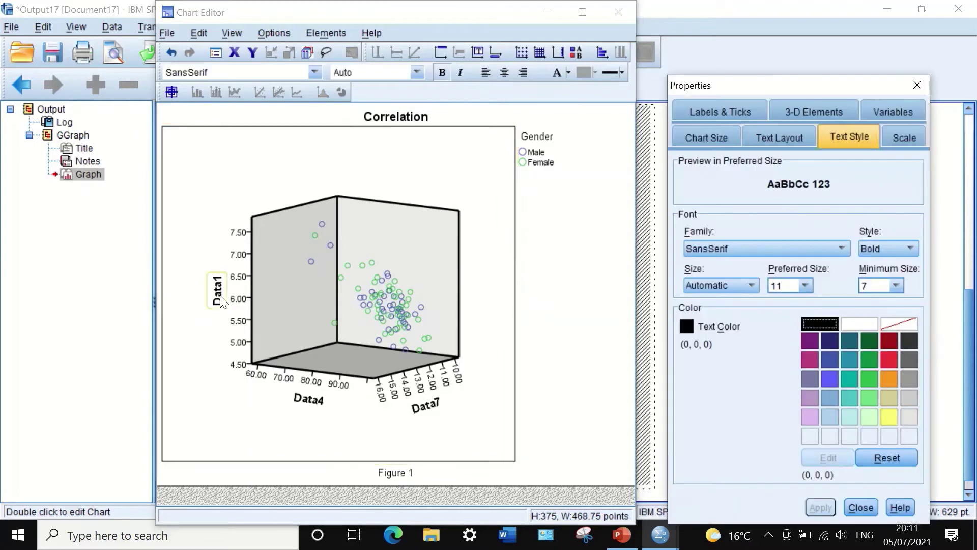
pyautogui.click(805, 286)
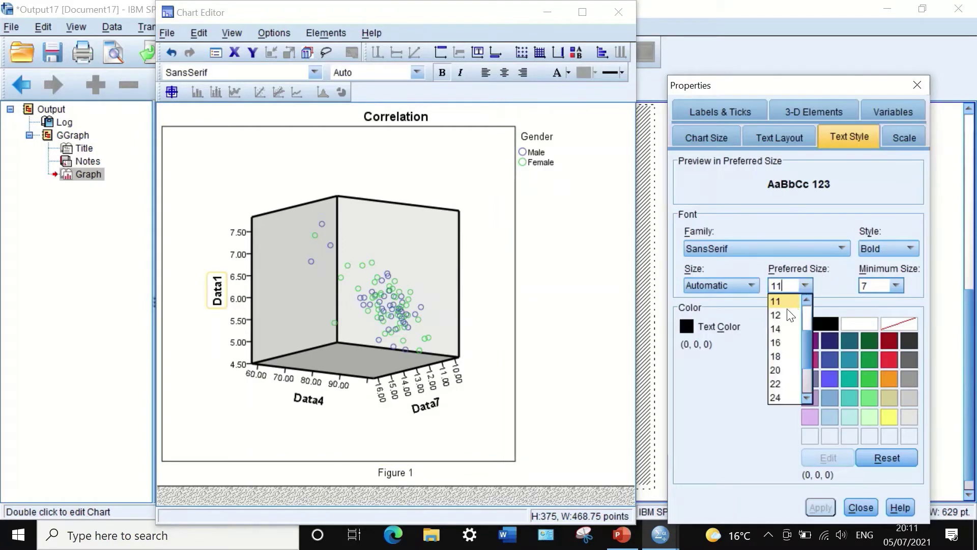
pyautogui.click(781, 323)
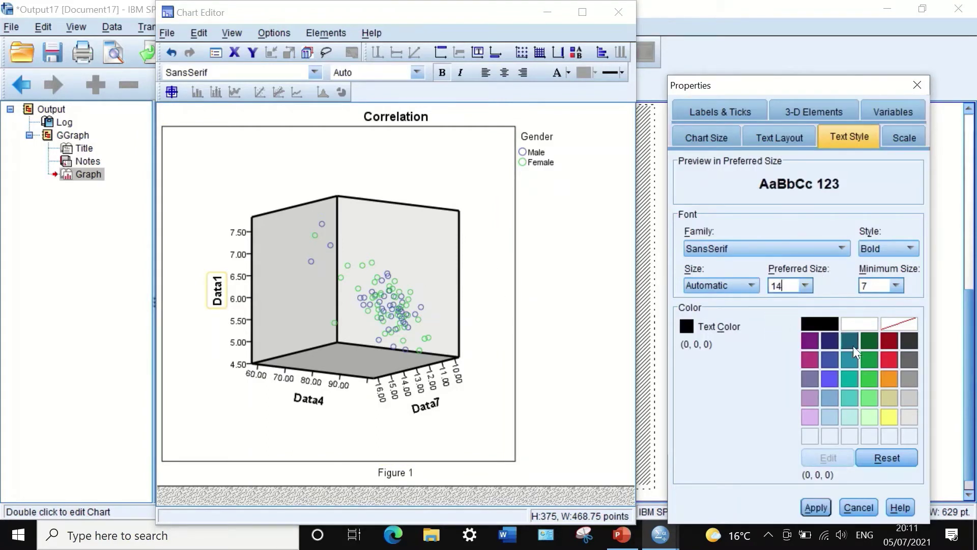
pyautogui.click(810, 364)
pyautogui.click(813, 505)
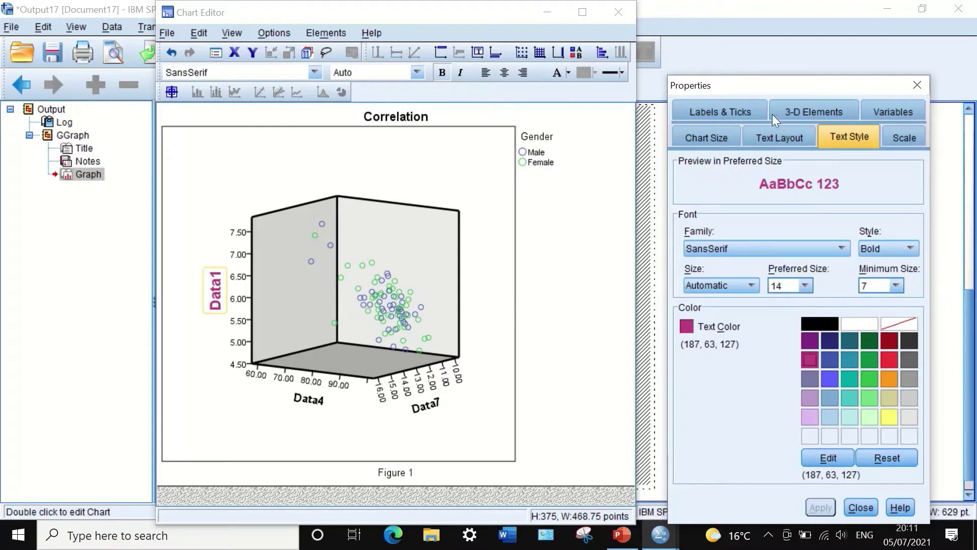
pyautogui.click(903, 138)
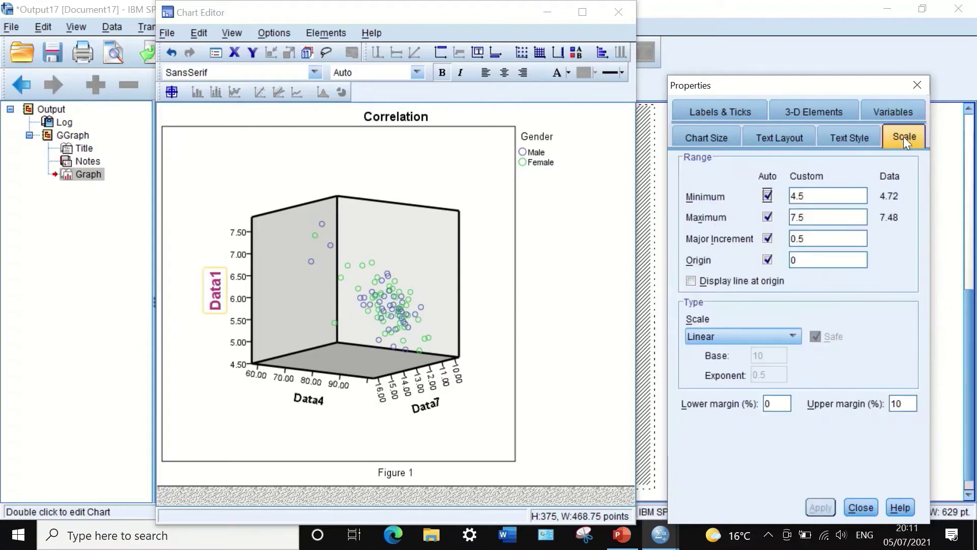
pyautogui.click(860, 508)
# Step: Format the Data4 axis title with magenta text color (187, 63, 127) and preferred size 14
pyautogui.doubleClick(304, 403)
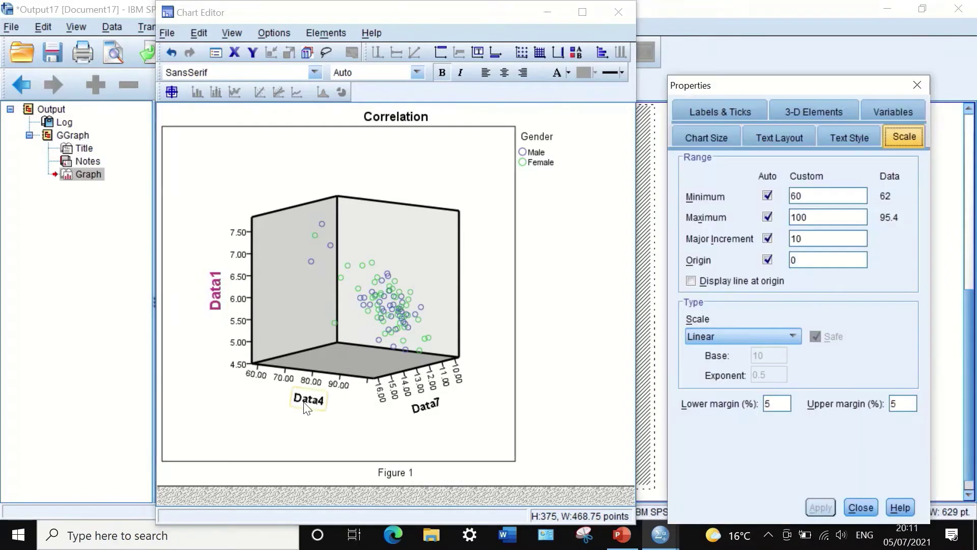
pyautogui.click(353, 401)
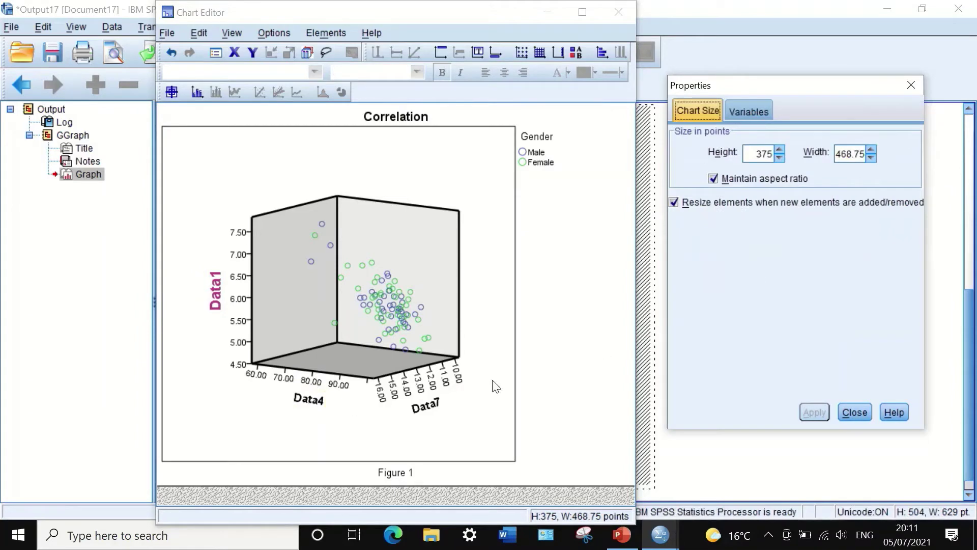
pyautogui.click(316, 402)
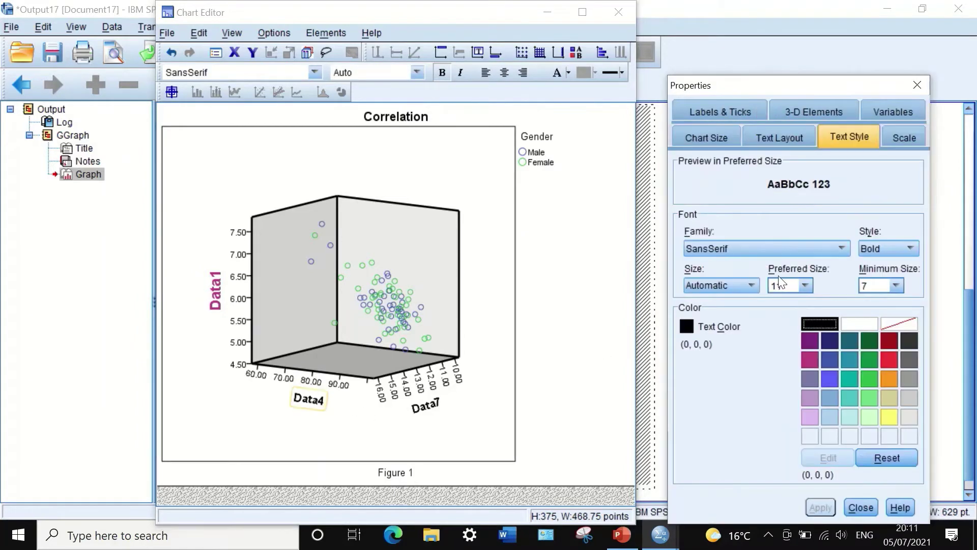
pyautogui.click(810, 358)
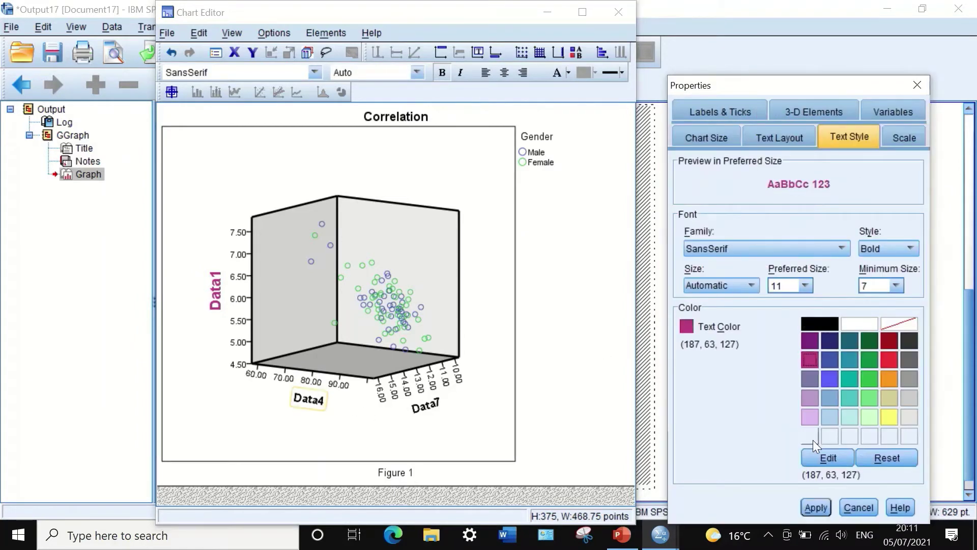
pyautogui.click(805, 286)
pyautogui.click(784, 335)
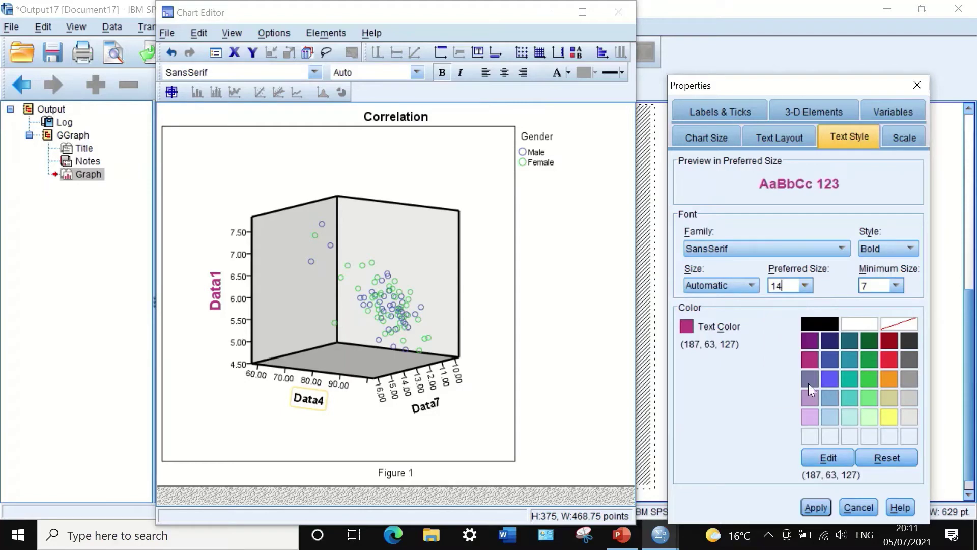
pyautogui.click(811, 509)
# Step: Format the Data7 axis title with preferred size 16 and green text color (46, 184, 72)
pyautogui.click(432, 406)
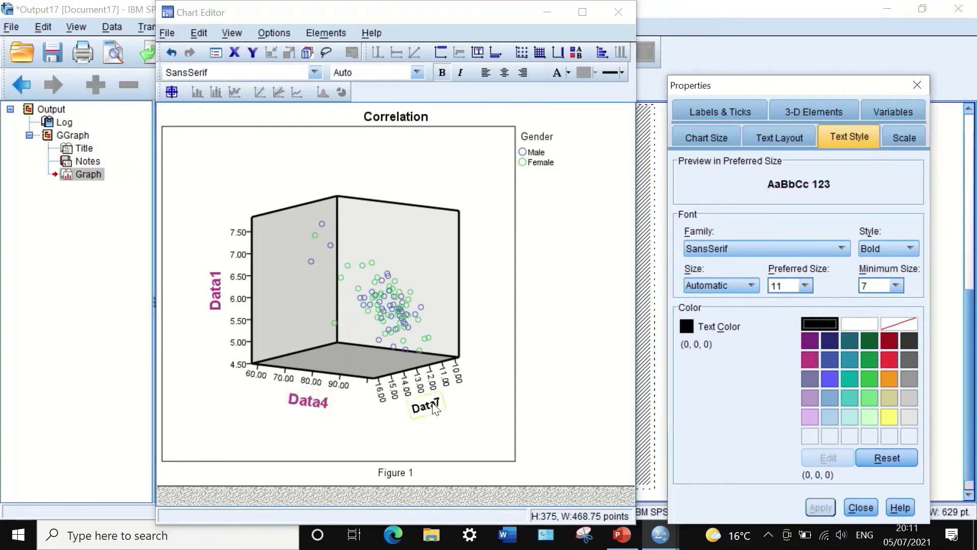
pyautogui.click(805, 288)
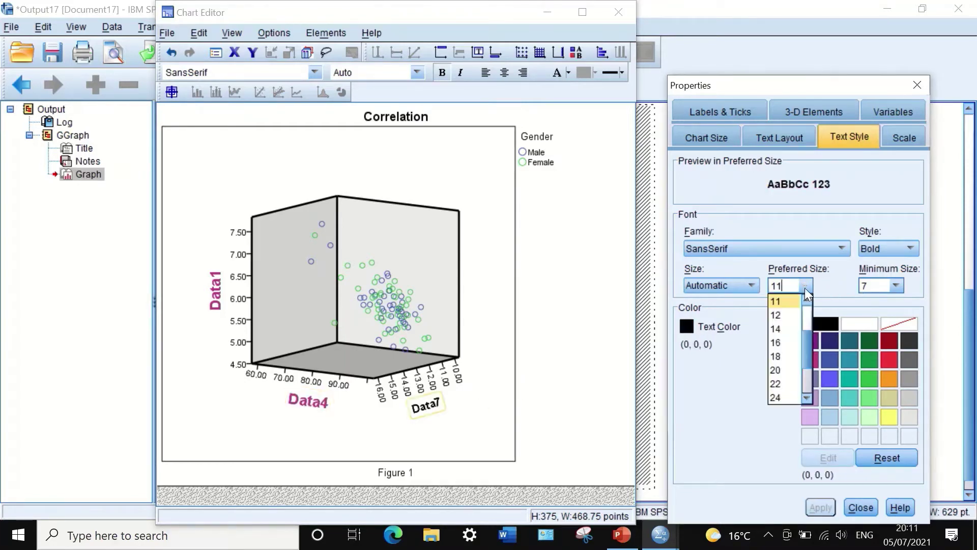
pyautogui.click(778, 343)
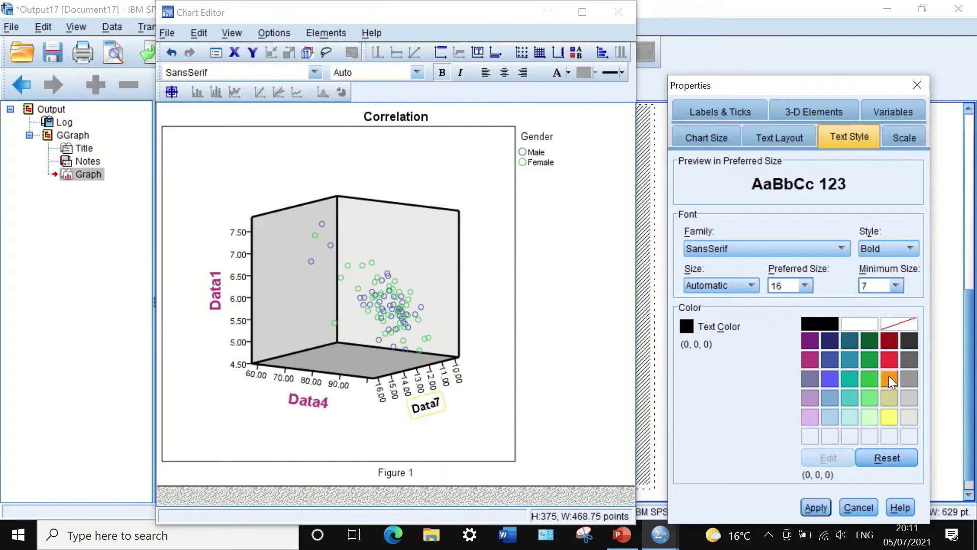
pyautogui.click(865, 376)
pyautogui.click(816, 507)
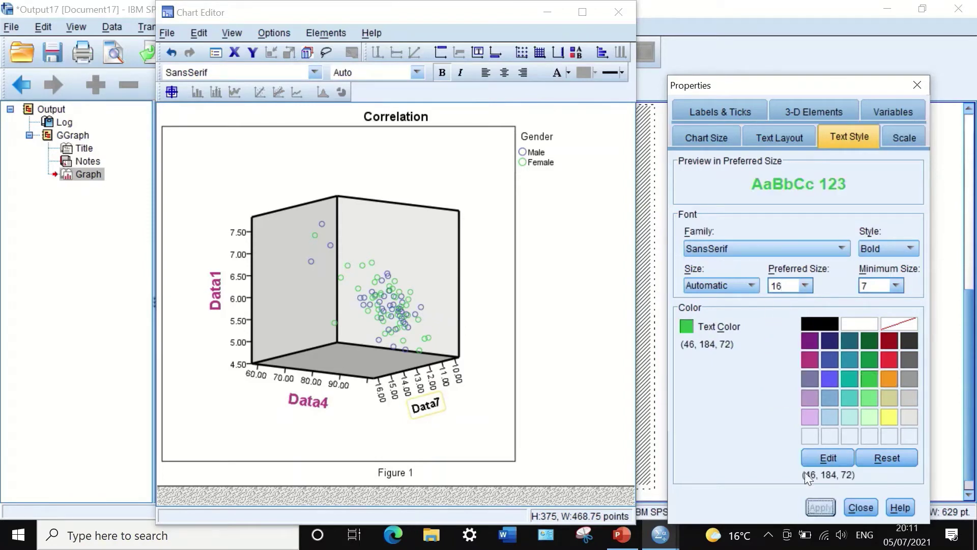
pyautogui.click(545, 389)
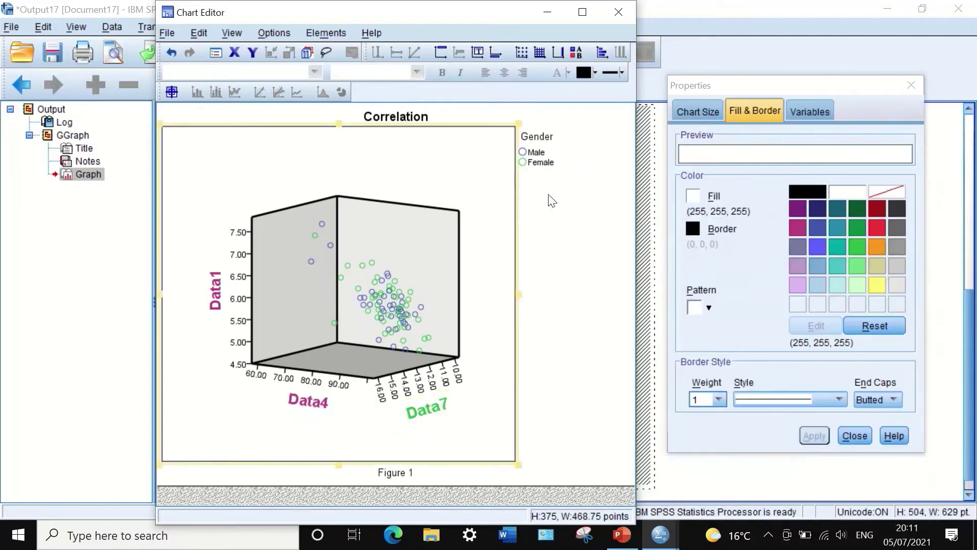
# Step: Select the Data1 axis number labels and apply a major increment of 0.4 to the scale
pyautogui.click(242, 256)
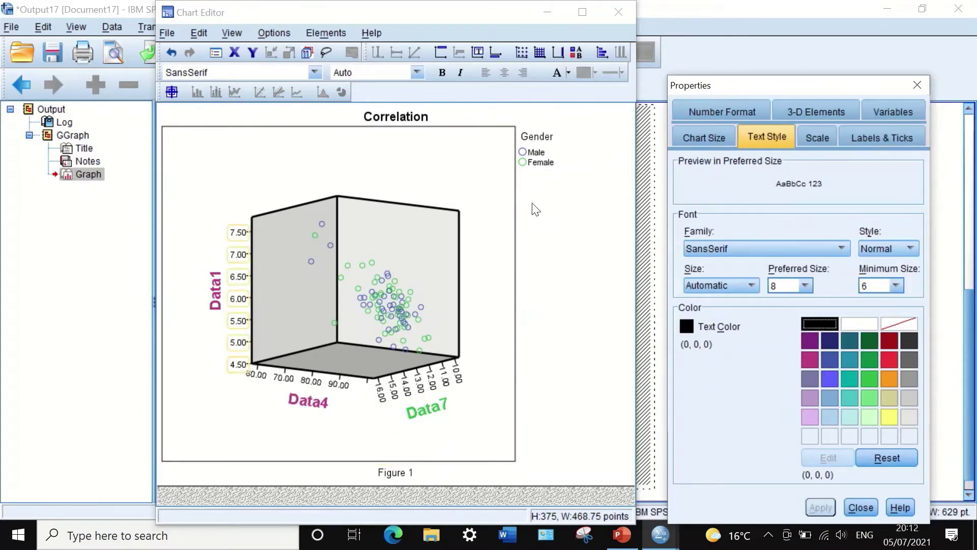
pyautogui.click(817, 138)
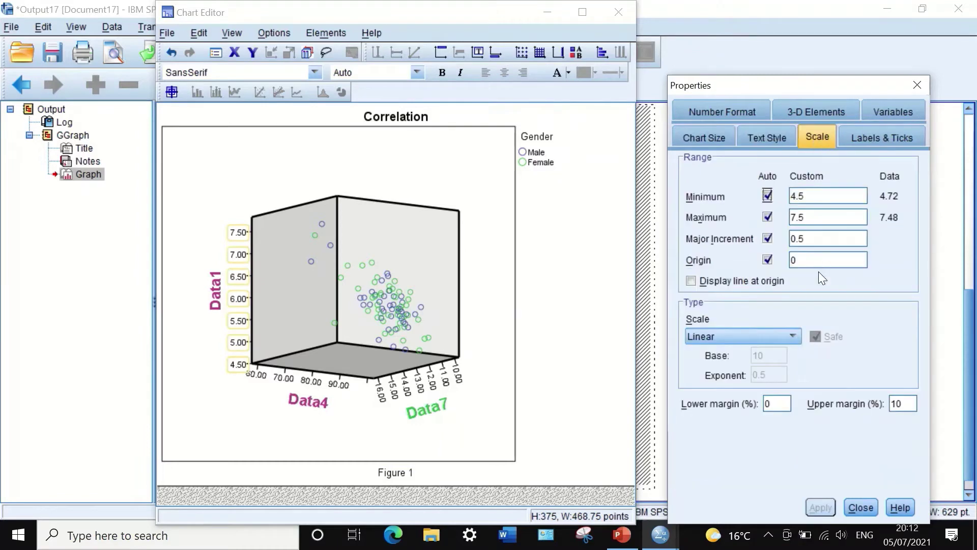
pyautogui.click(804, 239)
pyautogui.press('BackSpace')
pyautogui.write('4')
pyautogui.click(817, 506)
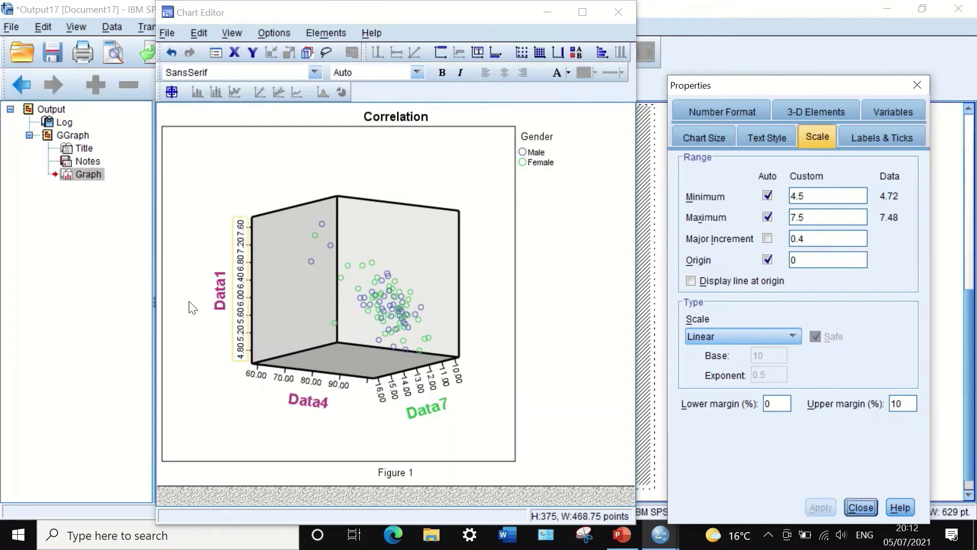
# Step: Set the major increment of the Data1 axis scale to 0.6
pyautogui.click(806, 239)
pyautogui.moveTo(806, 239); pyautogui.dragTo(801, 239)
pyautogui.press('BackSpace')
pyautogui.write('6')
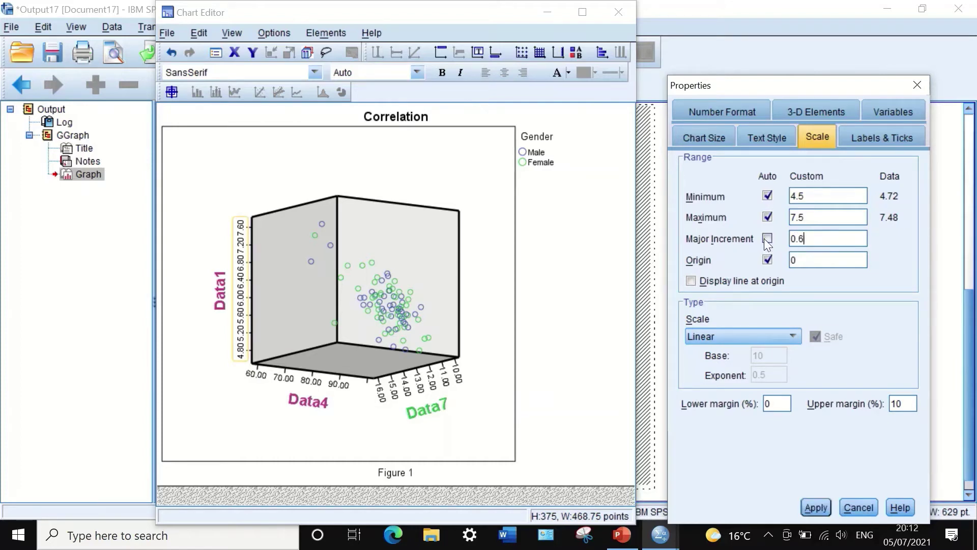
pyautogui.press('Return')
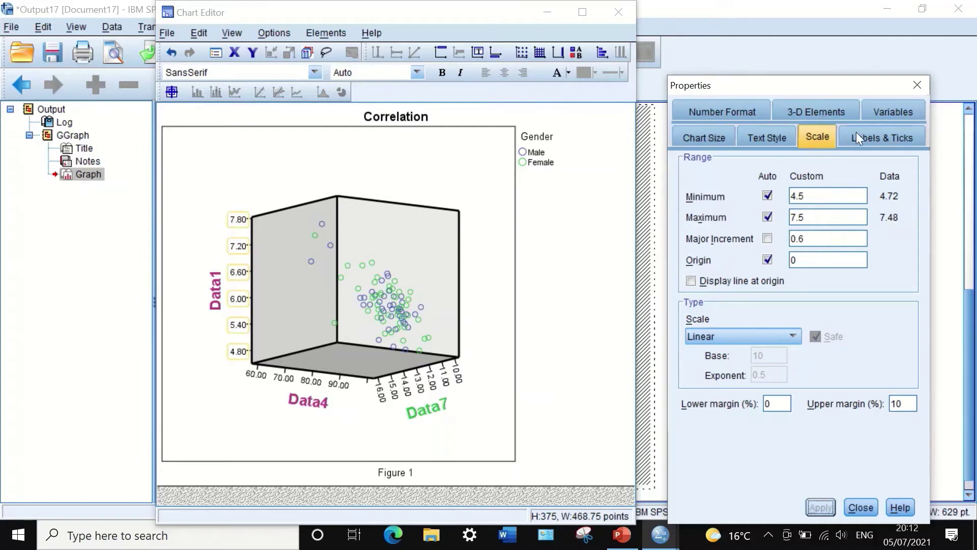
# Step: Set the number format of the Data1 axis labels to 0 decimal places
pyautogui.click(720, 110)
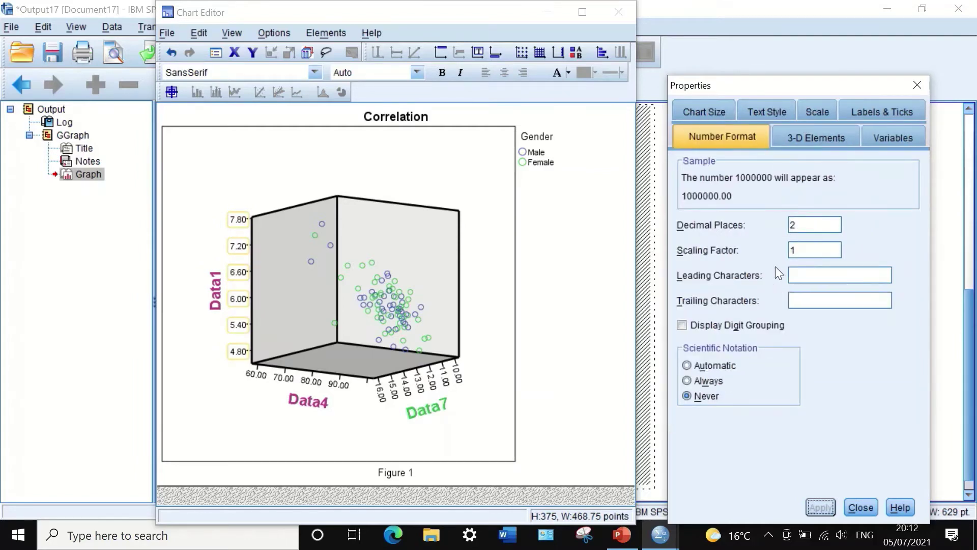
pyautogui.doubleClick(801, 224)
pyautogui.write('0')
pyautogui.press('Return')
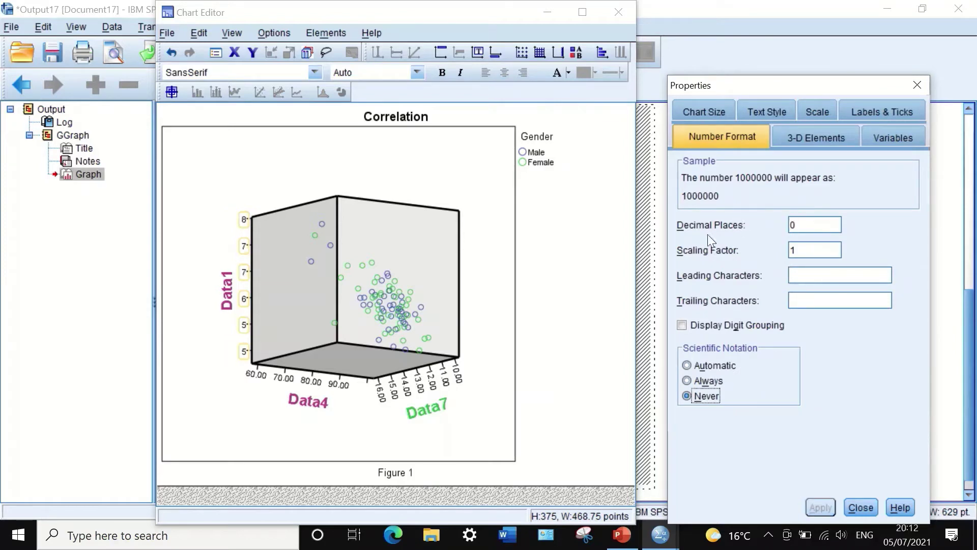
# Step: Set the number format of the Data1 axis labels to 1 decimal place
pyautogui.doubleClick(793, 224)
pyautogui.write('1')
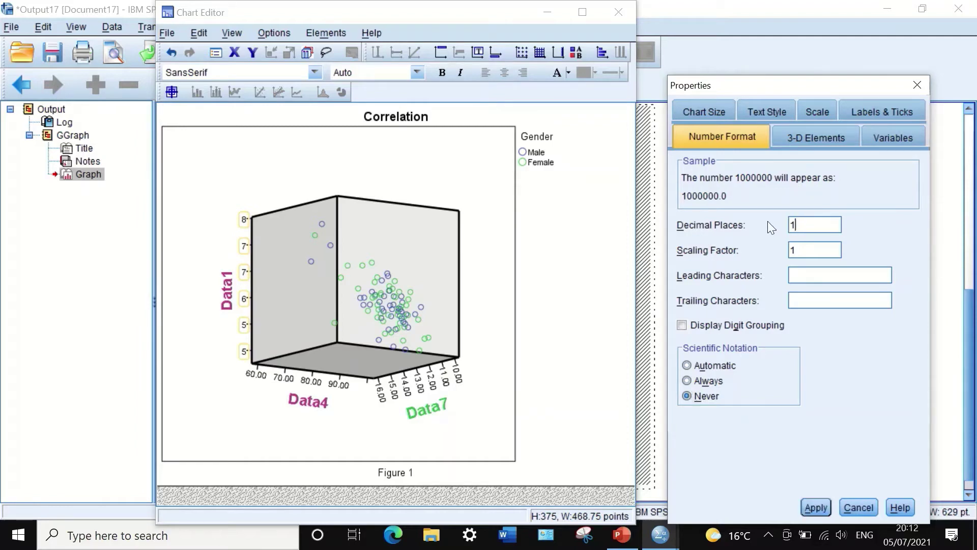
pyautogui.press('Return')
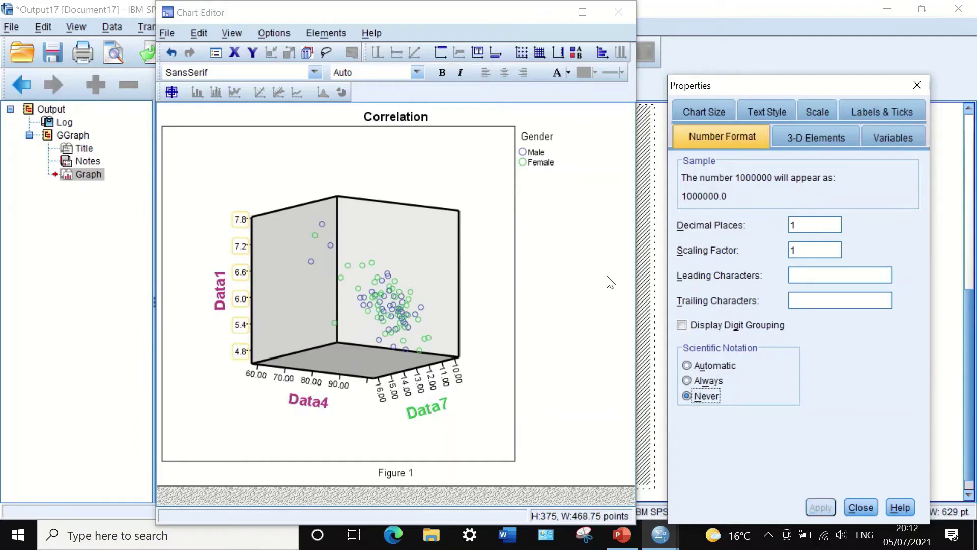
# Step: Select the Data4 axis number labels and set their number format to 0 decimal places
pyautogui.click(302, 383)
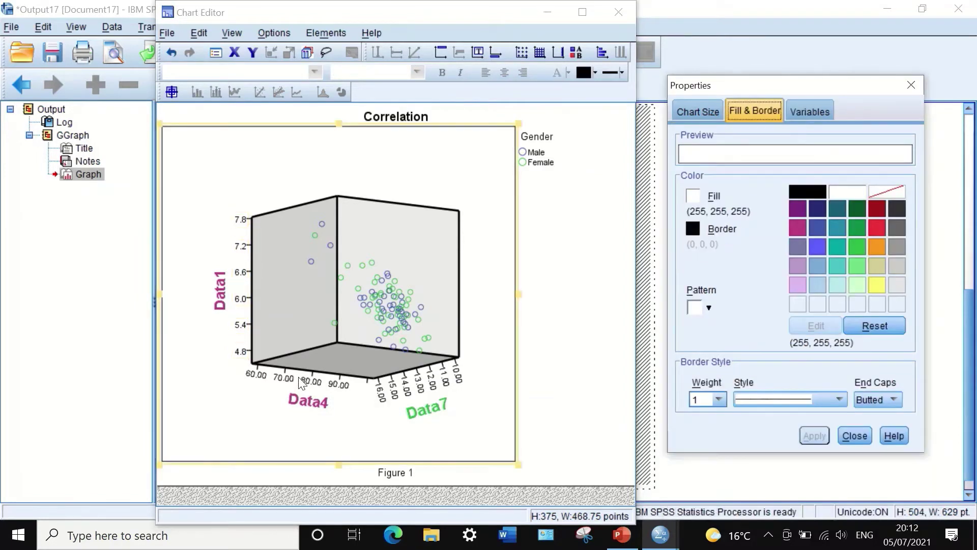
pyautogui.click(854, 436)
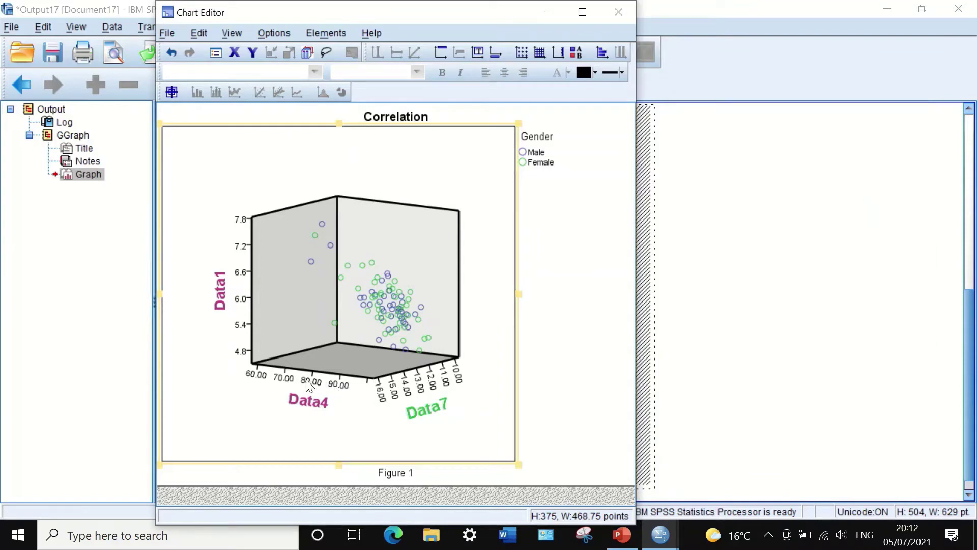
pyautogui.doubleClick(307, 382)
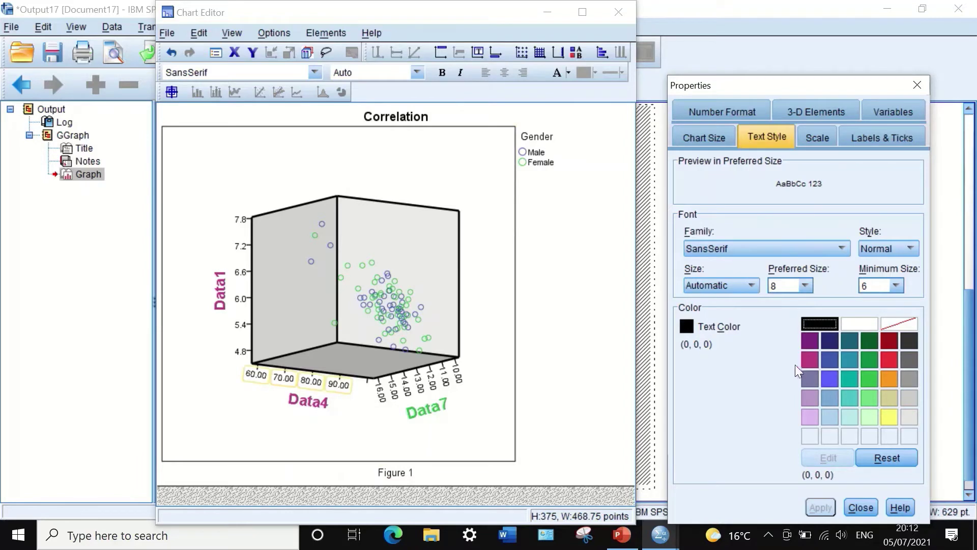
pyautogui.click(718, 109)
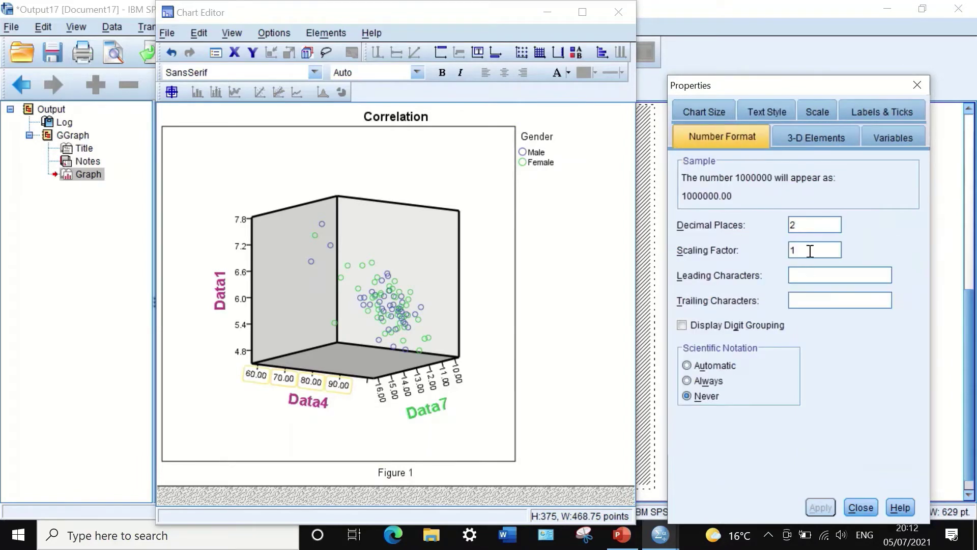
pyautogui.moveTo(800, 224); pyautogui.dragTo(770, 222)
pyautogui.write('0')
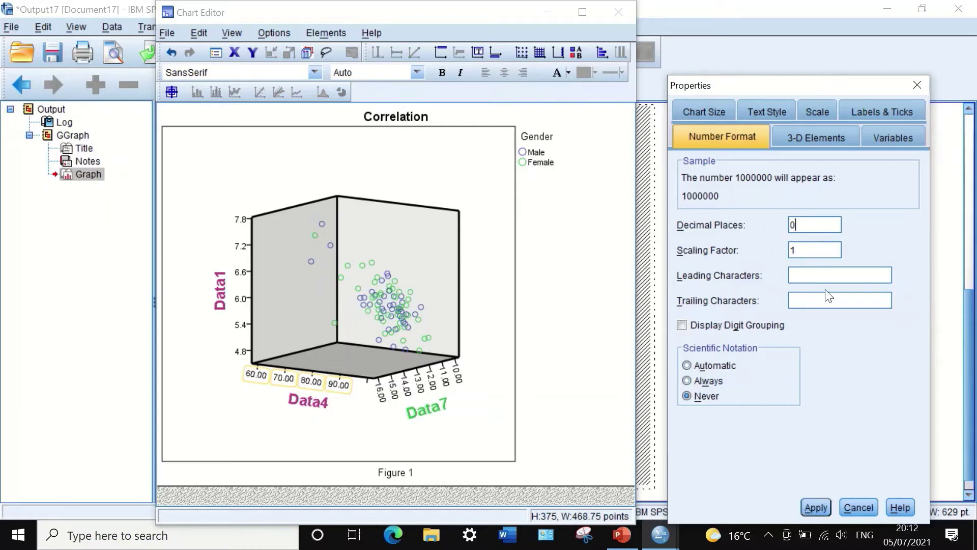
pyautogui.click(808, 505)
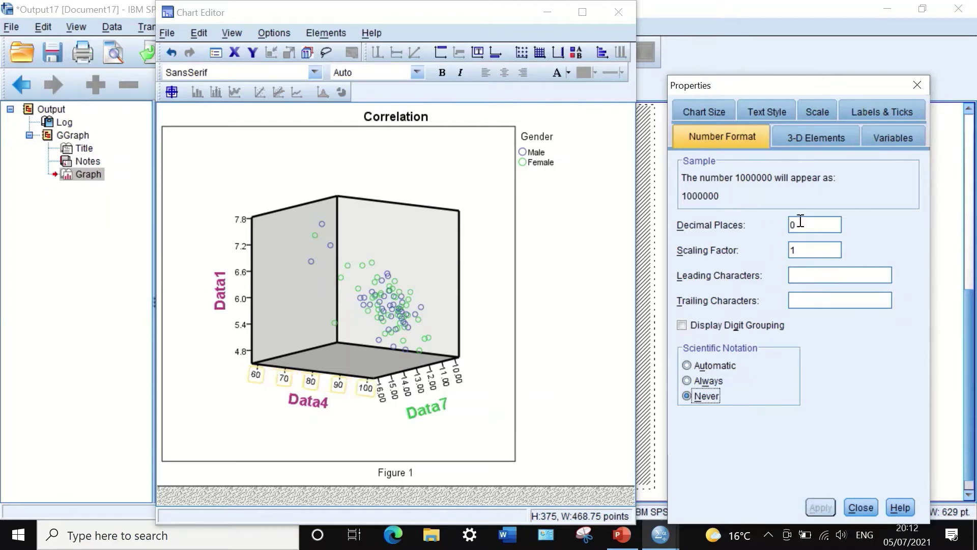
# Step: Try a major increment of 12 on the Data4 axis scale
pyautogui.click(815, 112)
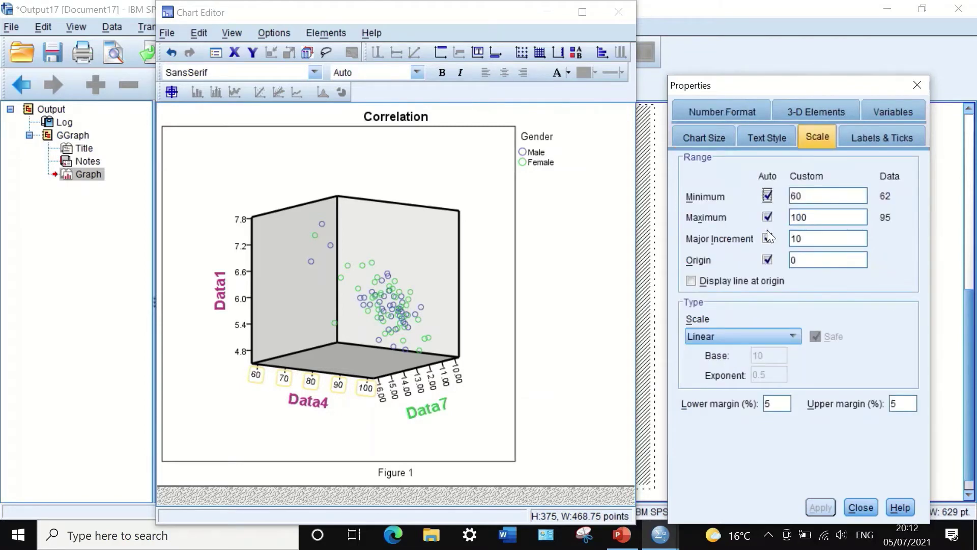
pyautogui.click(811, 239)
pyautogui.write('12')
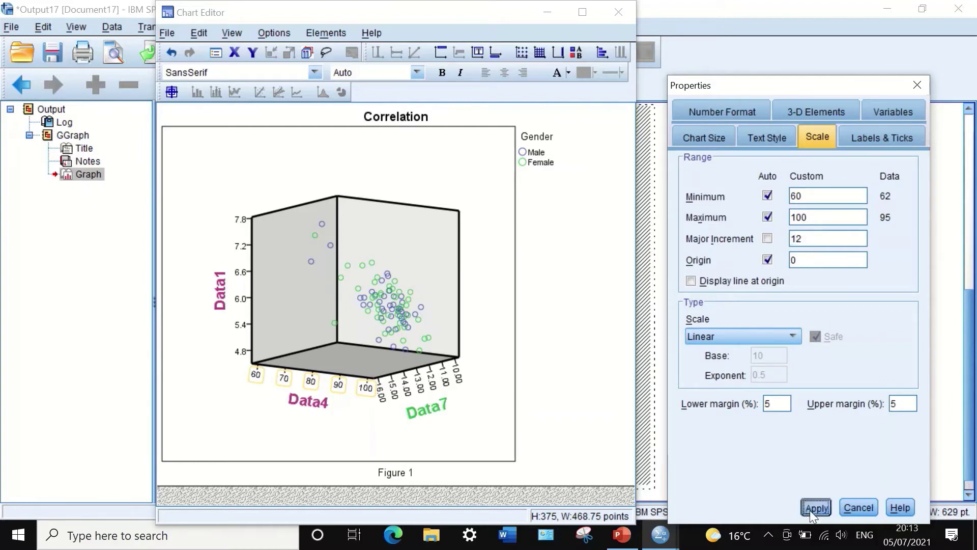
pyautogui.click(810, 508)
# Step: Set the major increment of the Data4 axis scale to 8 and close the properties
pyautogui.click(809, 239)
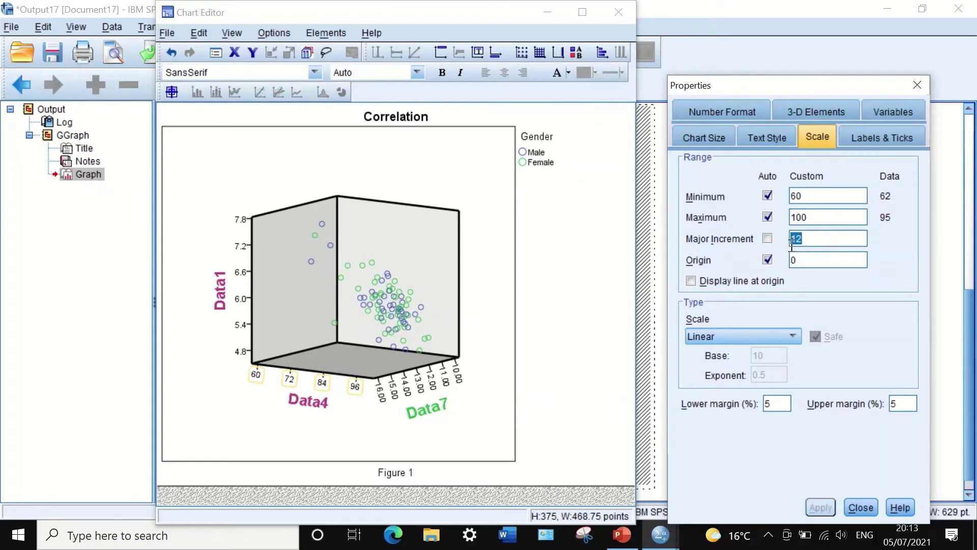
pyautogui.write('8')
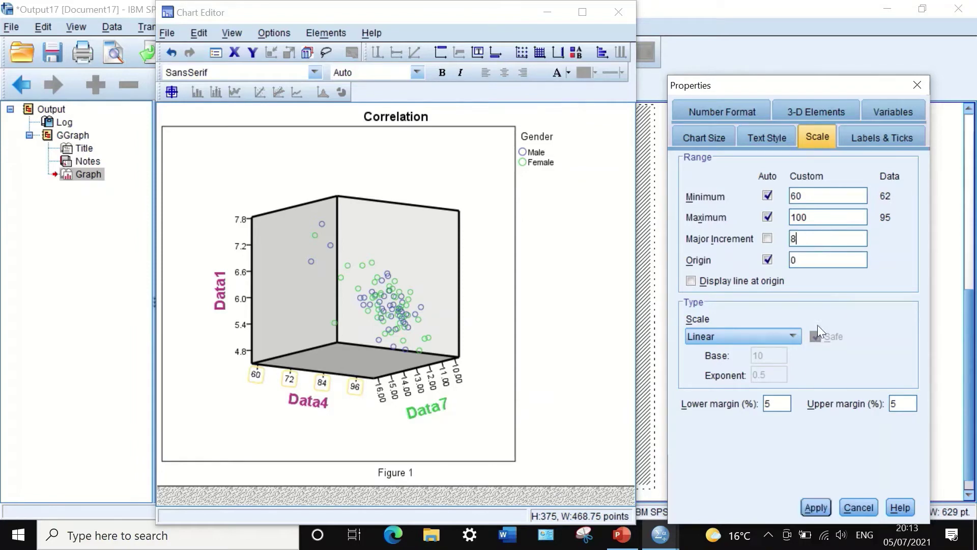
pyautogui.click(810, 507)
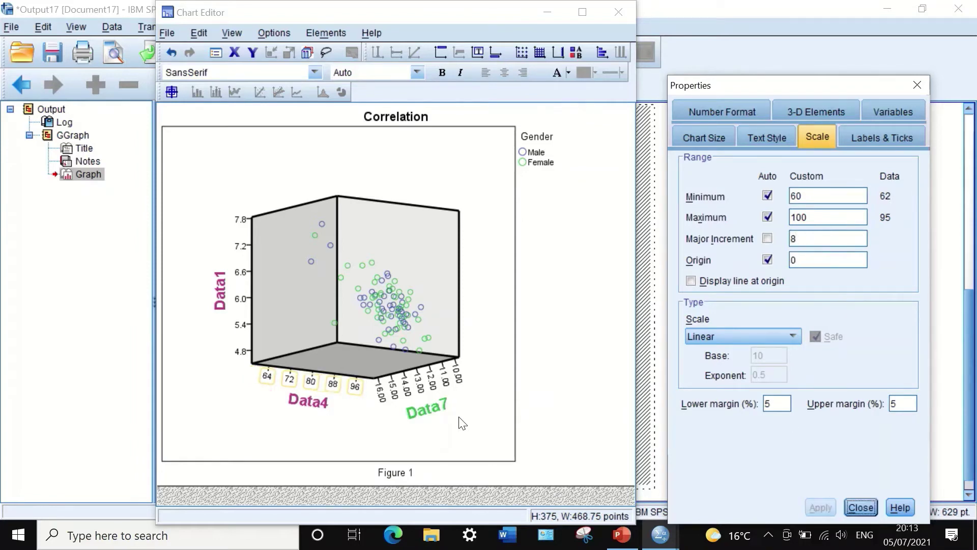
pyautogui.click(853, 508)
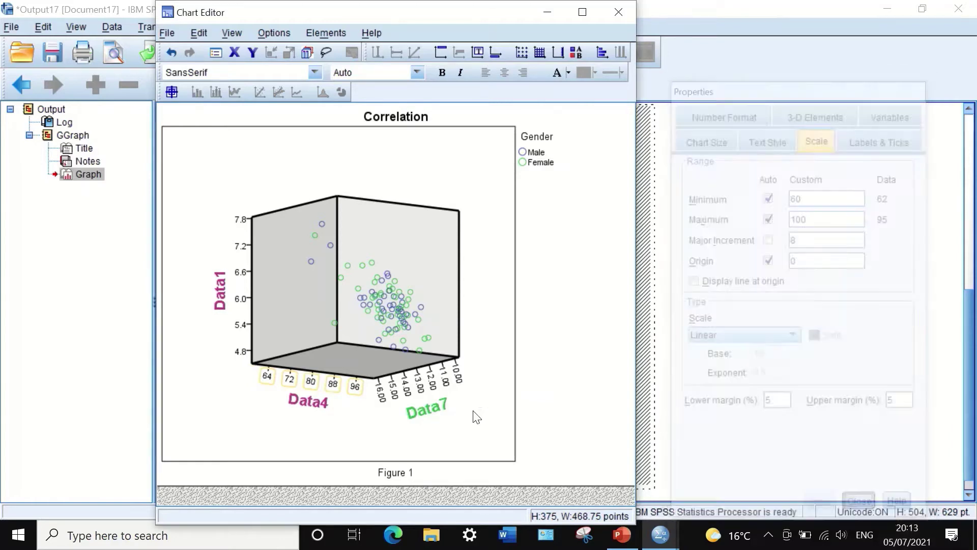
# Step: Set the number format of the Data7 axis labels to 0 decimal places and close the properties
pyautogui.doubleClick(446, 378)
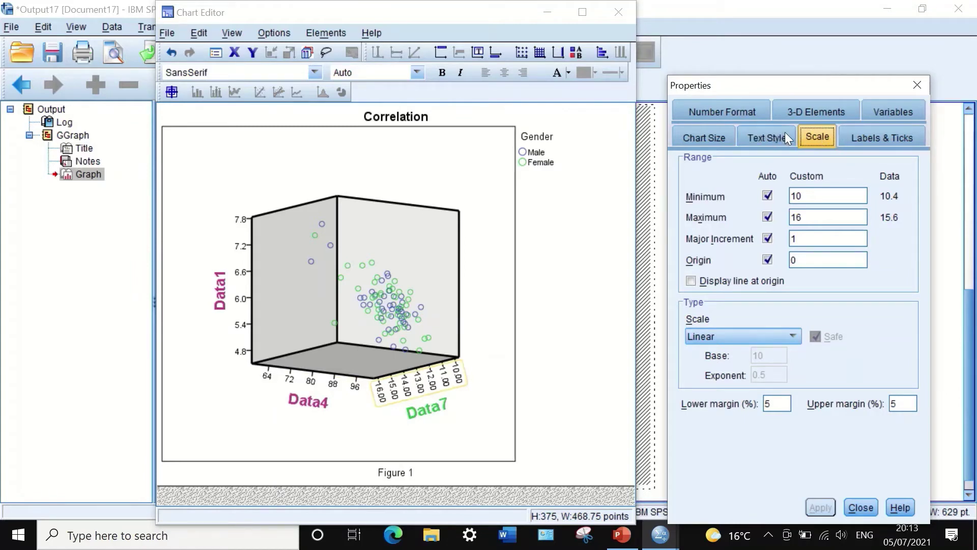
pyautogui.click(717, 115)
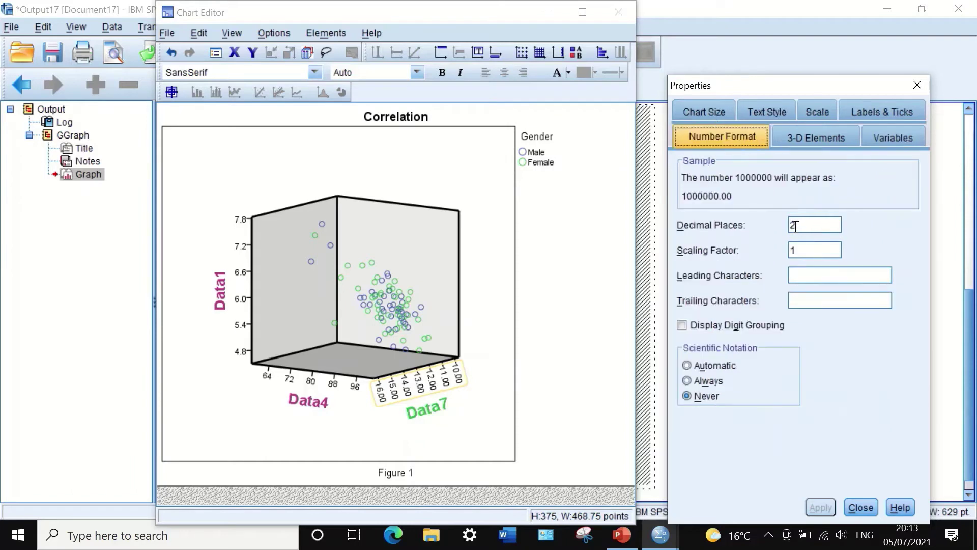
pyautogui.doubleClick(795, 224)
pyautogui.write('0')
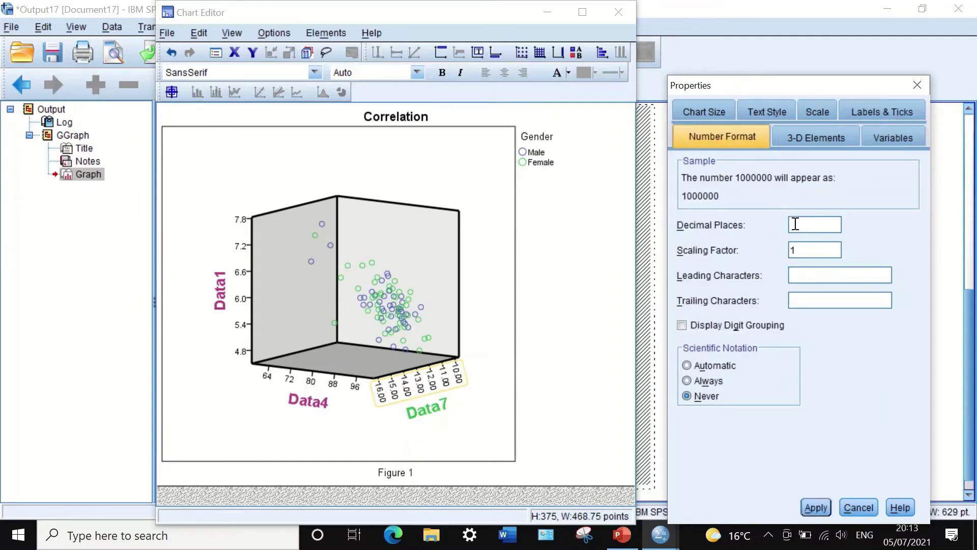
pyautogui.press('Return')
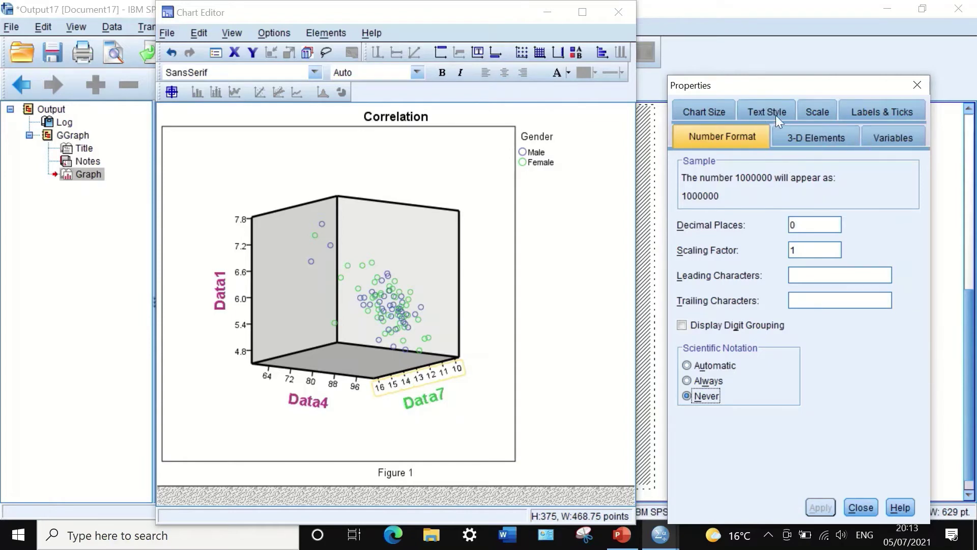
pyautogui.click(818, 111)
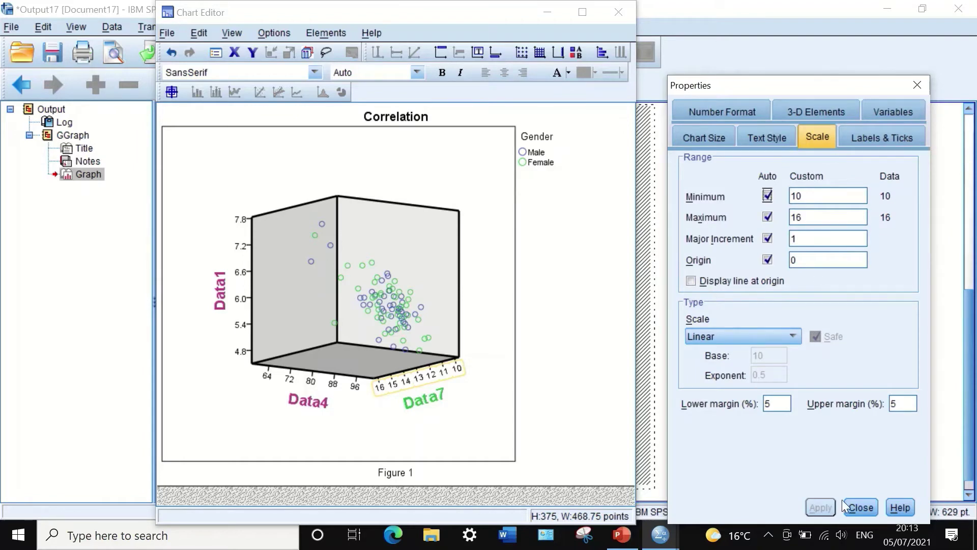
pyautogui.click(859, 507)
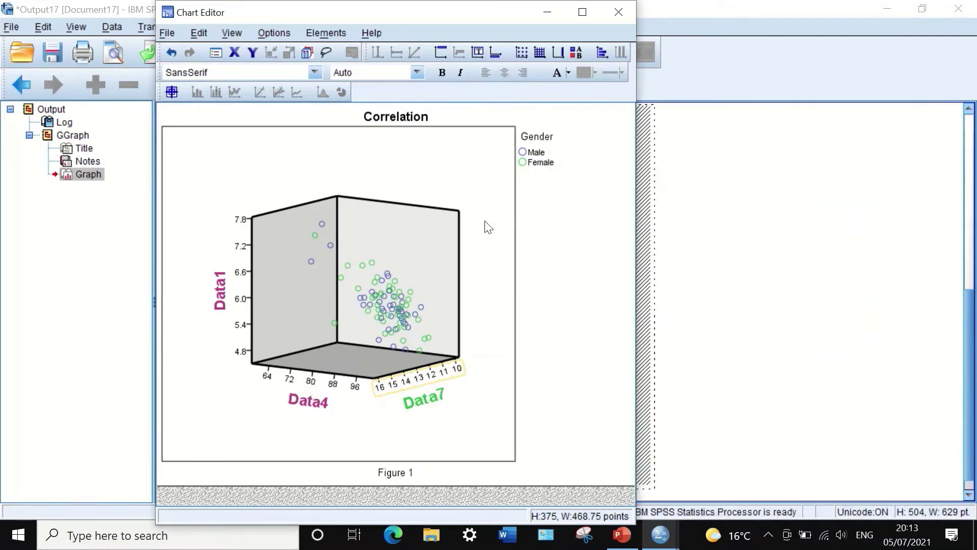
# Step: Rotate the 3-D scatter chart to vertical 16 and horizontal 325
pyautogui.click(400, 167)
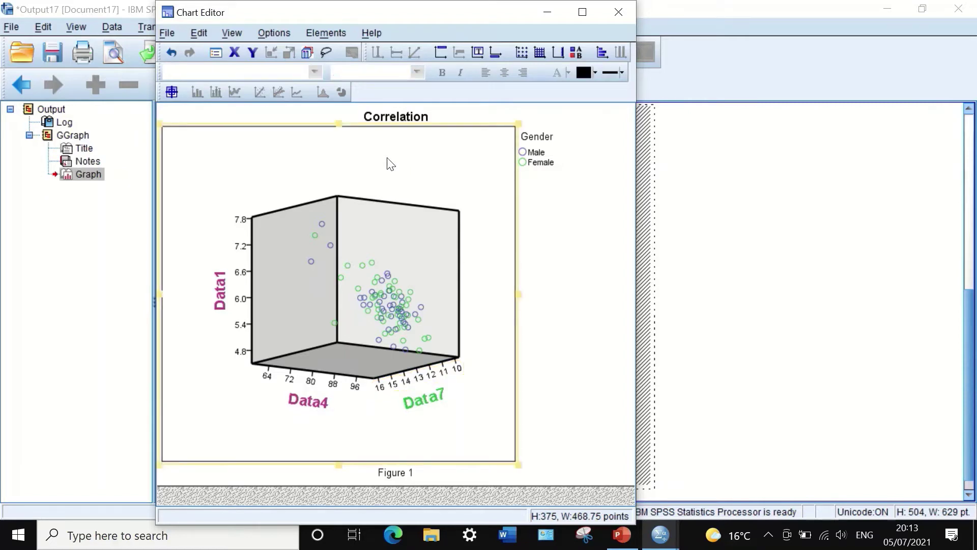
pyautogui.rightClick(356, 155)
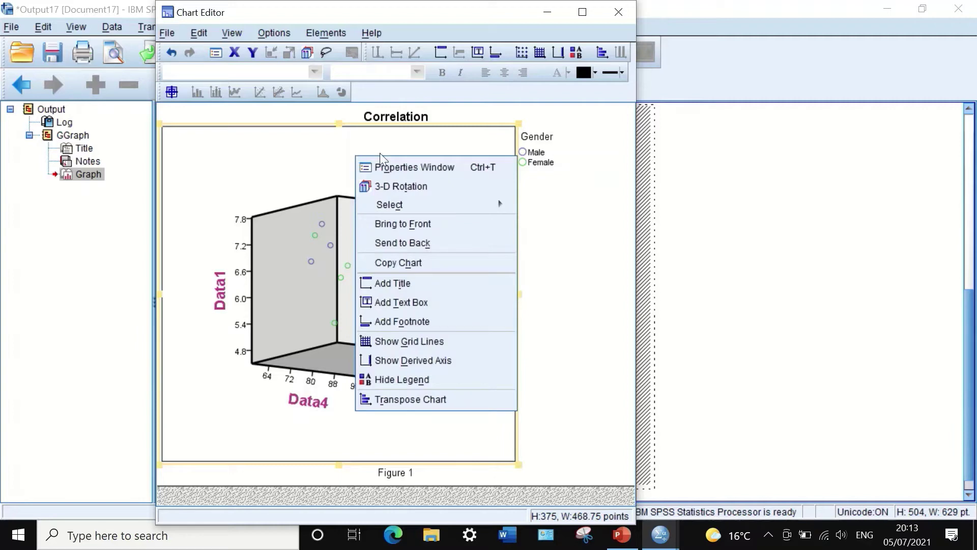
pyautogui.click(410, 194)
pyautogui.moveTo(410, 199); pyautogui.dragTo(399, 300)
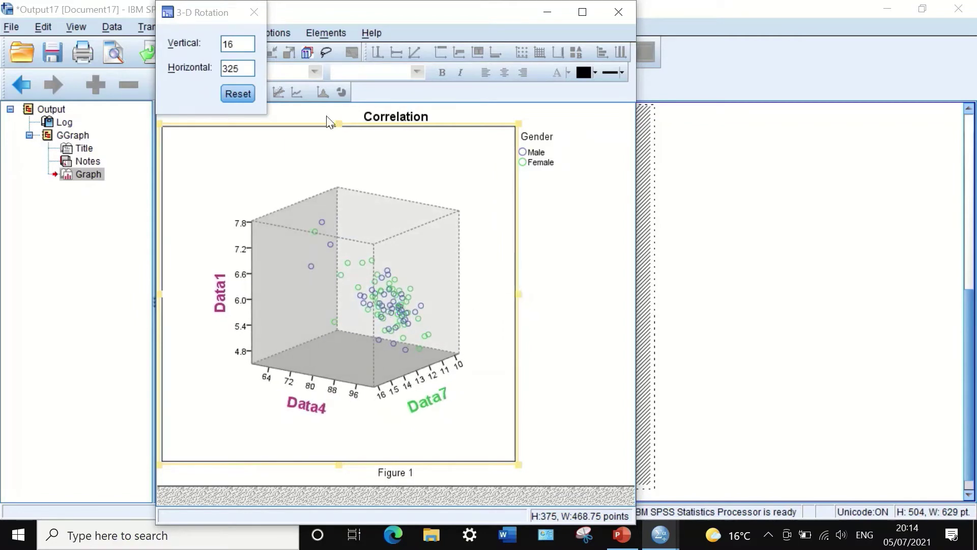
pyautogui.click(256, 10)
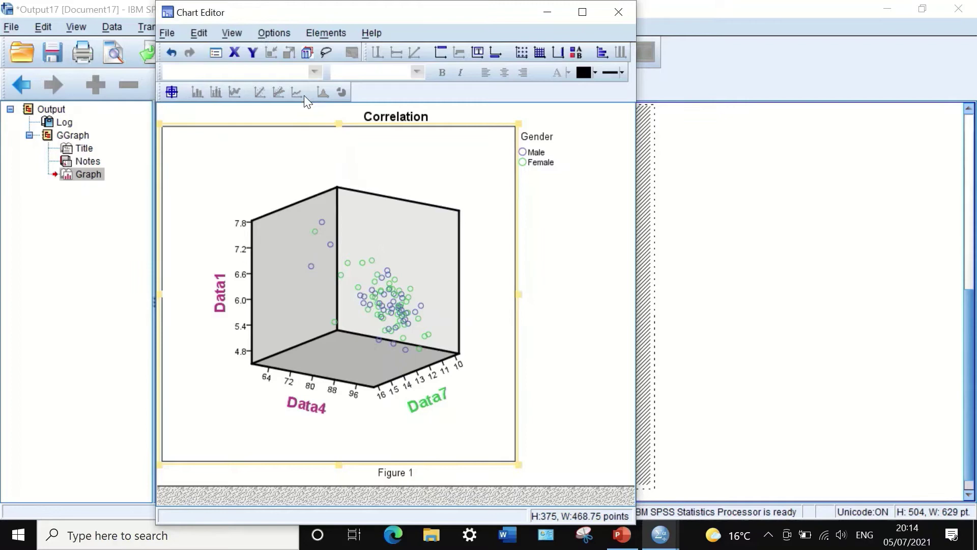
# Step: Hide the chart's Gender legend and show it again
pyautogui.rightClick(336, 156)
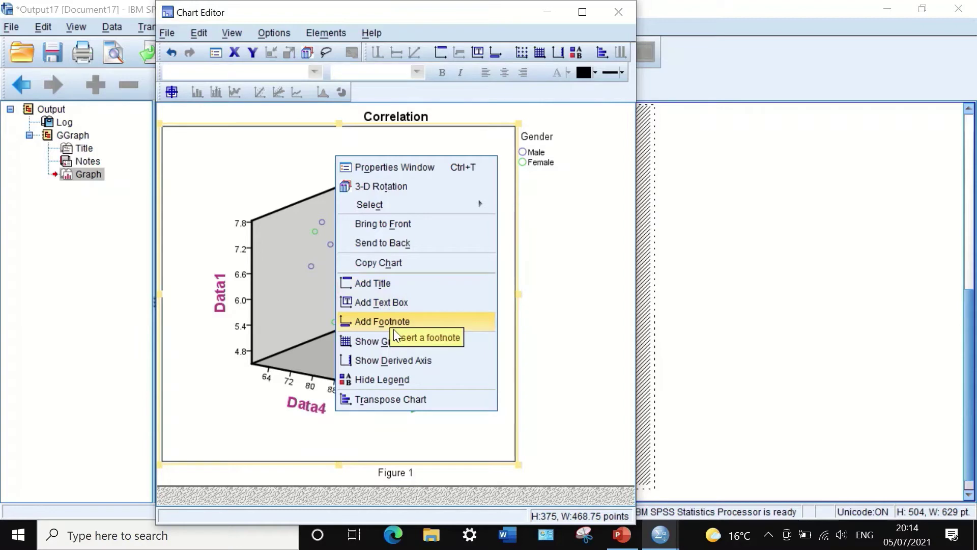
pyautogui.click(377, 380)
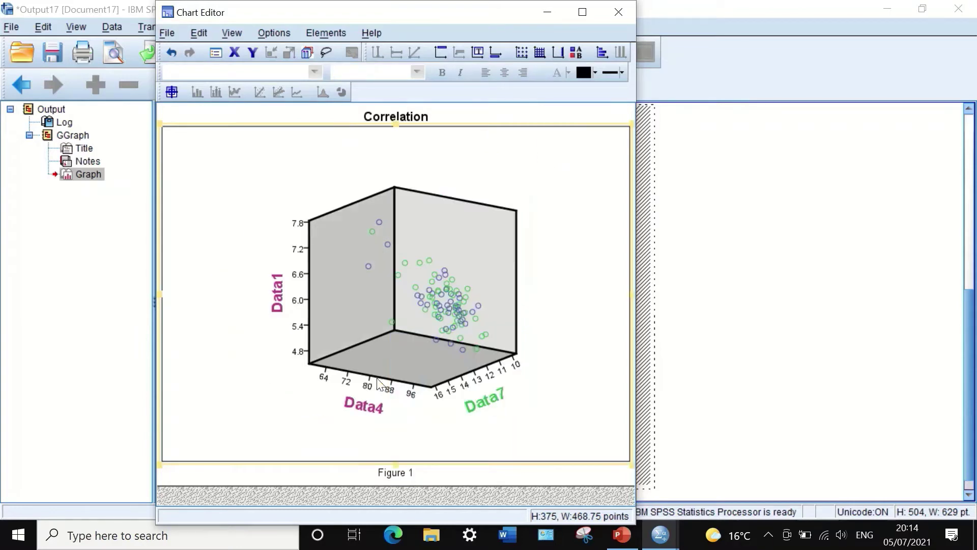
pyautogui.rightClick(504, 131)
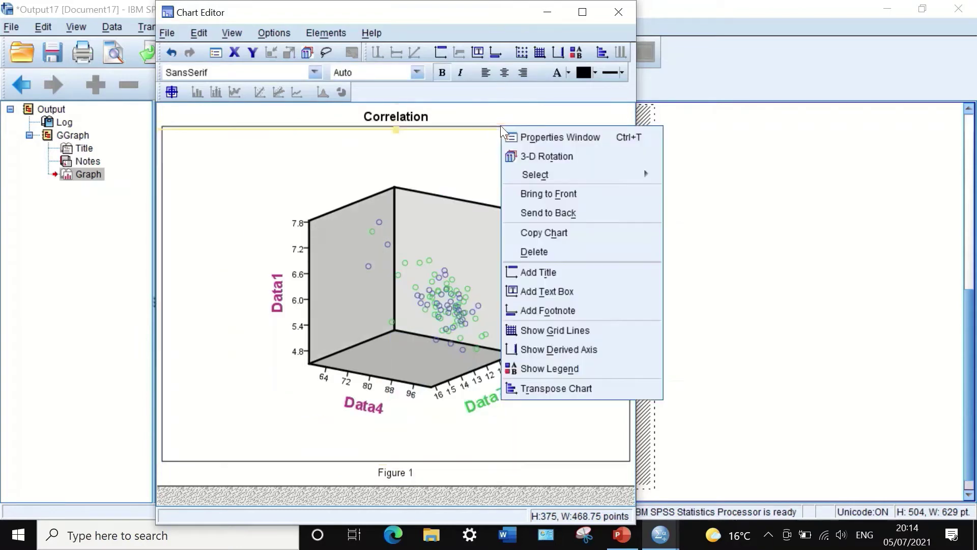
pyautogui.click(553, 368)
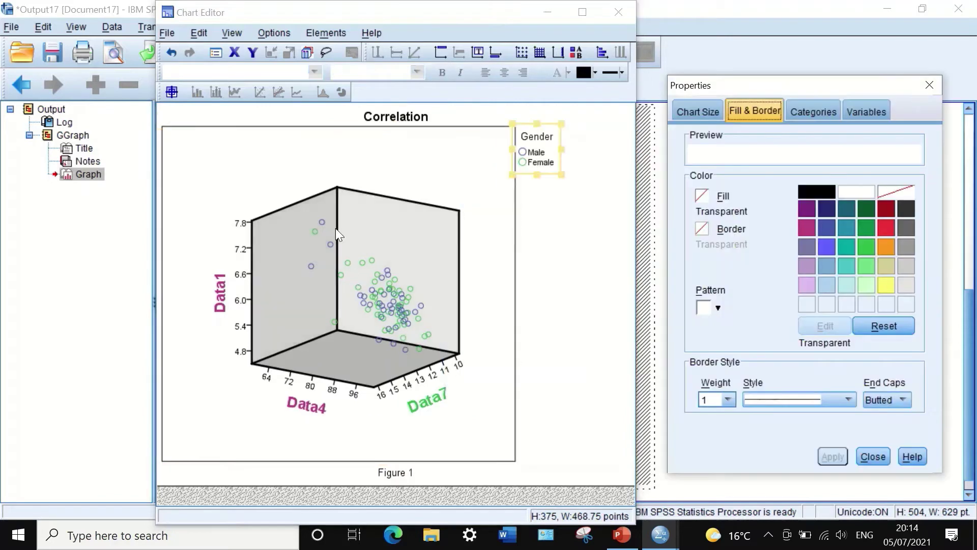
# Step: Transpose the chart to swap the Data1 and Data4 axes, and transpose it back
pyautogui.rightClick(316, 137)
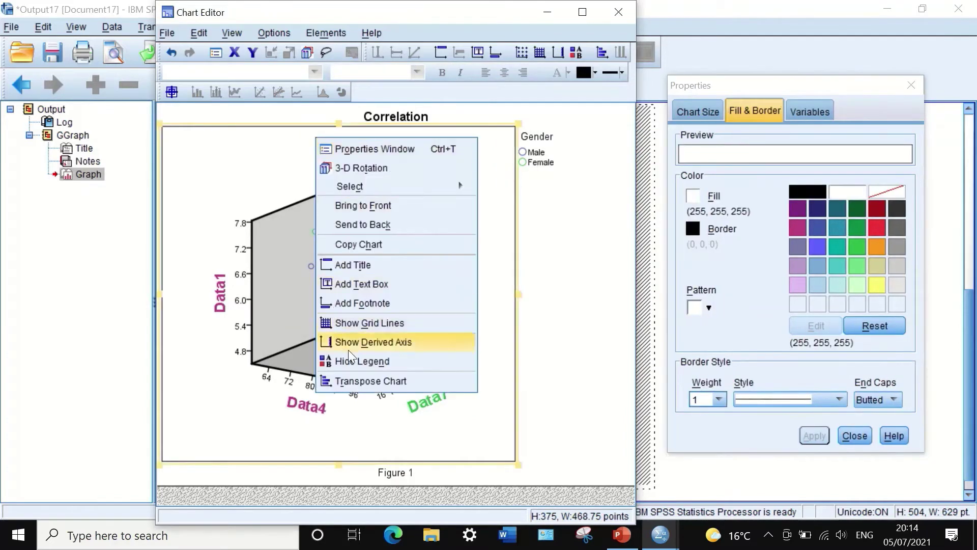
pyautogui.click(356, 380)
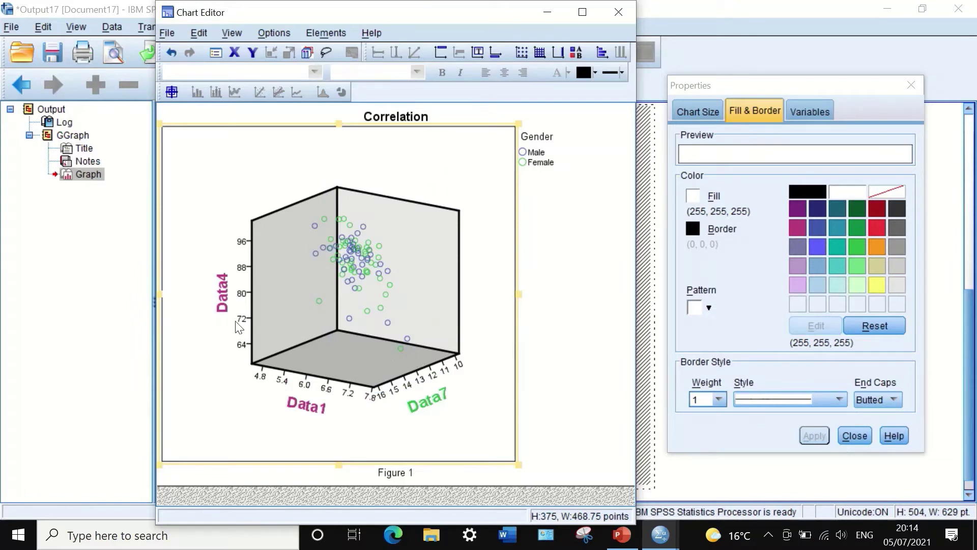
pyautogui.rightClick(315, 148)
pyautogui.click(361, 391)
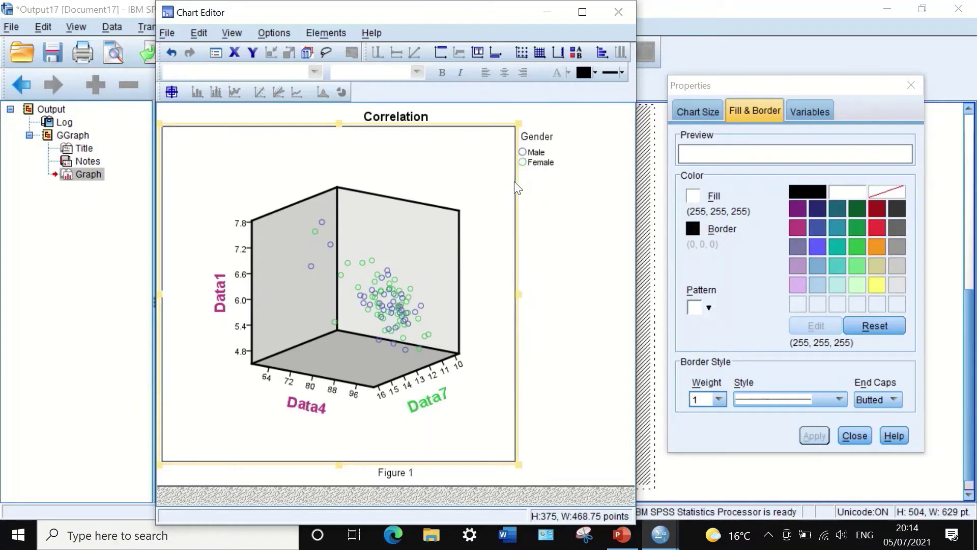
# Step: Close the chart editing window and set up an export of the selected graph as Portable Document Format (*.pdf)
pyautogui.click(616, 12)
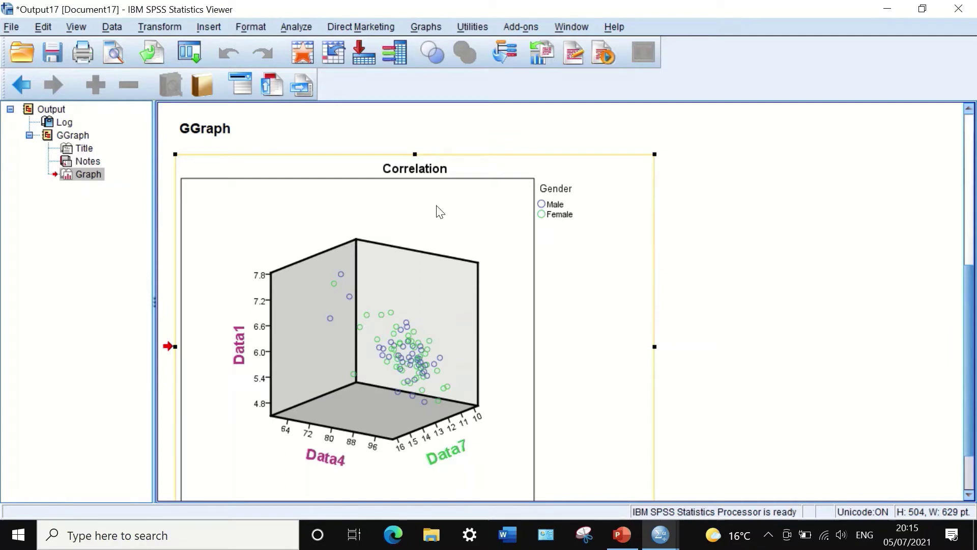
pyautogui.scroll(-1, 436, 207)
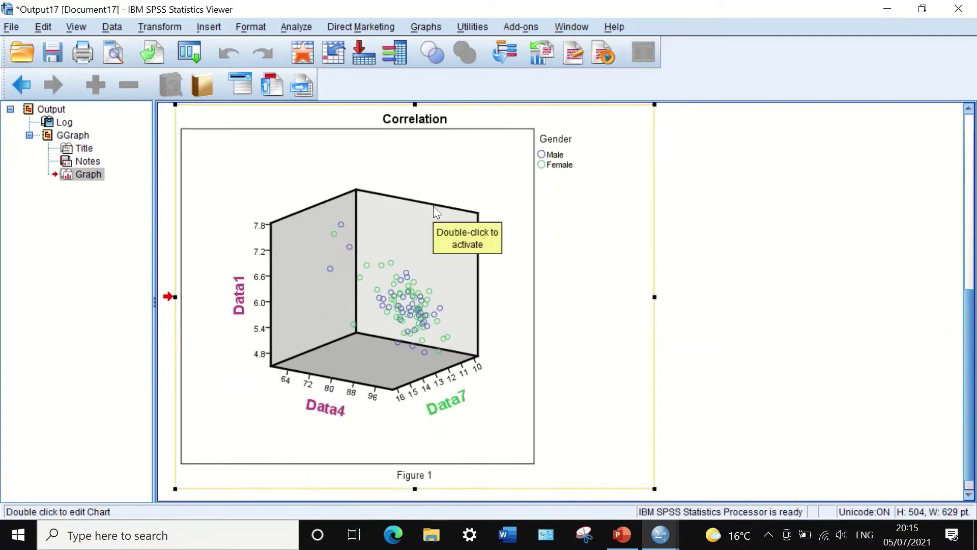
pyautogui.rightClick(434, 206)
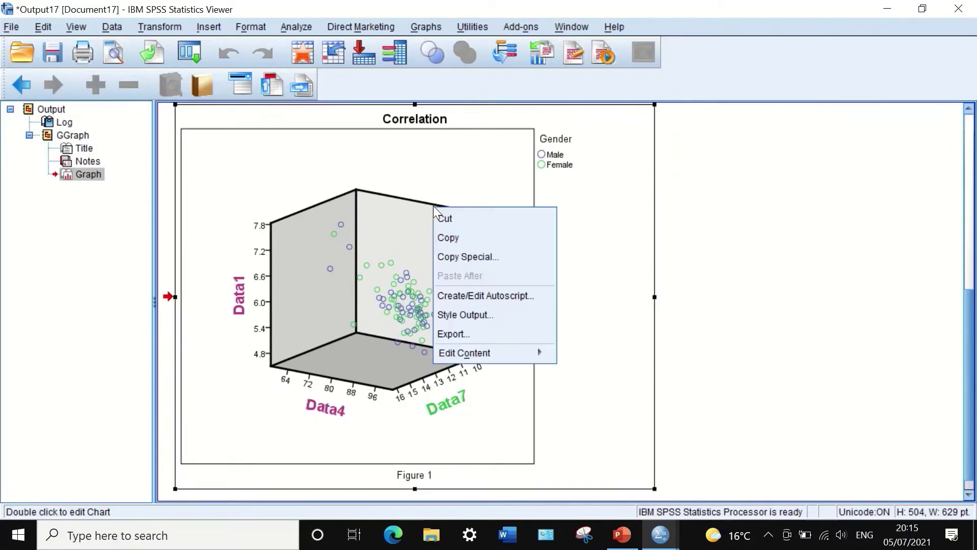
pyautogui.click(446, 333)
pyautogui.click(438, 115)
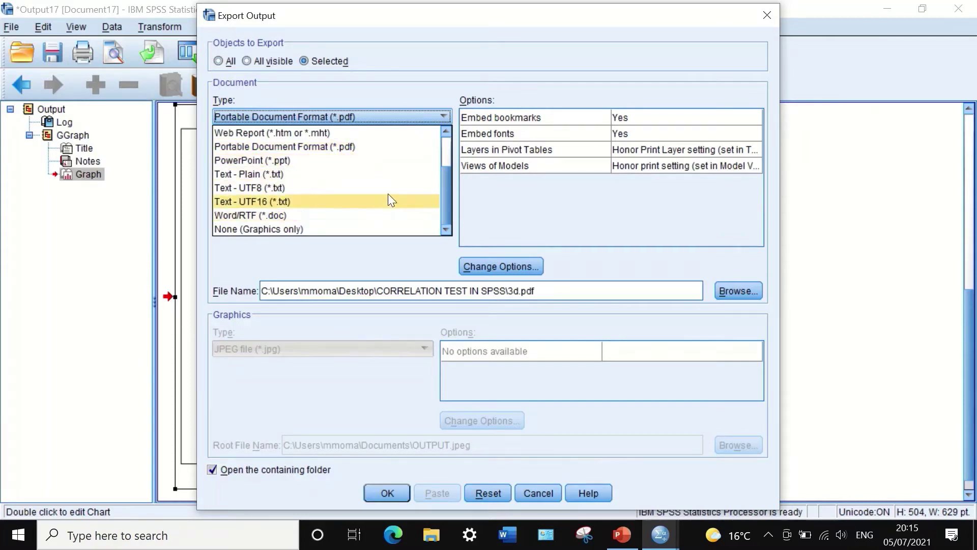
pyautogui.click(389, 148)
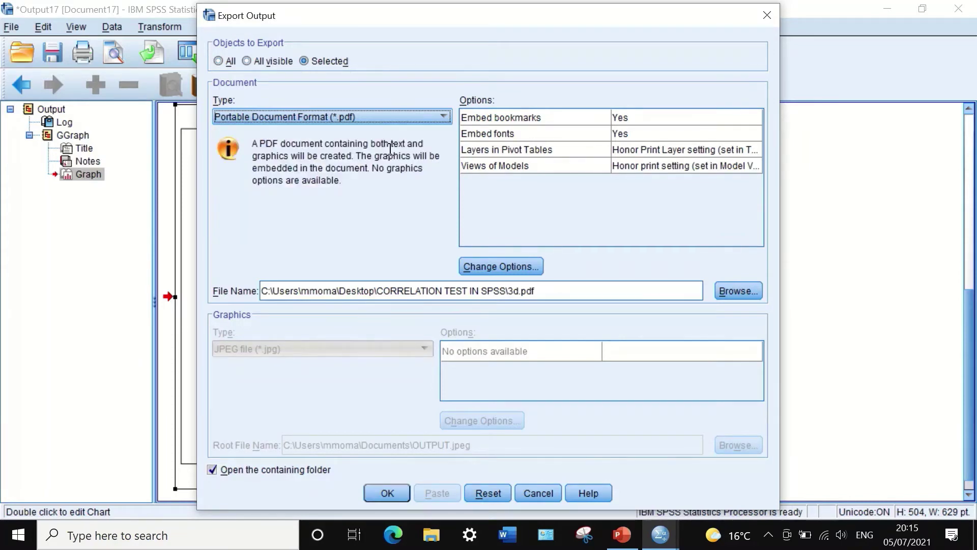
# Step: Name the export file "3d scatter" in the Desktop folder CORRELATION TEST IN SPSS and run the export
pyautogui.click(726, 287)
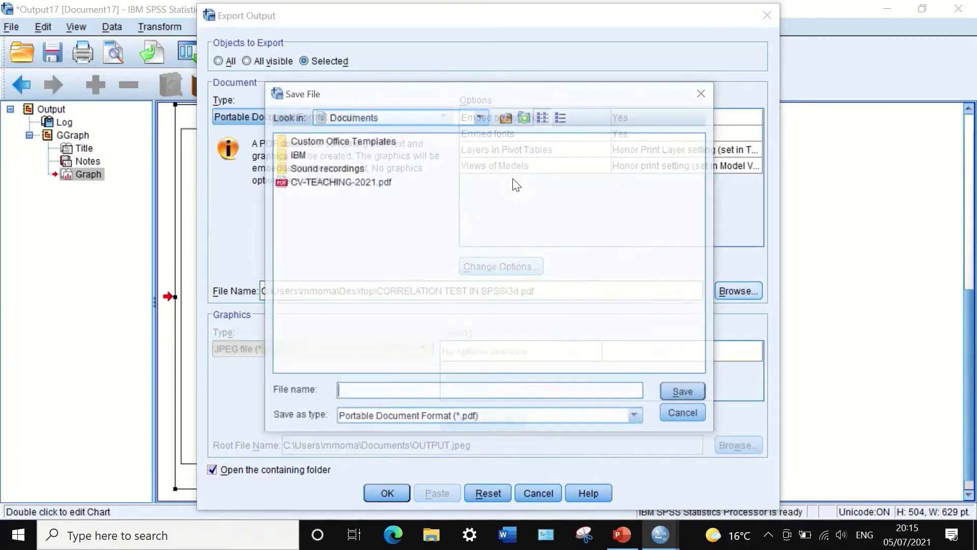
pyautogui.click(382, 120)
pyautogui.scroll(2, 368, 148)
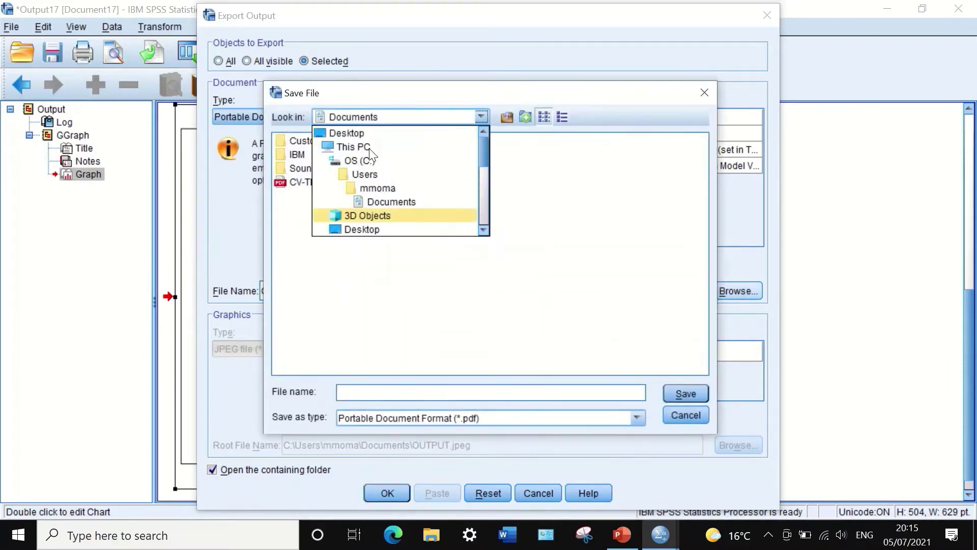
pyautogui.click(363, 134)
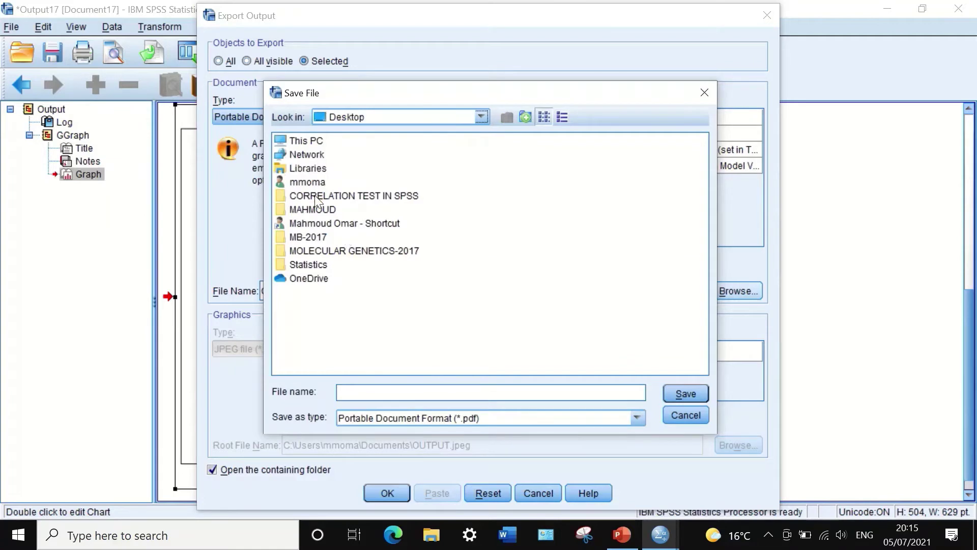
pyautogui.doubleClick(315, 195)
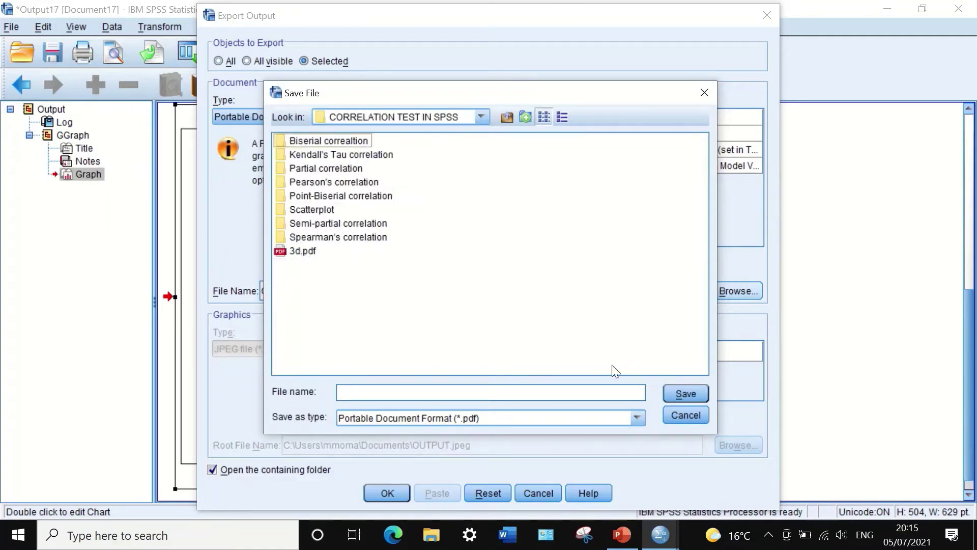
pyautogui.click(545, 392)
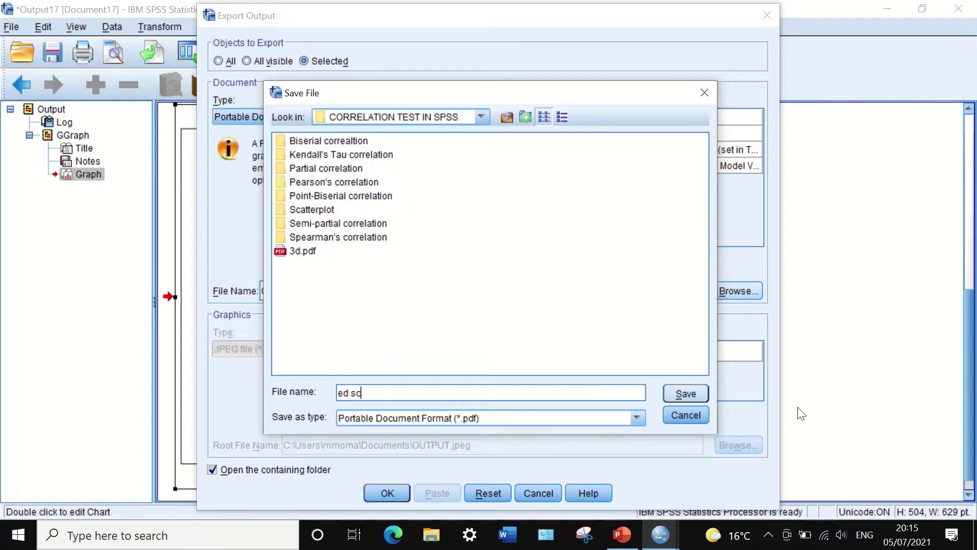
pyautogui.write('ed scatter')
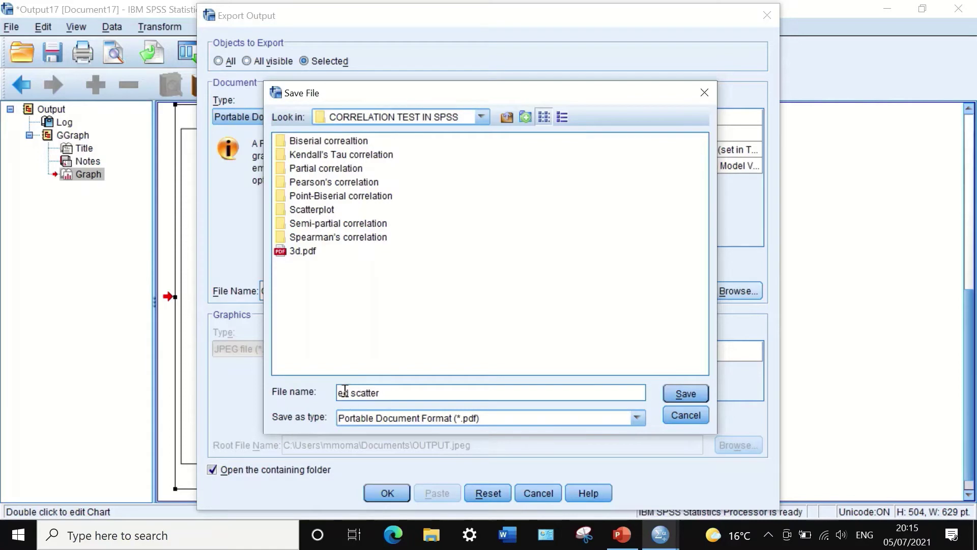
pyautogui.moveTo(346, 390); pyautogui.dragTo(340, 390)
pyautogui.click(677, 391)
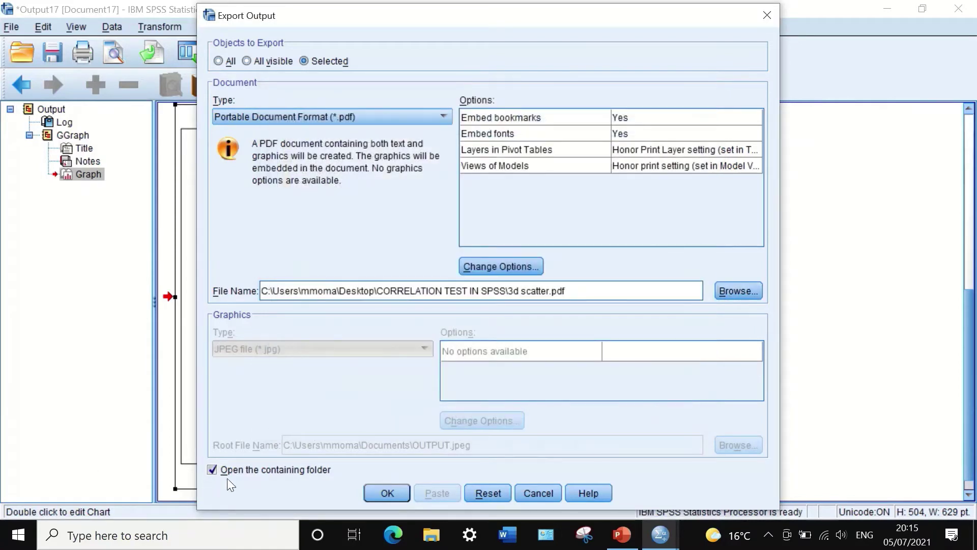
pyautogui.click(387, 493)
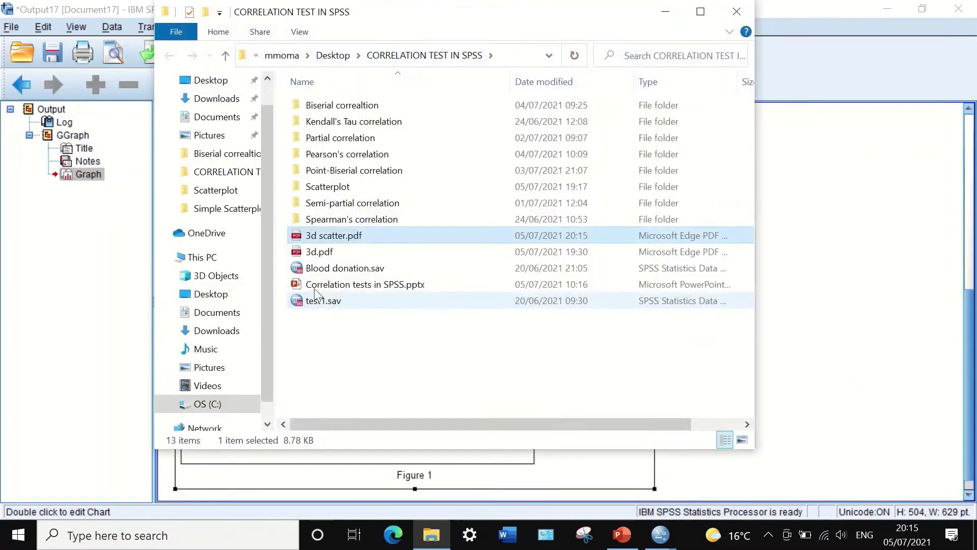
# Step: Open the exported 3d scatter.pdf, look through its page, and close both the PDF and its folder
pyautogui.doubleClick(333, 236)
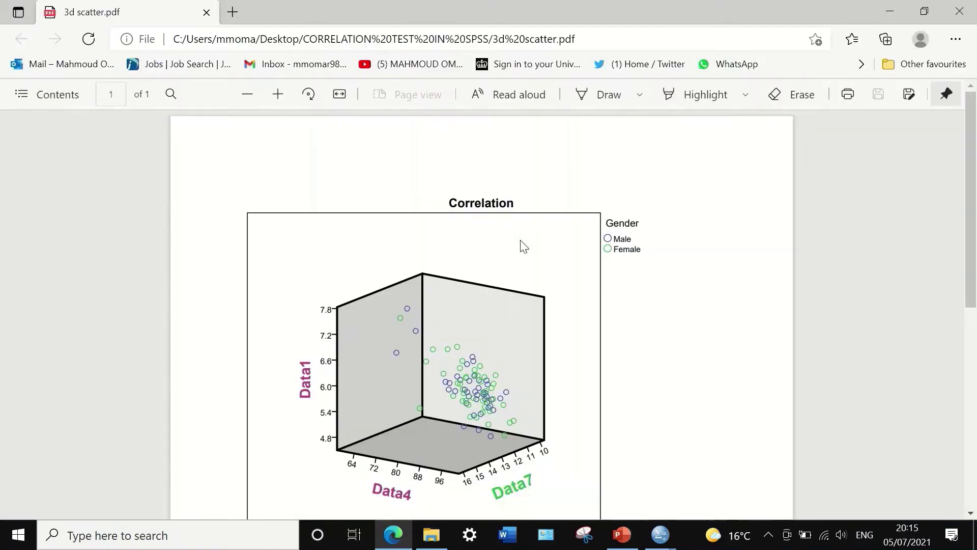
pyautogui.scroll(-5, 558, 255)
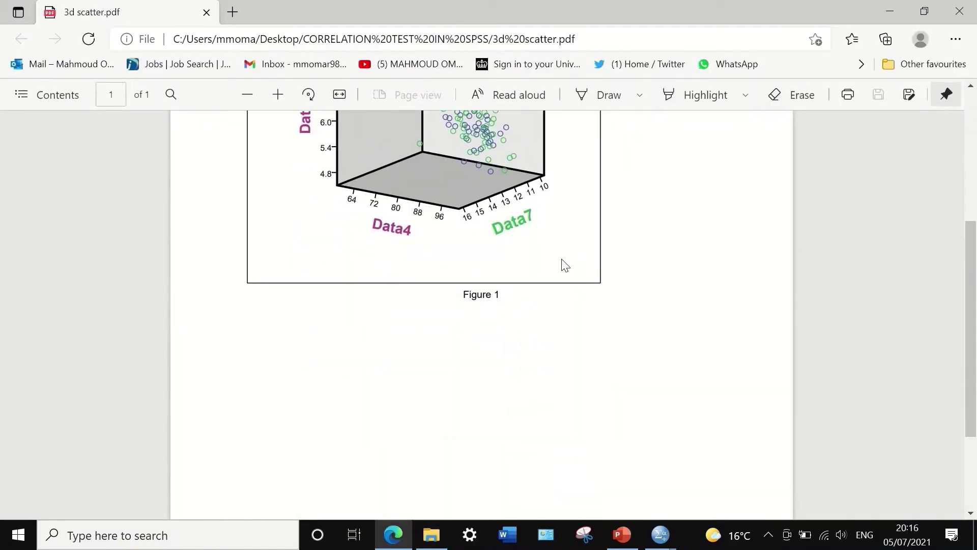
pyautogui.scroll(5, 564, 265)
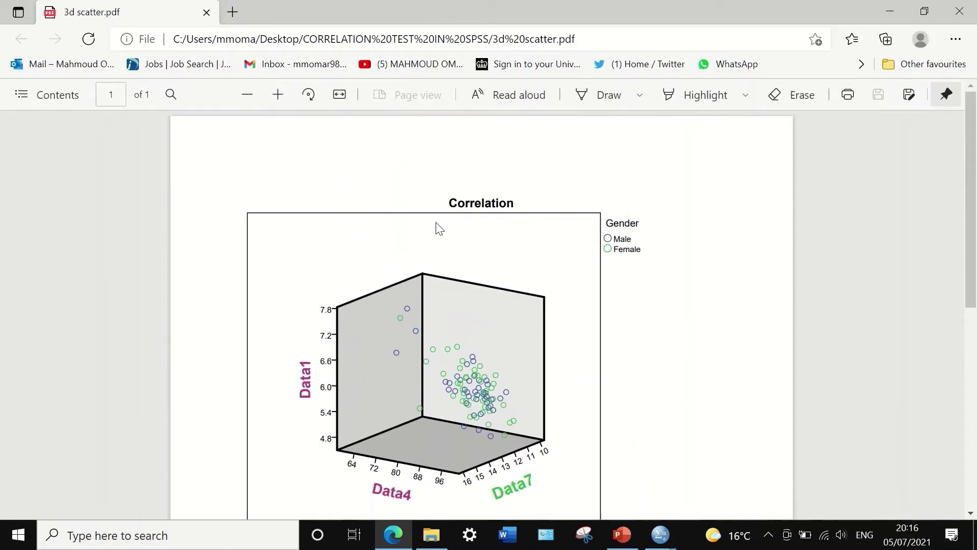
pyautogui.click(969, 10)
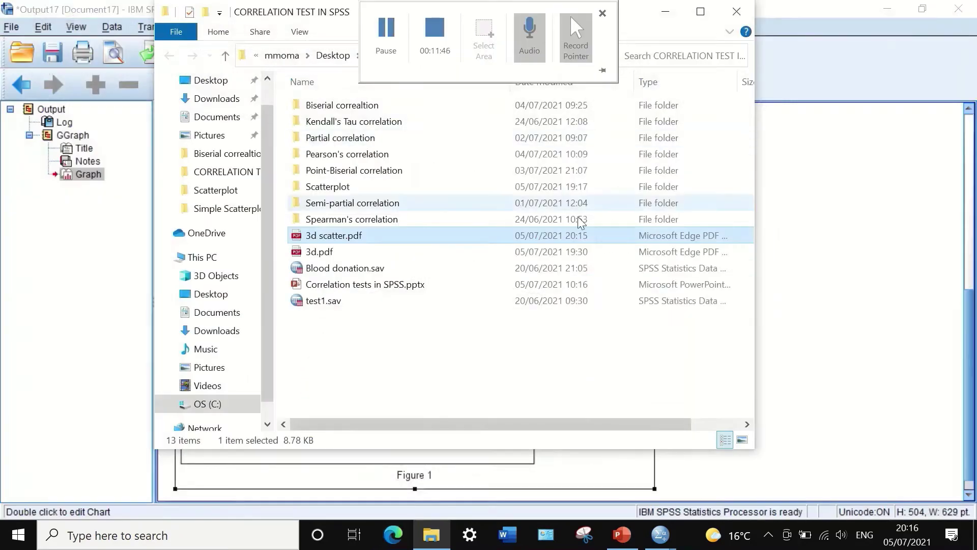
pyautogui.click(736, 12)
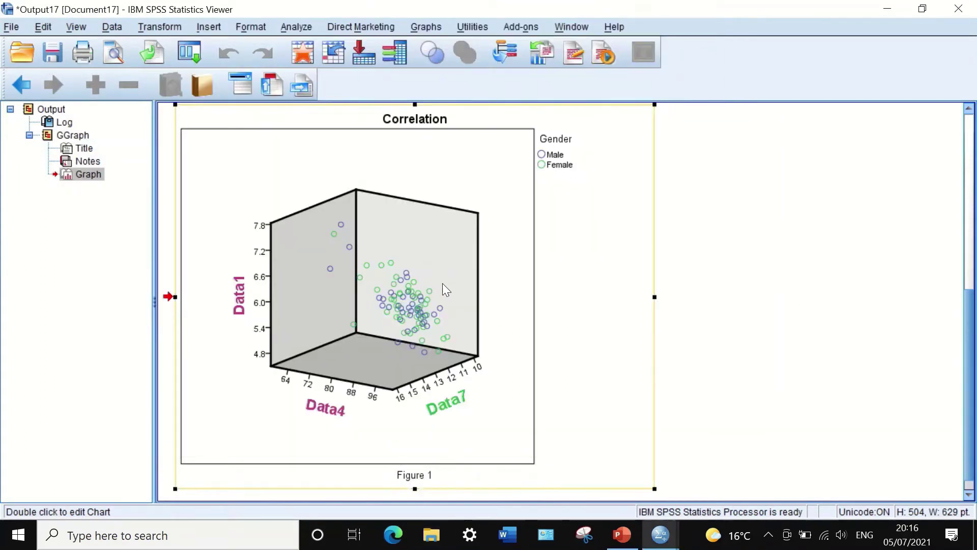
# Step: Copy the 3-D scatter chart with Copy Special, adding Image (JPG, PNG) to the formats to copy
pyautogui.rightClick(426, 244)
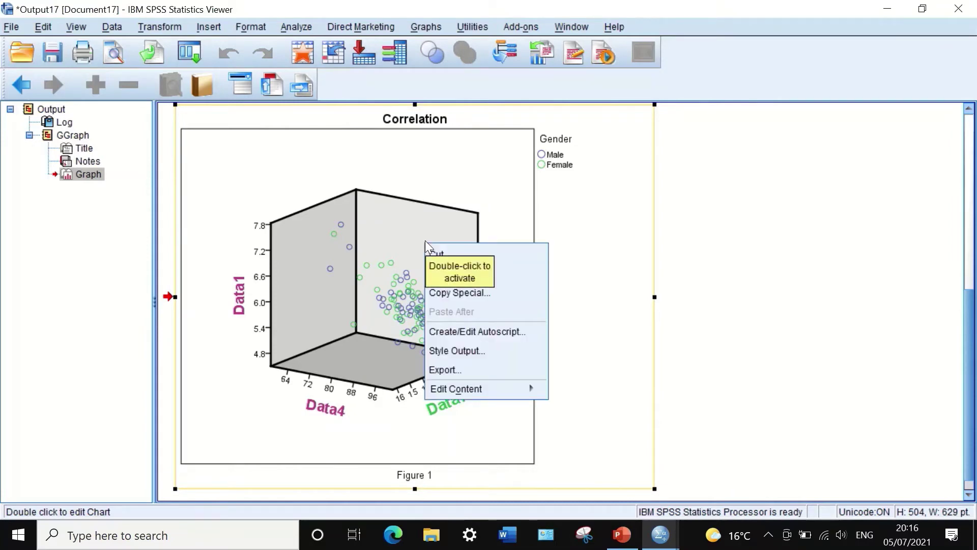
pyautogui.click(444, 292)
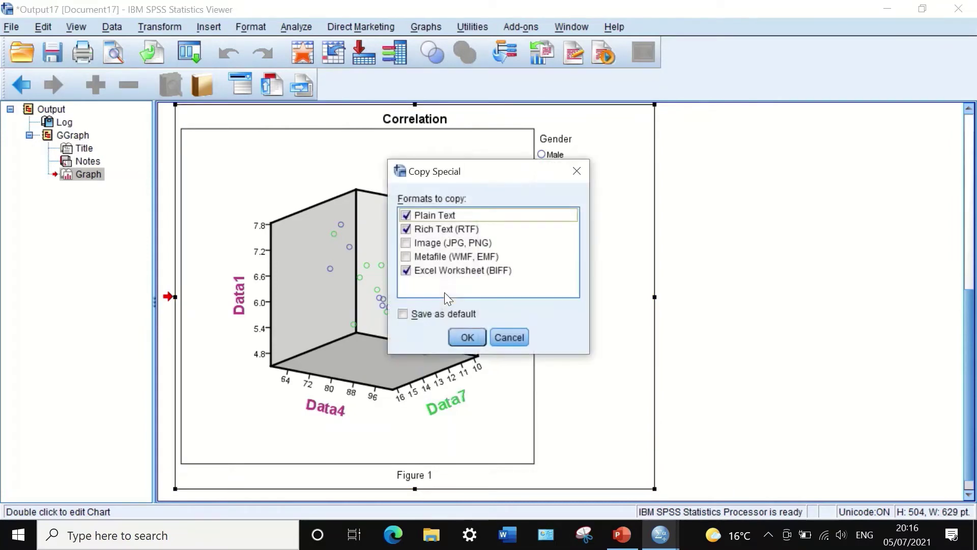
pyautogui.click(405, 243)
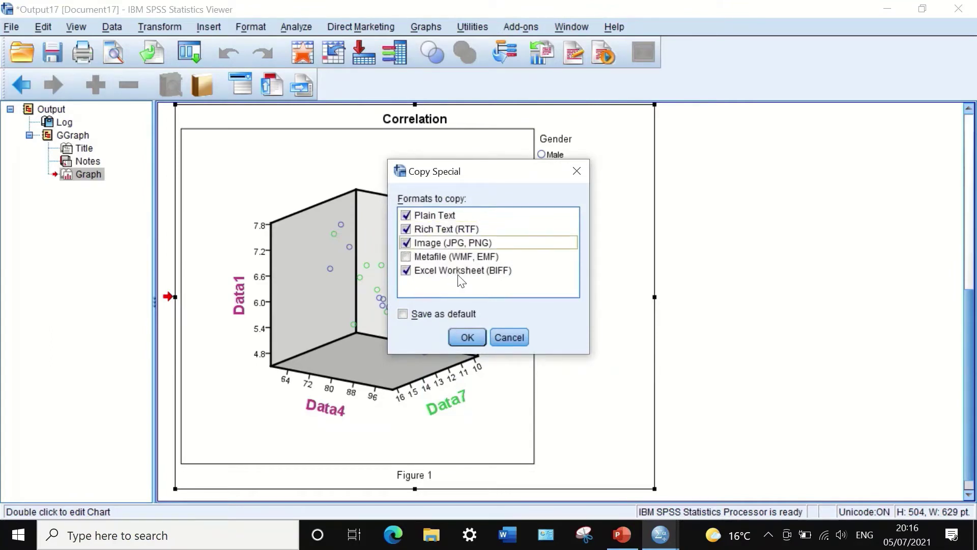
pyautogui.click(466, 337)
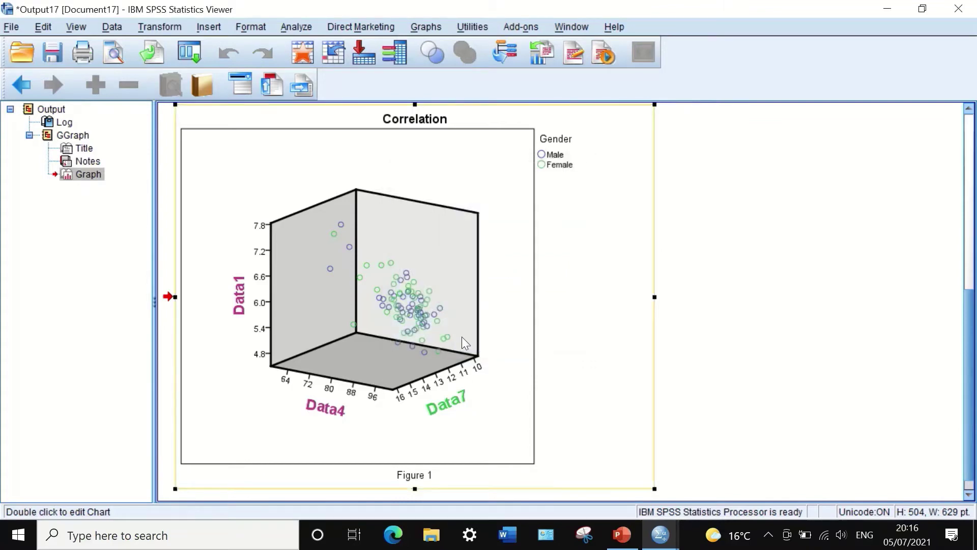
# Step: Switch to PowerPoint, create a new presentation, paste the copied chart on its first slide and shift the picture slightly upward
pyautogui.click(621, 533)
pyautogui.hotkey('ctrl', 'n')
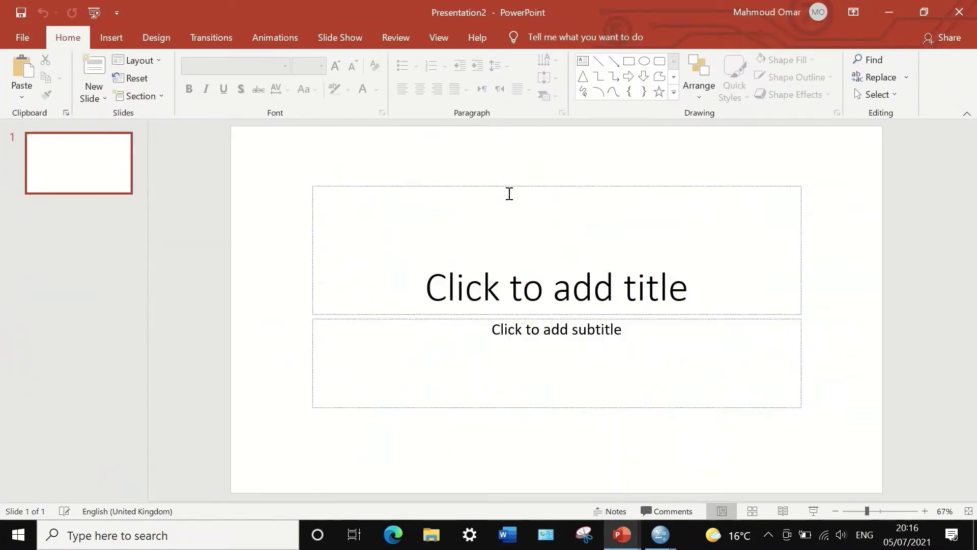
pyautogui.rightClick(508, 194)
pyautogui.click(584, 251)
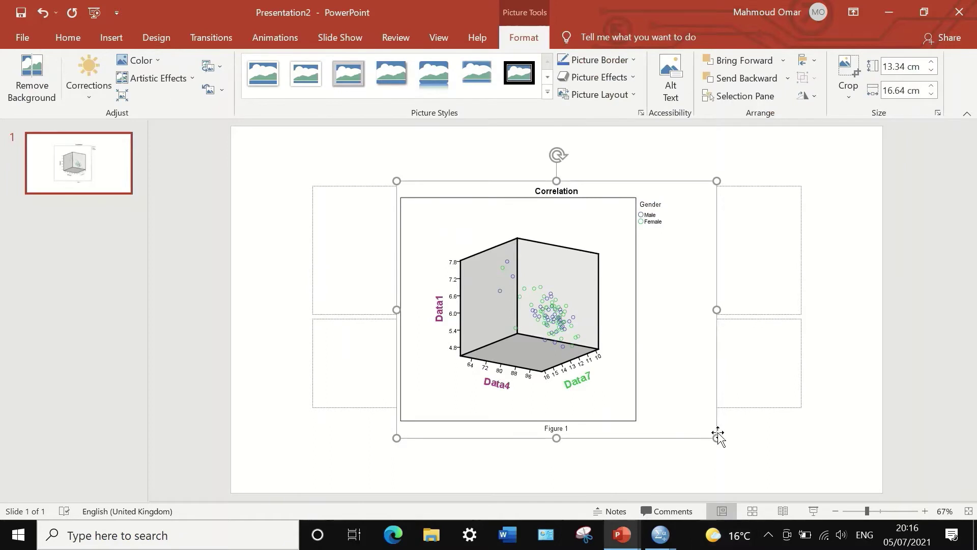
pyautogui.moveTo(714, 433); pyautogui.dragTo(727, 456)
pyautogui.moveTo(694, 375); pyautogui.dragTo(691, 334)
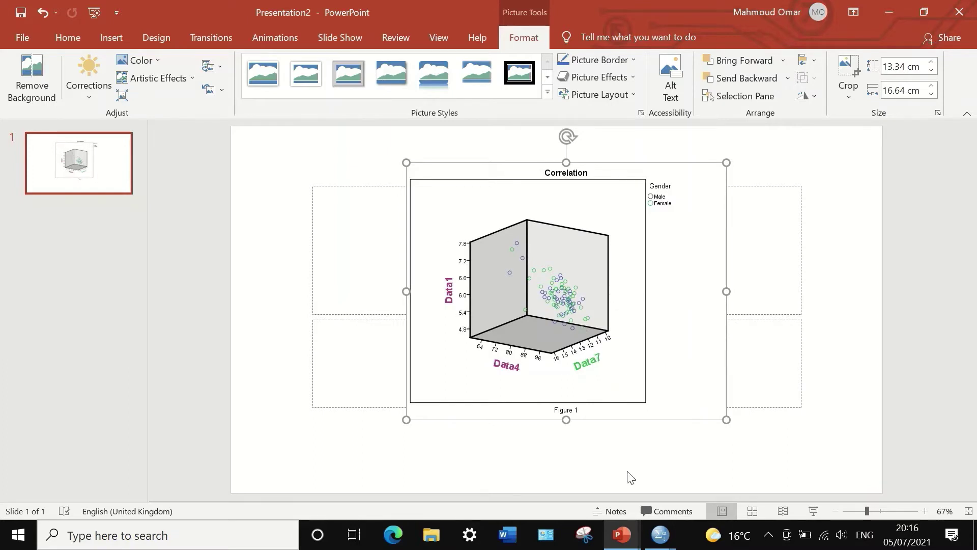
# Step: Switch back to the SPSS Data Editor and begin defining an Overlay Scatter plot from the legacy Scatter/Dot chart types
pyautogui.moveTo(660, 535)
pyautogui.click(686, 471)
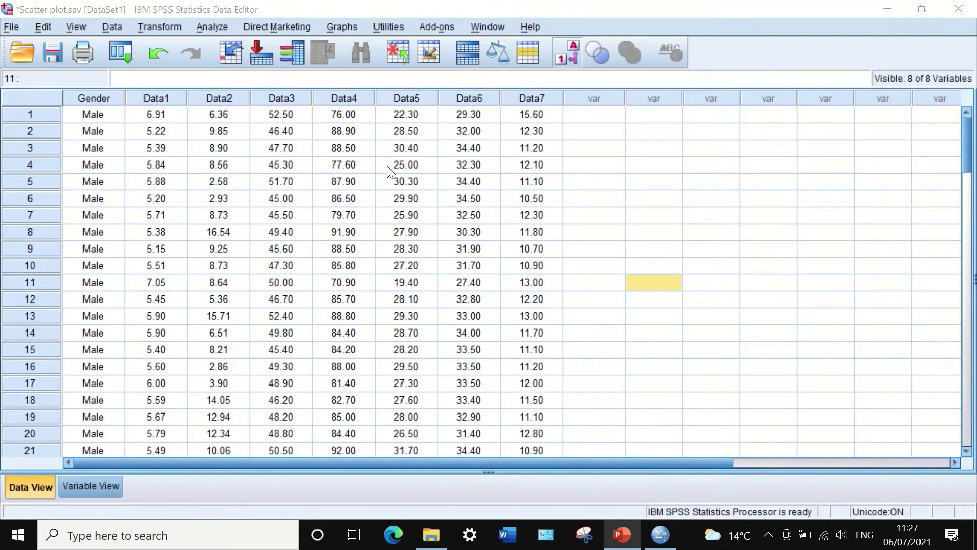
pyautogui.click(348, 28)
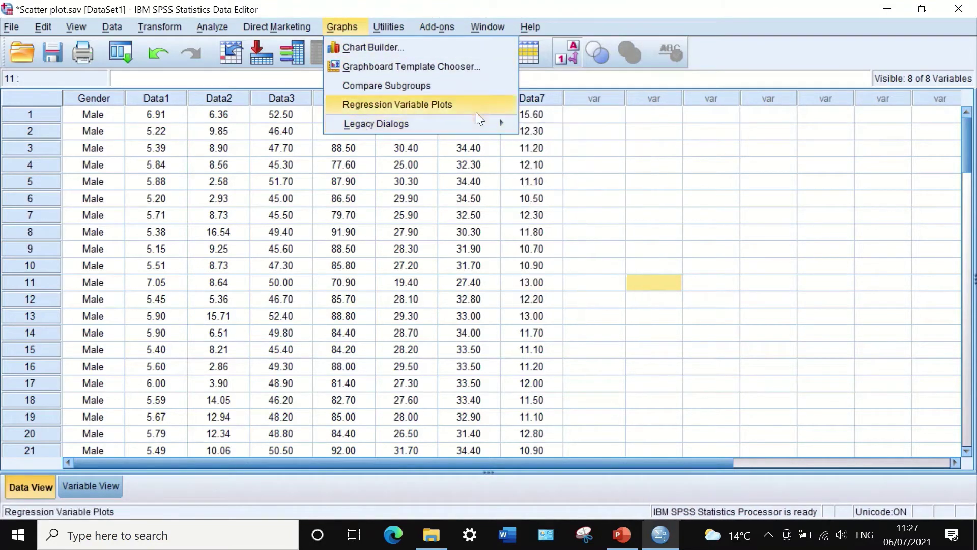
pyautogui.moveTo(488, 122)
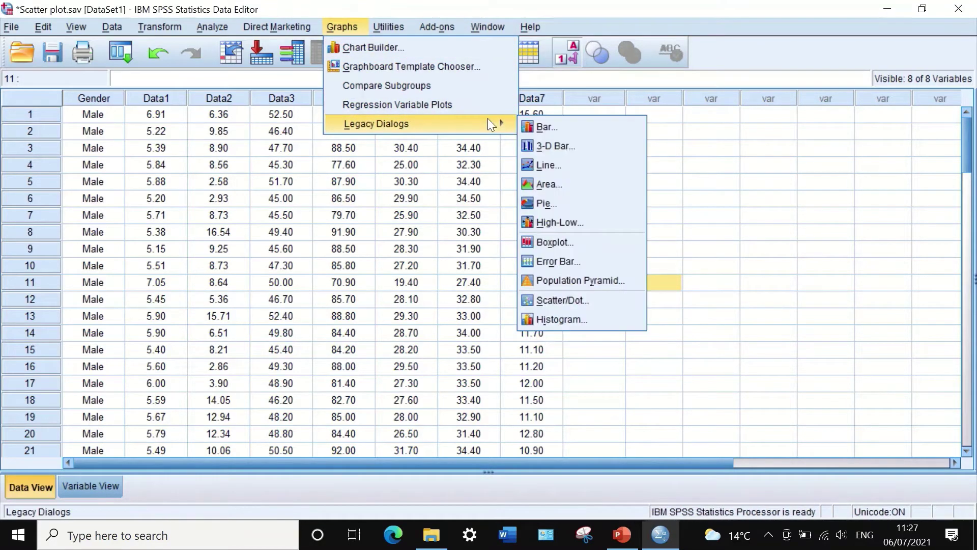
pyautogui.click(560, 300)
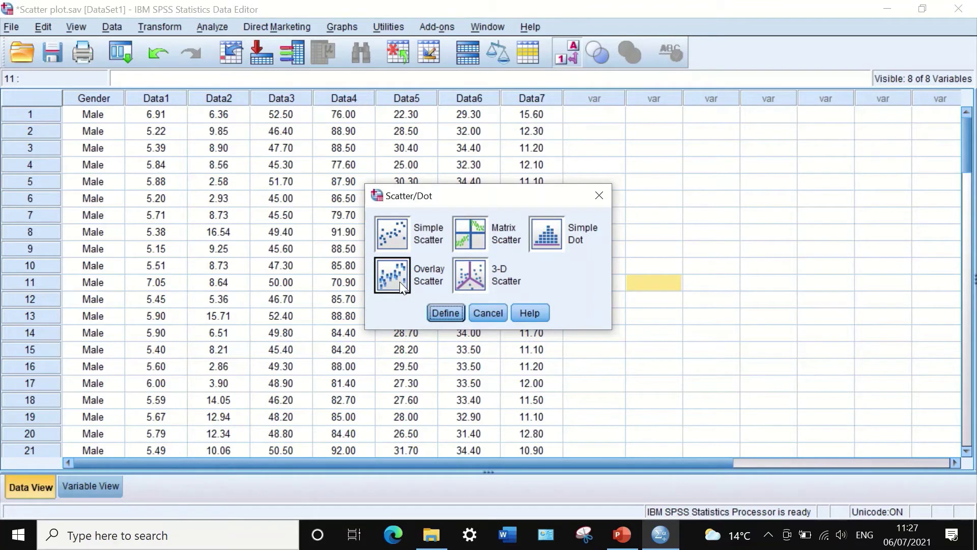
pyautogui.click(441, 314)
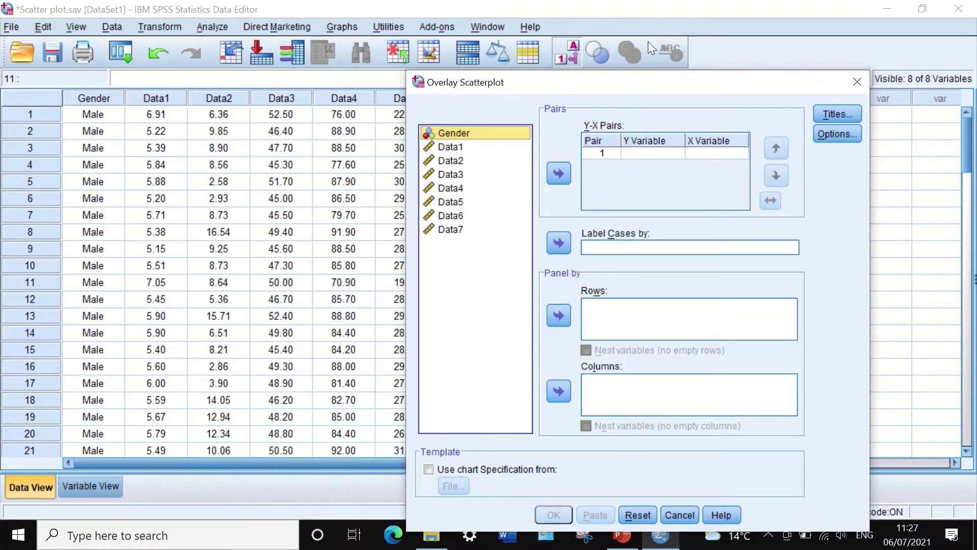
pyautogui.moveTo(654, 86); pyautogui.dragTo(511, 36)
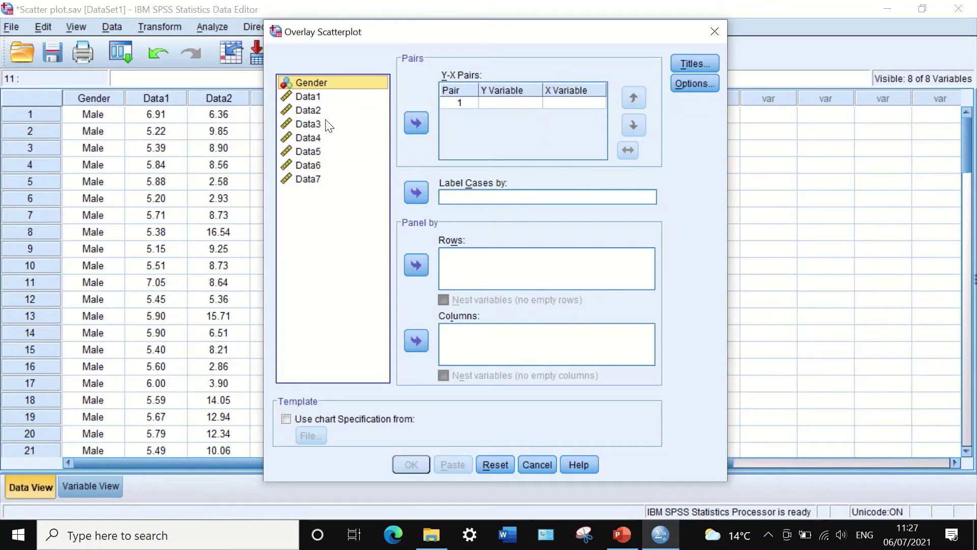
# Step: Define pair 1 of the overlay scatterplot with Data1 as the X variable and Data3 as the Y variable
pyautogui.click(309, 97)
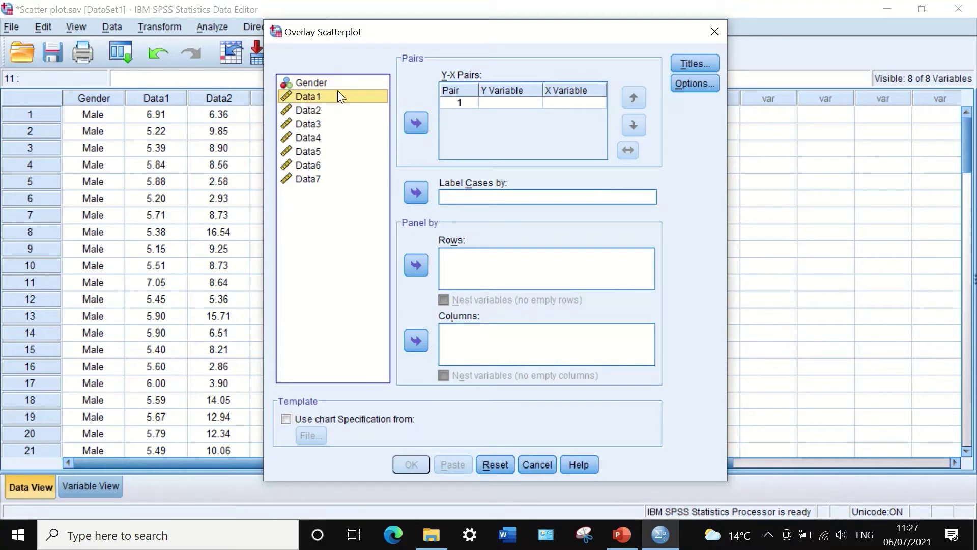
pyautogui.moveTo(338, 92); pyautogui.dragTo(562, 100)
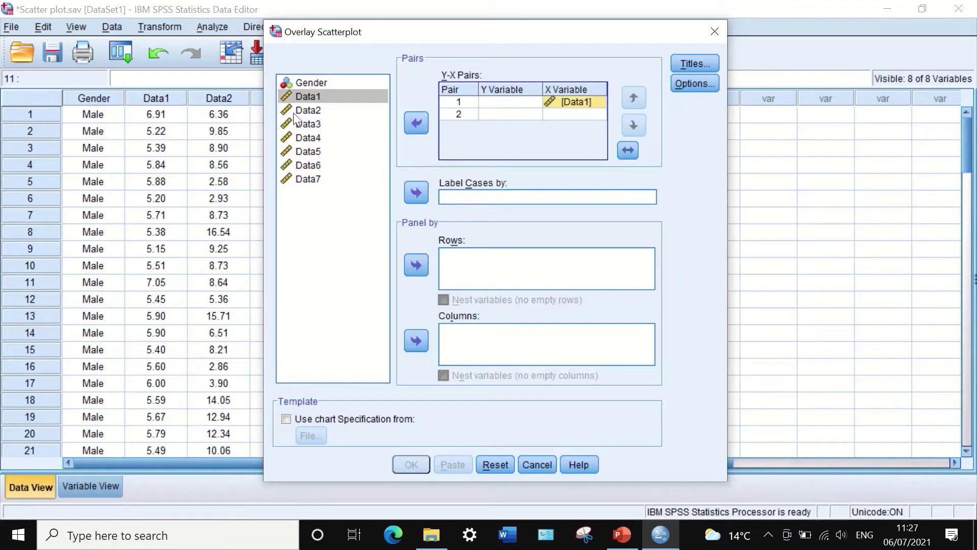
pyautogui.click(299, 124)
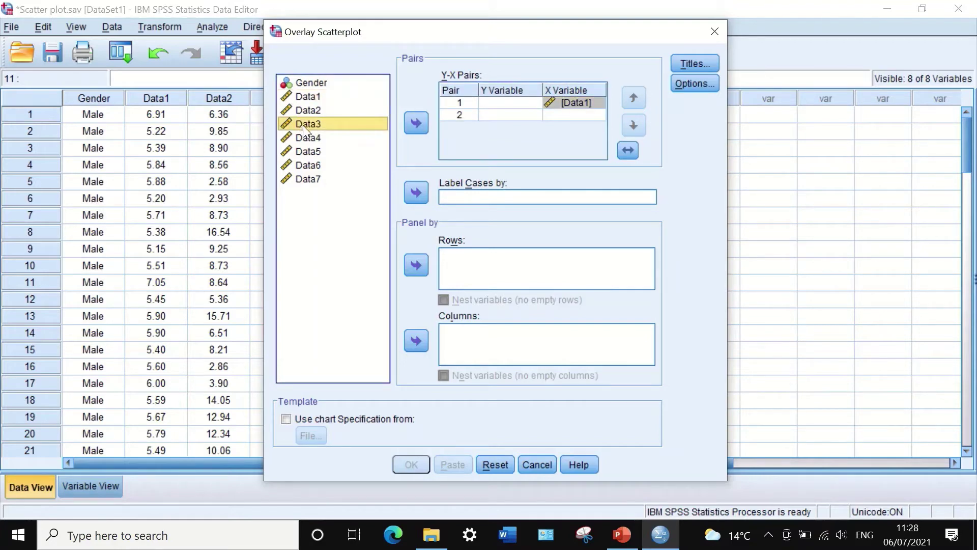
pyautogui.moveTo(303, 125); pyautogui.dragTo(483, 104)
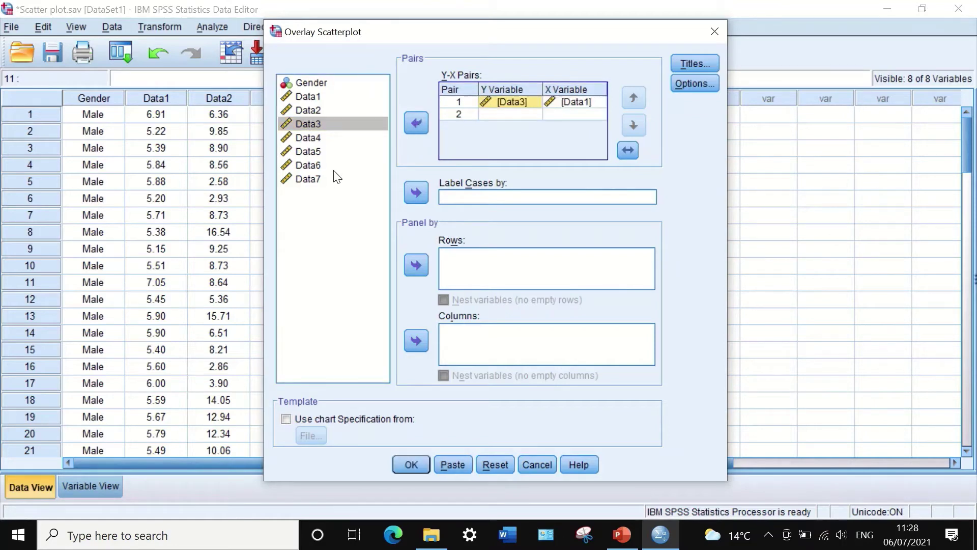
# Step: Define pair 2 with Data1 as the X variable and Data4 as the Y variable, and generate the overlay scatterplot
pyautogui.click(302, 97)
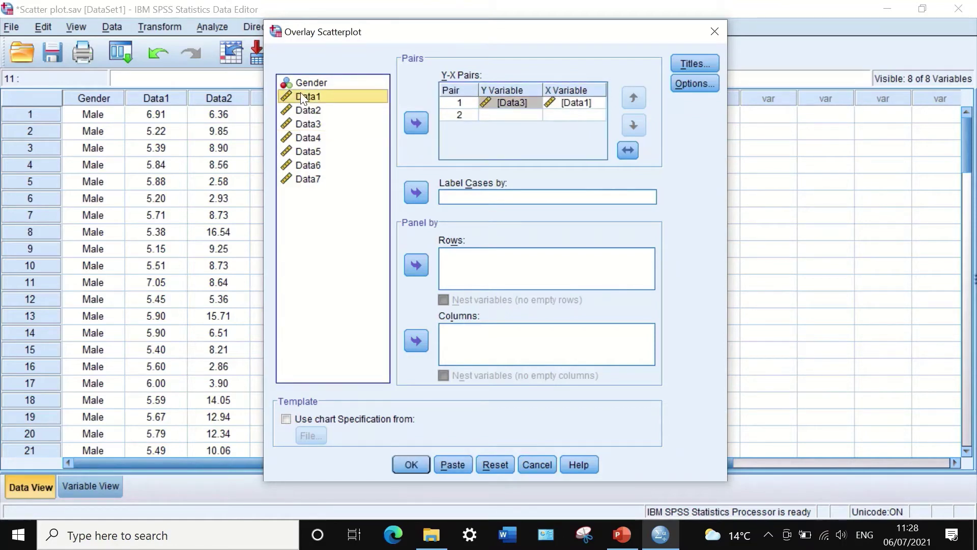
pyautogui.moveTo(301, 96); pyautogui.dragTo(558, 112)
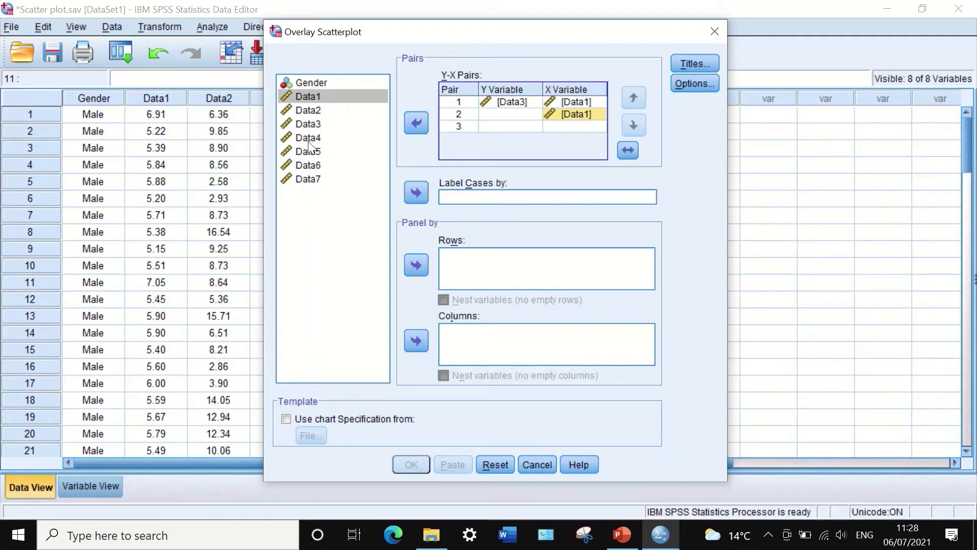
pyautogui.moveTo(309, 138); pyautogui.dragTo(493, 124)
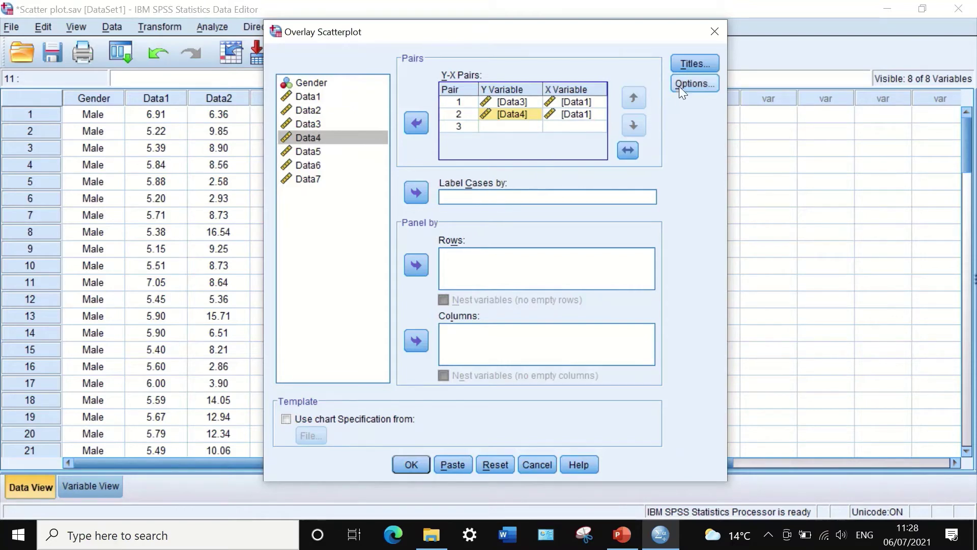
pyautogui.click(682, 62)
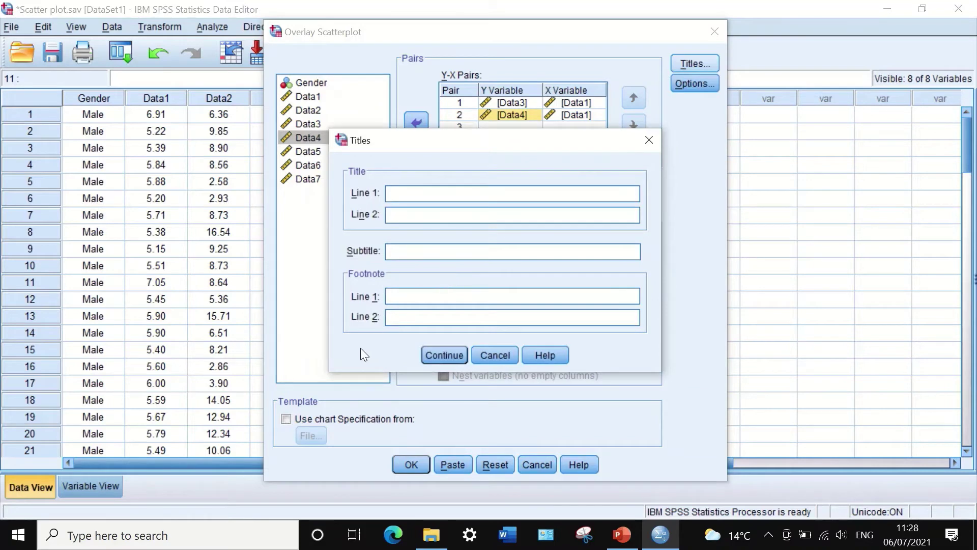
pyautogui.click(487, 349)
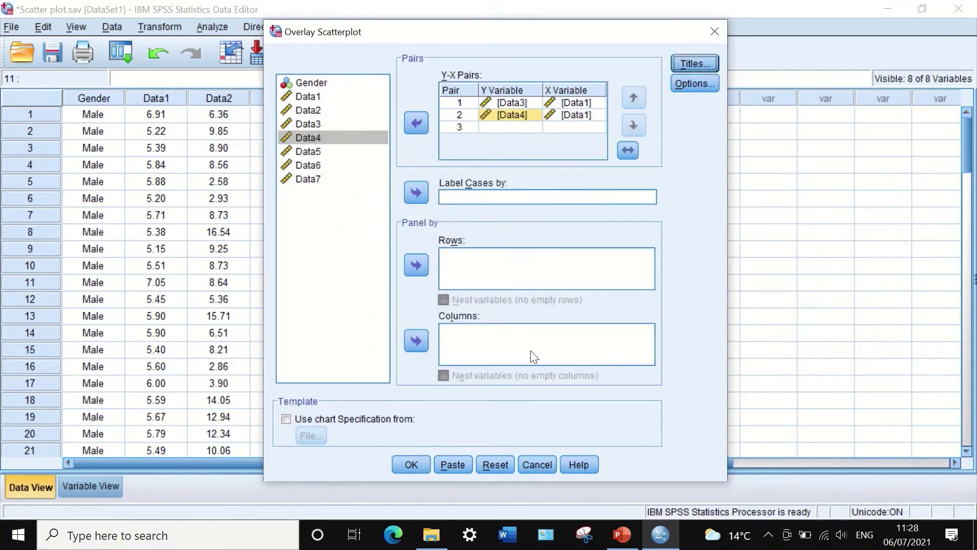
pyautogui.click(419, 460)
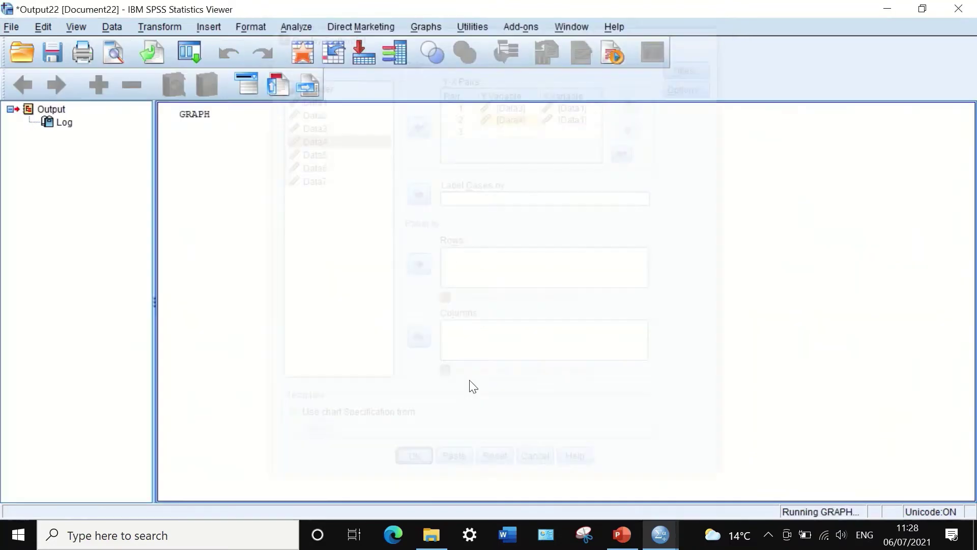
# Step: Review the overlay scatterplot in the output and open it for editing in the Chart Editor
pyautogui.scroll(-5, 518, 213)
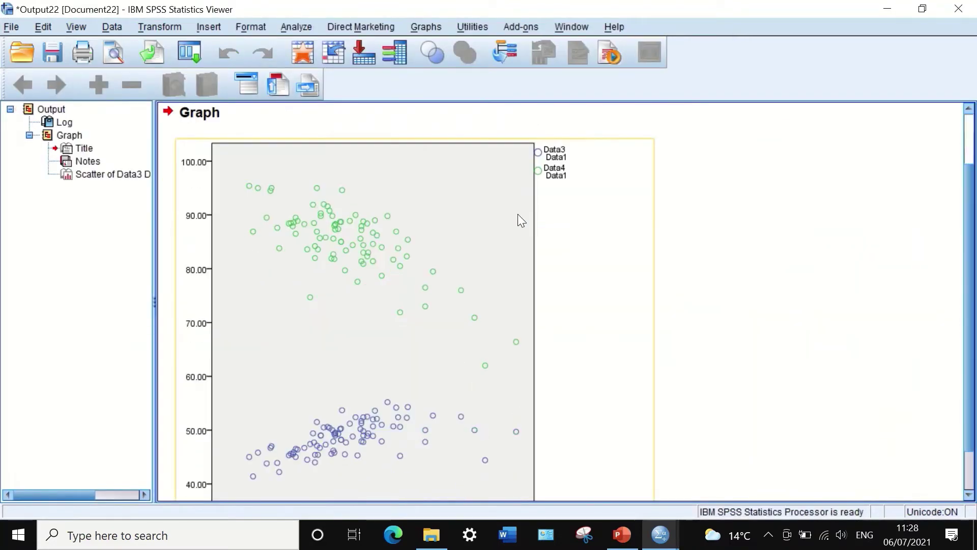
pyautogui.scroll(5, 548, 224)
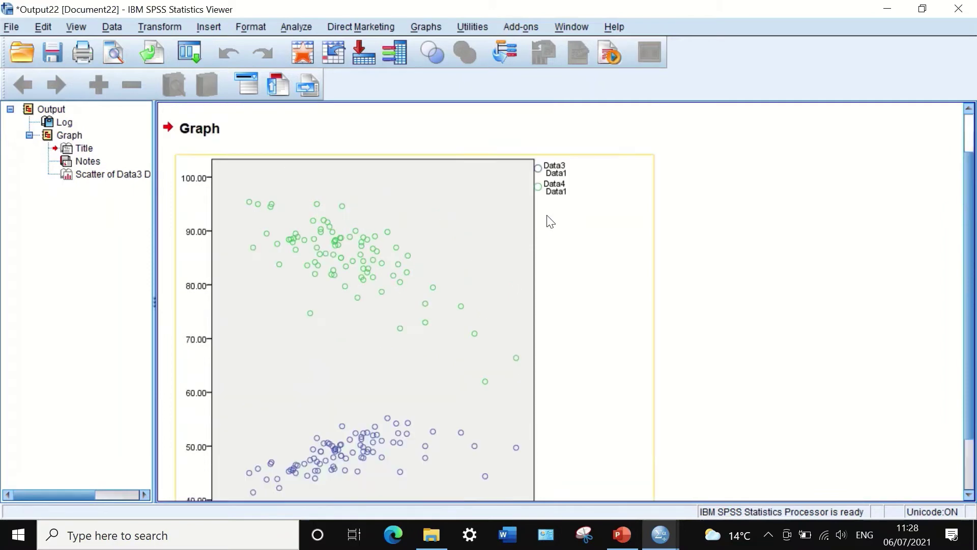
pyautogui.scroll(-2, 553, 221)
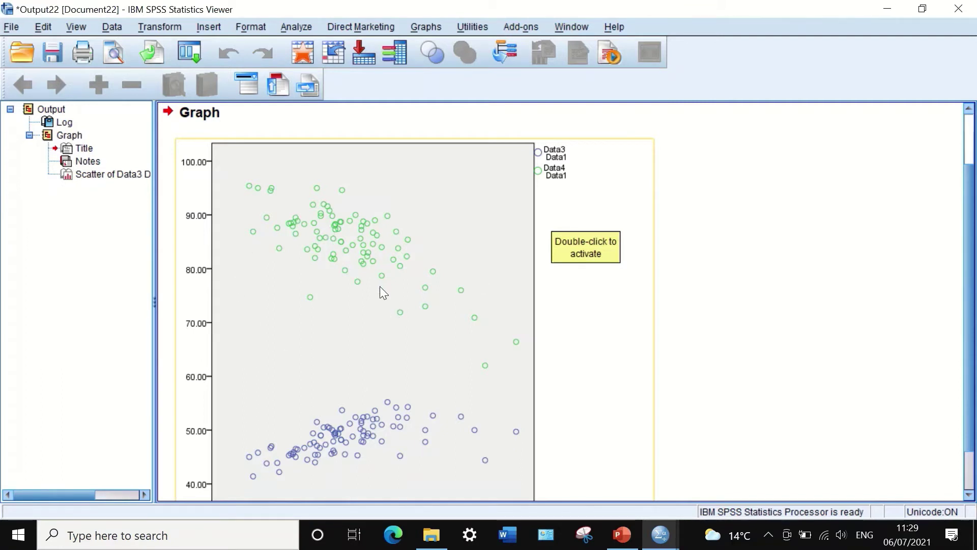
pyautogui.scroll(-2, 380, 286)
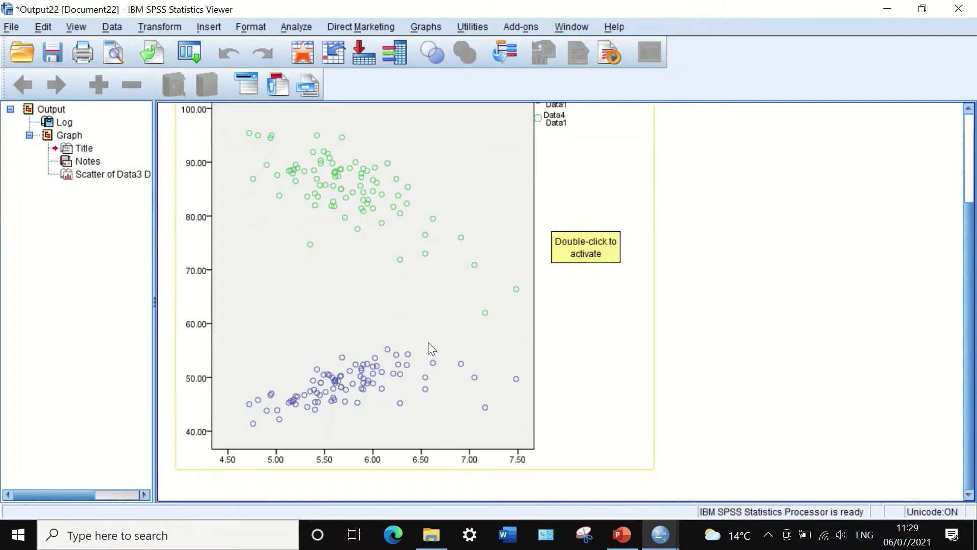
pyautogui.scroll(4, 428, 342)
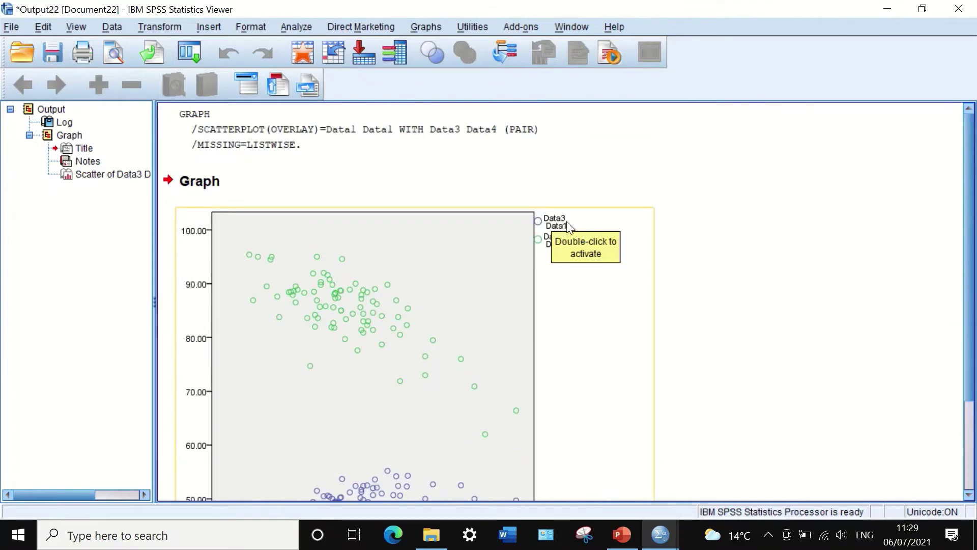
pyautogui.click(605, 216)
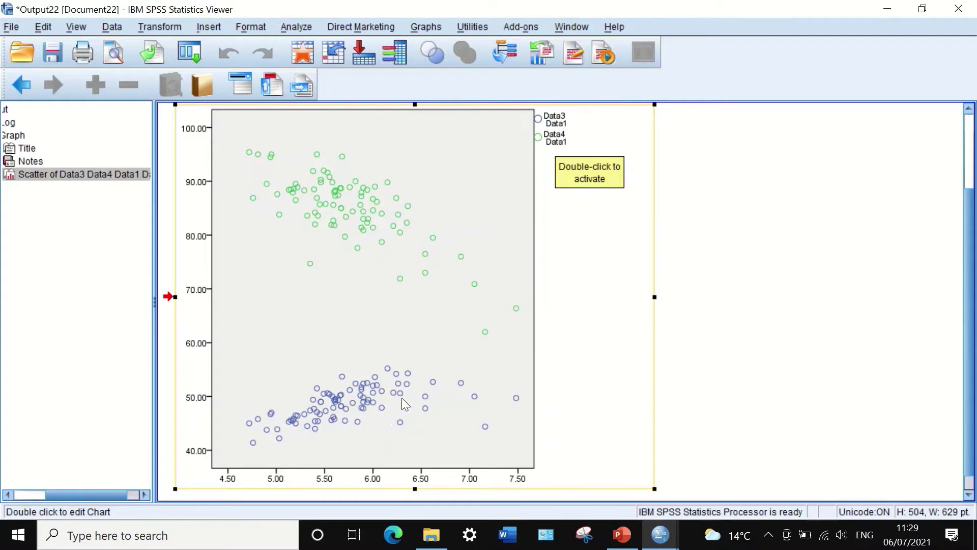
pyautogui.doubleClick(446, 232)
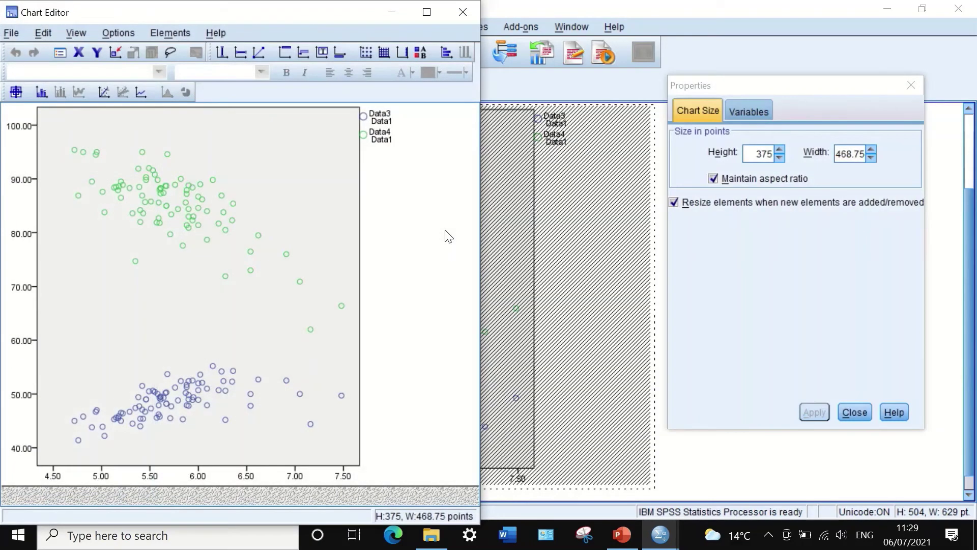
# Step: Change the plot area's background fill to white (255, 255, 255)
pyautogui.click(279, 201)
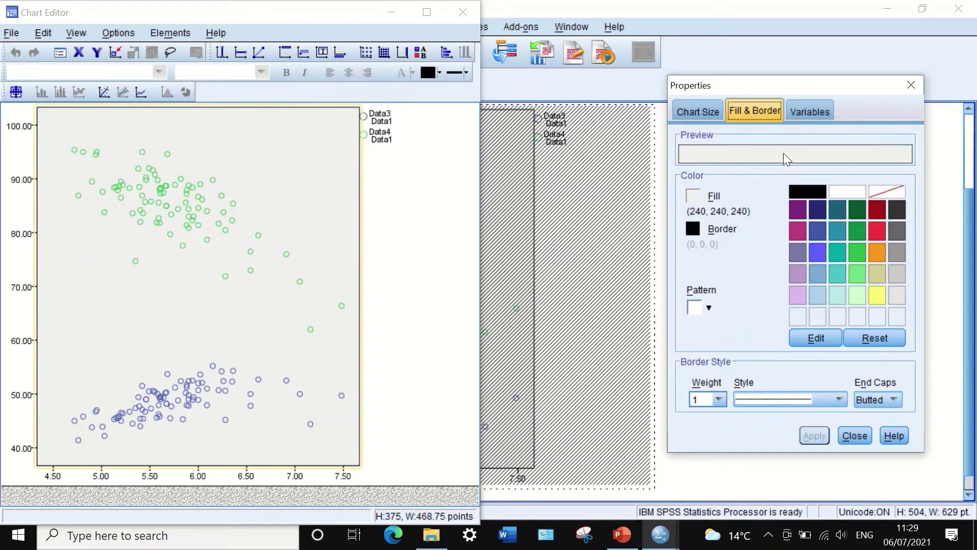
pyautogui.click(846, 191)
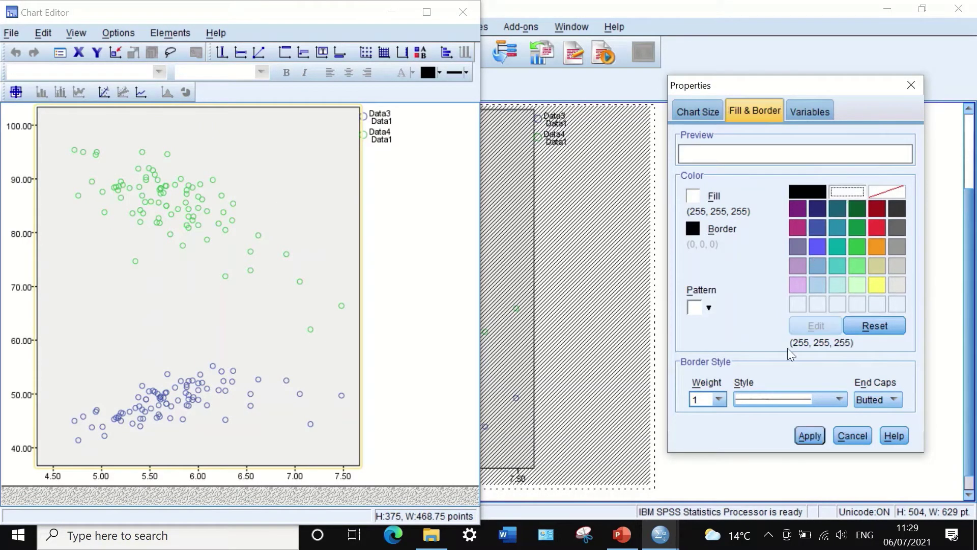
pyautogui.click(813, 436)
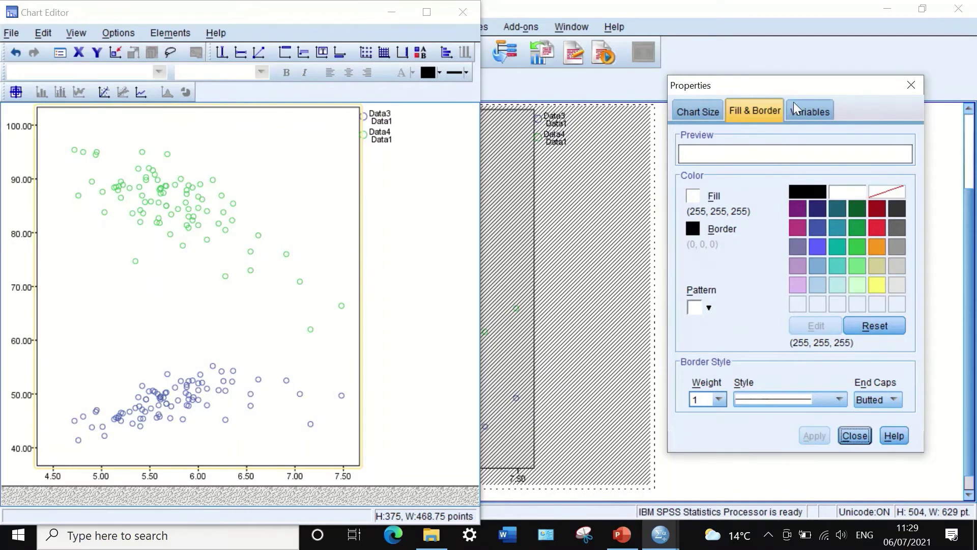
pyautogui.click(691, 111)
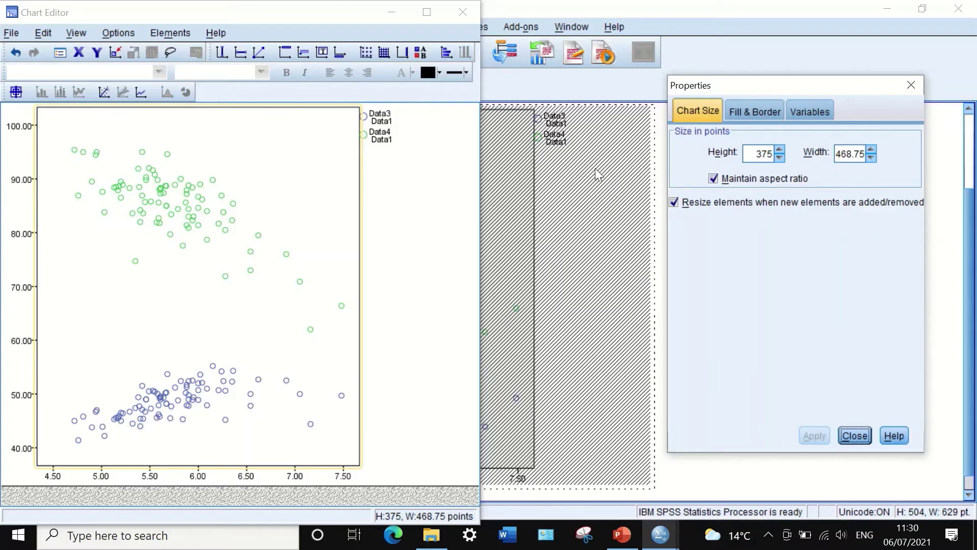
pyautogui.click(854, 435)
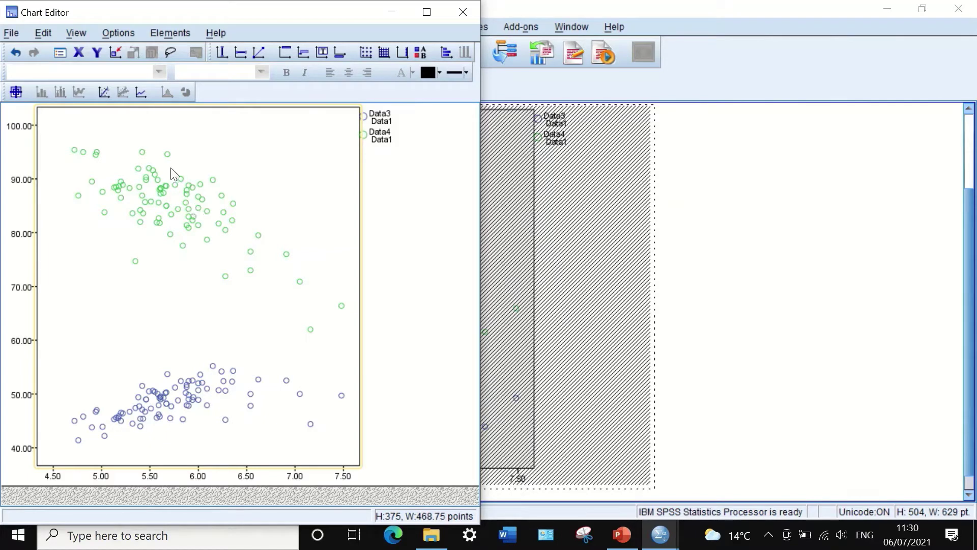
# Step: Add linear fit lines at total for both variable pairs and set their line weight to 1.5
pyautogui.click(172, 30)
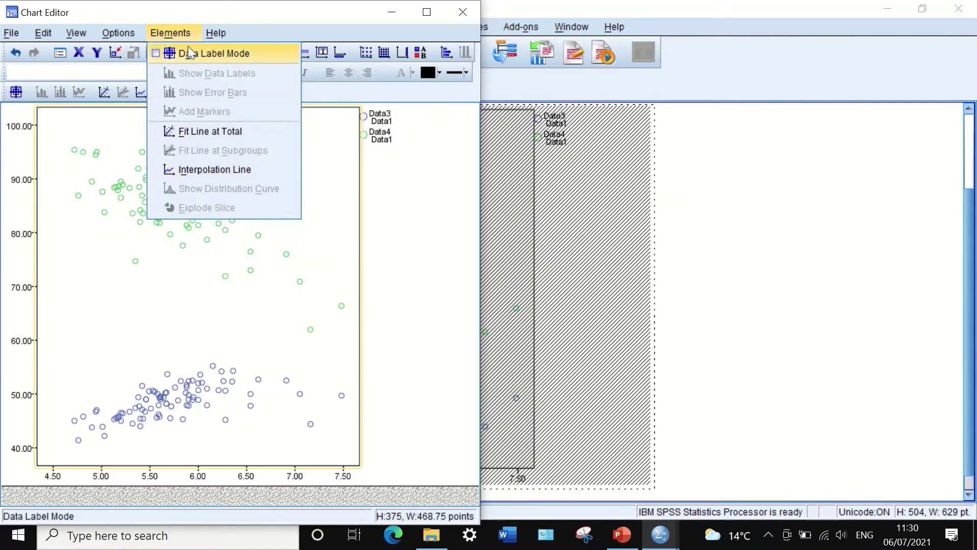
pyautogui.click(203, 132)
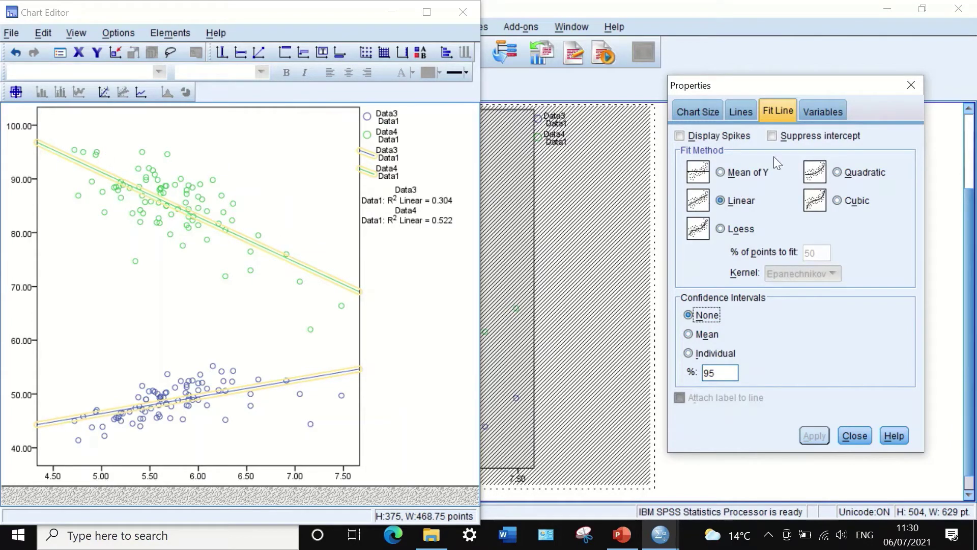
pyautogui.click(740, 112)
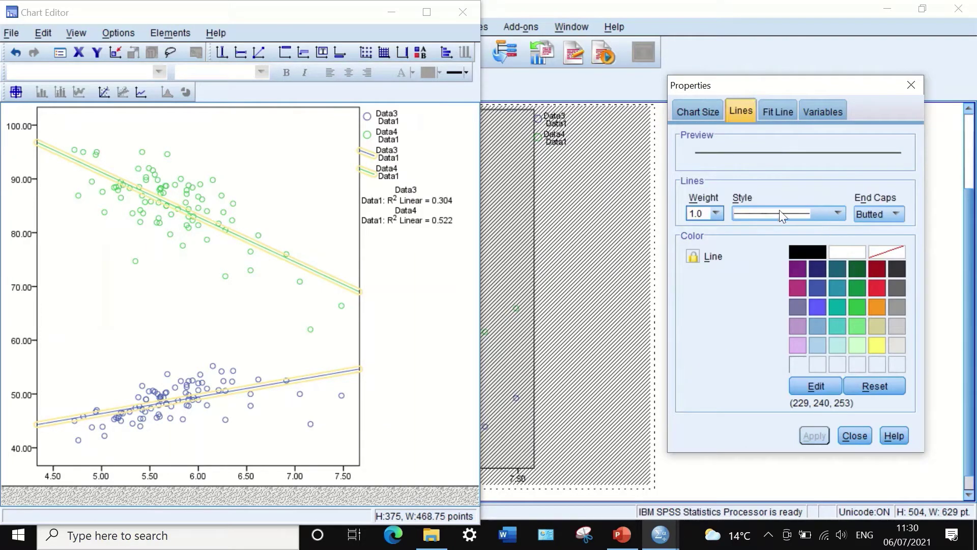
pyautogui.click(717, 213)
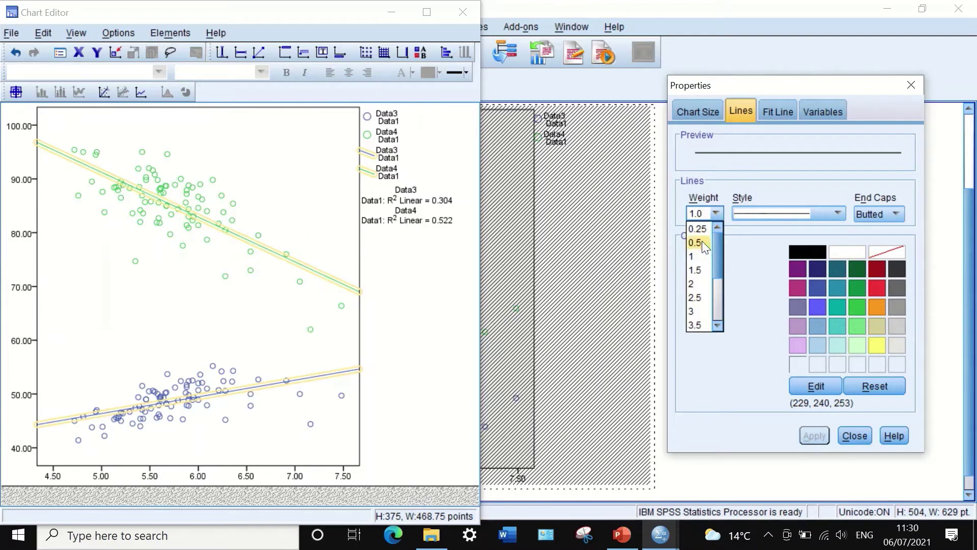
pyautogui.click(696, 270)
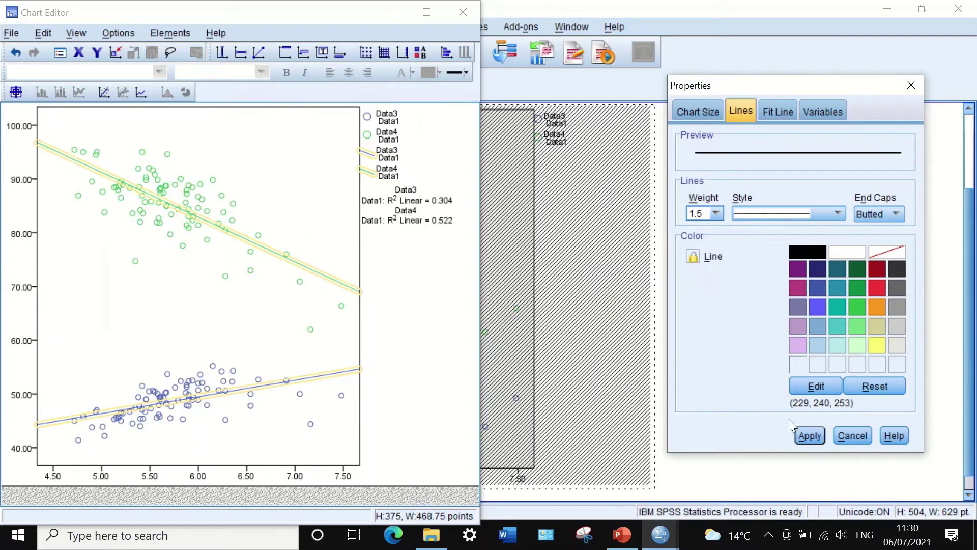
pyautogui.click(806, 431)
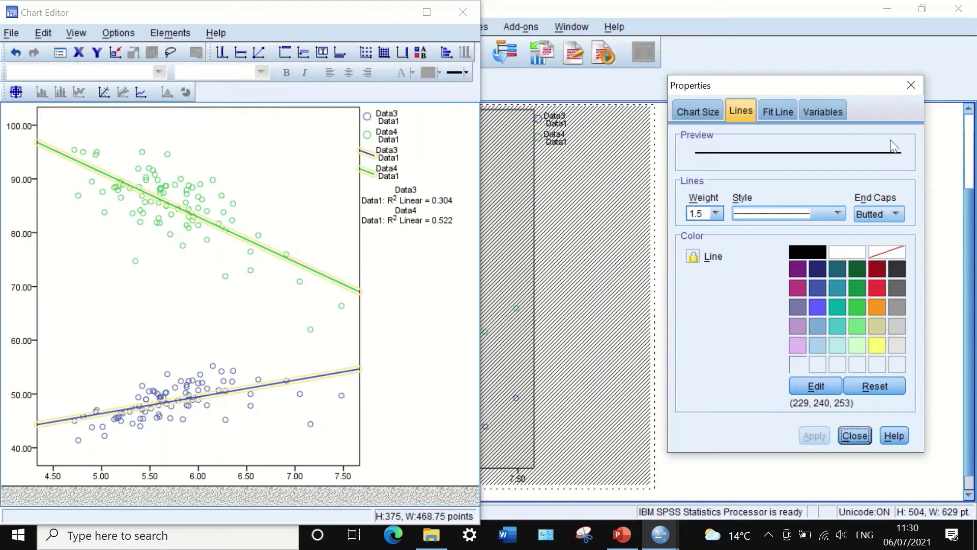
pyautogui.click(777, 107)
pyautogui.click(816, 108)
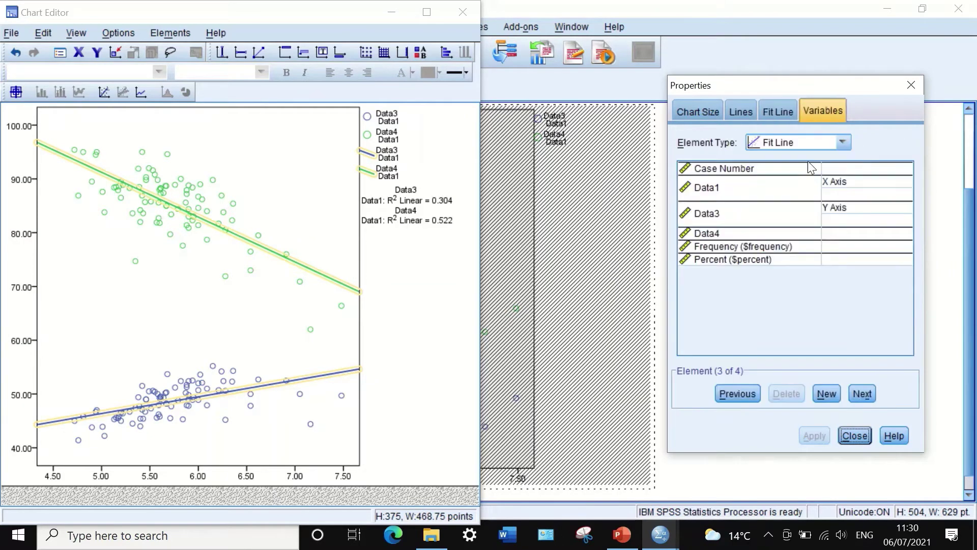
pyautogui.click(680, 111)
pyautogui.click(855, 436)
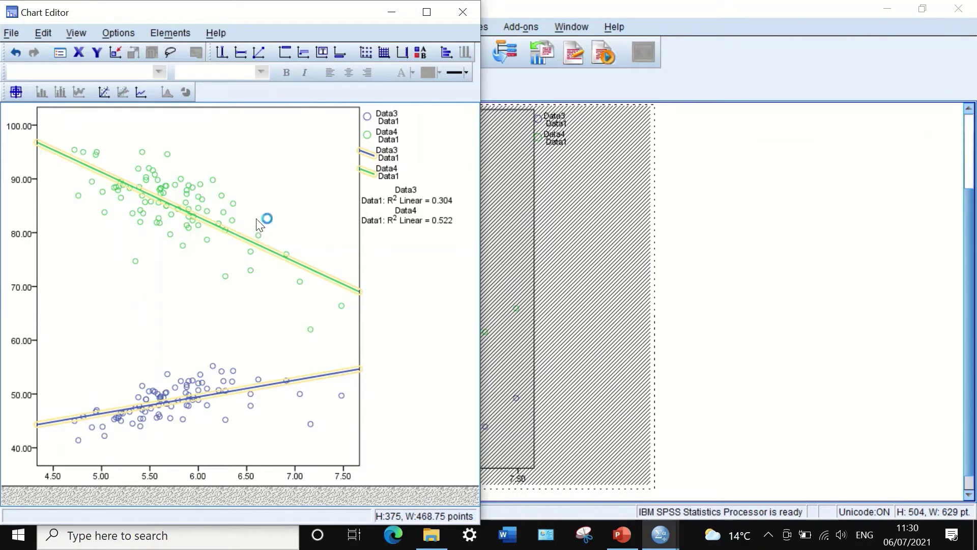
# Step: Set the number format of the Y axis labels to 0 decimal places
pyautogui.doubleClick(18, 236)
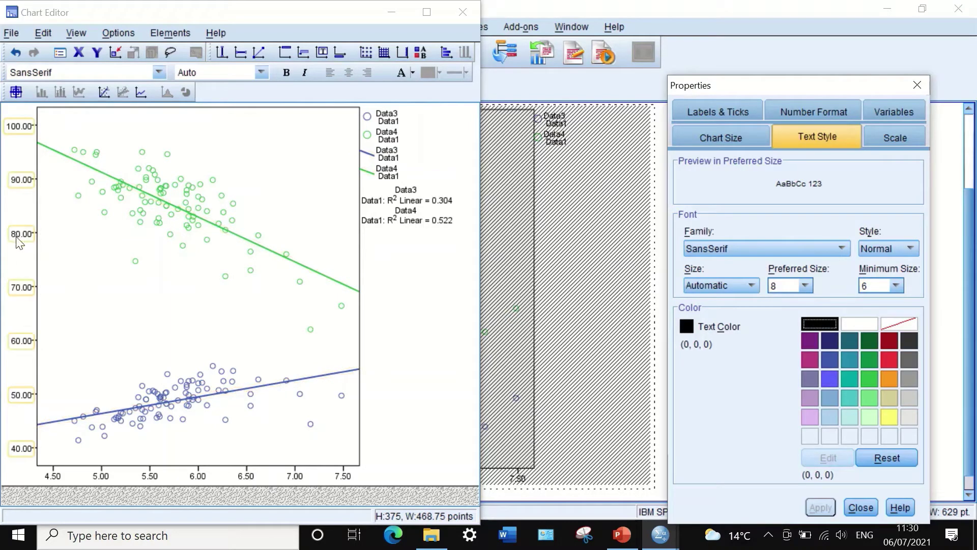
pyautogui.click(814, 114)
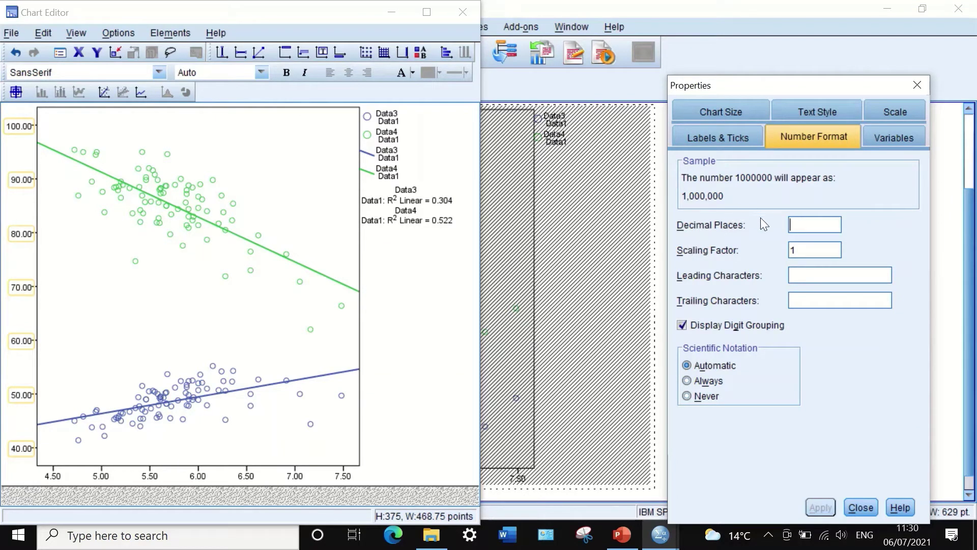
pyautogui.write('0')
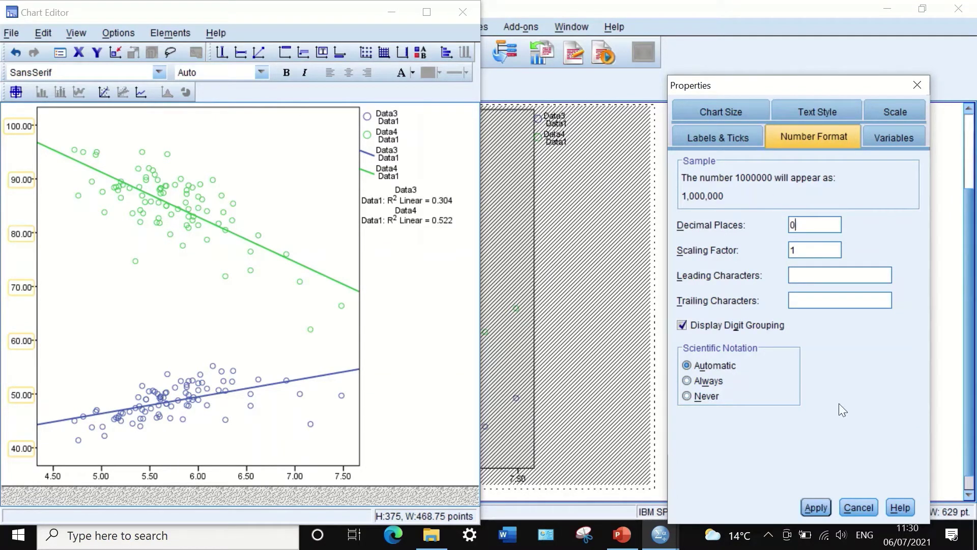
pyautogui.click(816, 511)
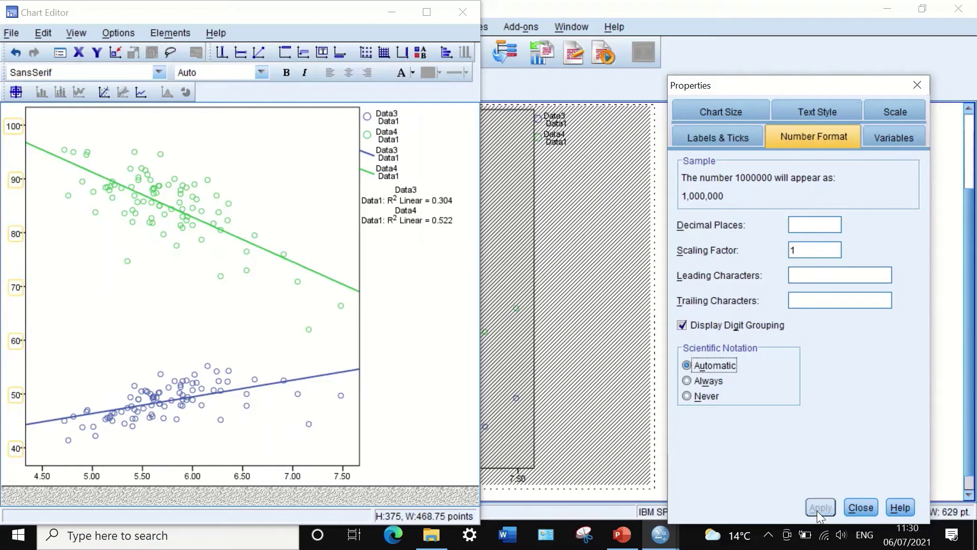
# Step: Set the number format of the X axis labels to 0 decimal places and close the chart properties
pyautogui.click(193, 476)
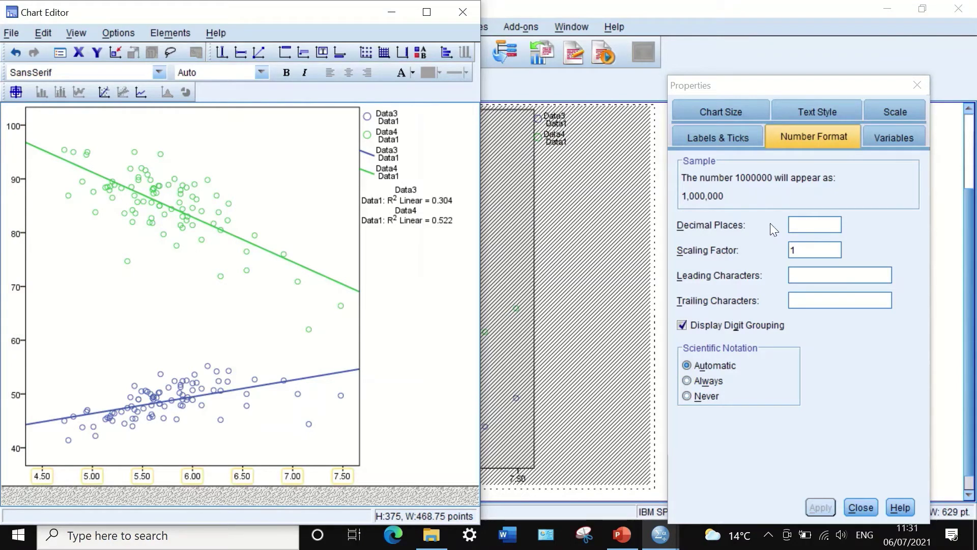
pyautogui.click(799, 227)
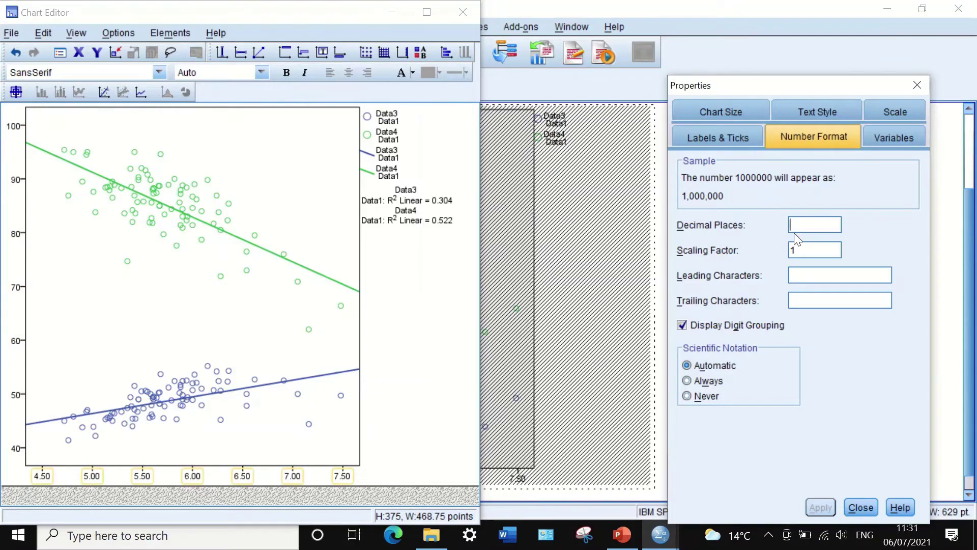
pyautogui.write('0')
pyautogui.click(811, 504)
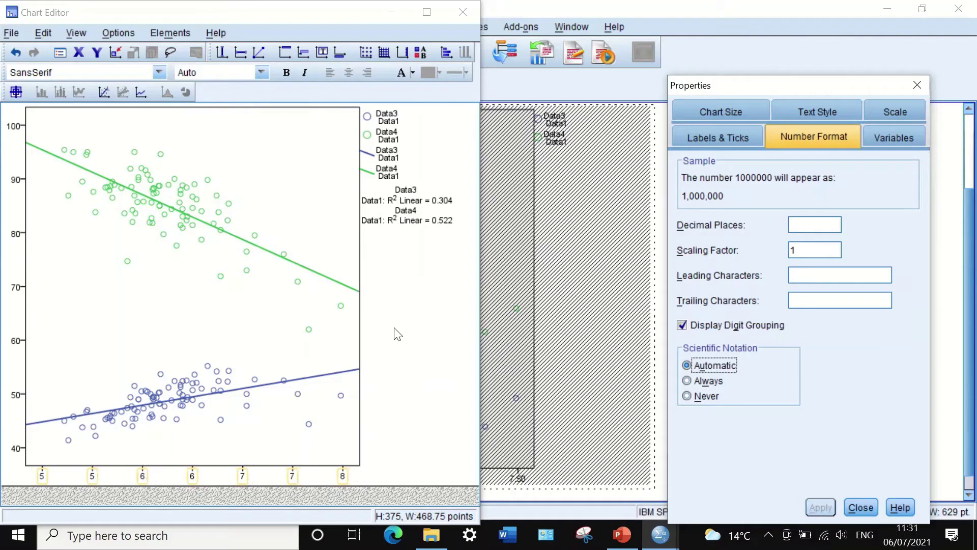
pyautogui.click(427, 364)
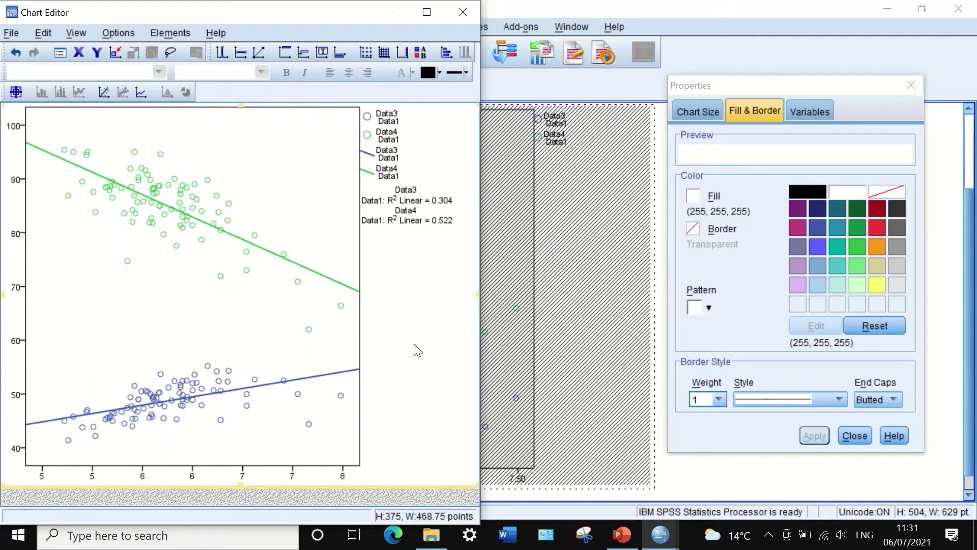
pyautogui.click(911, 85)
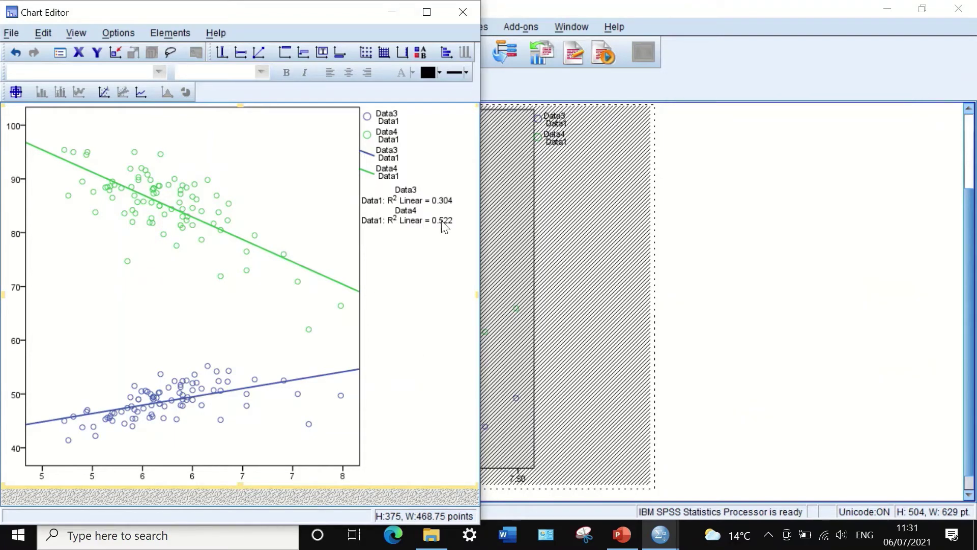
# Step: Delete the R² Linear labels beside the scatterplot and close the chart properties
pyautogui.click(417, 208)
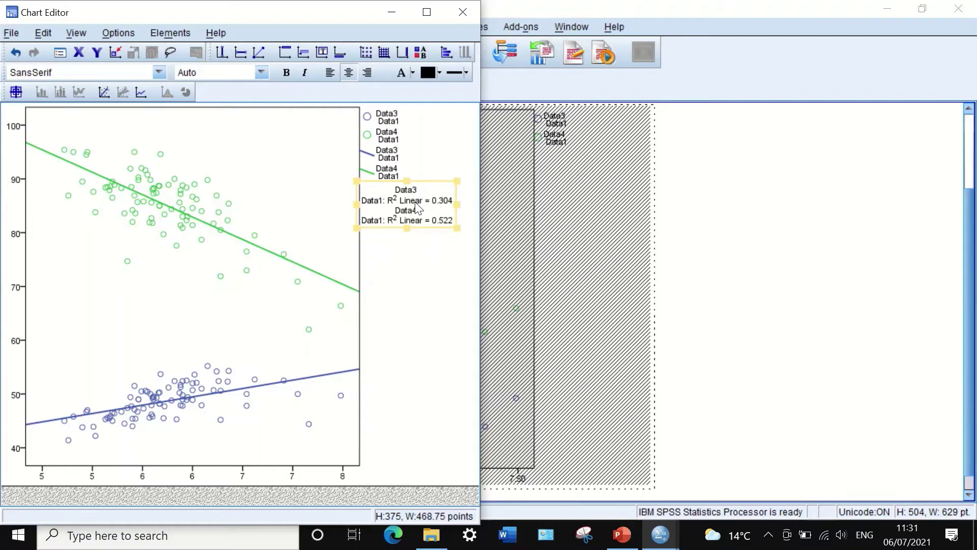
pyautogui.press('Delete')
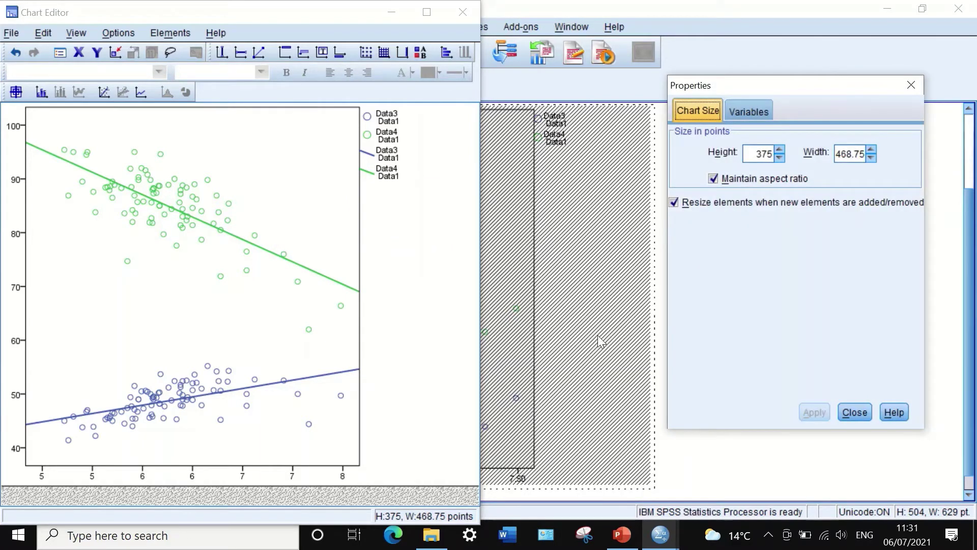
pyautogui.click(865, 410)
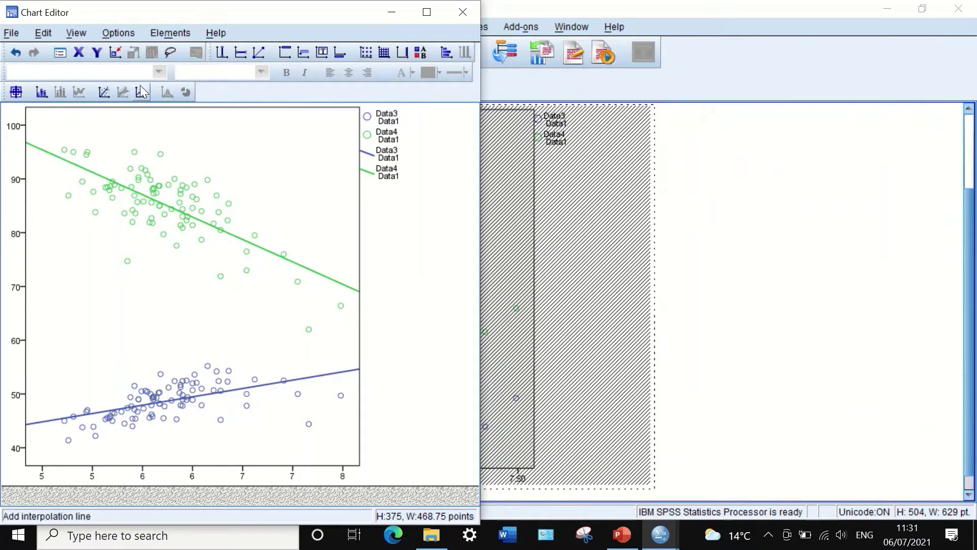
# Step: Add the title "correlation" above the scatterplot
pyautogui.click(208, 161)
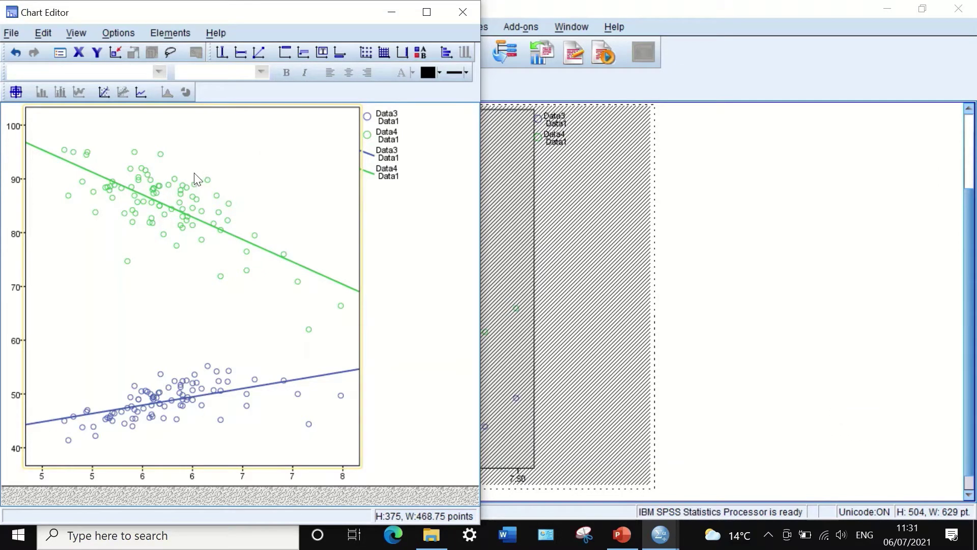
pyautogui.rightClick(194, 173)
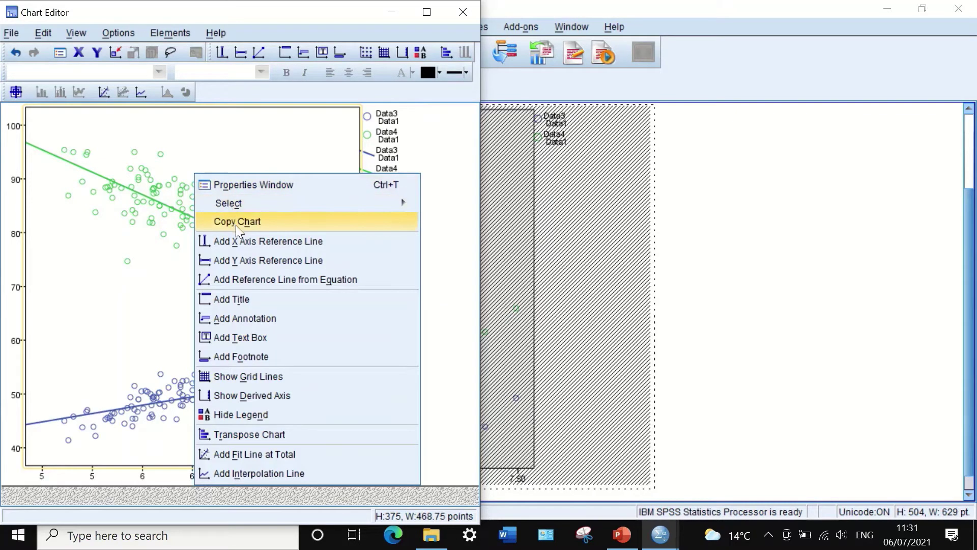
pyautogui.click(245, 297)
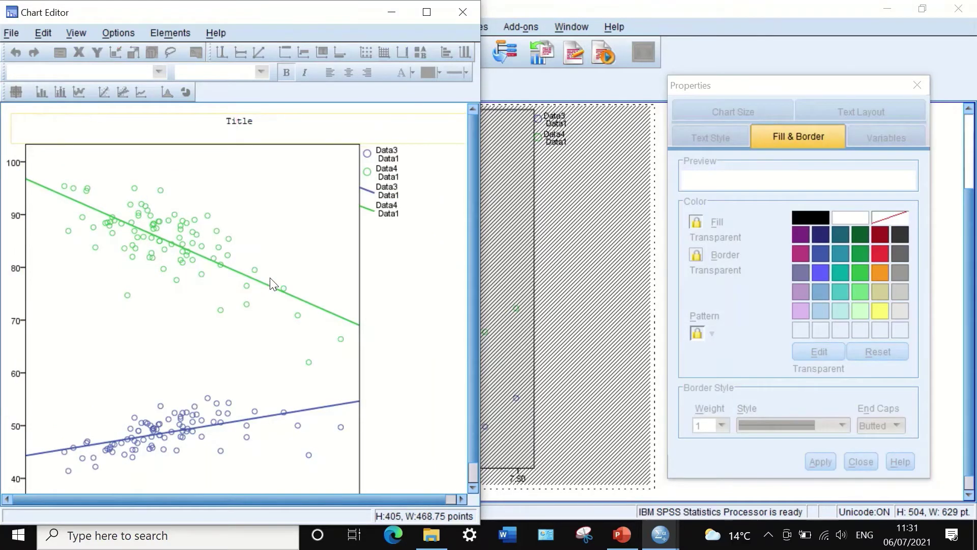
pyautogui.moveTo(270, 122); pyautogui.dragTo(213, 122)
pyautogui.write('correlation')
pyautogui.click(413, 239)
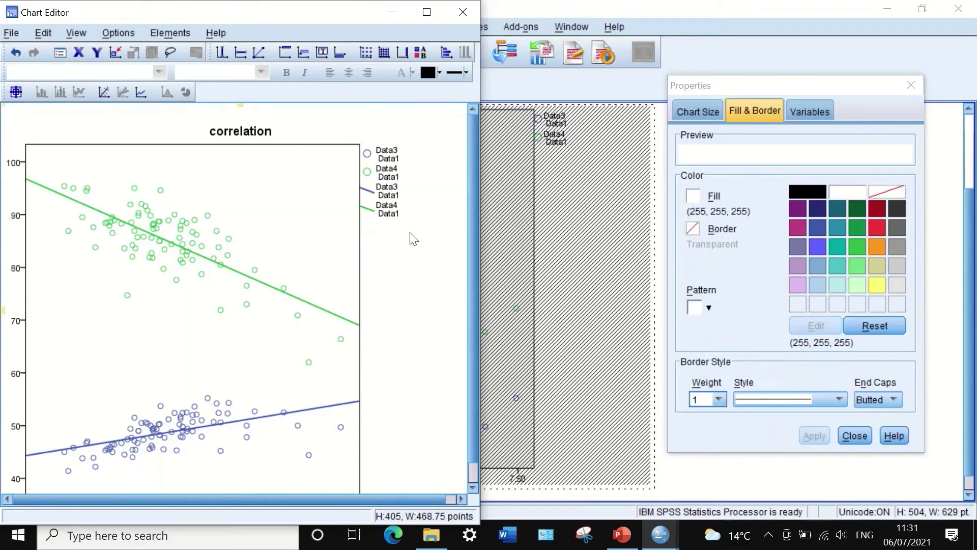
# Step: Add the footnote "figure1" below the scatterplot
pyautogui.click(168, 34)
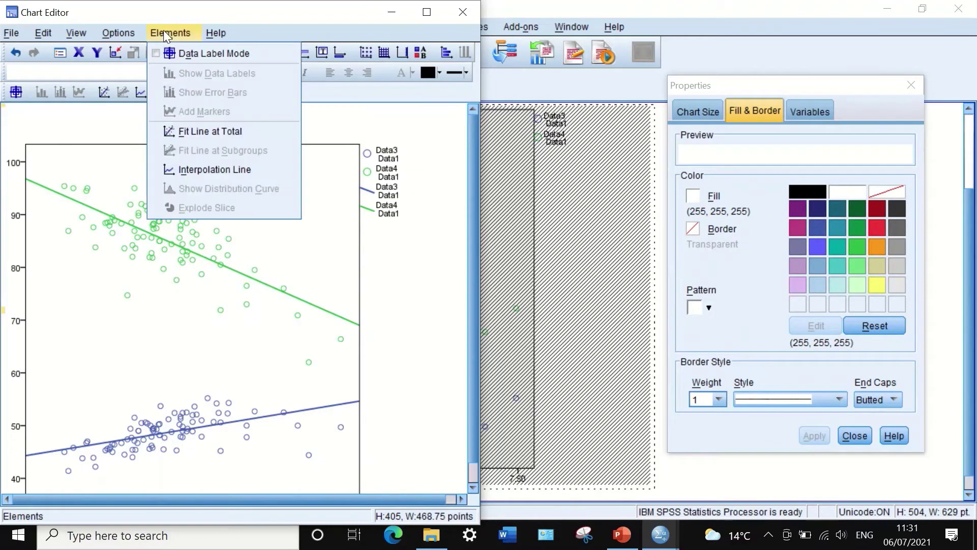
pyautogui.click(260, 272)
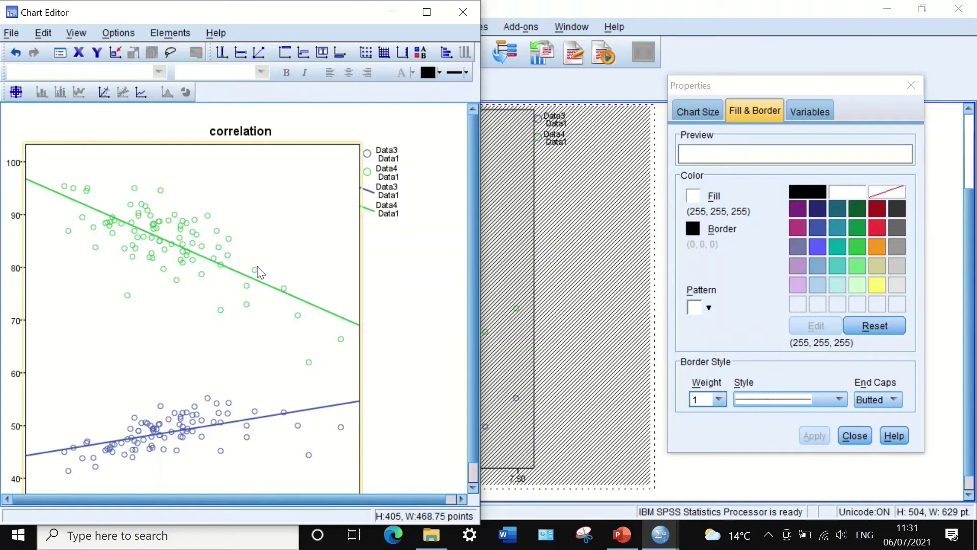
pyautogui.rightClick(258, 271)
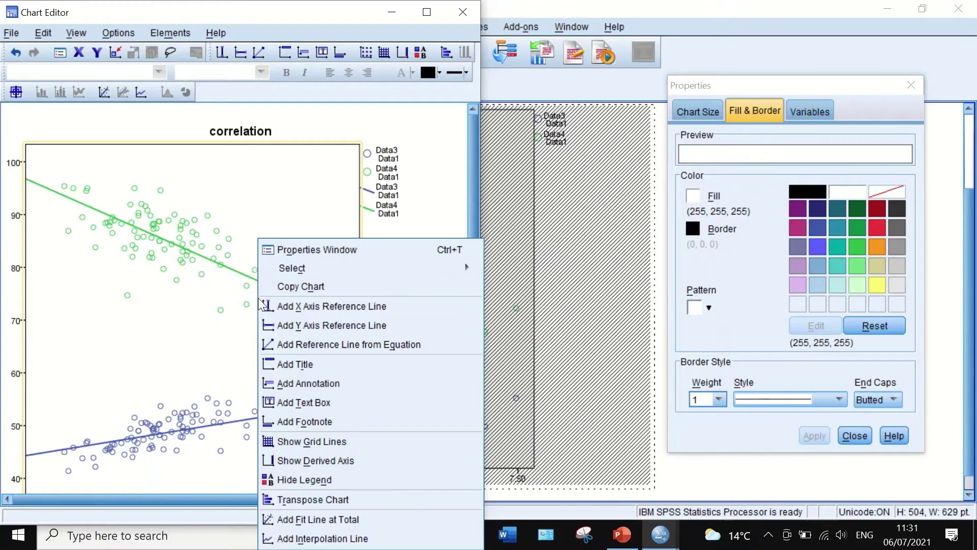
pyautogui.click(272, 422)
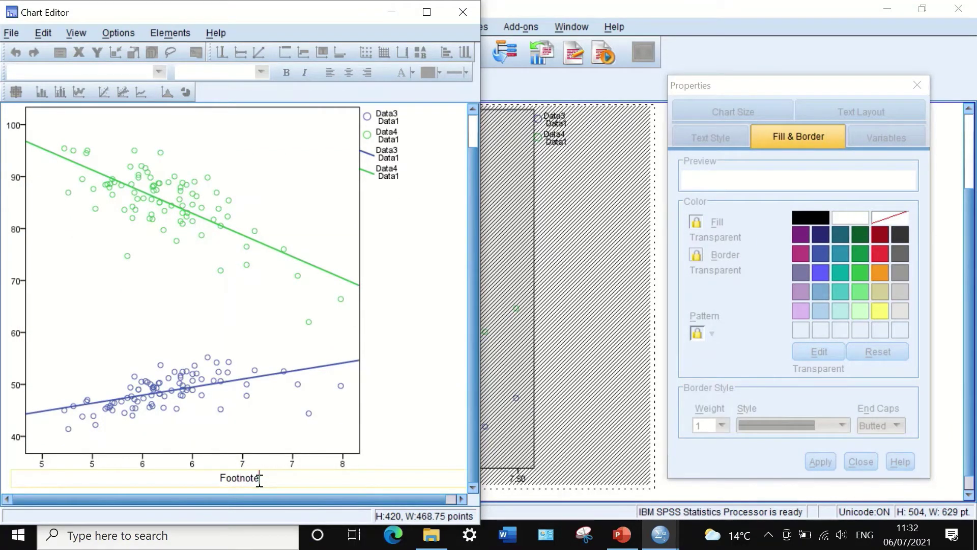
pyautogui.doubleClick(243, 476)
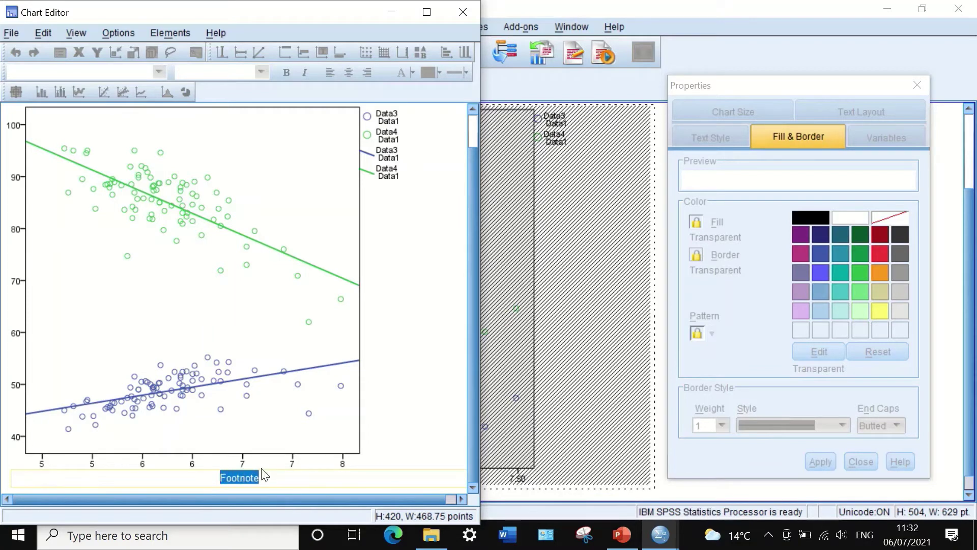
pyautogui.write('figure1')
pyautogui.click(413, 351)
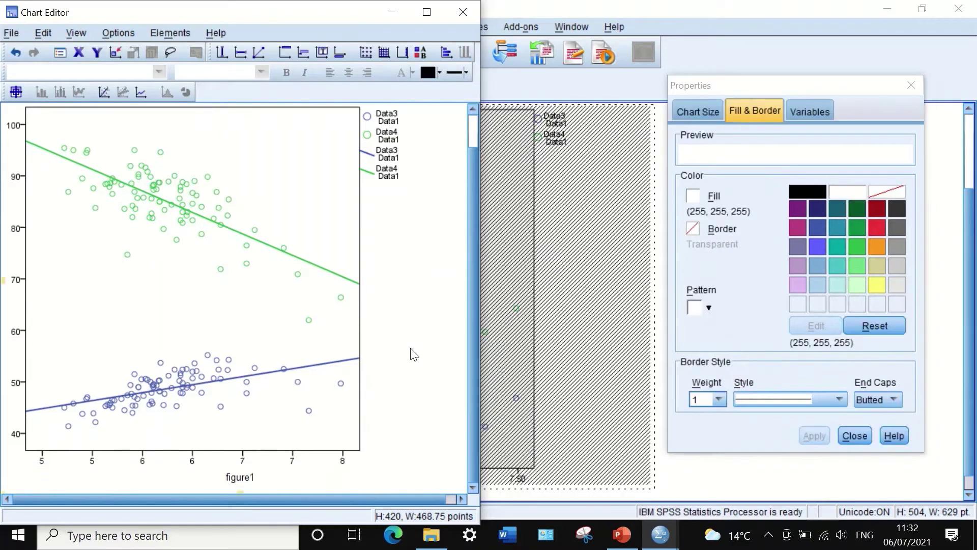
# Step: Hide the scatterplot's legend and show it again
pyautogui.click(201, 224)
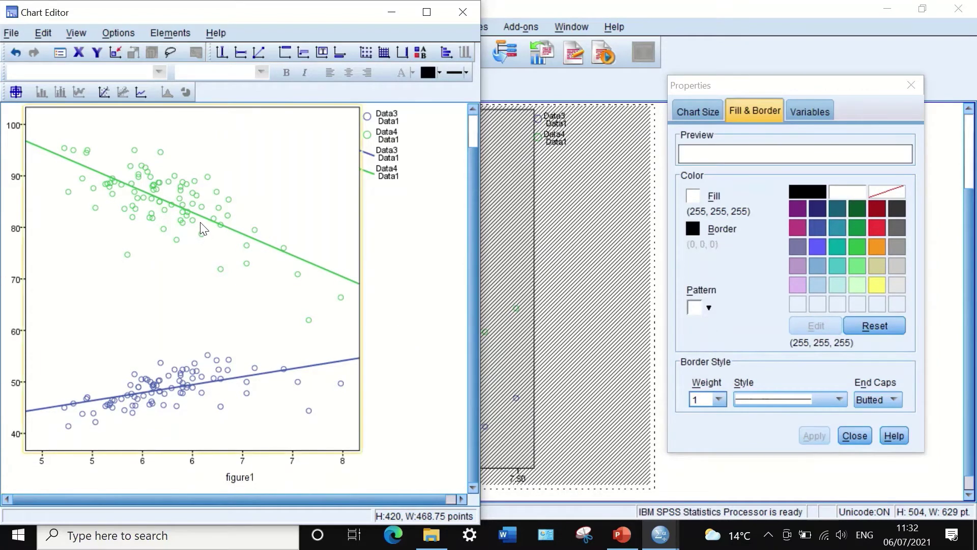
pyautogui.rightClick(210, 169)
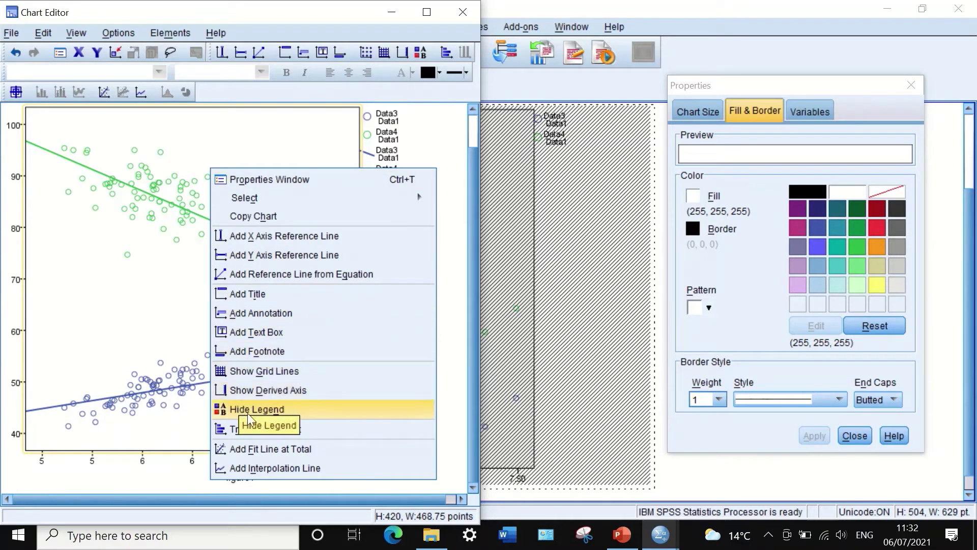
pyautogui.click(234, 407)
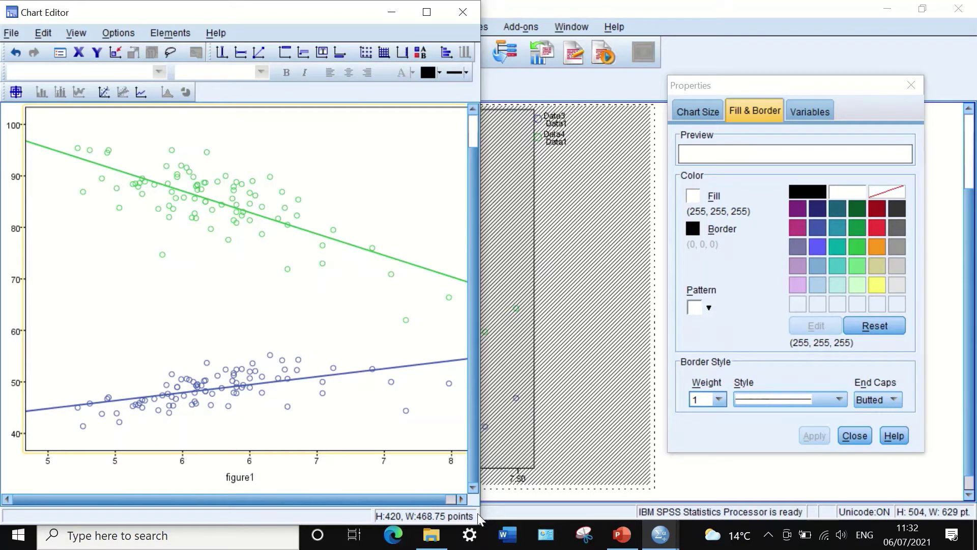
pyautogui.moveTo(479, 514); pyautogui.dragTo(588, 515)
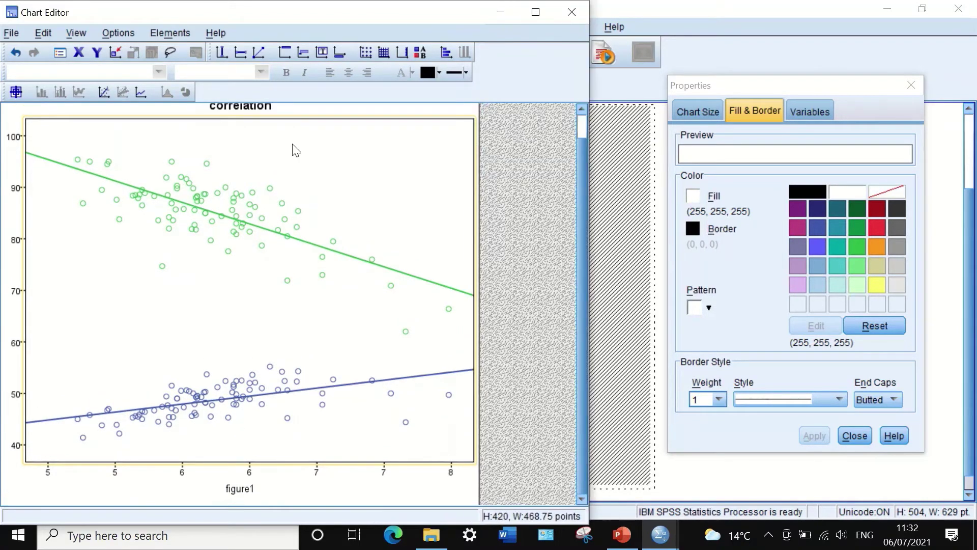
pyautogui.rightClick(277, 163)
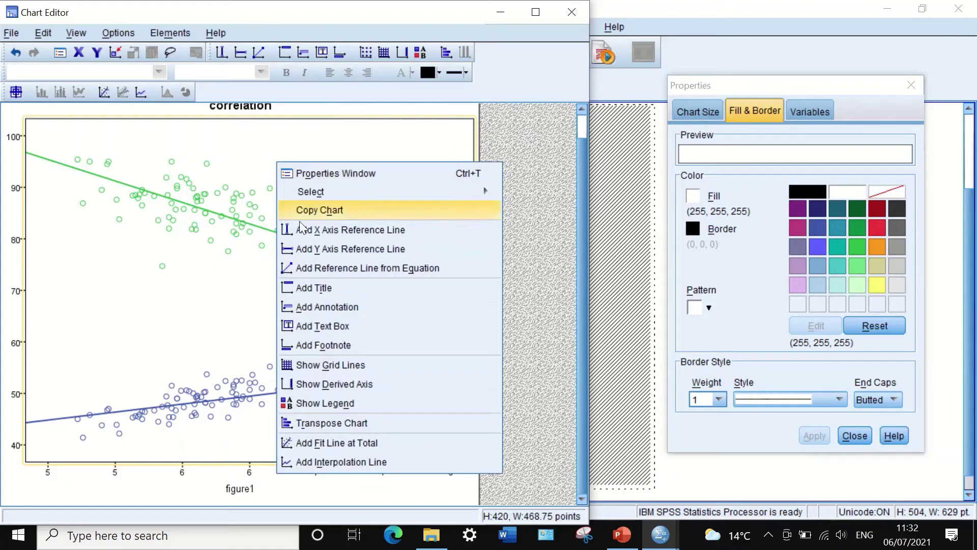
pyautogui.click(322, 402)
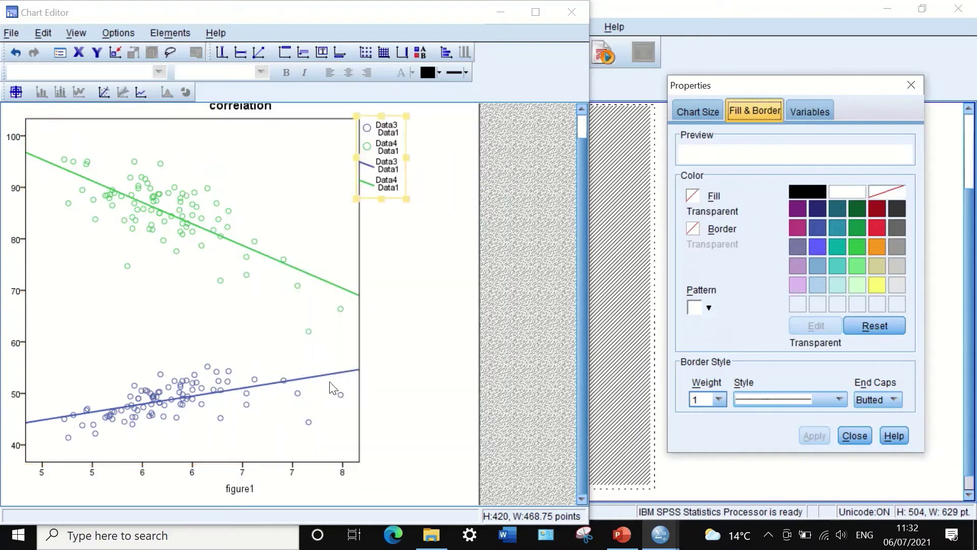
# Step: Transpose the scatterplot's axes and transpose them back to the original orientation
pyautogui.rightClick(238, 197)
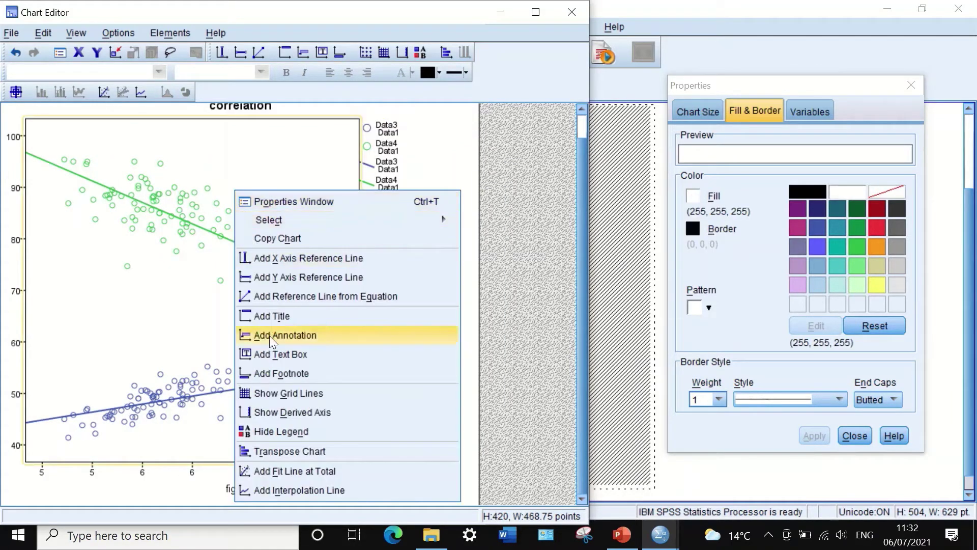
pyautogui.click(299, 454)
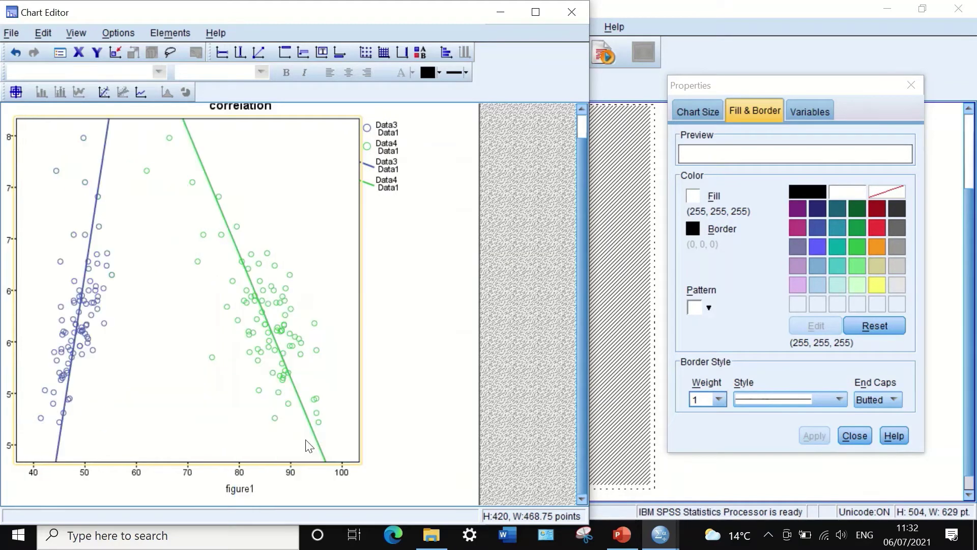
pyautogui.rightClick(185, 187)
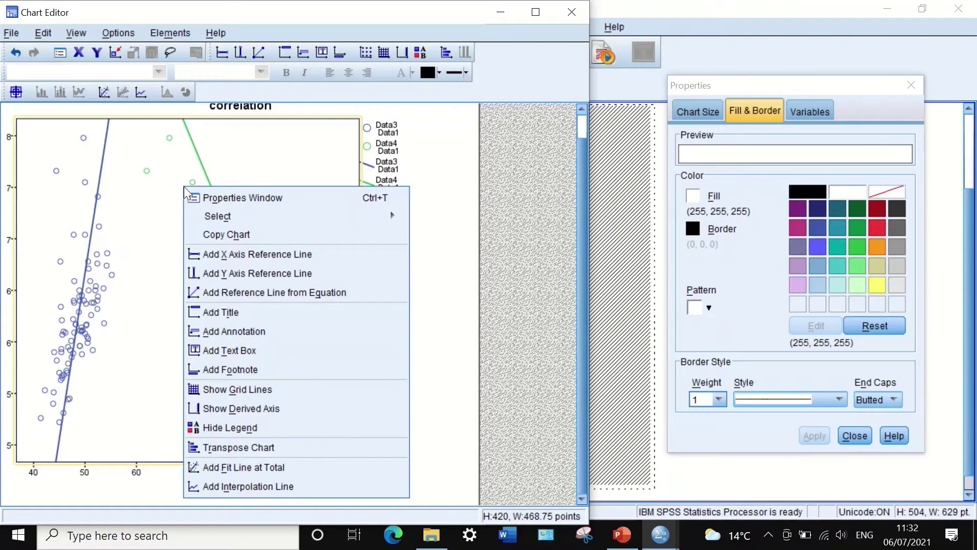
pyautogui.click(246, 447)
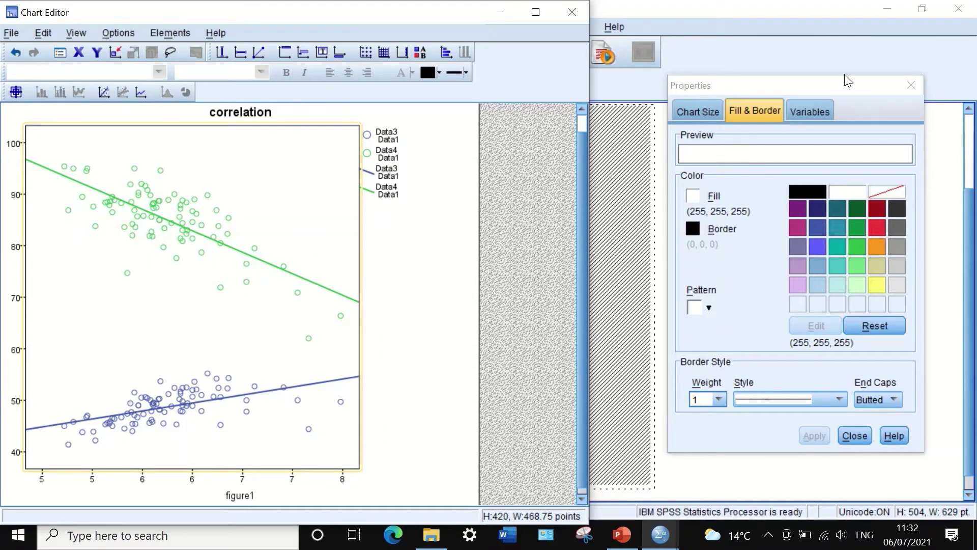
# Step: Close the chart properties and the chart editor to return to the output viewer
pyautogui.click(910, 85)
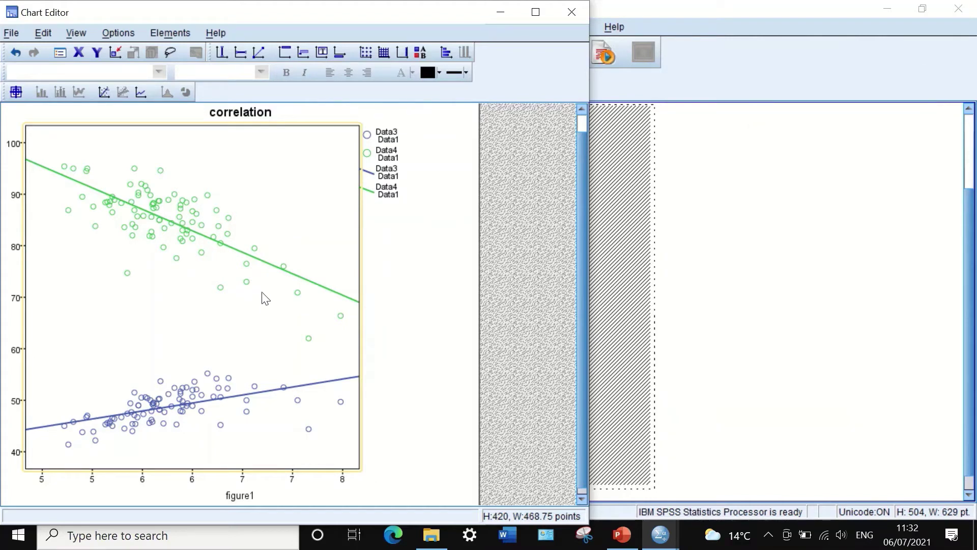
pyautogui.moveTo(329, 12); pyautogui.dragTo(446, 12)
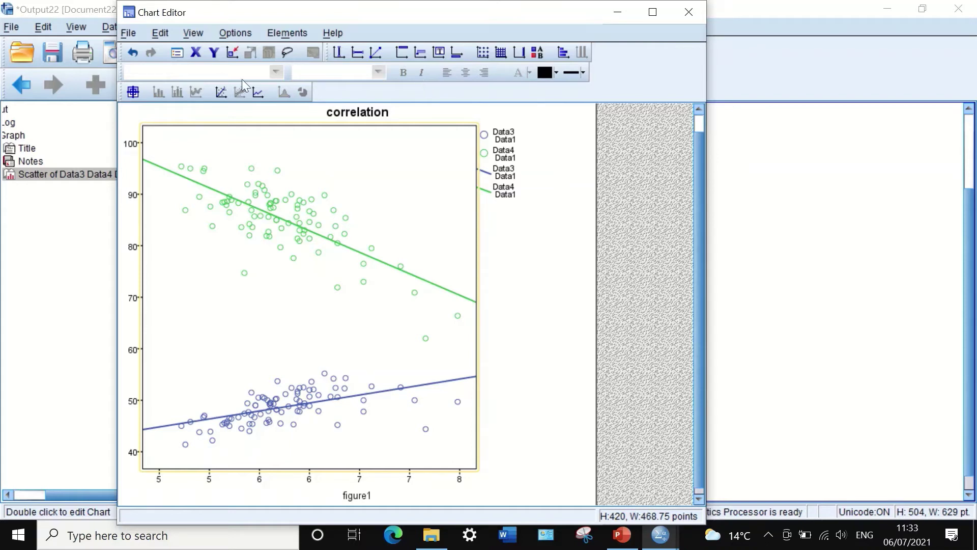
pyautogui.click(691, 13)
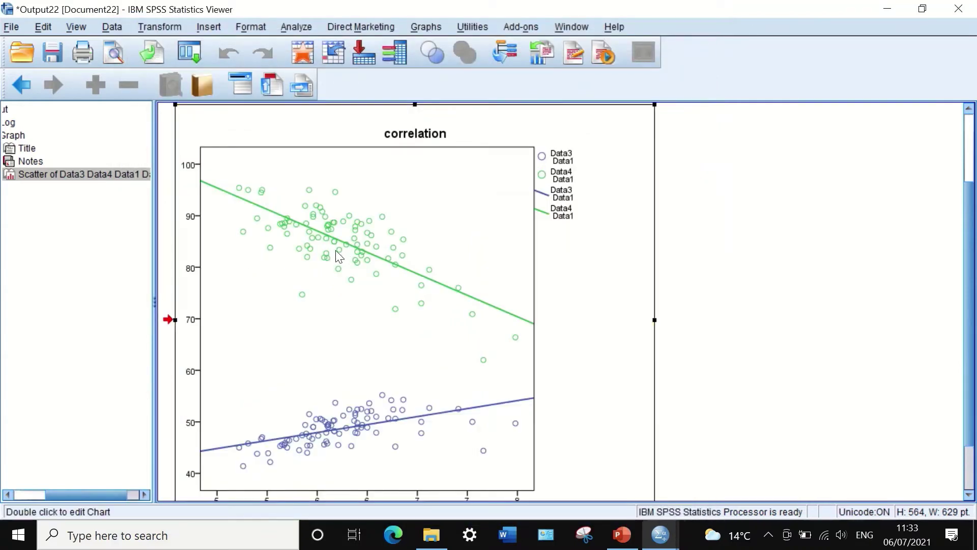
# Step: Start exporting the selected scatterplot with Portable Document Format (*.pdf) as the document type
pyautogui.click(305, 243)
pyautogui.rightClick(305, 243)
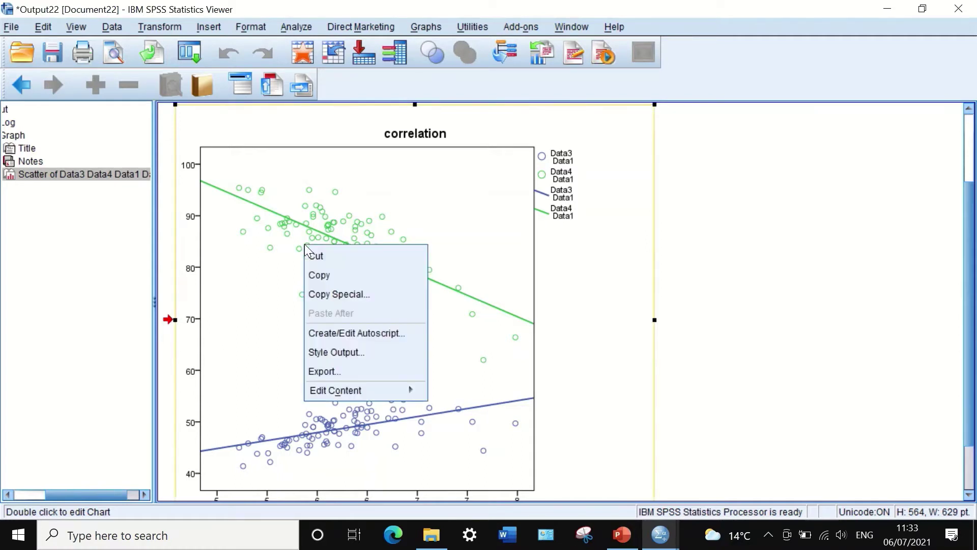
pyautogui.click(331, 372)
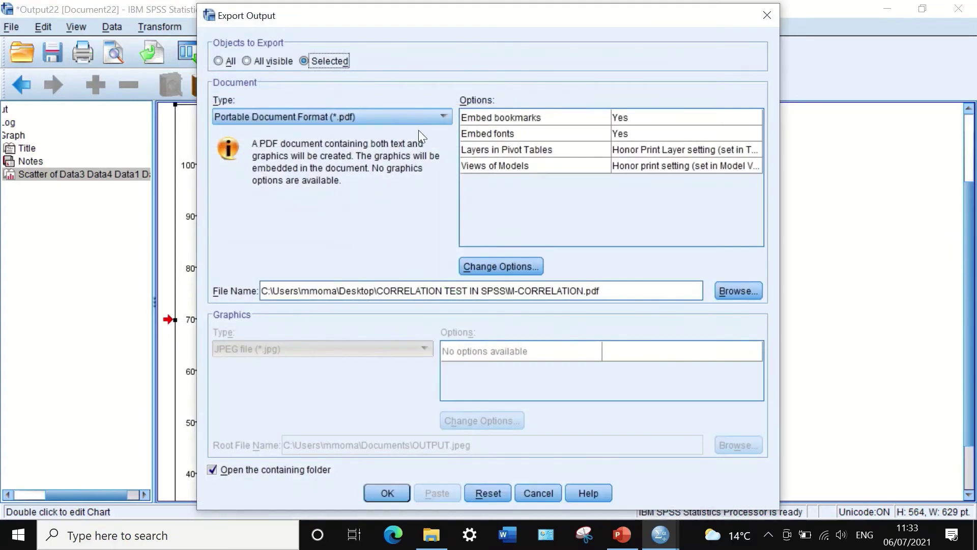
pyautogui.click(420, 117)
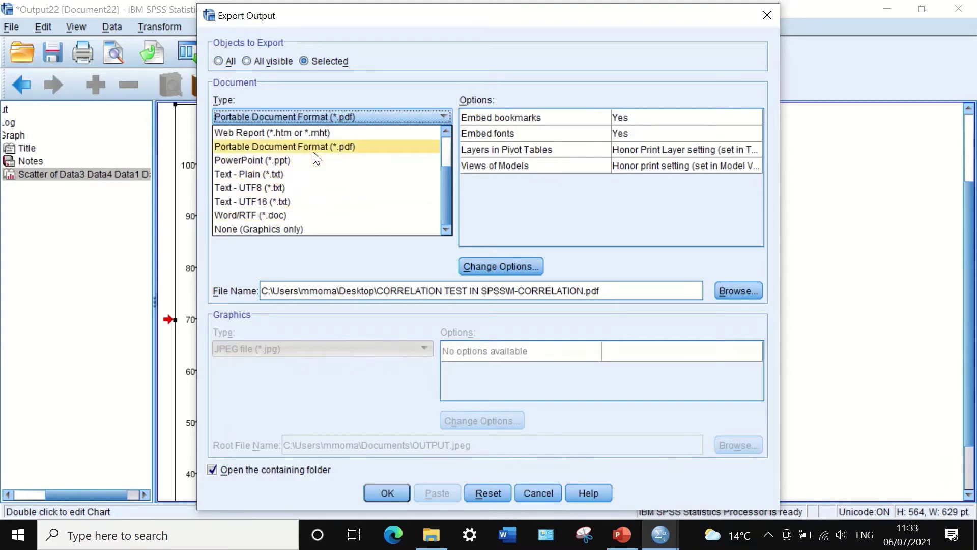
pyautogui.scroll(2, 316, 158)
pyautogui.scroll(-1, 315, 159)
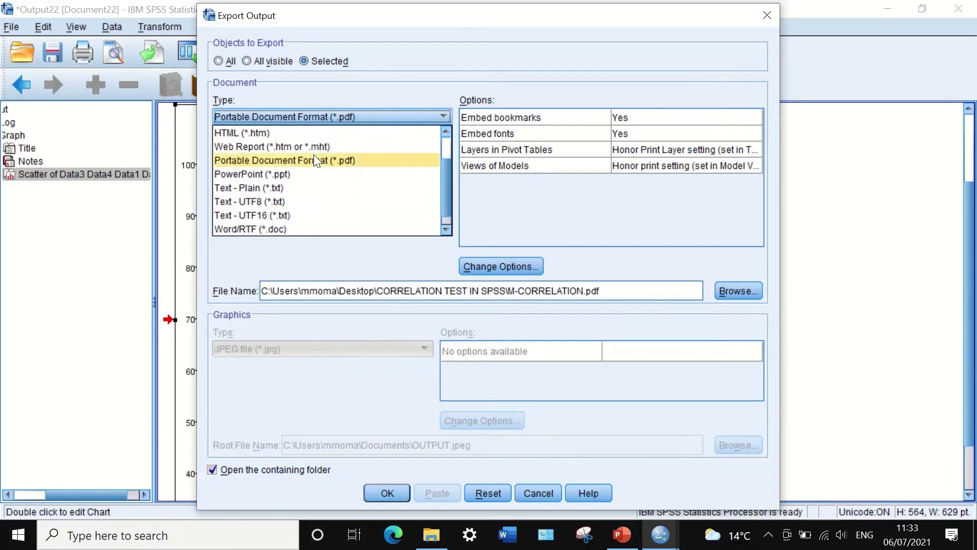
pyautogui.click(320, 160)
# Step: Export the scatterplot as overlay.pdf into the CORRELATION TEST IN SPSS folder on the Desktop
pyautogui.click(744, 289)
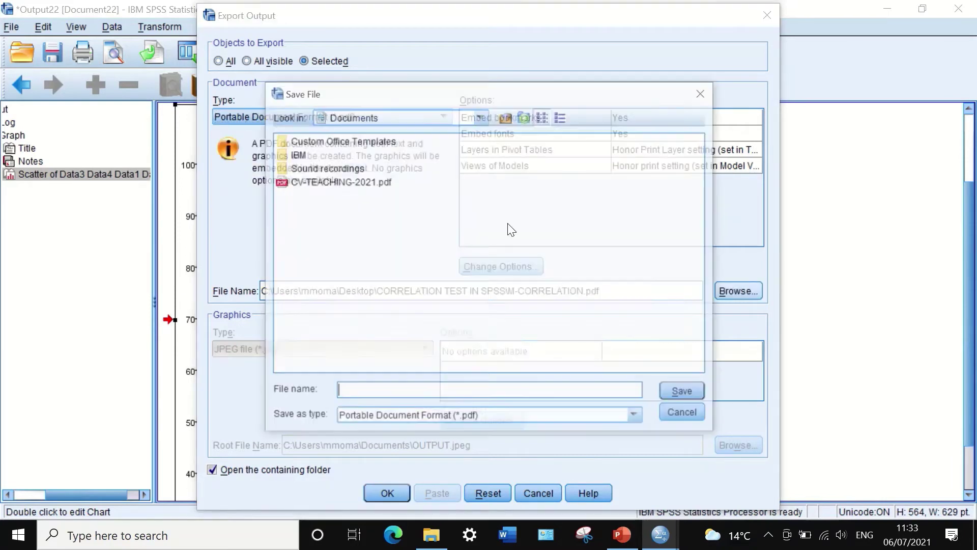
pyautogui.click(350, 117)
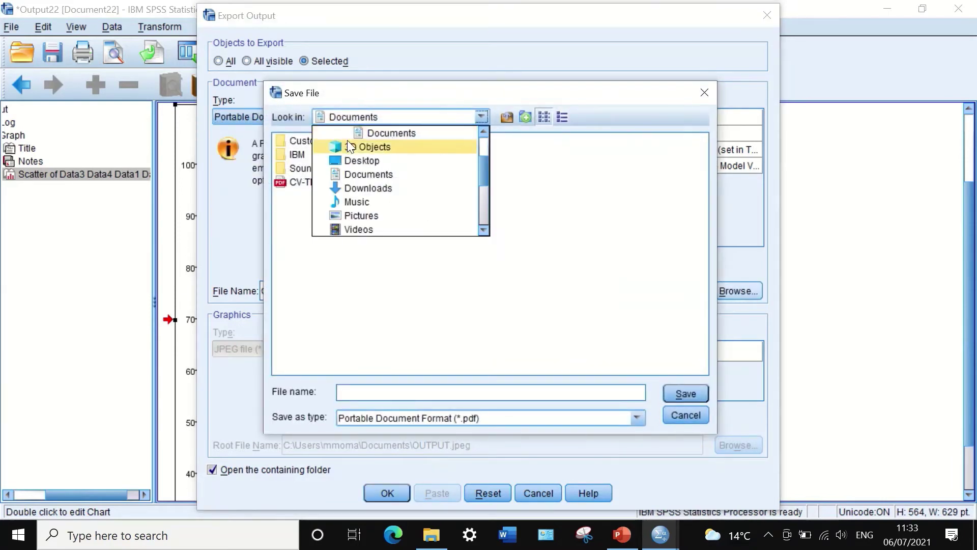
pyautogui.scroll(1, 348, 144)
pyautogui.click(350, 132)
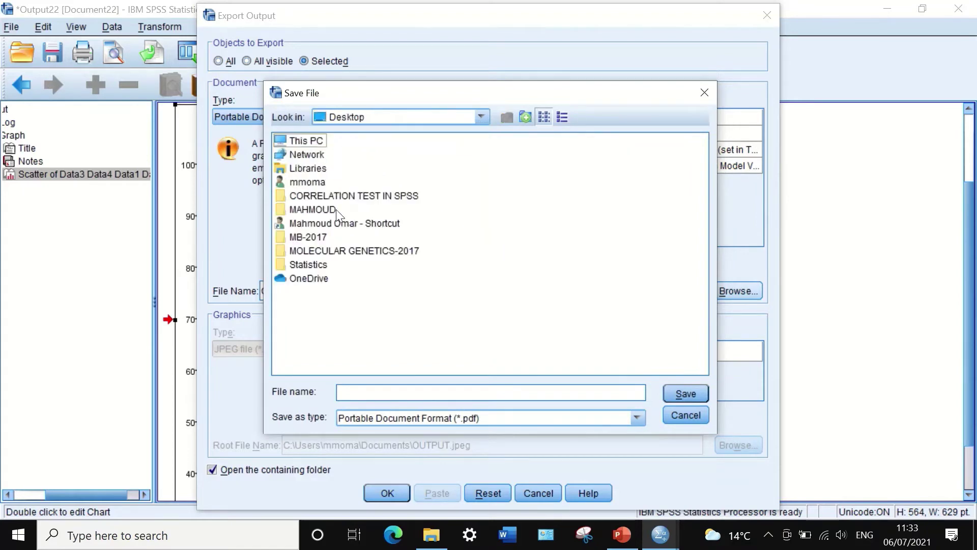
pyautogui.doubleClick(318, 197)
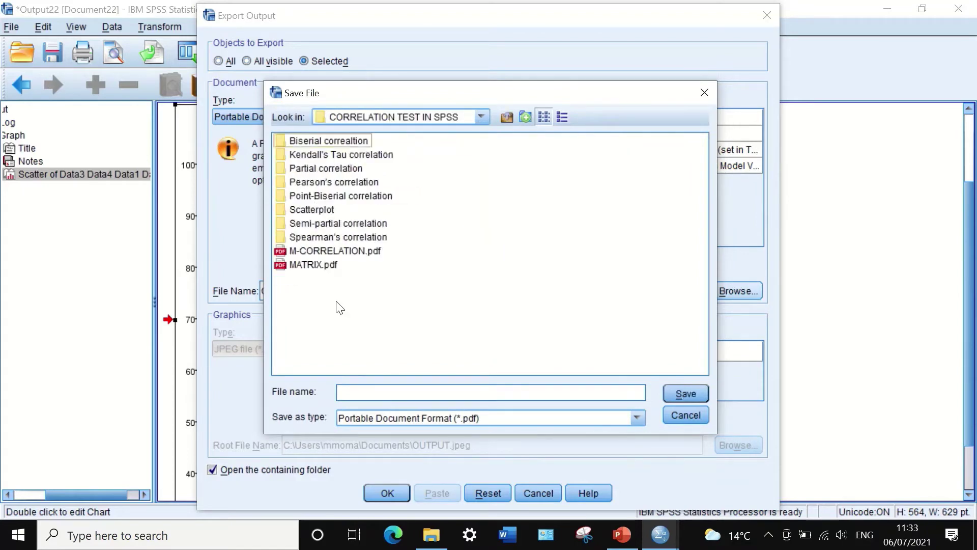
pyautogui.click(353, 390)
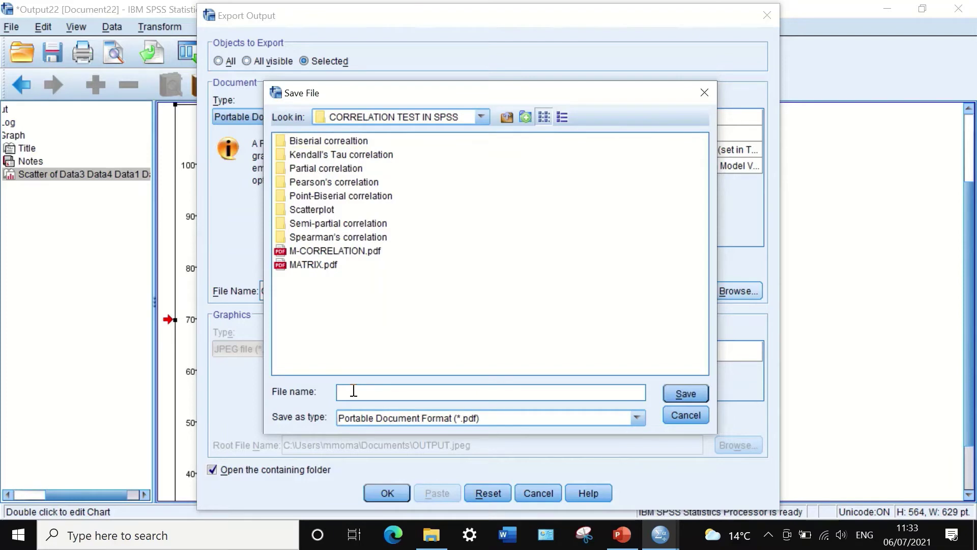
pyautogui.write('overday')
pyautogui.click(693, 393)
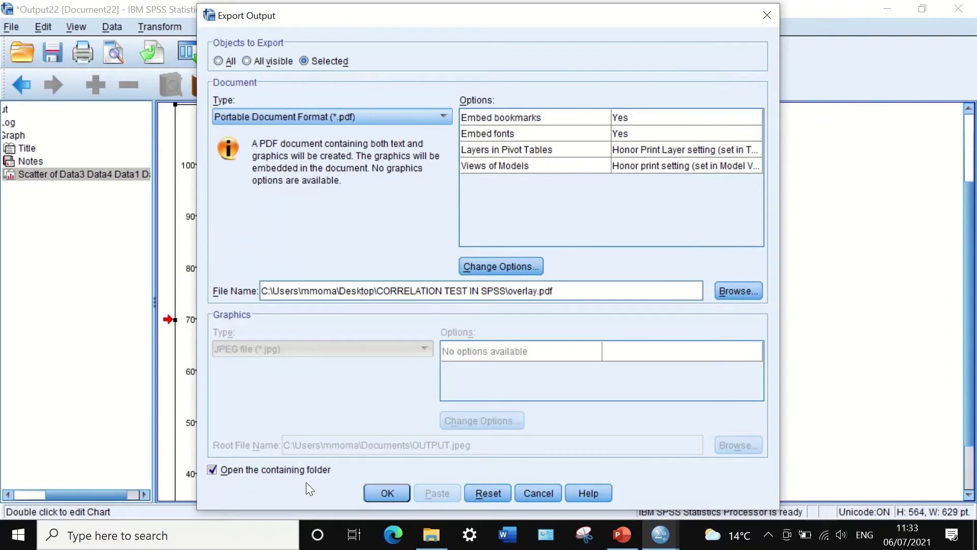
pyautogui.click(390, 491)
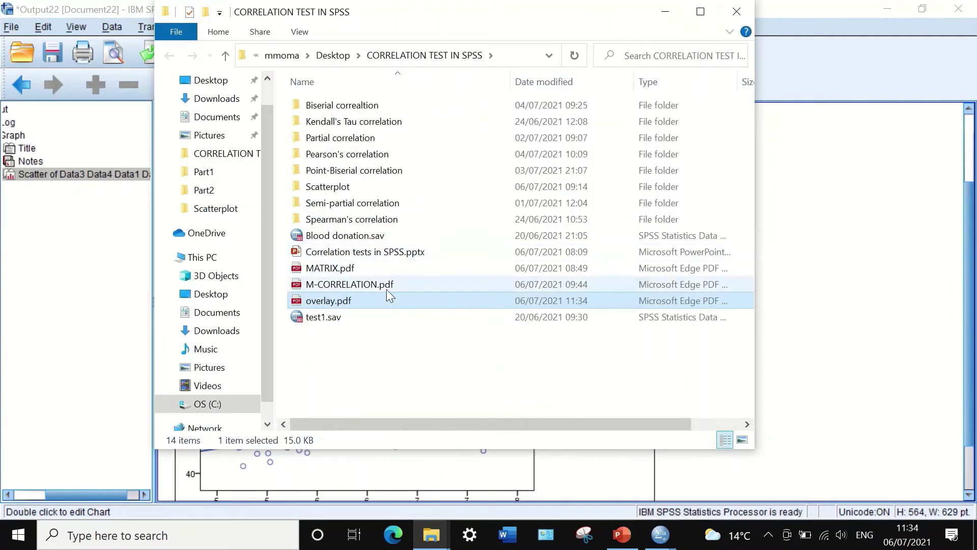
# Step: Open the exported overlay.pdf, examine the chart down to its footnote, and close the PDF and its folder
pyautogui.doubleClick(328, 300)
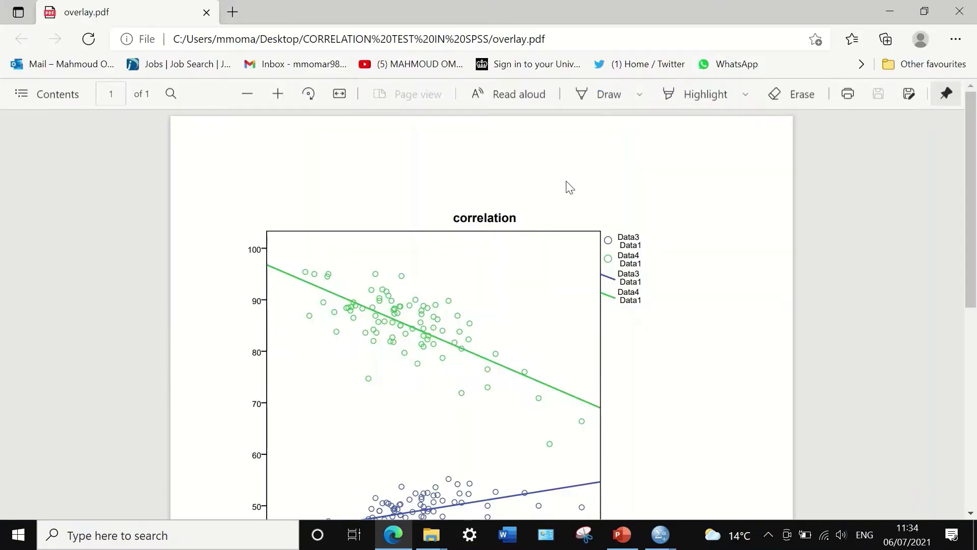
pyautogui.scroll(-4, 591, 277)
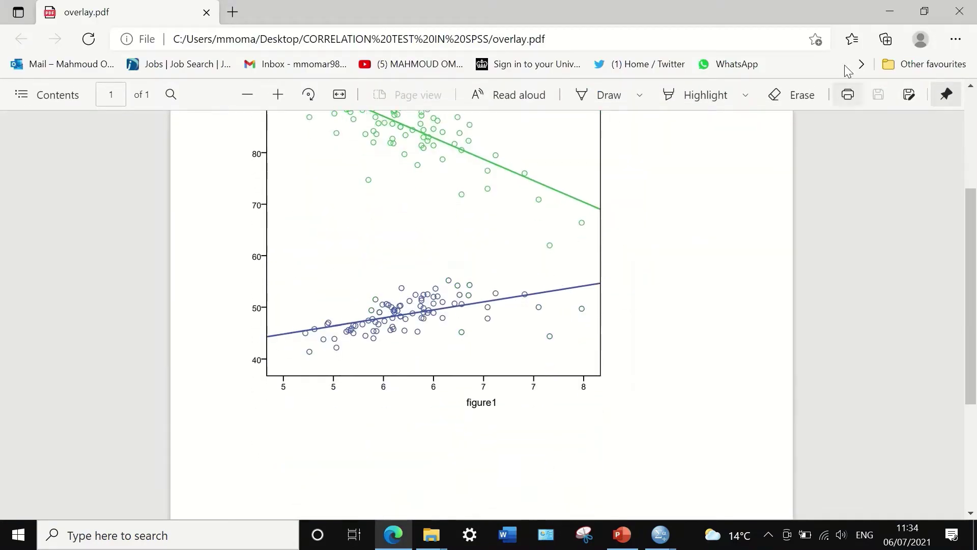
pyautogui.click(960, 11)
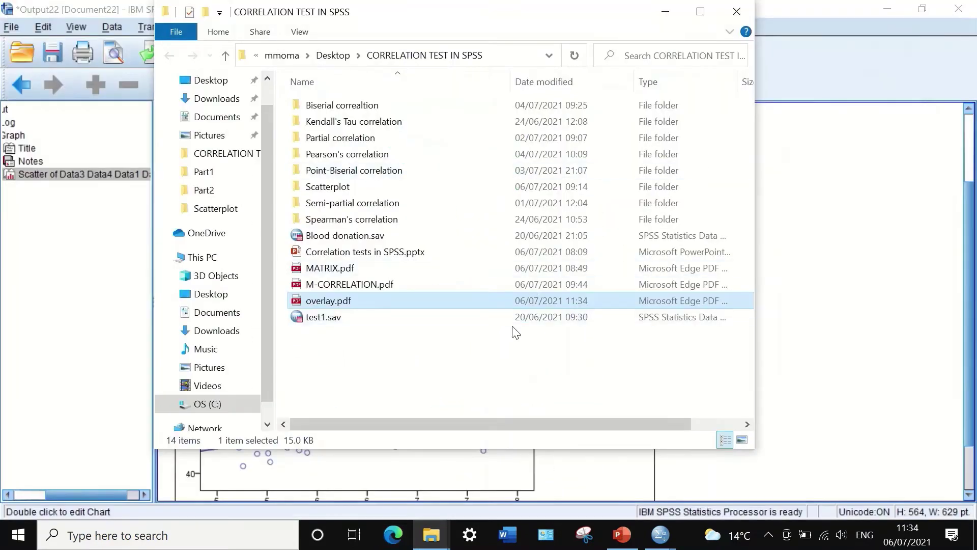
pyautogui.click(736, 11)
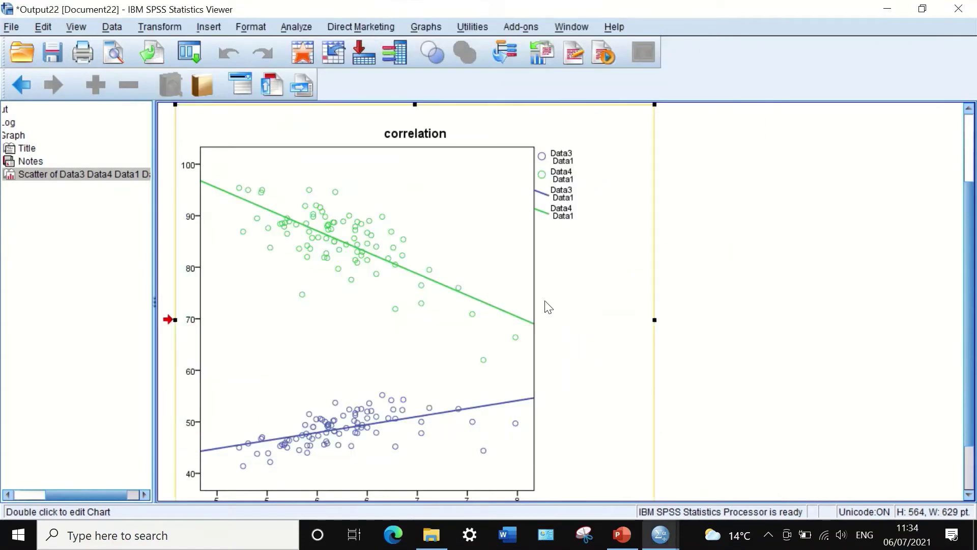
# Step: Copy the scatterplot with Copy Special, adding Image (JPG, PNG) to the formats to copy
pyautogui.rightClick(364, 238)
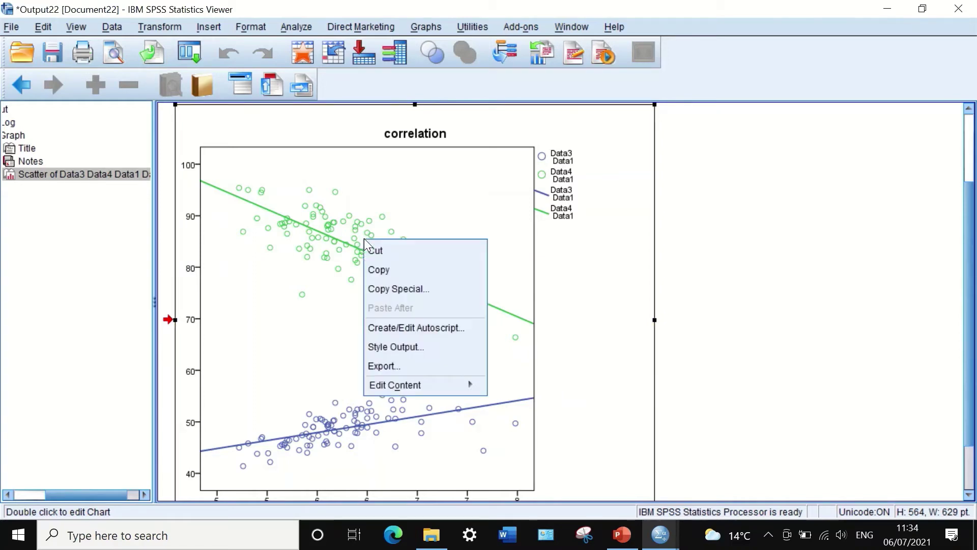
pyautogui.click(401, 288)
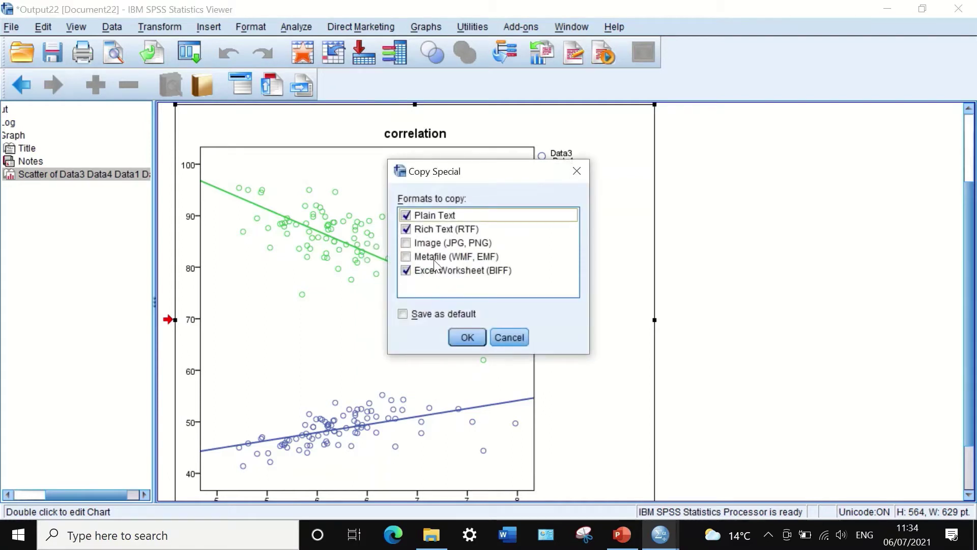
pyautogui.click(415, 244)
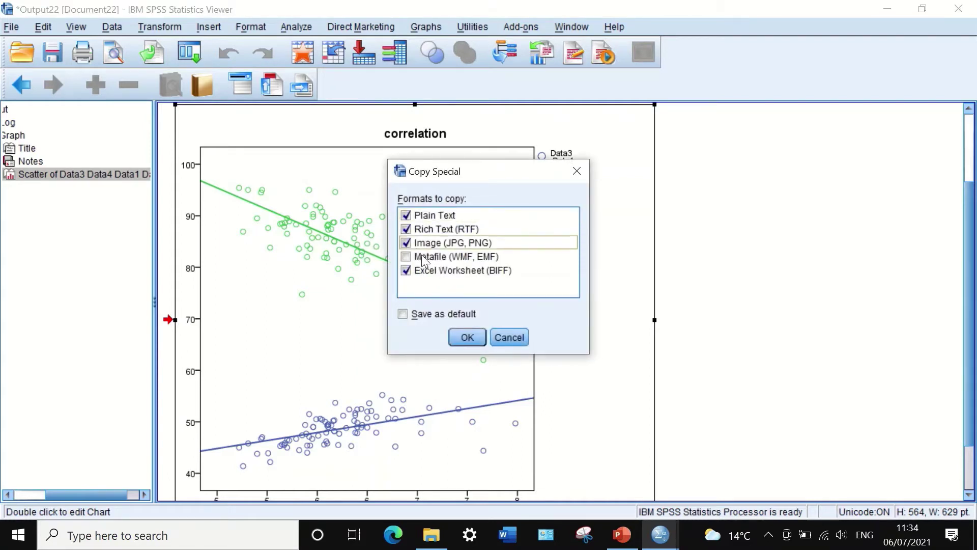
pyautogui.click(467, 337)
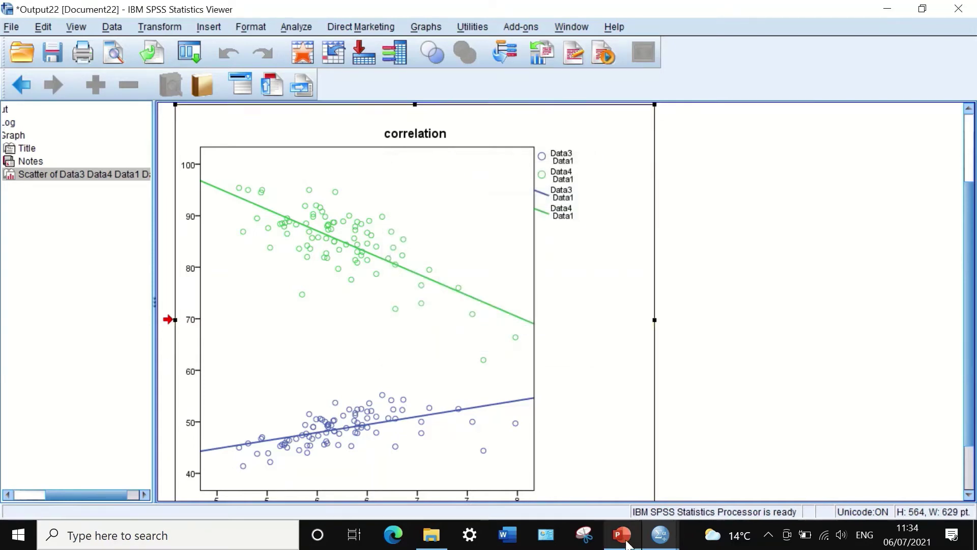
# Step: Switch to PowerPoint, create a new presentation, and paste the copied scatterplot onto the title slide as a picture
pyautogui.moveTo(624, 532)
pyautogui.click(630, 492)
pyautogui.hotkey('ctrl', 'n')
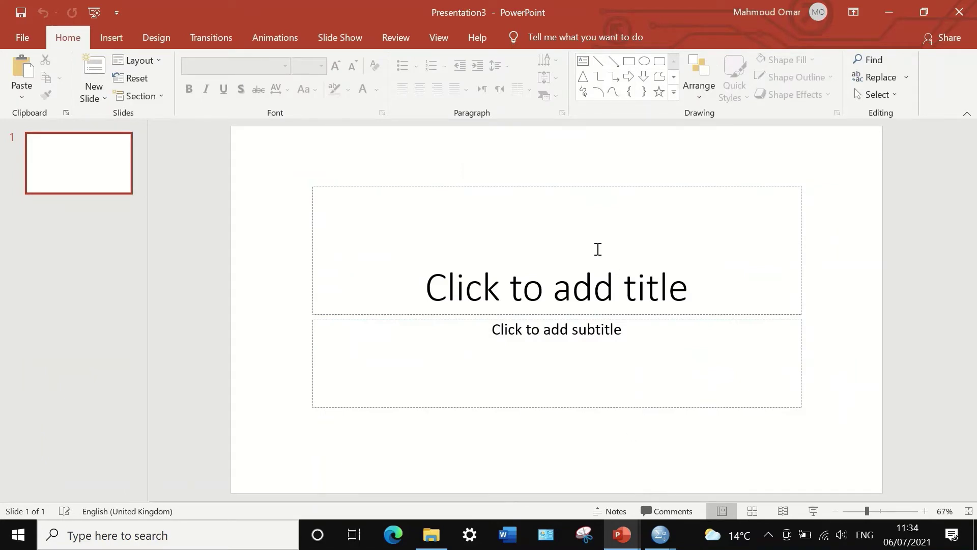
pyautogui.click(596, 249)
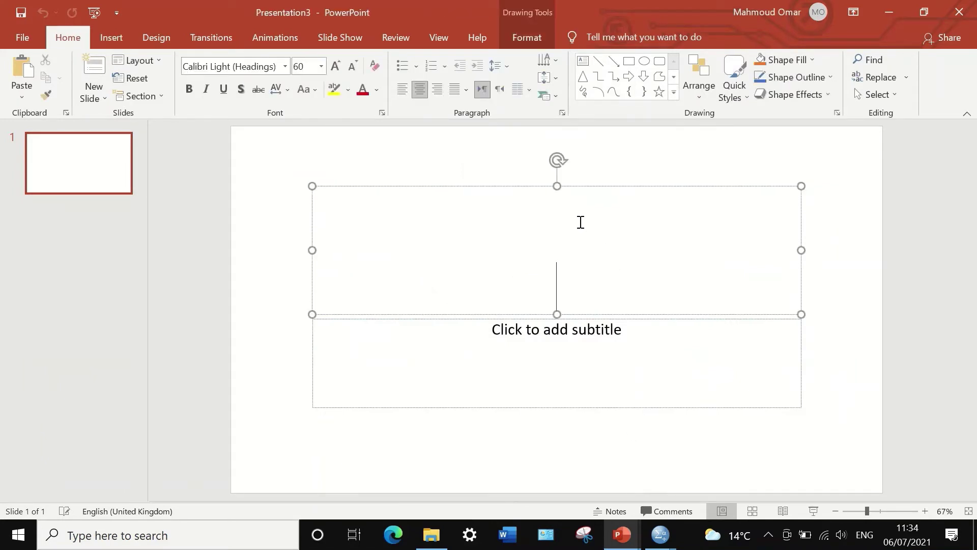
pyautogui.rightClick(580, 222)
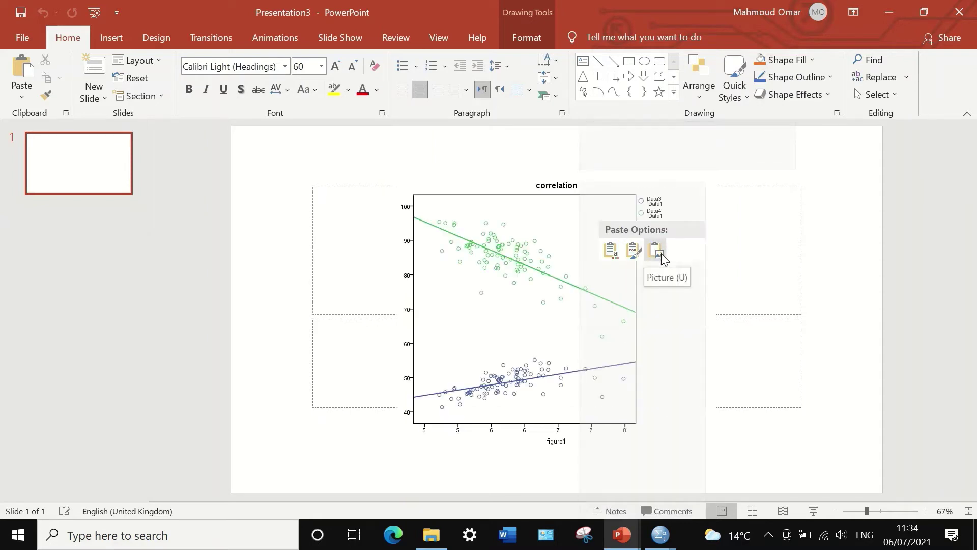
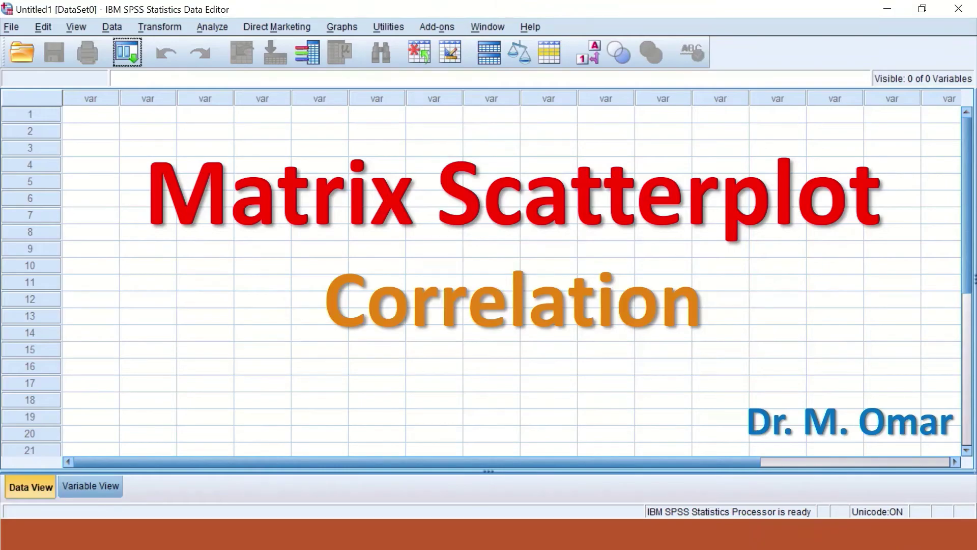
# Step: Exit the slide show, switch to the SPSS Data Editor, and start defining a Matrix Scatter chart from the legacy Scatter/Dot dialog
pyautogui.press('Escape')
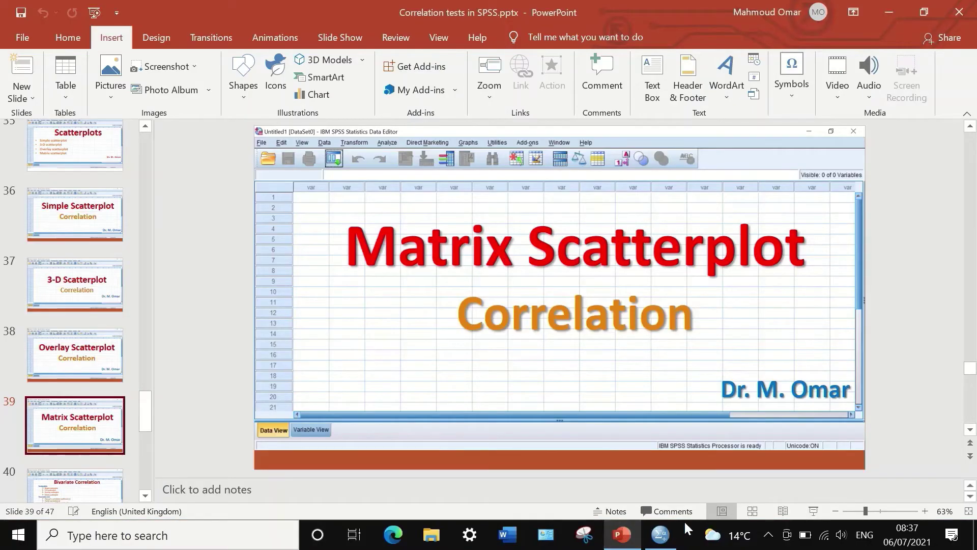
pyautogui.click(660, 534)
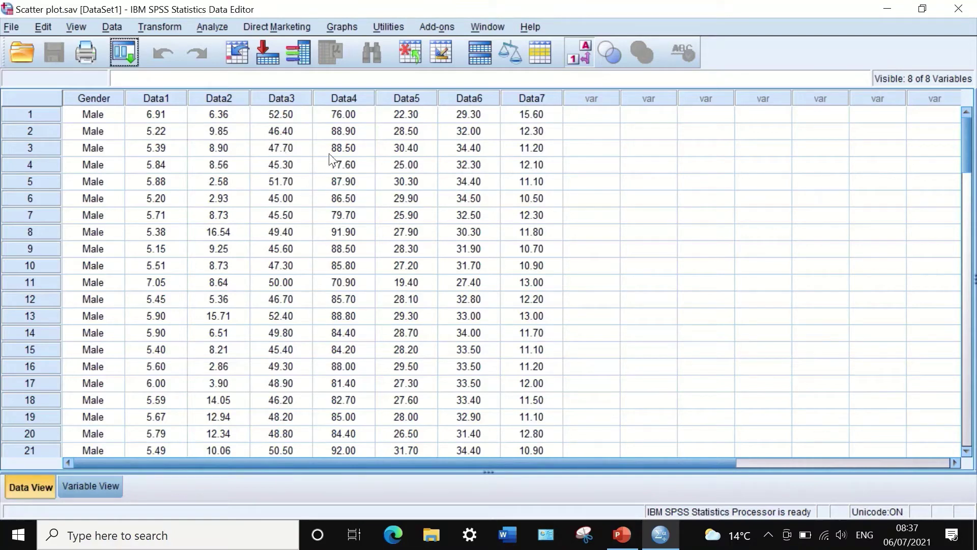
pyautogui.click(335, 26)
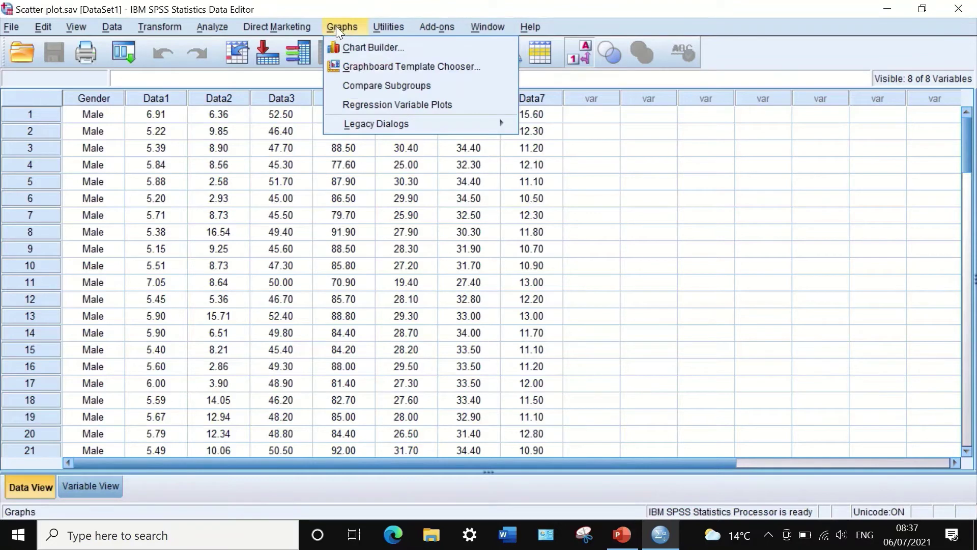
pyautogui.moveTo(357, 133)
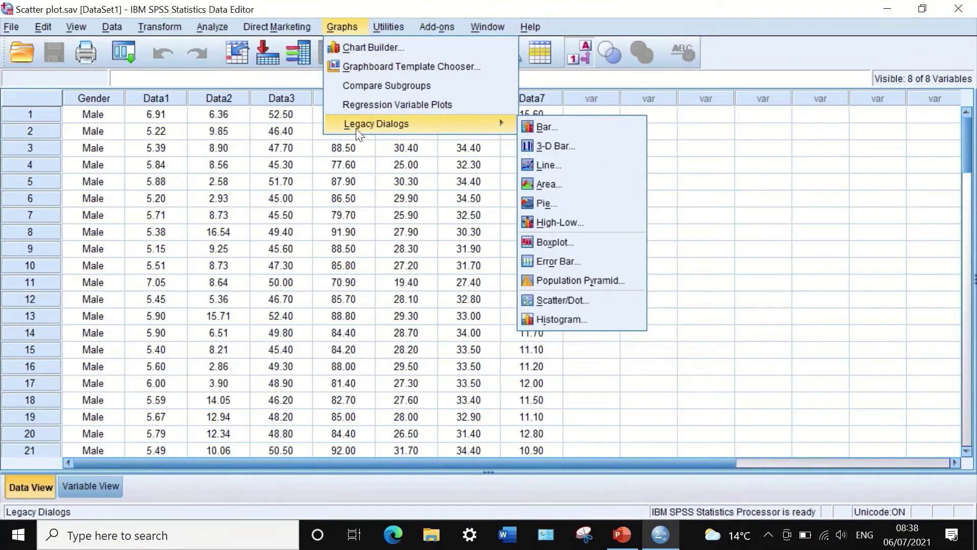
pyautogui.click(545, 296)
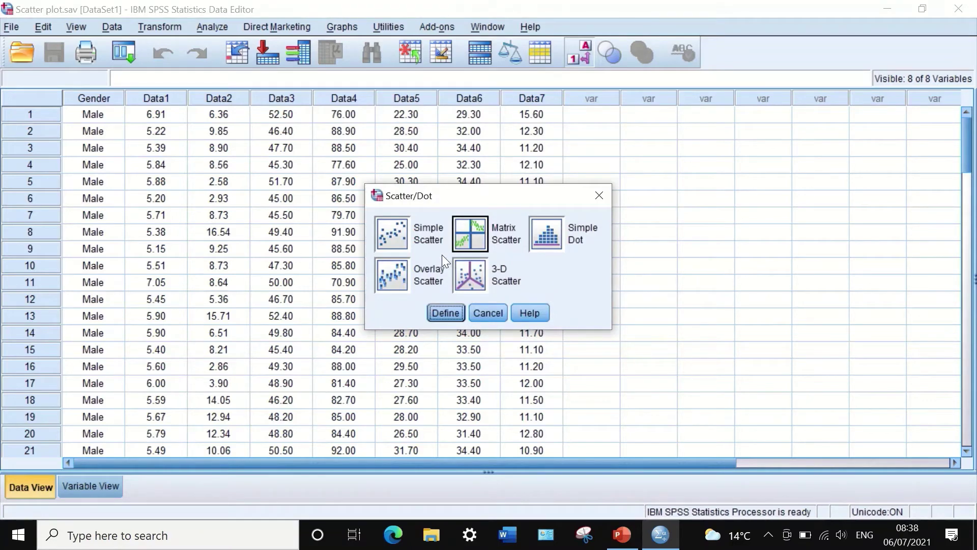
pyautogui.click(471, 230)
pyautogui.click(441, 318)
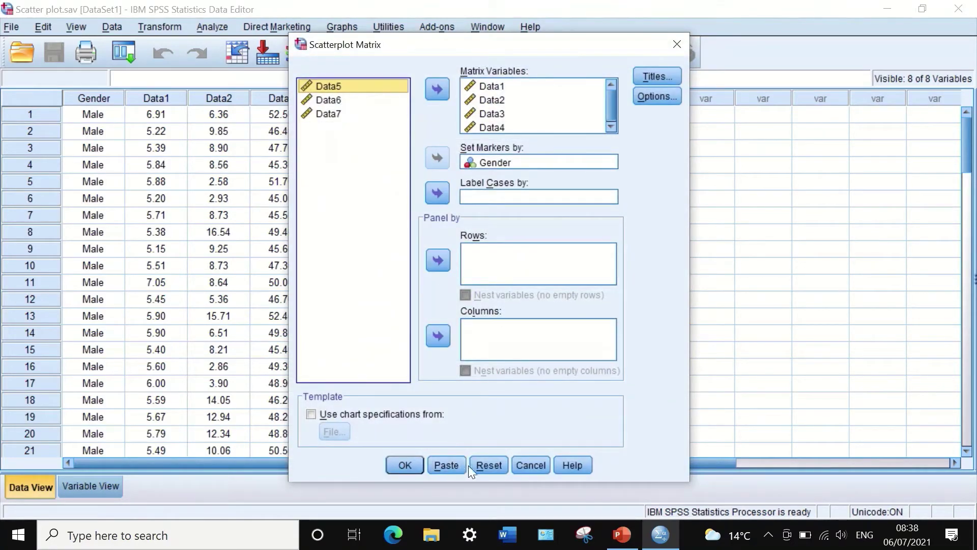
# Step: Reset the Scatterplot Matrix settings and add Data1, Data2, Data3 and Data4 as matrix variables
pyautogui.click(481, 466)
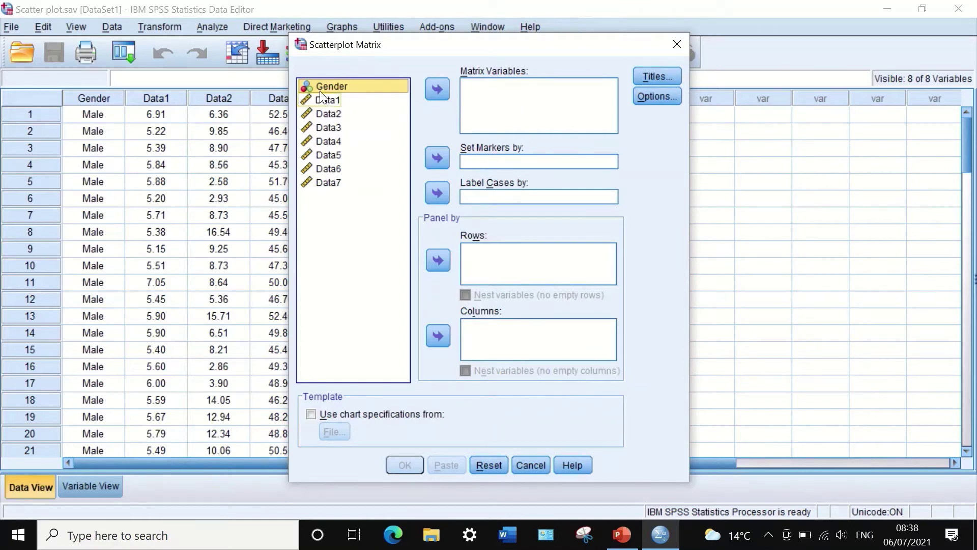
pyautogui.moveTo(323, 99); pyautogui.dragTo(474, 88)
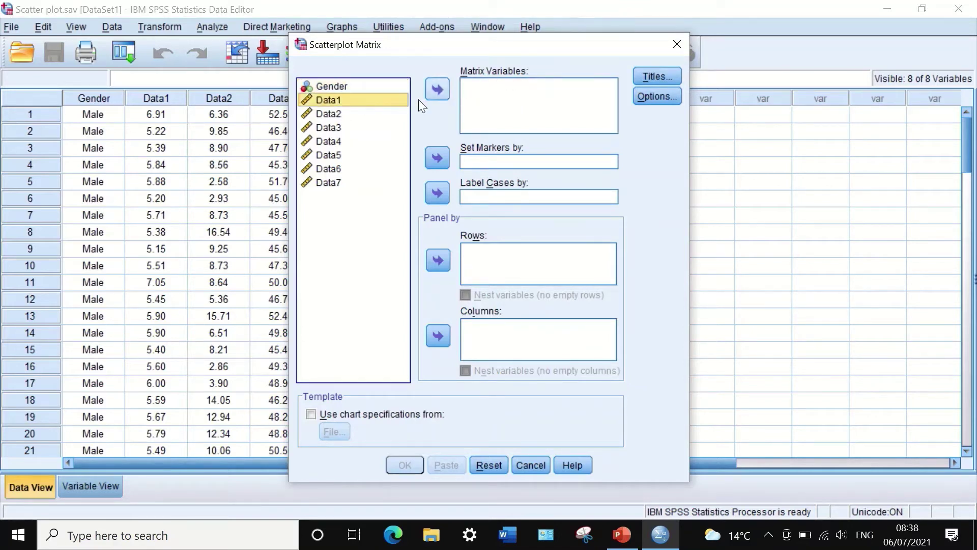
pyautogui.moveTo(334, 103); pyautogui.dragTo(487, 89)
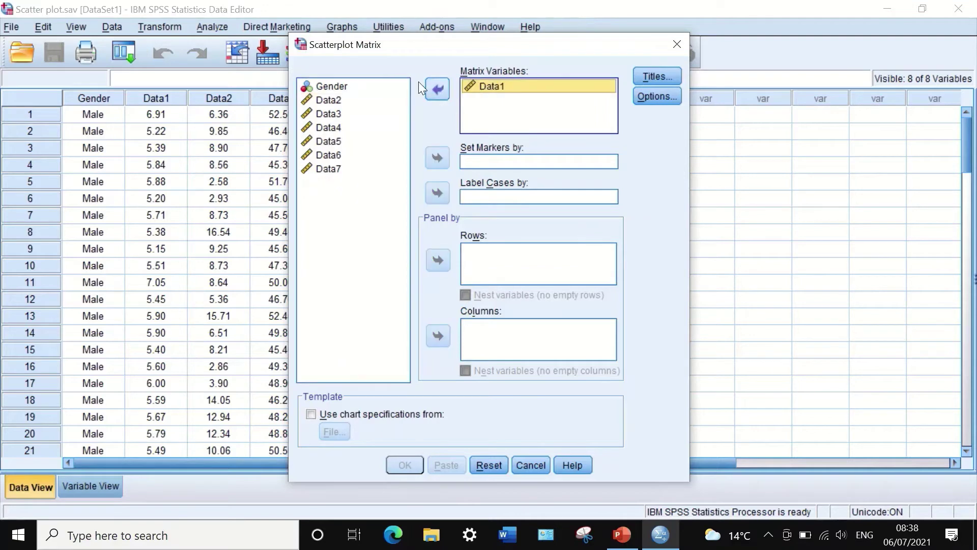
pyautogui.moveTo(329, 102); pyautogui.dragTo(478, 99)
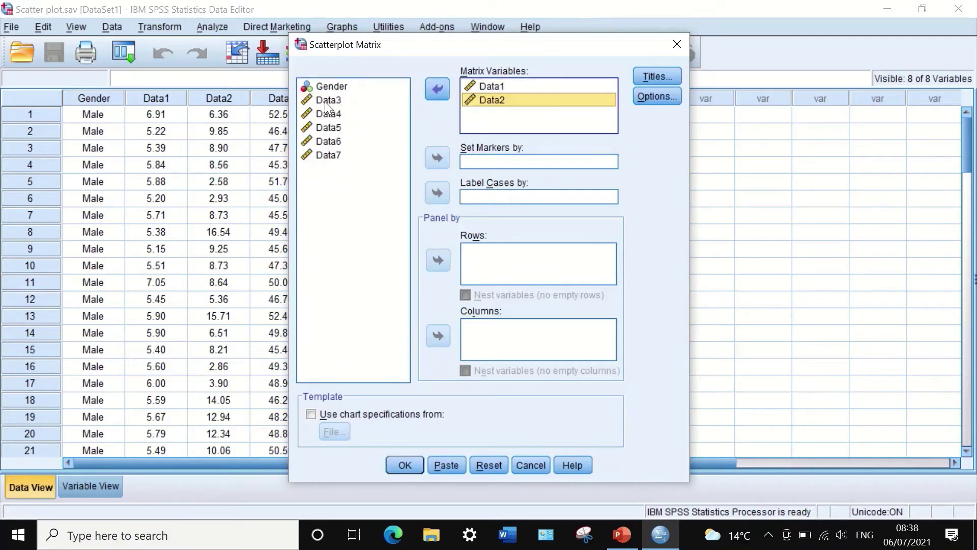
pyautogui.moveTo(325, 102); pyautogui.dragTo(435, 103)
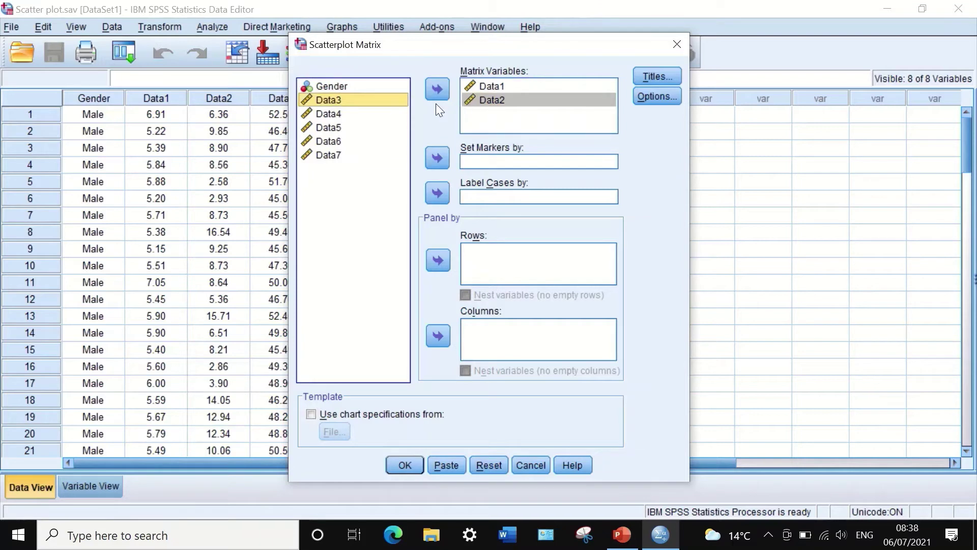
pyautogui.click(432, 86)
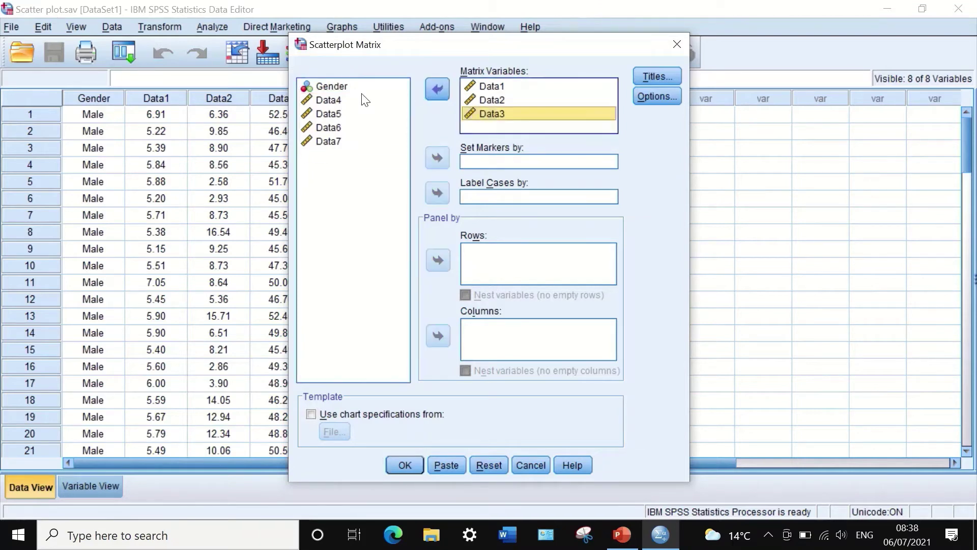
pyautogui.click(331, 100)
pyautogui.click(440, 85)
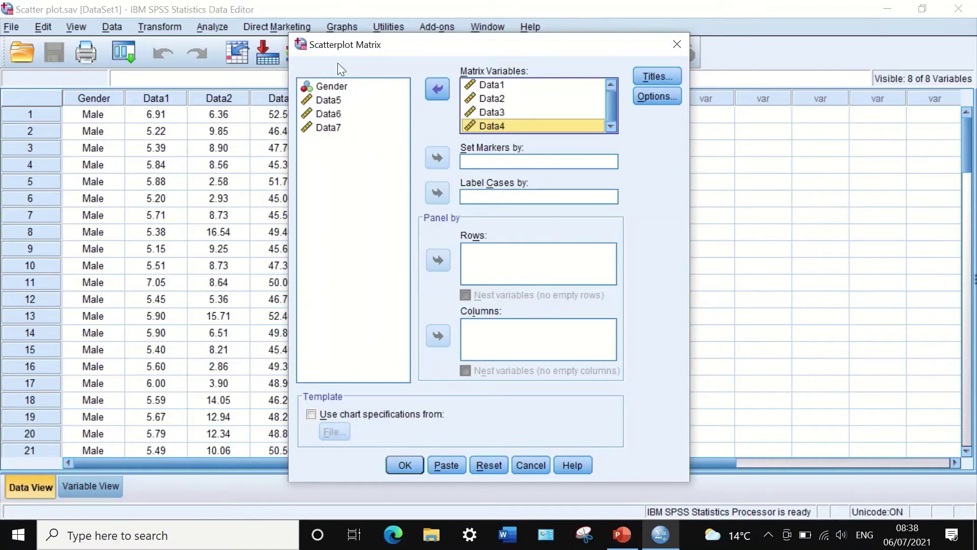
# Step: Set the matrix scatterplot's markers by Gender and look at the title and footnote options without entering any
pyautogui.moveTo(335, 84); pyautogui.dragTo(484, 157)
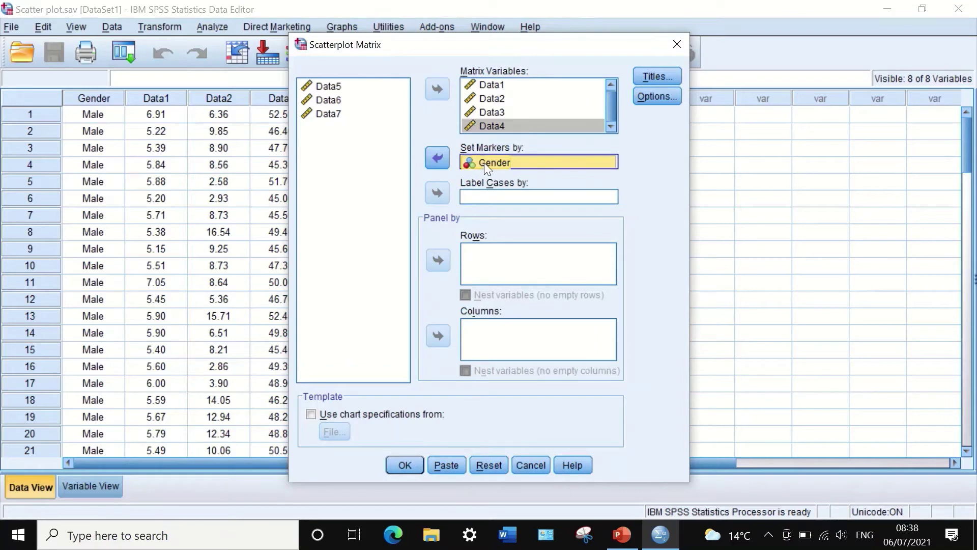
pyautogui.click(642, 73)
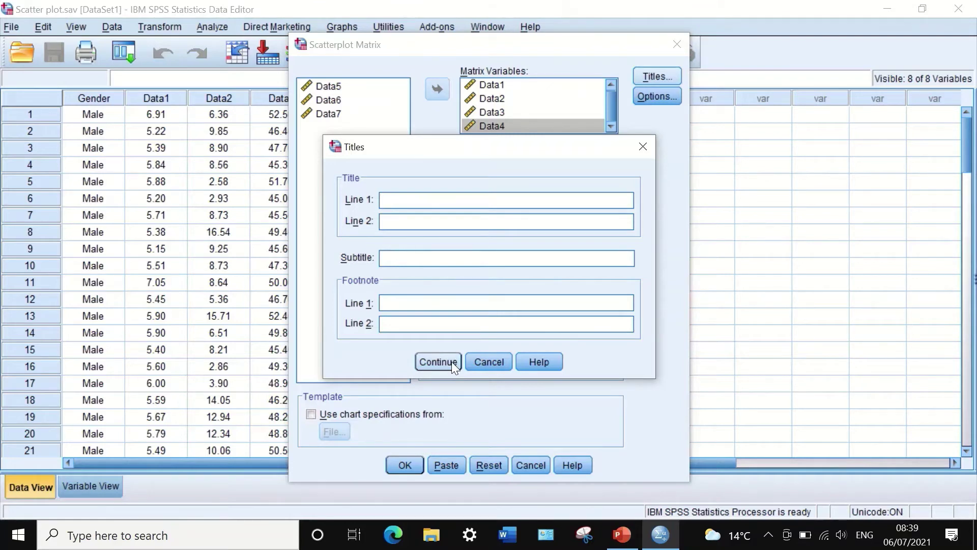
pyautogui.click(481, 361)
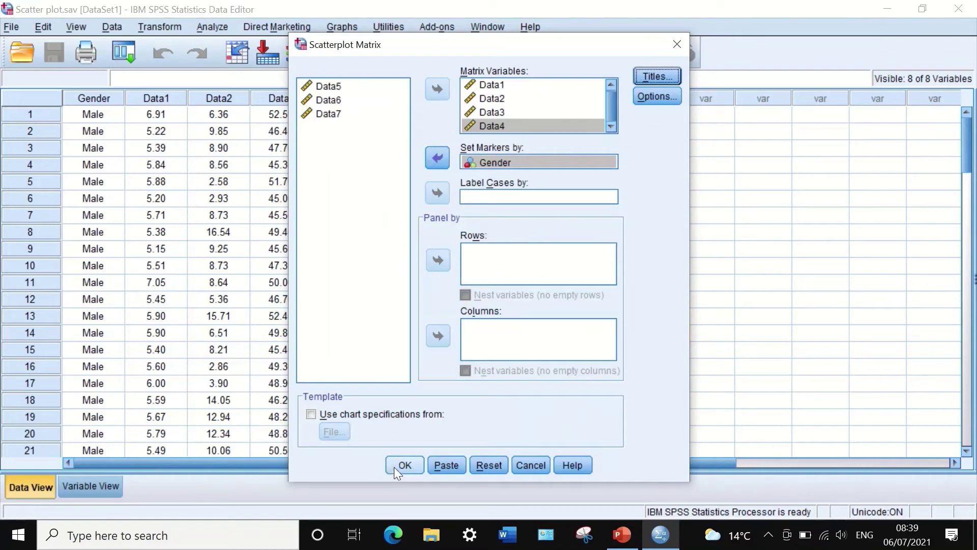
# Step: Generate the matrix scatterplot of Data1 to Data4 with markers by Gender
pyautogui.click(394, 467)
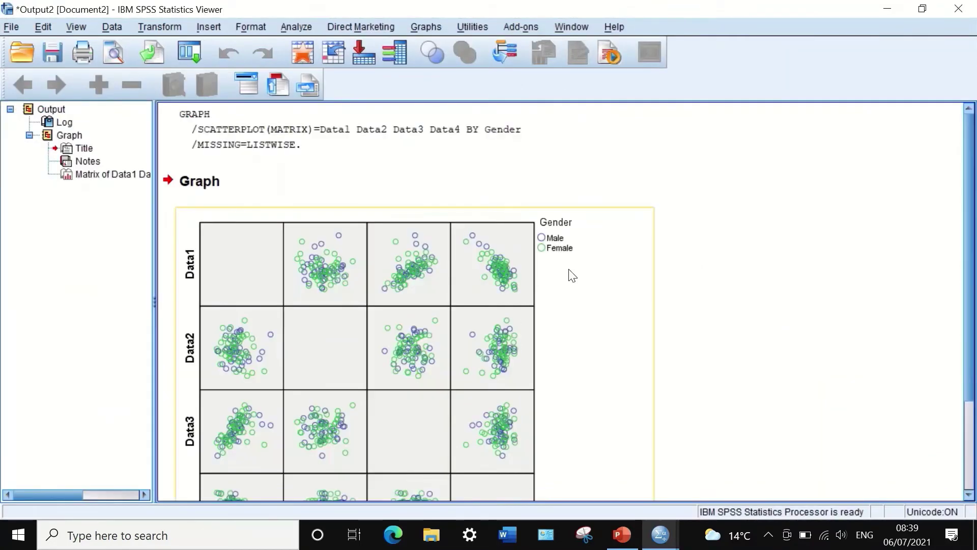
pyautogui.scroll(-3, 517, 322)
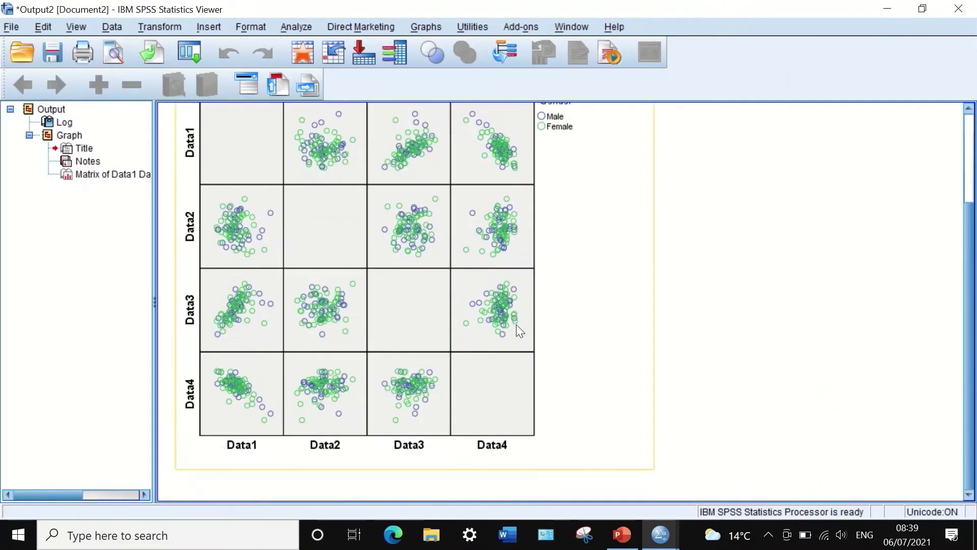
# Step: Examine the matrix scatterplot's panels, comparing how each pair of Data1, Data2, Data3 and Data4 relates for both genders
pyautogui.scroll(2, 516, 325)
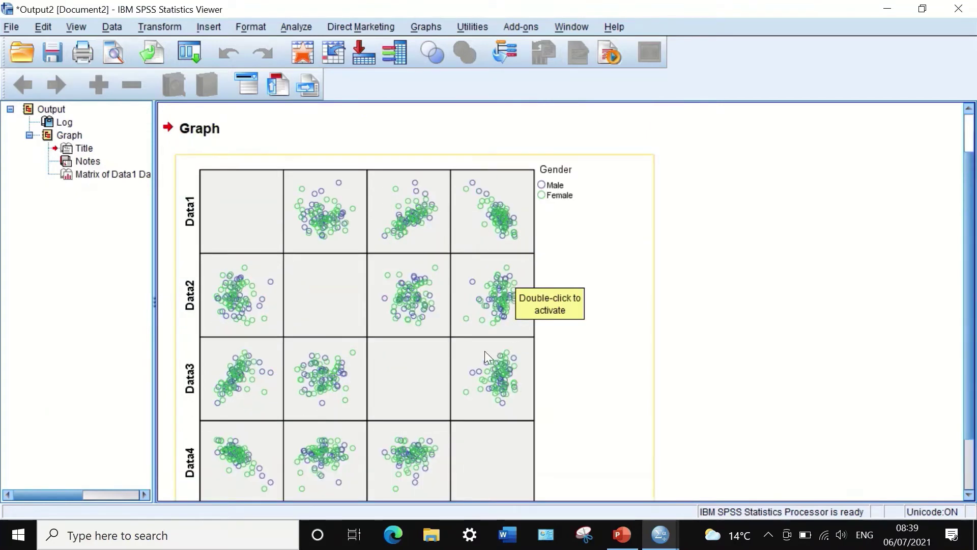
pyautogui.scroll(-2, 484, 350)
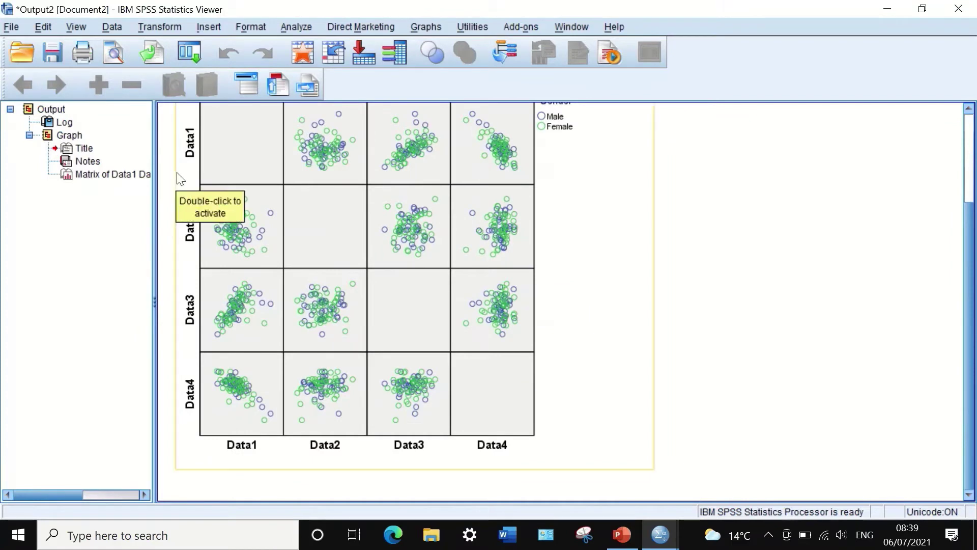
pyautogui.scroll(2, 194, 208)
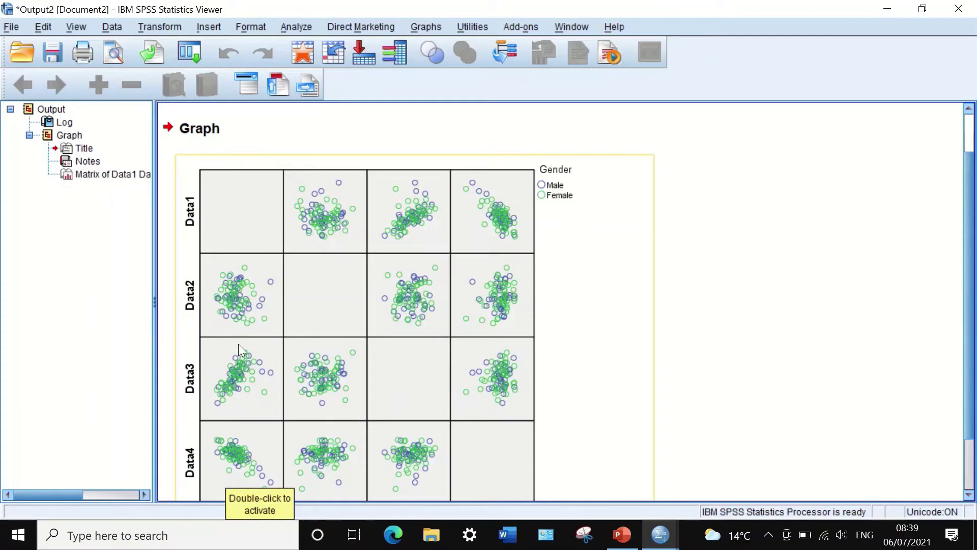
pyautogui.scroll(-3, 324, 285)
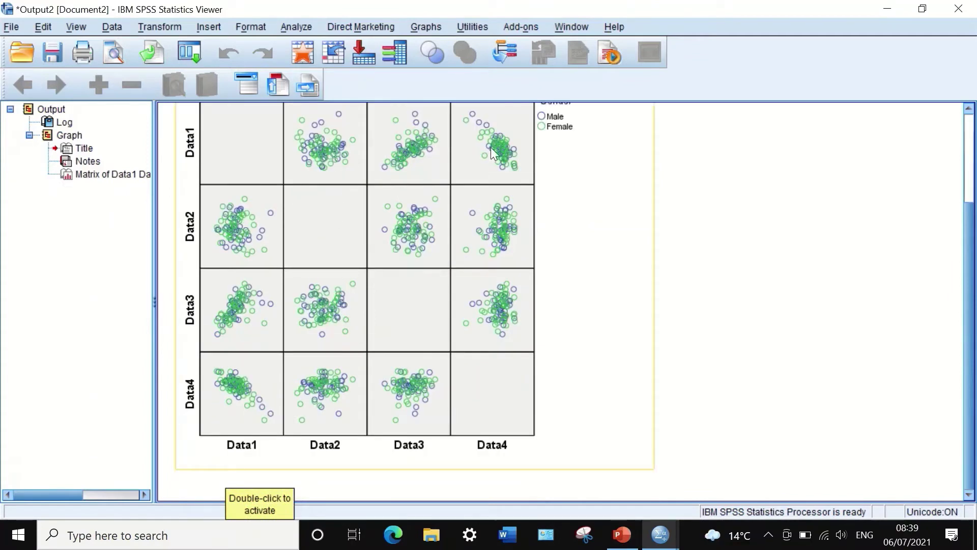
pyautogui.scroll(5, 293, 383)
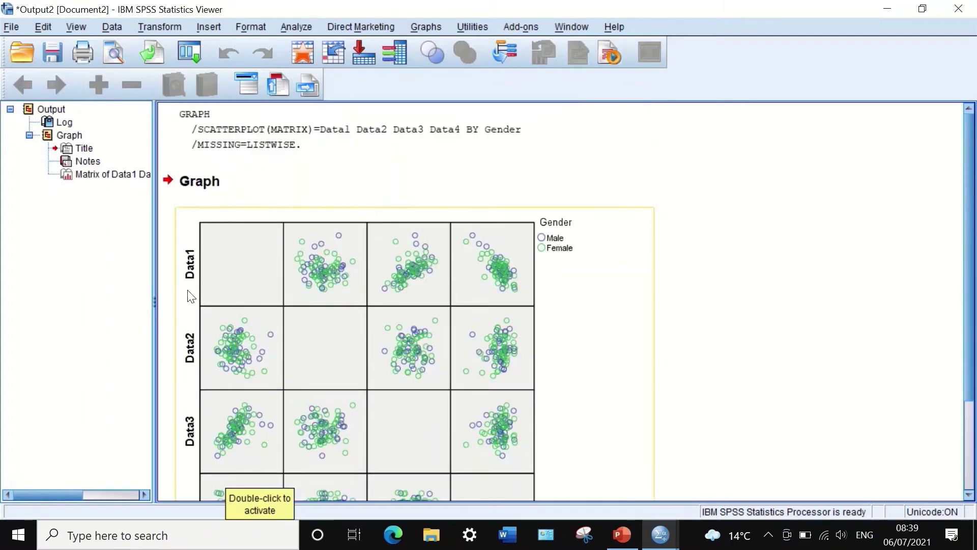
pyautogui.scroll(-3, 176, 295)
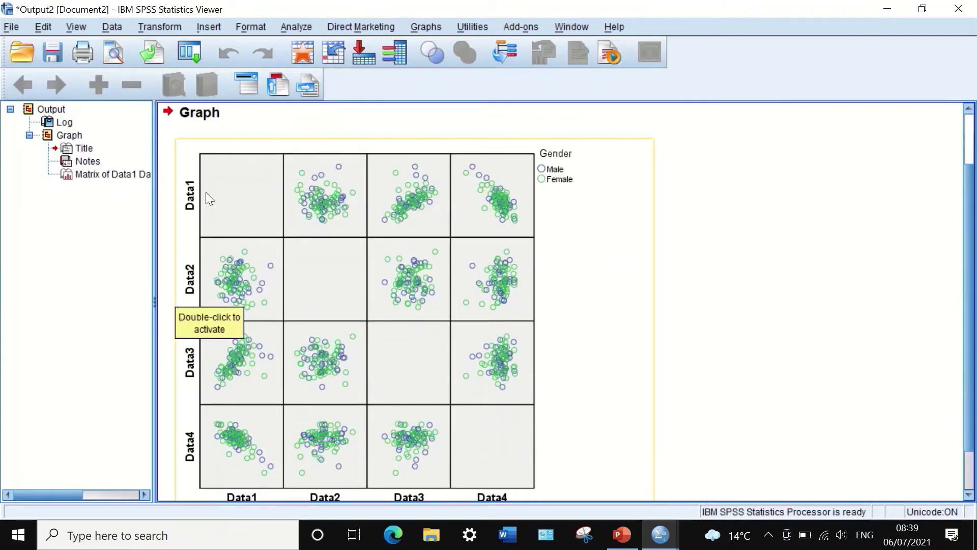
pyautogui.scroll(-2, 302, 324)
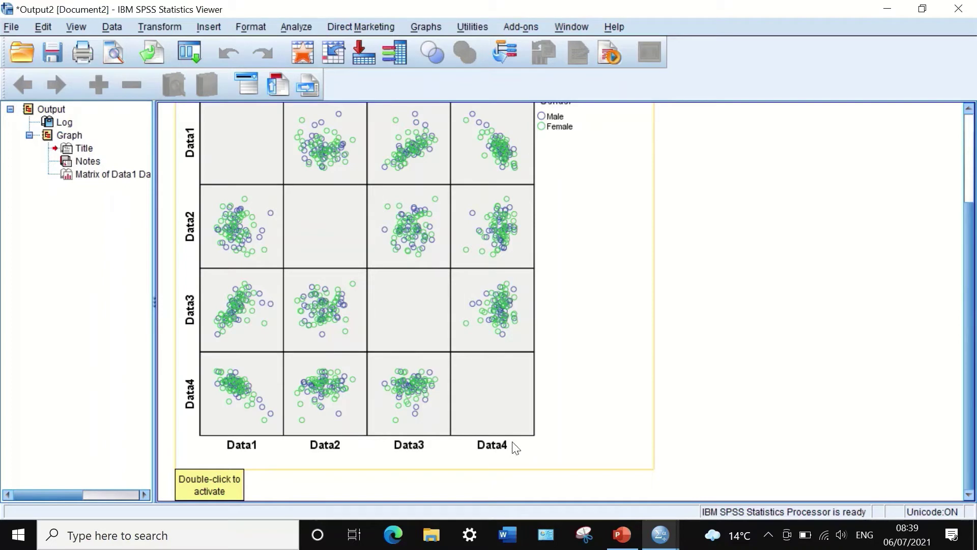
pyautogui.scroll(3, 509, 433)
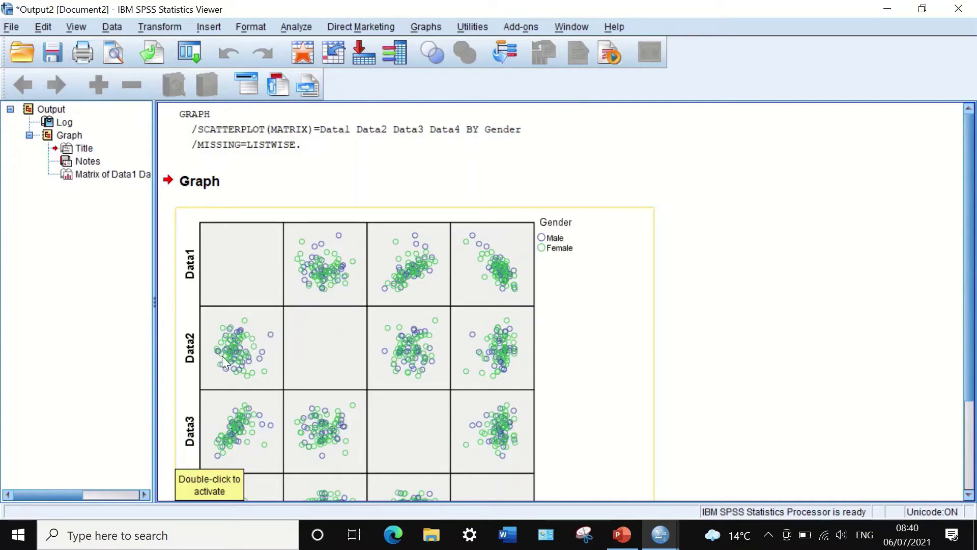
pyautogui.scroll(-3, 233, 348)
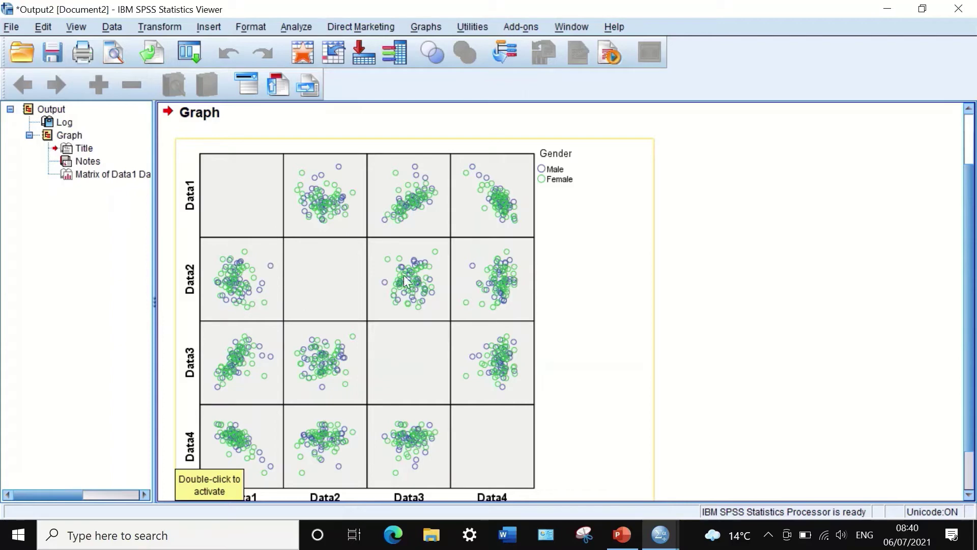
pyautogui.scroll(3, 527, 205)
pyautogui.scroll(-3, 495, 248)
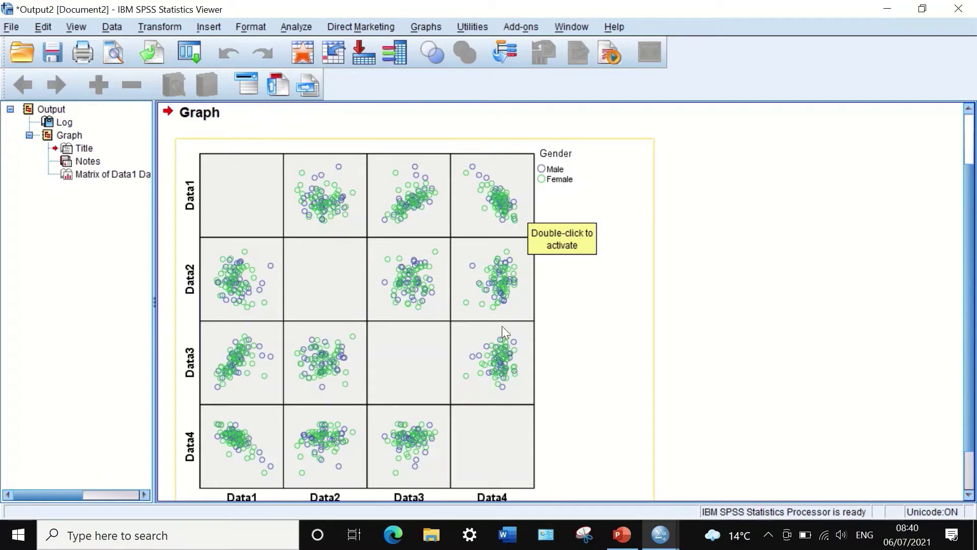
pyautogui.scroll(-2, 554, 295)
pyautogui.scroll(3, 554, 310)
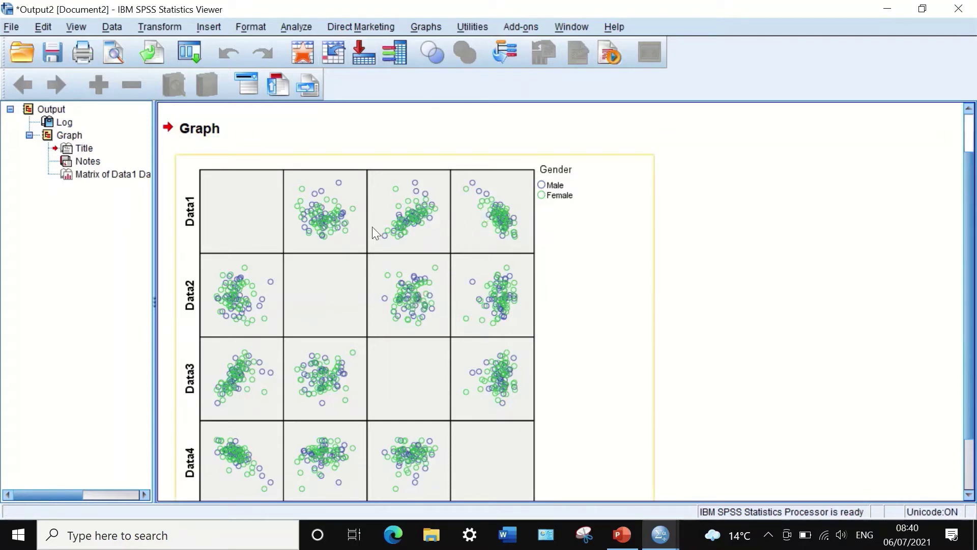
pyautogui.scroll(-1, 424, 233)
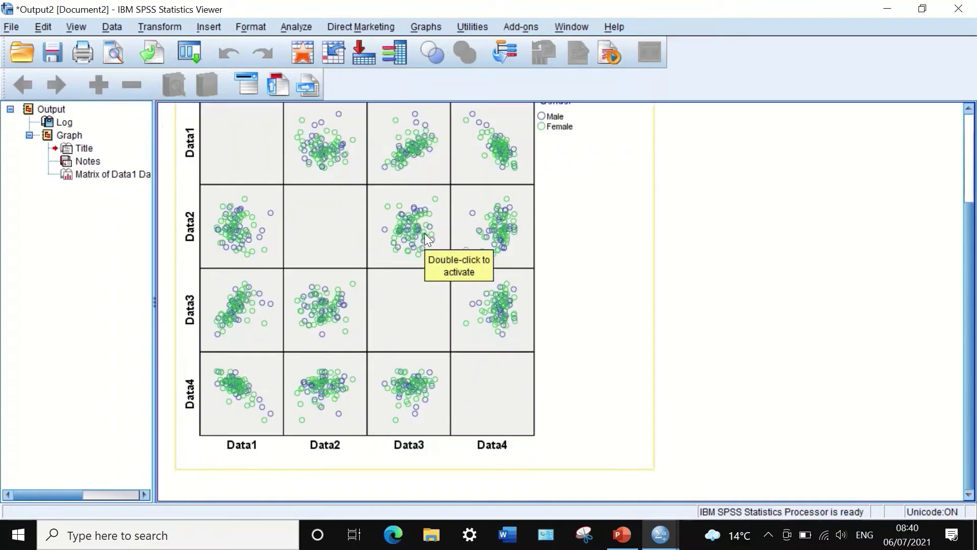
pyautogui.scroll(1, 425, 233)
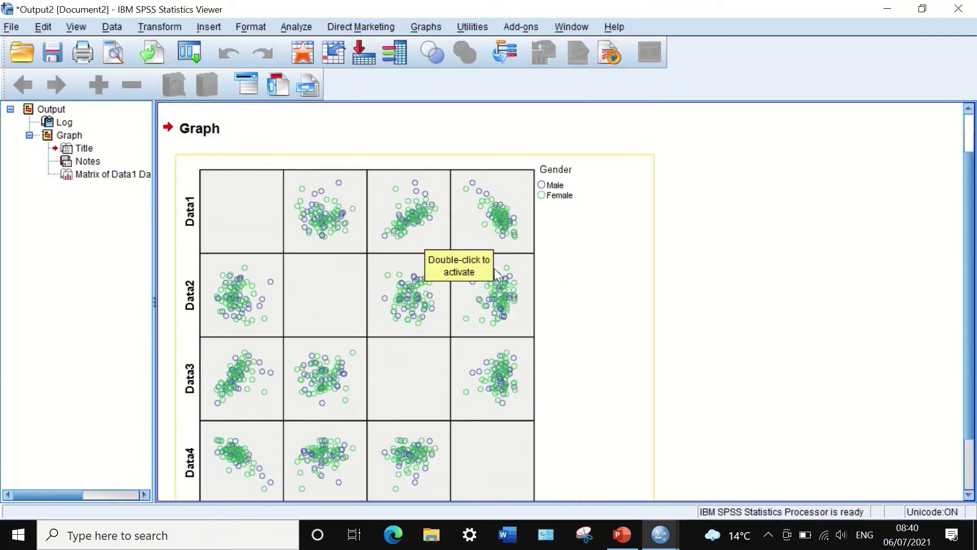
# Step: Open the matrix scatterplot in the Chart Editor and set the chart height to 400 points with the aspect ratio maintained
pyautogui.doubleClick(390, 258)
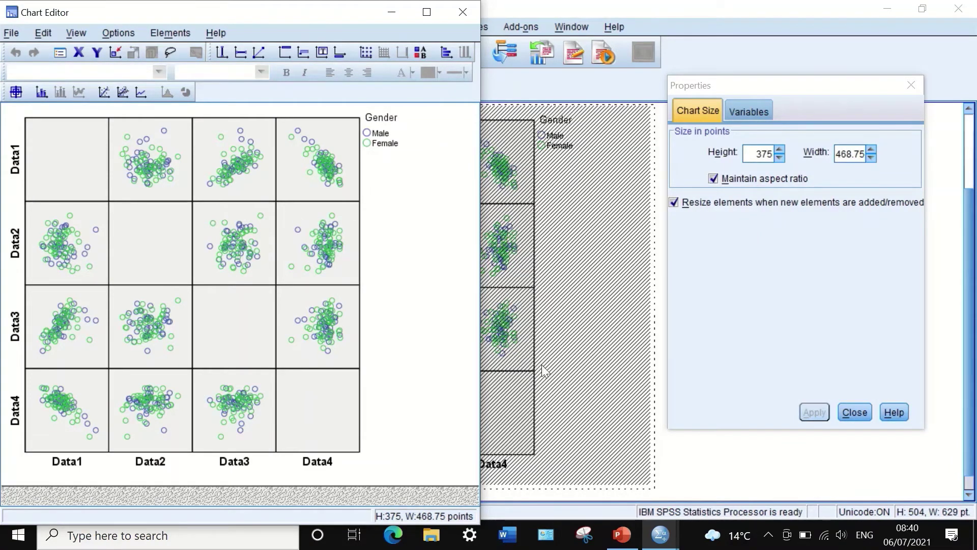
pyautogui.moveTo(481, 523); pyautogui.dragTo(492, 520)
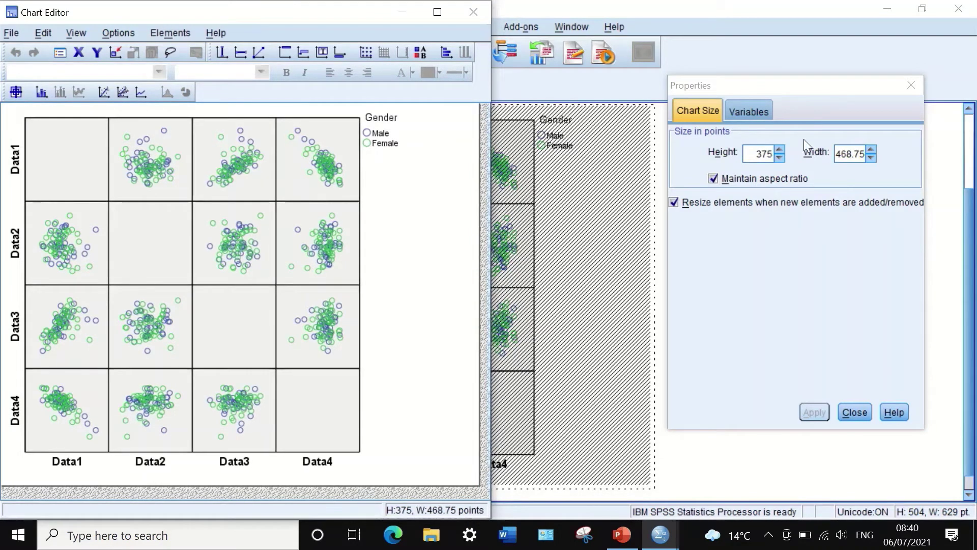
pyautogui.doubleClick(759, 157)
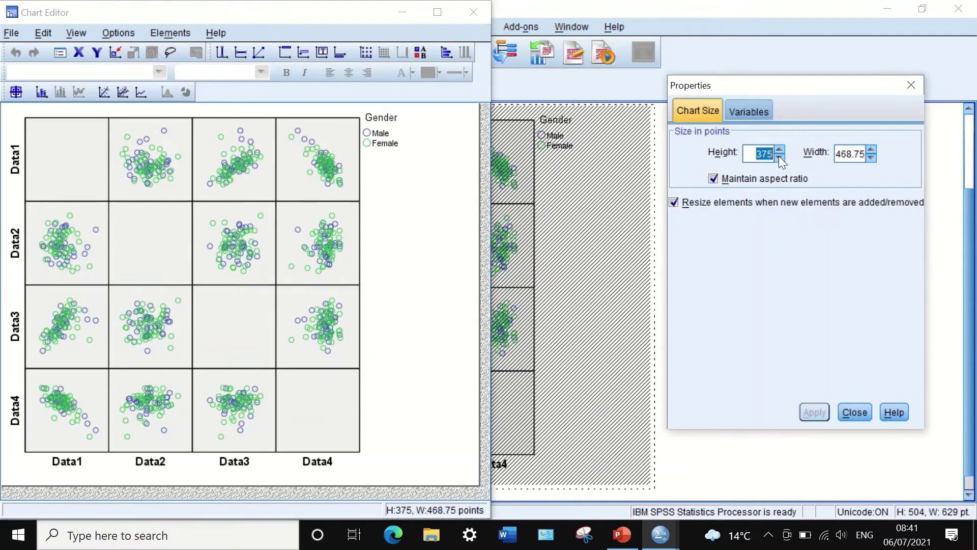
pyautogui.write('400')
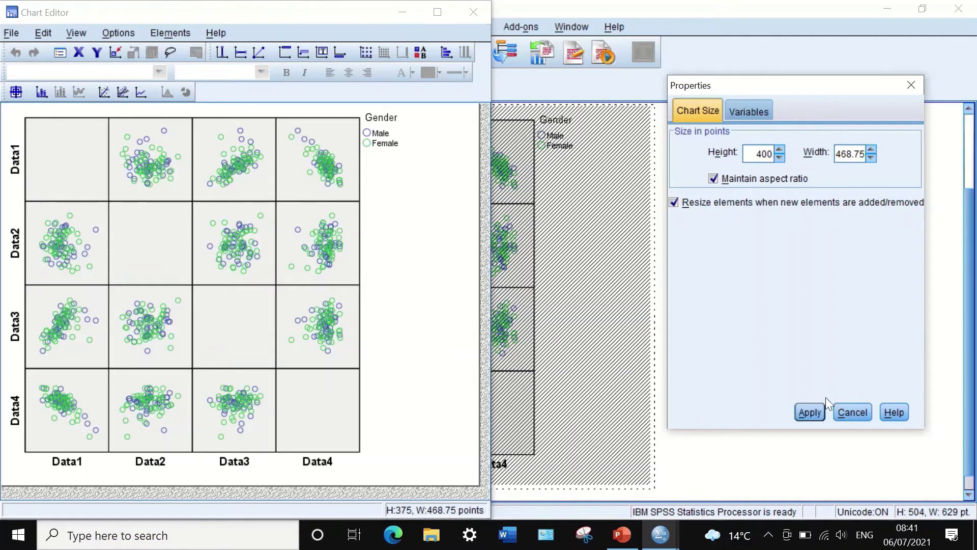
pyautogui.click(811, 412)
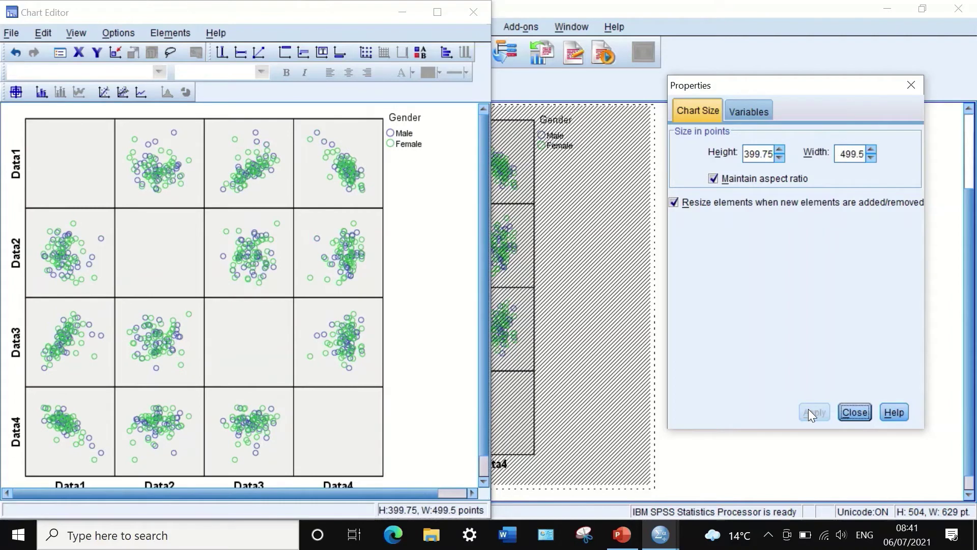
# Step: Set the chart height to 390 points, look at the variable assignments, and close the chart properties
pyautogui.doubleClick(747, 154)
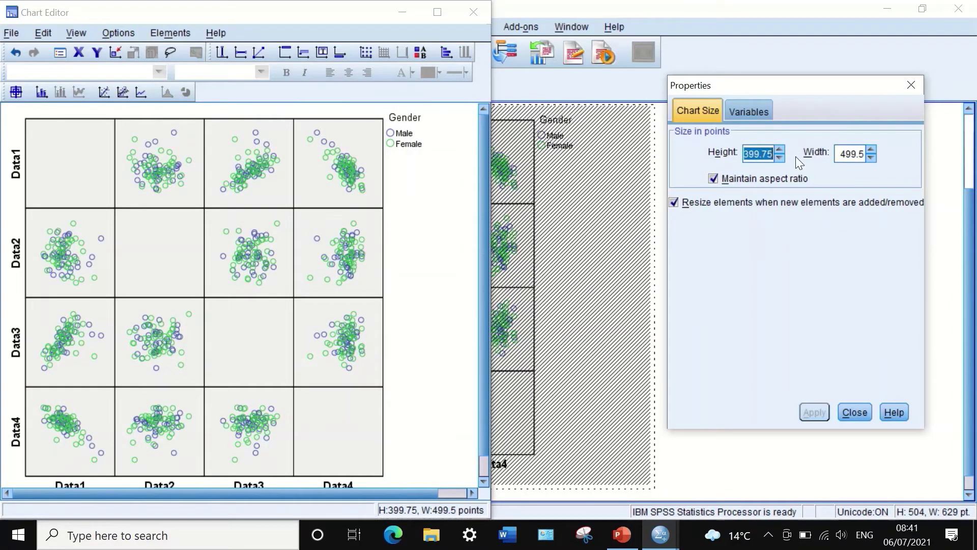
pyautogui.write('390')
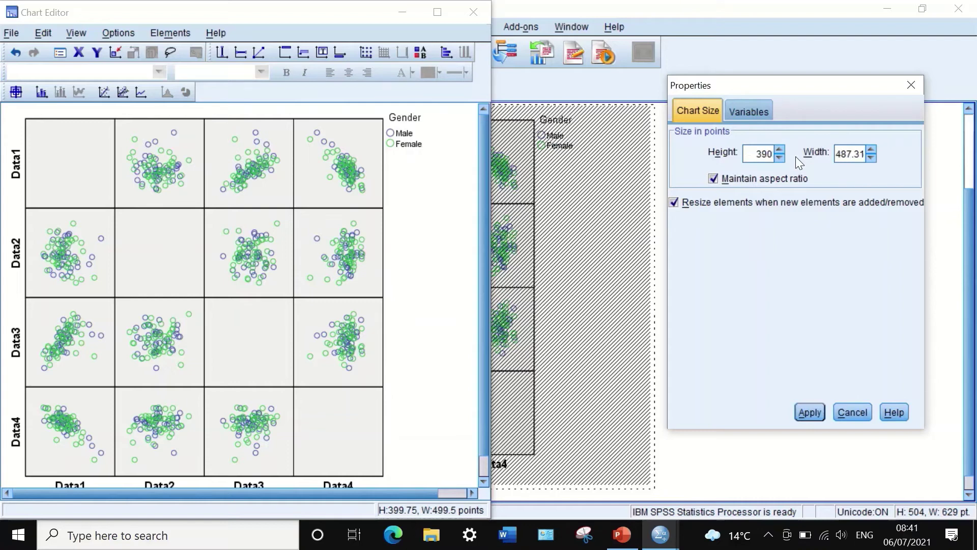
pyautogui.click(807, 410)
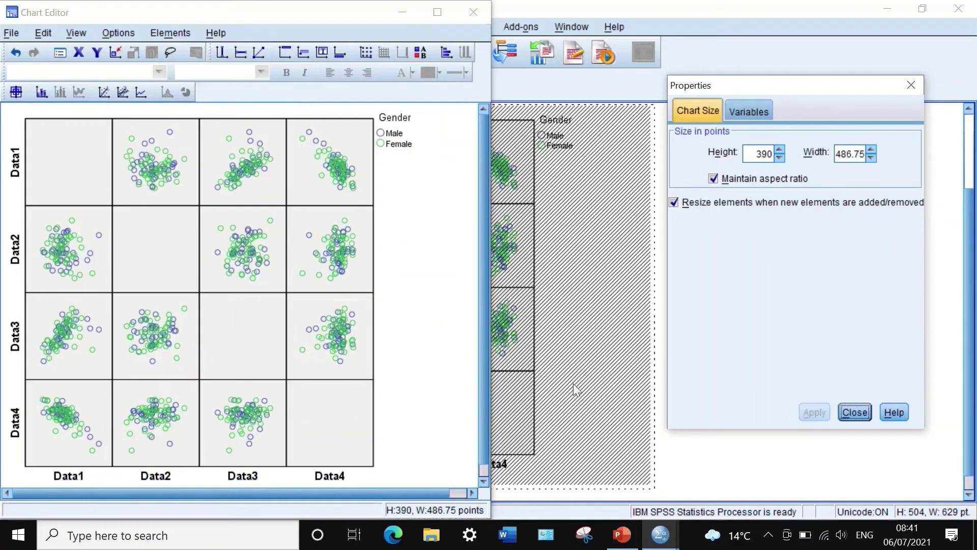
pyautogui.click(747, 111)
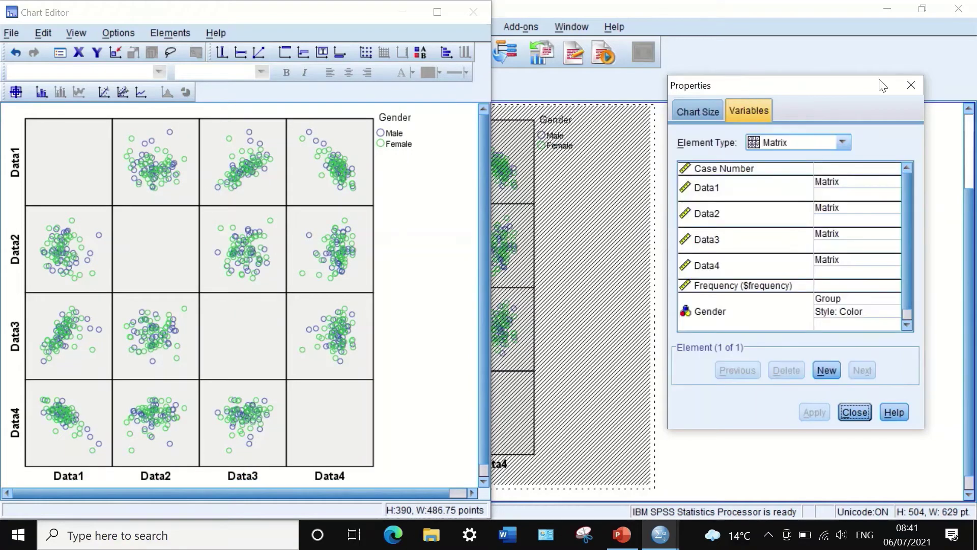
pyautogui.click(910, 84)
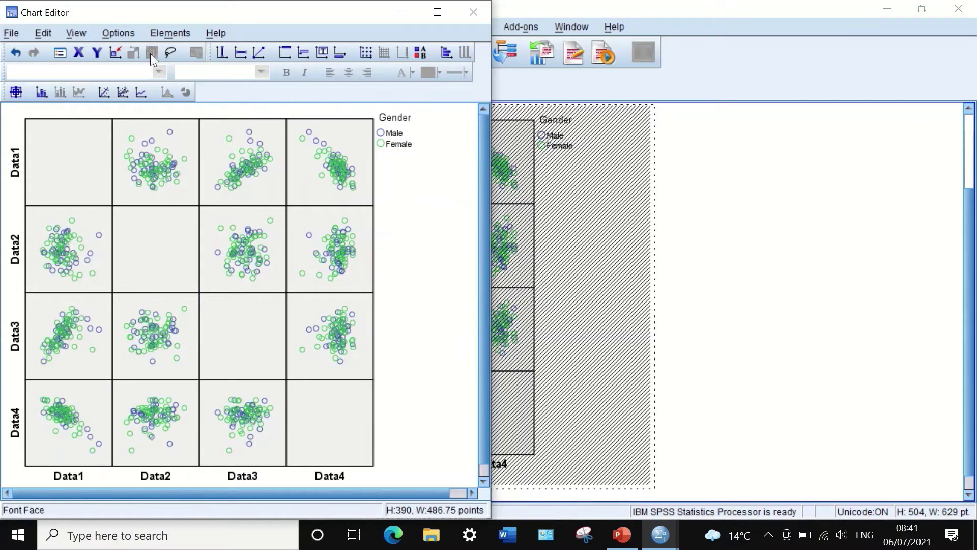
# Step: Add fit lines at total to the matrix scatterplot's panels and look at their category settings
pyautogui.click(162, 29)
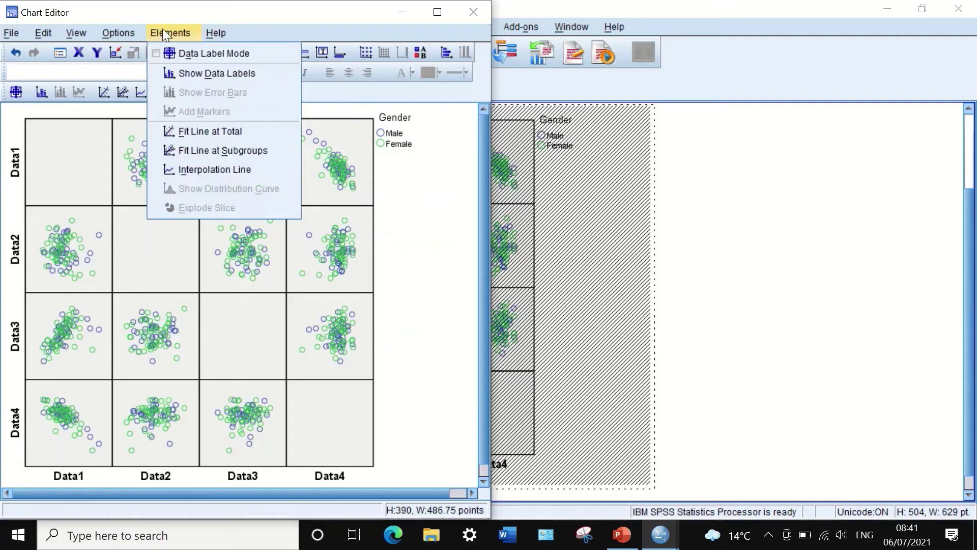
pyautogui.click(200, 133)
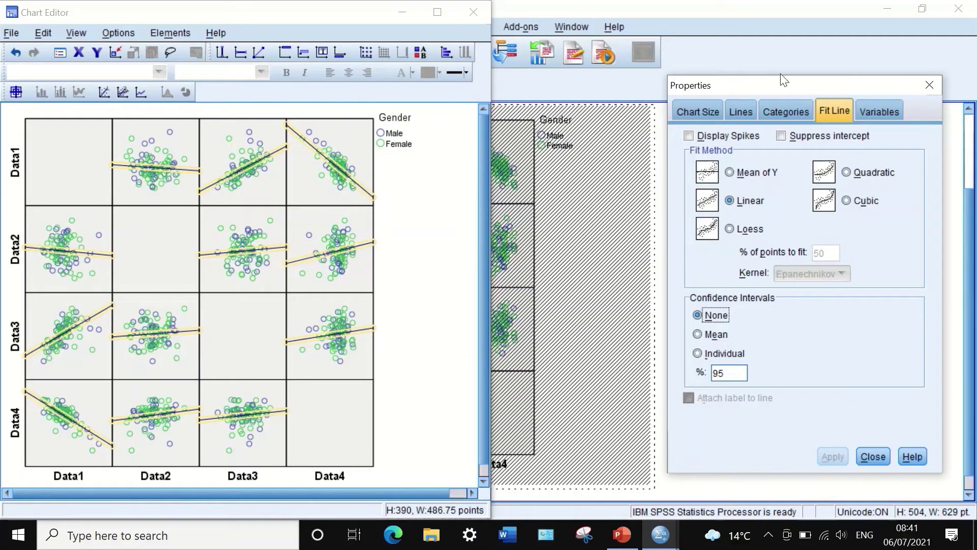
pyautogui.click(791, 109)
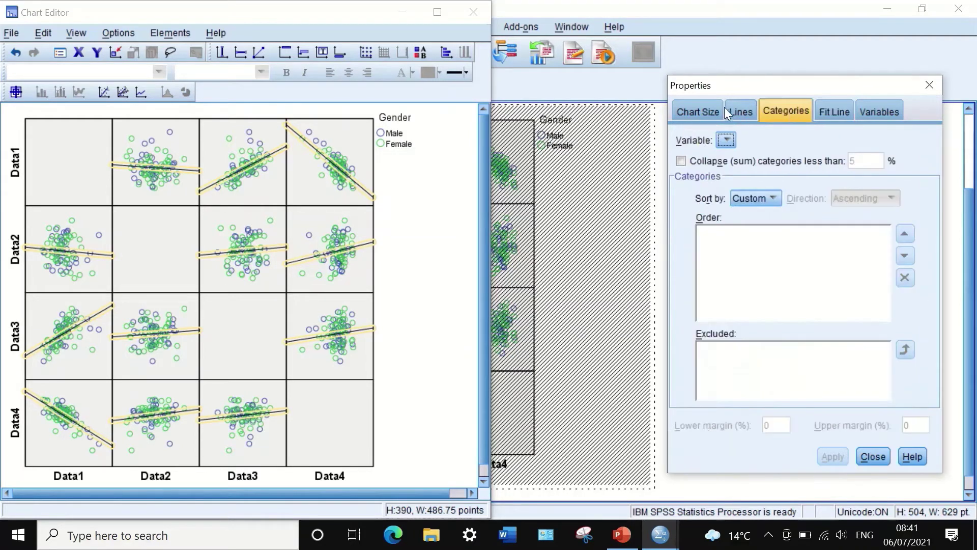
# Step: Format the fit lines with a weight of 1.5 and dark red colour (162, 22, 25), and look at the end cap options
pyautogui.click(743, 112)
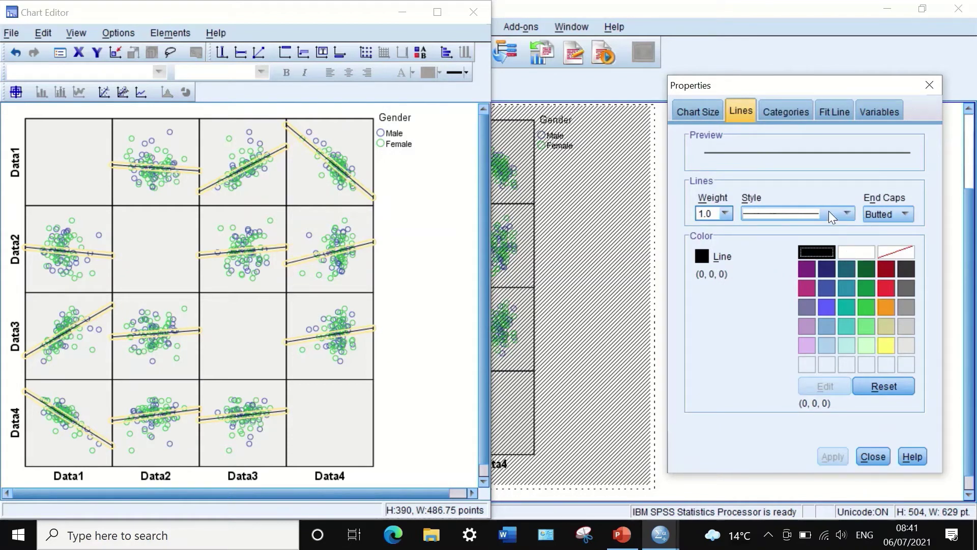
pyautogui.click(723, 213)
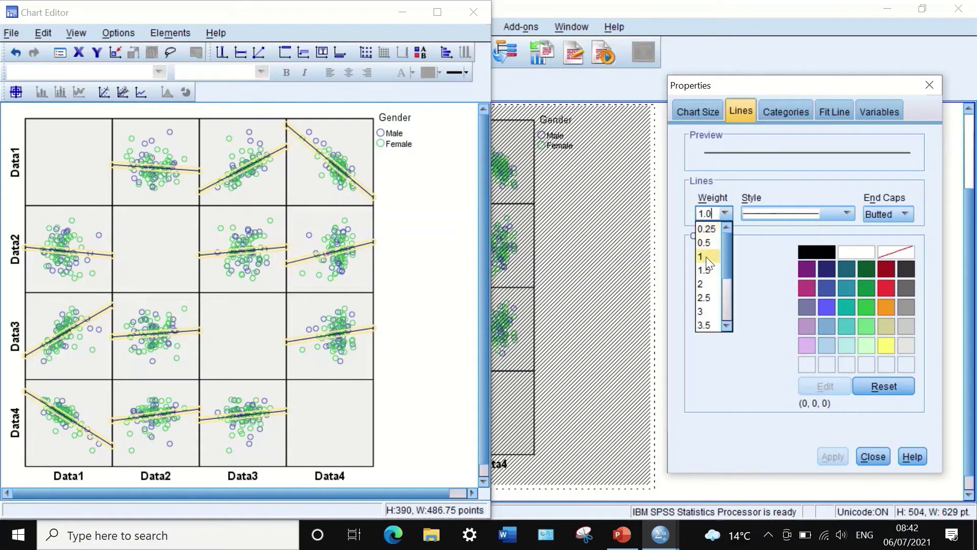
pyautogui.click(705, 270)
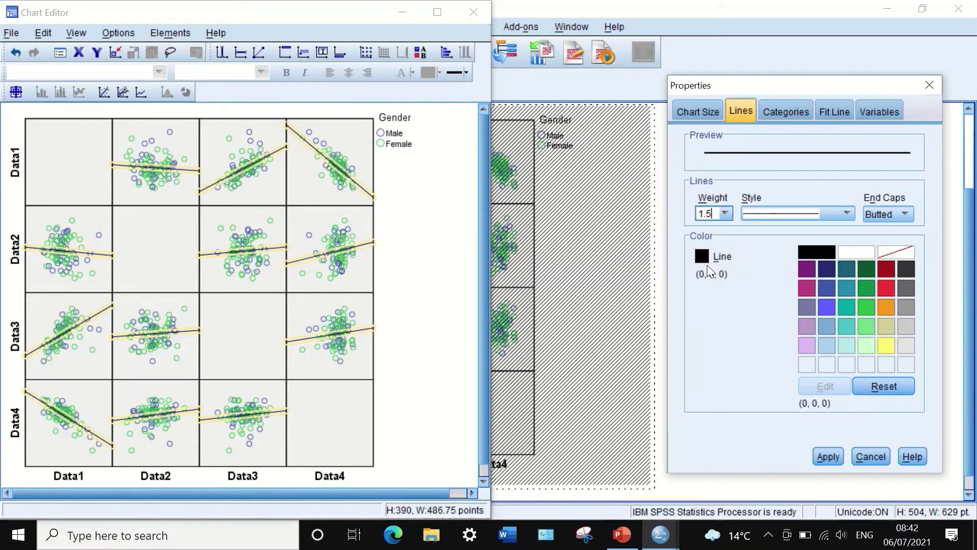
pyautogui.click(889, 268)
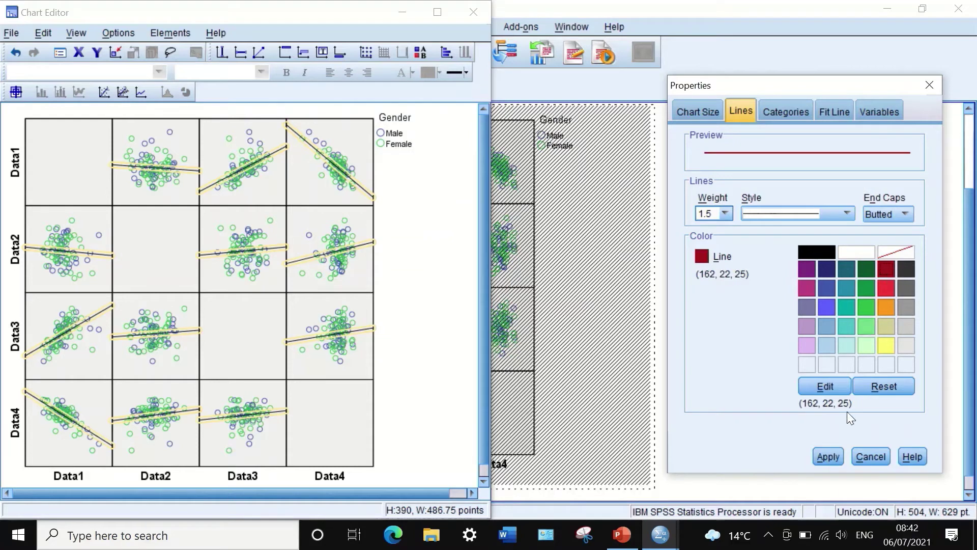
pyautogui.click(828, 454)
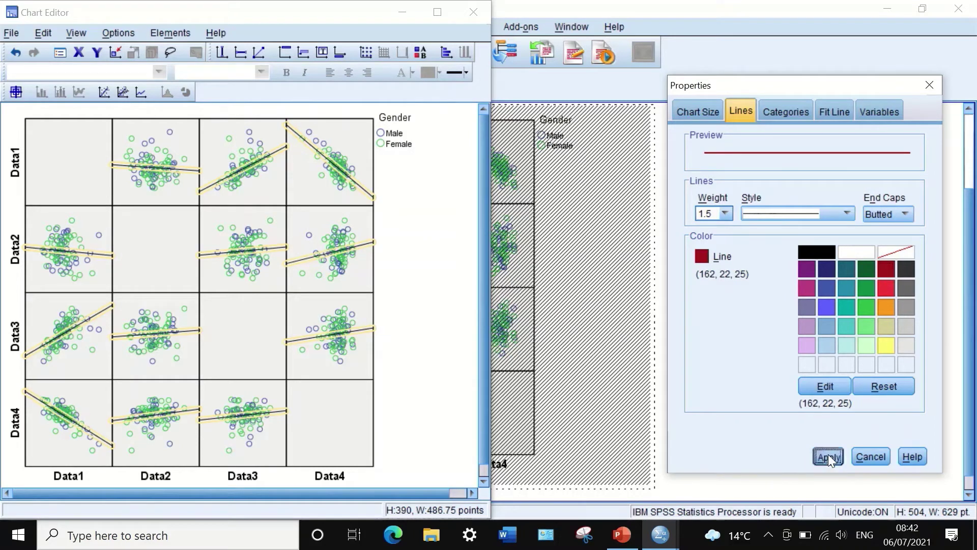
pyautogui.click(905, 211)
pyautogui.click(824, 165)
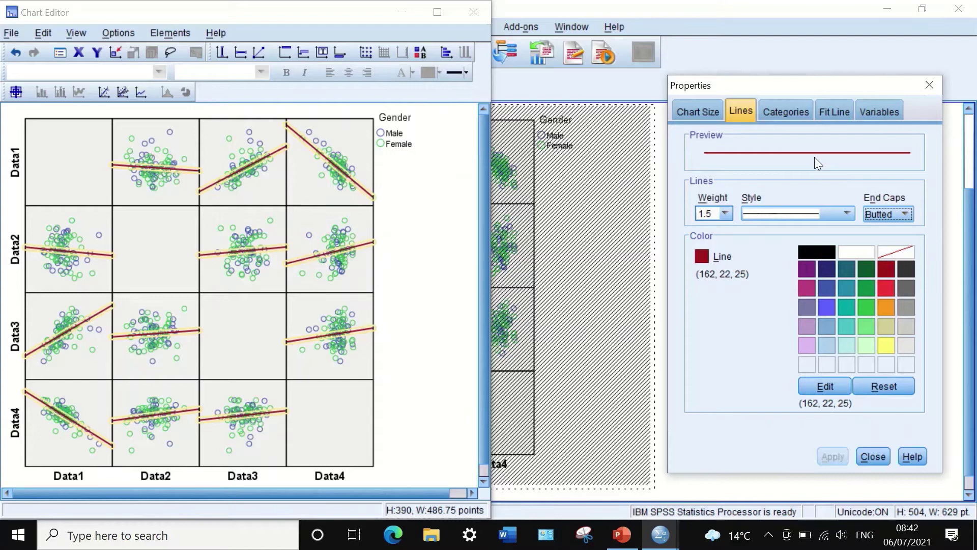
# Step: Look at the fit lines' category, chart size, fit line and variable settings, and close their properties
pyautogui.click(778, 112)
pyautogui.click(694, 112)
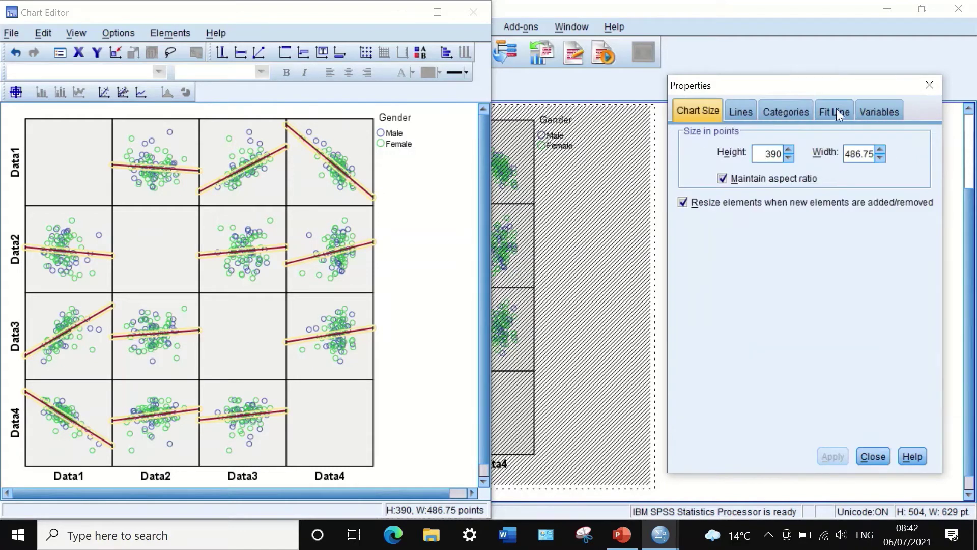
pyautogui.click(836, 109)
pyautogui.click(876, 106)
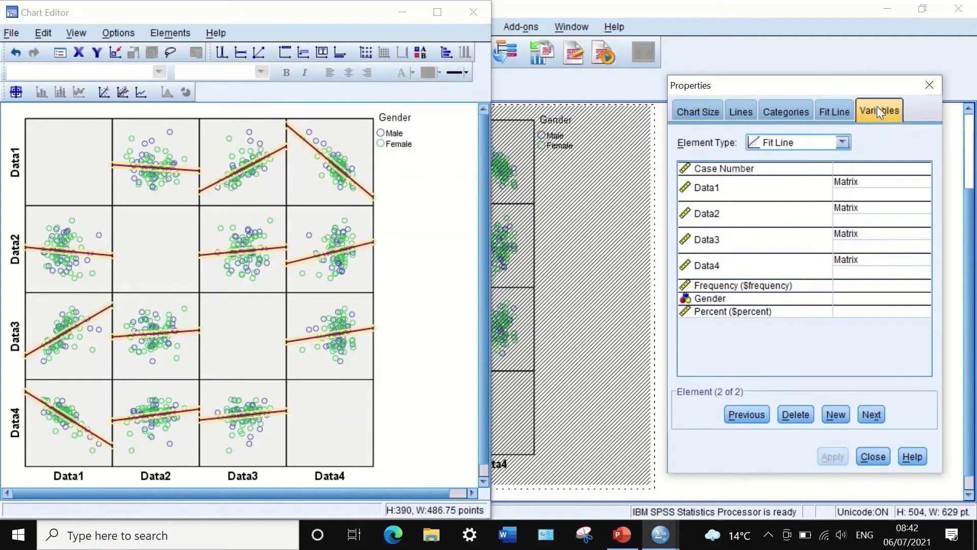
pyautogui.click(929, 86)
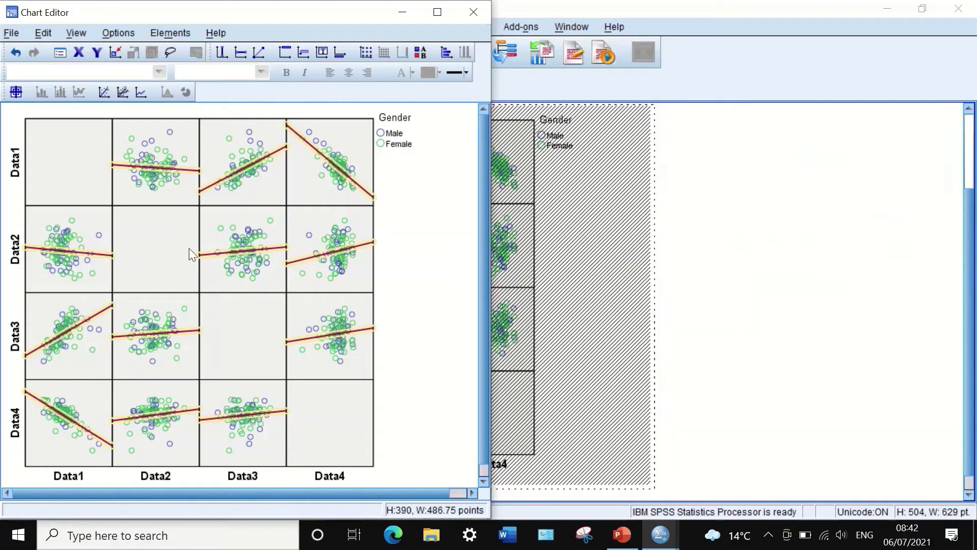
pyautogui.click(387, 224)
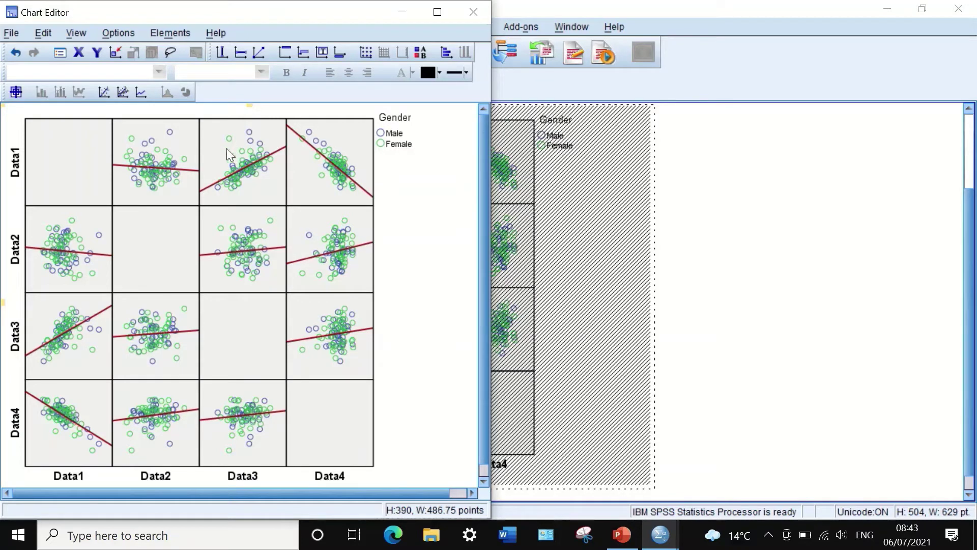
# Step: Open the matrix frame's properties and look at its fill, border and chart size settings
pyautogui.doubleClick(227, 161)
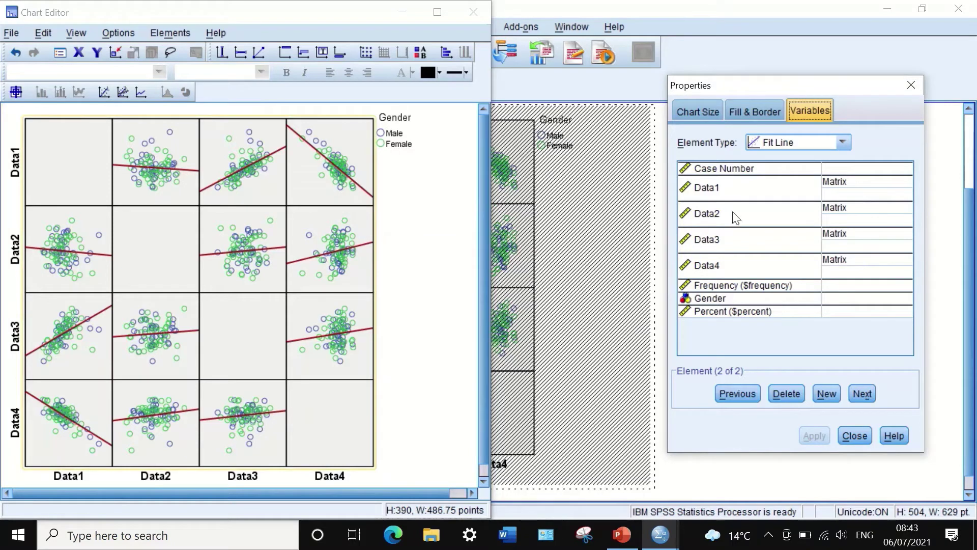
pyautogui.click(752, 109)
pyautogui.click(683, 116)
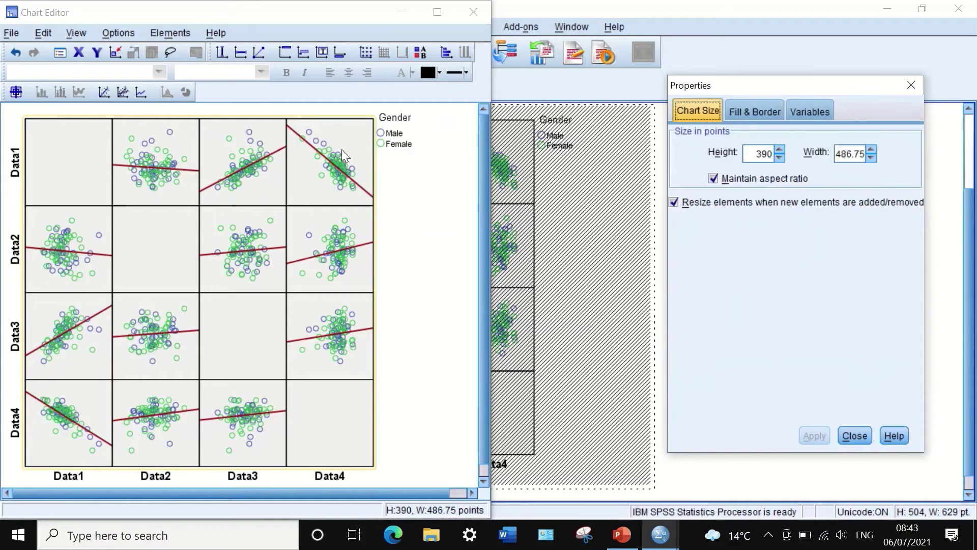
# Step: Try to set the scatter markers' border colour to light grey (240, 240, 240), looking at their category, spike and variable settings before applying
pyautogui.click(339, 162)
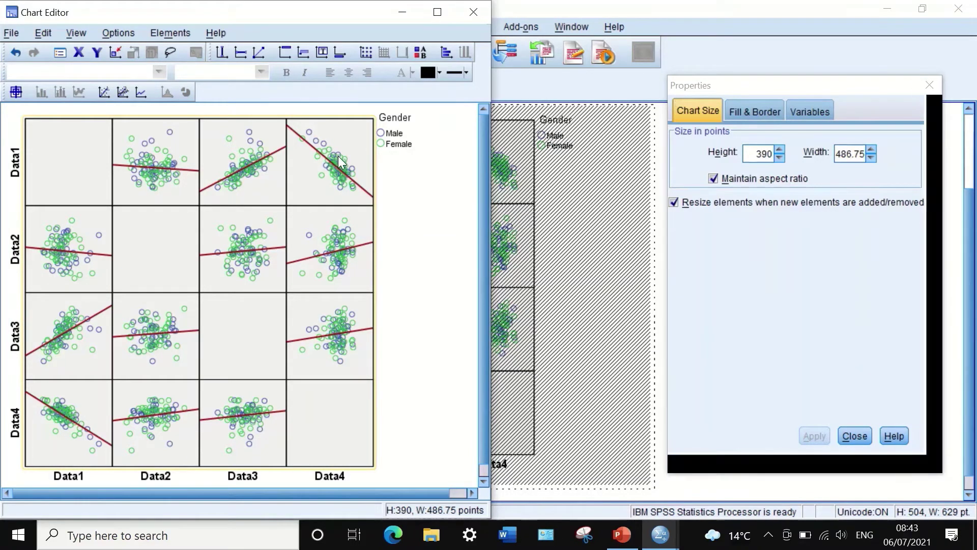
pyautogui.click(902, 259)
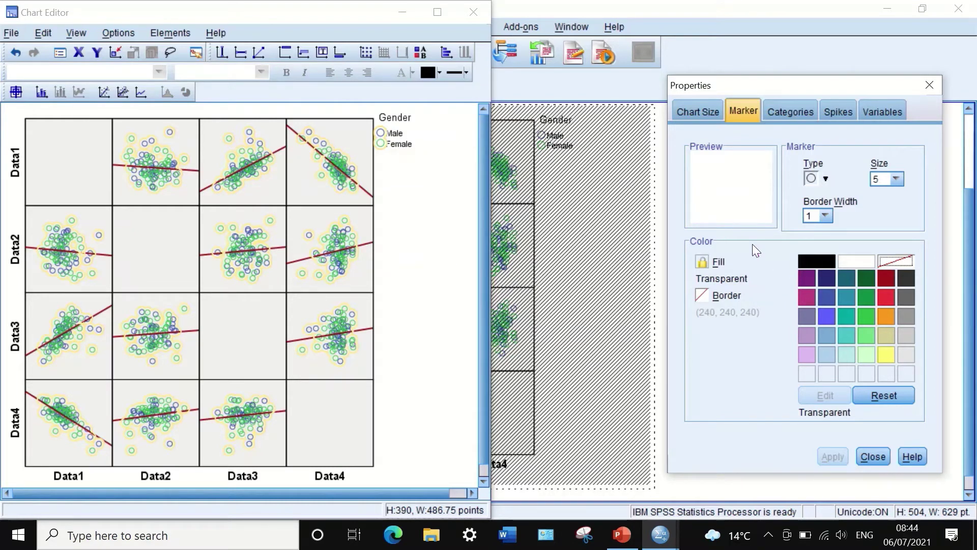
pyautogui.click(860, 262)
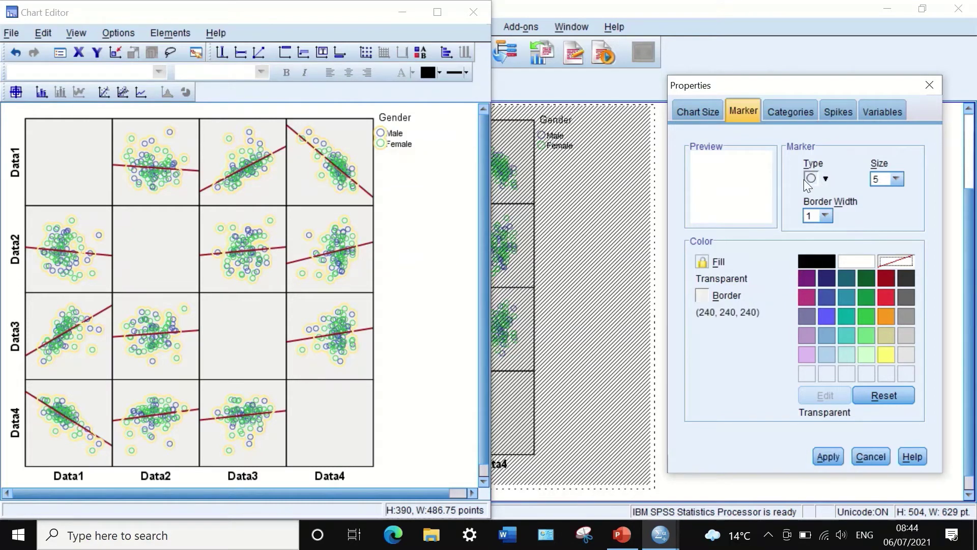
pyautogui.click(699, 111)
pyautogui.click(778, 109)
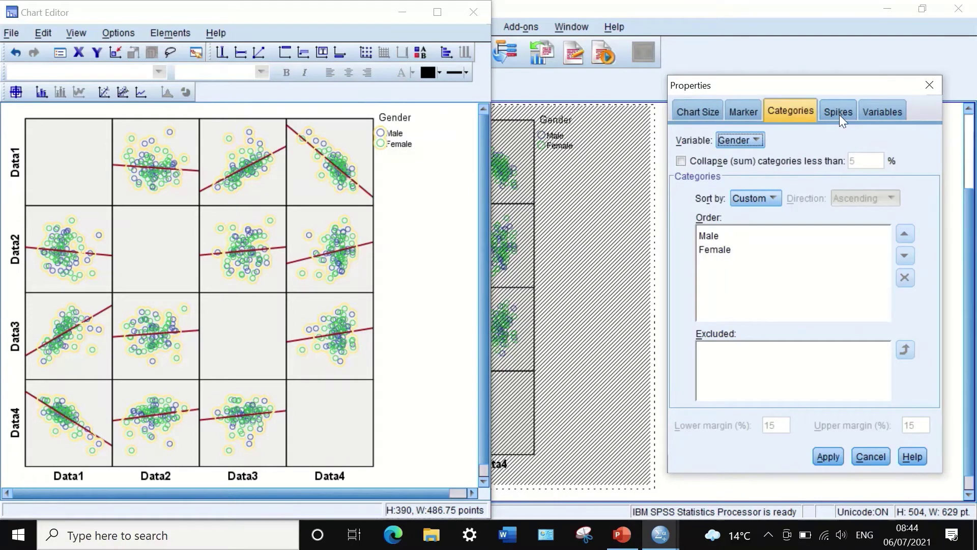
pyautogui.click(837, 112)
pyautogui.click(891, 110)
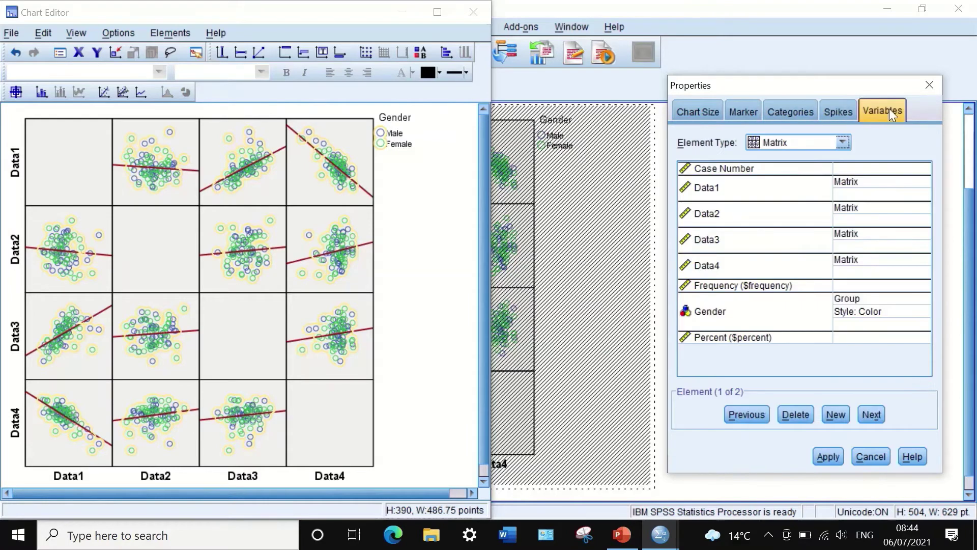
pyautogui.click(821, 457)
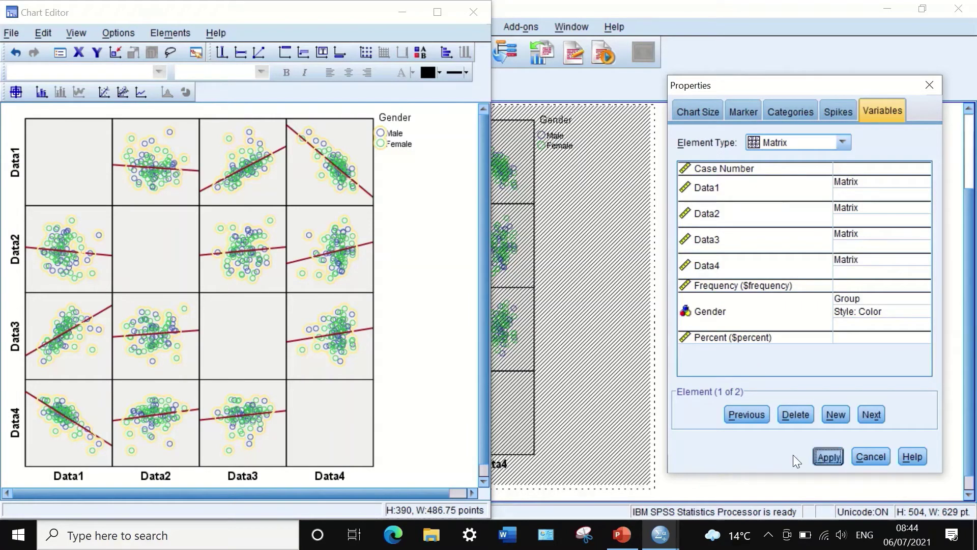
# Step: Fill the matrix panels' background with white (255, 255, 255) and close the properties
pyautogui.click(61, 145)
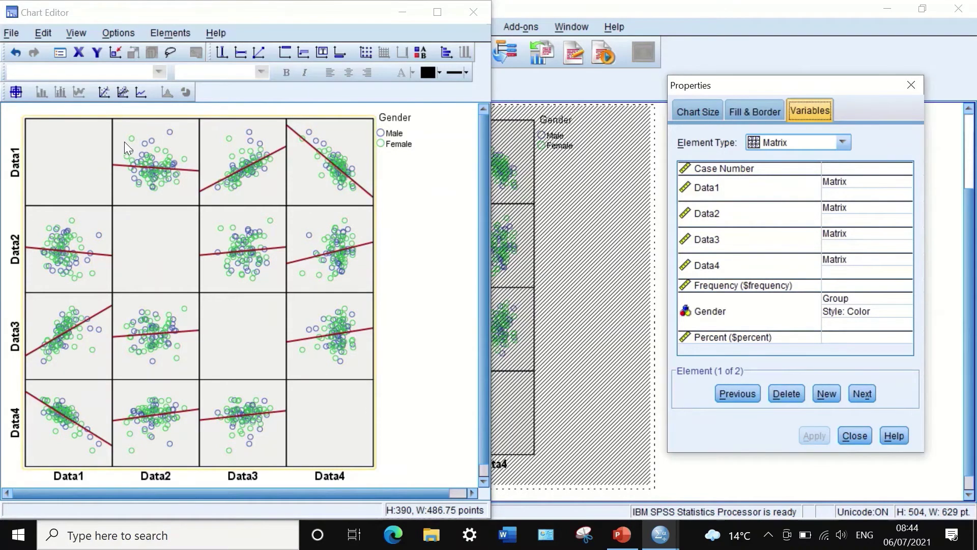
pyautogui.click(732, 109)
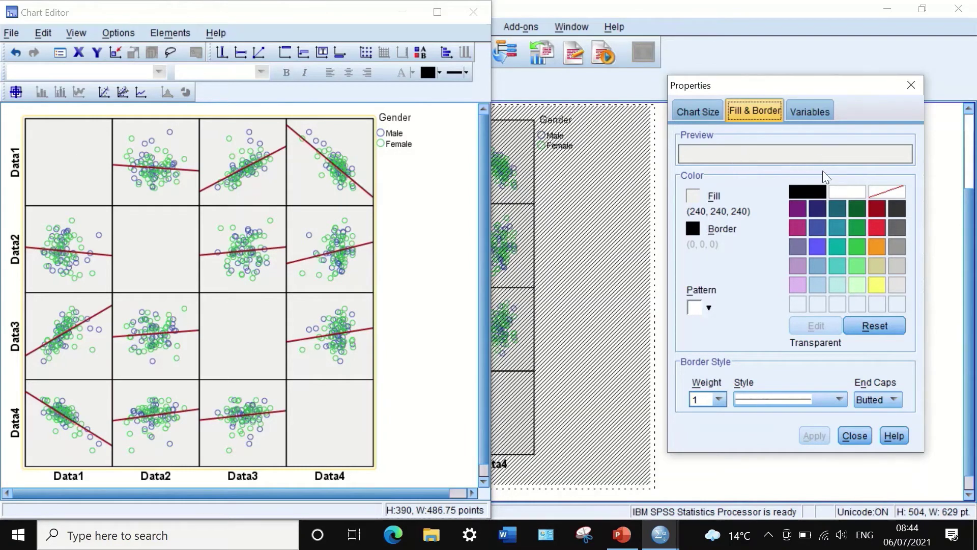
pyautogui.click(835, 192)
pyautogui.click(804, 436)
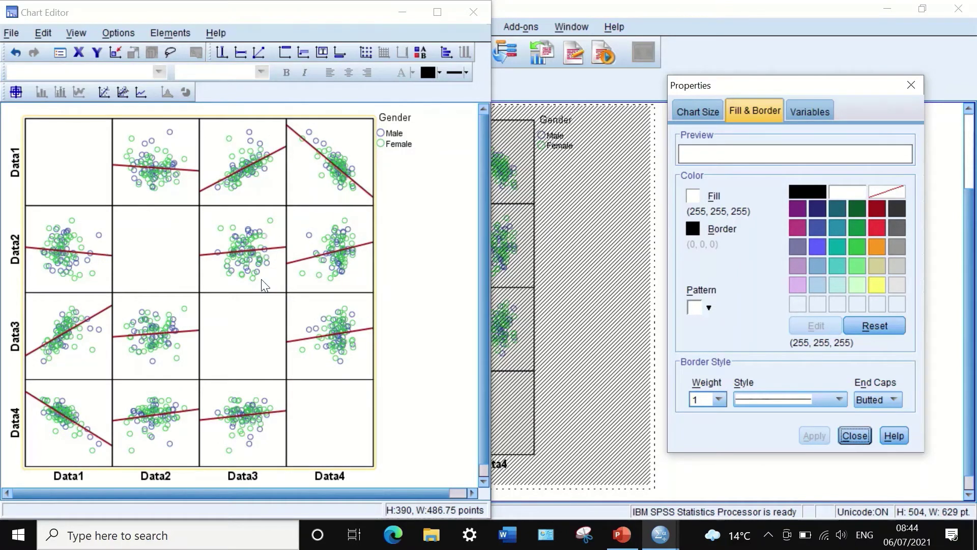
pyautogui.click(909, 85)
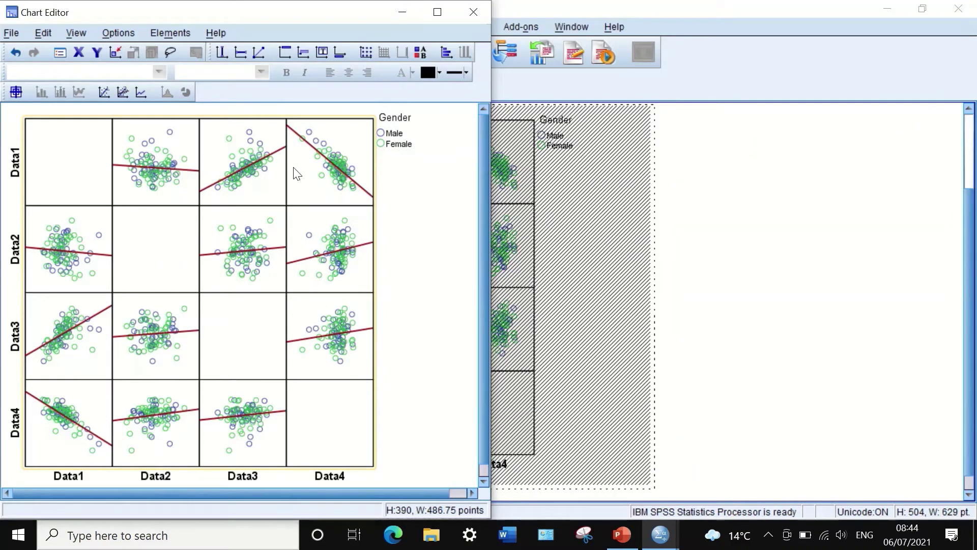
# Step: Colour the vertical axis labels Data1 to Data4 dark red (162, 22, 25)
pyautogui.click(16, 178)
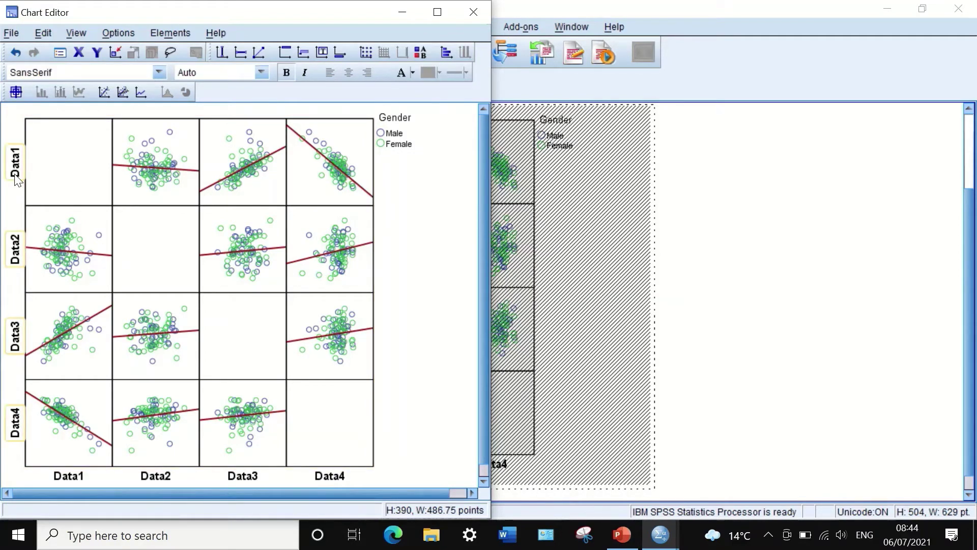
pyautogui.click(15, 178)
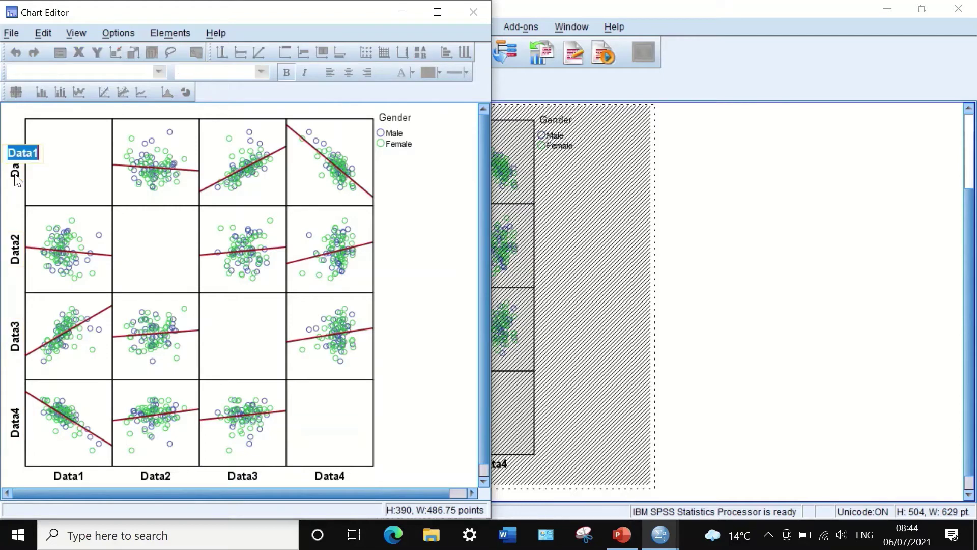
pyautogui.click(23, 153)
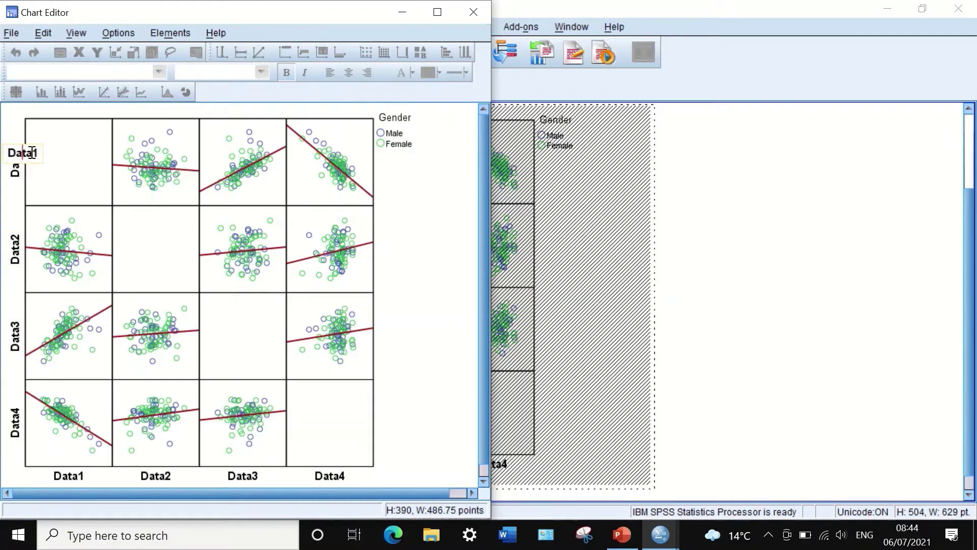
pyautogui.doubleClick(14, 176)
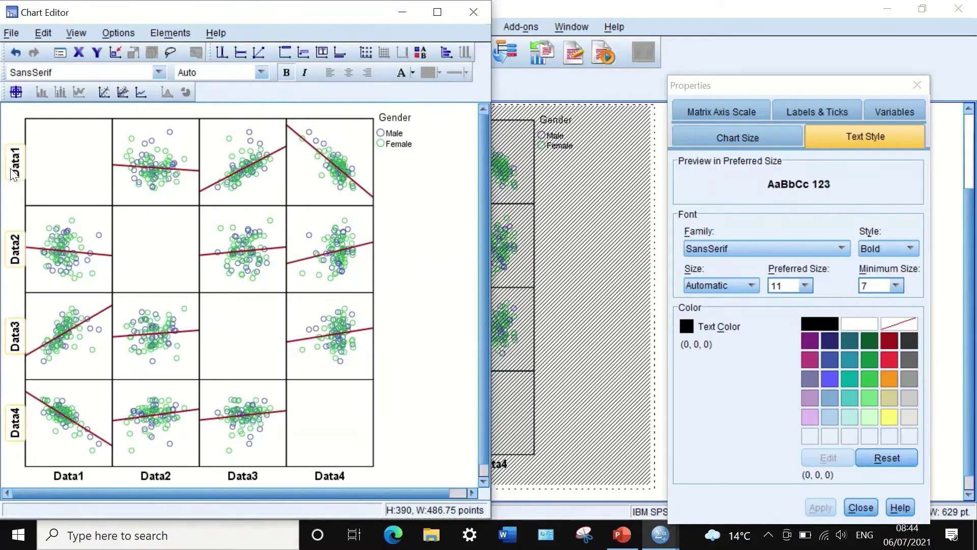
pyautogui.click(887, 341)
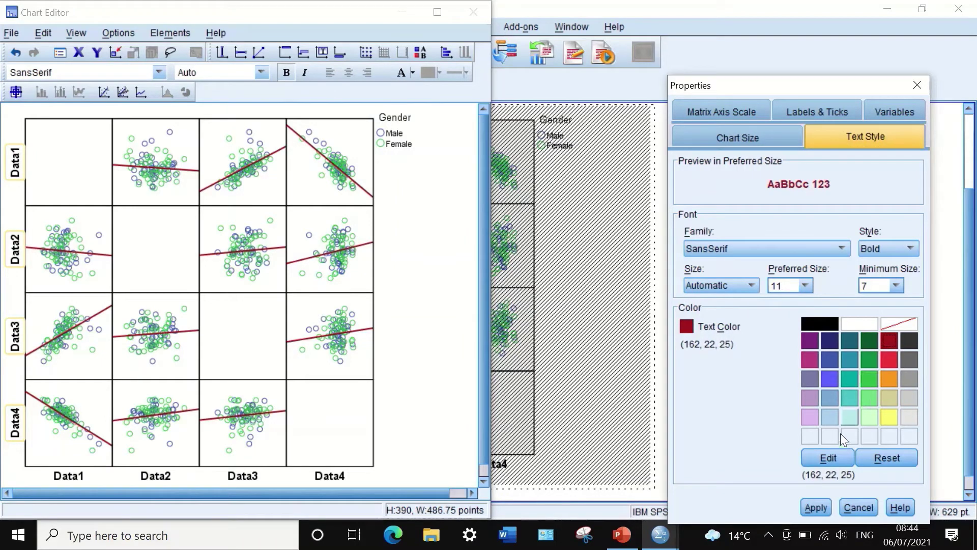
pyautogui.click(806, 507)
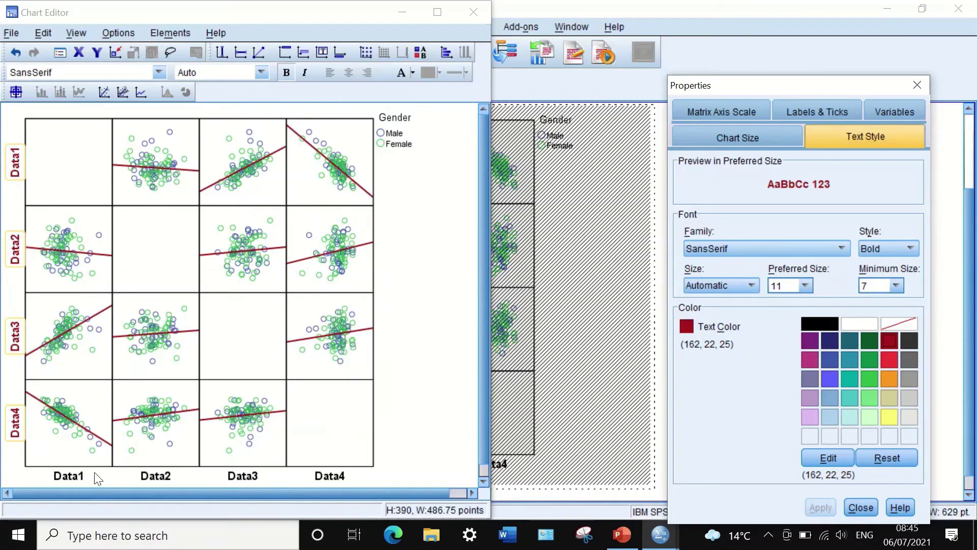
# Step: Colour the horizontal axis labels Data1 to Data4 orange (248, 152, 29)
pyautogui.click(159, 476)
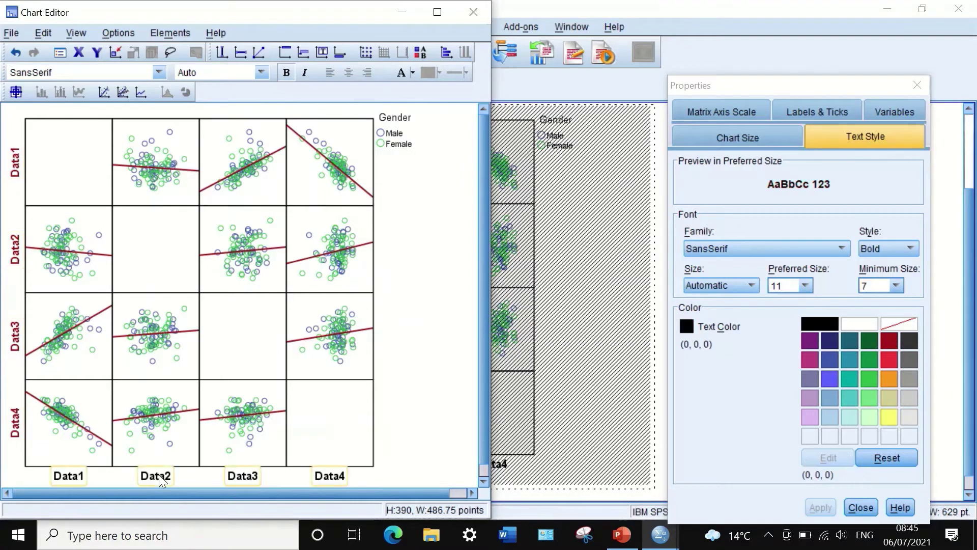
pyautogui.doubleClick(159, 475)
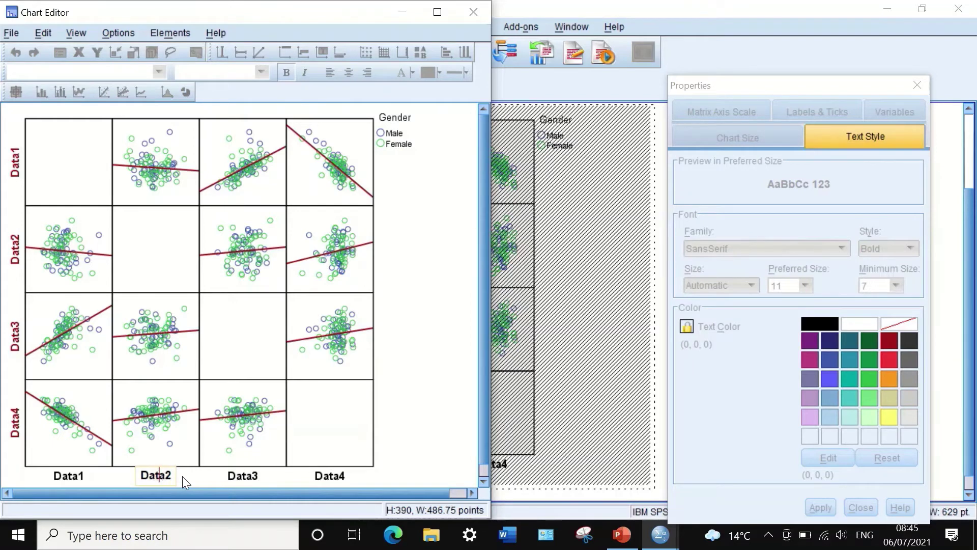
pyautogui.click(201, 477)
pyautogui.click(160, 477)
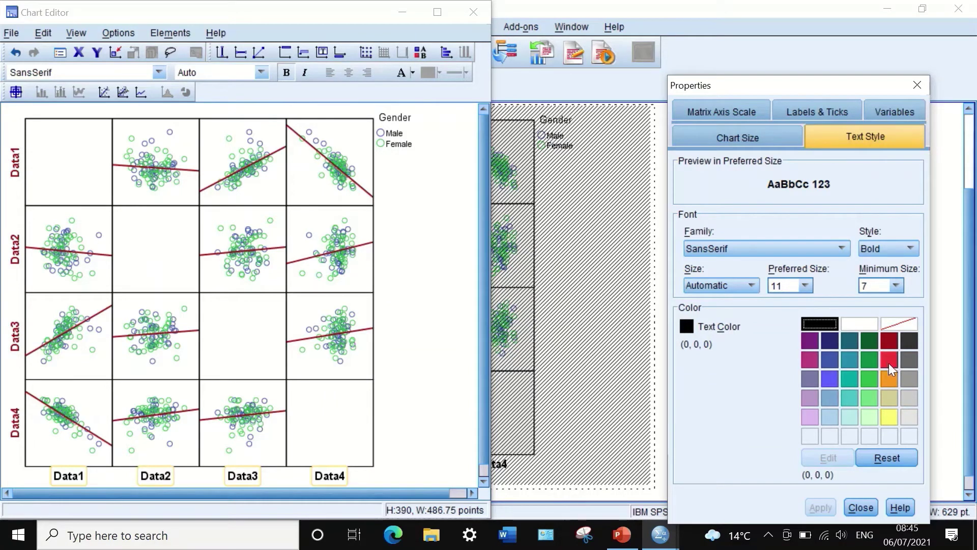
pyautogui.click(888, 379)
pyautogui.click(804, 508)
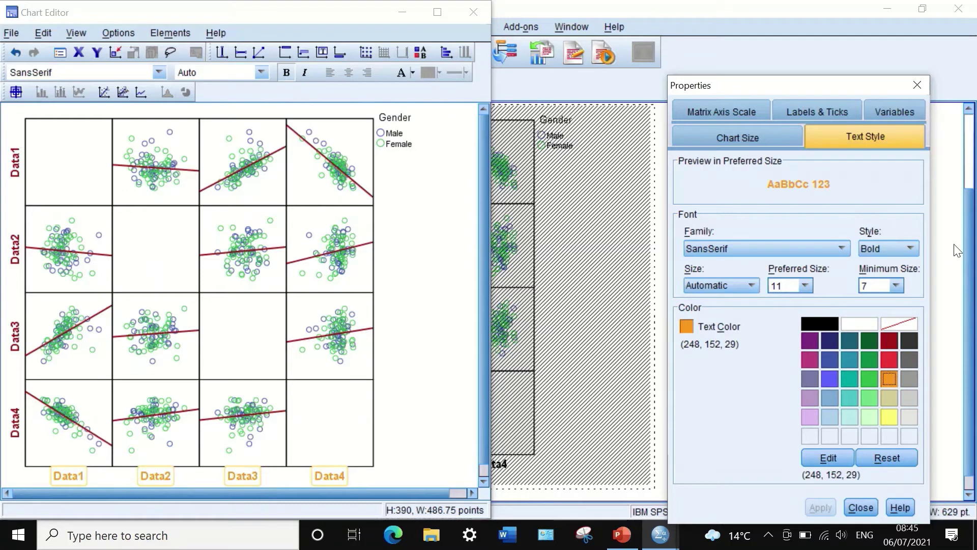
# Step: Set the preferred text size of the horizontal axis labels to 16
pyautogui.click(802, 287)
pyautogui.click(781, 341)
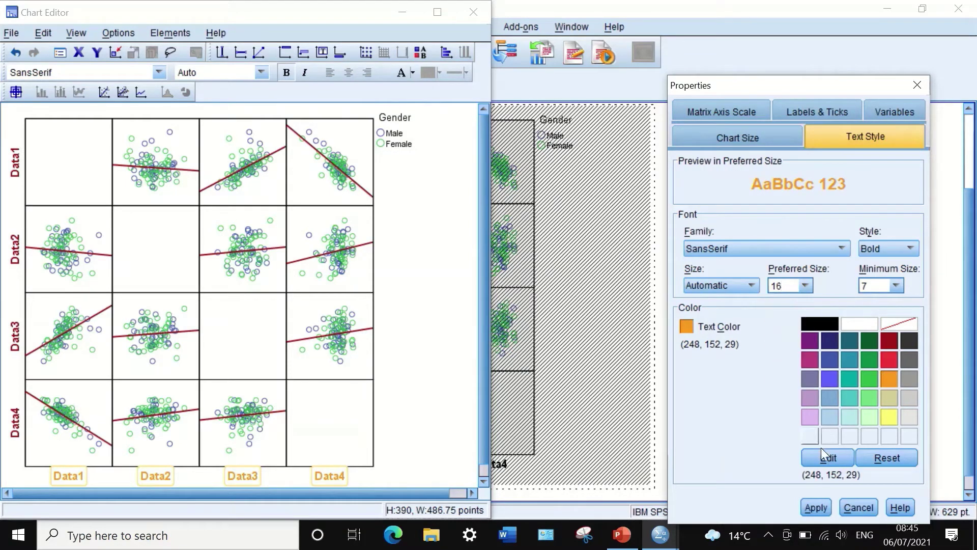
pyautogui.click(817, 501)
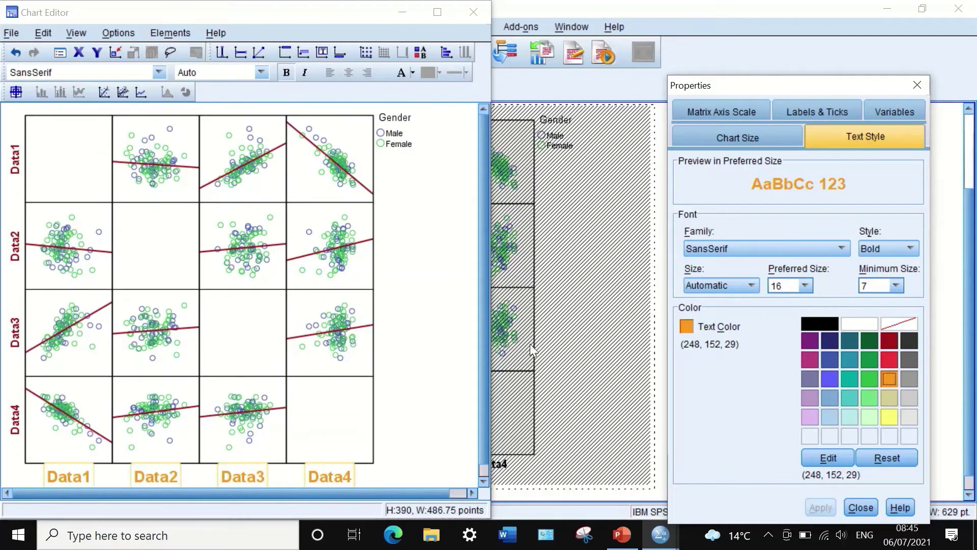
# Step: Set the preferred text size of the horizontal axis labels to 14 and close the properties
pyautogui.click(799, 287)
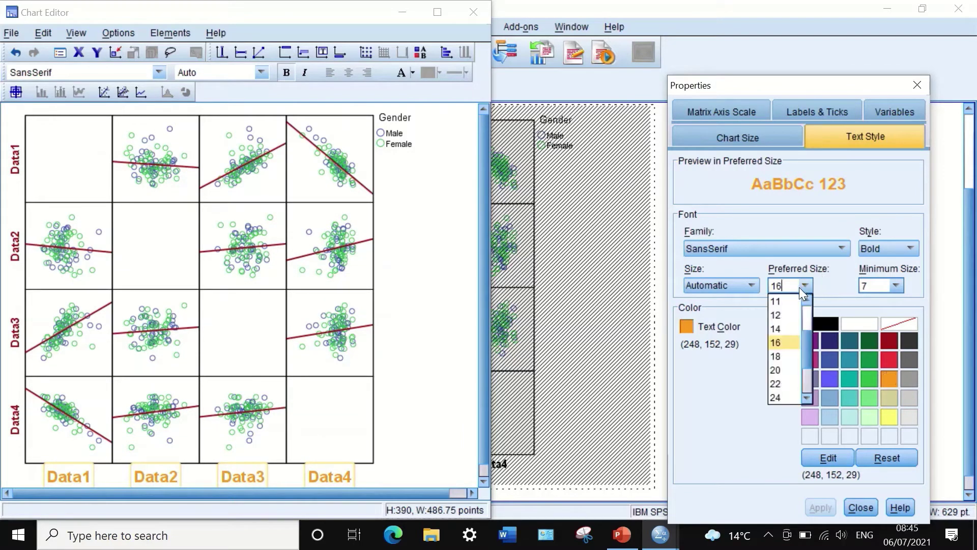
pyautogui.click(777, 332)
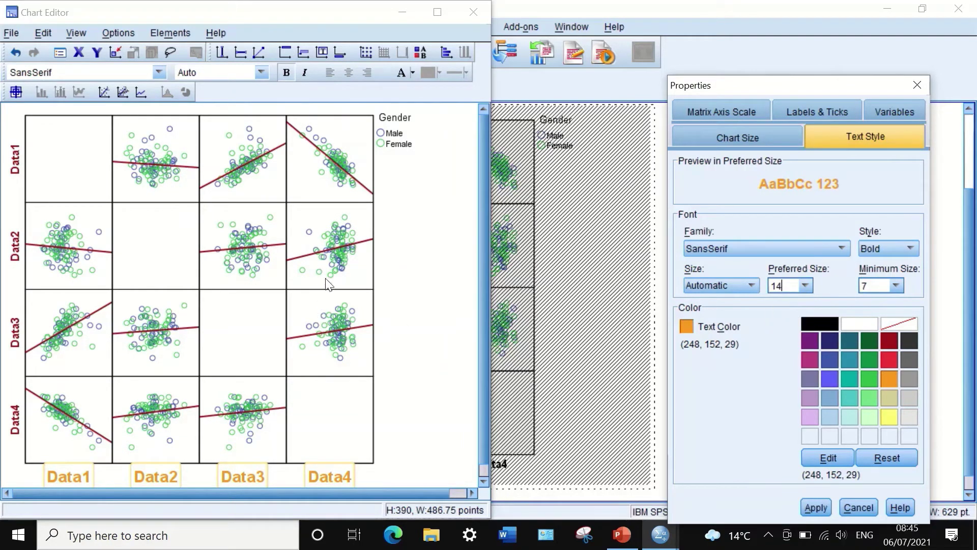
pyautogui.click(821, 504)
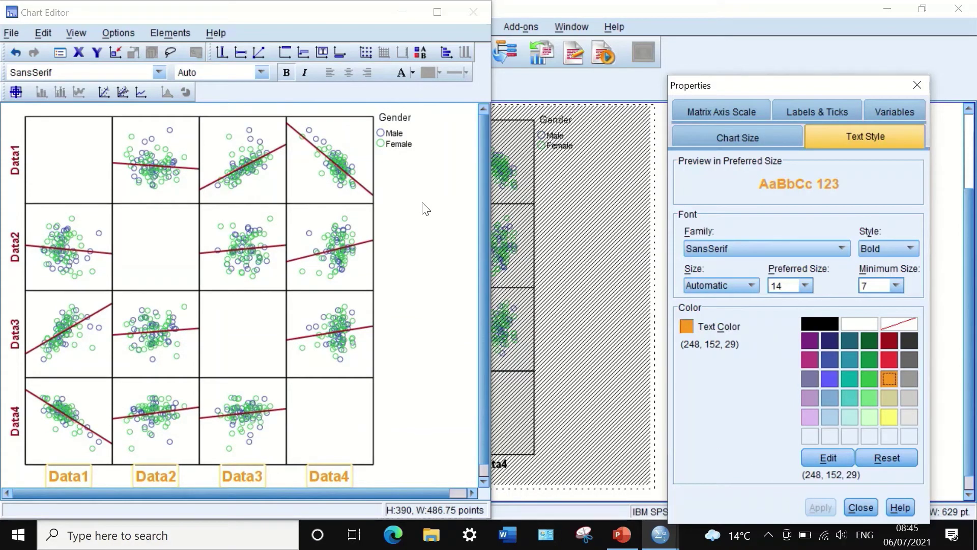
pyautogui.click(916, 85)
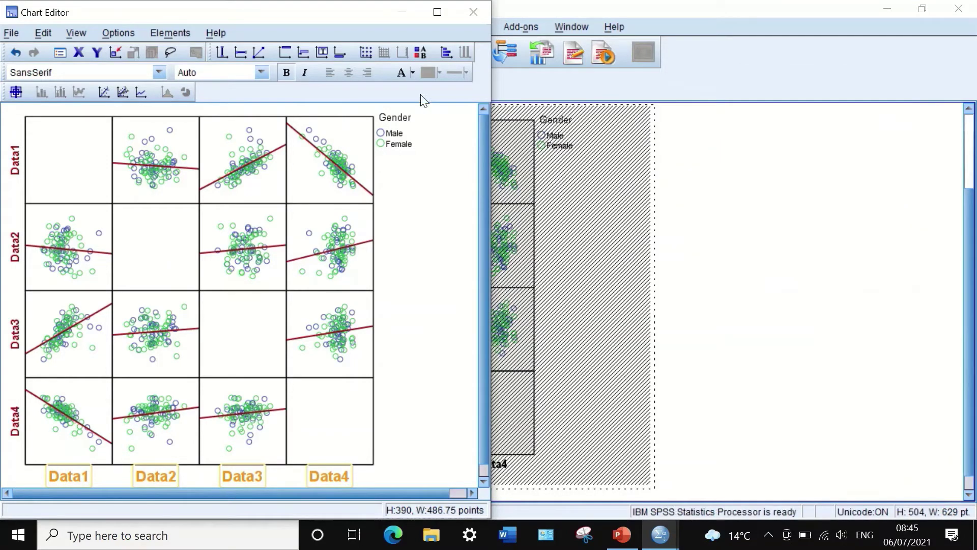
pyautogui.click(165, 31)
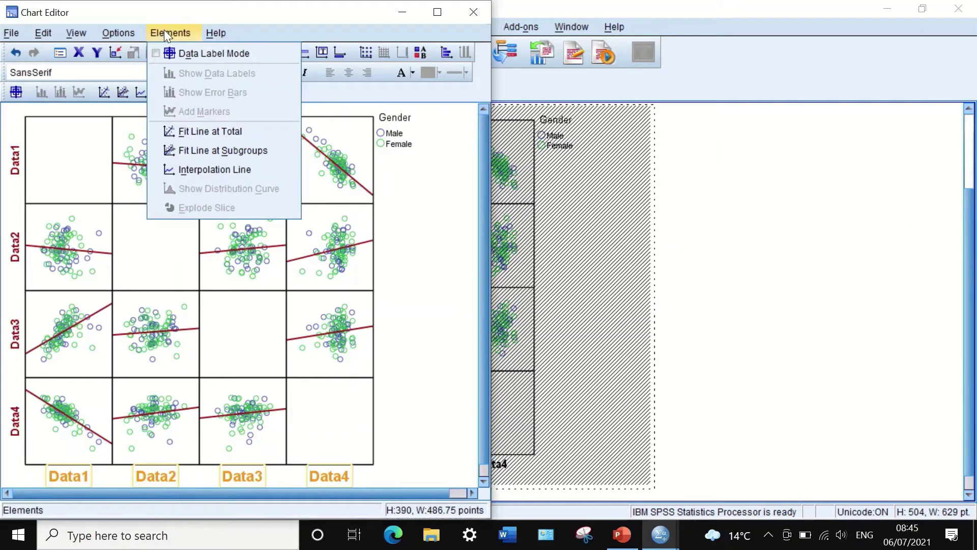
pyautogui.click(193, 244)
pyautogui.click(195, 249)
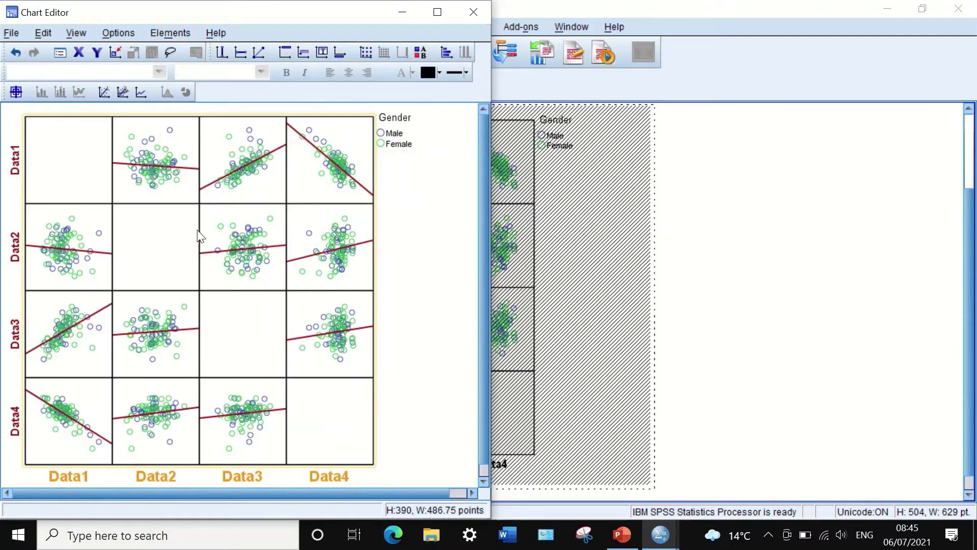
pyautogui.click(121, 33)
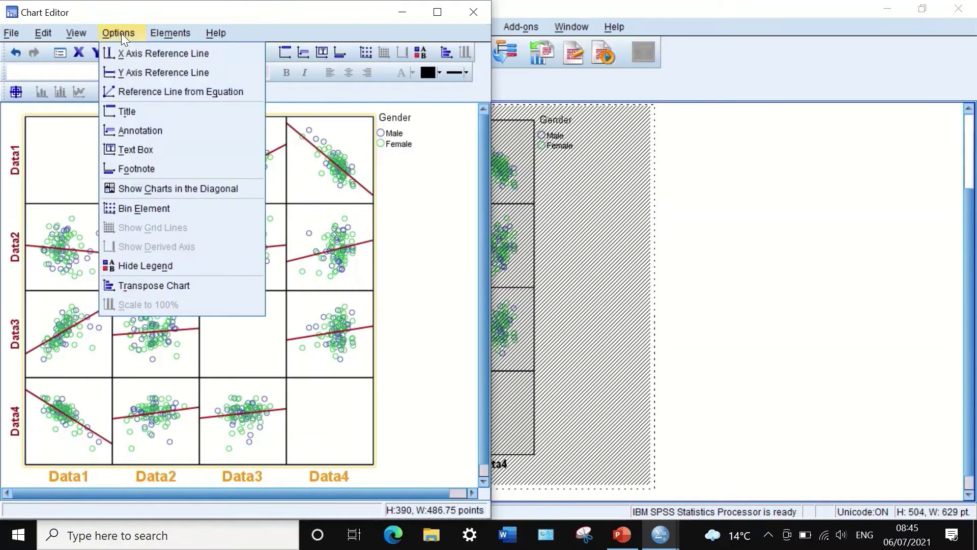
pyautogui.click(291, 262)
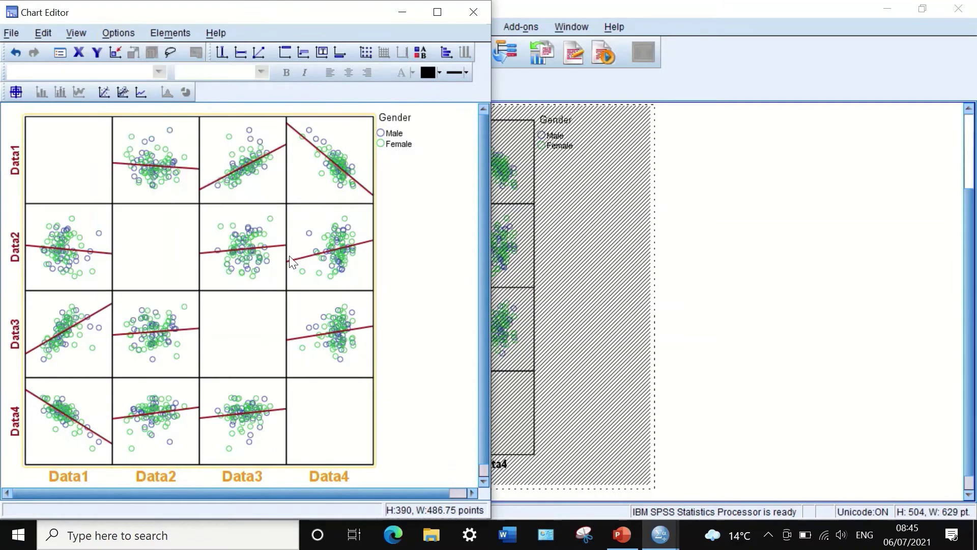
# Step: Add a title above the scatterplot matrix and replace its placeholder text with CORRELATION
pyautogui.rightClick(292, 262)
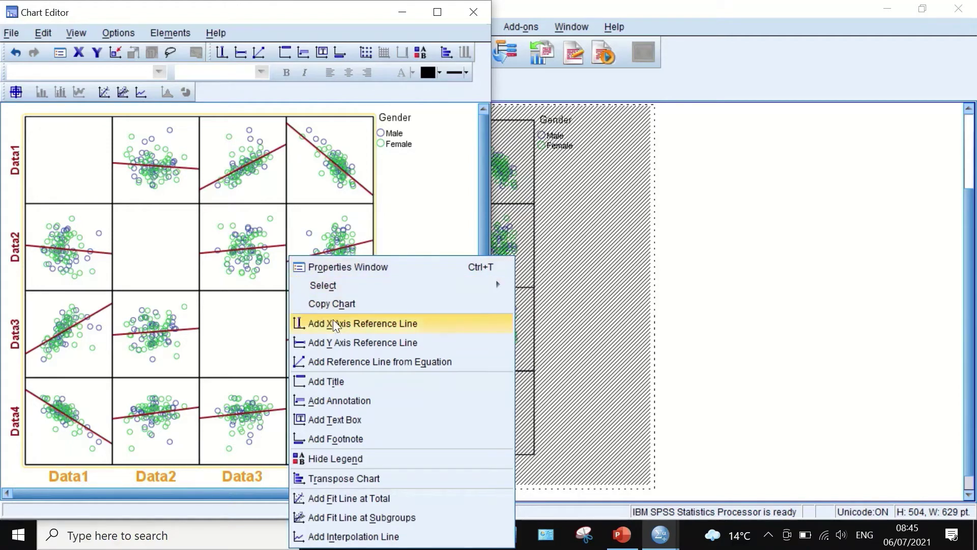
pyautogui.click(338, 385)
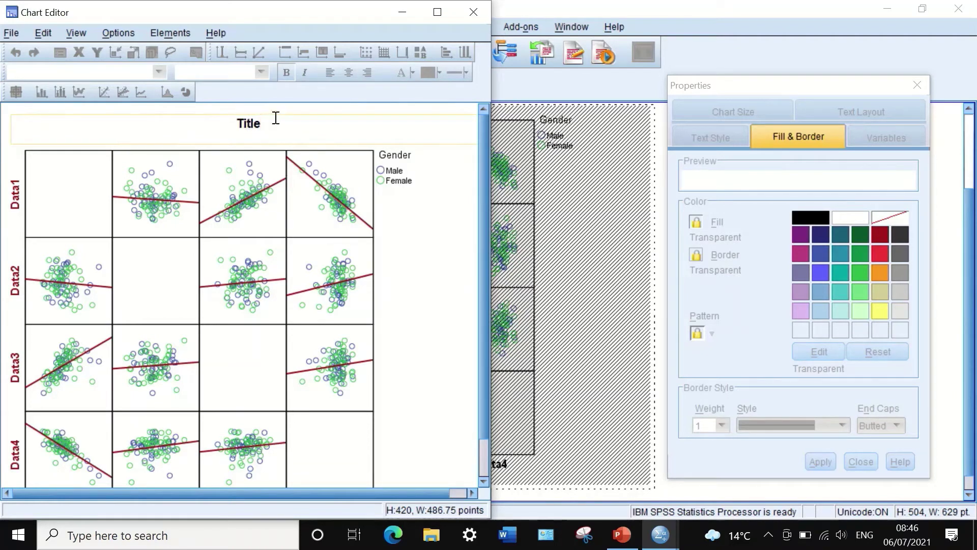
pyautogui.moveTo(275, 120); pyautogui.dragTo(232, 125)
pyautogui.press('Delete')
pyautogui.write('cORRELATION')
pyautogui.click(212, 125)
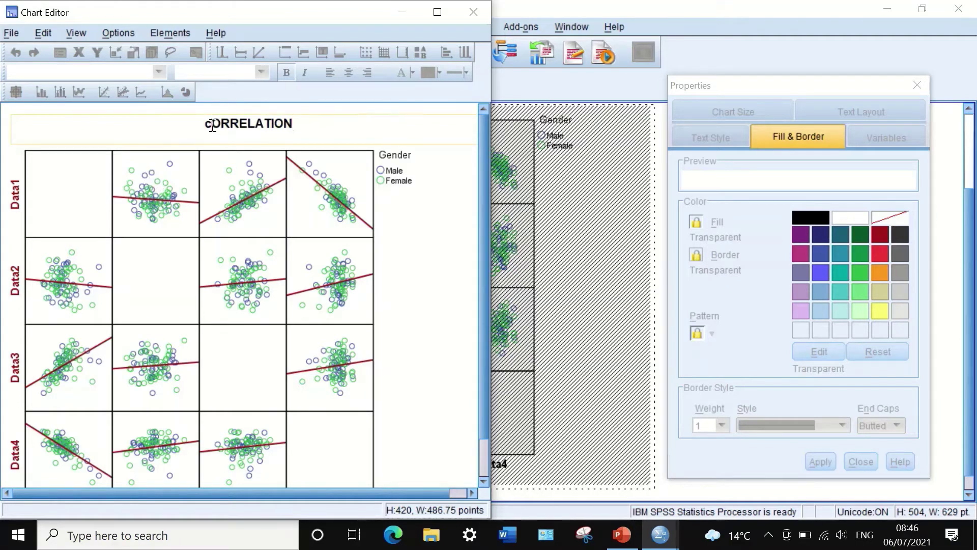
pyautogui.press('BackSpace')
pyautogui.write('C')
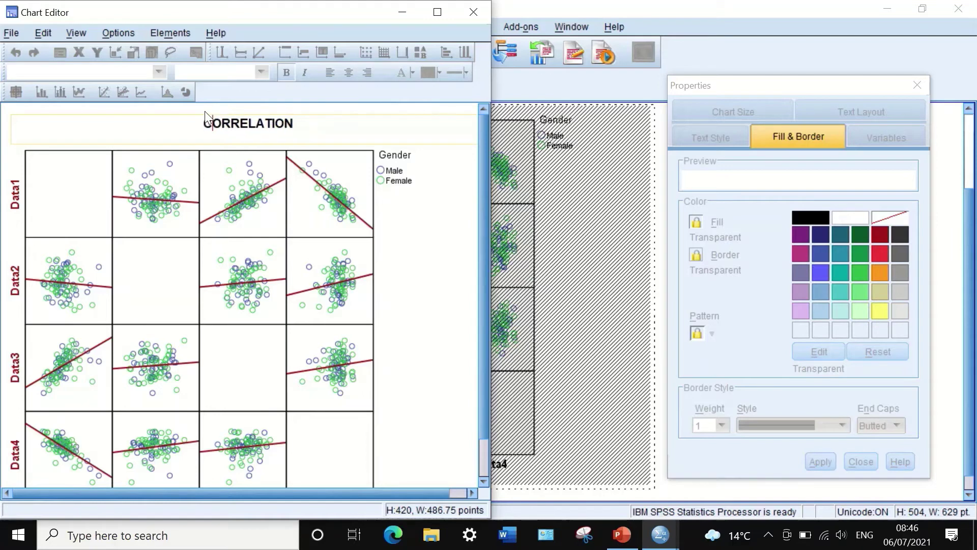
pyautogui.click(409, 244)
pyautogui.click(294, 183)
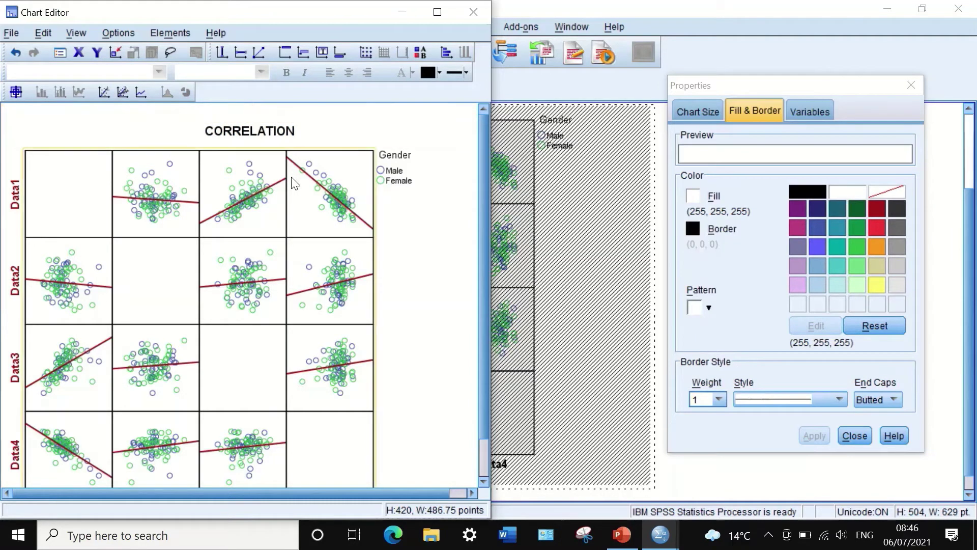
# Step: Add a footnote below the scatterplot matrix
pyautogui.rightClick(213, 187)
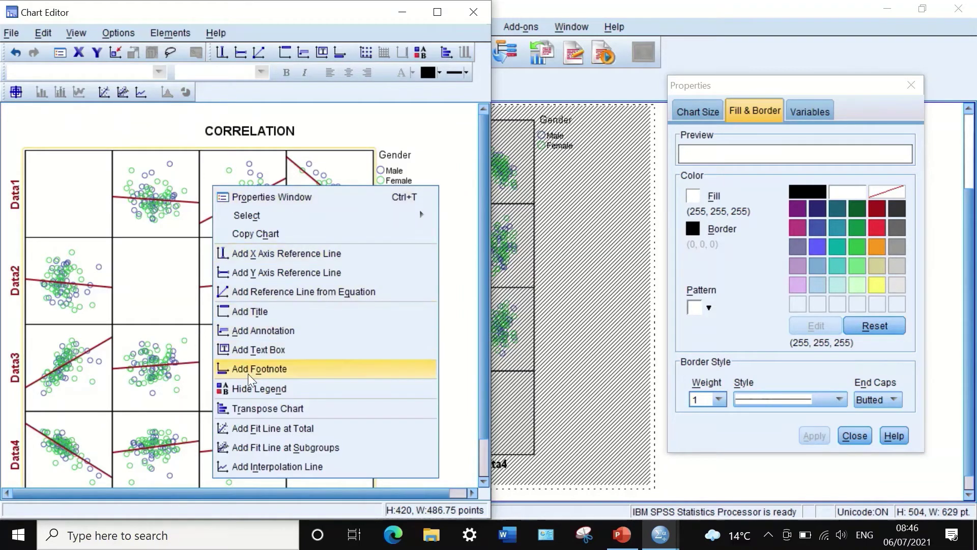
pyautogui.click(270, 373)
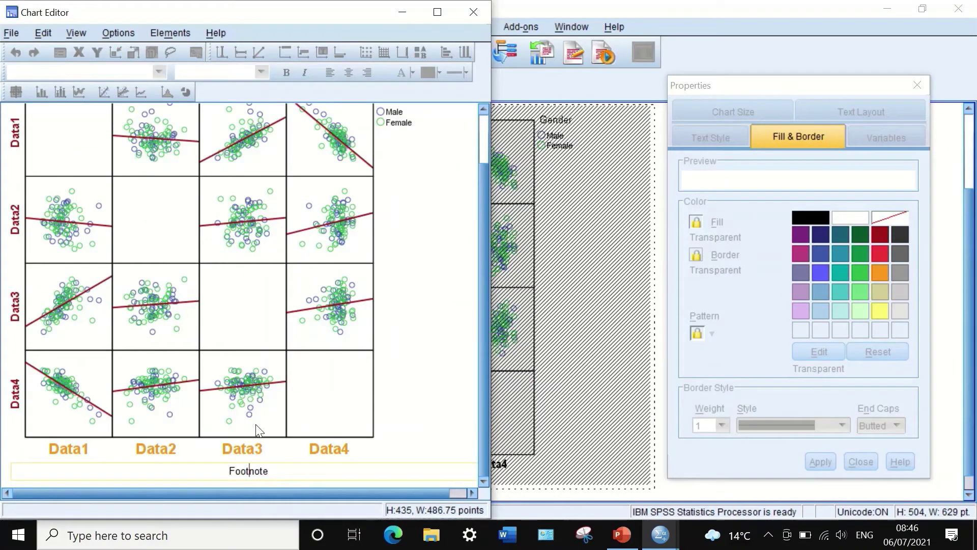
pyautogui.moveTo(274, 464); pyautogui.dragTo(206, 442)
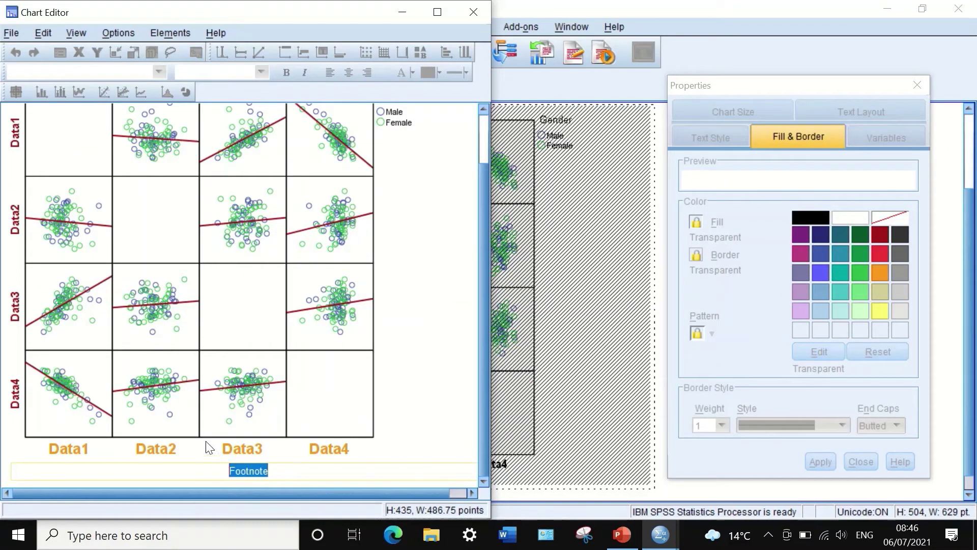
pyautogui.click(209, 446)
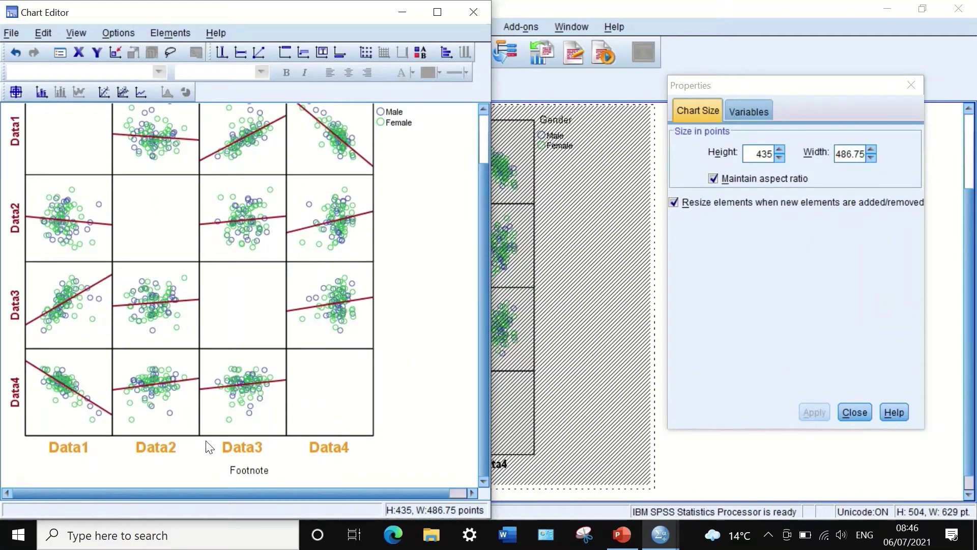
# Step: Delete the placeholder text of the footnote and select the empty footnote box
pyautogui.click(239, 473)
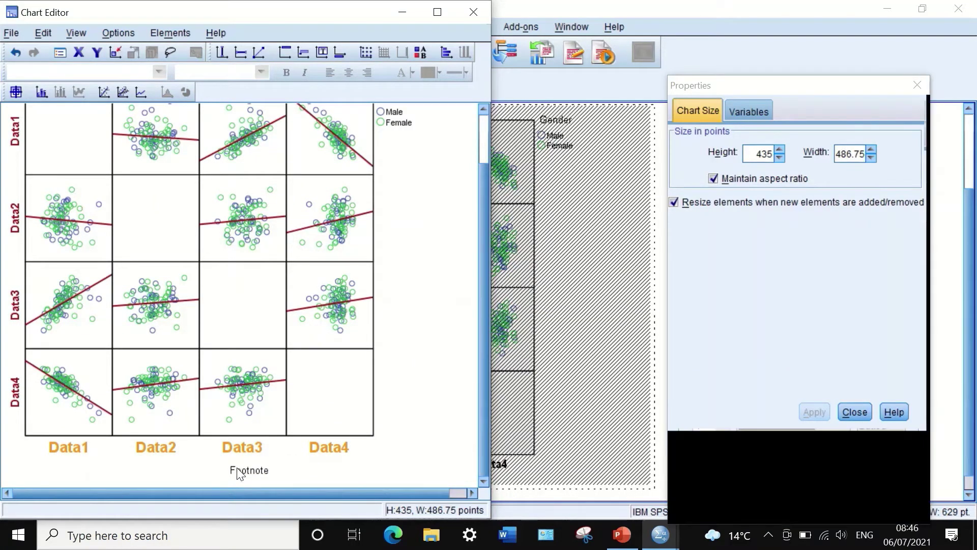
pyautogui.press('Escape')
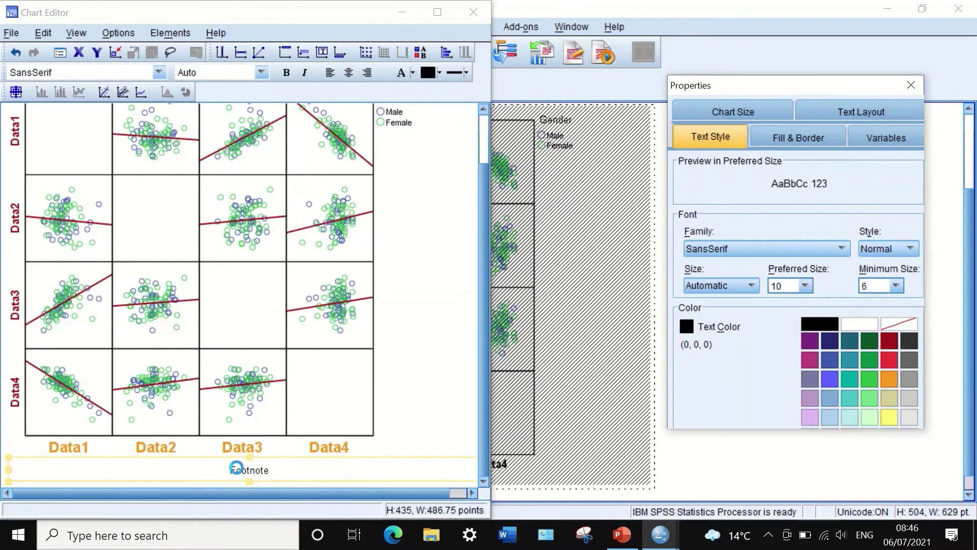
pyautogui.click(239, 471)
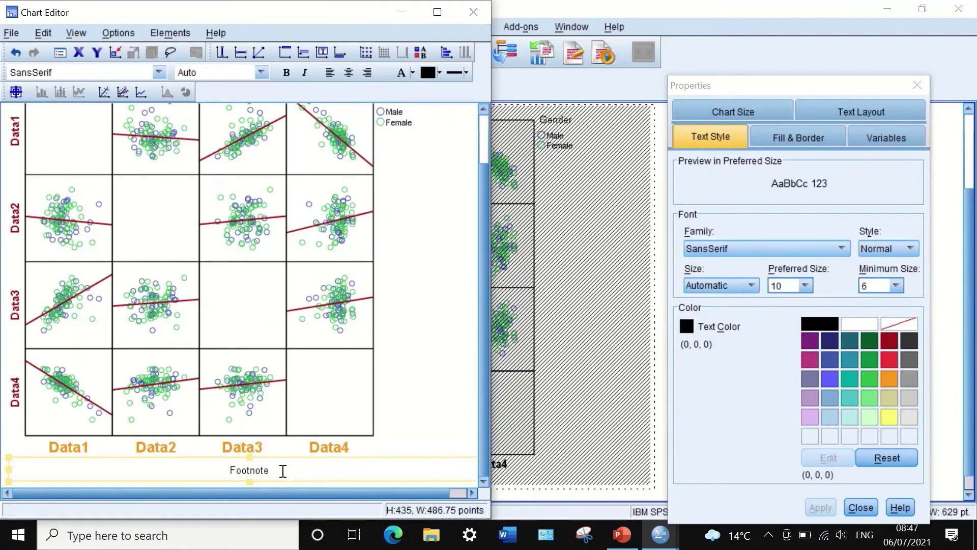
pyautogui.click(241, 466)
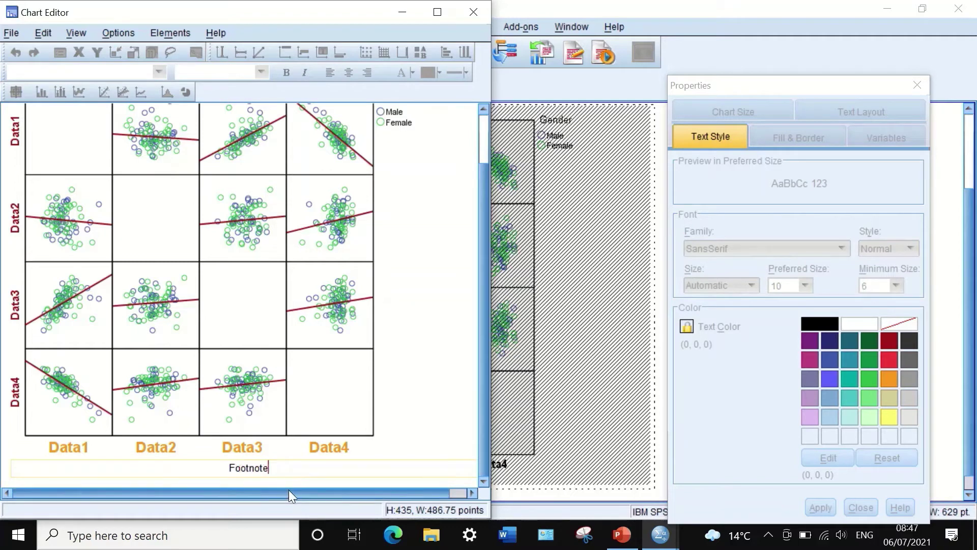
pyautogui.press('BackSpace')
pyautogui.press('BackSpace')
pyautogui.press('BackSpace')
pyautogui.press('BackSpace')
pyautogui.press('BackSpace')
pyautogui.press('BackSpace')
pyautogui.press('BackSpace')
pyautogui.press('BackSpace')
pyautogui.press('Return')
pyautogui.press('Escape')
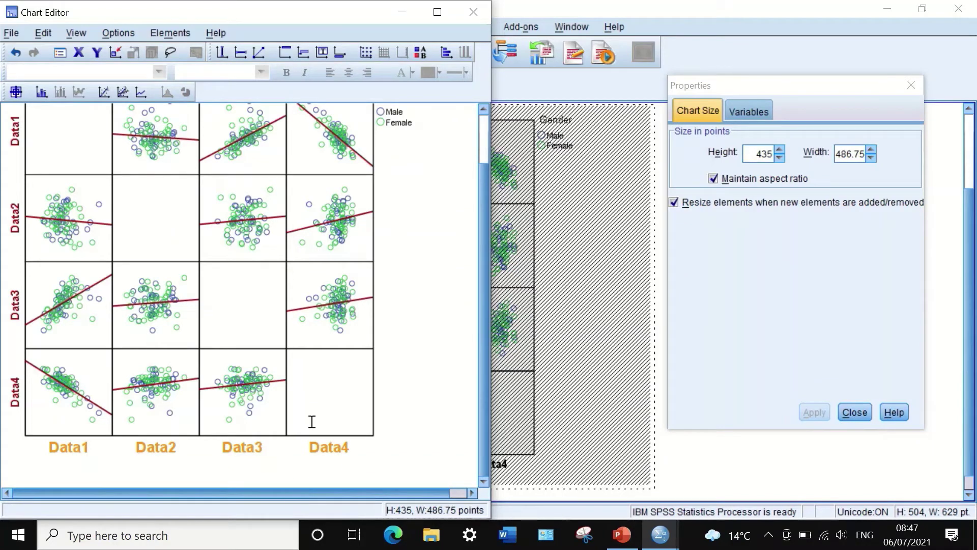
pyautogui.click(294, 468)
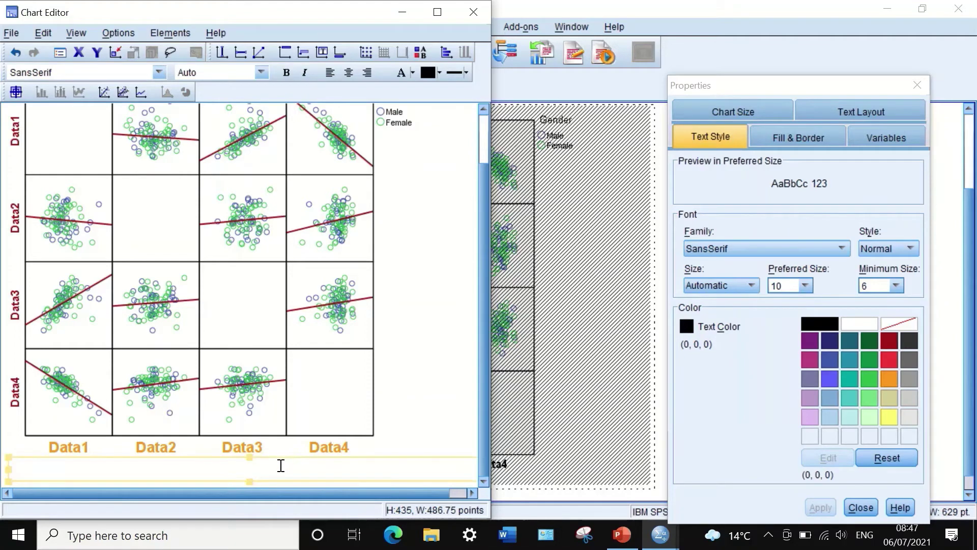
pyautogui.click(280, 465)
# Step: Maximise the Chart Editor and add another footnote to the matrix reading FIGURE1
pyautogui.click(437, 12)
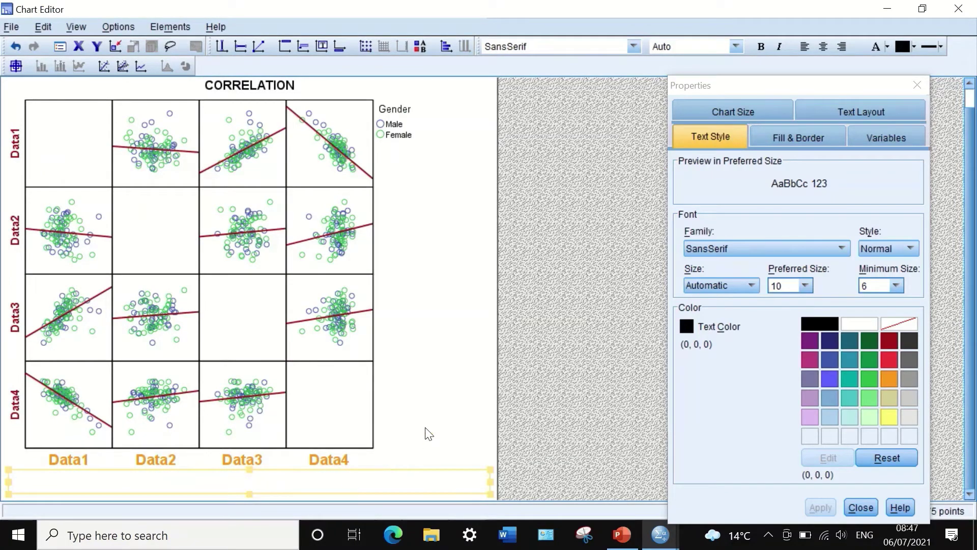
pyautogui.click(325, 319)
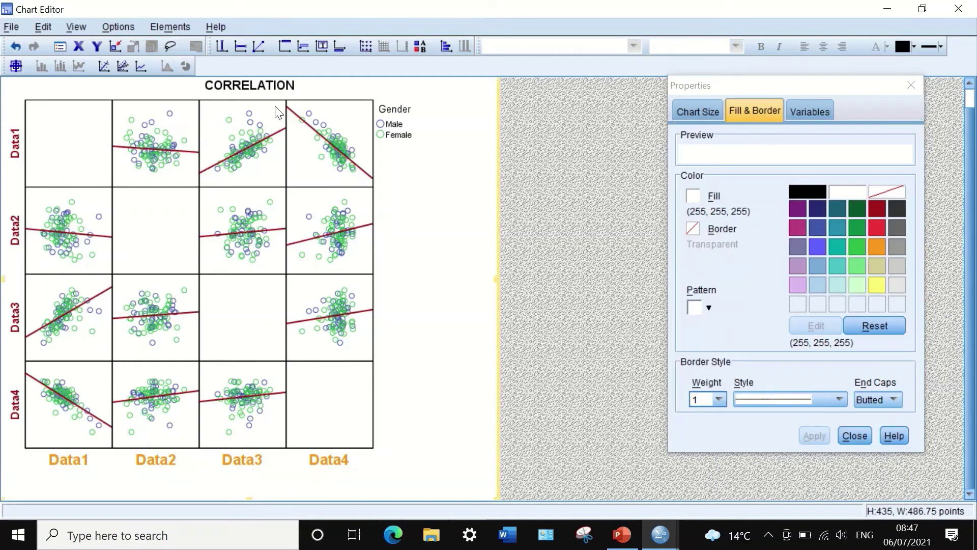
pyautogui.click(258, 121)
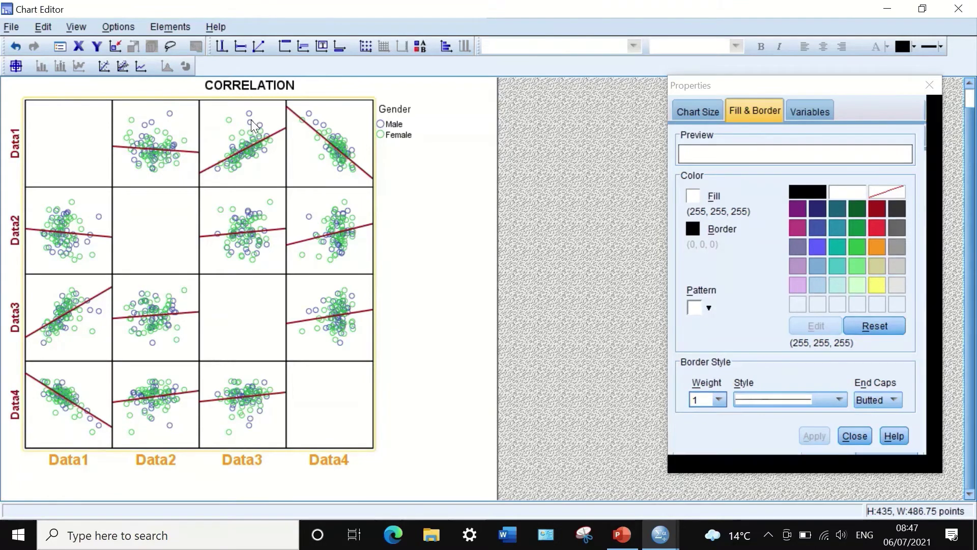
pyautogui.rightClick(251, 121)
pyautogui.click(261, 137)
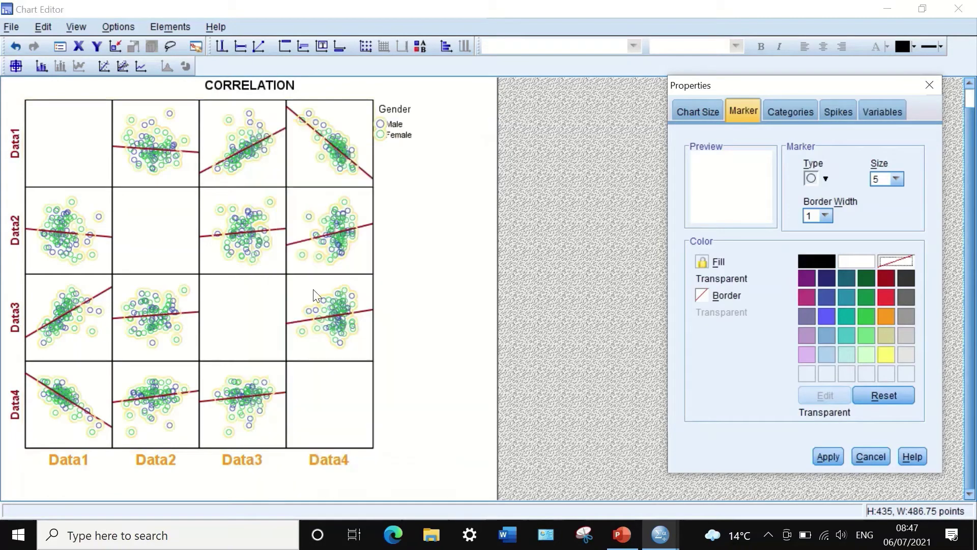
pyautogui.rightClick(266, 213)
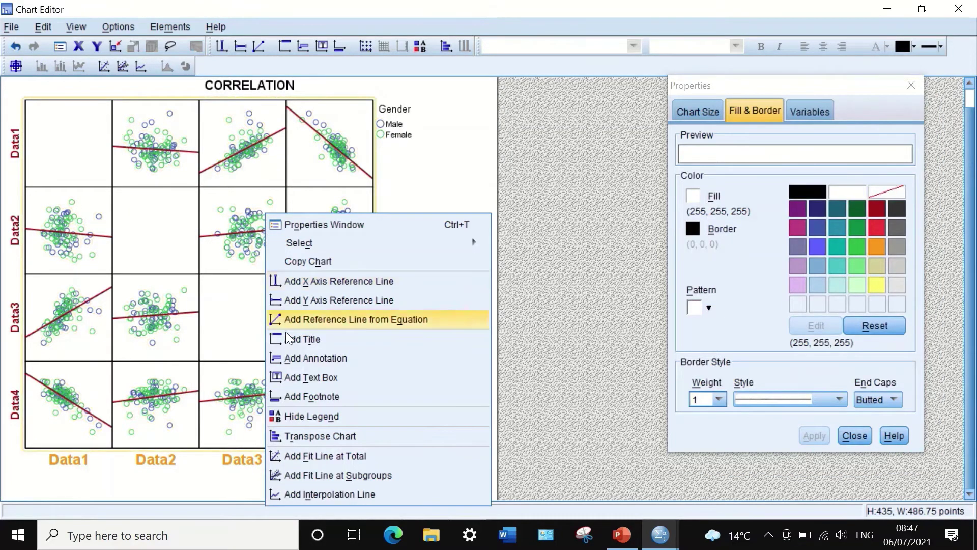
pyautogui.click(298, 396)
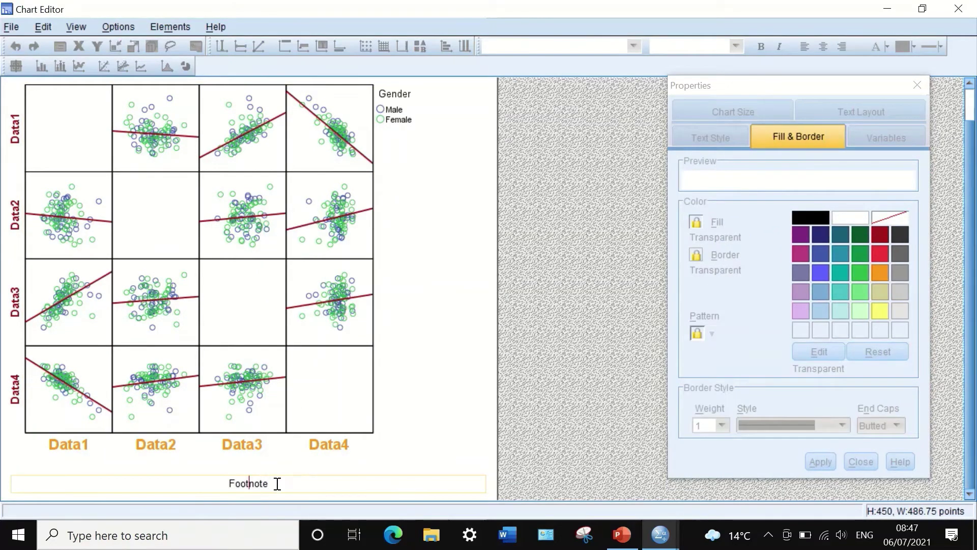
pyautogui.moveTo(278, 482); pyautogui.dragTo(230, 478)
pyautogui.write('FIGURE1')
pyautogui.click(444, 392)
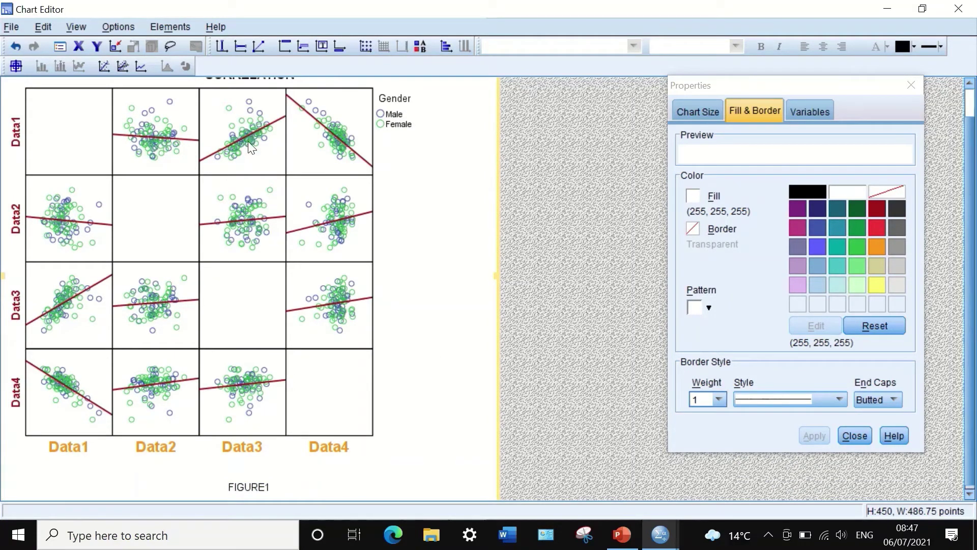
# Step: Select all the data markers in the scatterplot matrix
pyautogui.click(248, 142)
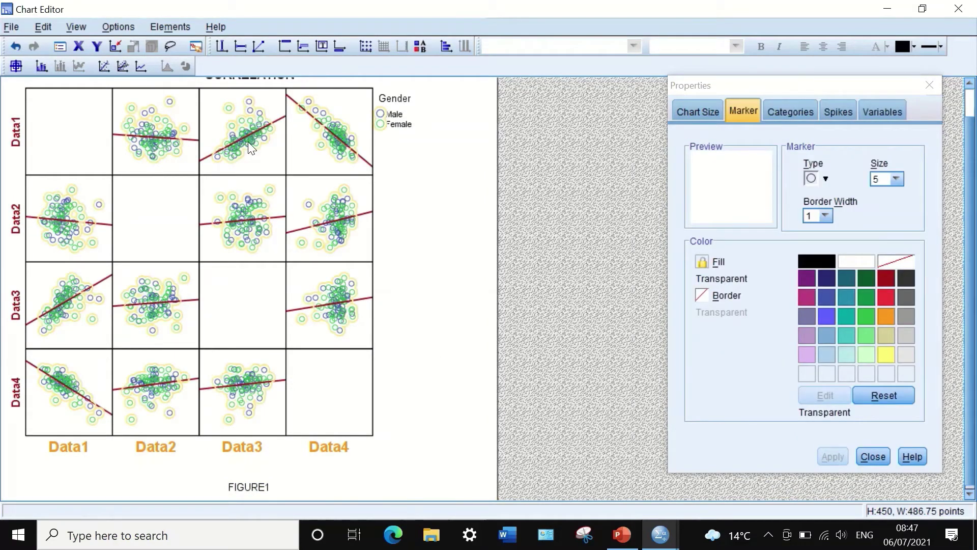
# Step: Add an X axis reference line to the scatterplot matrix and select the whole chart frame
pyautogui.rightClick(250, 323)
pyautogui.click(305, 270)
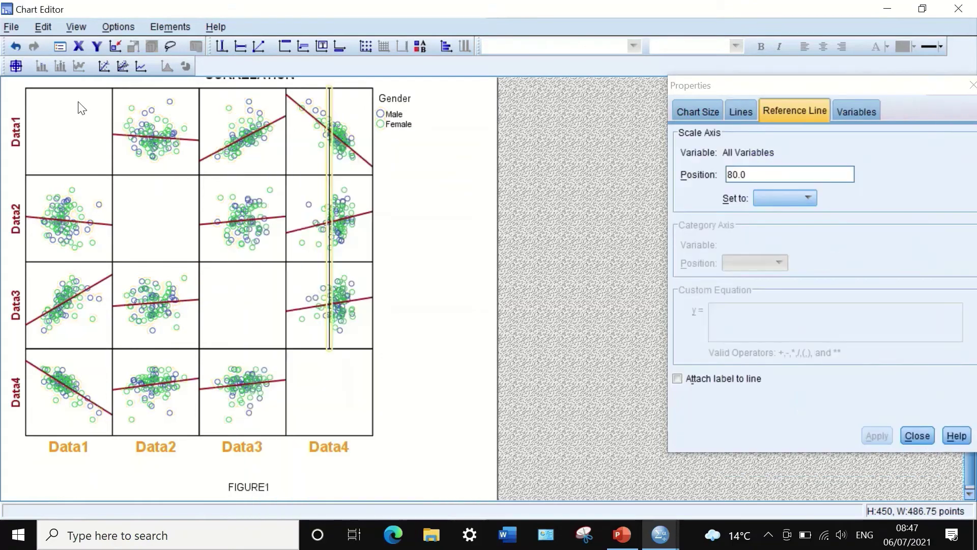
pyautogui.click(81, 107)
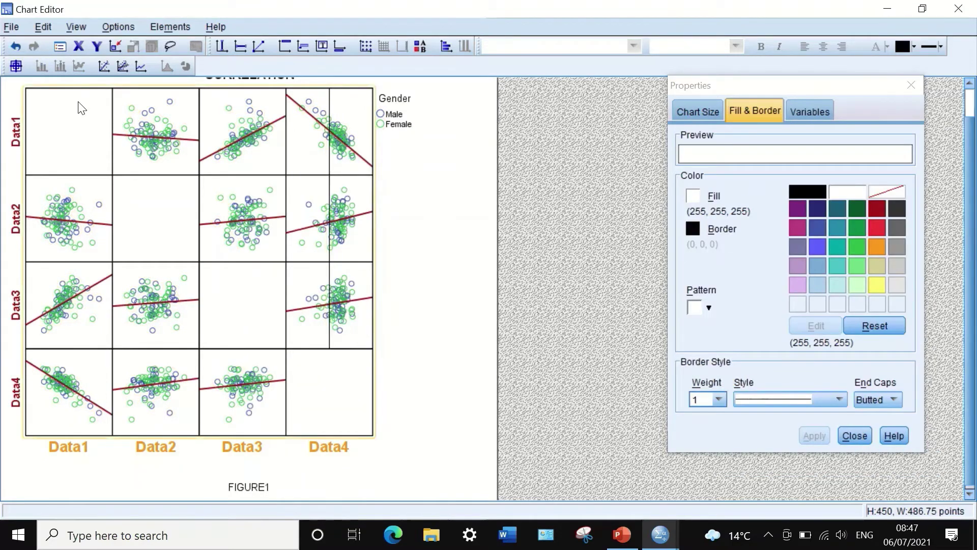
# Step: Transpose the scatterplot matrix and transpose it back to its original variable order
pyautogui.rightClick(79, 103)
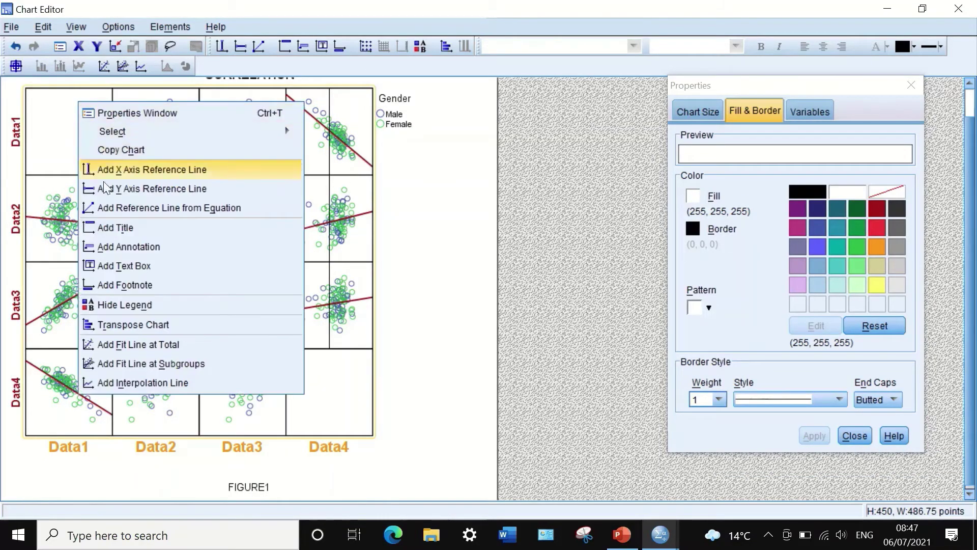
pyautogui.click(135, 329)
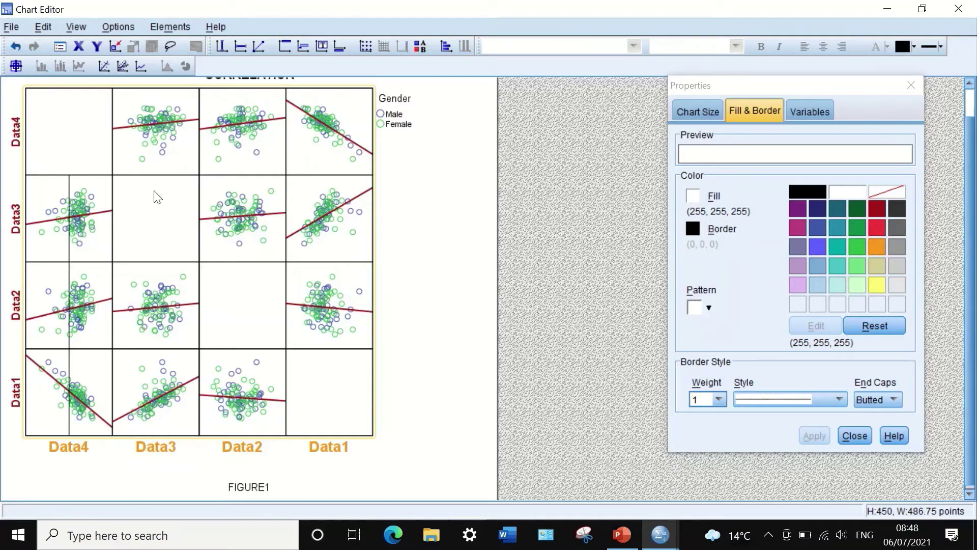
pyautogui.rightClick(169, 155)
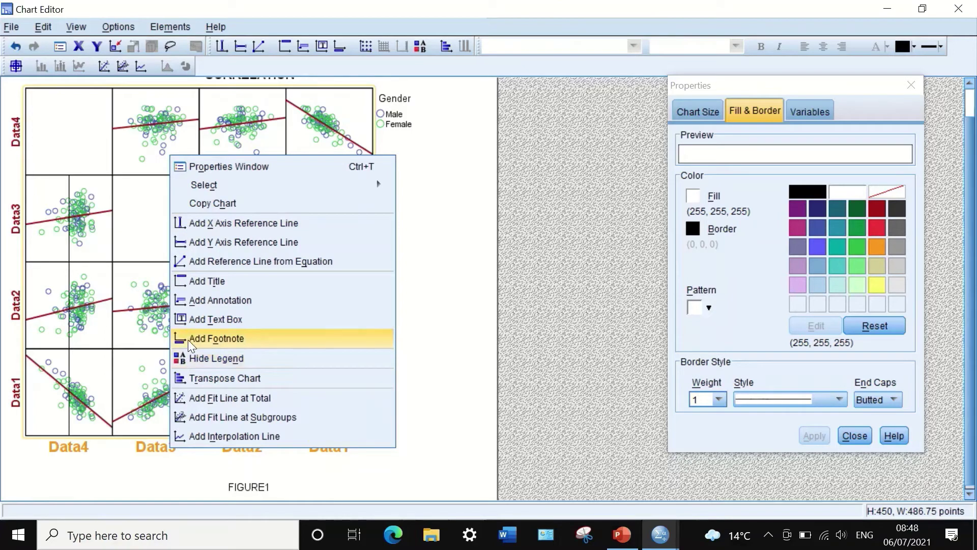
pyautogui.click(235, 379)
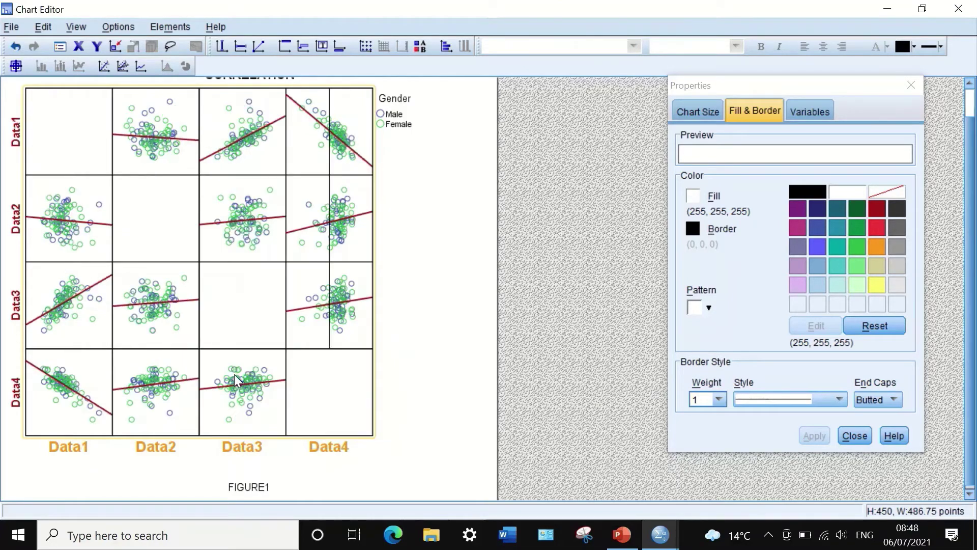
# Step: Hide the chart's Gender legend and show it again
pyautogui.rightClick(189, 227)
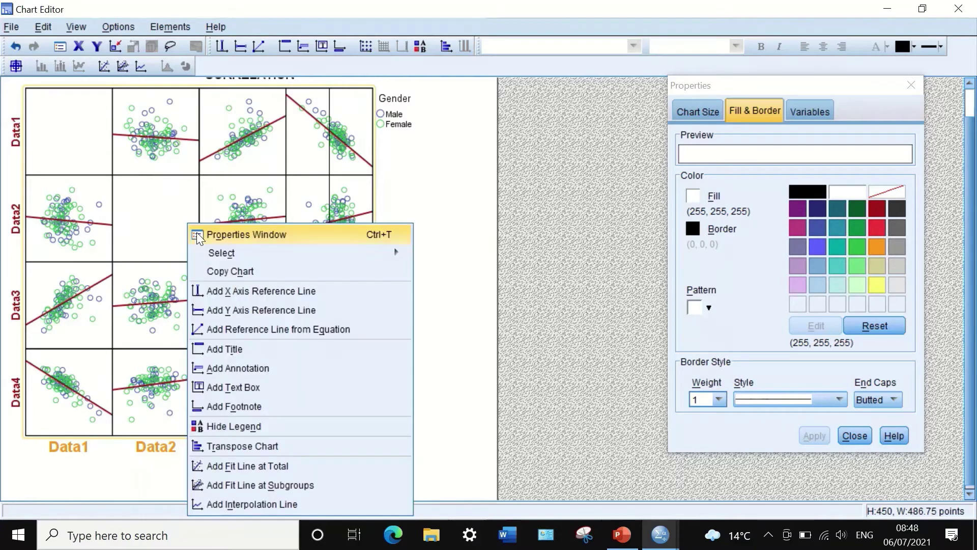
pyautogui.click(231, 425)
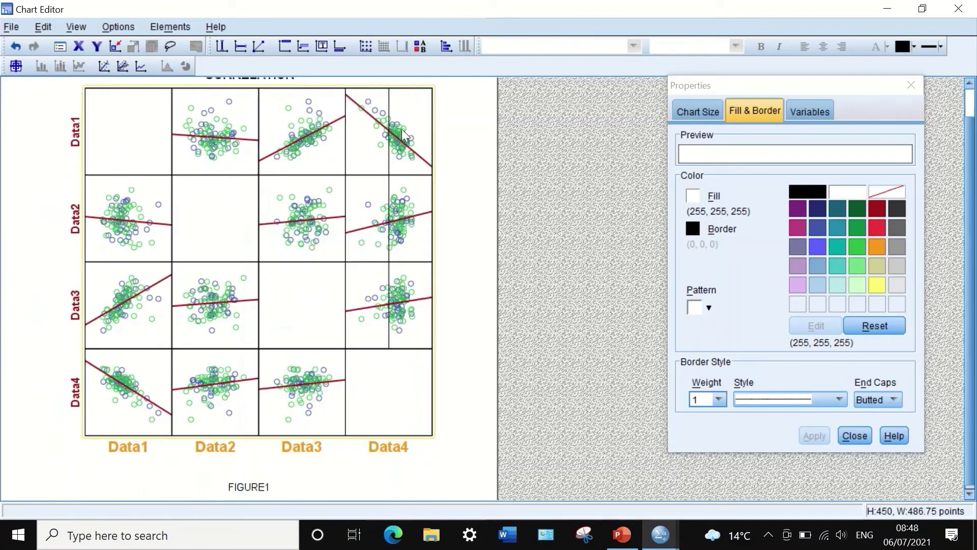
pyautogui.rightClick(258, 248)
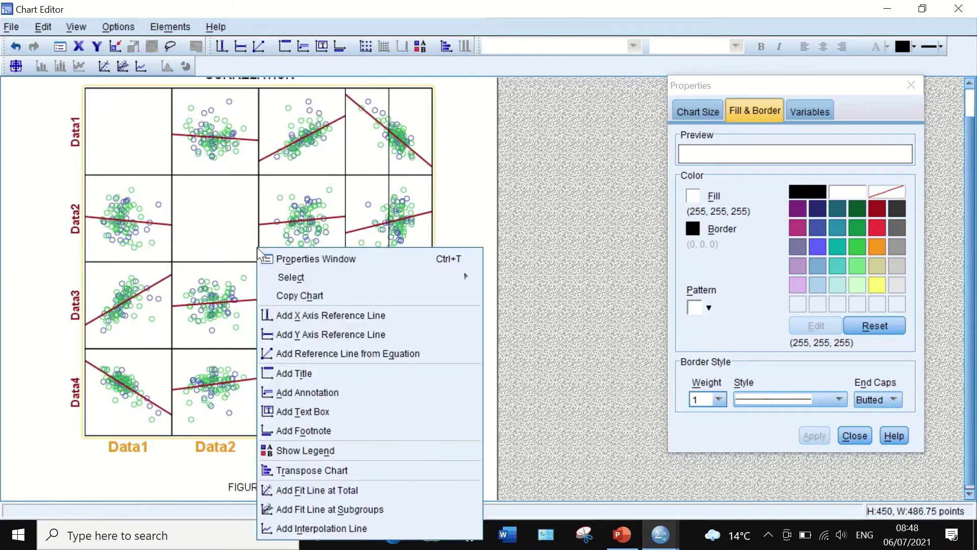
pyautogui.click(278, 451)
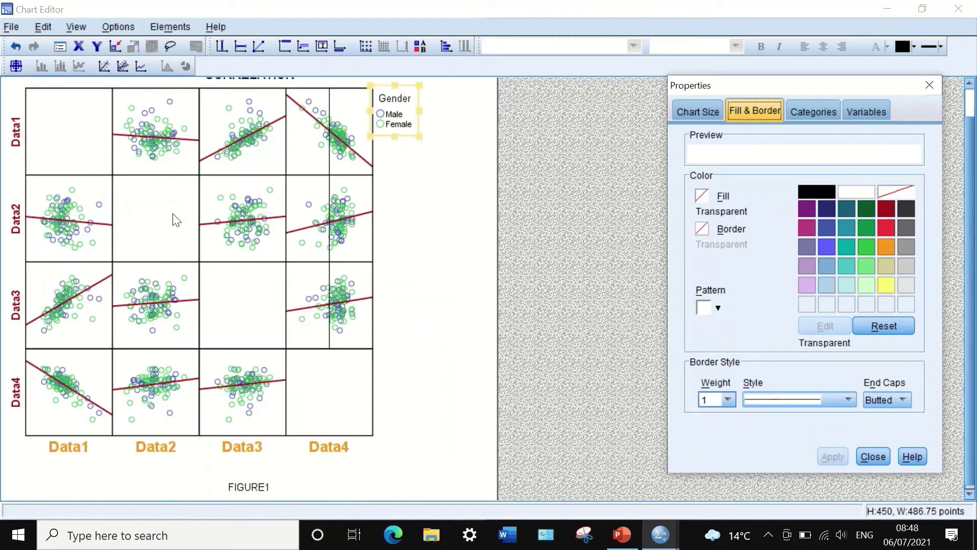
pyautogui.rightClick(173, 219)
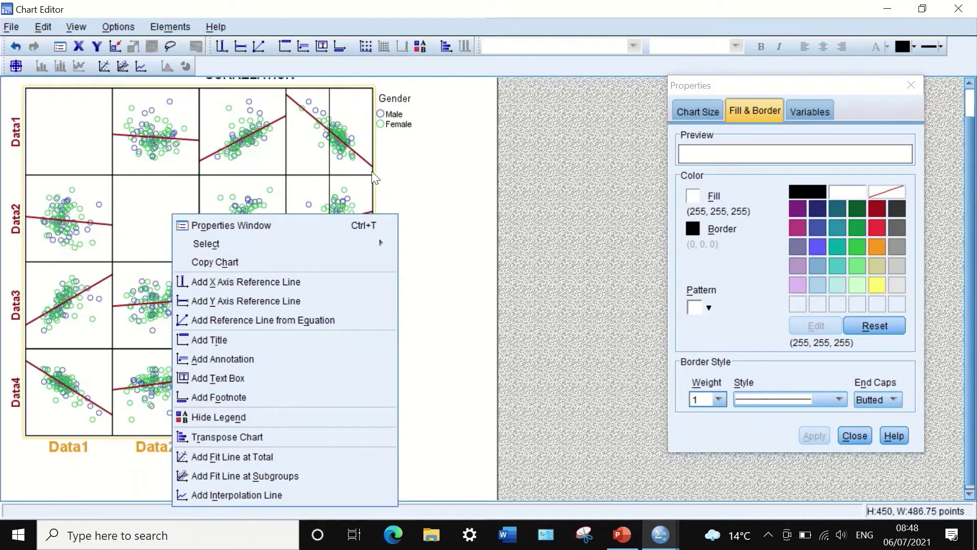
pyautogui.click(422, 163)
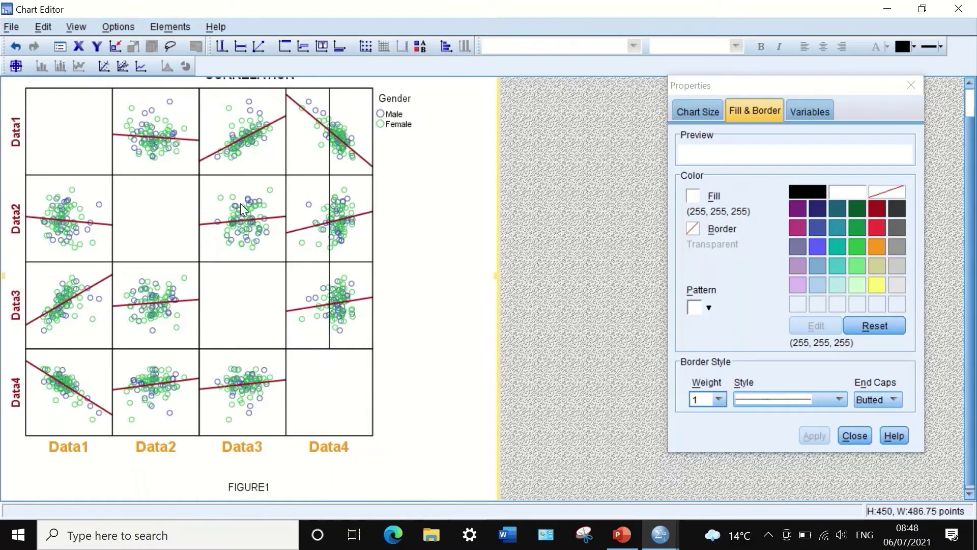
# Step: Close the Chart Editor and return to the matrix chart in the output viewer
pyautogui.scroll(2, 365, 211)
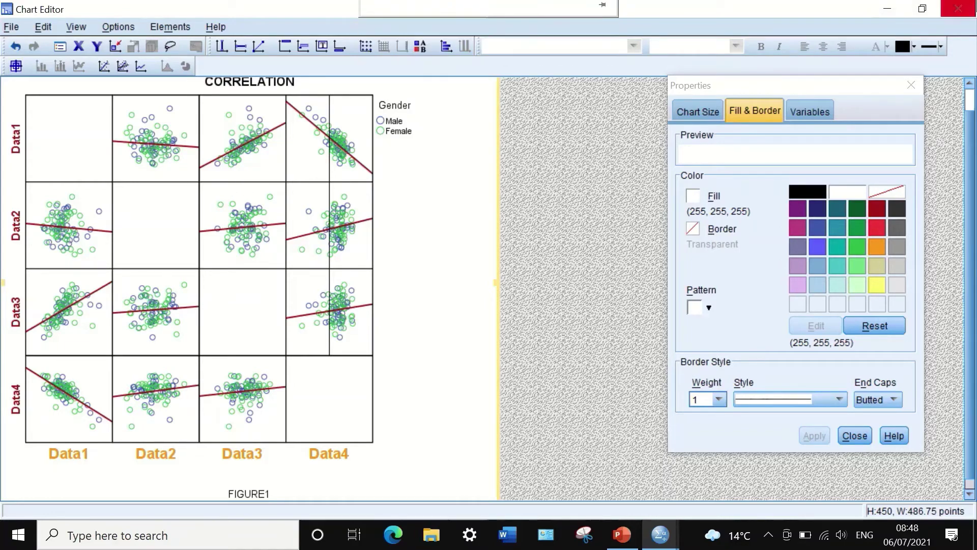
pyautogui.click(958, 8)
pyautogui.scroll(-3, 401, 278)
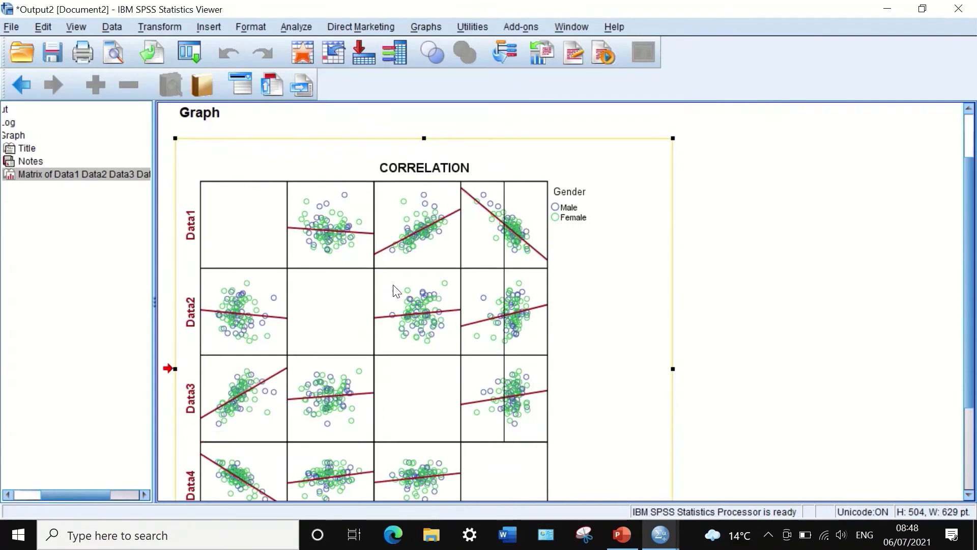
pyautogui.scroll(-2, 361, 283)
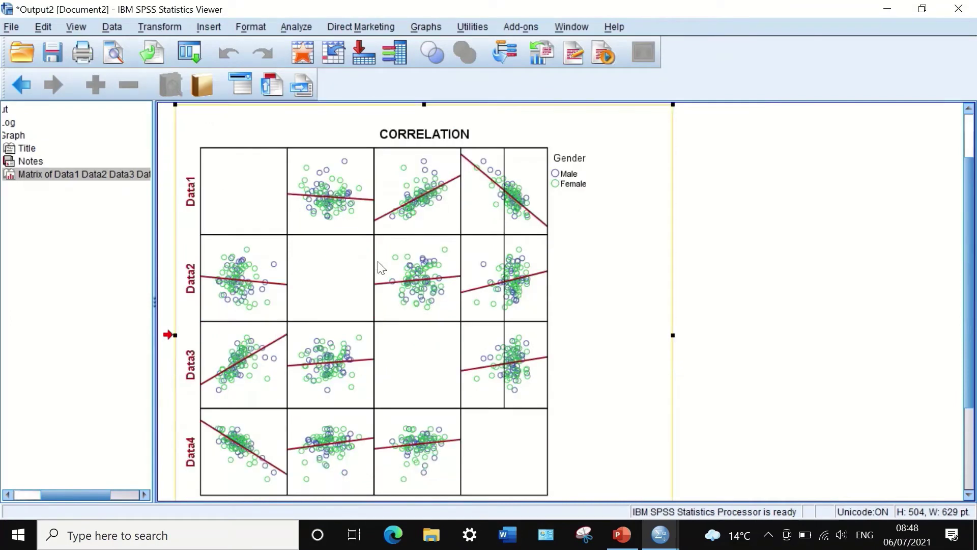
# Step: Start exporting the selected matrix chart with Portable Document Format (*.pdf) as the document type
pyautogui.rightClick(371, 264)
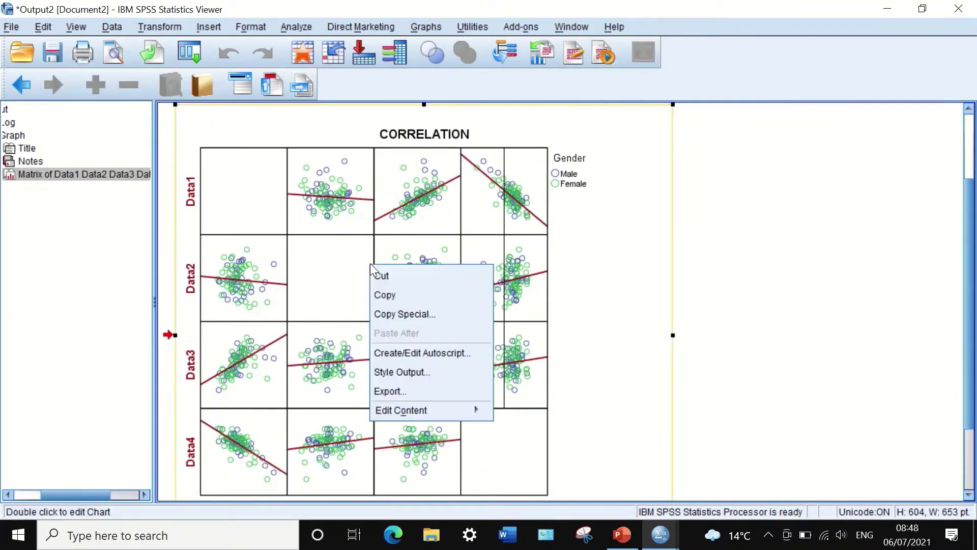
pyautogui.click(386, 391)
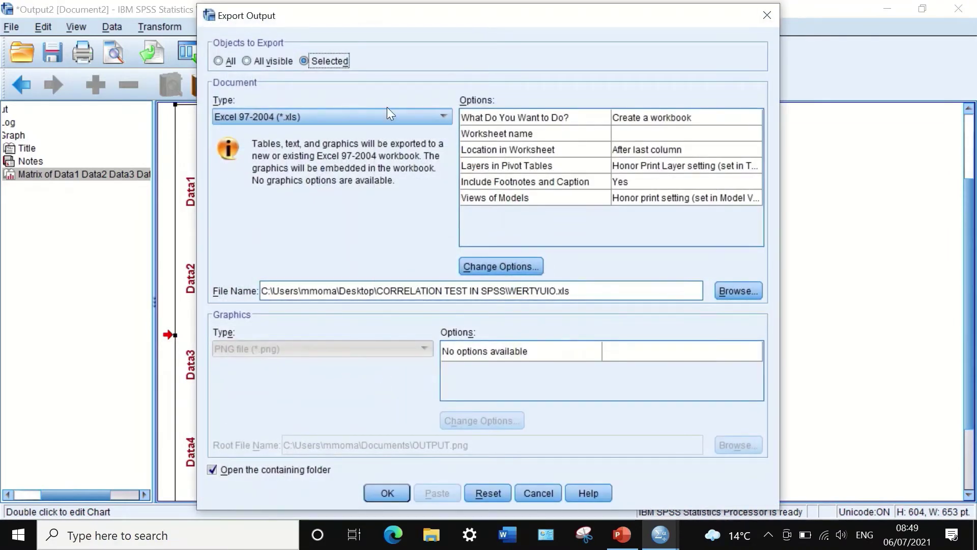
pyautogui.click(383, 115)
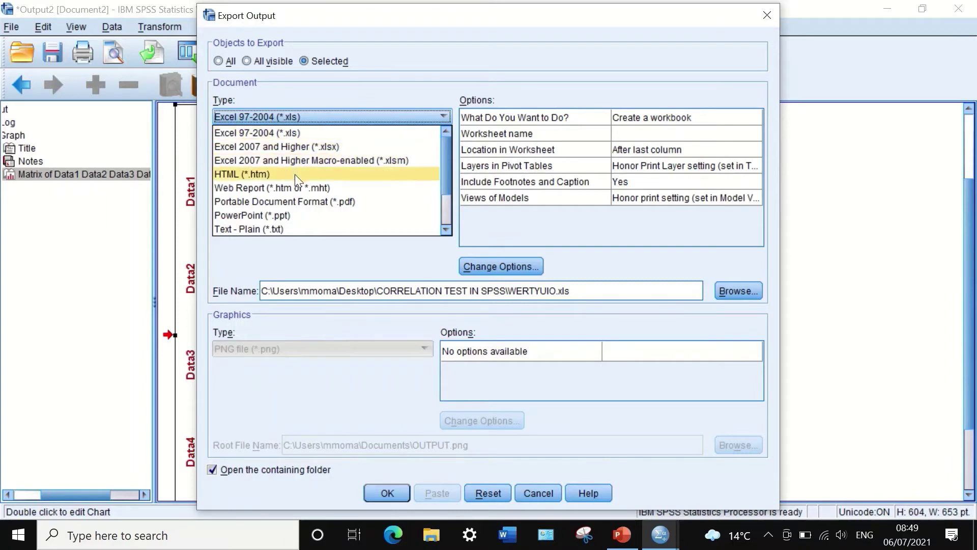
pyautogui.scroll(-1, 313, 202)
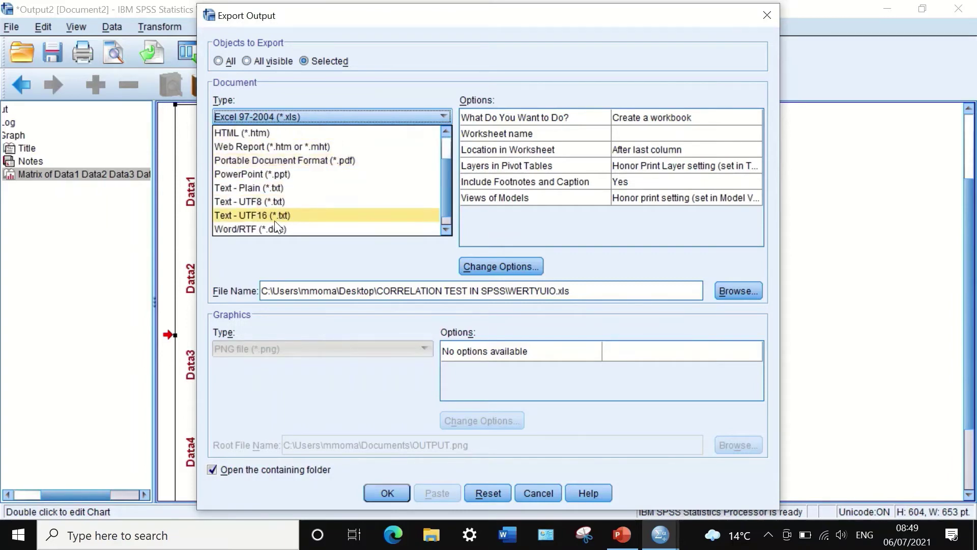
pyautogui.scroll(-1, 274, 221)
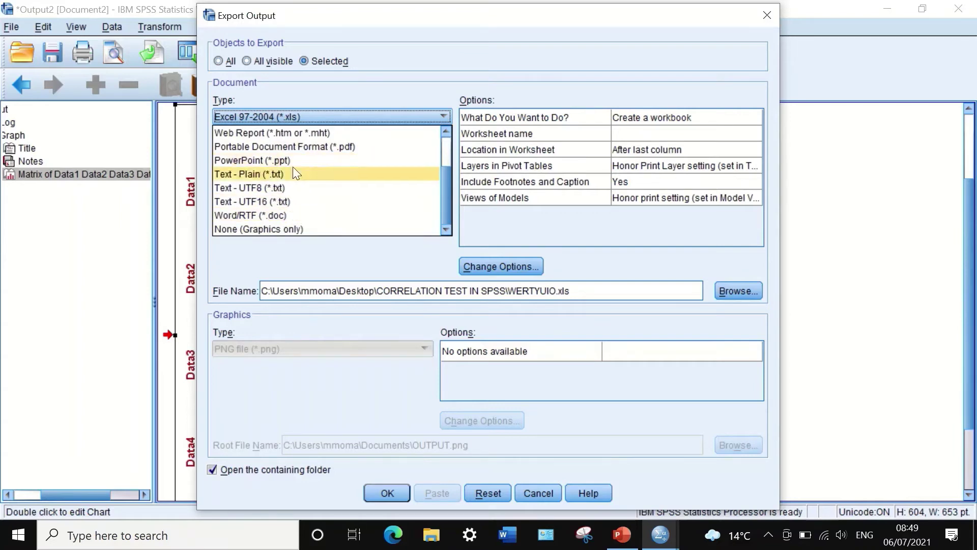
pyautogui.click(312, 146)
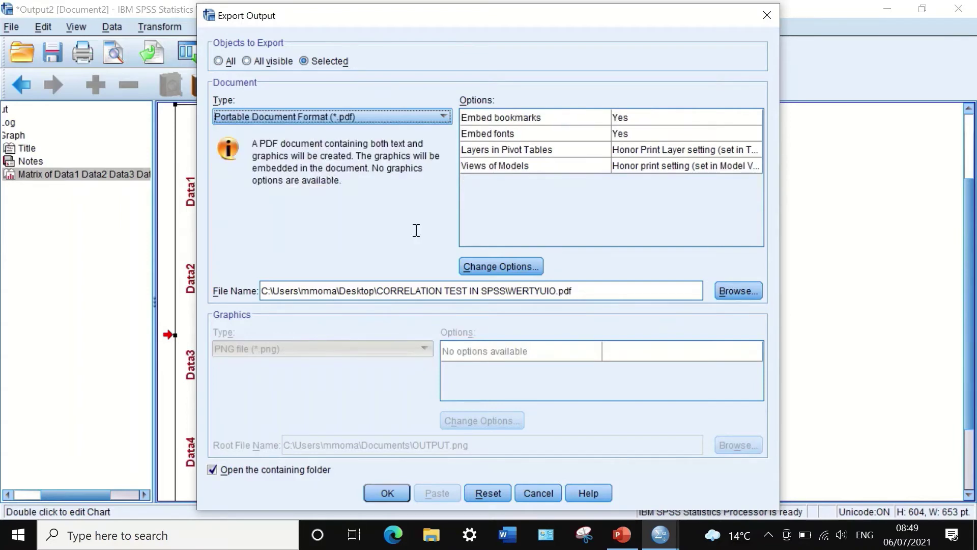
# Step: Name the export file MATRIX in the desktop folder CORRELATION TEST IN SPSS and run the export
pyautogui.click(731, 291)
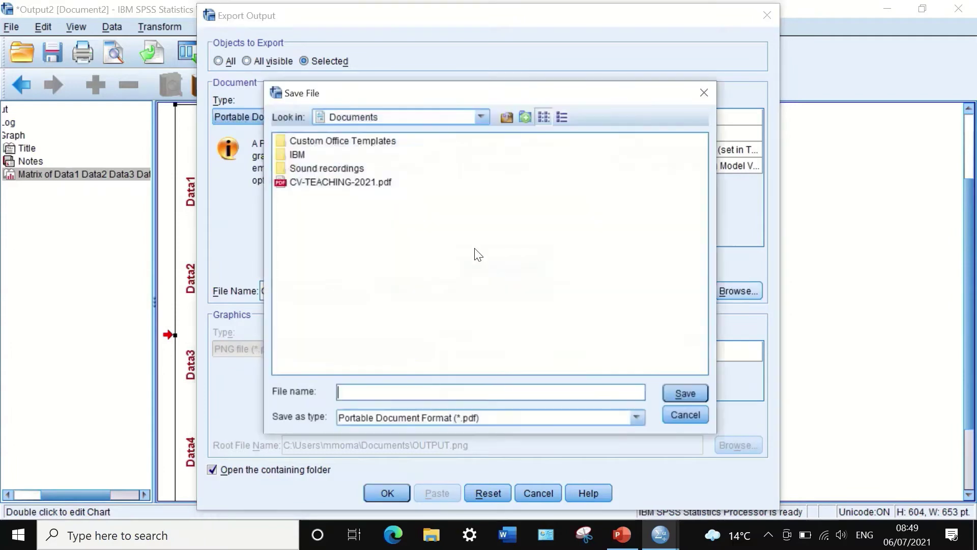
pyautogui.click(371, 116)
pyautogui.scroll(3, 368, 134)
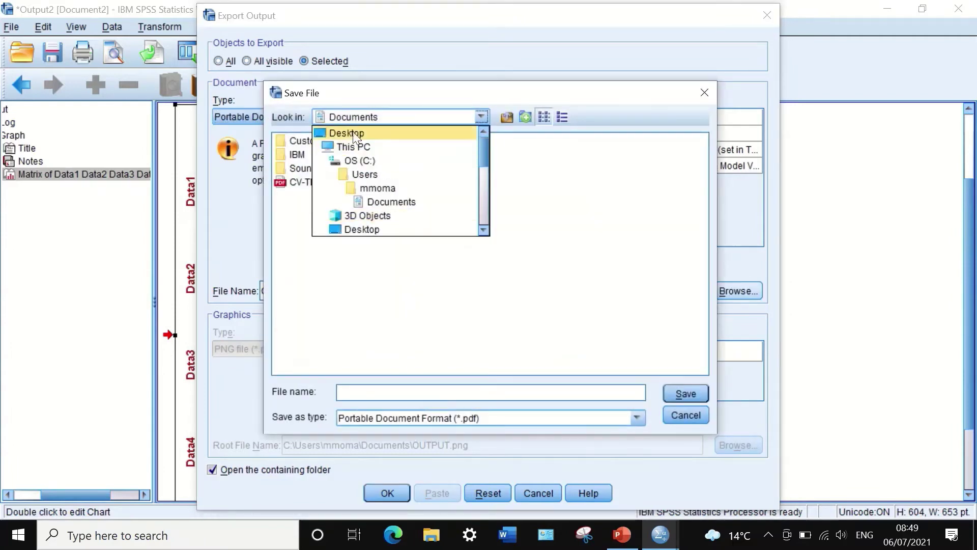
pyautogui.click(356, 132)
pyautogui.doubleClick(324, 194)
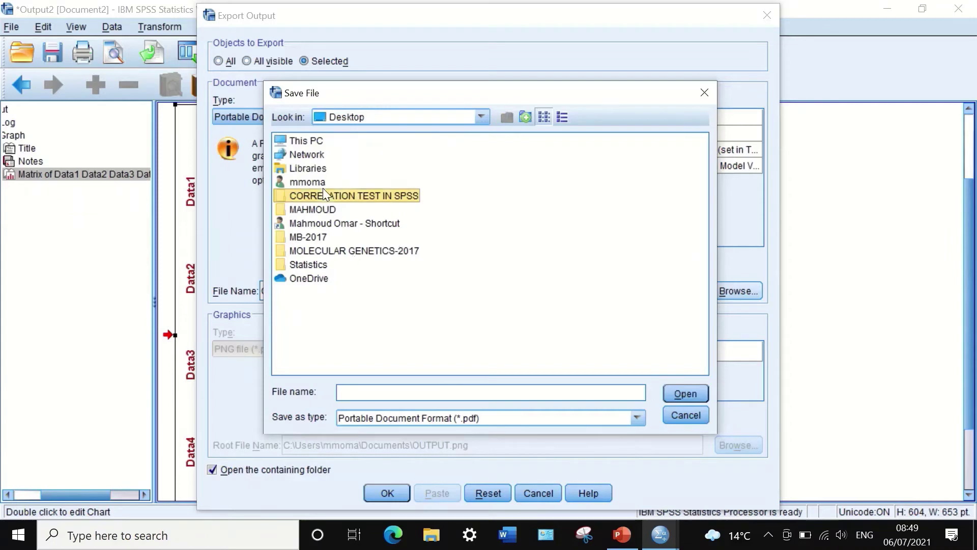
pyautogui.click(367, 387)
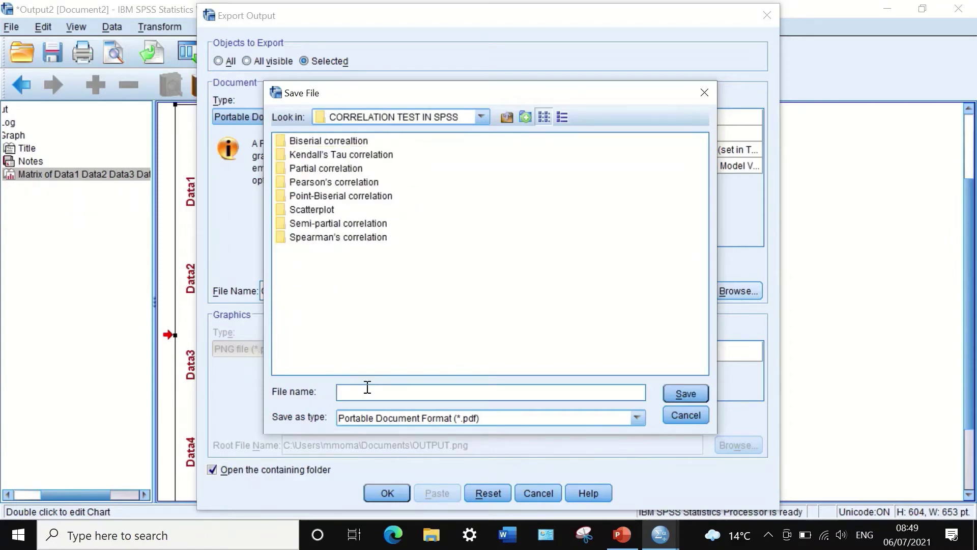
pyautogui.write('MATRIX')
pyautogui.click(694, 387)
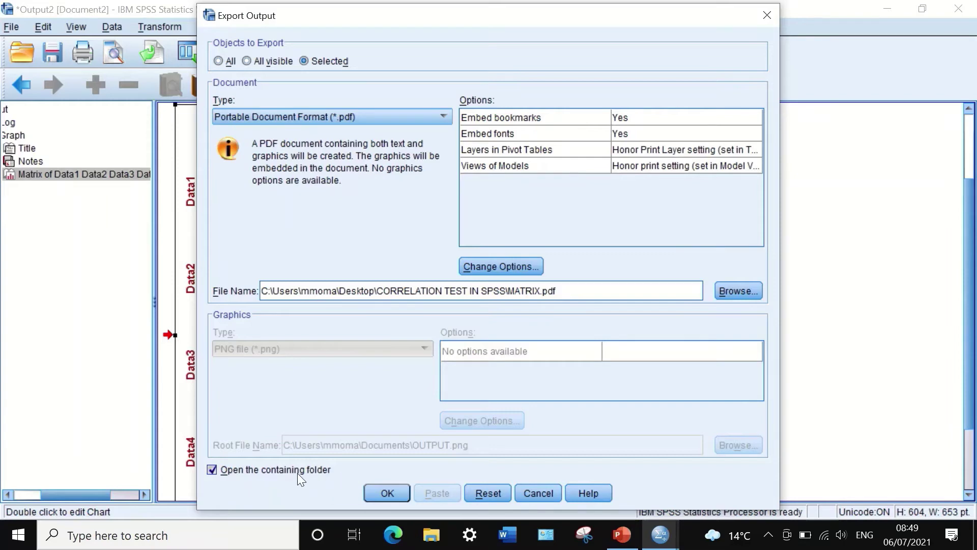
pyautogui.click(385, 493)
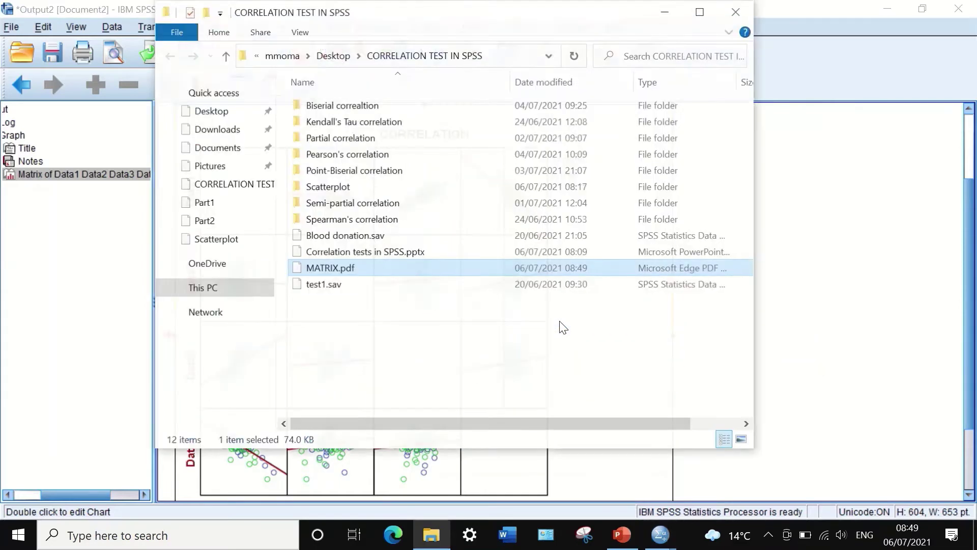
# Step: Open the exported MATRIX.pdf, look over the chart on its page, and close the file
pyautogui.doubleClick(347, 268)
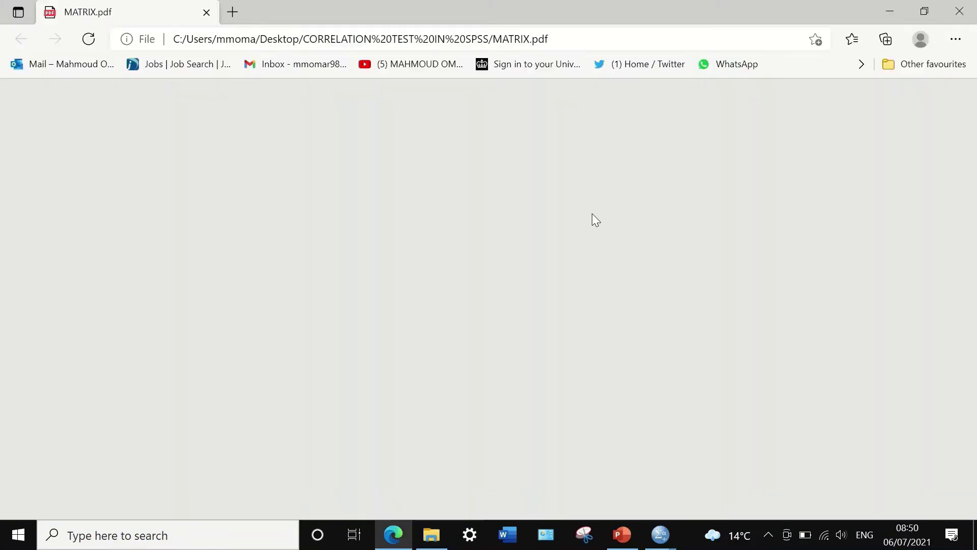
pyautogui.scroll(-7, 593, 220)
pyautogui.scroll(3, 532, 225)
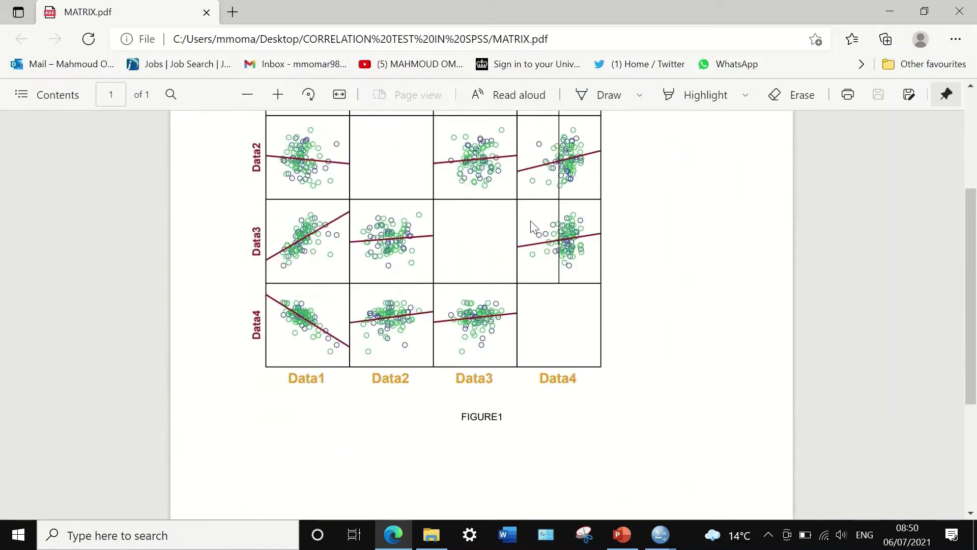
pyautogui.click(962, 10)
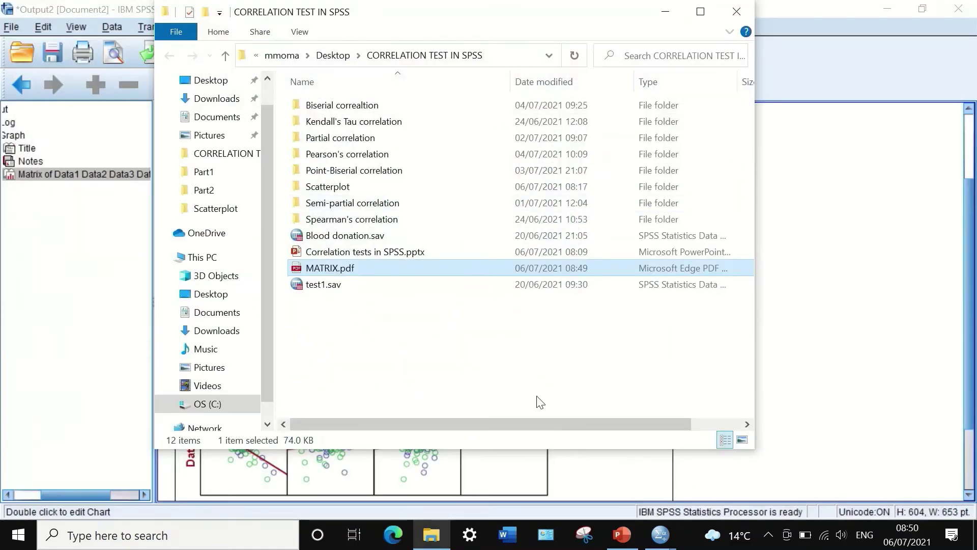
# Step: Switch back to the SPSS output window with the matrix chart and deselect the chart
pyautogui.click(622, 534)
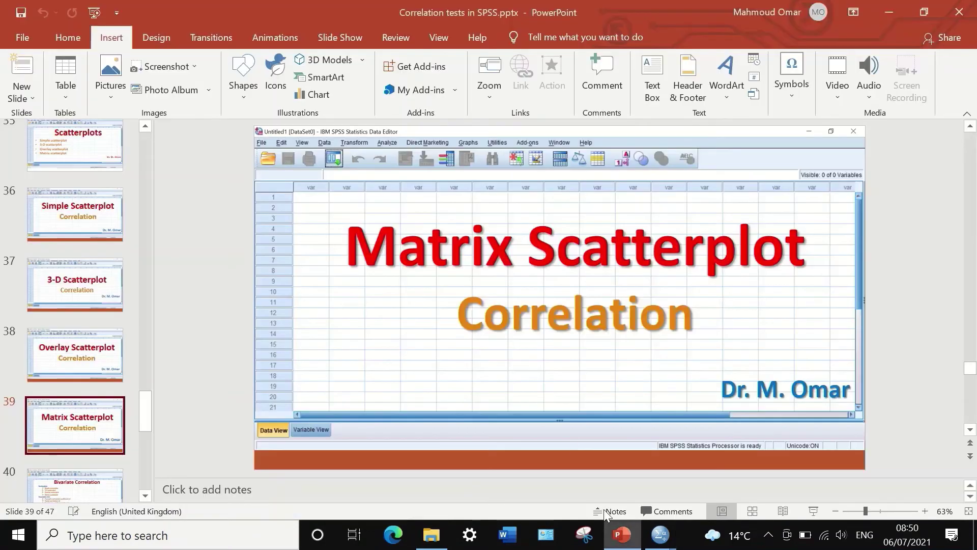
pyautogui.moveTo(660, 534)
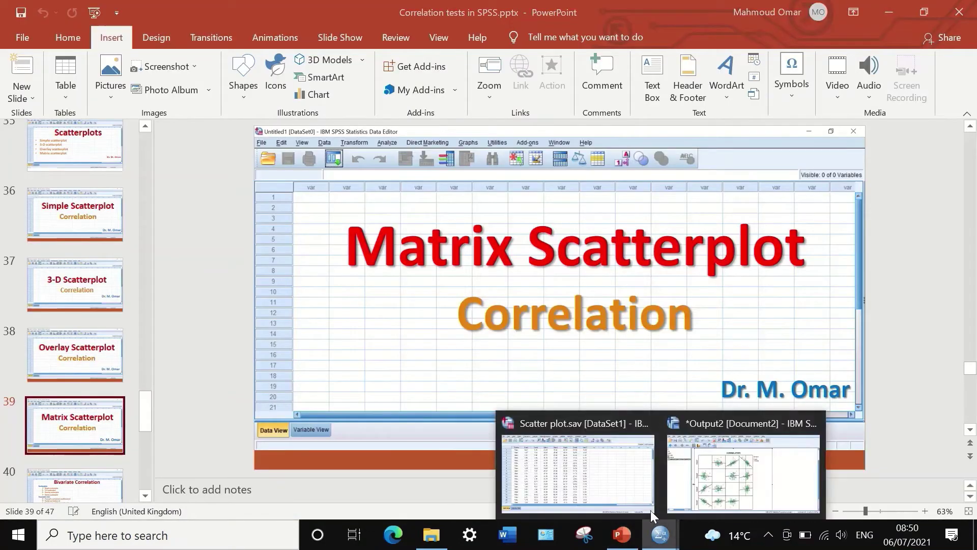
pyautogui.click(694, 481)
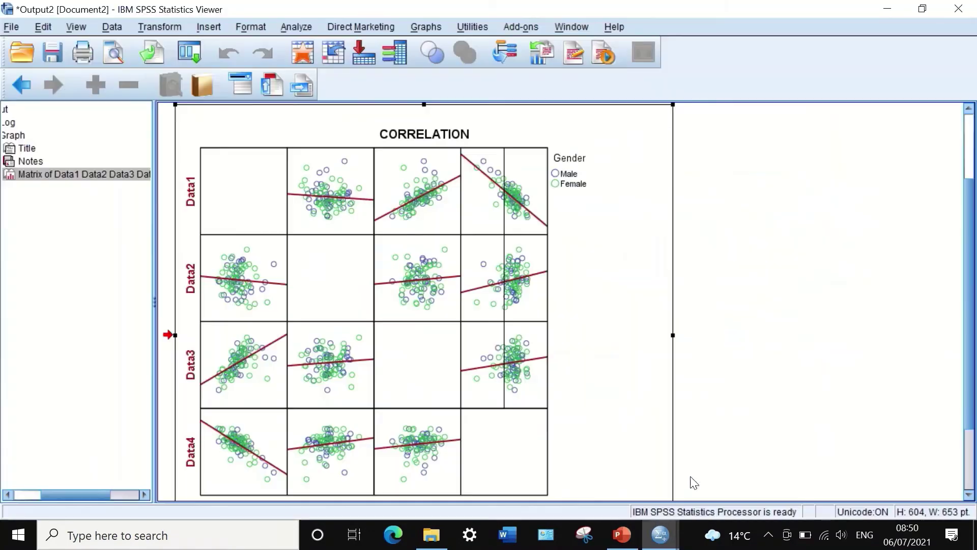
pyautogui.rightClick(328, 170)
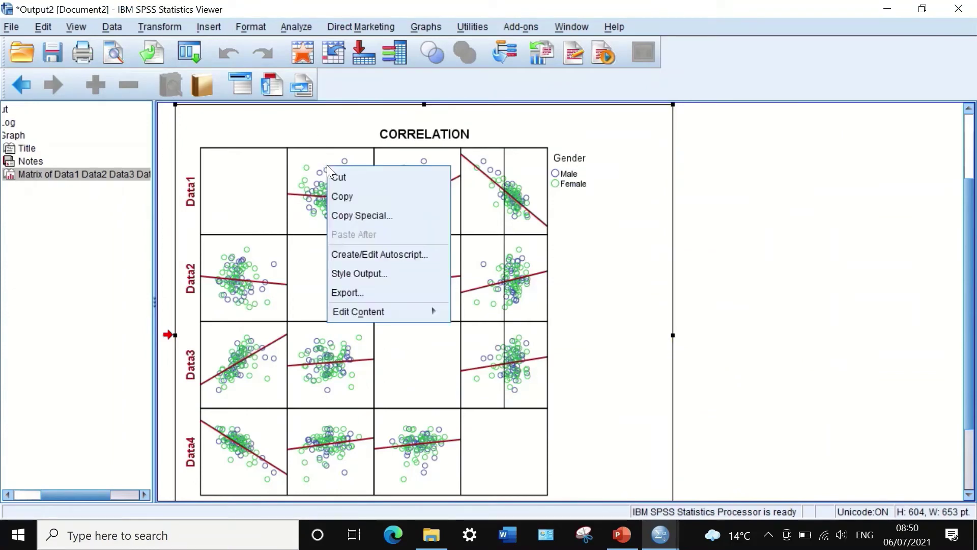
pyautogui.click(897, 267)
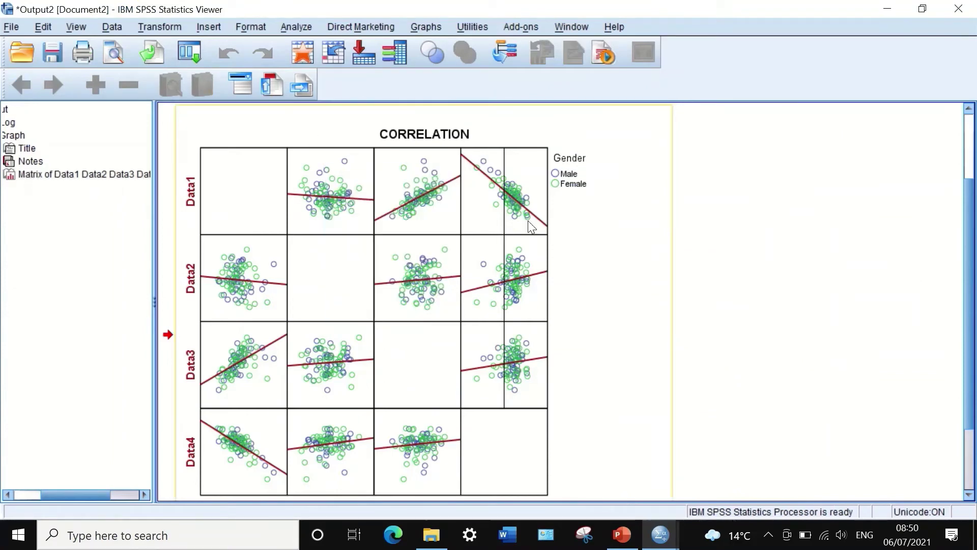
# Step: Copy the CORRELATION matrix chart with Copy Special, adding Image (JPG, PNG) to the copied formats
pyautogui.click(388, 247)
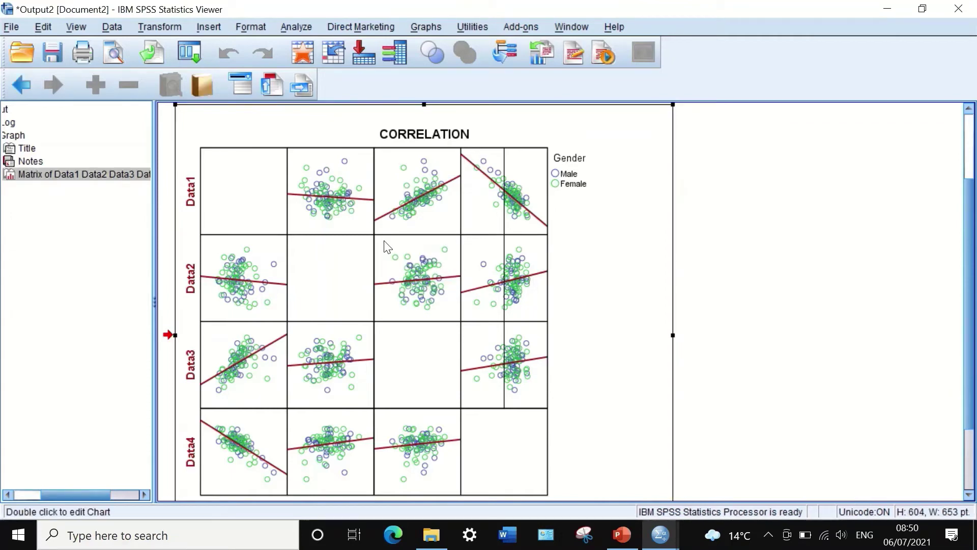
pyautogui.rightClick(379, 251)
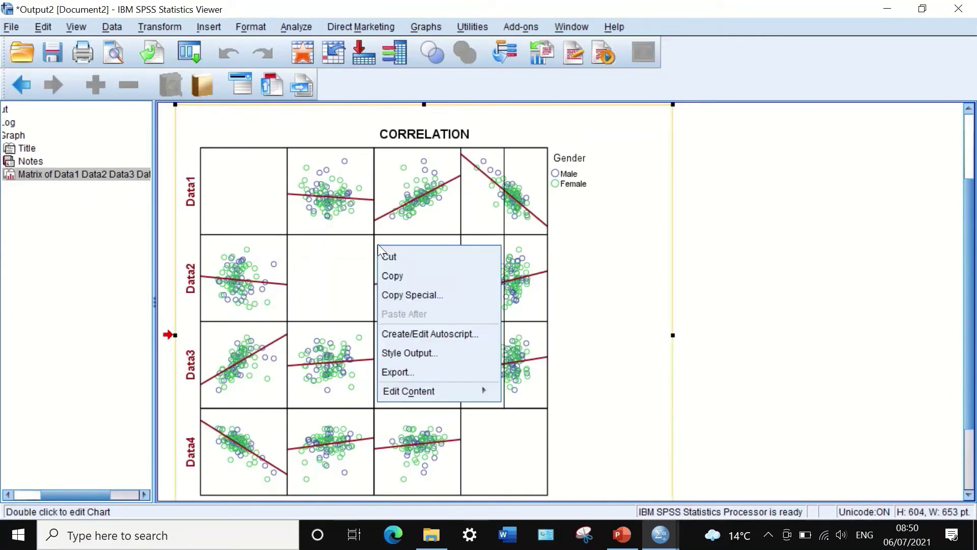
pyautogui.click(396, 297)
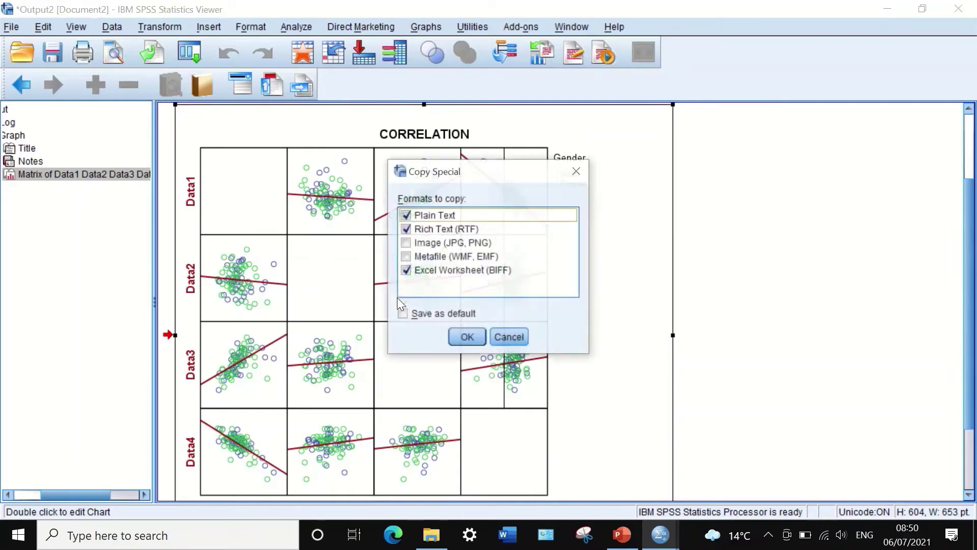
pyautogui.click(406, 243)
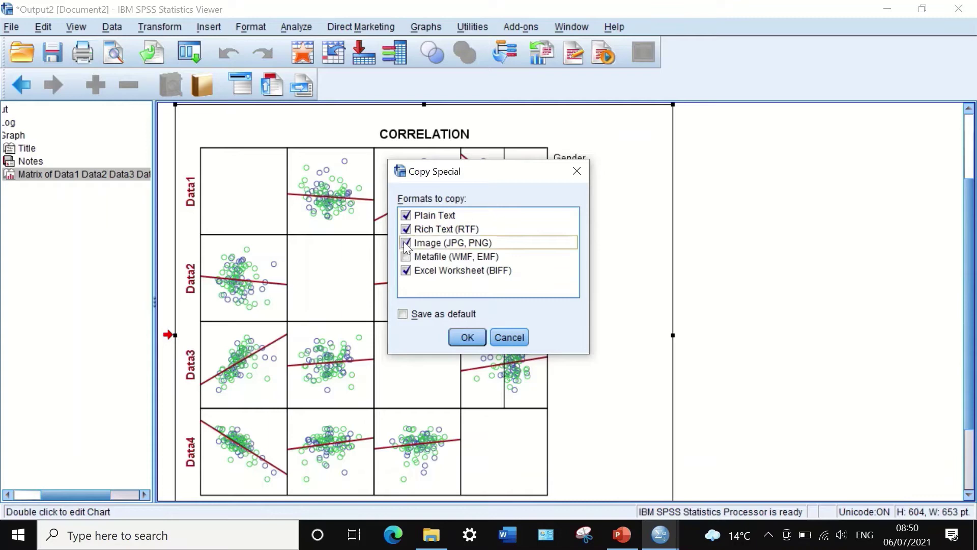
pyautogui.click(469, 336)
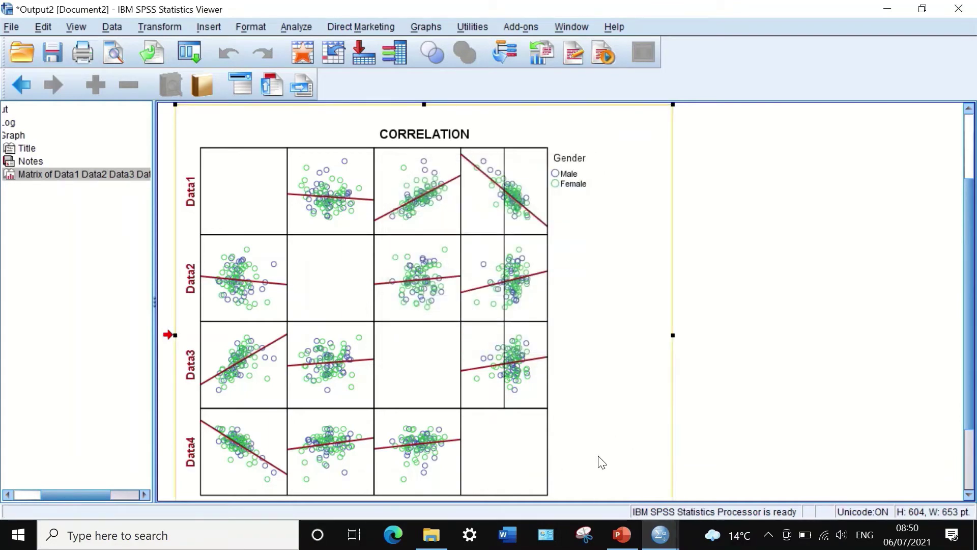
# Step: Switch to PowerPoint, create a new presentation, and paste the copied chart onto its first slide as a picture
pyautogui.click(622, 534)
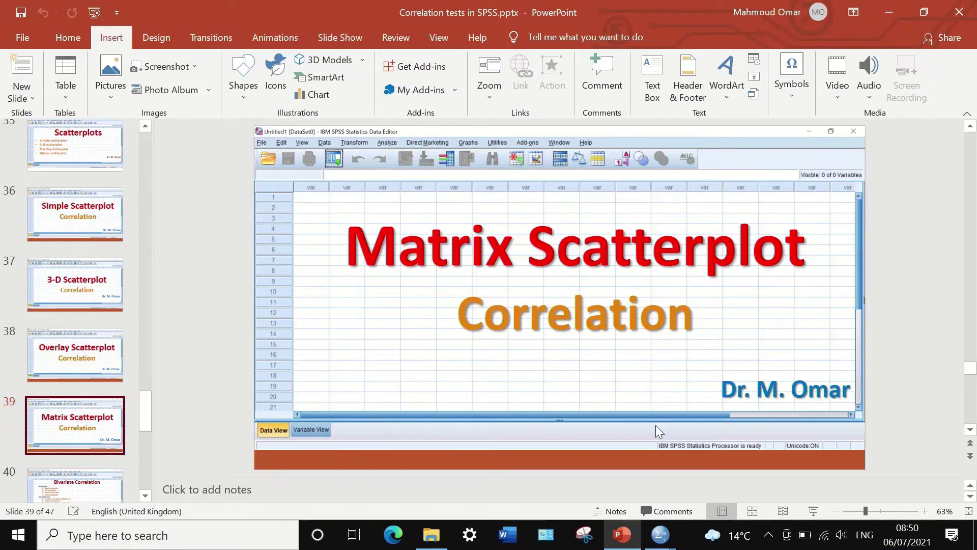
pyautogui.hotkey('ctrl', 'n')
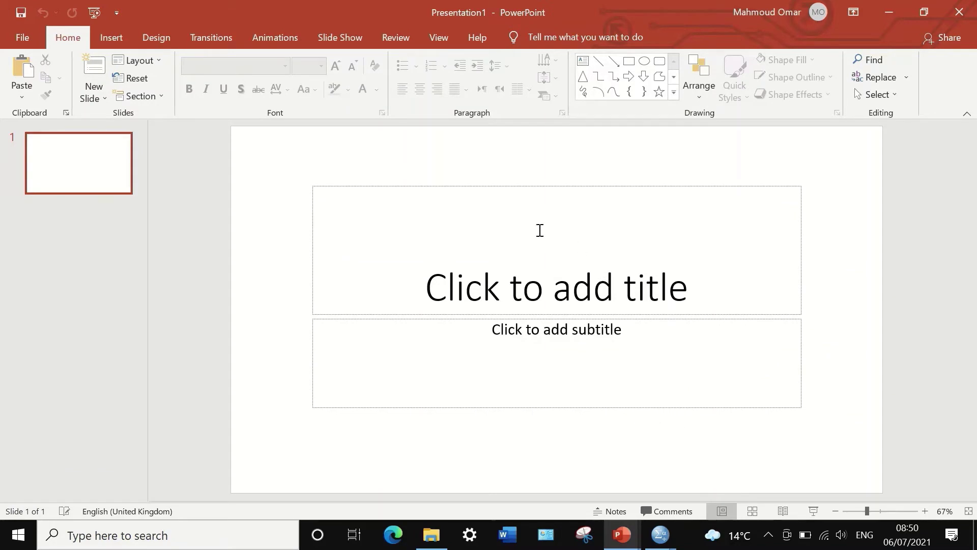
pyautogui.rightClick(496, 202)
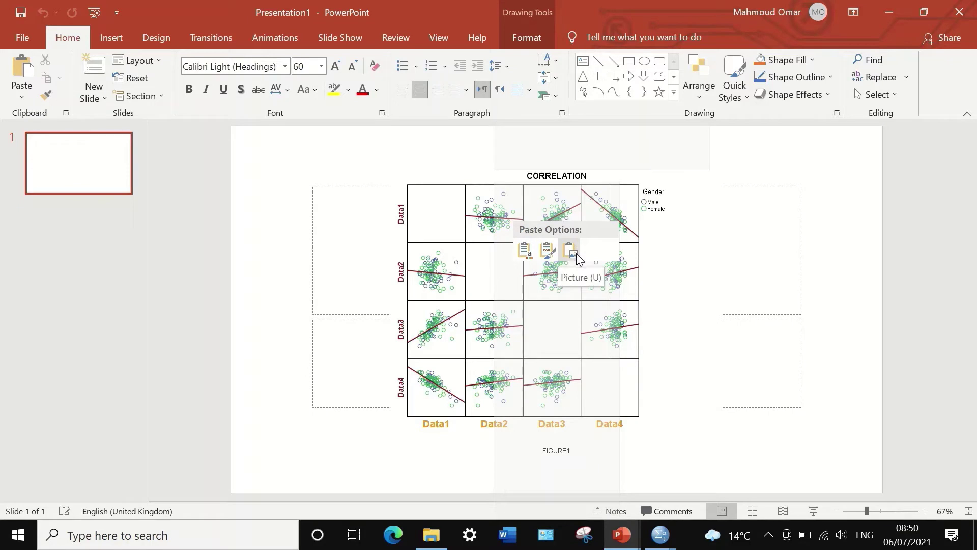
pyautogui.click(577, 255)
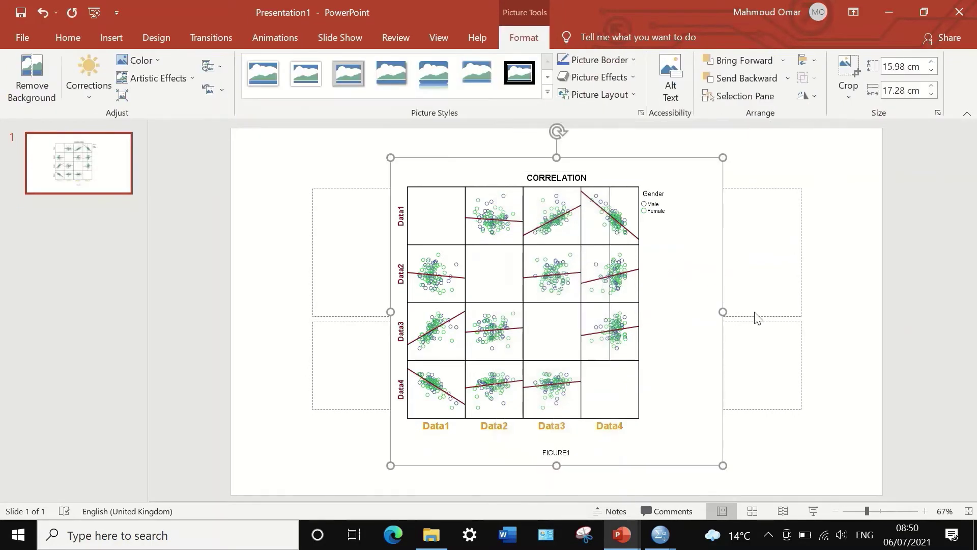
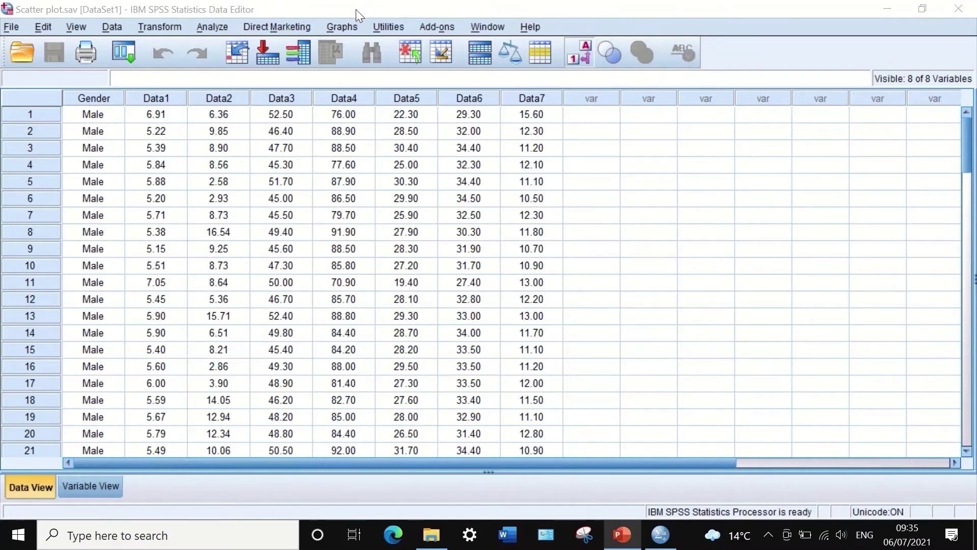
# Step: Start a new chart in the SPSS Chart Builder and place the Scatter/Dot scatterplot matrix on the canvas
pyautogui.click(346, 26)
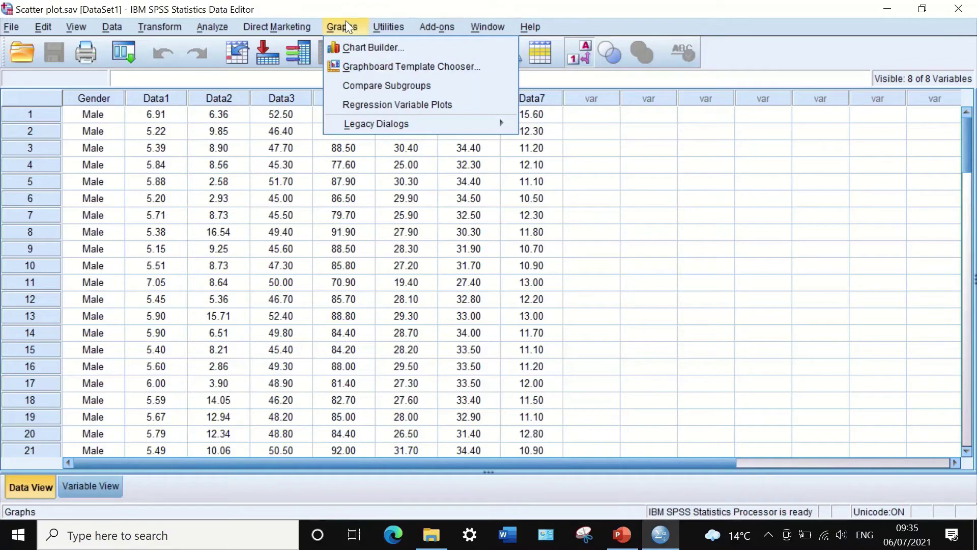
pyautogui.click(350, 47)
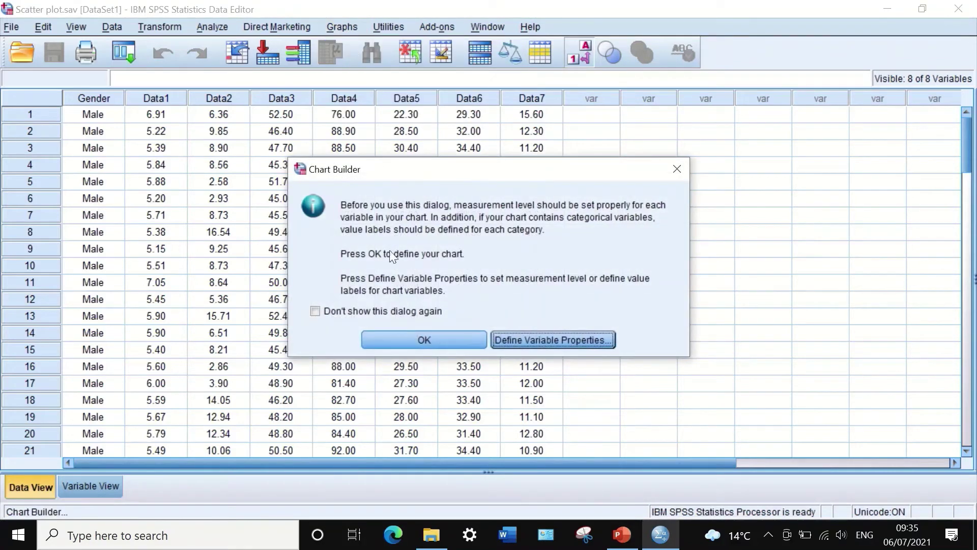
pyautogui.click(397, 338)
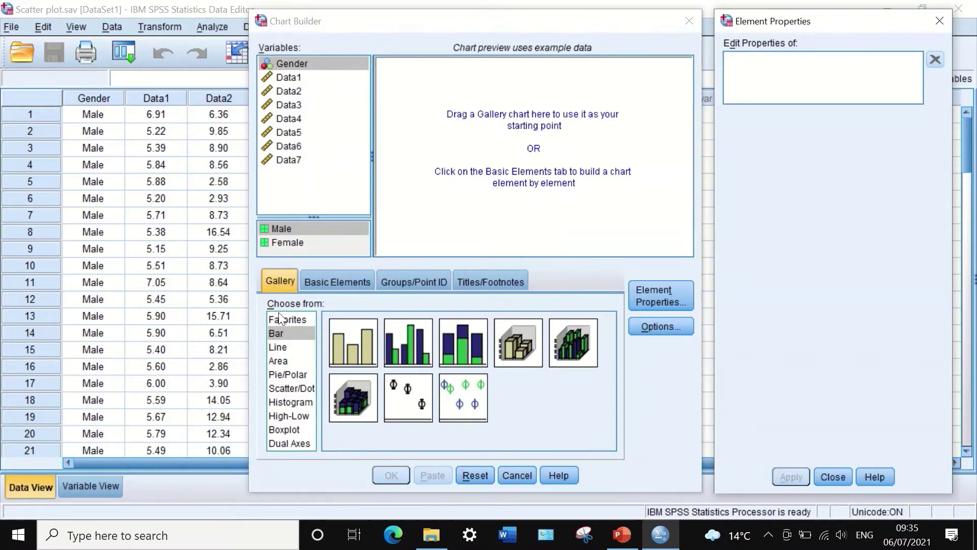
pyautogui.click(282, 387)
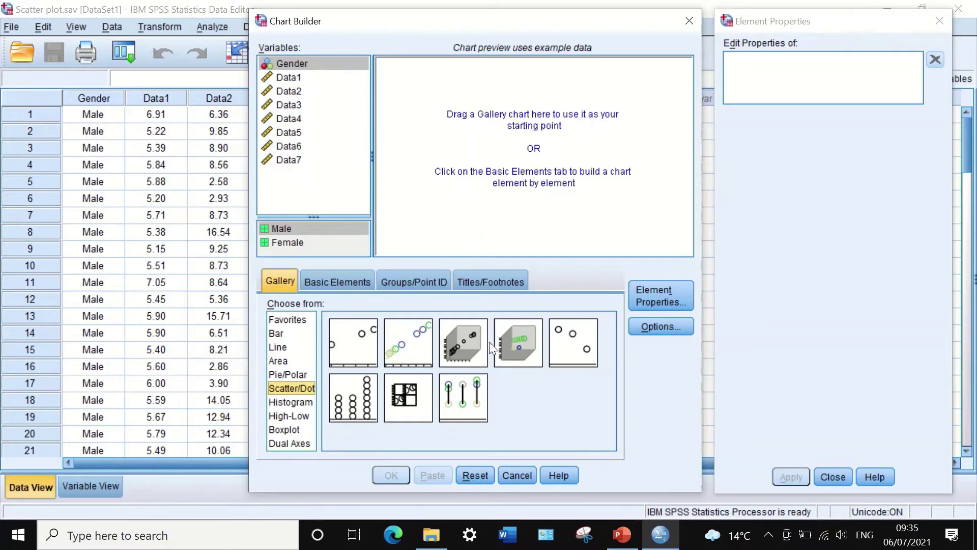
pyautogui.click(403, 404)
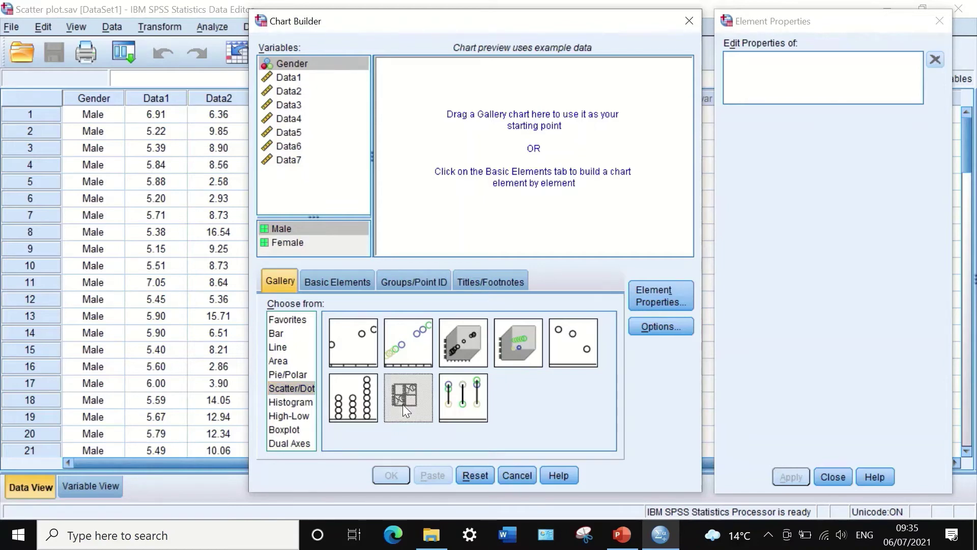
pyautogui.moveTo(402, 404); pyautogui.dragTo(478, 163)
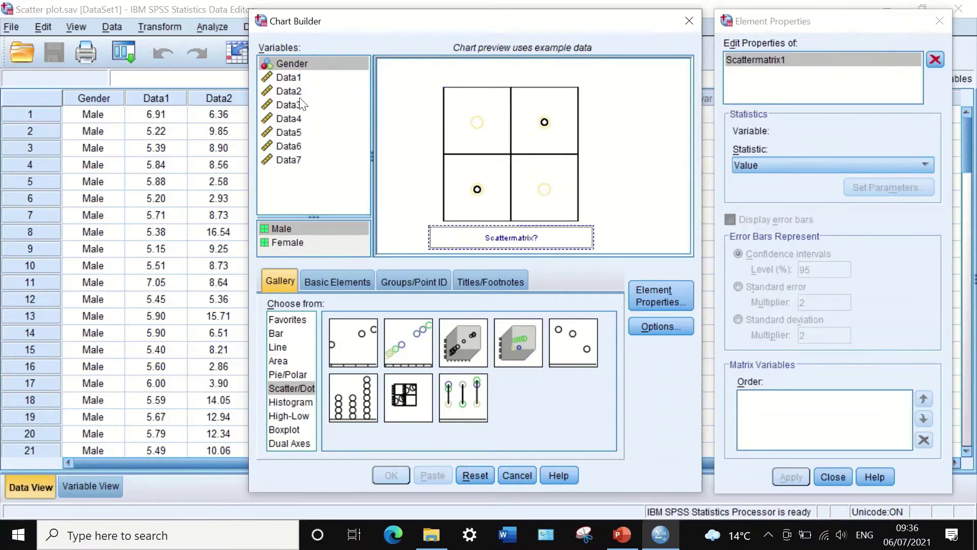
# Step: Assign Data1, Data2, Data3 and Data4 together as the scatterplot's matrix variables
pyautogui.click(289, 78)
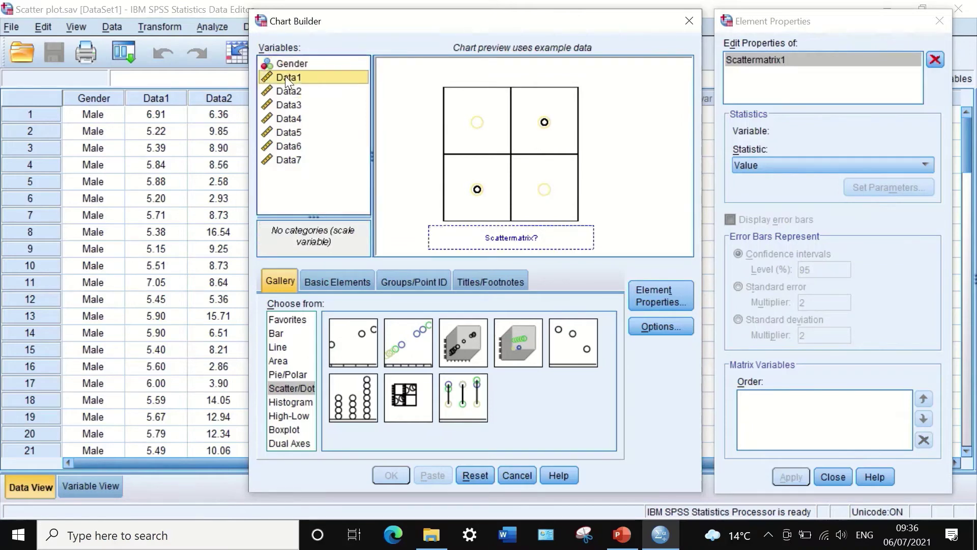
pyautogui.keyDown('ctrl'); pyautogui.click(293, 91); pyautogui.keyUp('ctrl')
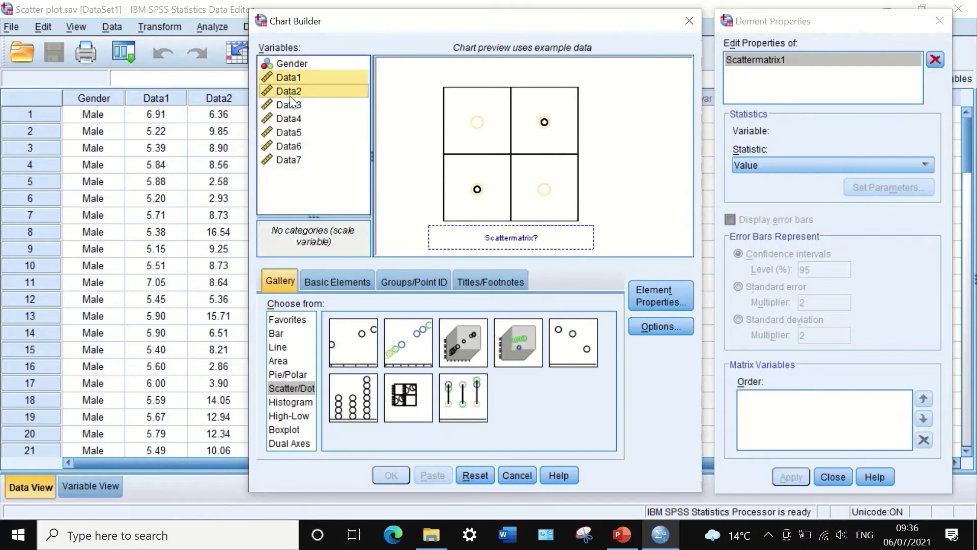
pyautogui.keyDown('ctrl'); pyautogui.click(292, 105); pyautogui.keyUp('ctrl')
pyautogui.keyDown('ctrl'); pyautogui.click(293, 116); pyautogui.keyUp('ctrl')
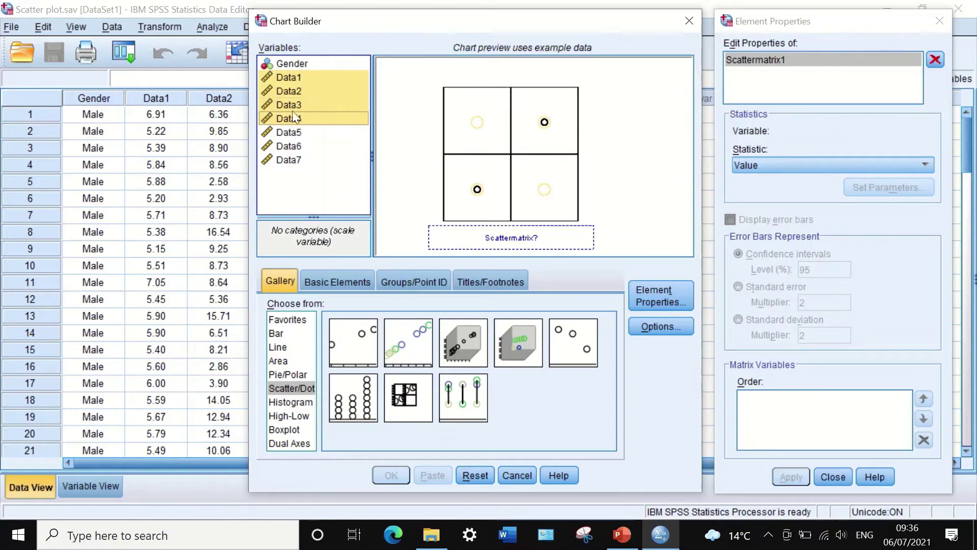
pyautogui.moveTo(292, 92); pyautogui.dragTo(520, 235)
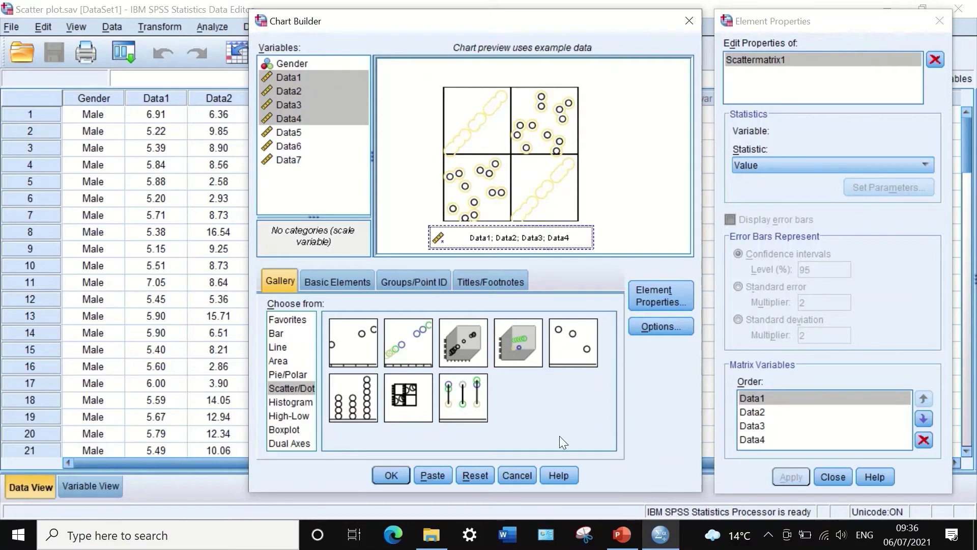
# Step: Enable a grouping/stacking variable for the matrix and assign Gender to set the point colour
pyautogui.click(328, 280)
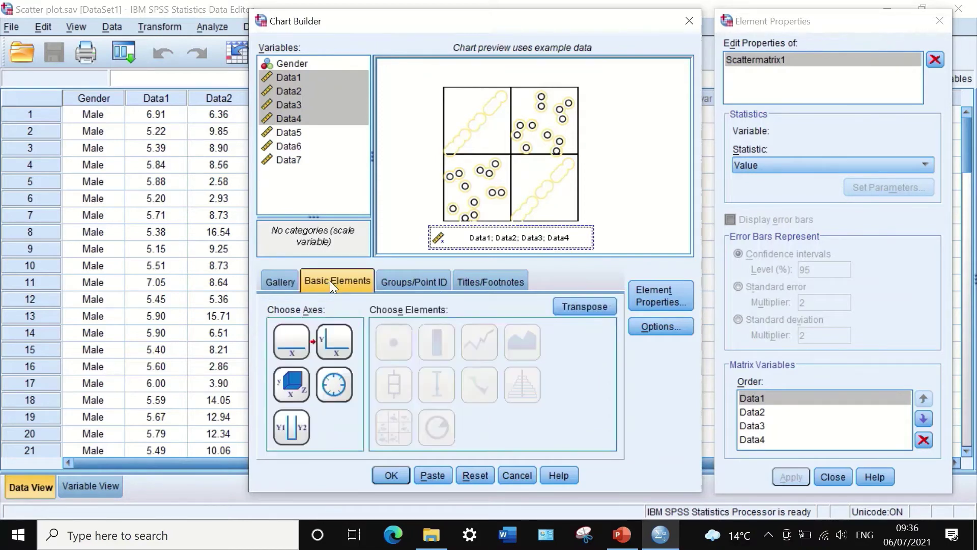
pyautogui.click(417, 278)
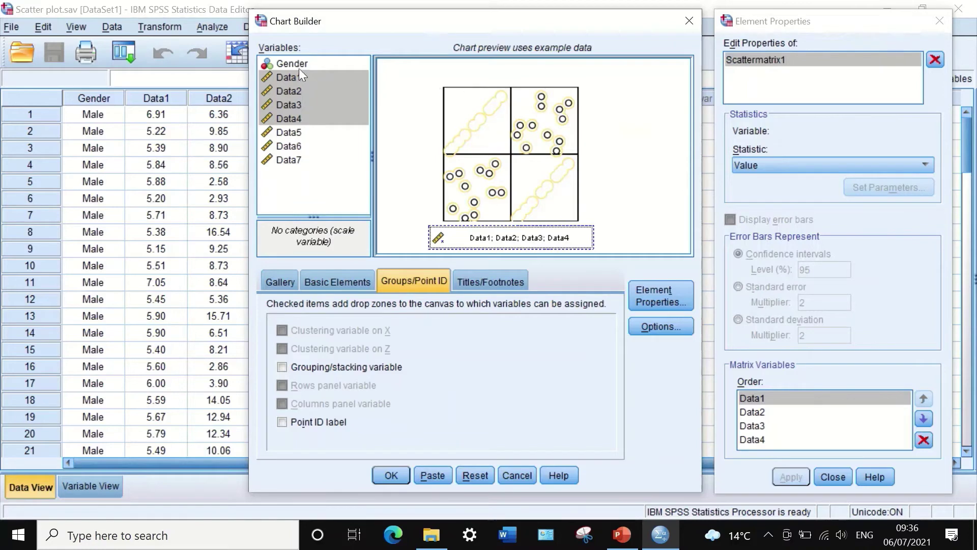
pyautogui.click(282, 366)
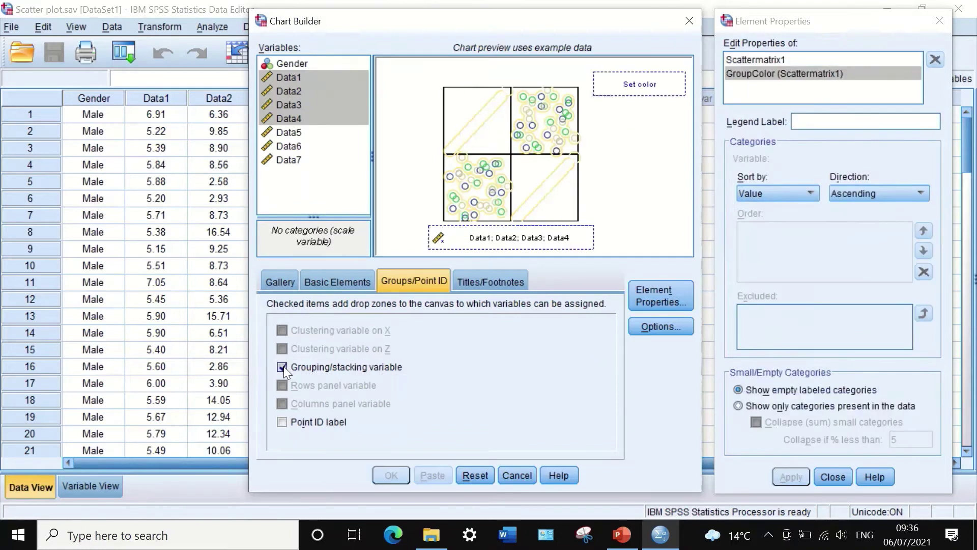
pyautogui.moveTo(286, 61); pyautogui.dragTo(636, 82)
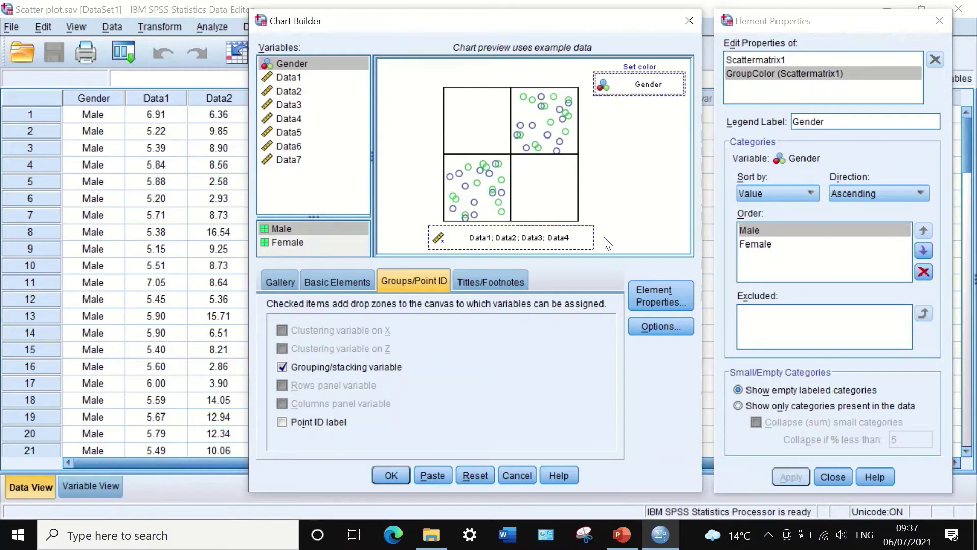
# Step: Add Title 1 to the chart with the content CORRELATION and apply it
pyautogui.click(484, 281)
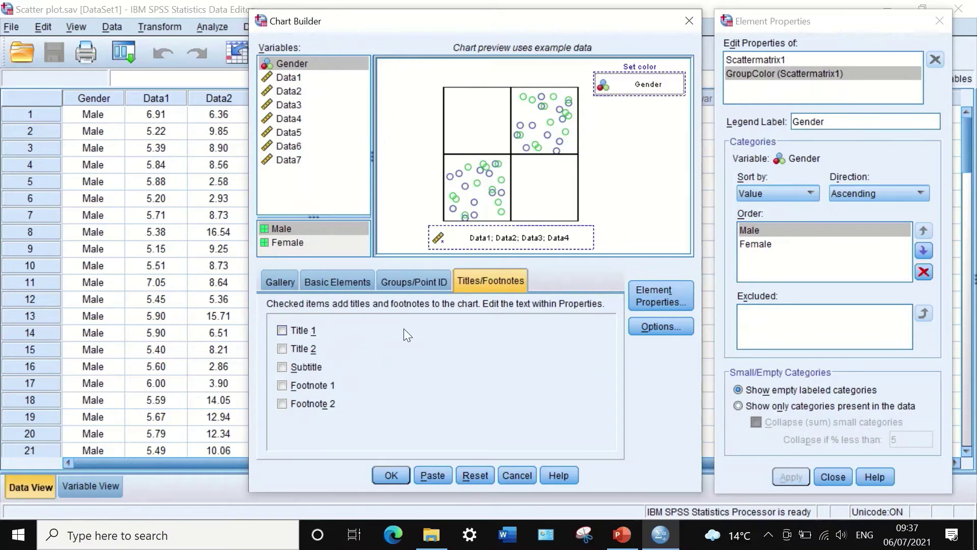
pyautogui.click(283, 330)
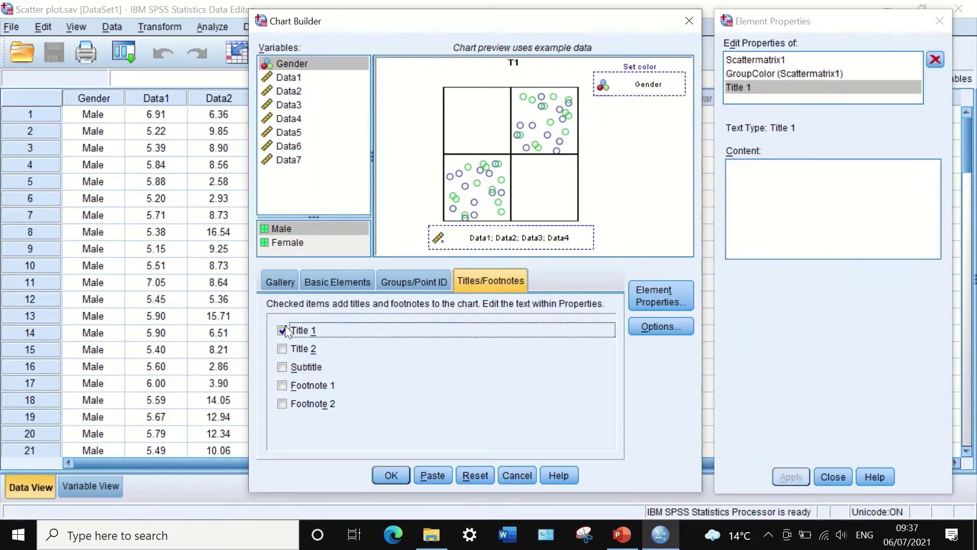
pyautogui.click(827, 197)
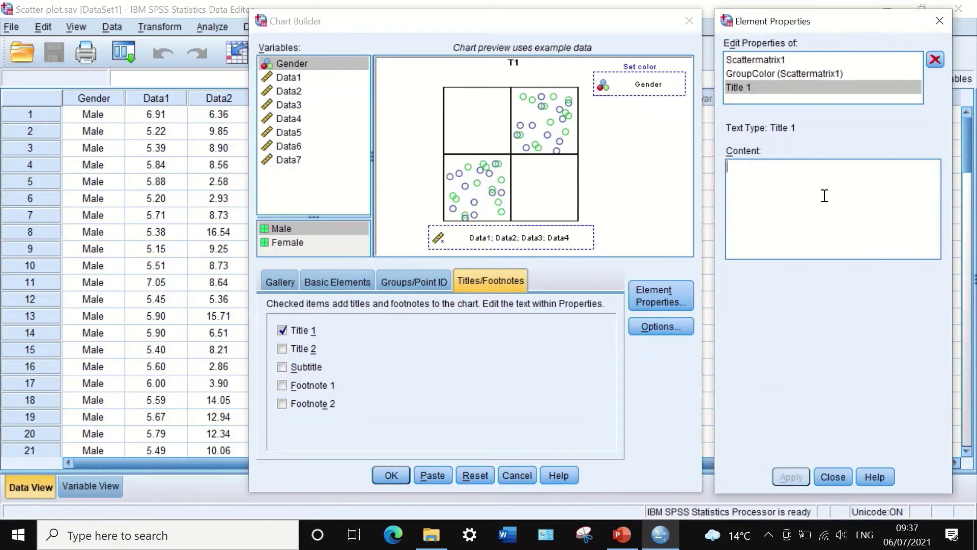
pyautogui.write('CORR')
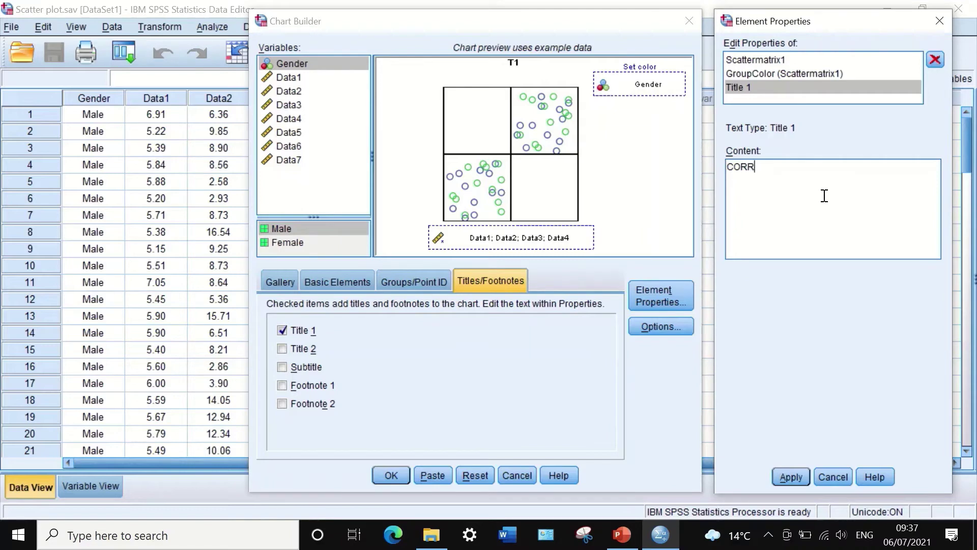
pyautogui.write('ELATIO')
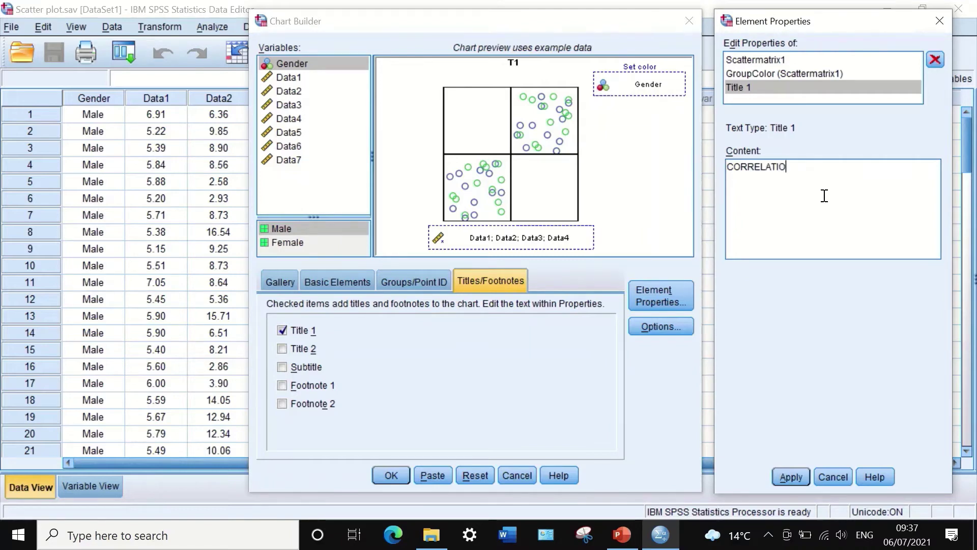
pyautogui.write('N')
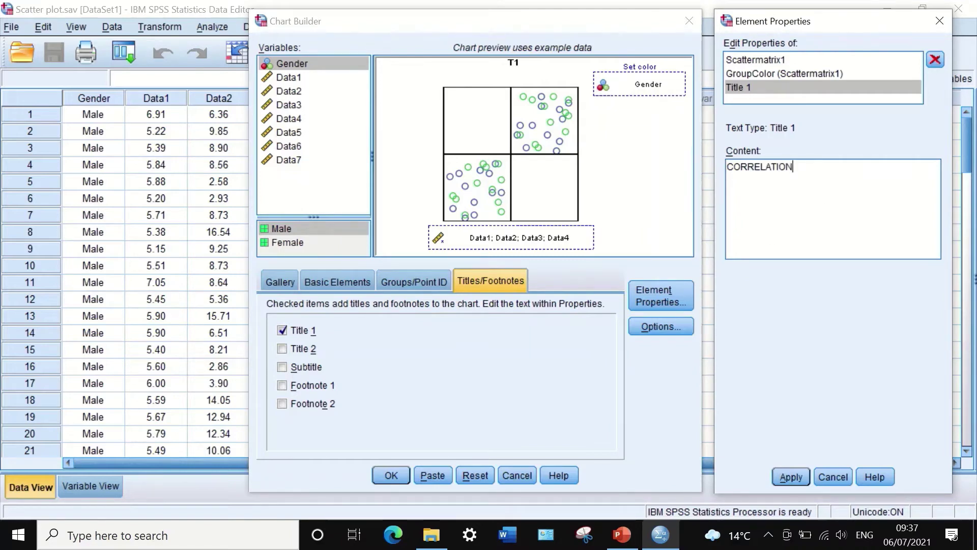
pyautogui.click(786, 470)
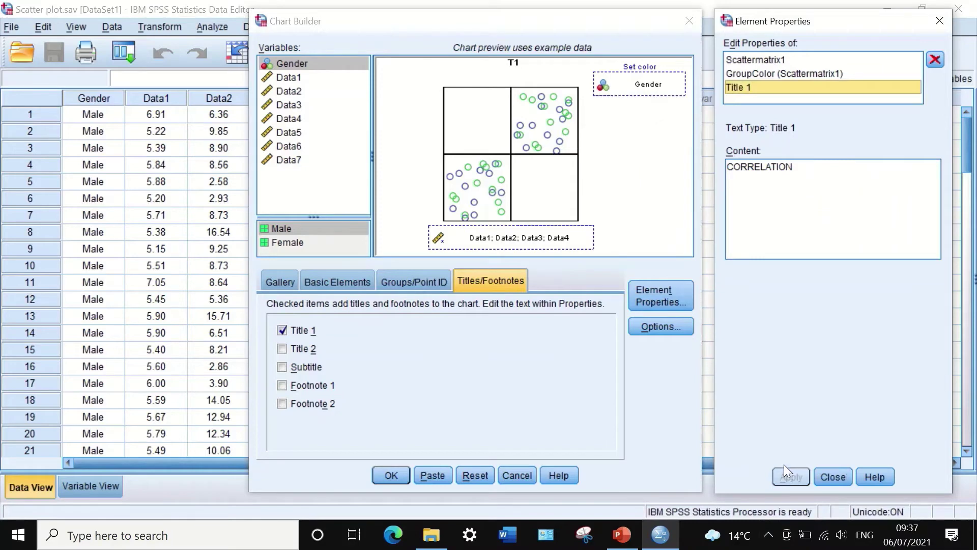
# Step: Add Footnote 1 to the chart with the content FIGURE1, apply it, and return to the grouping options
pyautogui.click(282, 385)
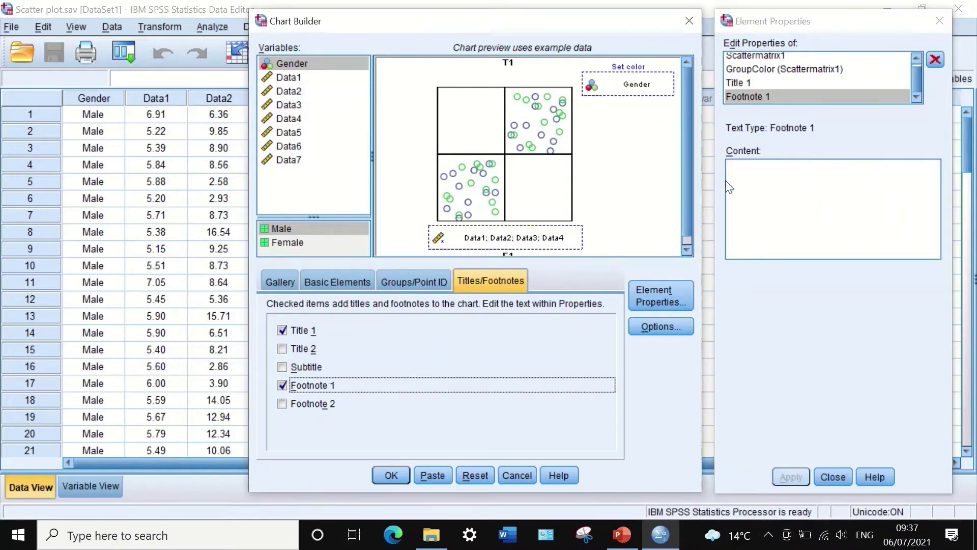
pyautogui.click(812, 229)
pyautogui.write('FIGURE1')
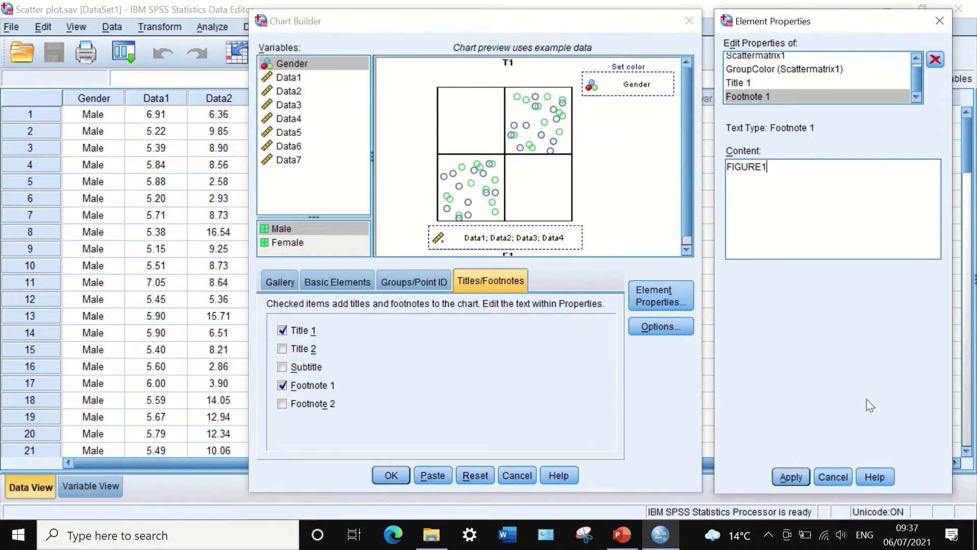
pyautogui.click(791, 476)
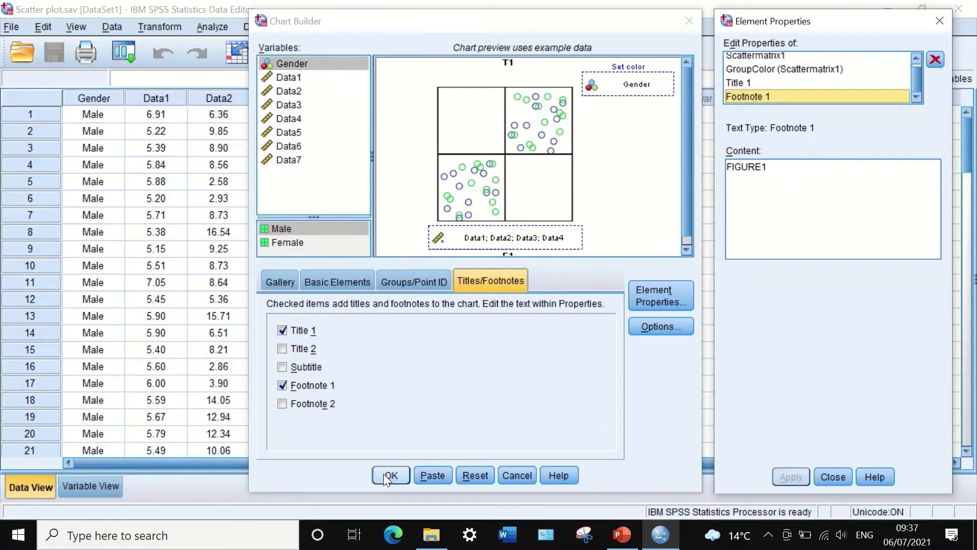
pyautogui.click(413, 280)
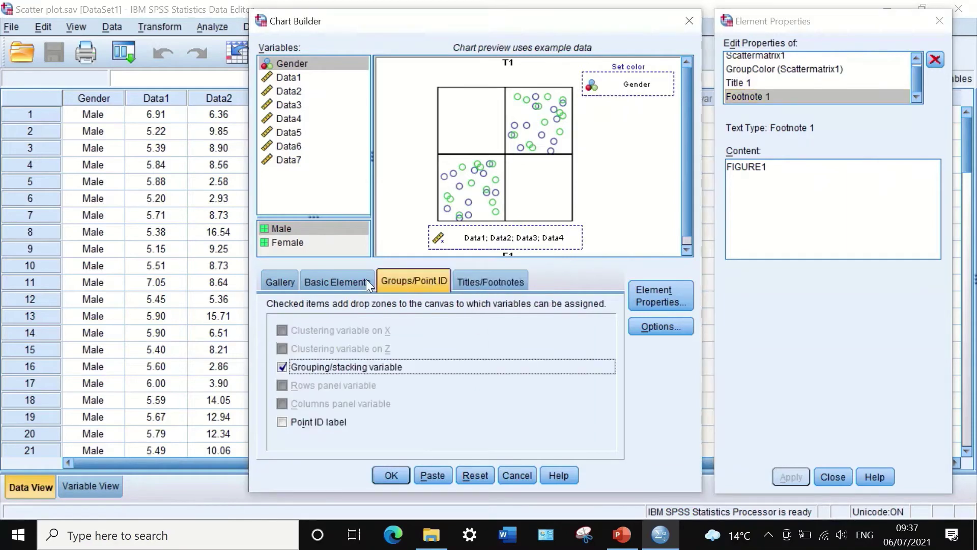
# Step: Generate the matrix scatterplot of Data1 to Data4 coloured by Gender from the current Chart Builder setup
pyautogui.click(338, 281)
pyautogui.click(279, 280)
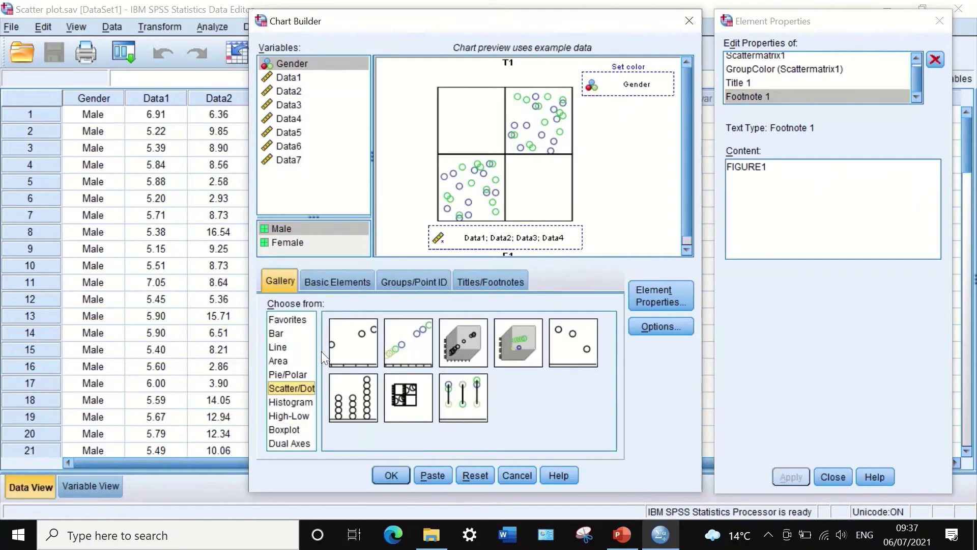
pyautogui.click(398, 471)
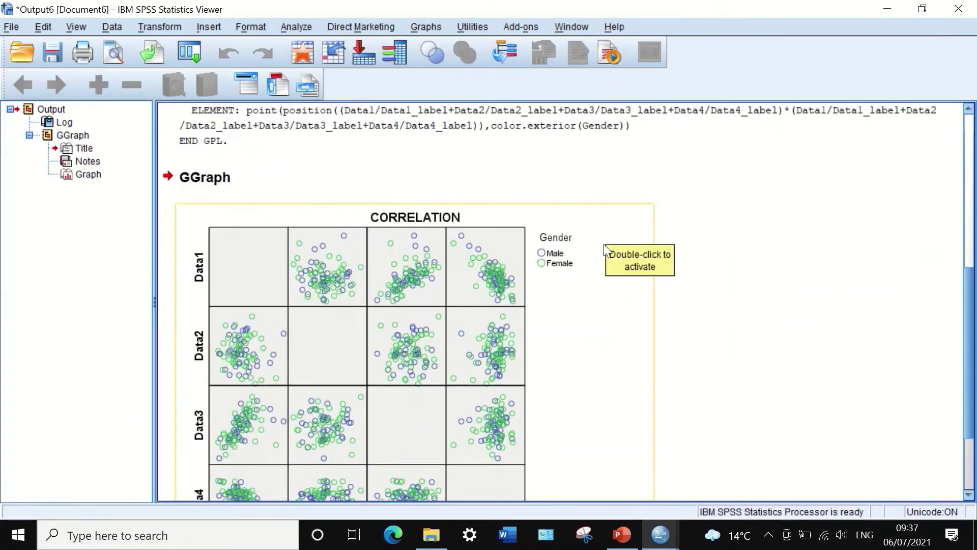
# Step: Examine the matrix scatterplot's title, footnote, gender legend and the point patterns for each pair of Data1 to Data4
pyautogui.scroll(-3, 603, 245)
pyautogui.scroll(5, 604, 248)
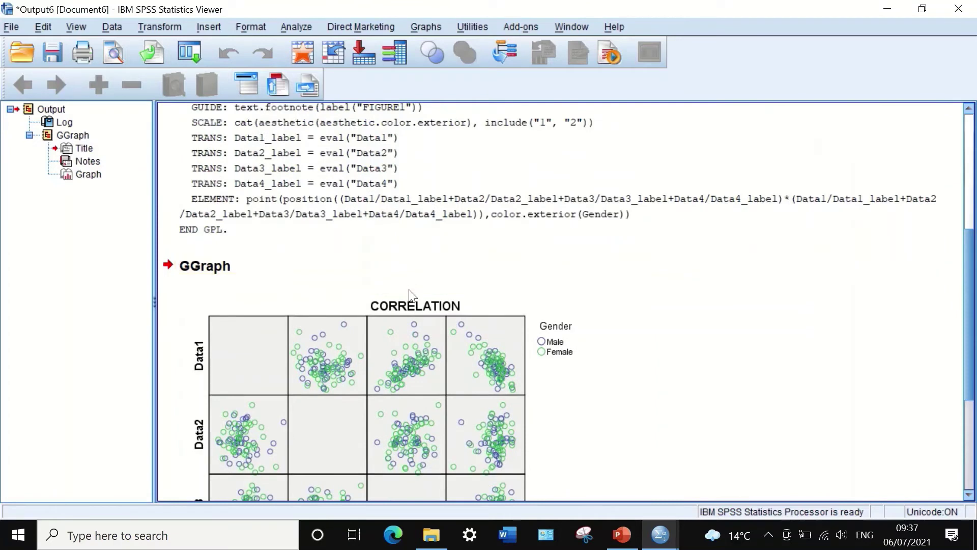
pyautogui.scroll(-2, 563, 262)
pyautogui.scroll(-3, 410, 245)
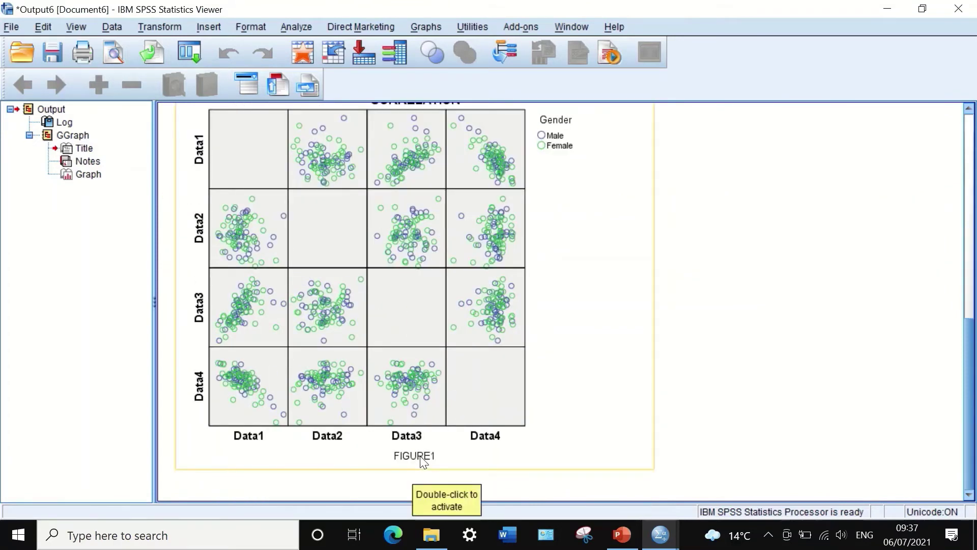
pyautogui.scroll(3, 420, 458)
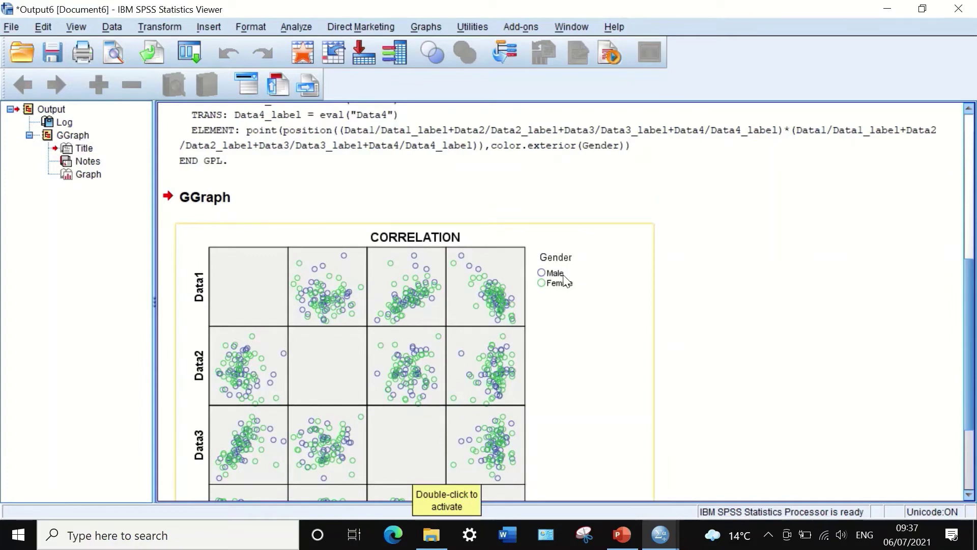
pyautogui.scroll(-3, 546, 397)
pyautogui.scroll(3, 293, 248)
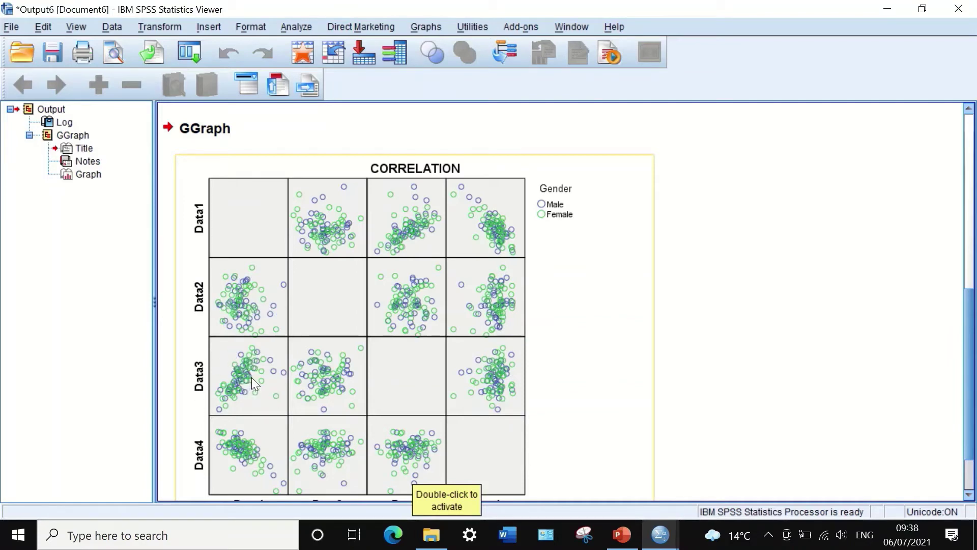
pyautogui.scroll(-3, 254, 379)
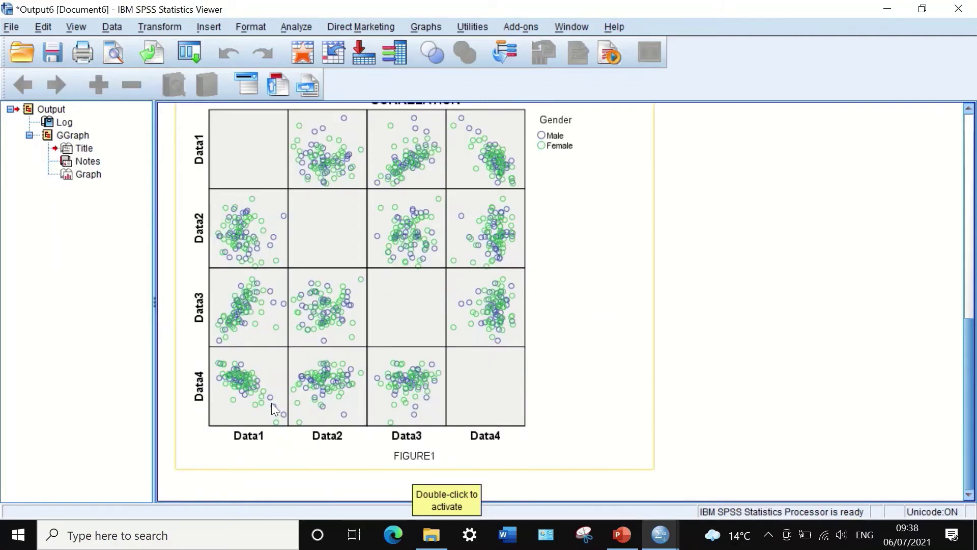
pyautogui.scroll(3, 267, 384)
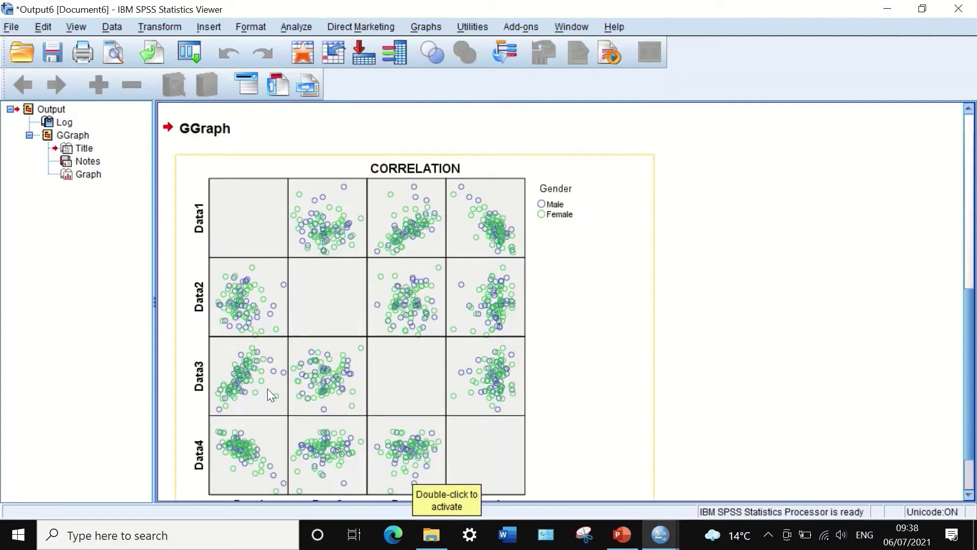
pyautogui.scroll(-3, 267, 390)
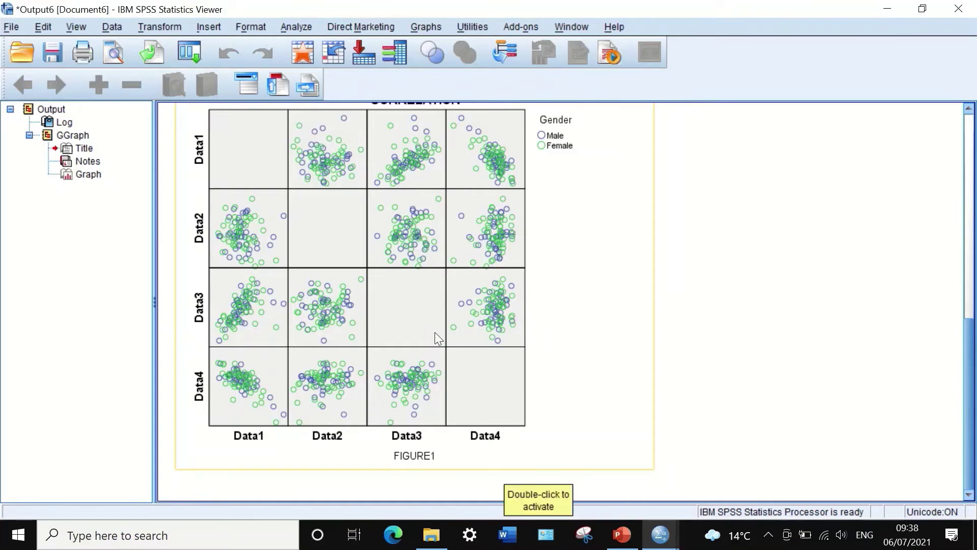
pyautogui.scroll(3, 365, 276)
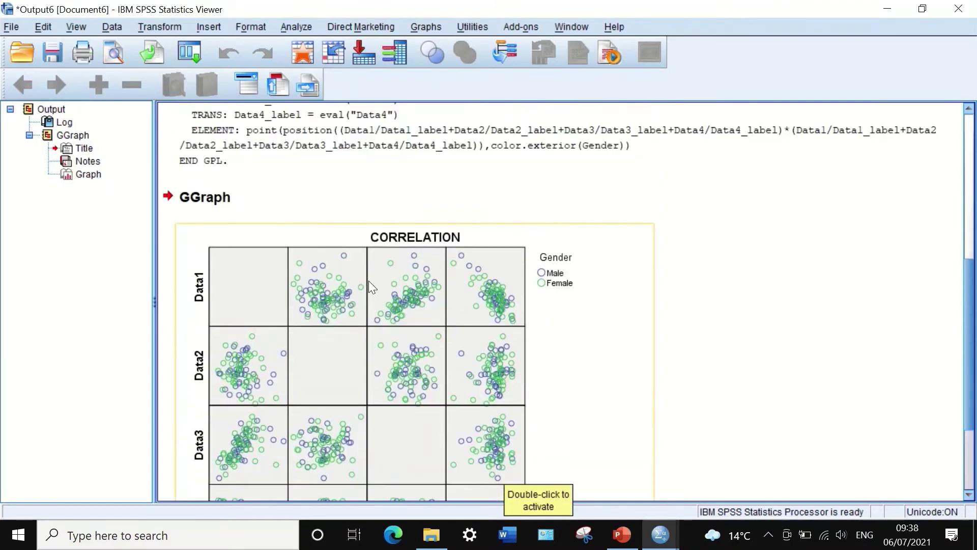
pyautogui.scroll(-3, 369, 279)
pyautogui.scroll(3, 372, 283)
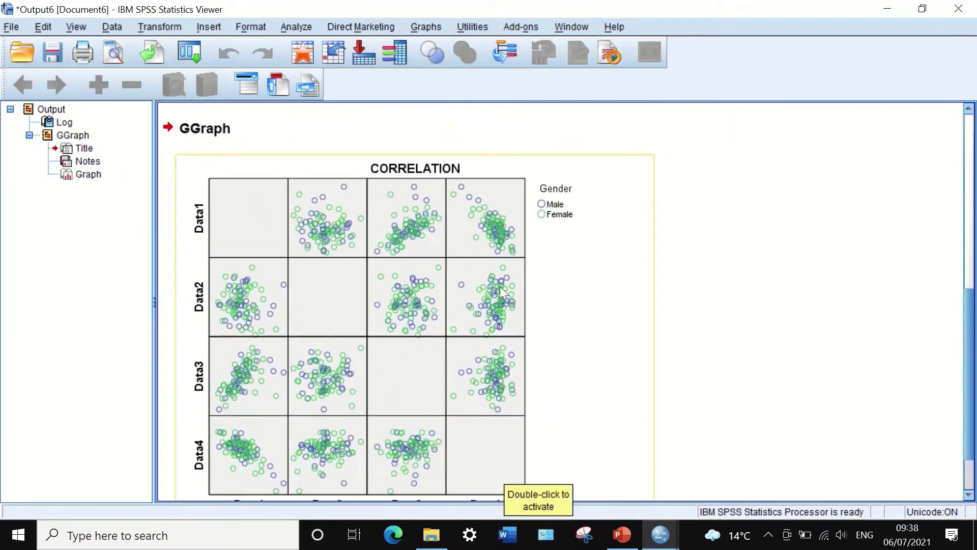
pyautogui.scroll(-3, 500, 288)
pyautogui.scroll(3, 476, 276)
pyautogui.scroll(-3, 477, 283)
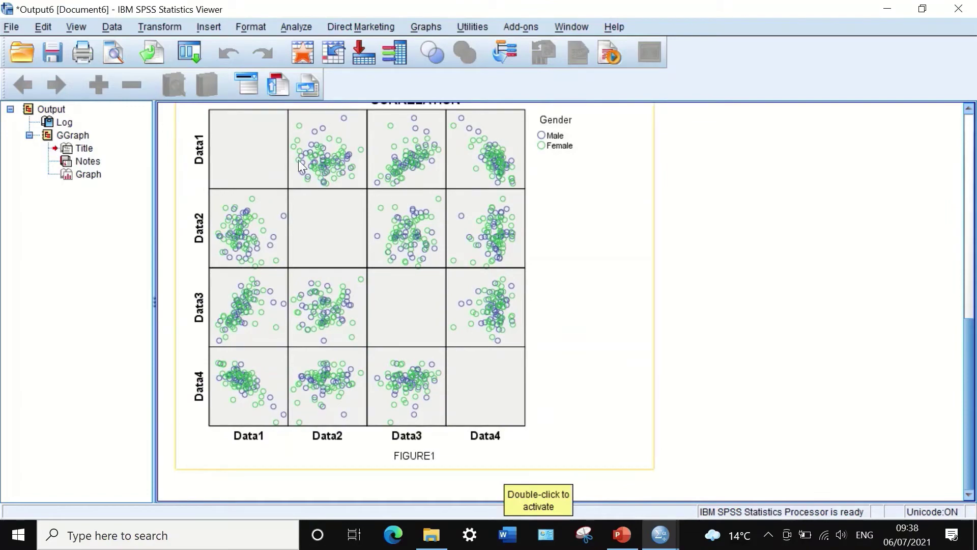
# Step: Open the matrix scatterplot for editing and set the background fill of its panels to white
pyautogui.doubleClick(269, 154)
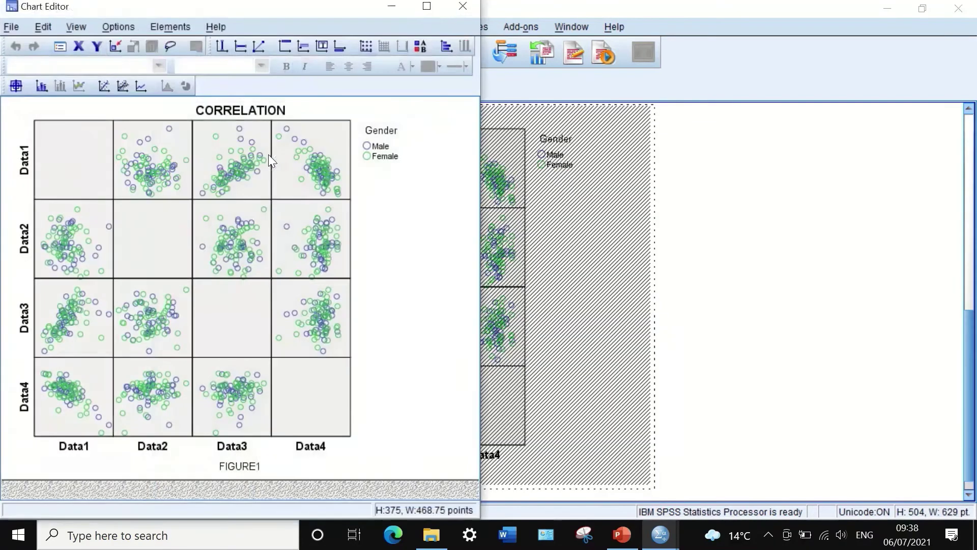
pyautogui.doubleClick(227, 181)
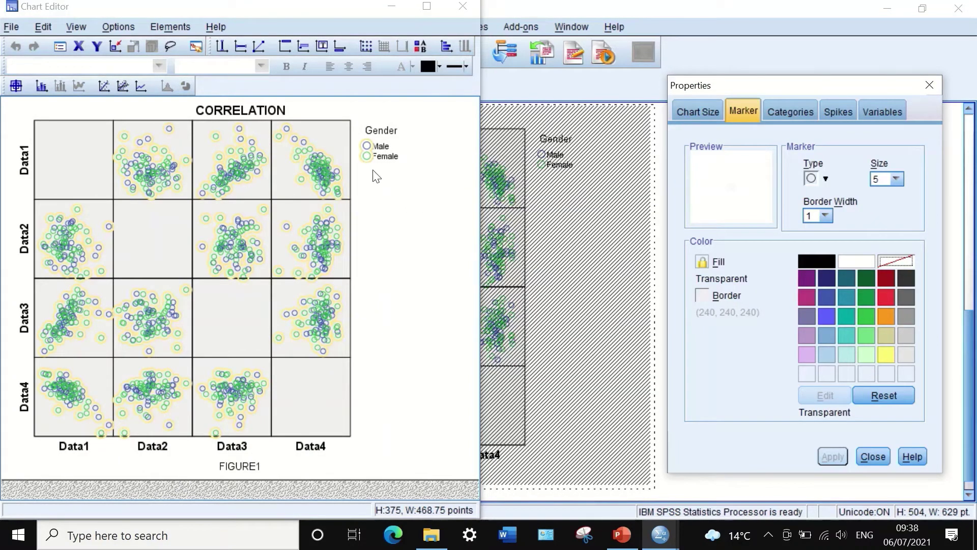
pyautogui.click(375, 204)
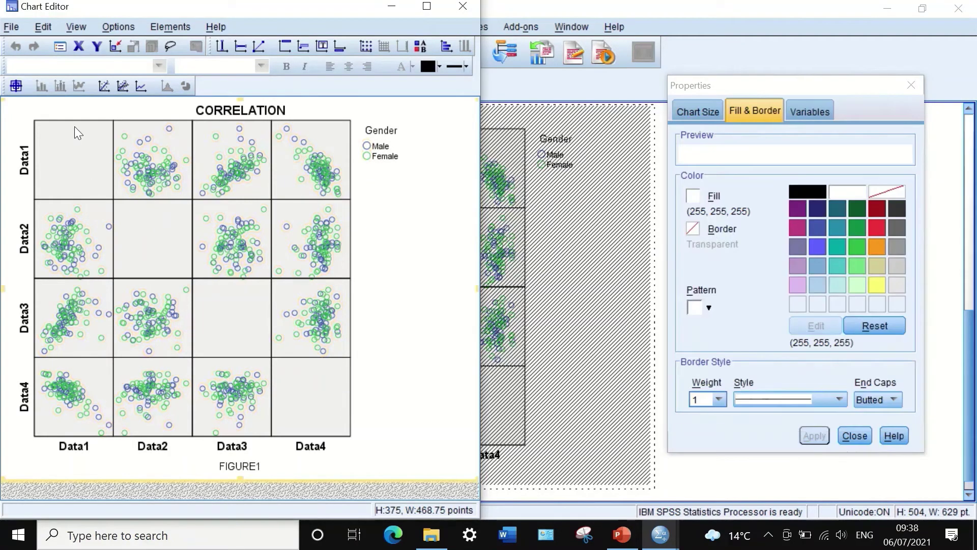
pyautogui.click(72, 124)
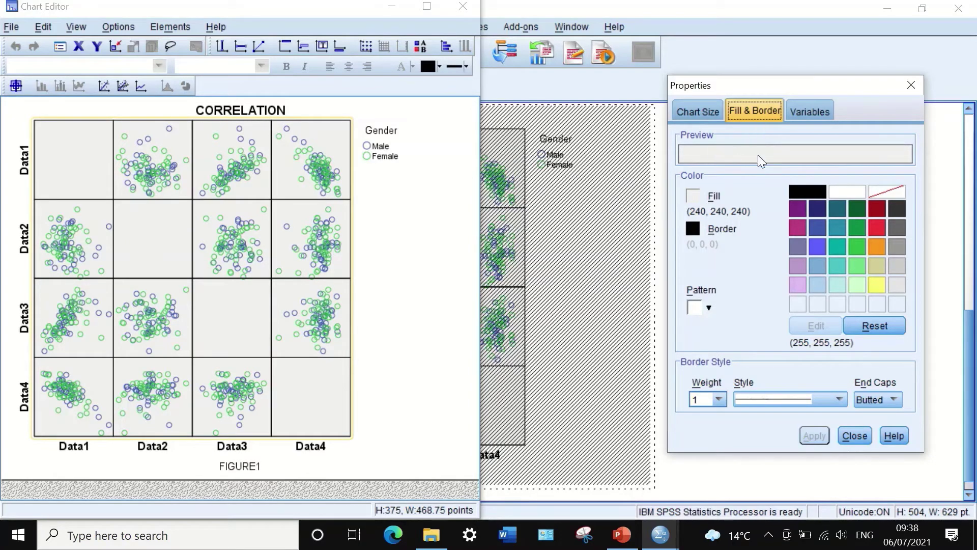
pyautogui.click(842, 192)
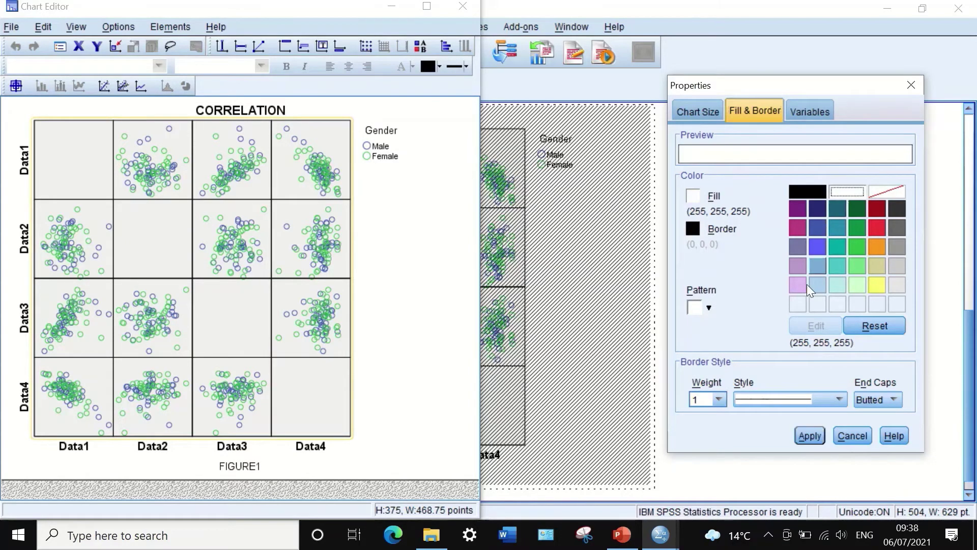
pyautogui.click(800, 437)
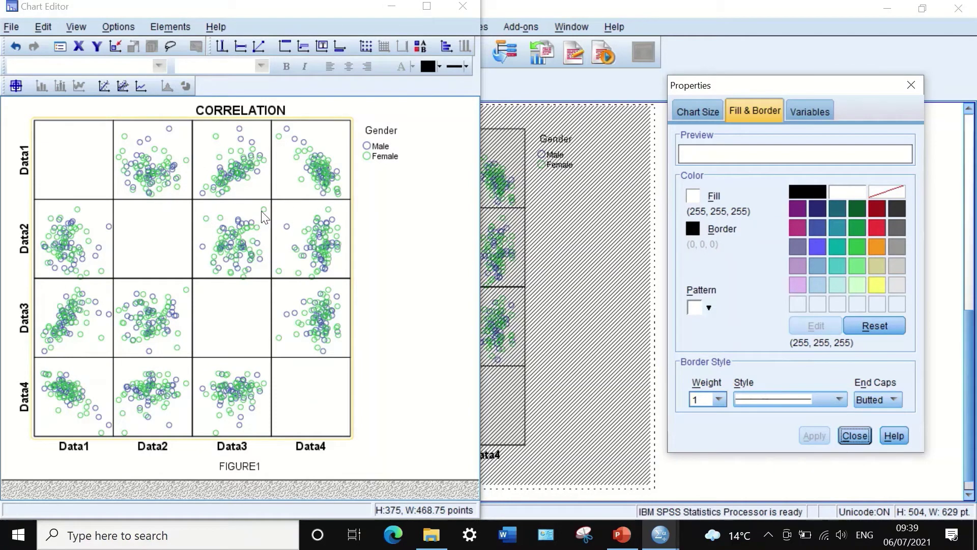
pyautogui.click(696, 107)
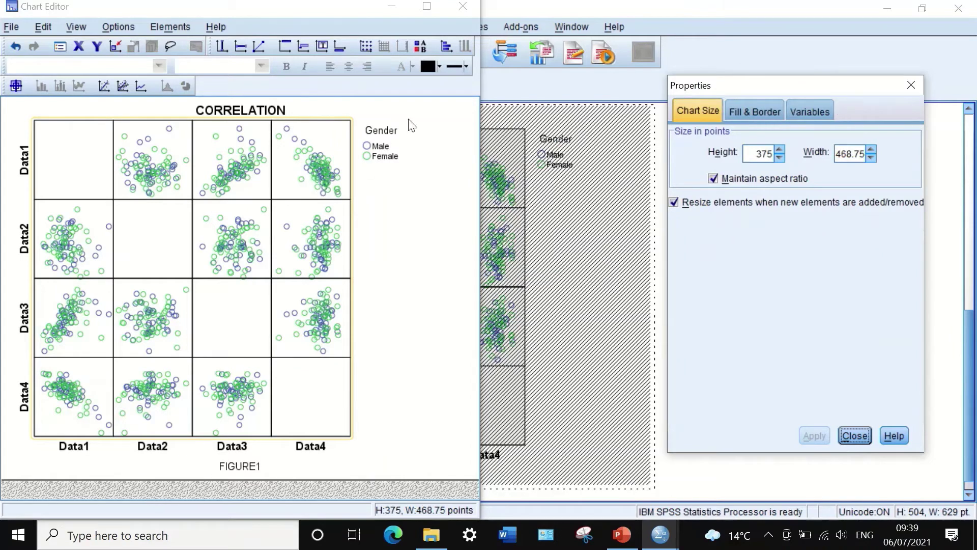
pyautogui.click(808, 107)
pyautogui.click(854, 435)
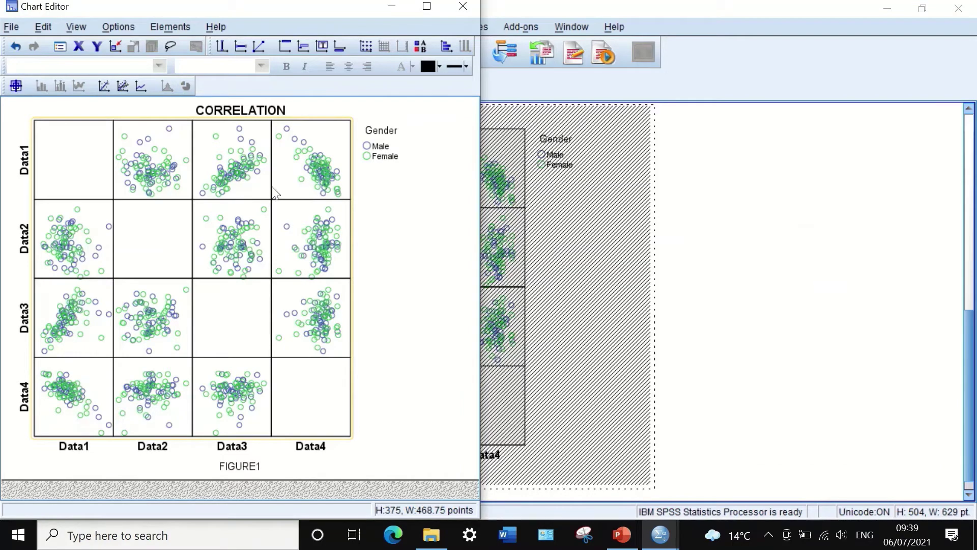
# Step: Add a fit line at total to the scatterplot panels of the matrix
pyautogui.click(121, 139)
pyautogui.click(120, 118)
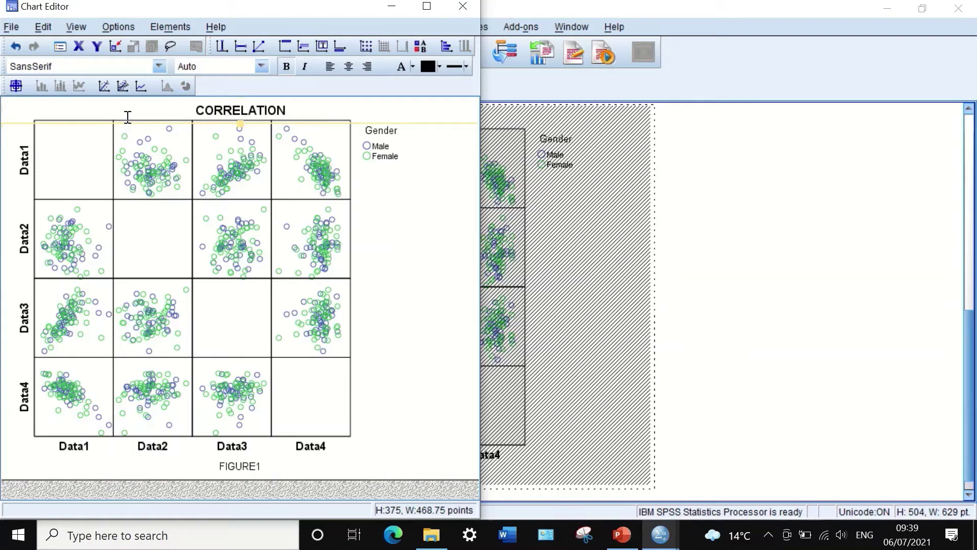
pyautogui.click(168, 25)
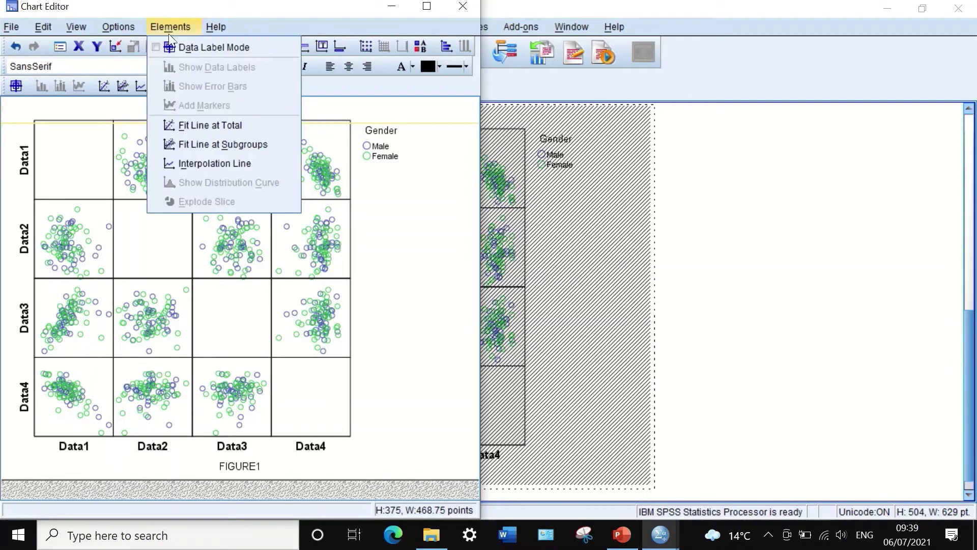
pyautogui.click(191, 131)
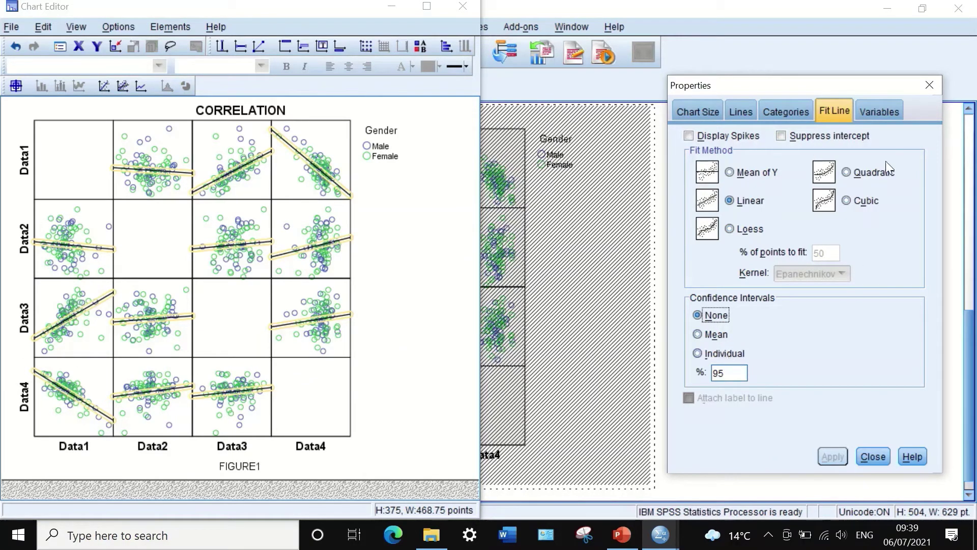
# Step: Set the colour of the fit lines to dark red (162, 22, 25) and deselect them
pyautogui.click(889, 103)
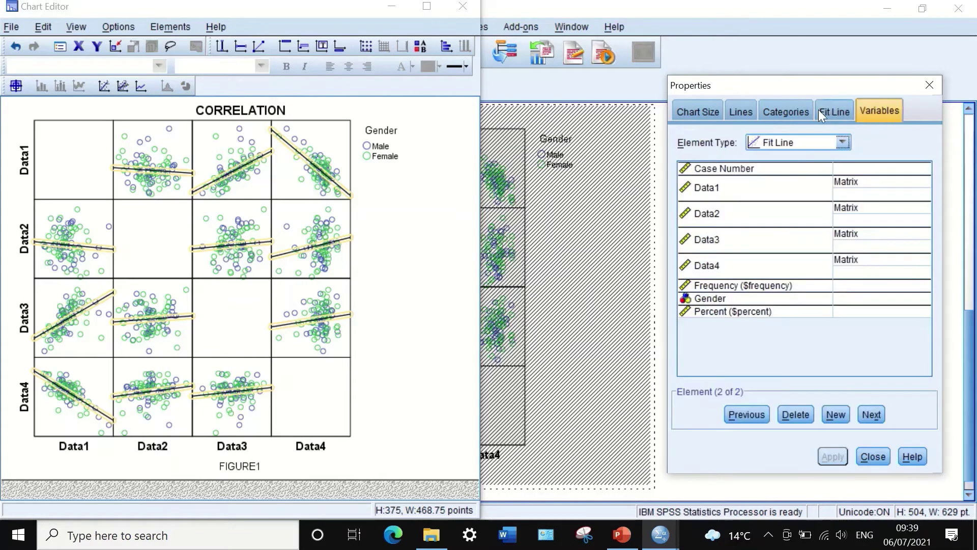
pyautogui.click(783, 111)
pyautogui.click(734, 114)
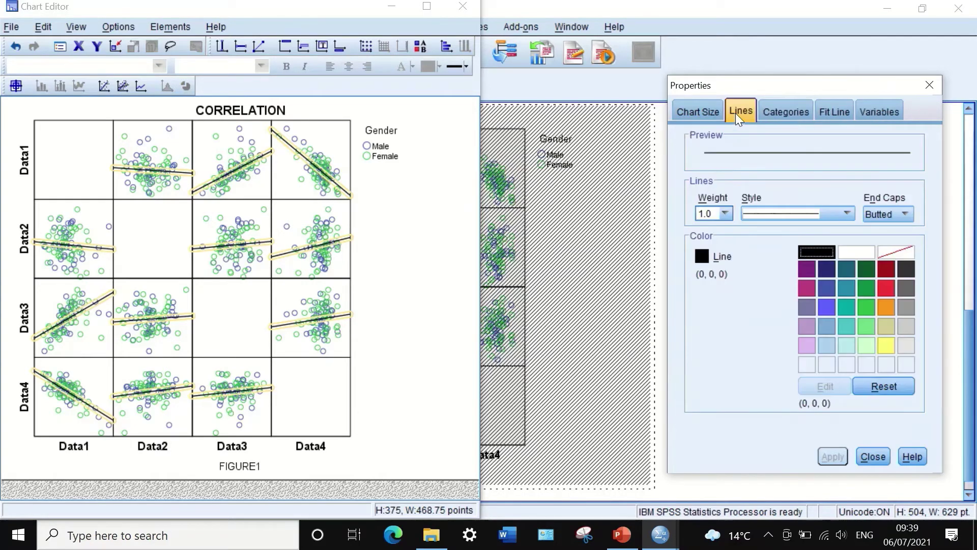
pyautogui.click(843, 213)
pyautogui.click(816, 196)
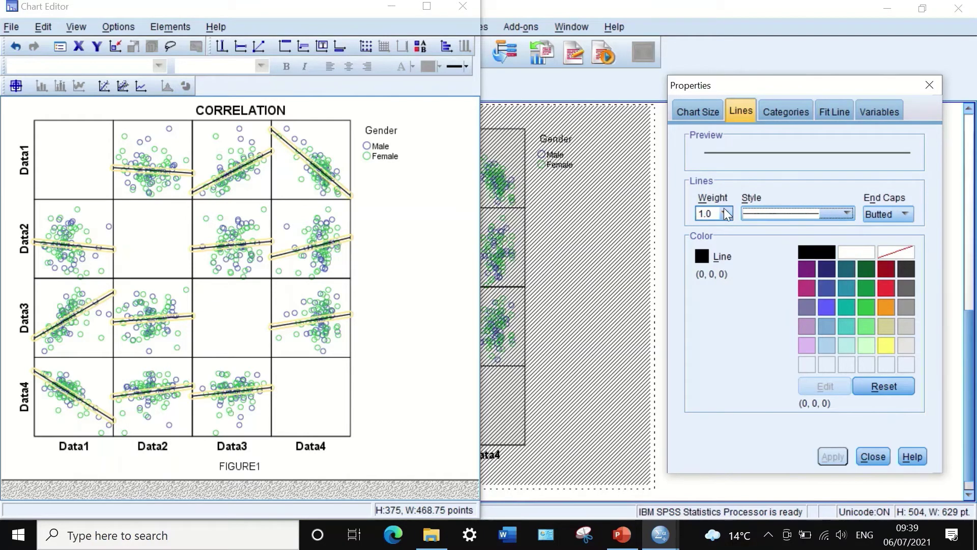
pyautogui.click(881, 269)
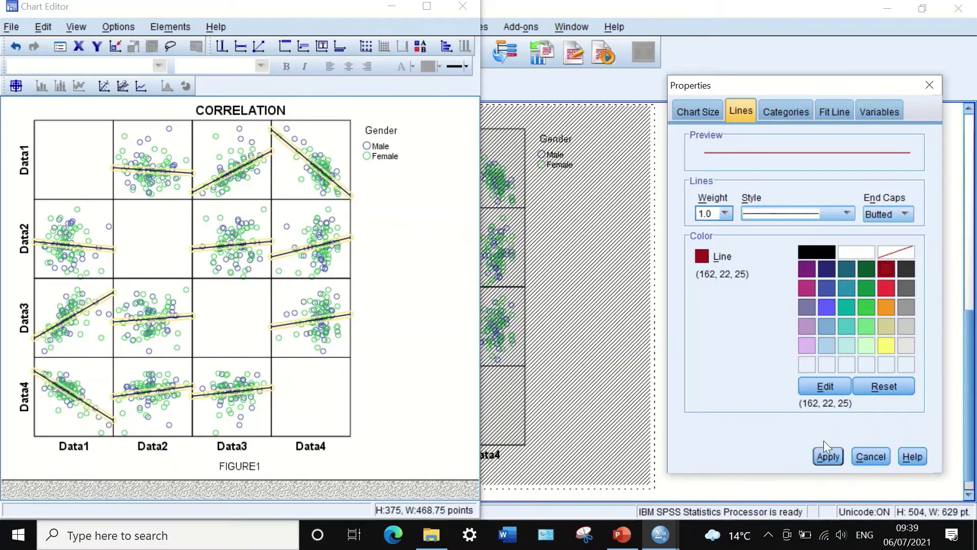
pyautogui.click(826, 454)
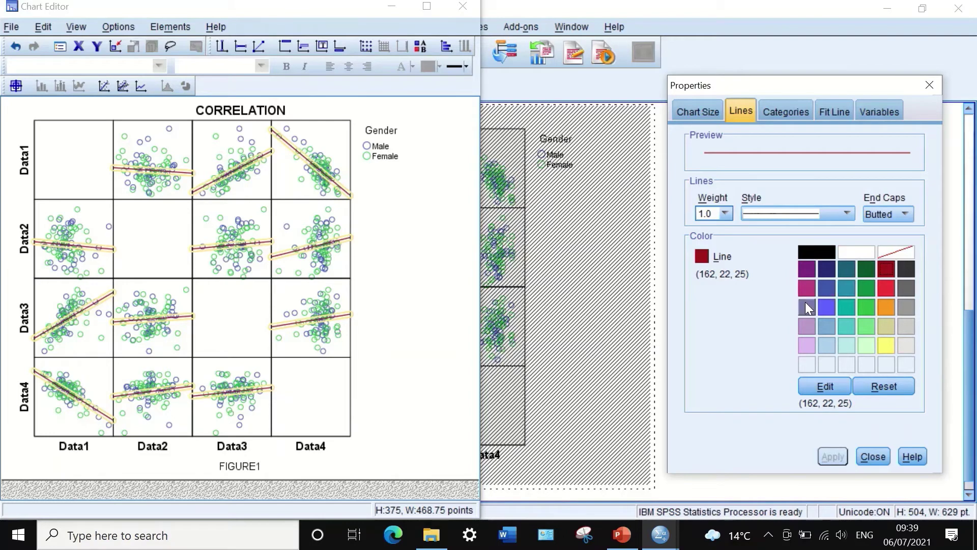
pyautogui.click(873, 457)
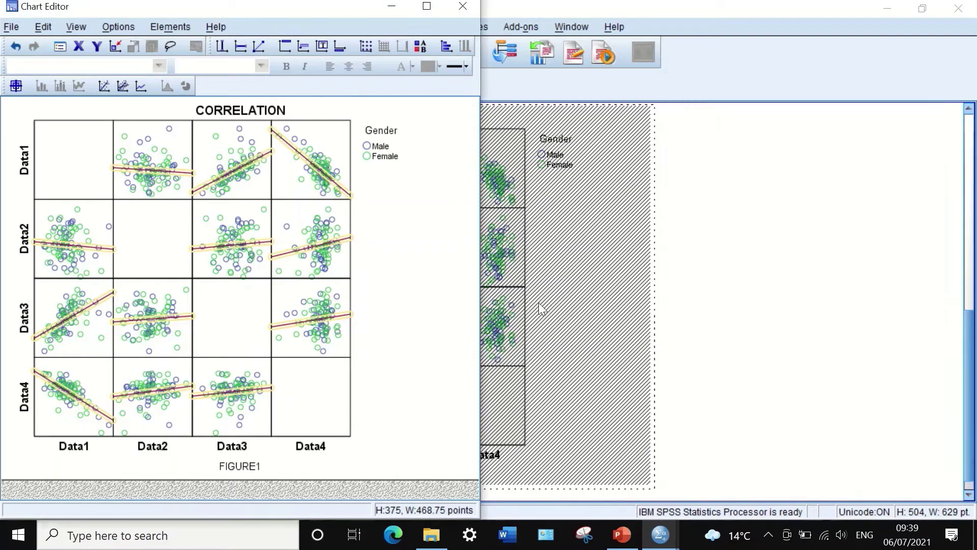
pyautogui.click(415, 250)
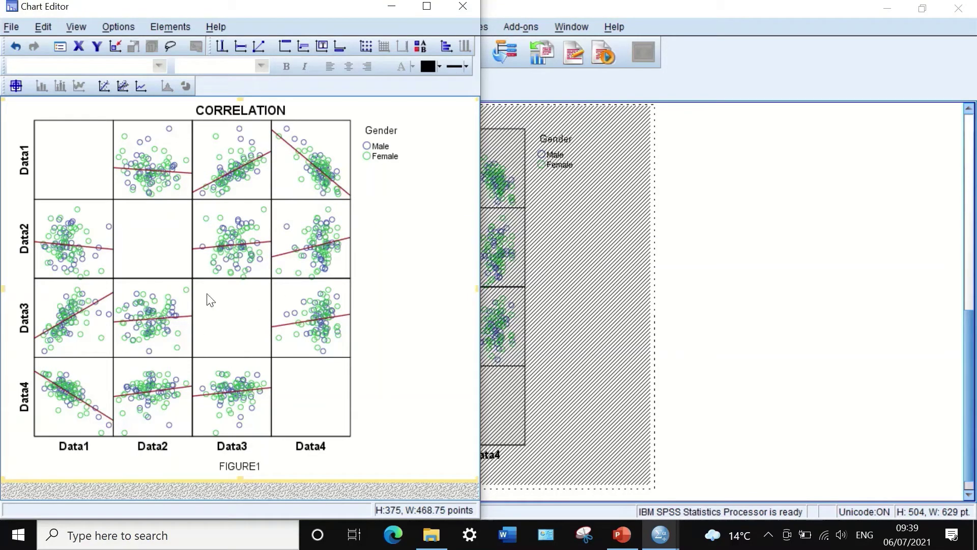
pyautogui.doubleClick(171, 135)
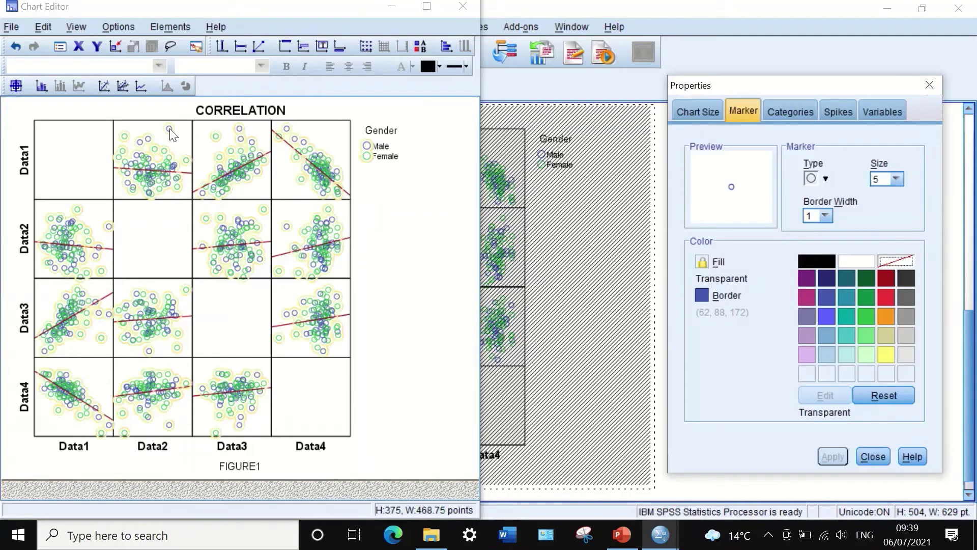
pyautogui.click(825, 179)
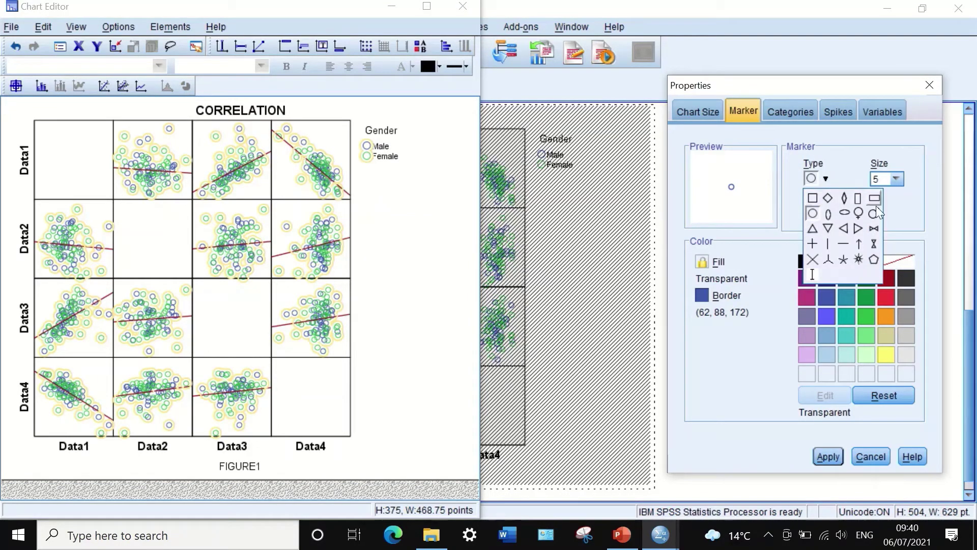
pyautogui.click(933, 206)
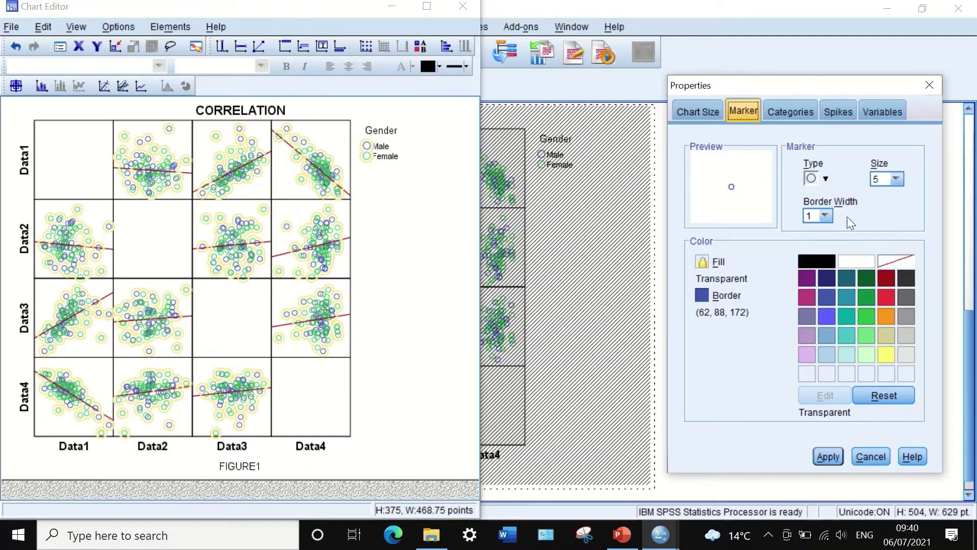
pyautogui.click(827, 457)
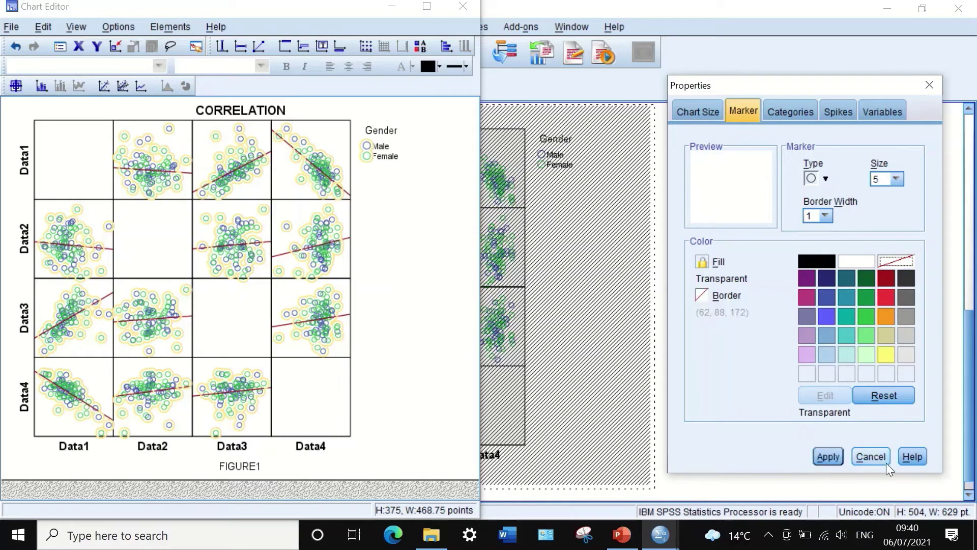
pyautogui.click(864, 454)
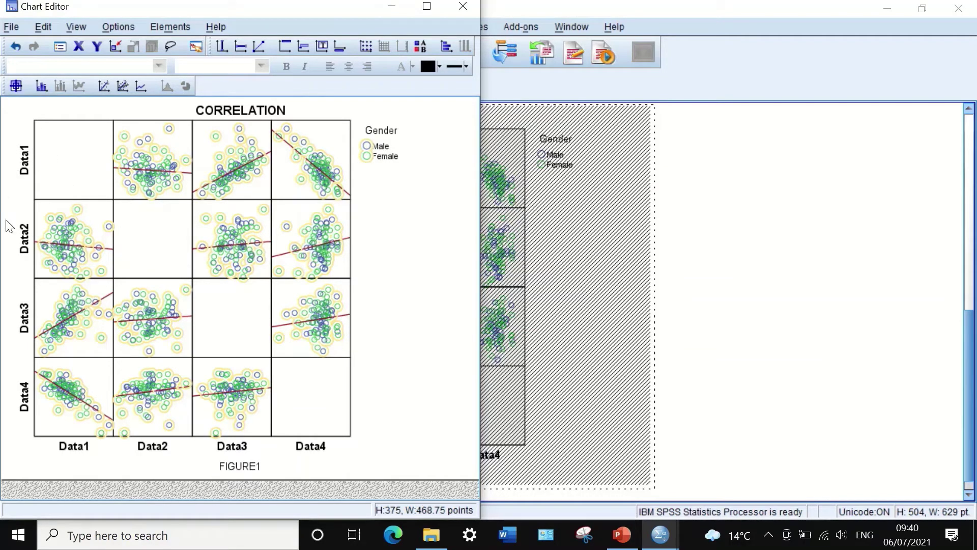
# Step: Set the text colour of the matrix's vertical axis titles Data1 to Data4 to green (13, 141, 70)
pyautogui.click(24, 174)
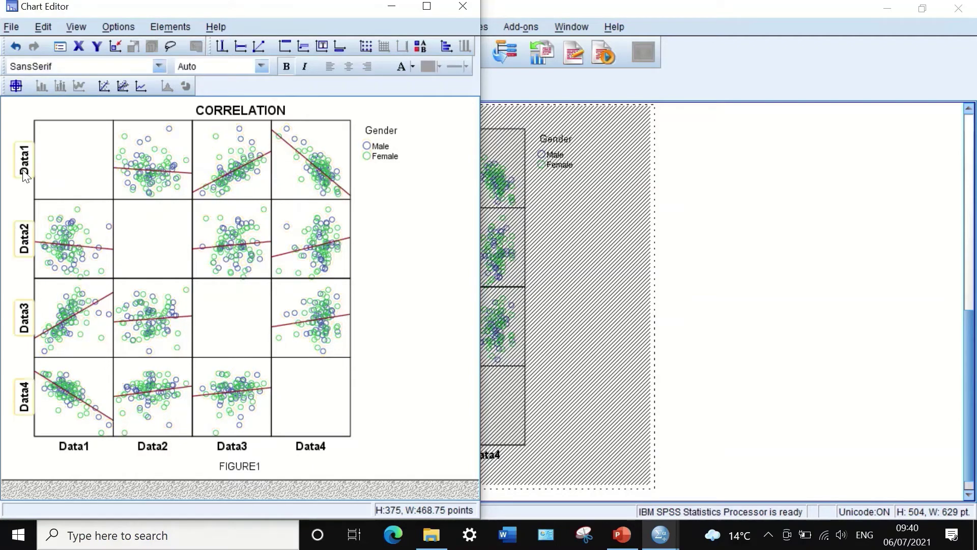
pyautogui.doubleClick(24, 174)
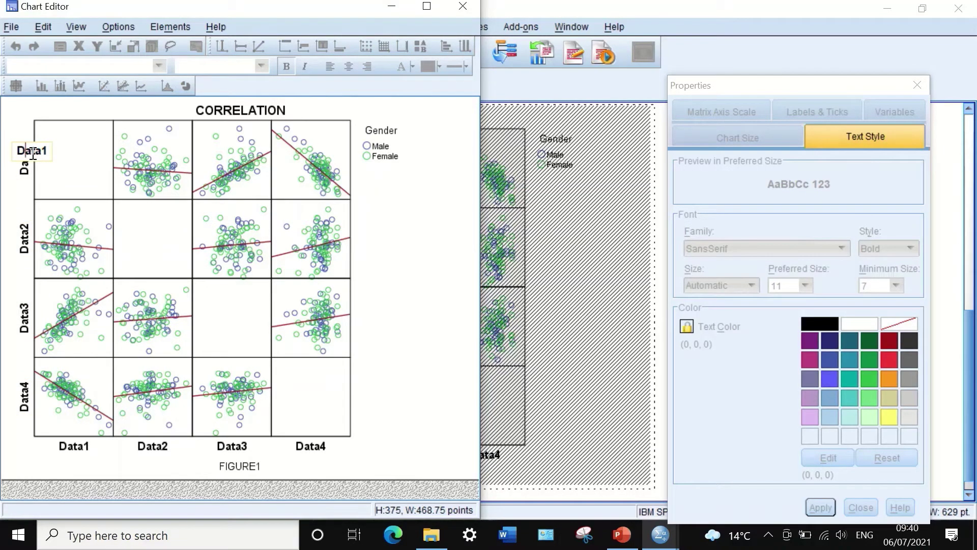
pyautogui.click(24, 147)
pyautogui.write('D')
pyautogui.press('BackSpace')
pyautogui.press('Return')
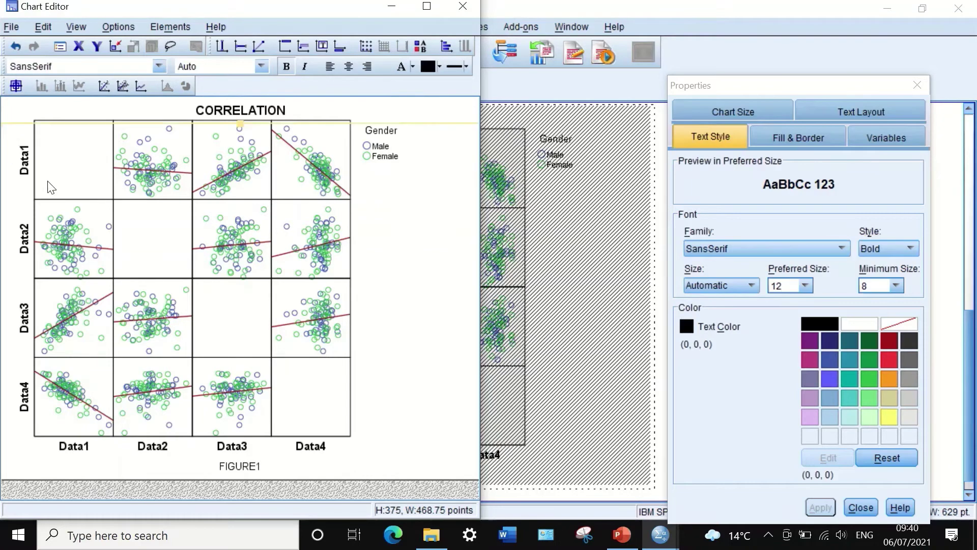
pyautogui.click(23, 162)
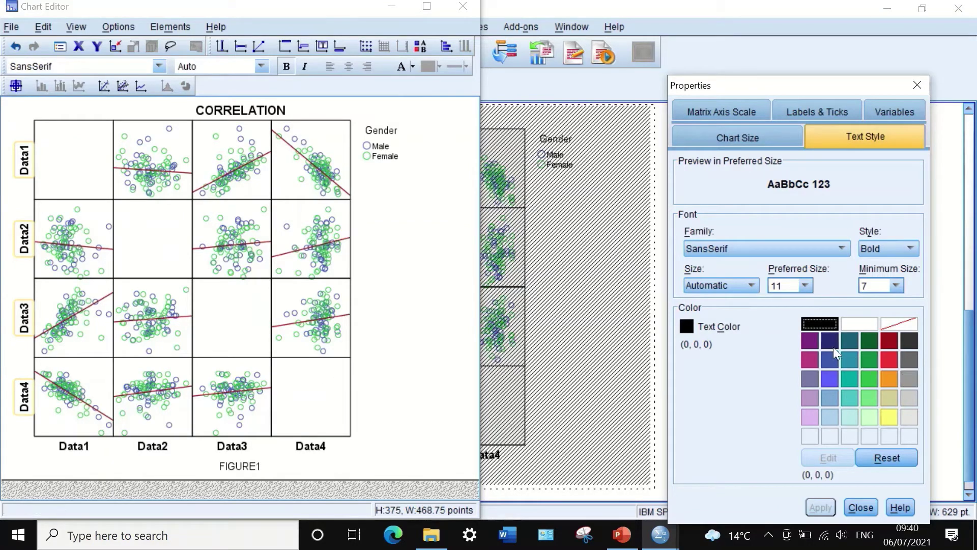
pyautogui.click(866, 358)
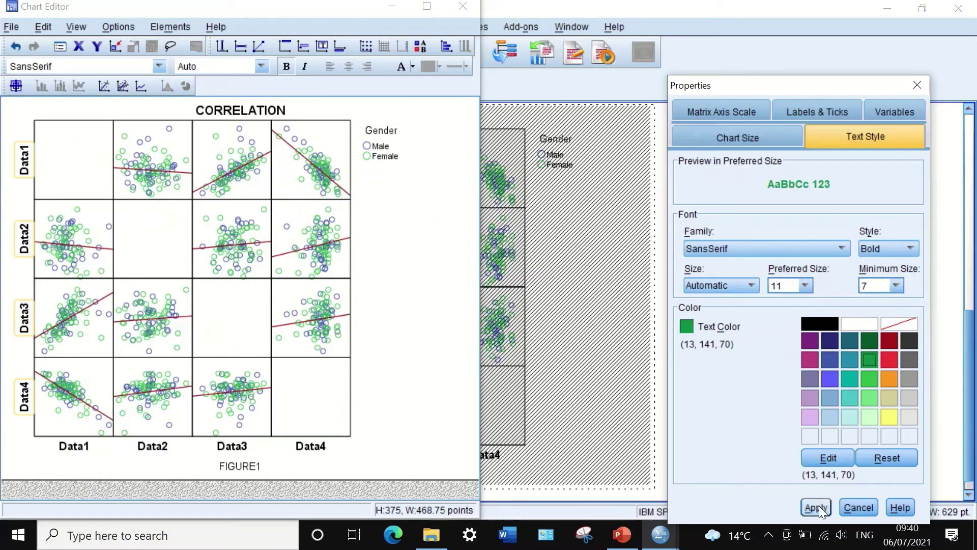
pyautogui.click(820, 505)
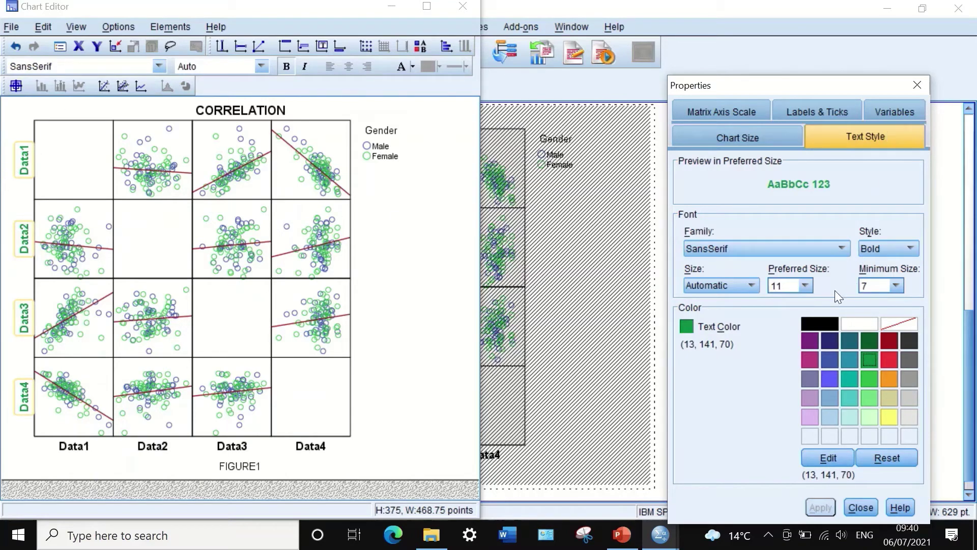
# Step: Set the preferred font size of the vertical axis titles to 14 and close their properties
pyautogui.click(805, 285)
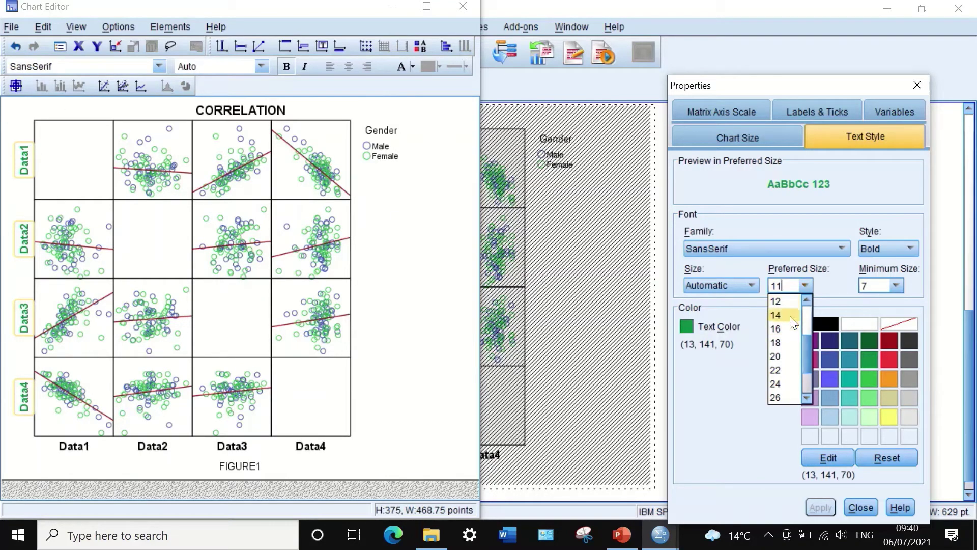
pyautogui.click(791, 322)
pyautogui.click(815, 507)
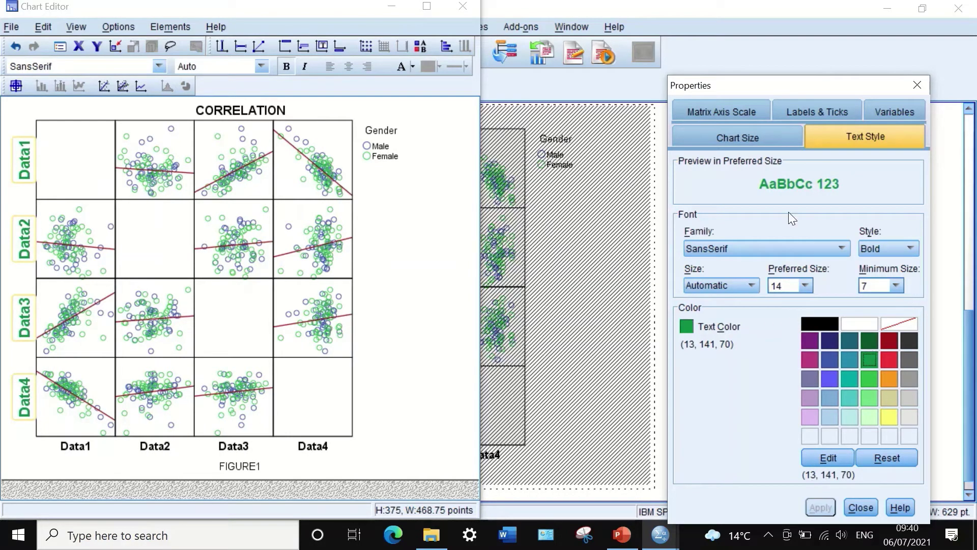
pyautogui.click(731, 116)
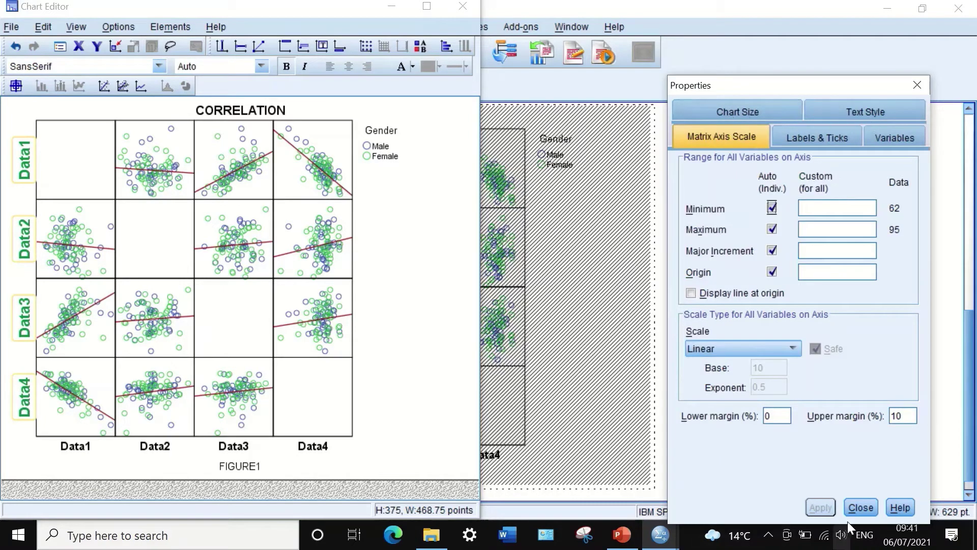
pyautogui.click(856, 506)
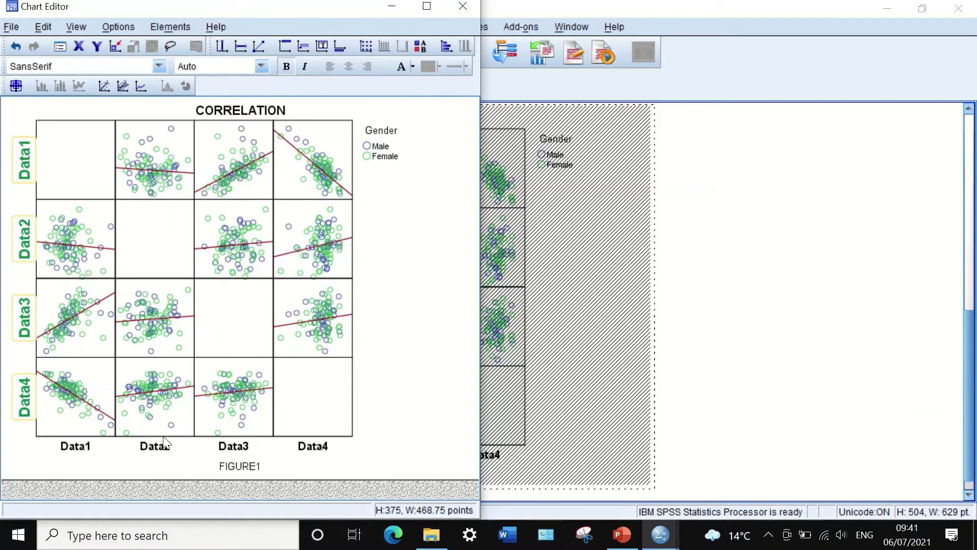
# Step: Format the horizontal axis titles Data1 to Data4 in green (13, 141, 70) with a preferred size of 14
pyautogui.doubleClick(158, 447)
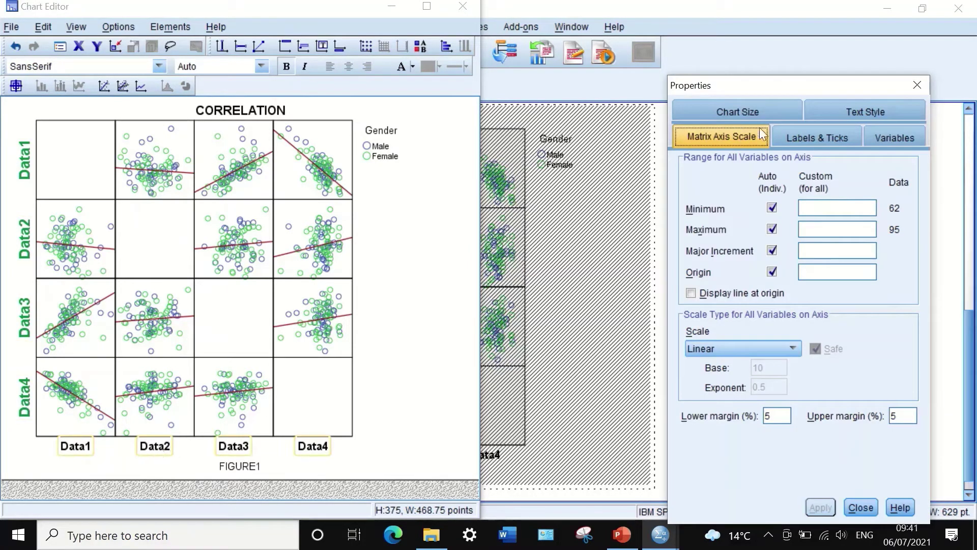
pyautogui.click(820, 133)
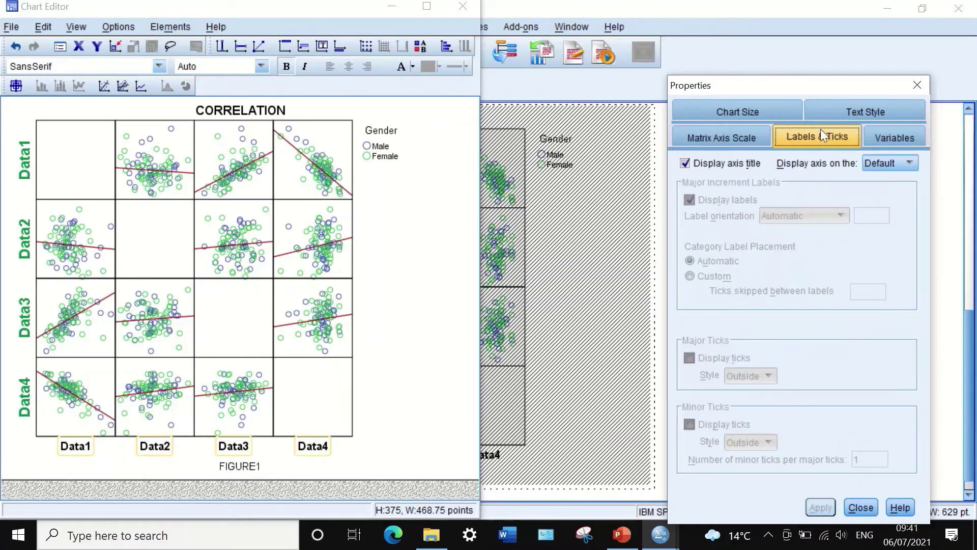
pyautogui.click(884, 114)
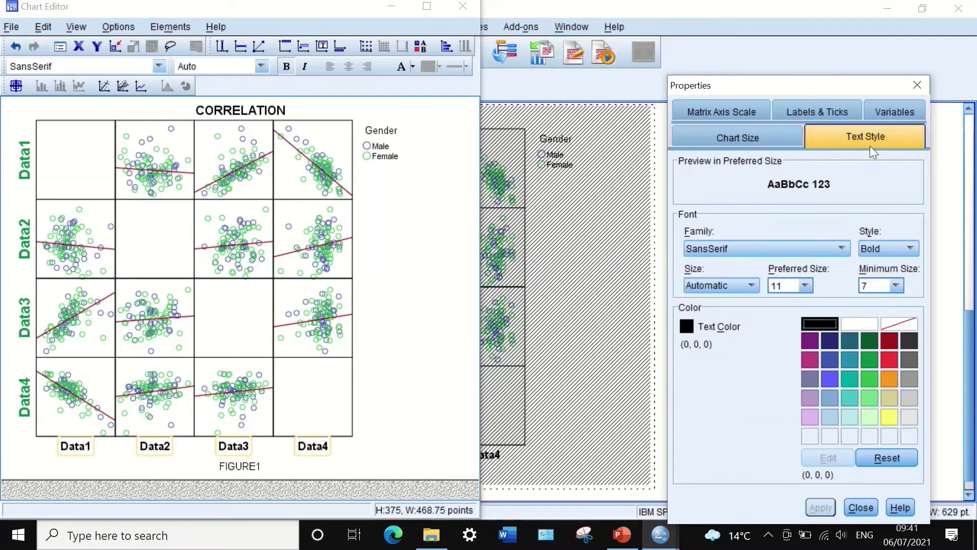
pyautogui.click(870, 358)
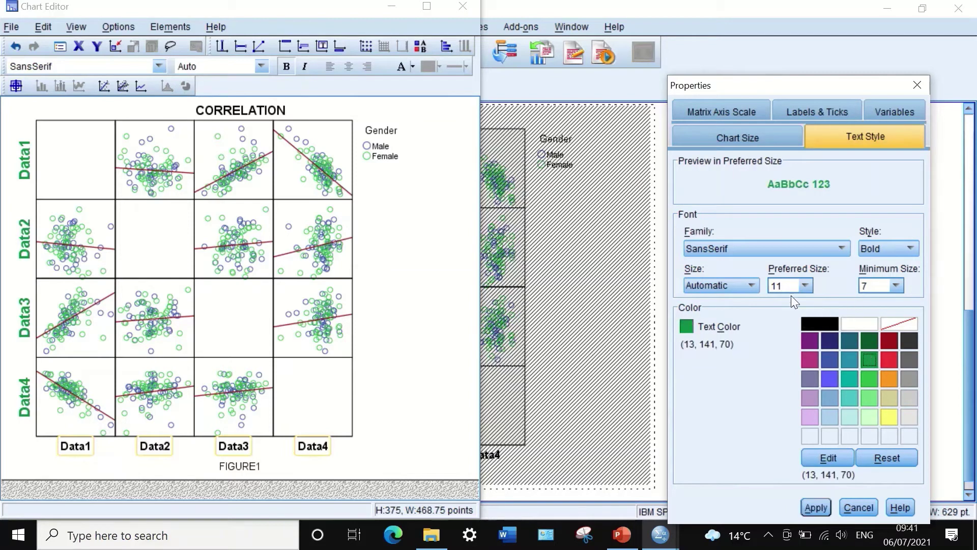
pyautogui.click(800, 283)
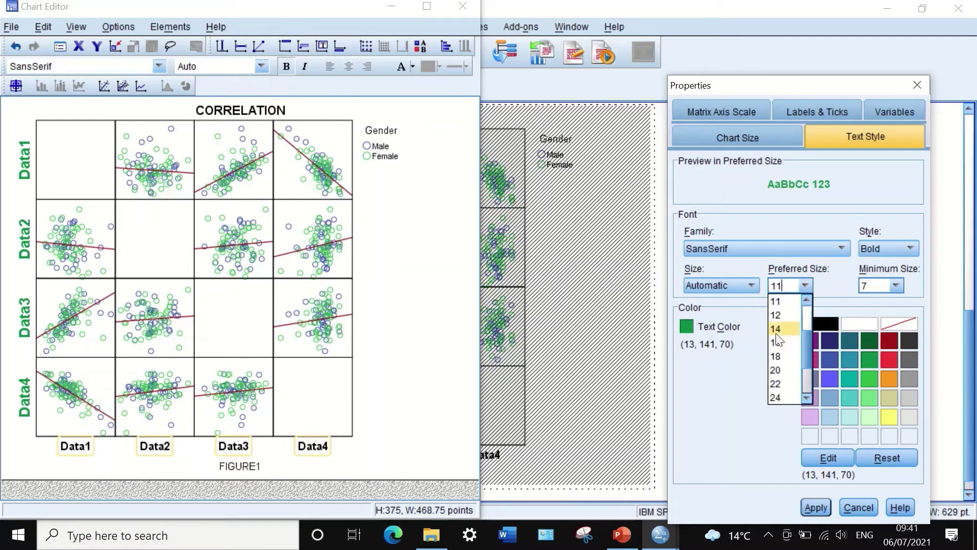
pyautogui.click(776, 329)
pyautogui.click(815, 507)
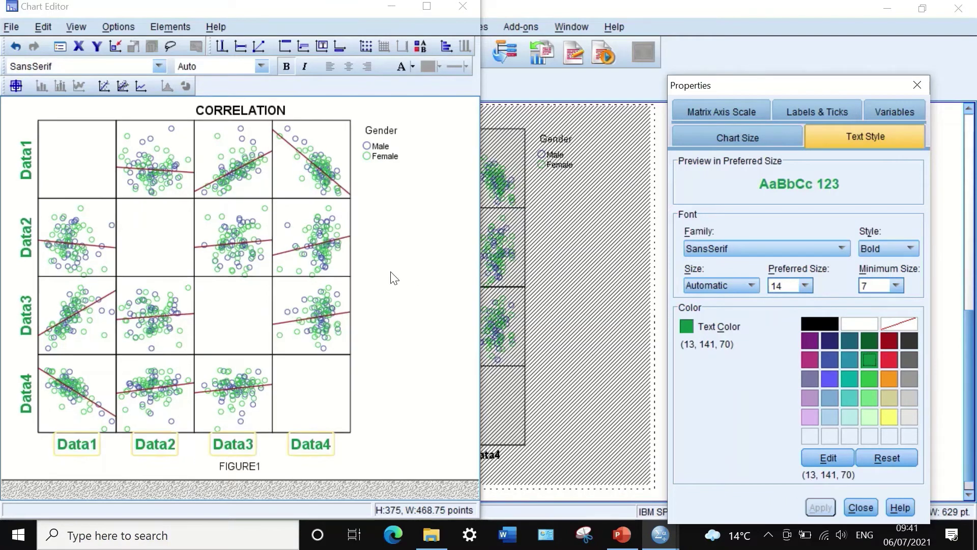
pyautogui.click(924, 81)
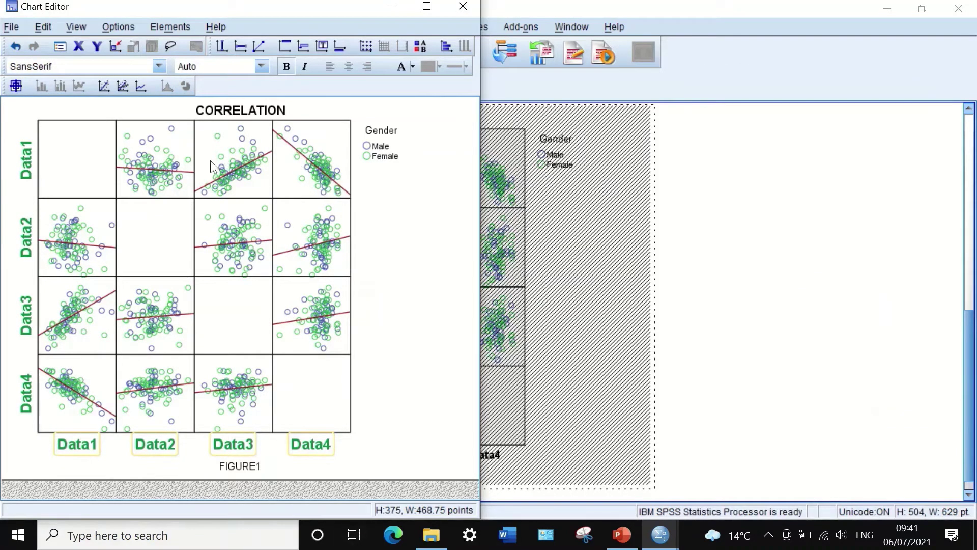
# Step: Hide the chart's gender legend, show it again and close the properties
pyautogui.click(174, 121)
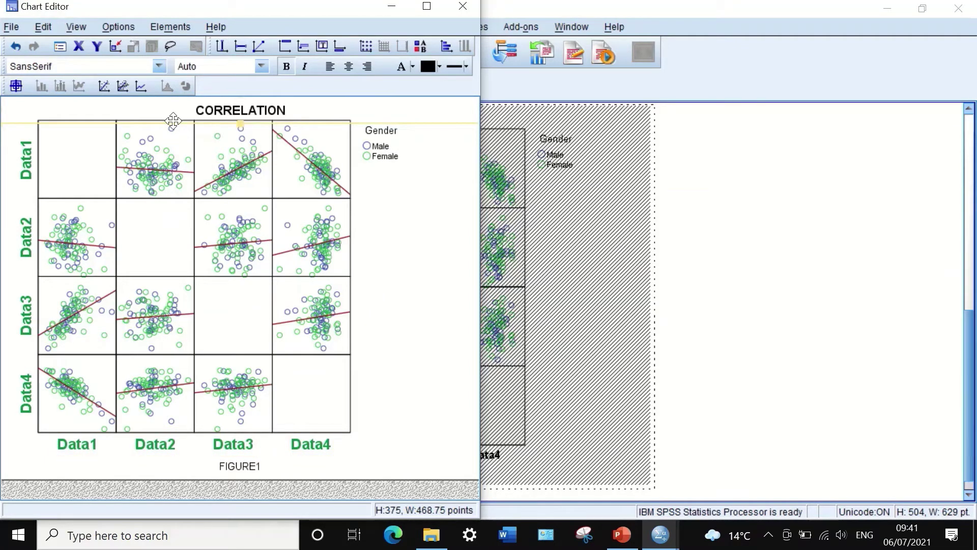
pyautogui.rightClick(173, 120)
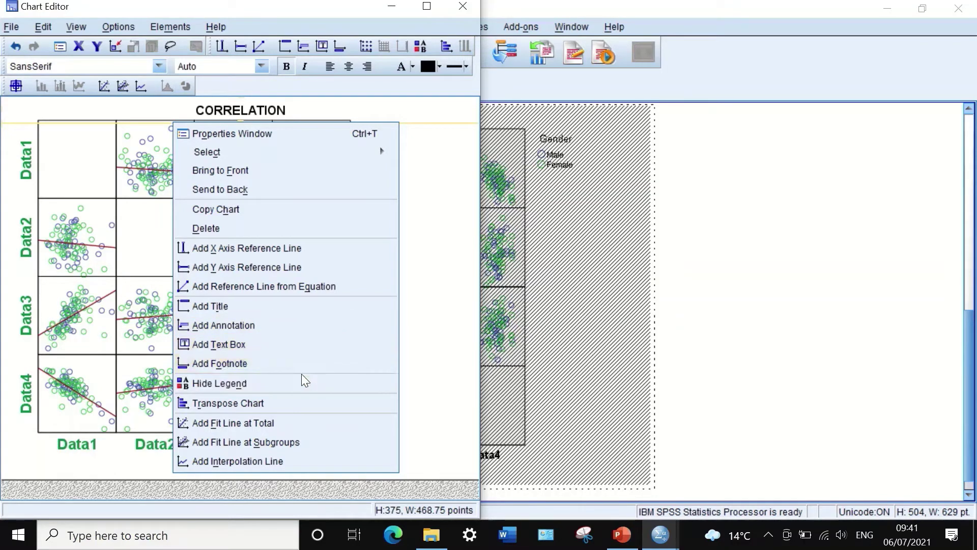
pyautogui.click(239, 383)
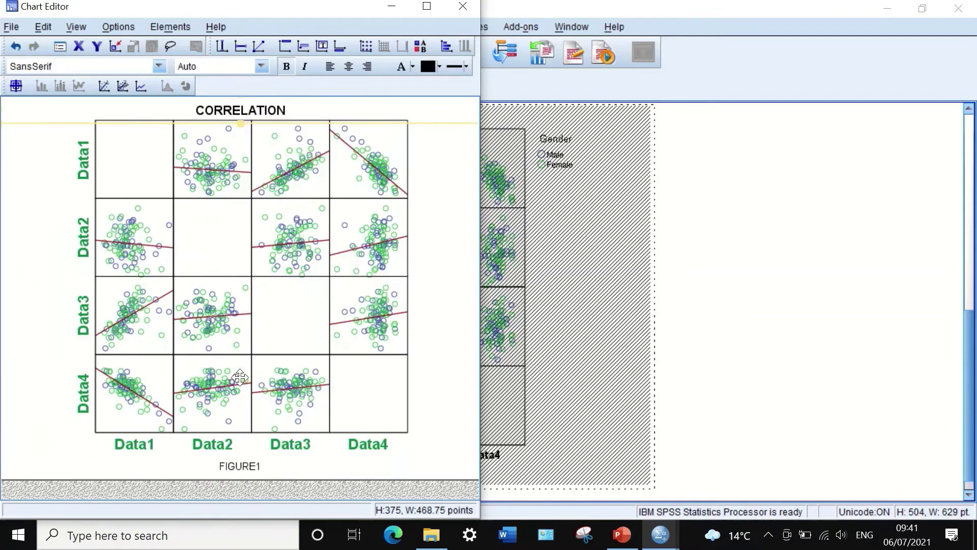
pyautogui.rightClick(345, 136)
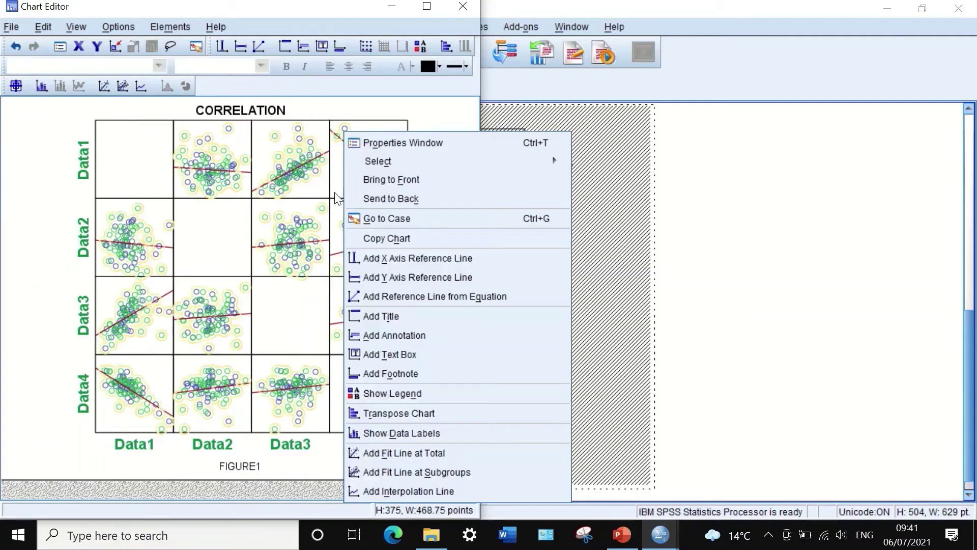
pyautogui.click(370, 388)
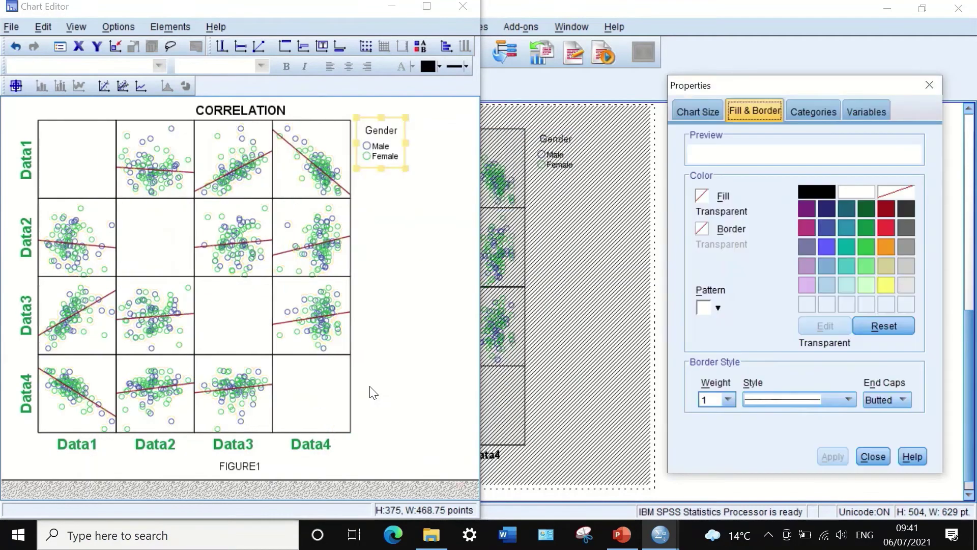
pyautogui.click(224, 129)
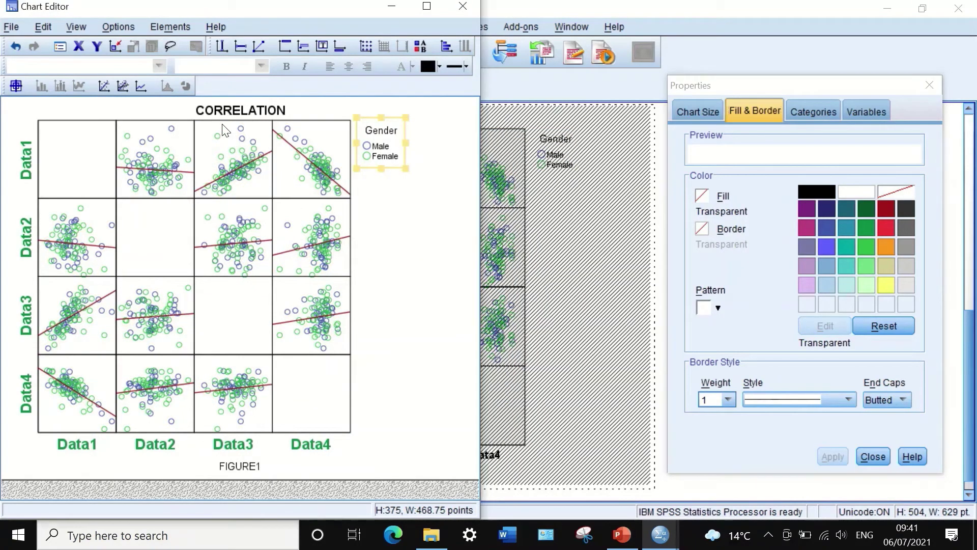
pyautogui.rightClick(223, 124)
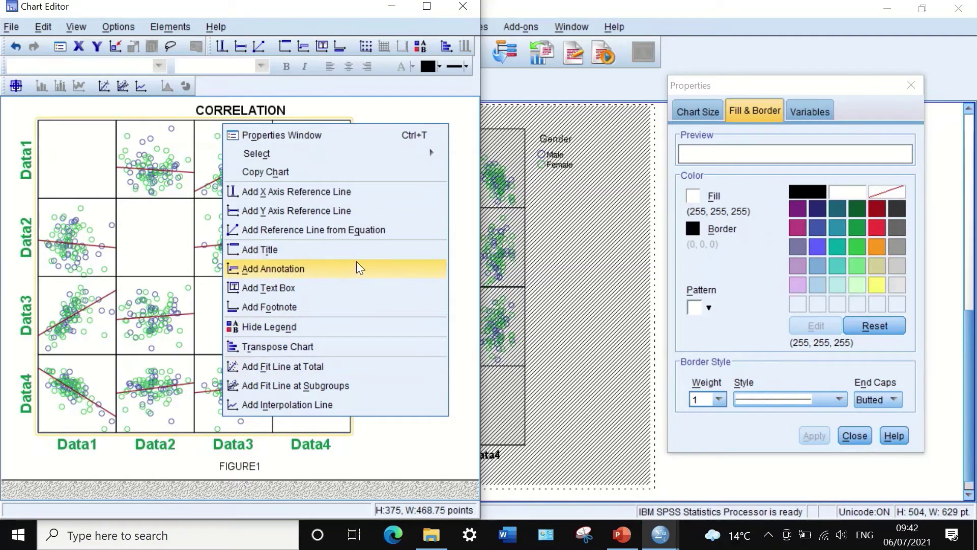
pyautogui.click(854, 436)
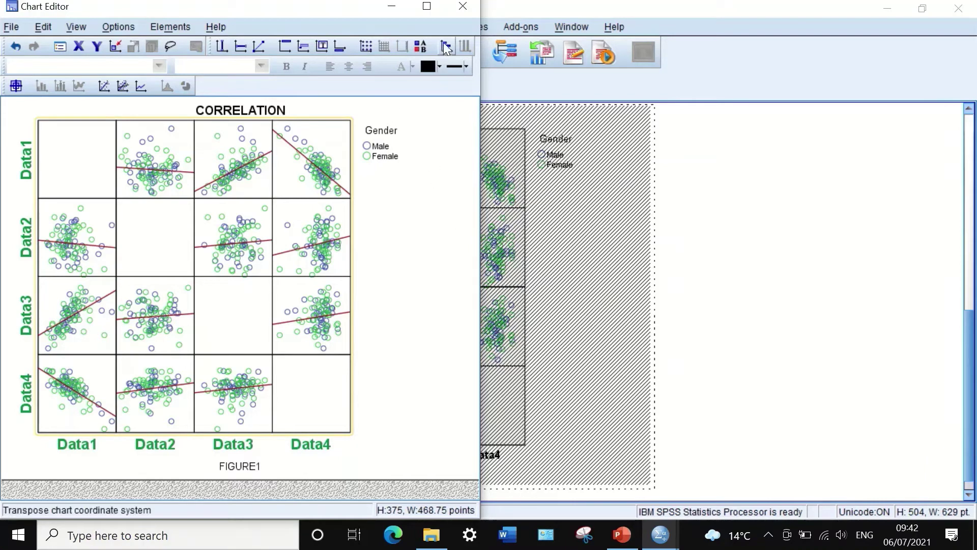
# Step: Show histograms in the diagonal panels of the matrix and hide them again
pyautogui.click(117, 26)
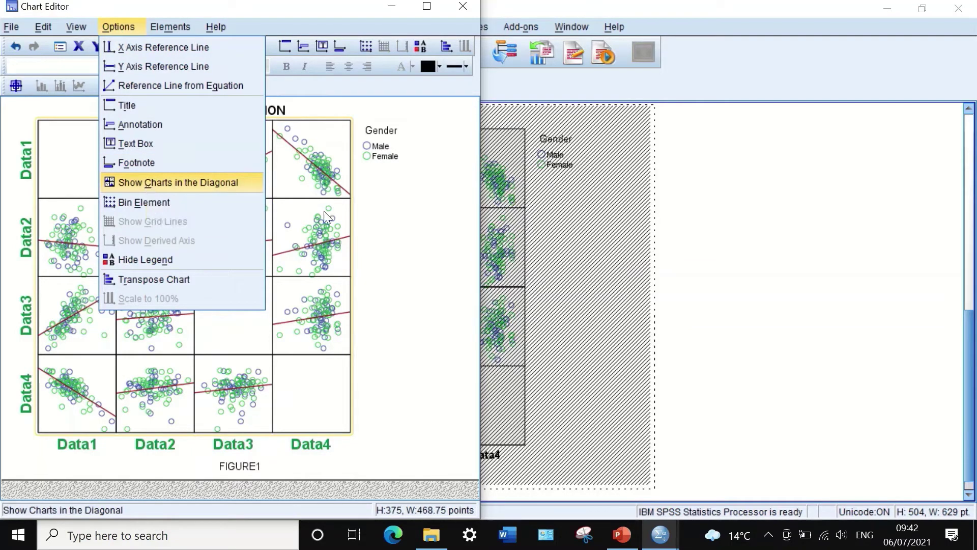
pyautogui.click(145, 183)
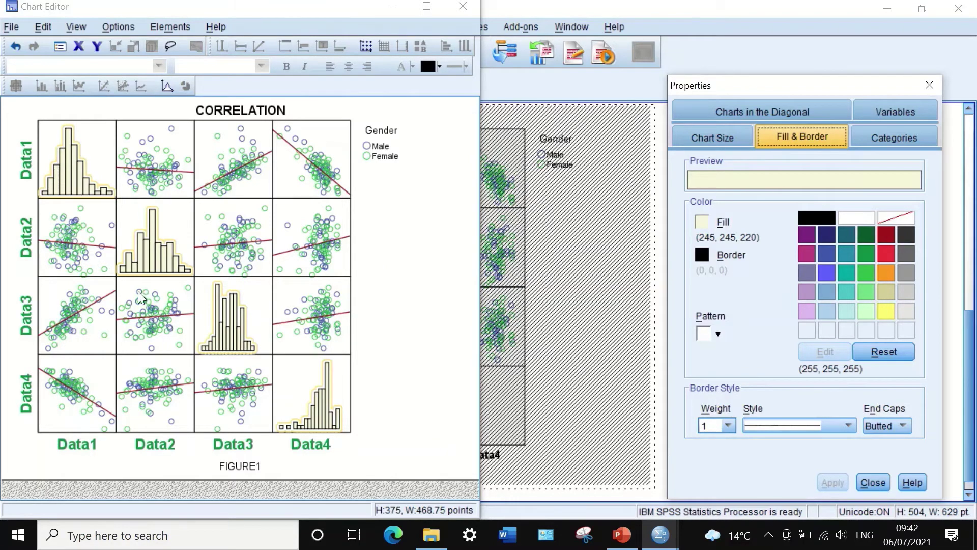
pyautogui.click(113, 25)
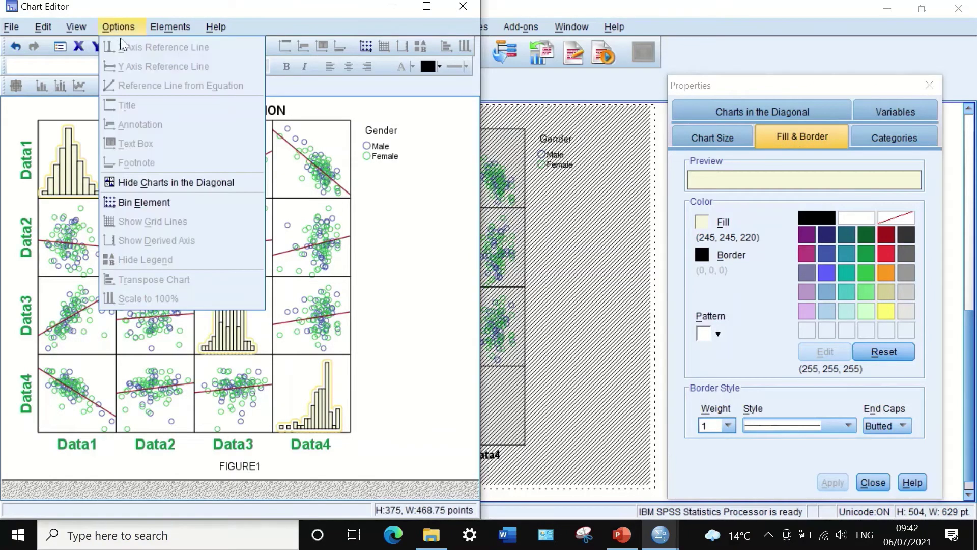
pyautogui.click(148, 181)
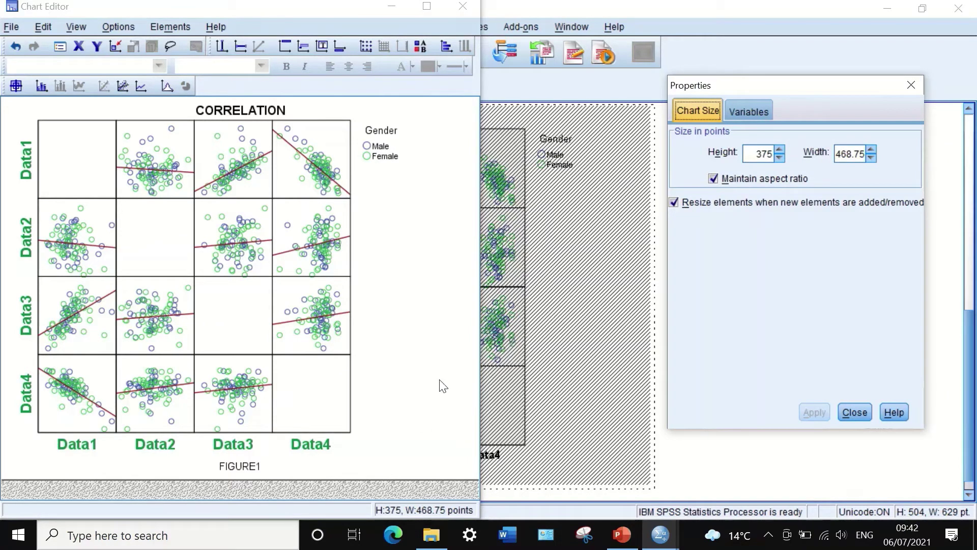
# Step: Close the chart editor and look over the formatted matrix scatterplot in the output
pyautogui.moveTo(464, 11)
pyautogui.click(464, 7)
pyautogui.scroll(-10, 527, 324)
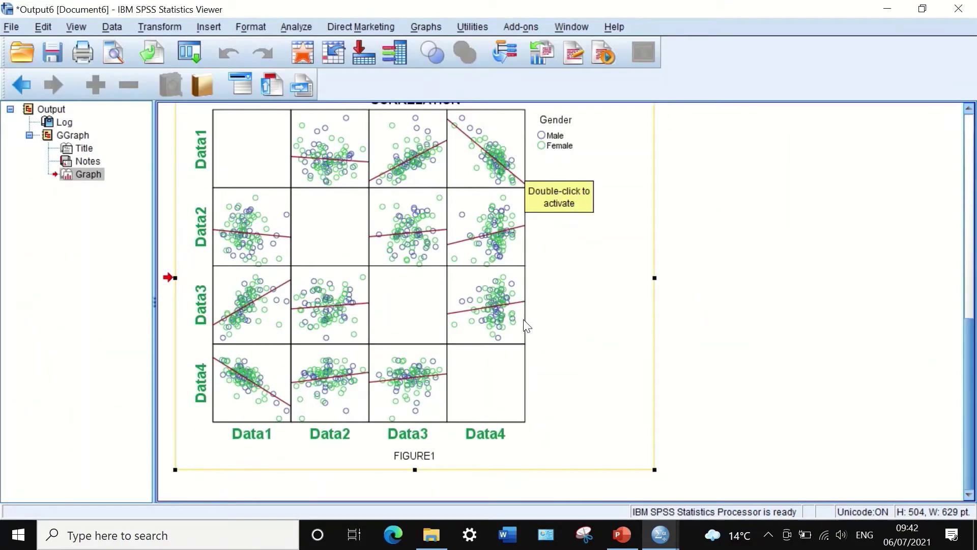
pyautogui.scroll(3, 623, 385)
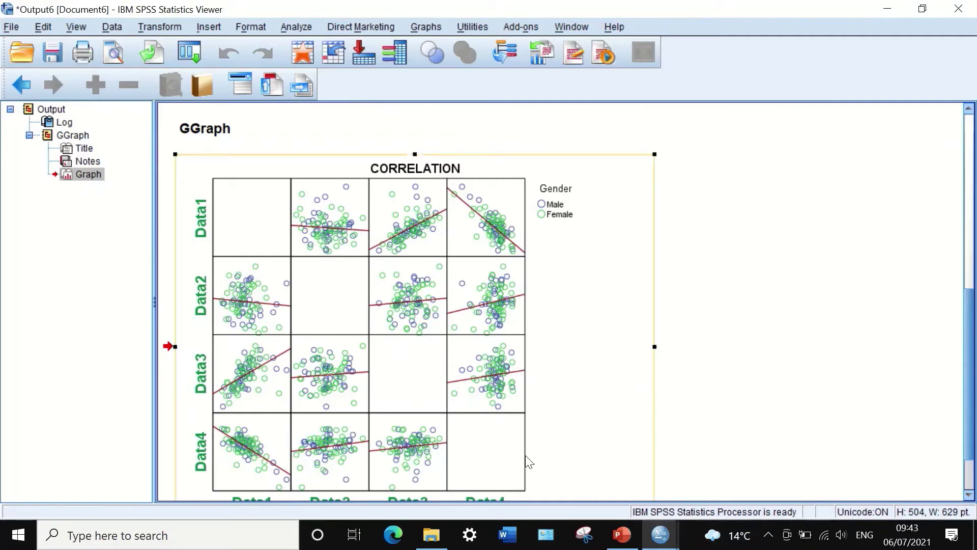
pyautogui.scroll(-2, 461, 297)
# Step: Start exporting the selected matrix scatterplot with Portable Document Format (*.pdf) as the document type
pyautogui.click(457, 291)
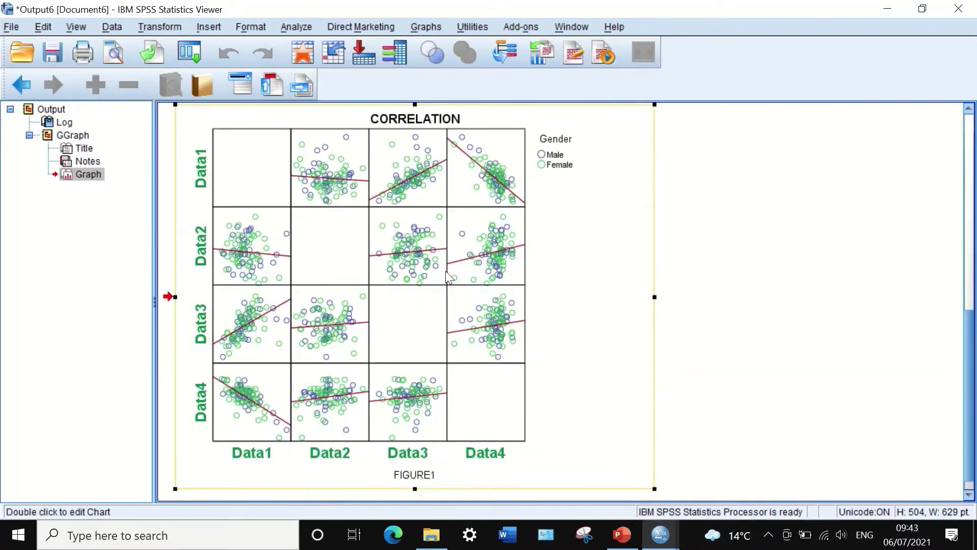
pyautogui.rightClick(445, 271)
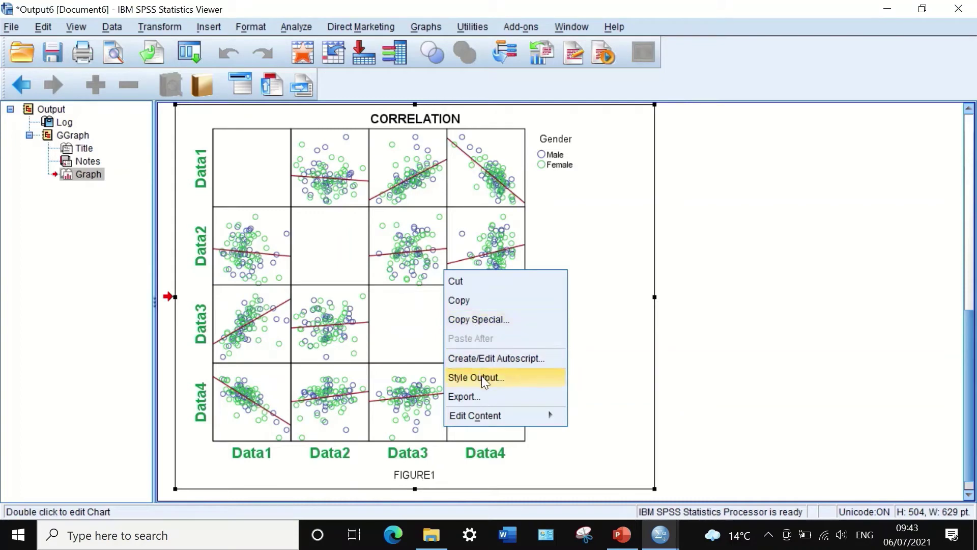
pyautogui.click(481, 396)
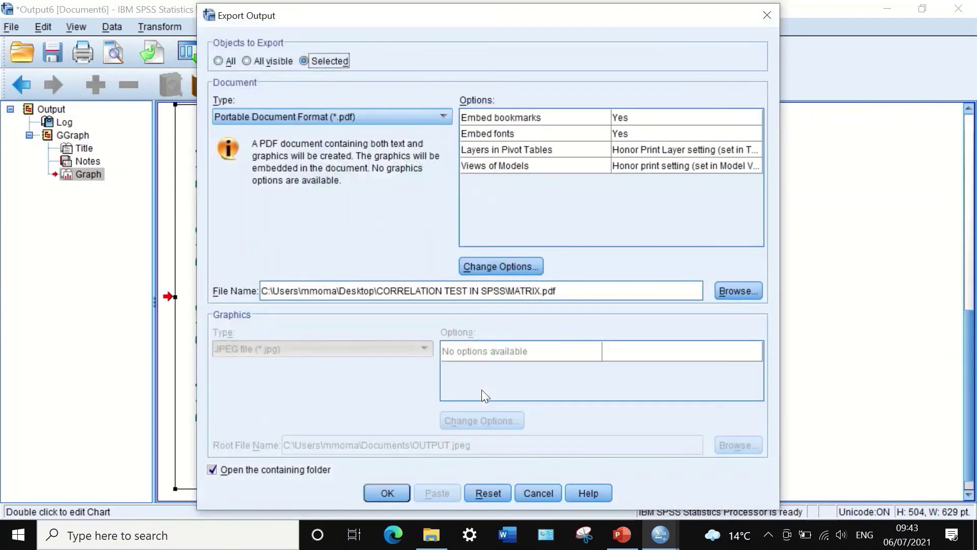
pyautogui.click(439, 116)
pyautogui.scroll(2, 366, 152)
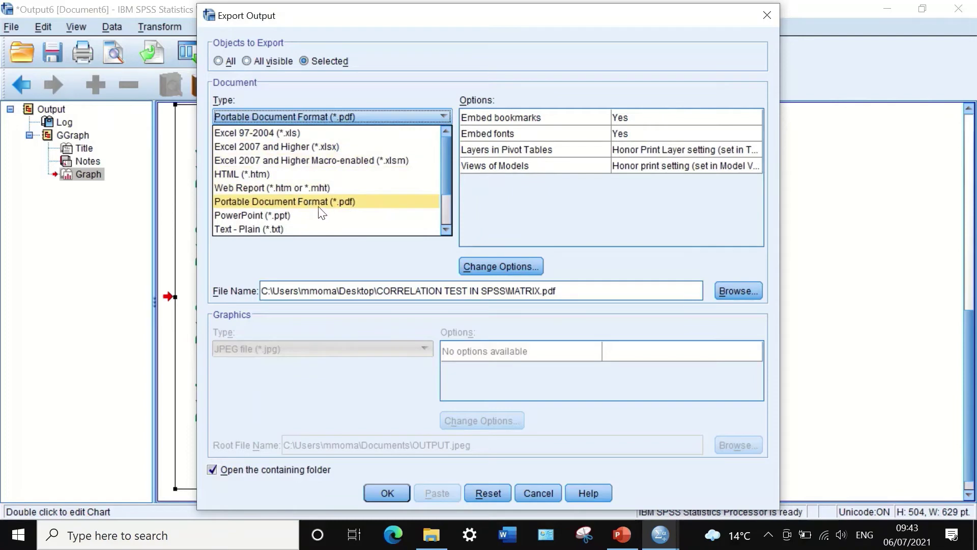
pyautogui.scroll(-2, 312, 221)
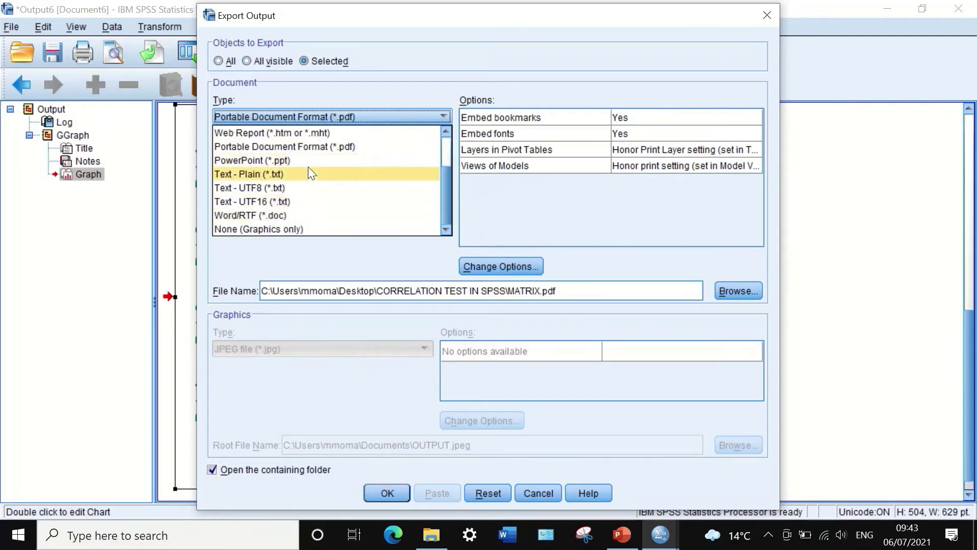
pyautogui.scroll(1, 309, 165)
pyautogui.click(321, 186)
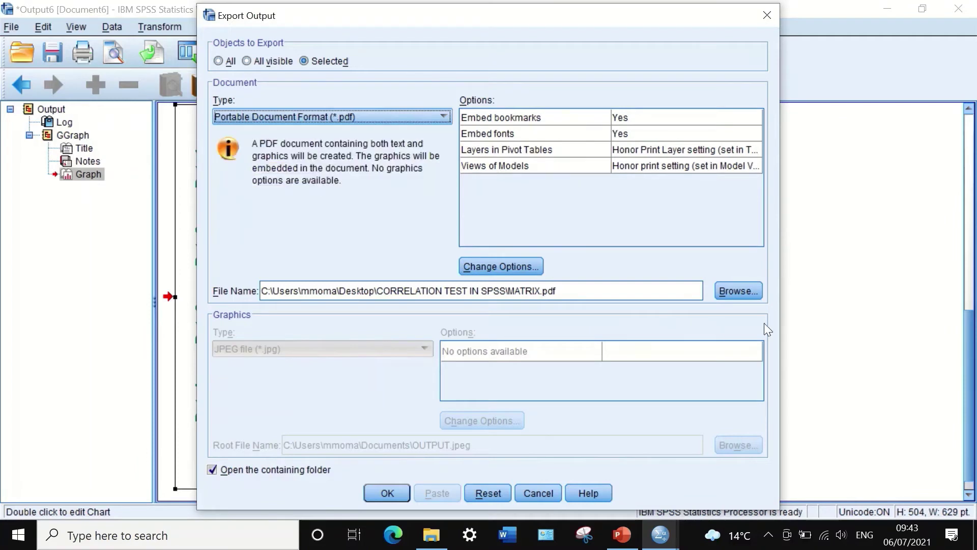
# Step: Choose the CORRELATION TEST IN SPSS folder on the Desktop as the export location
pyautogui.click(743, 293)
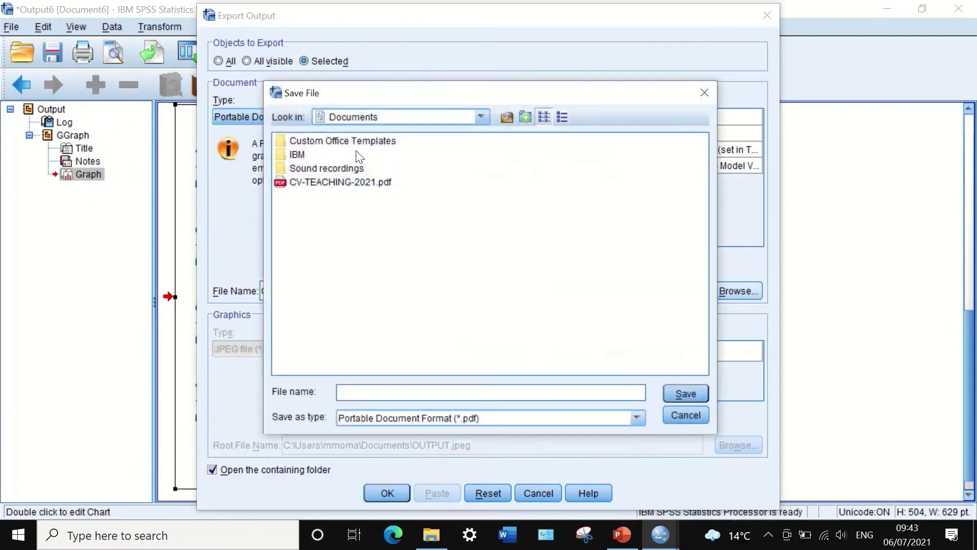
pyautogui.click(377, 114)
pyautogui.scroll(2, 362, 148)
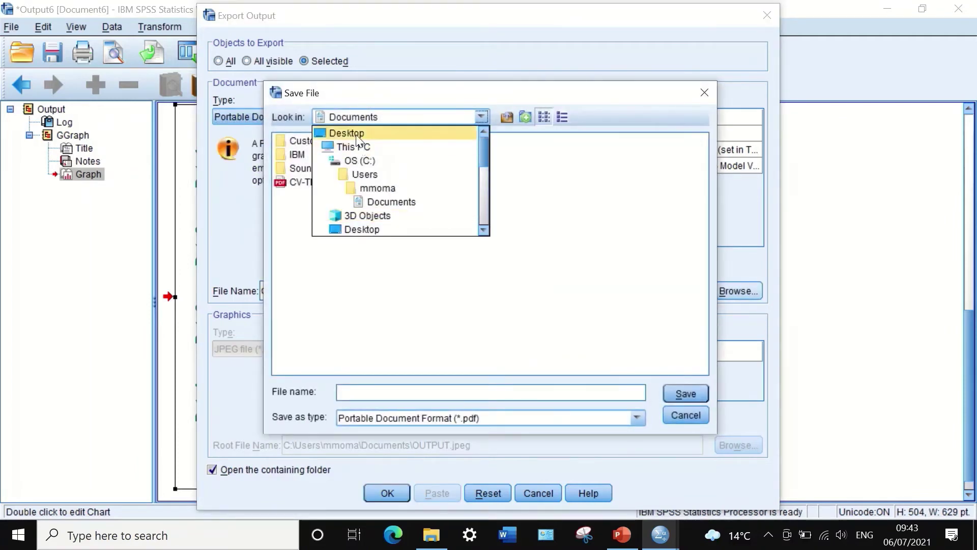
pyautogui.click(362, 133)
pyautogui.click(348, 197)
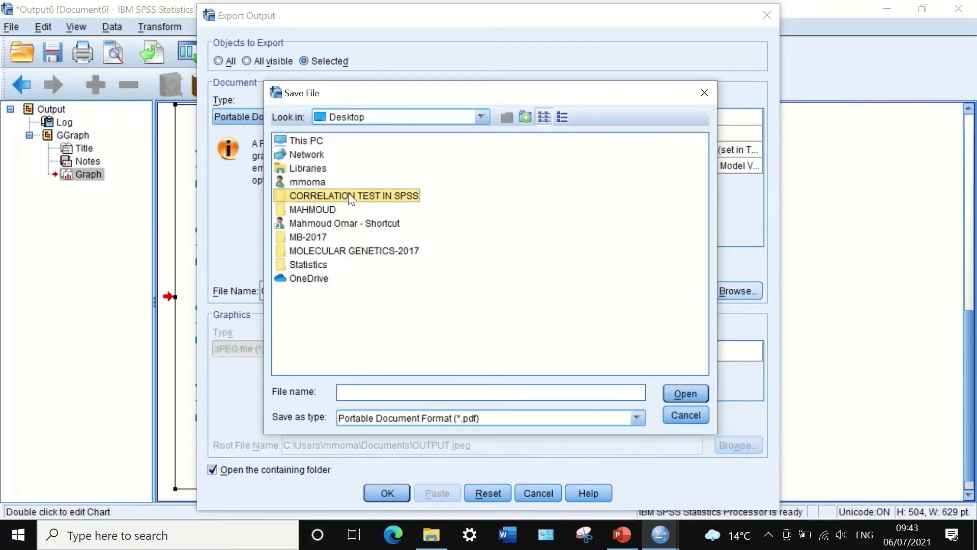
pyautogui.click(687, 395)
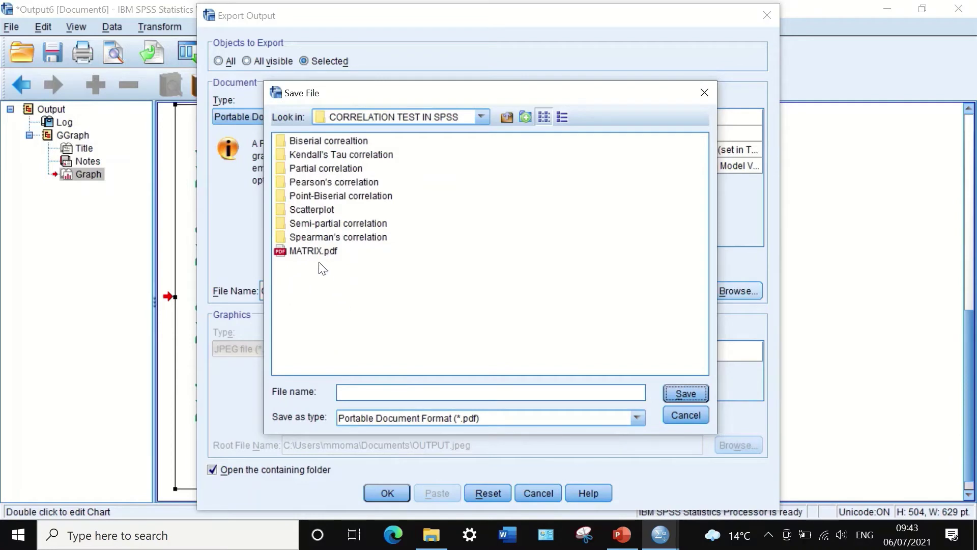
# Step: Name the export file M-CORRELATION and export the chart
pyautogui.click(391, 392)
pyautogui.write('M')
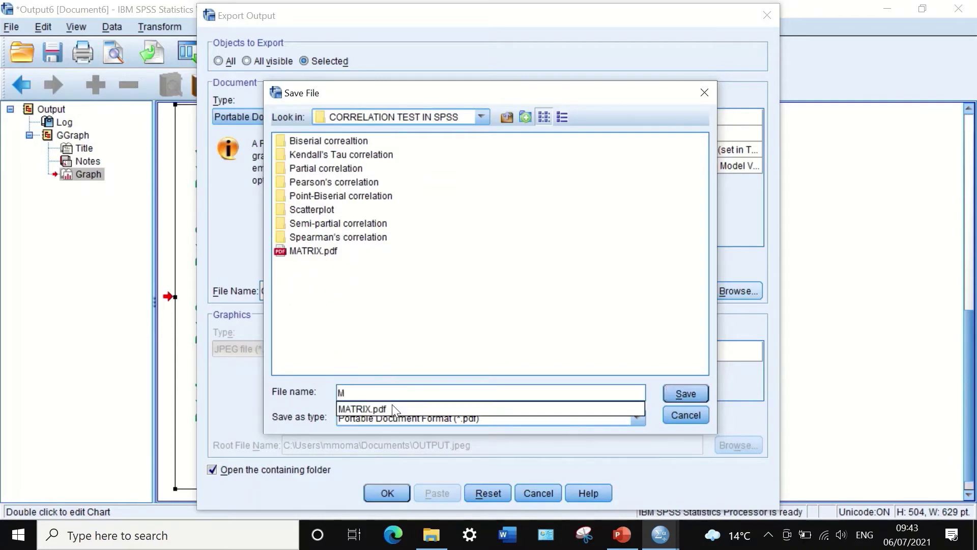
pyautogui.write('CORRELAT')
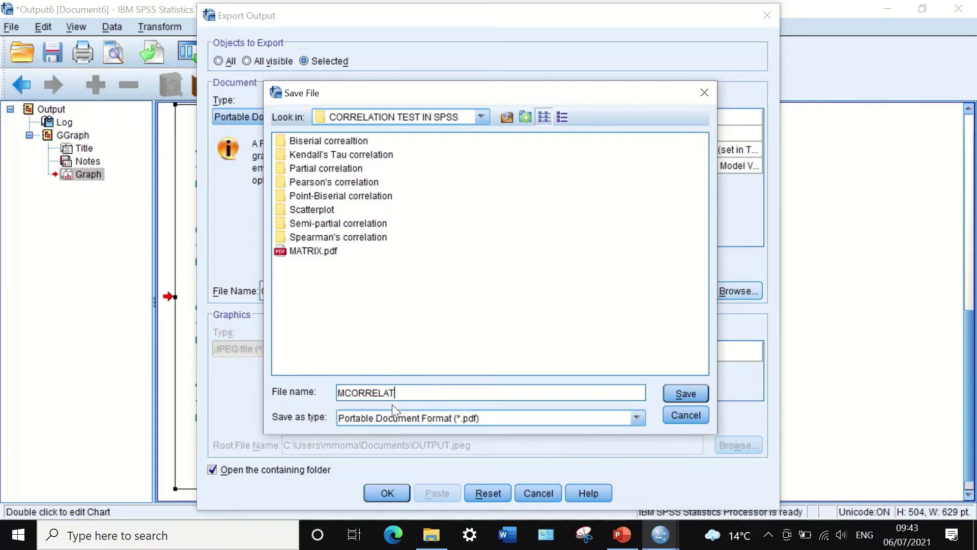
pyautogui.write('ION')
pyautogui.click(347, 392)
pyautogui.write('-')
pyautogui.click(692, 392)
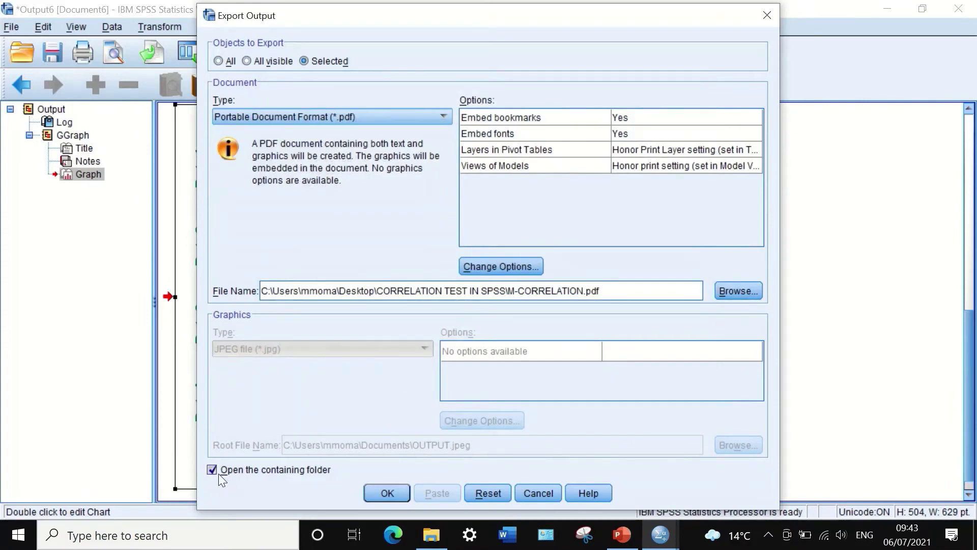
pyautogui.click(386, 493)
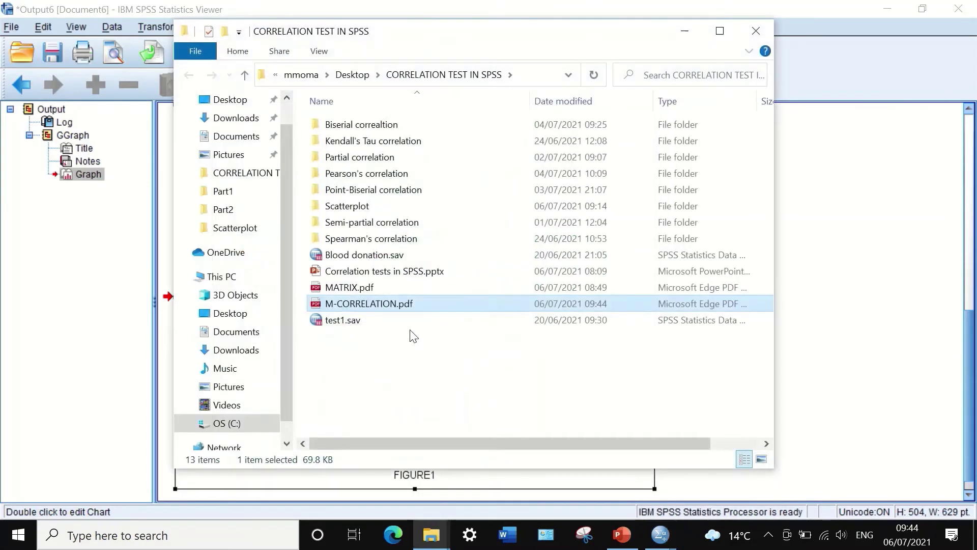
# Step: Open the exported M-CORRELATION.pdf, look over the chart on its page and close the file
pyautogui.doubleClick(334, 305)
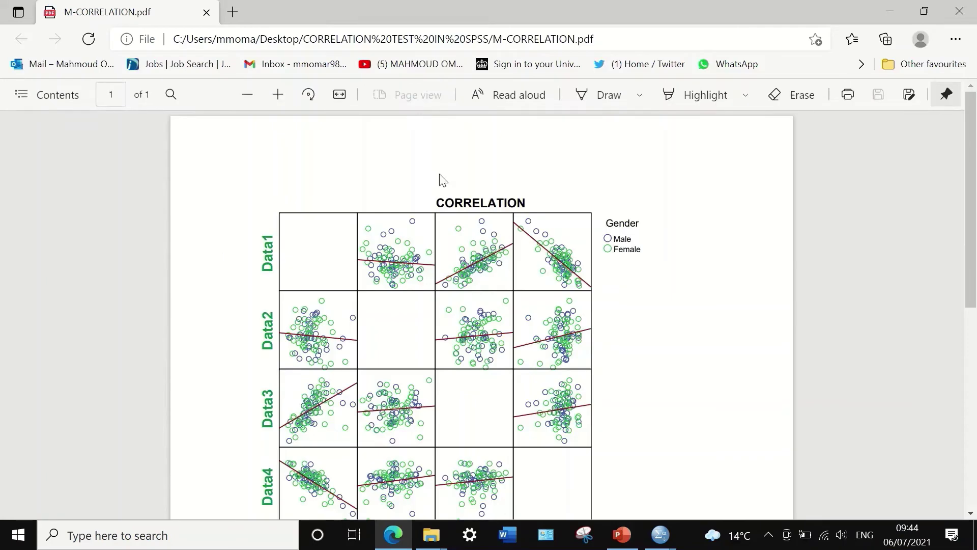
pyautogui.scroll(-4, 519, 249)
pyautogui.scroll(3, 519, 249)
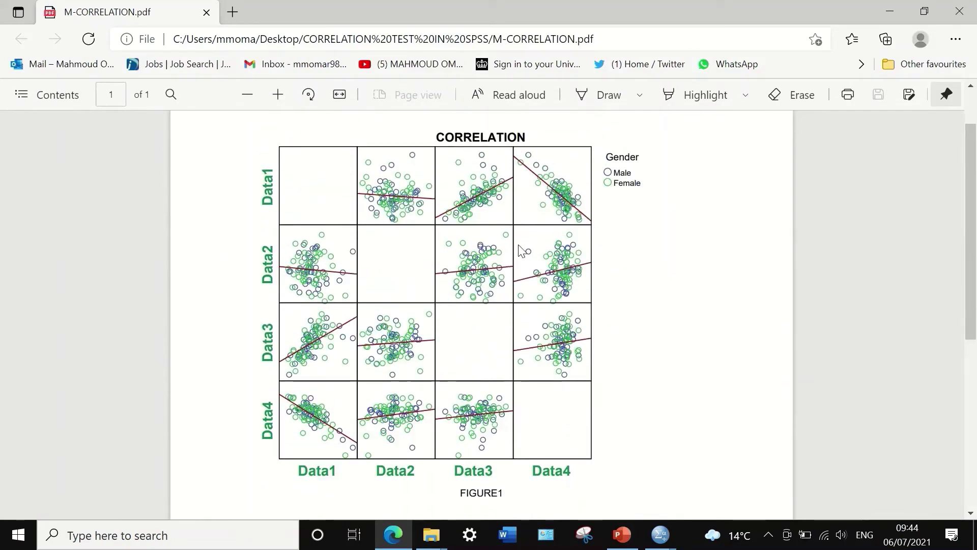
pyautogui.scroll(1, 519, 250)
pyautogui.scroll(-2, 519, 250)
pyautogui.scroll(-1, 520, 249)
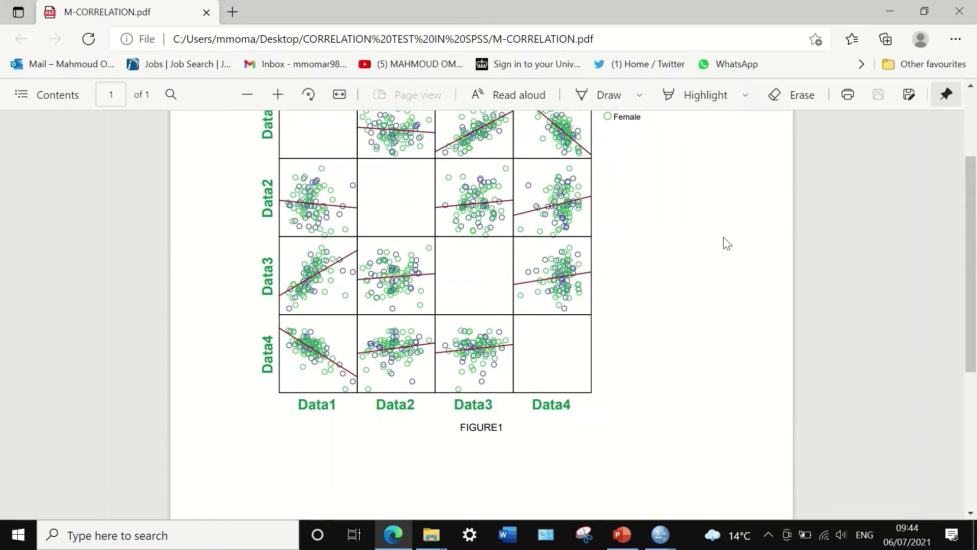
pyautogui.click(955, 7)
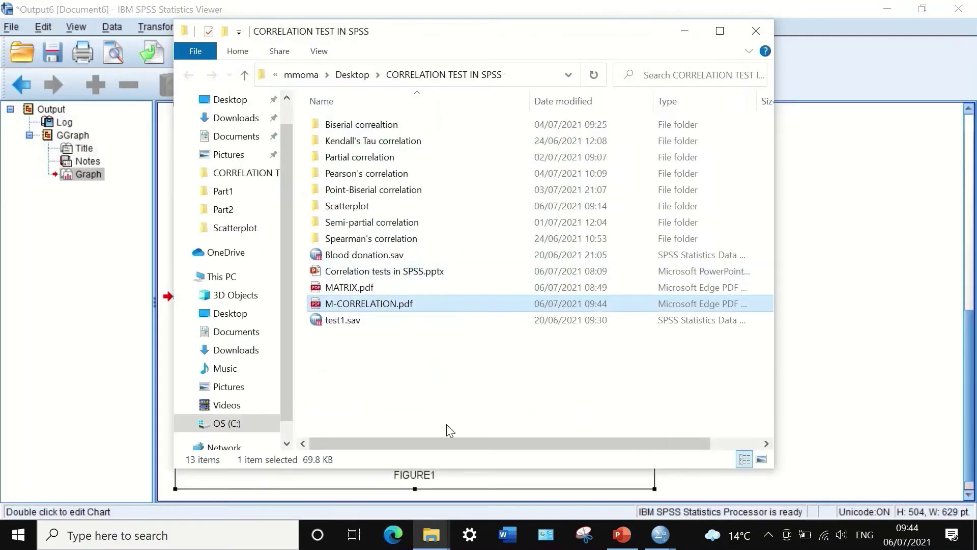
# Step: Copy the matrix scatterplot from the SPSS output with Copy Special, adding the Image (JPG, PNG) format
pyautogui.click(839, 208)
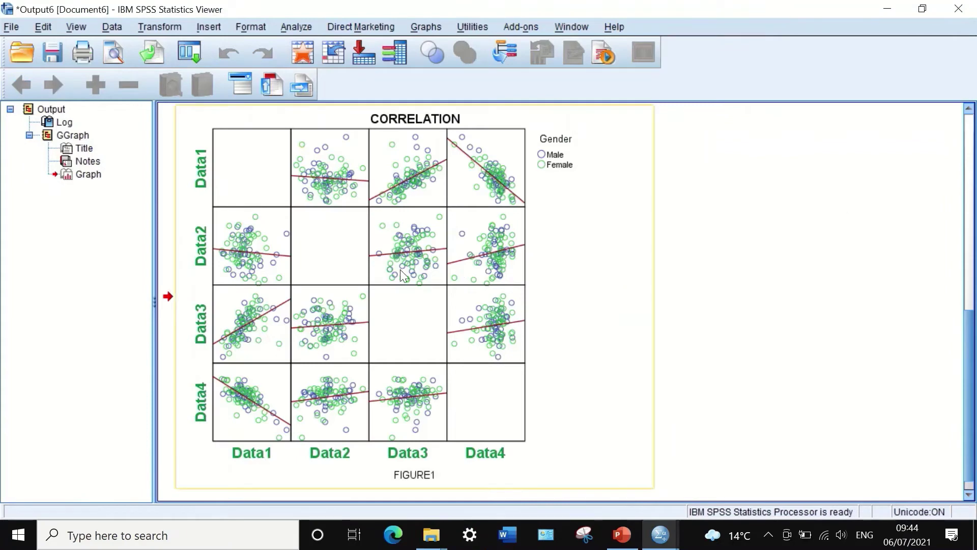
pyautogui.click(342, 252)
pyautogui.rightClick(342, 250)
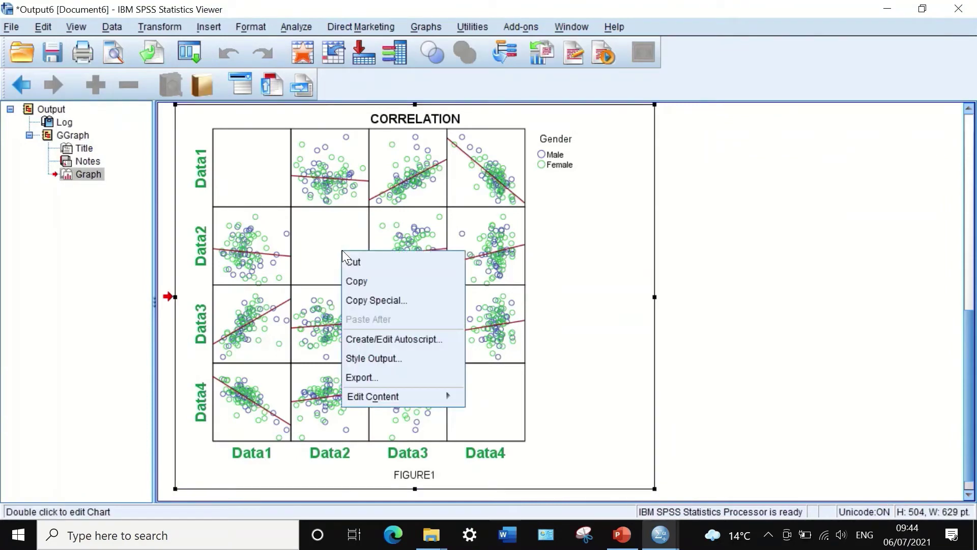
pyautogui.click(369, 300)
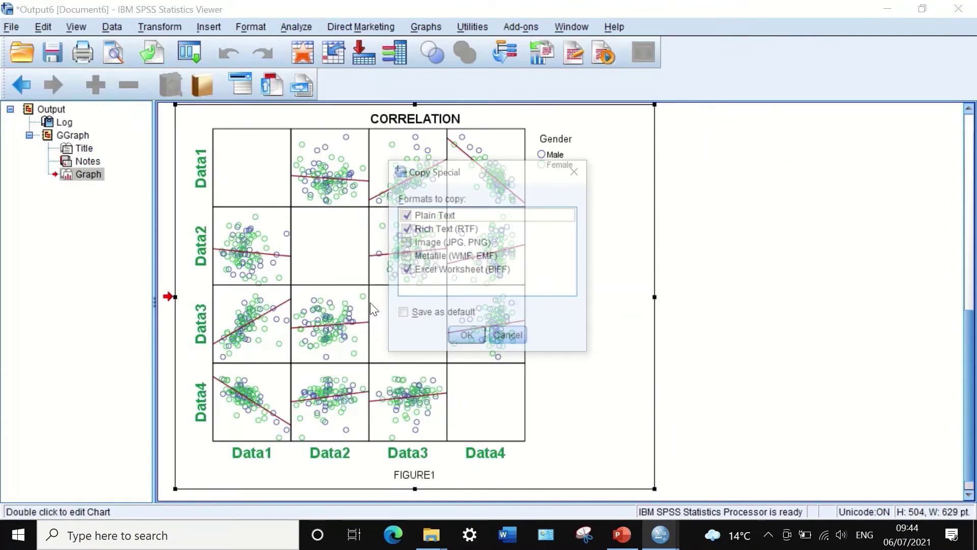
pyautogui.click(409, 240)
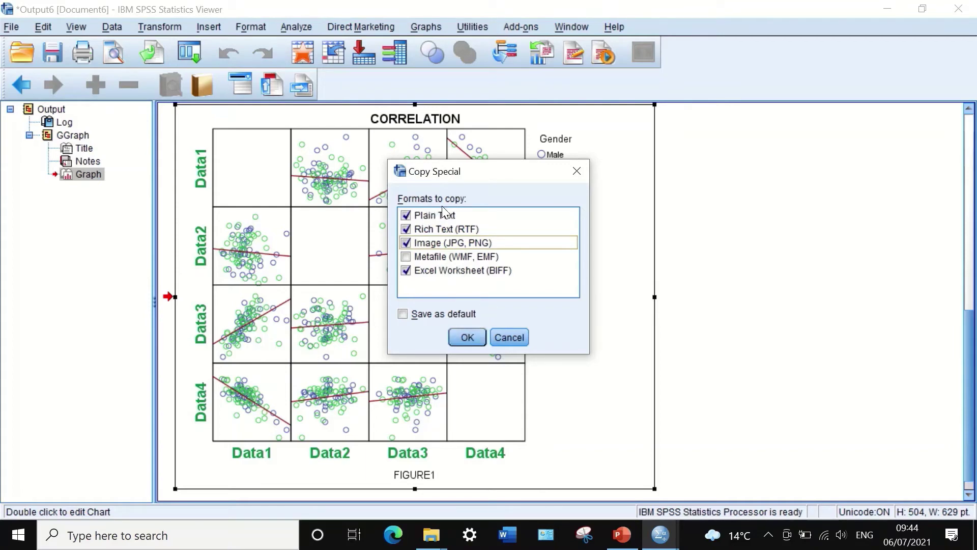
pyautogui.click(467, 336)
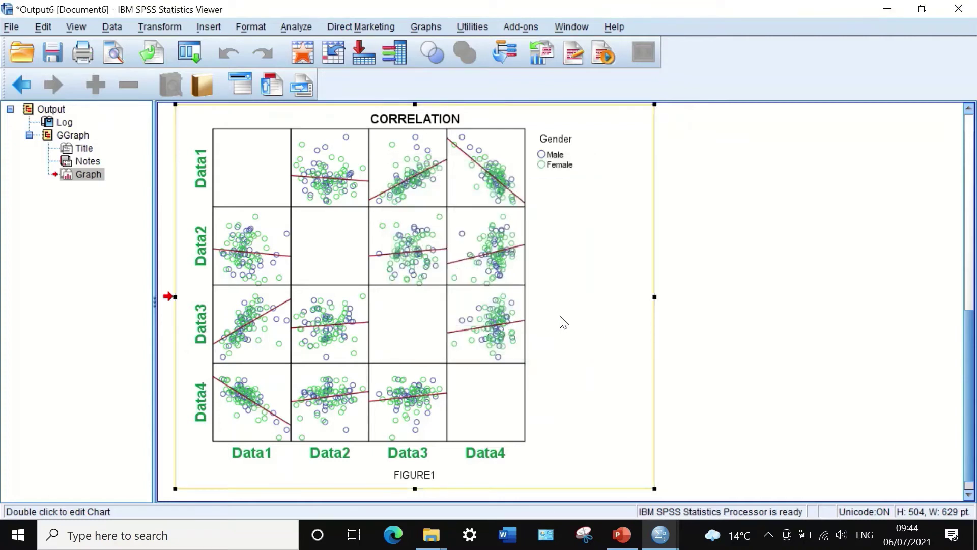
# Step: Switch to PowerPoint, create a new blank presentation and paste the copied chart on its slide as a picture
pyautogui.click(620, 541)
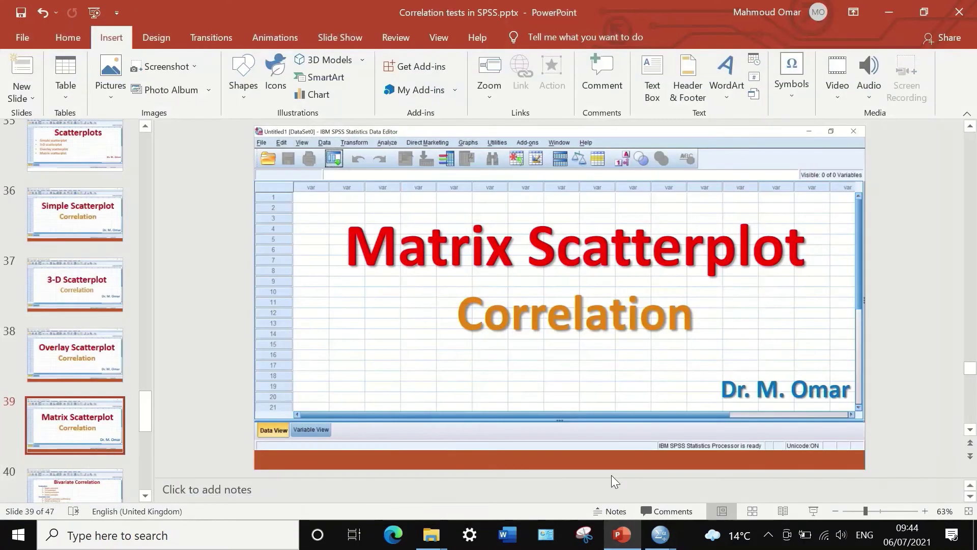
pyautogui.click(544, 348)
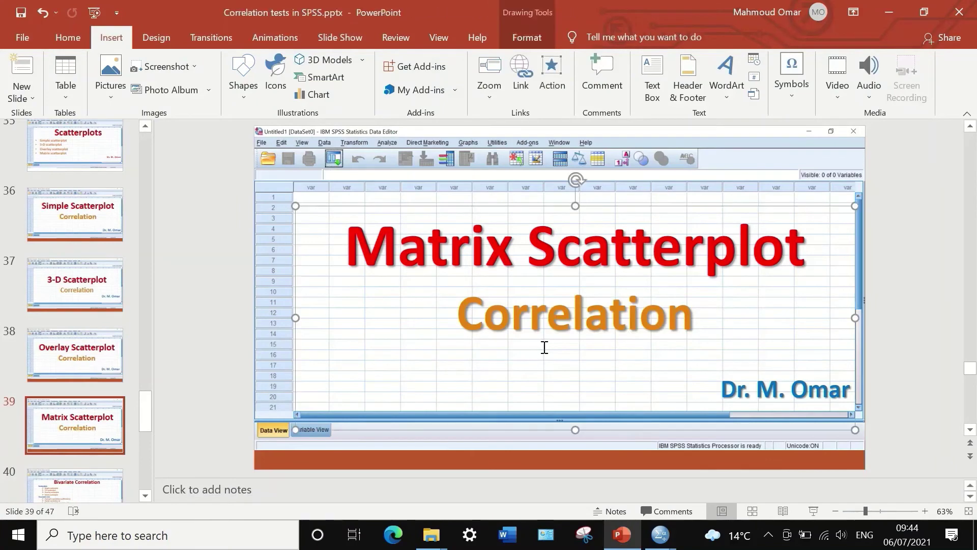
pyautogui.click(196, 164)
pyautogui.hotkey('ctrl', 'n')
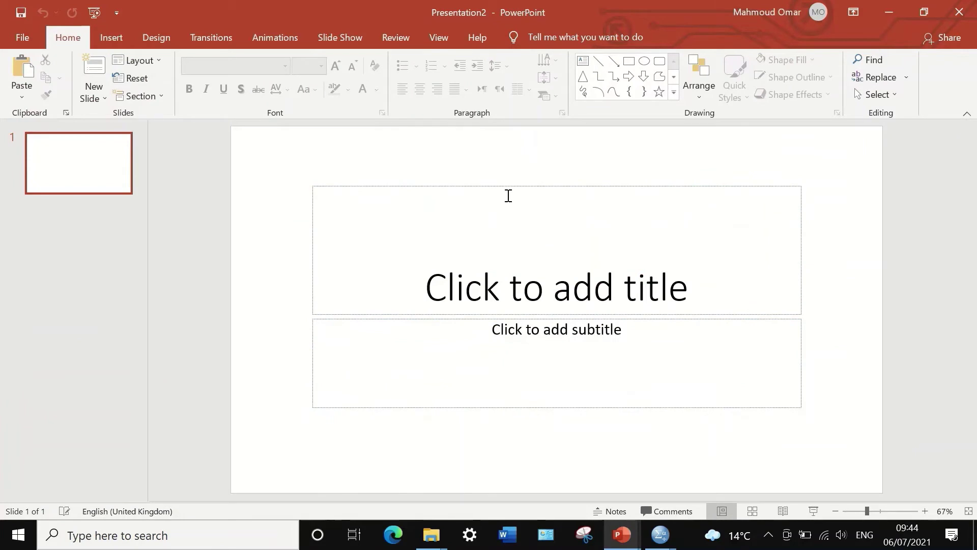
pyautogui.rightClick(508, 196)
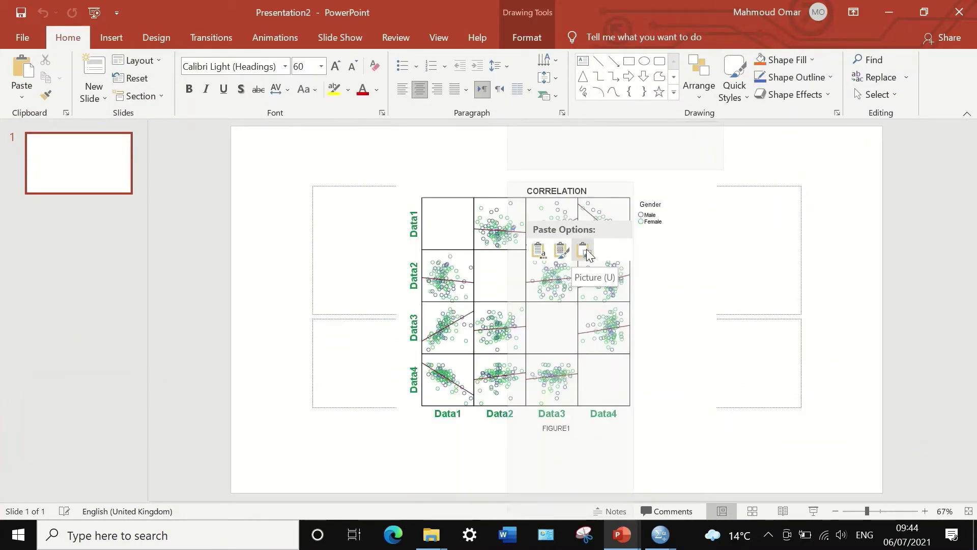
pyautogui.click(586, 251)
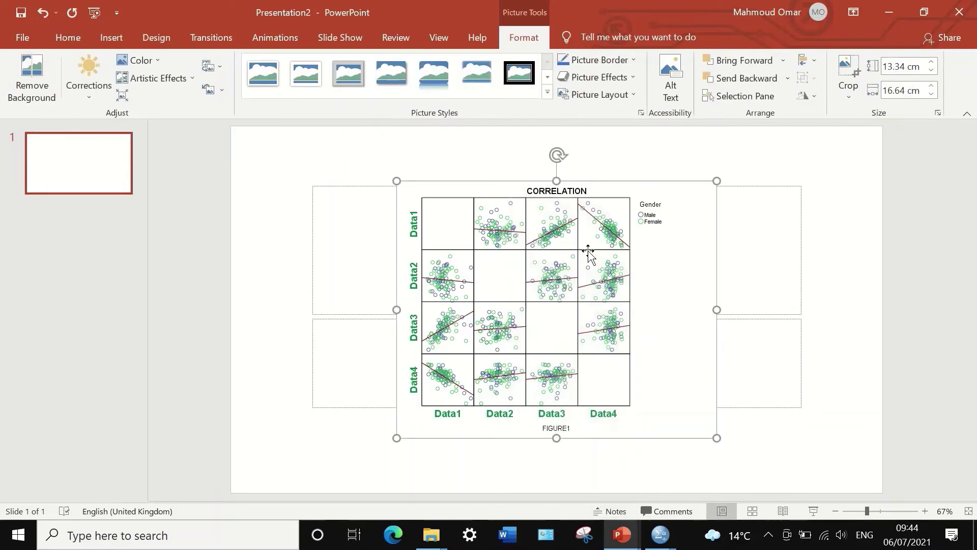
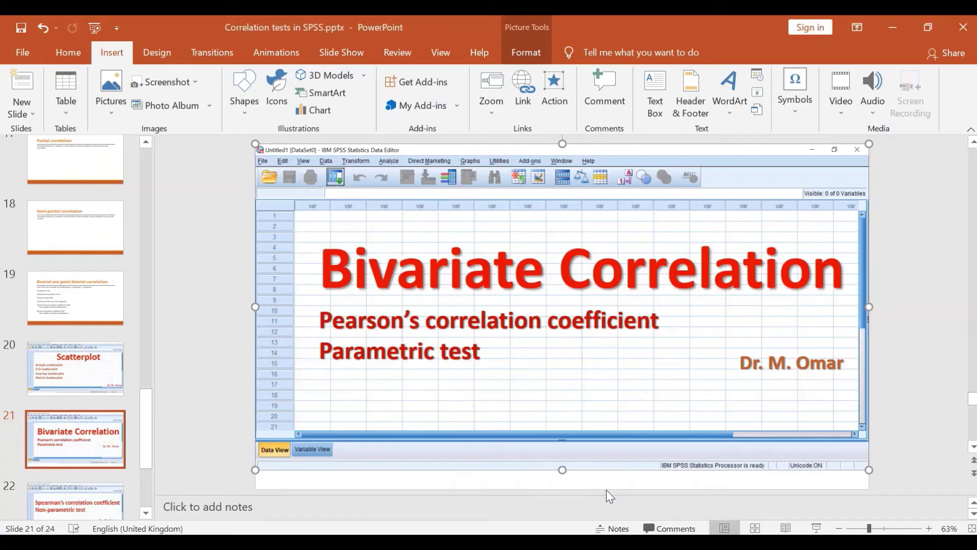
# Step: Switch to the Perason's correlation-2.sav data in SPSS and look through the values of Data1 to Data4
pyautogui.moveTo(588, 515)
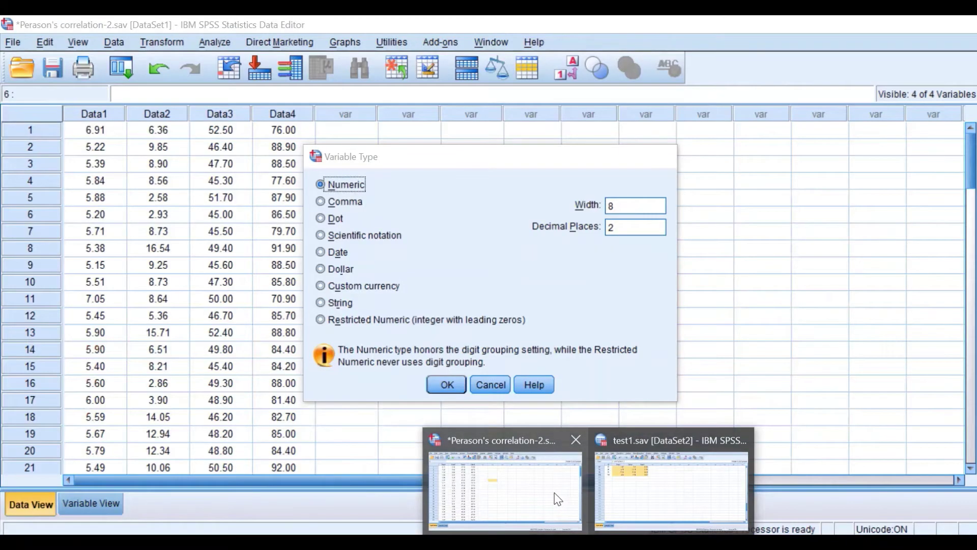
pyautogui.click(563, 495)
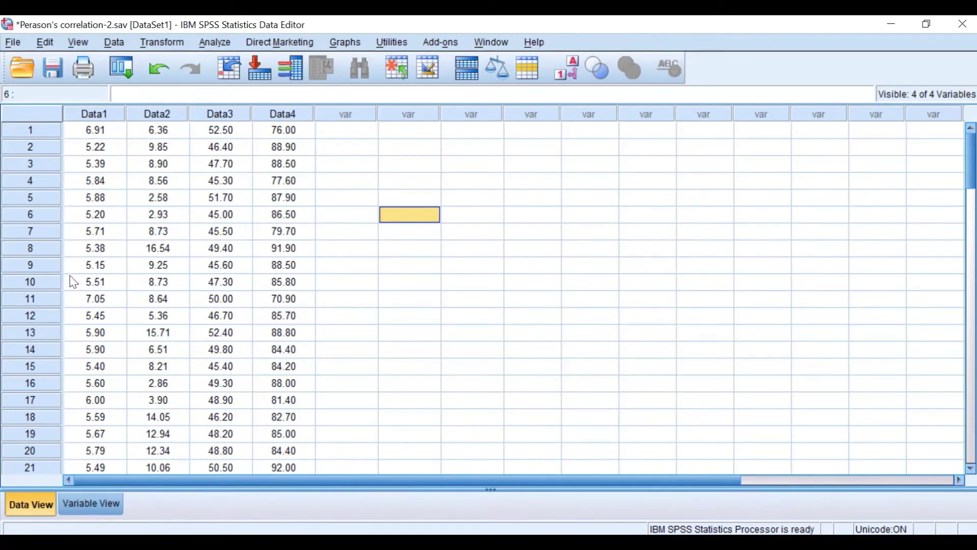
pyautogui.scroll(-2, 74, 261)
pyautogui.scroll(-6, 74, 261)
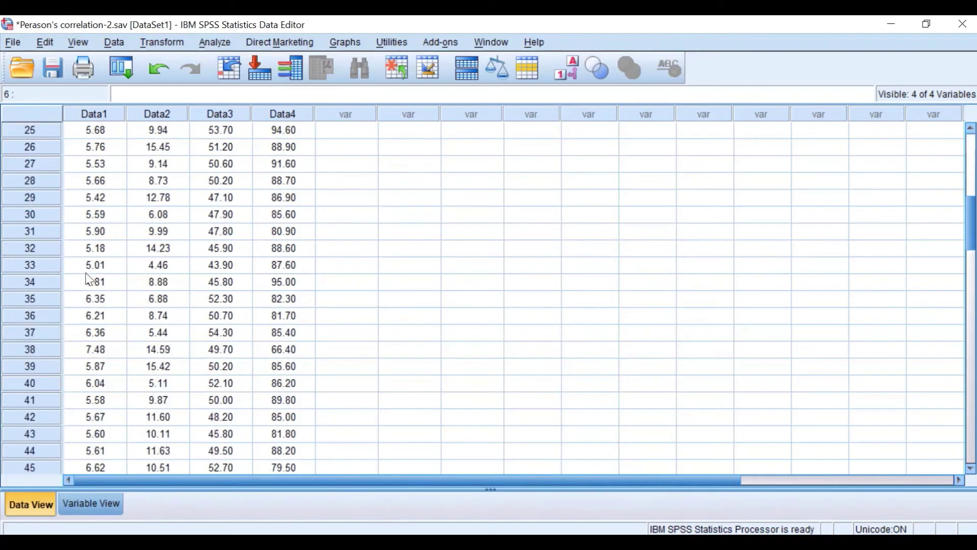
pyautogui.scroll(7, 92, 281)
pyautogui.scroll(1, 131, 229)
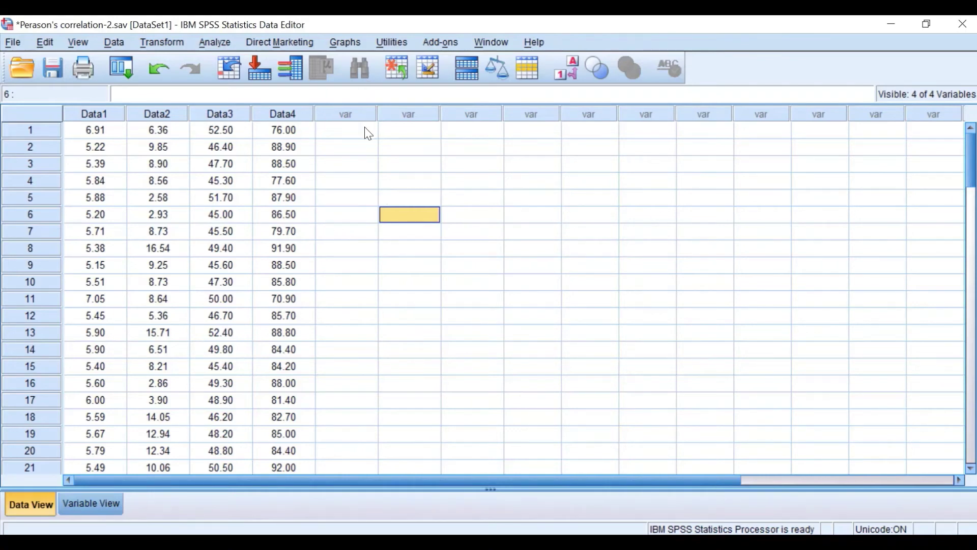
# Step: Reset the Simple Scatter definition and create a scatterplot with Data1 on the Y axis and Data2 on the X axis
pyautogui.click(341, 41)
pyautogui.moveTo(369, 142)
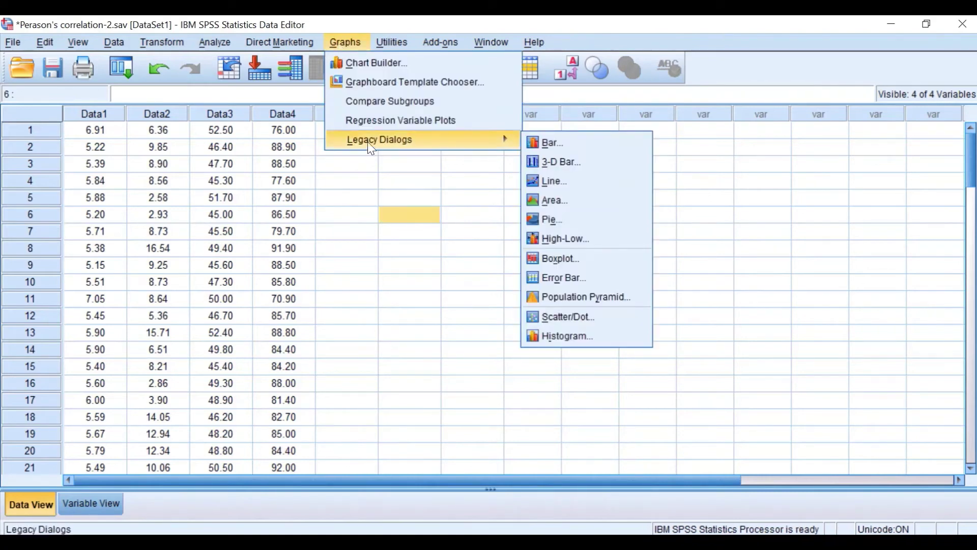
pyautogui.click(565, 317)
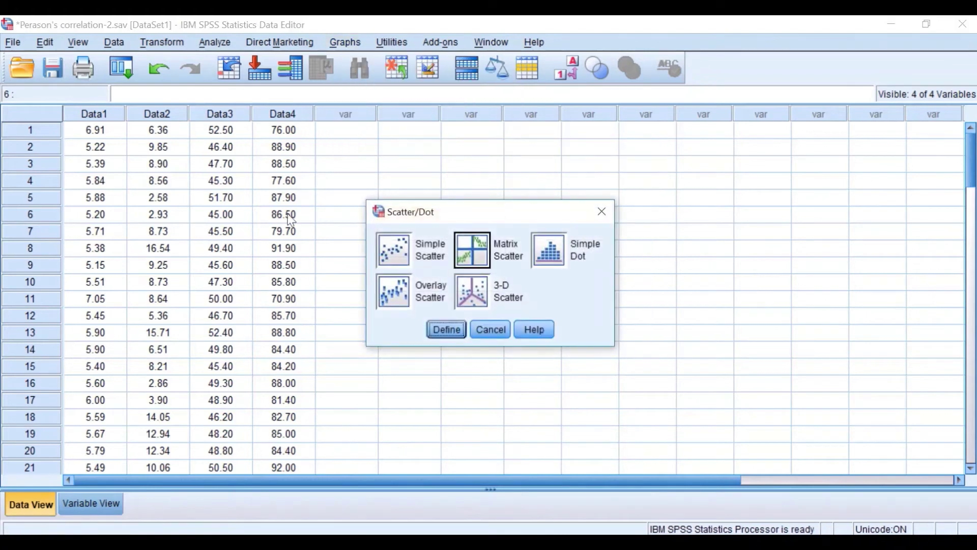
pyautogui.click(394, 249)
pyautogui.click(446, 329)
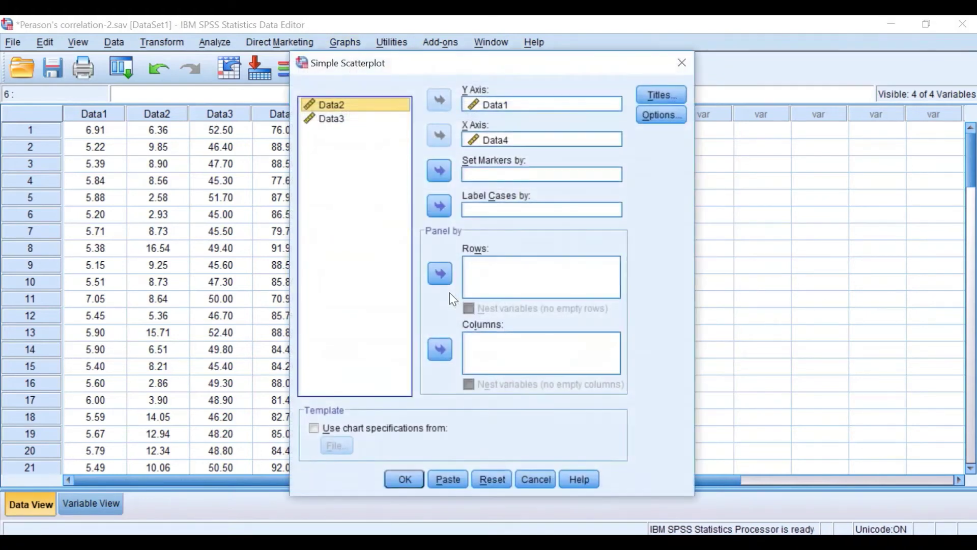
pyautogui.click(487, 480)
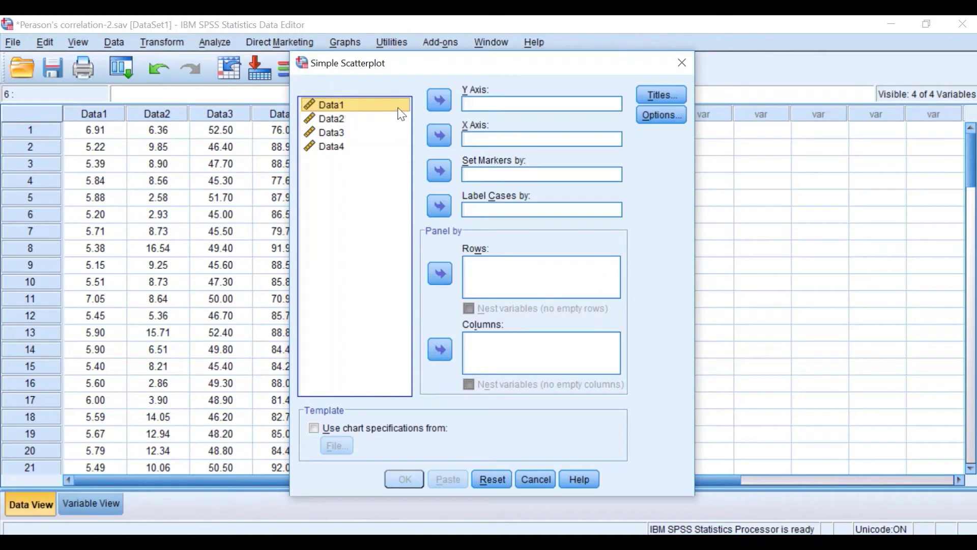
pyautogui.click(440, 100)
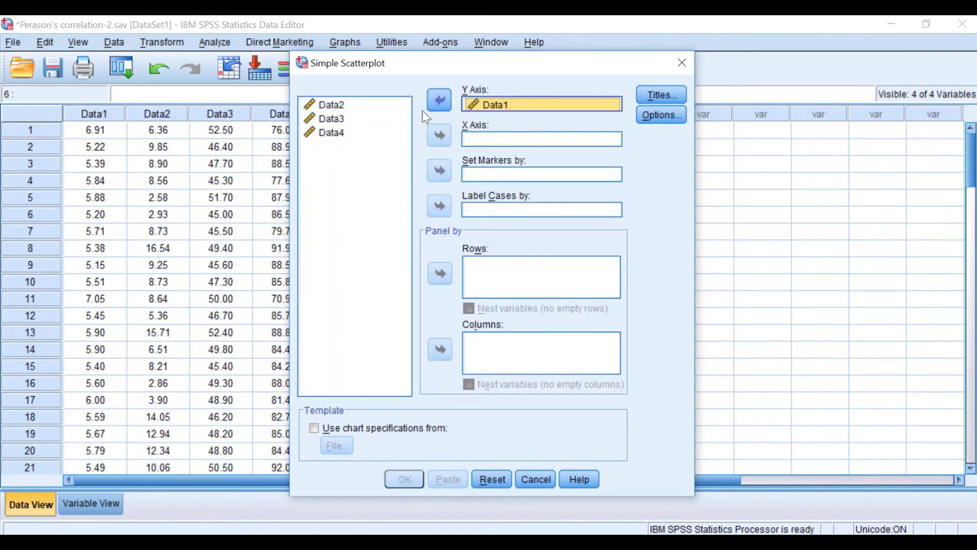
pyautogui.click(334, 106)
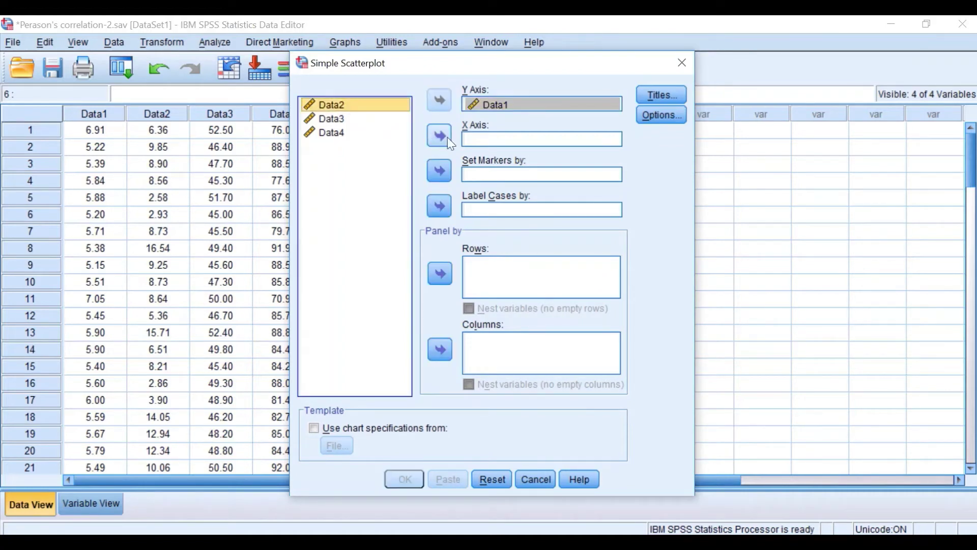
pyautogui.click(441, 142)
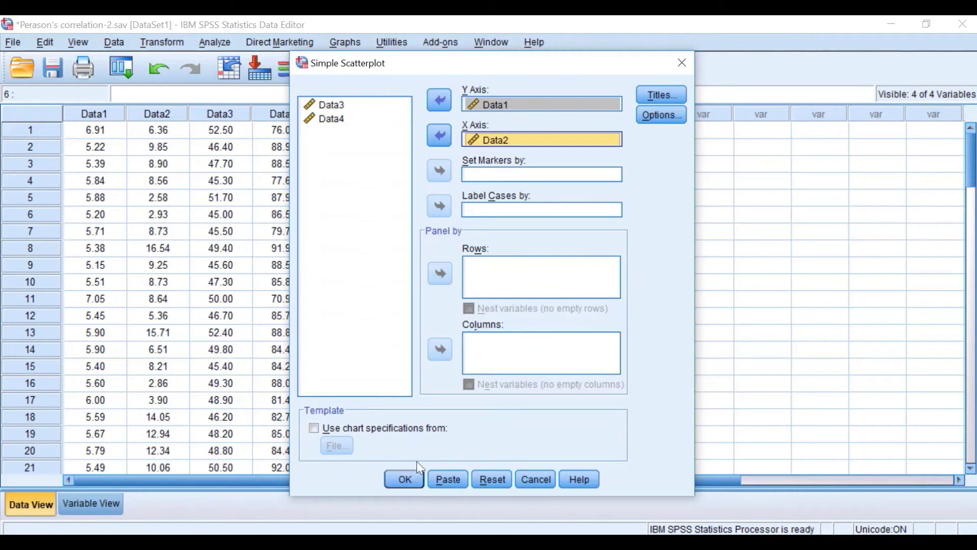
pyautogui.click(405, 480)
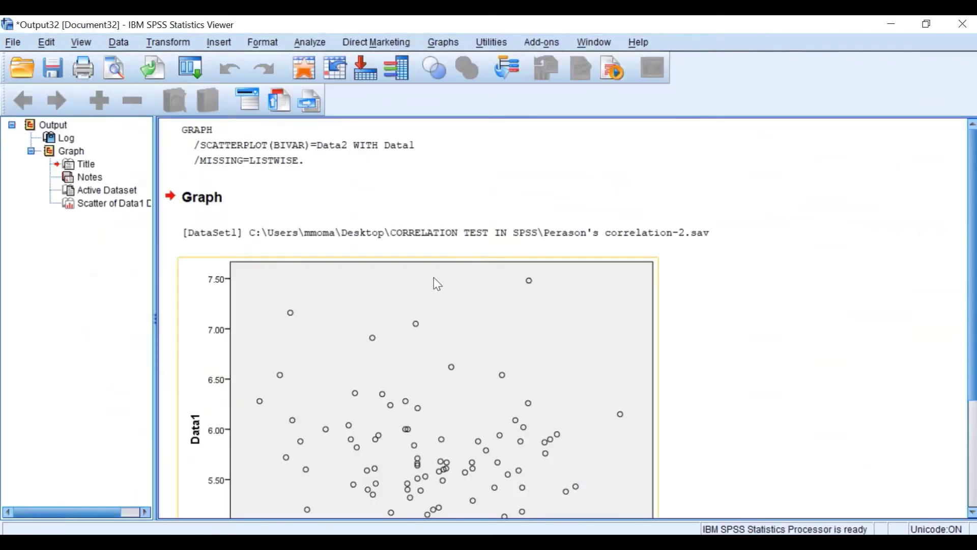
# Step: Examine how the points spread in the Data1 versus Data2 scatterplot, then minimize the output to return to the data
pyautogui.scroll(-5, 612, 396)
pyautogui.scroll(4, 615, 400)
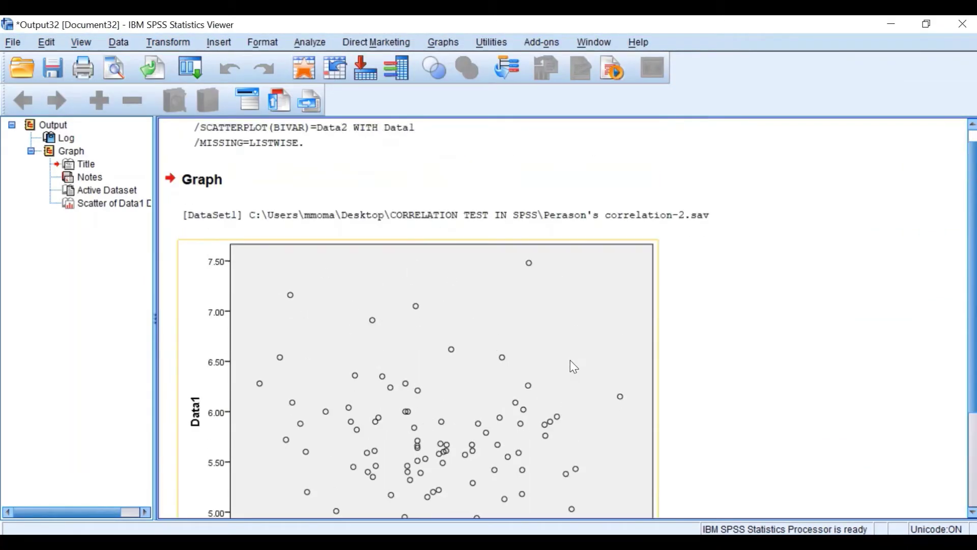
pyautogui.scroll(-3, 593, 414)
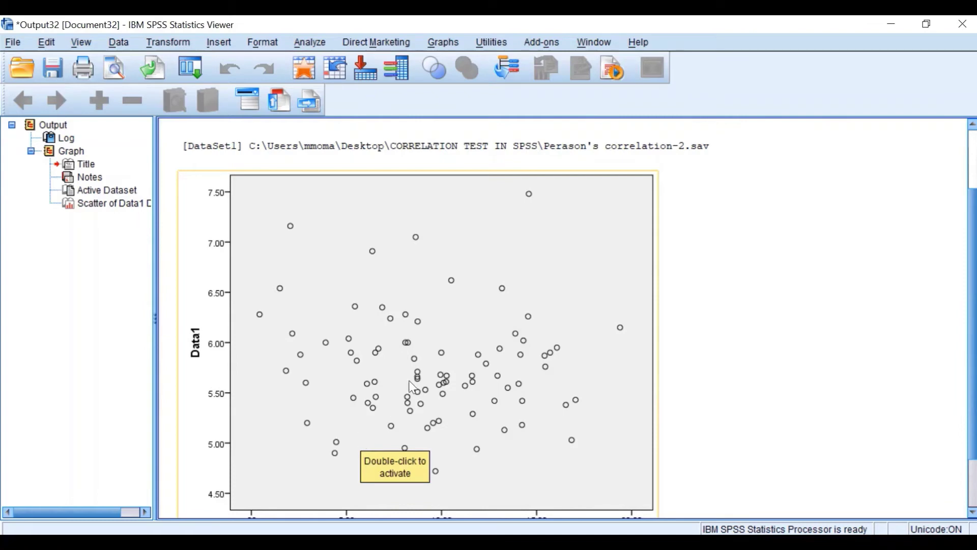
pyautogui.scroll(-3, 570, 434)
pyautogui.scroll(6, 569, 434)
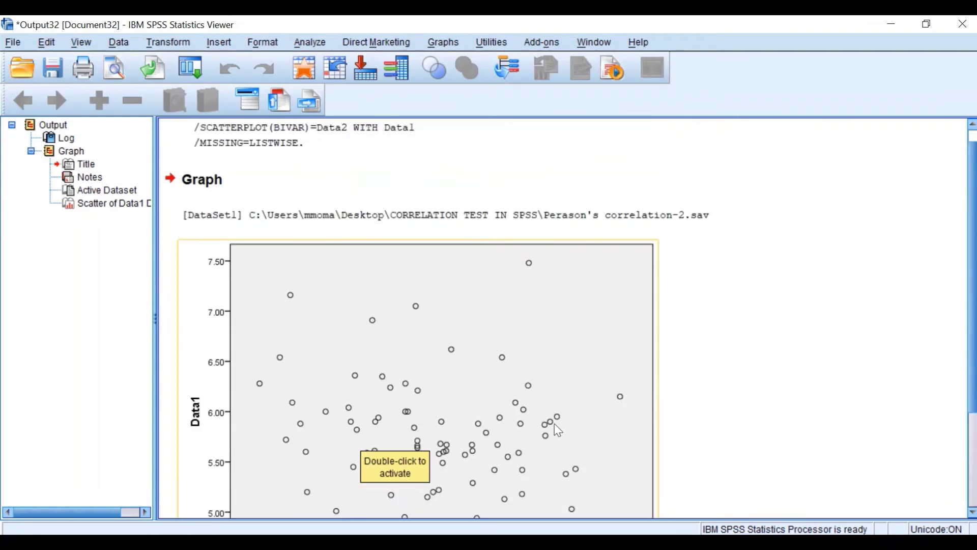
pyautogui.scroll(-2, 554, 424)
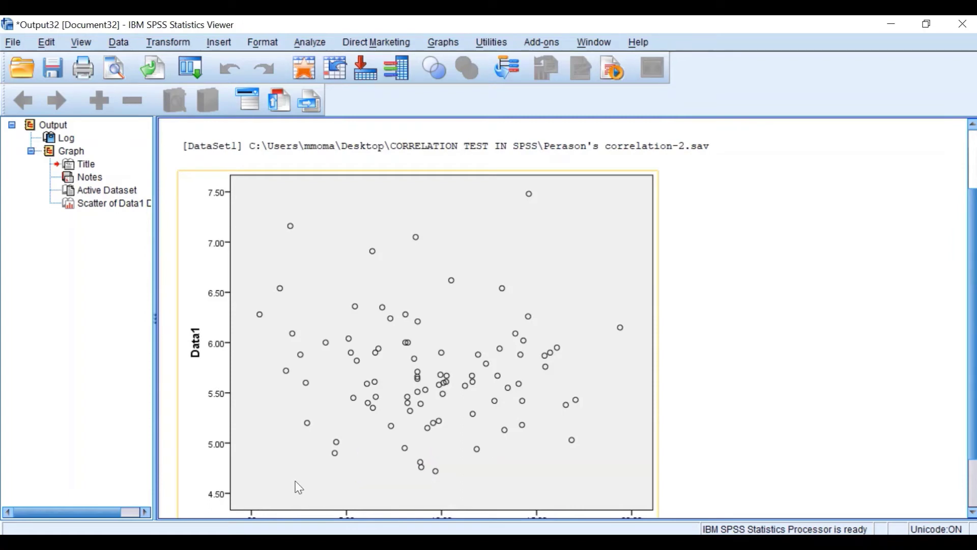
pyautogui.scroll(-2, 328, 417)
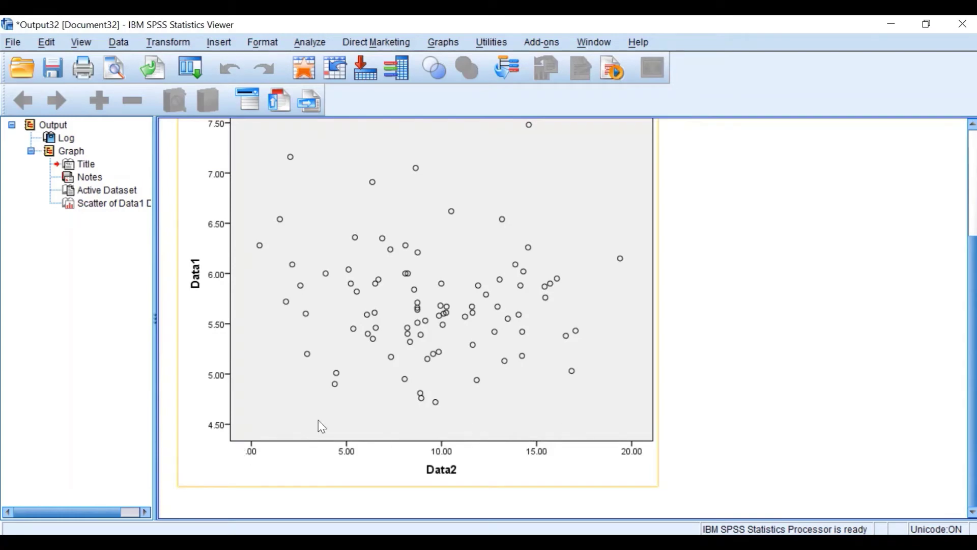
pyautogui.scroll(2, 259, 315)
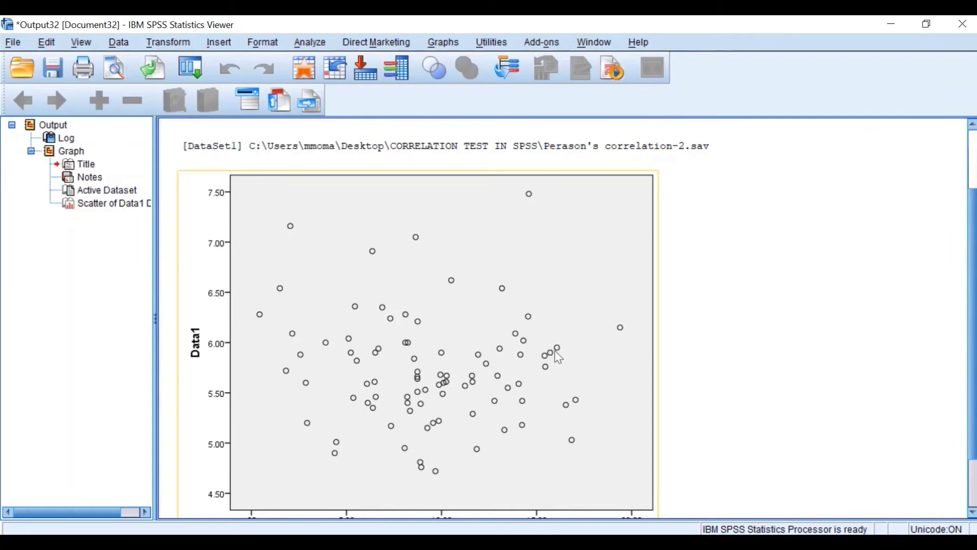
pyautogui.scroll(-2, 283, 373)
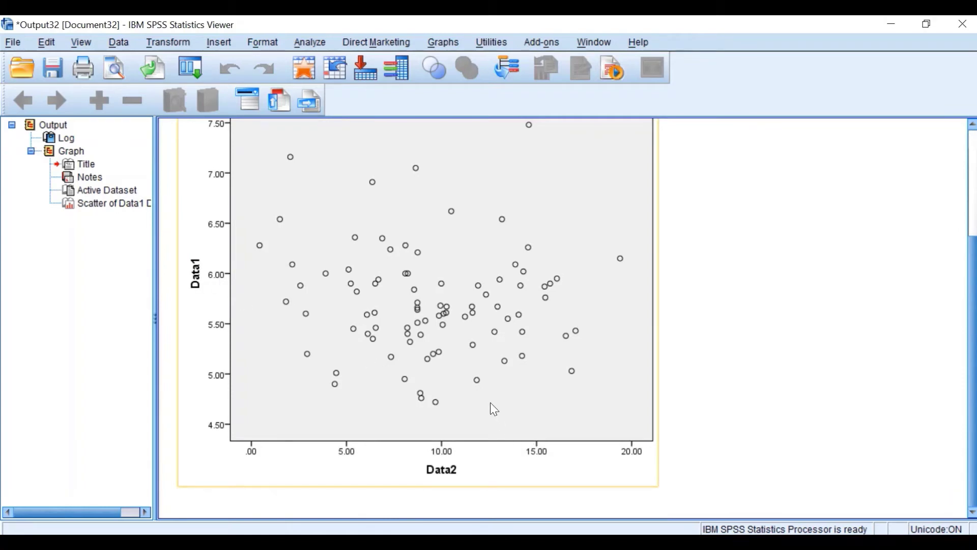
pyautogui.click(891, 29)
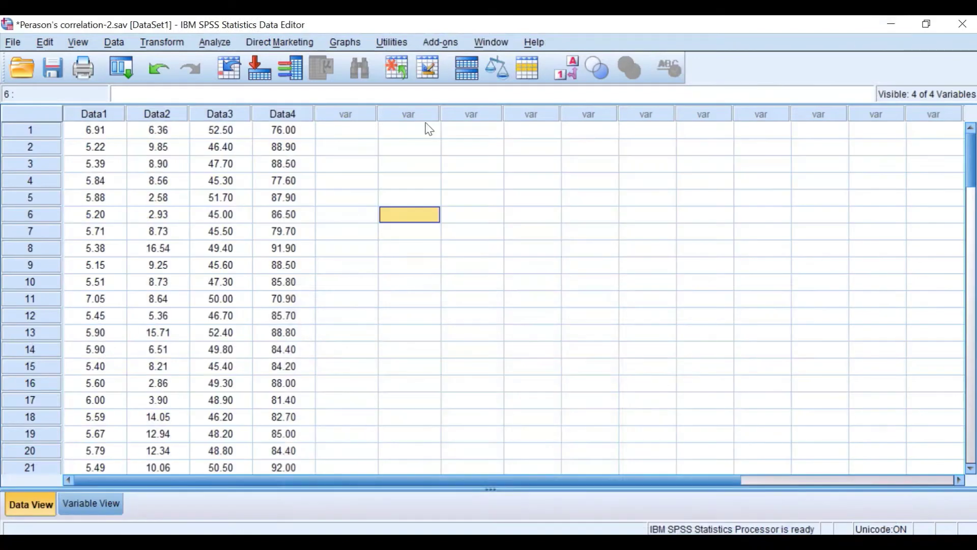
# Step: Set up a bivariate correlation, clearing the earlier variable list and adding only Data1 and Data2
pyautogui.click(215, 42)
pyautogui.moveTo(237, 84)
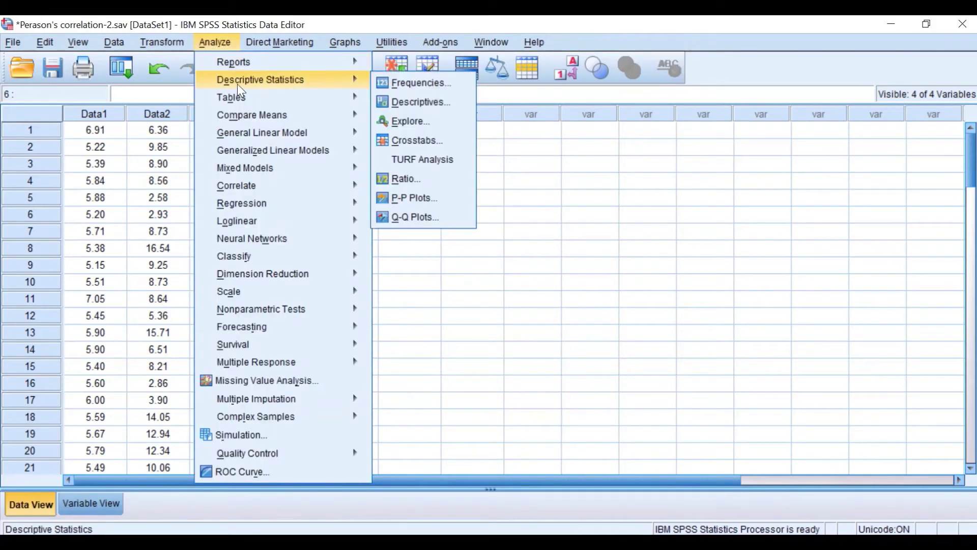
pyautogui.moveTo(249, 185)
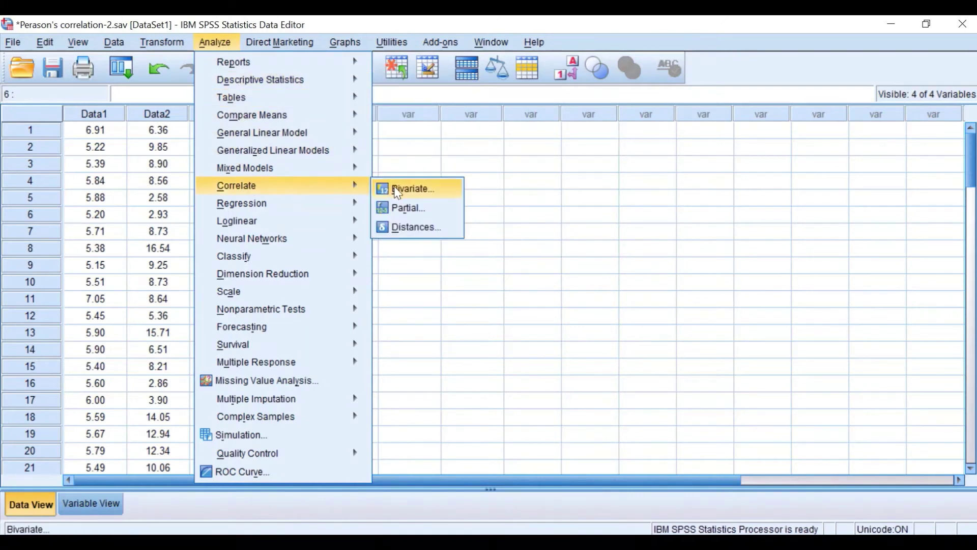
pyautogui.click(424, 194)
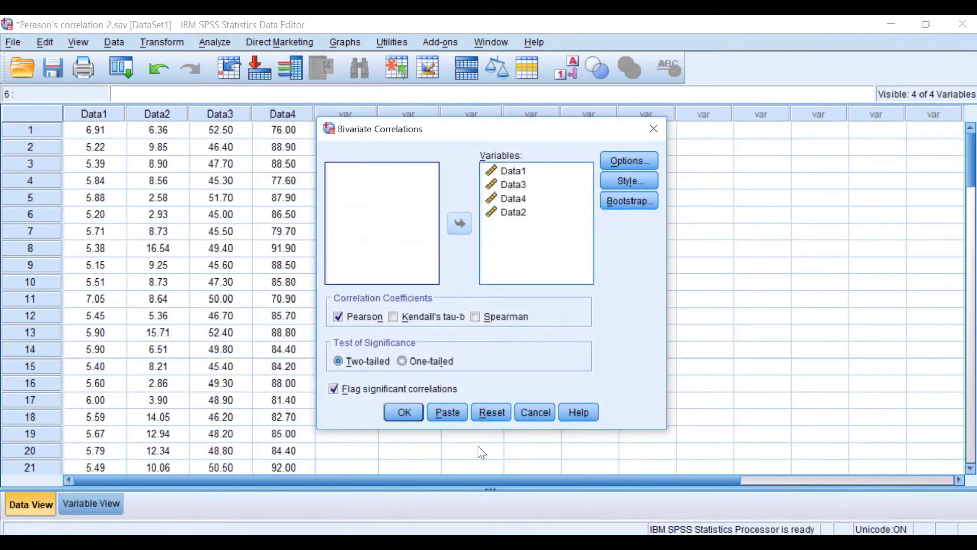
pyautogui.click(483, 419)
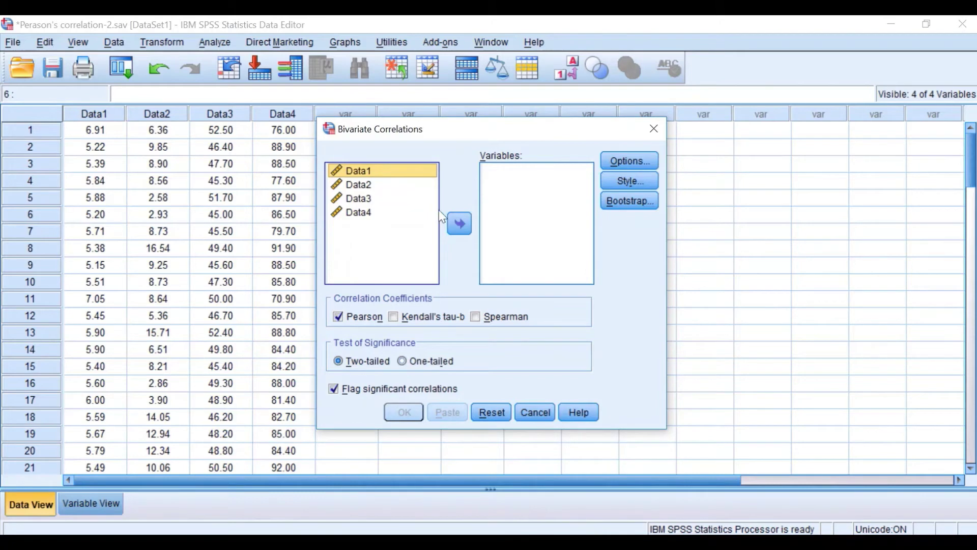
pyautogui.click(460, 224)
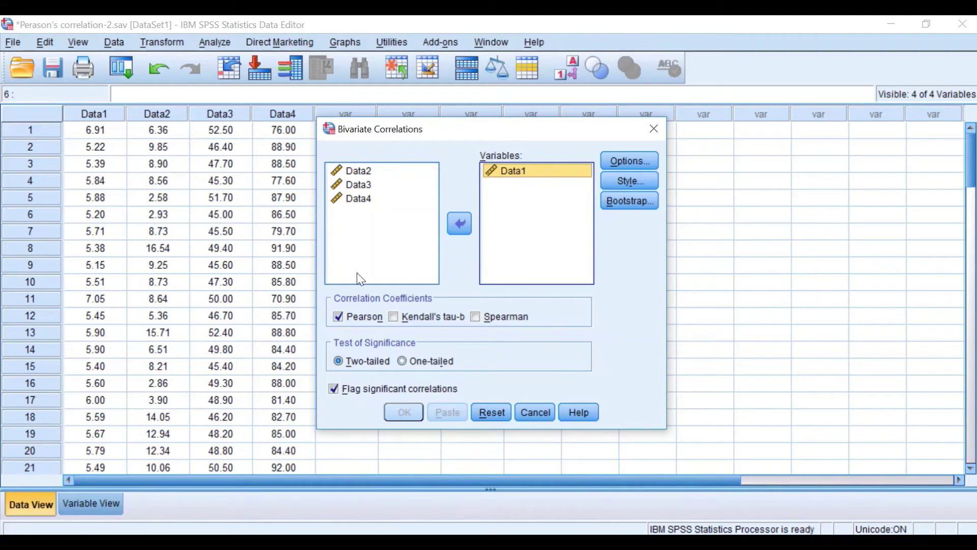
pyautogui.click(363, 172)
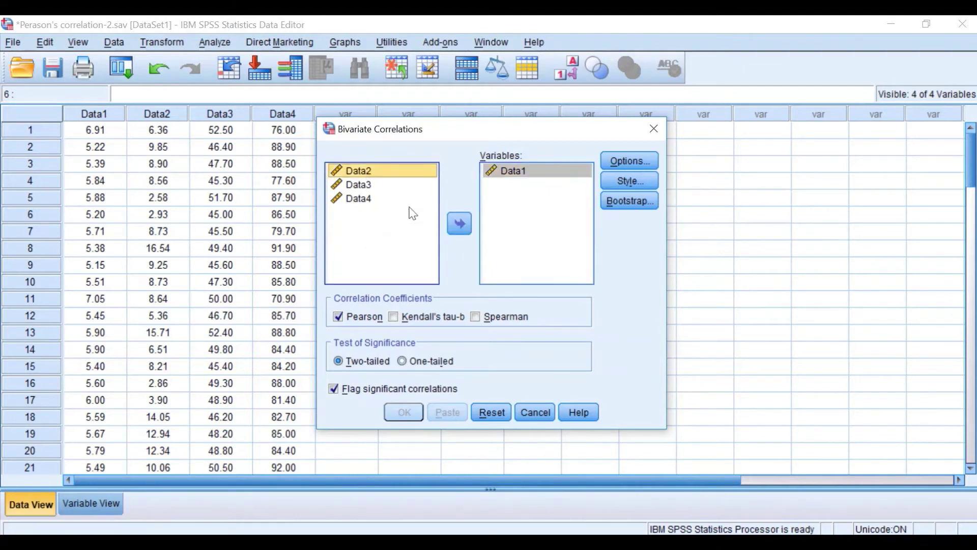
pyautogui.click(459, 224)
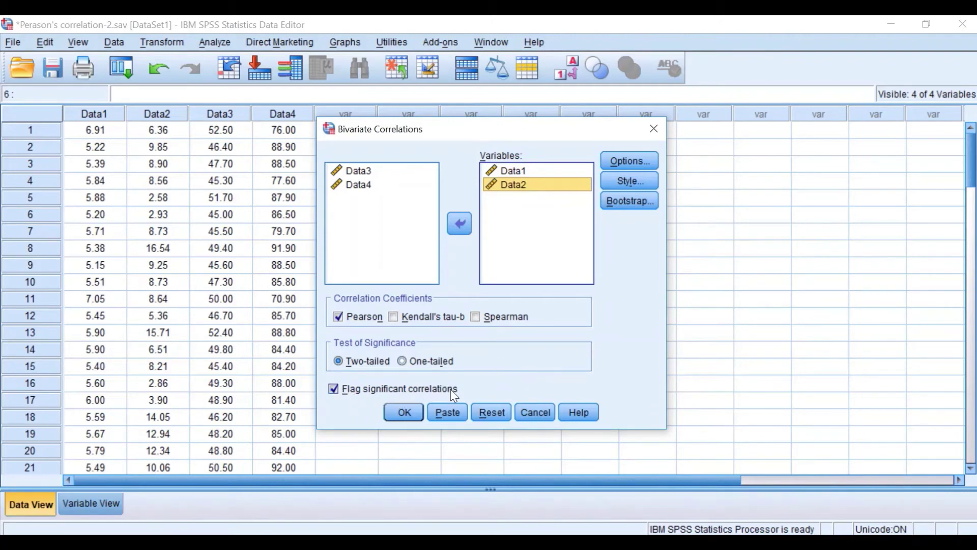
# Step: Include means and standard deviations in the bivariate correlation's statistics
pyautogui.click(640, 161)
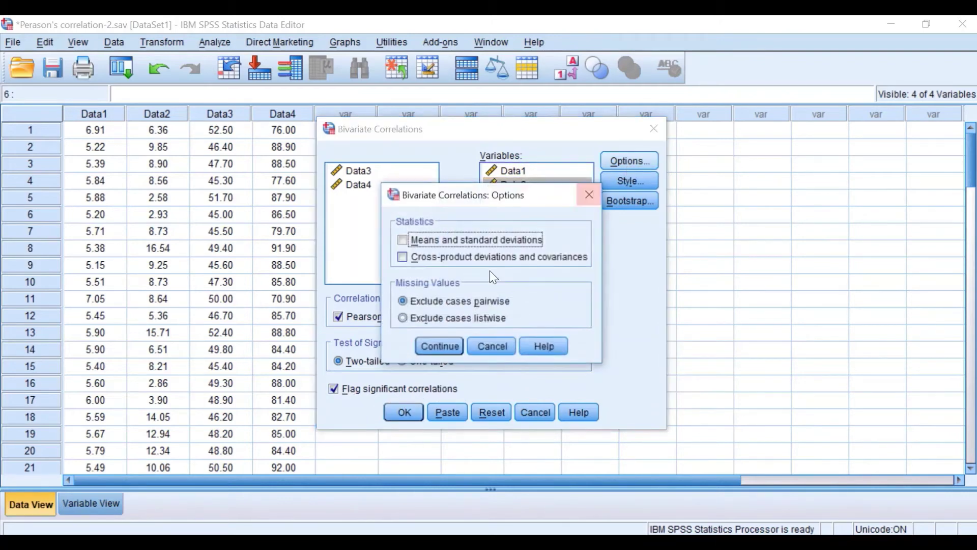
pyautogui.click(408, 241)
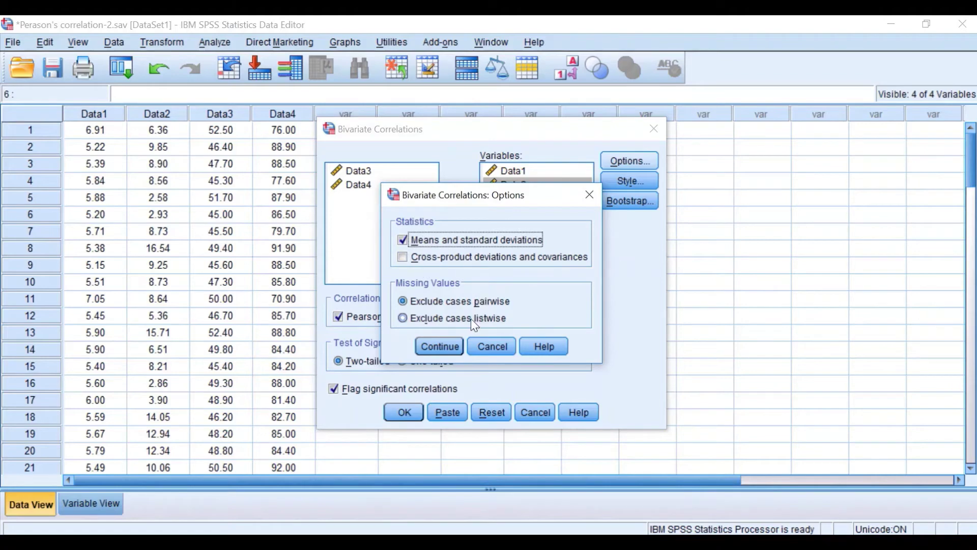
pyautogui.click(440, 346)
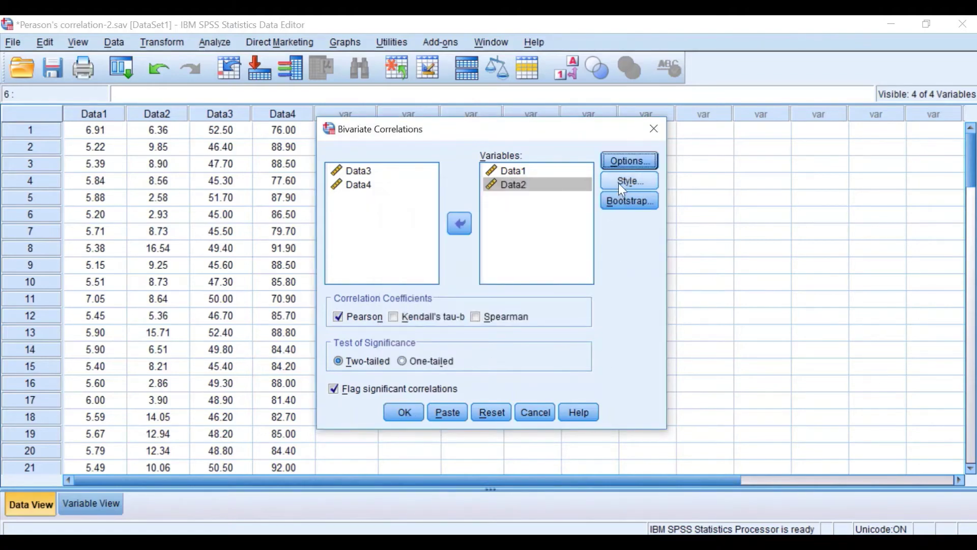
# Step: Check the Table Style settings without changing them and run the two-tailed Pearson correlation of Data1 and Data2
pyautogui.click(622, 184)
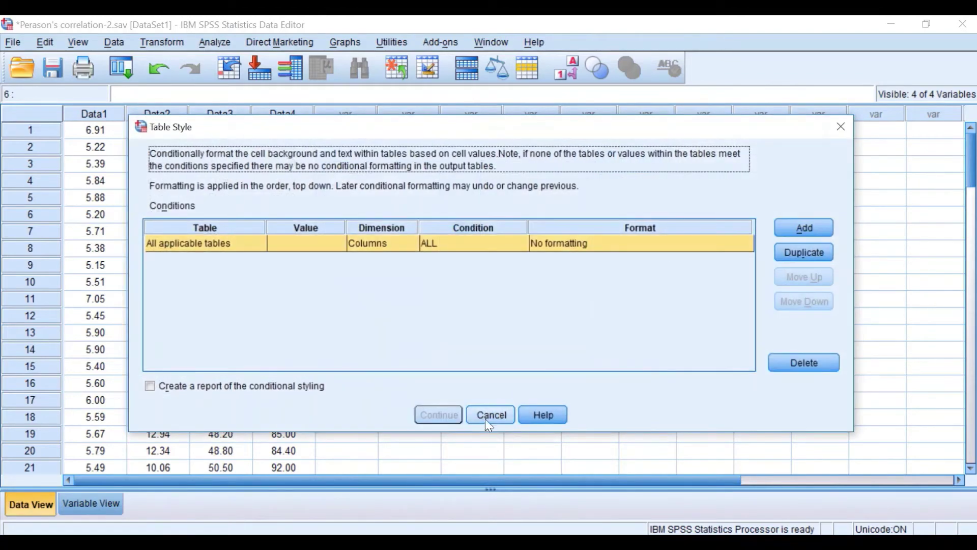
pyautogui.click(489, 417)
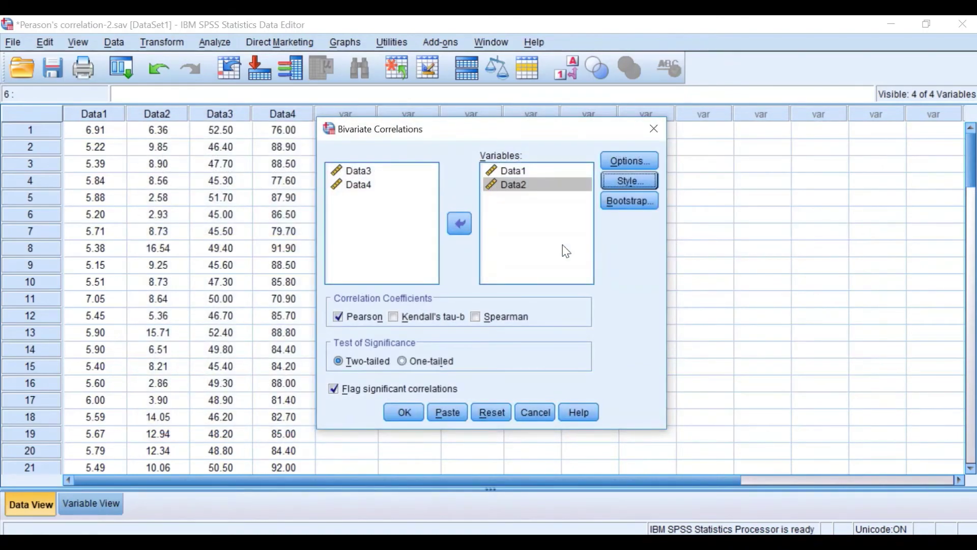
pyautogui.click(404, 414)
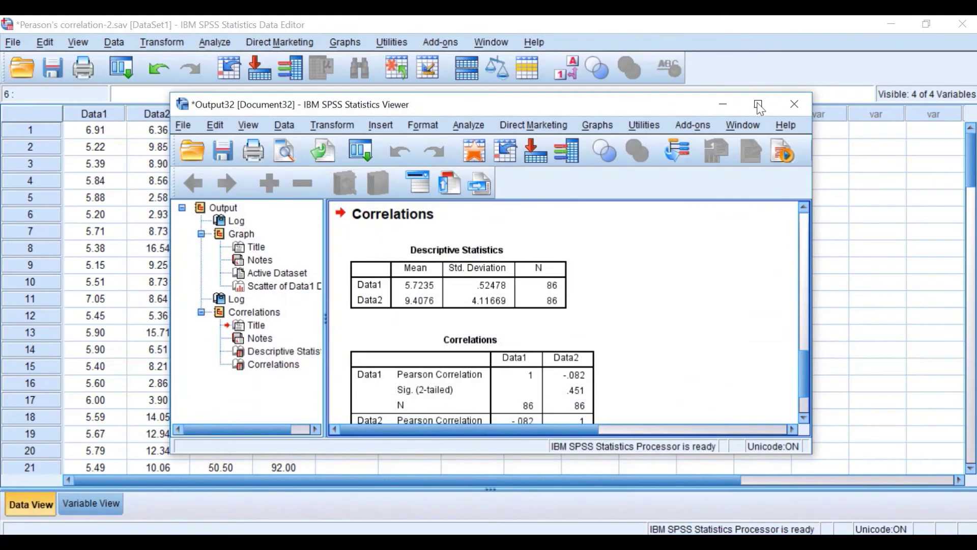
# Step: Maximize the output and examine the scatterplot, the Descriptive Statistics table and the Correlations table for Data1 and Data2
pyautogui.click(758, 105)
pyautogui.scroll(10, 473, 296)
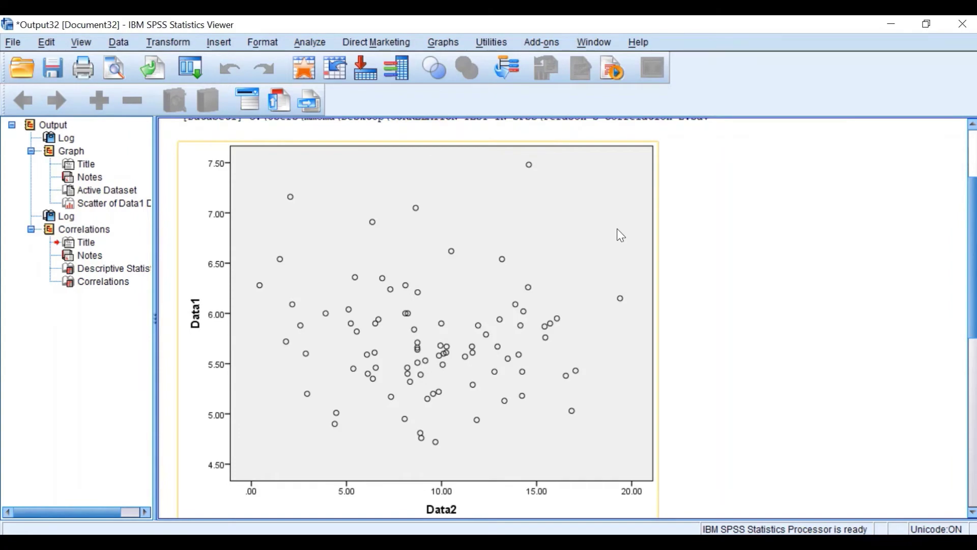
pyautogui.scroll(-8, 577, 237)
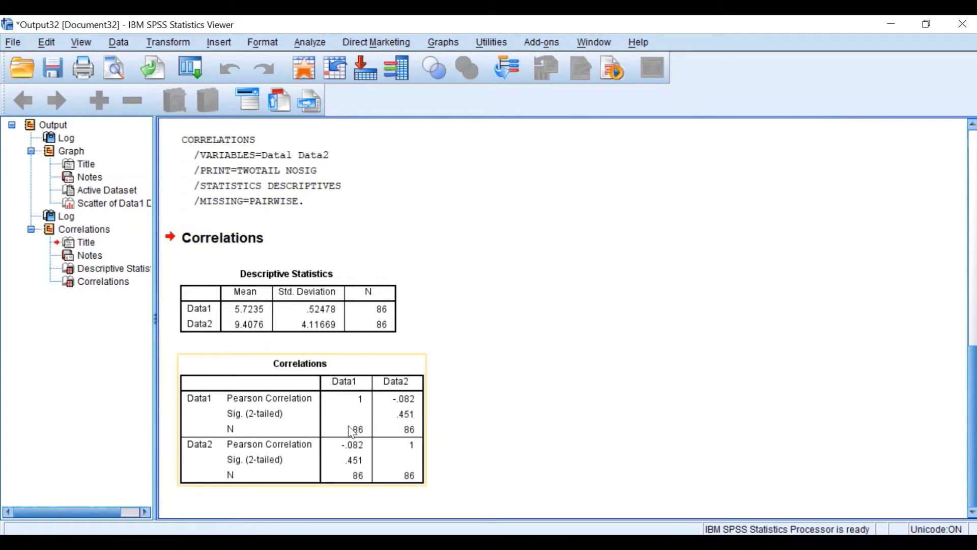
pyautogui.press('Up')
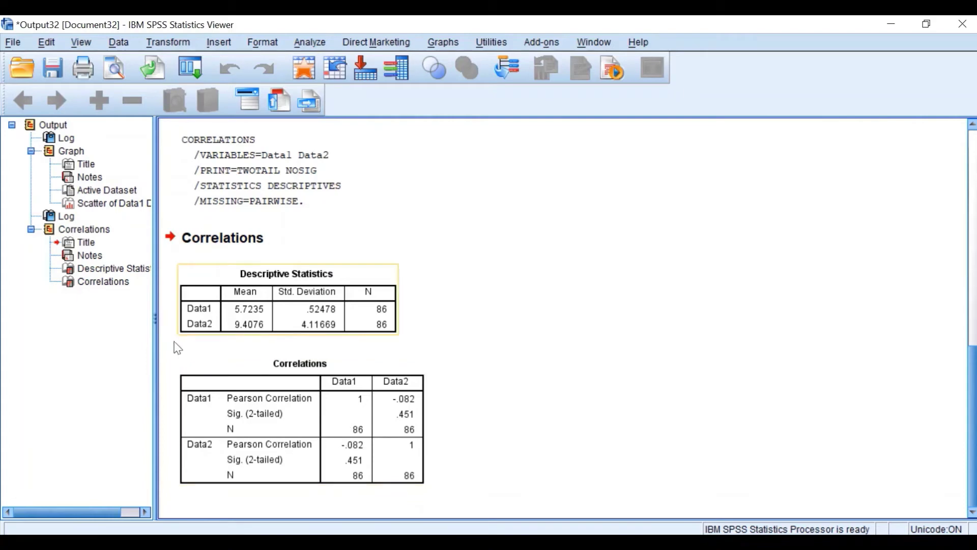
pyautogui.press('Down')
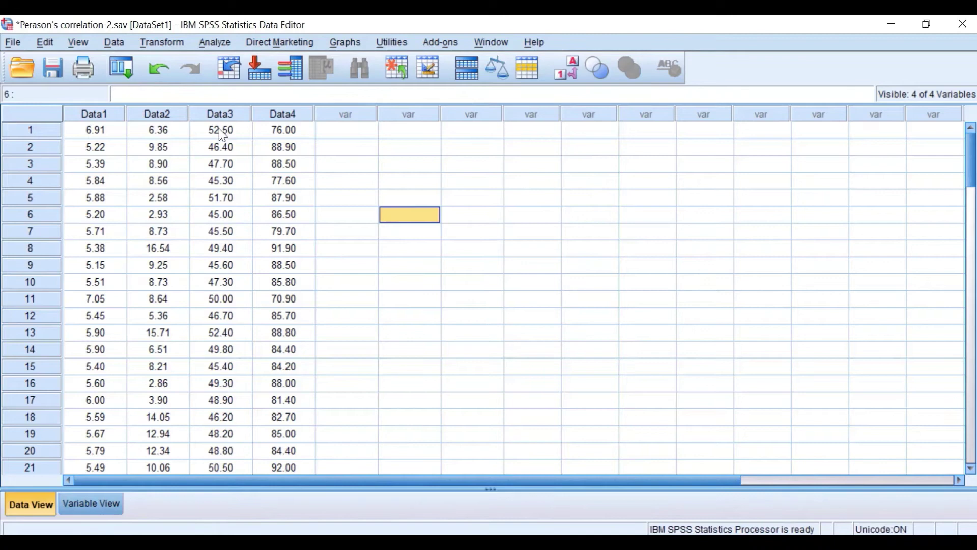
# Step: Create a simple scatterplot with Data1 on the Y axis and Data3 on the X axis, clearing the earlier axis assignments
pyautogui.click(122, 64)
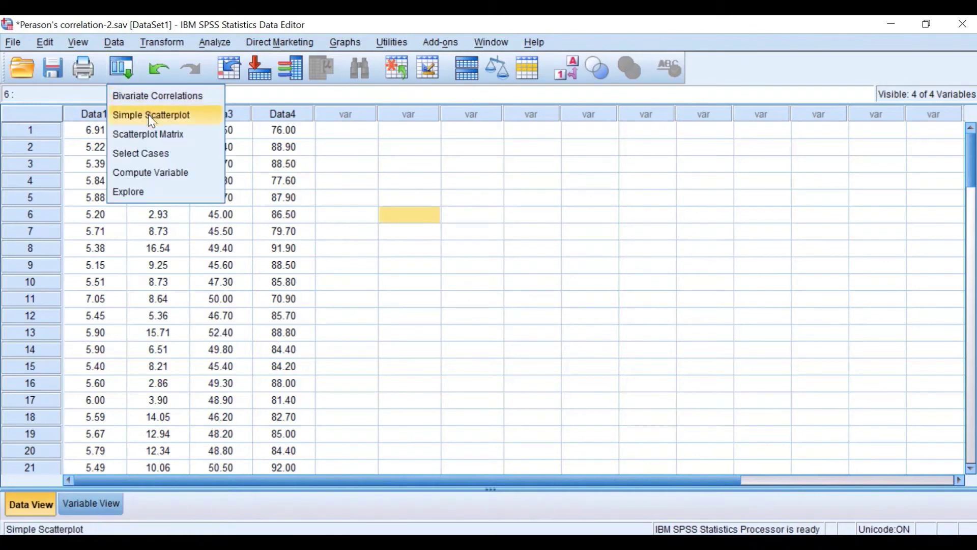
pyautogui.click(148, 115)
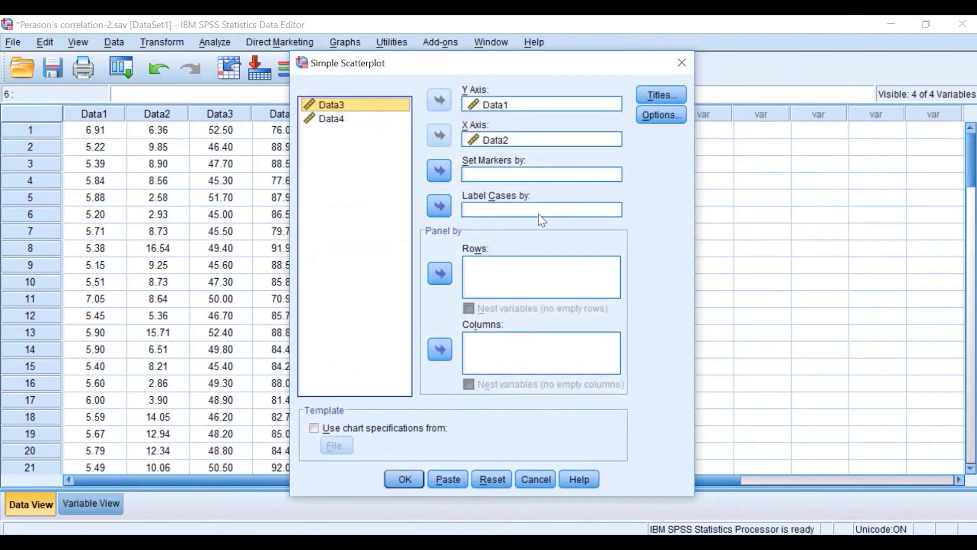
pyautogui.click(485, 479)
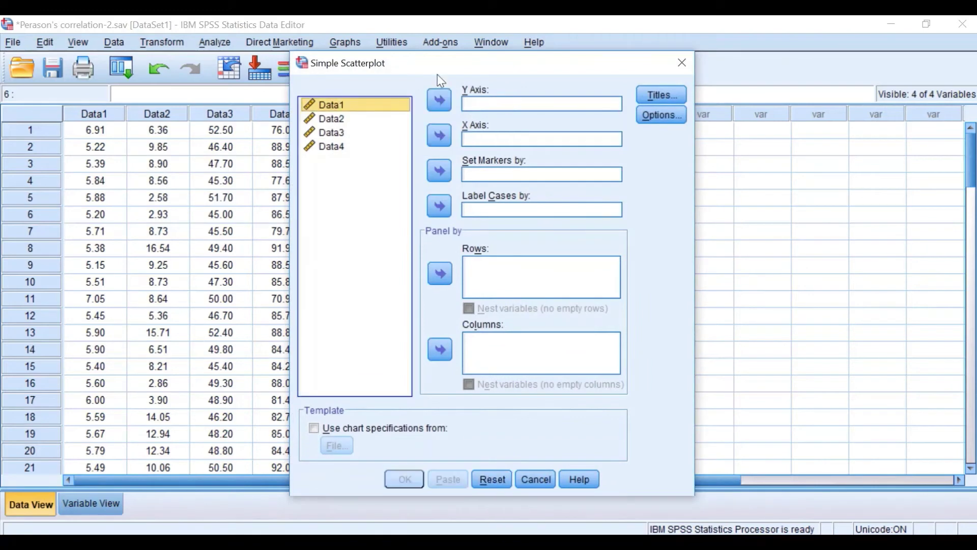
pyautogui.click(440, 103)
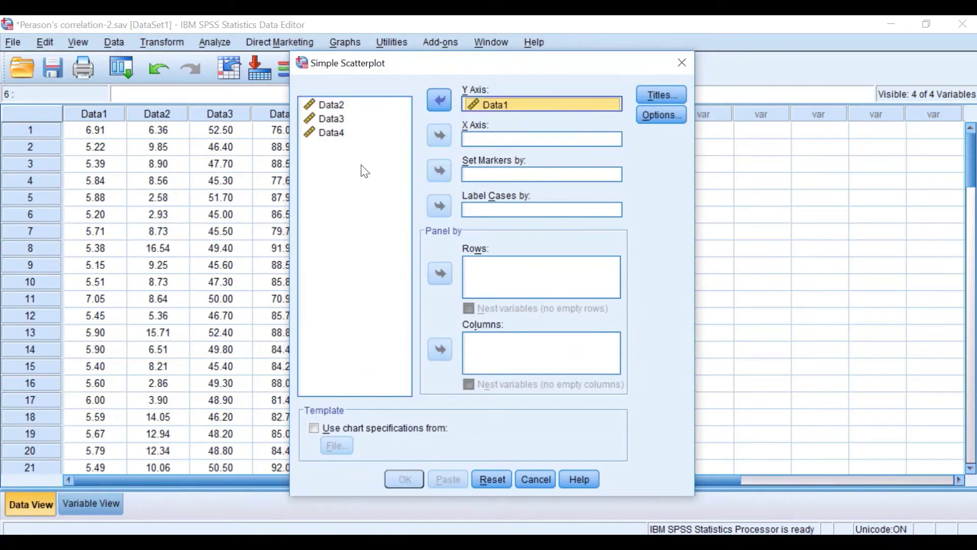
pyautogui.click(339, 106)
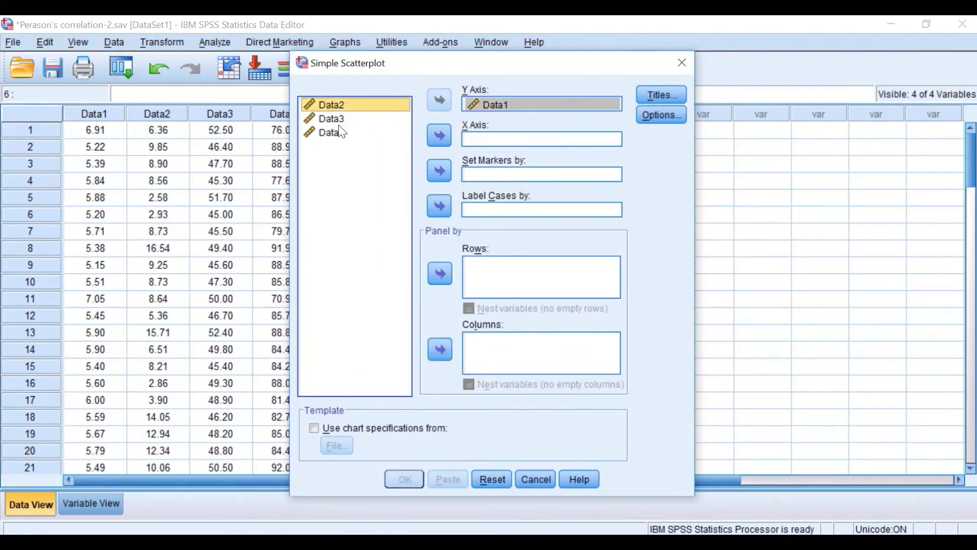
pyautogui.click(343, 122)
pyautogui.click(439, 137)
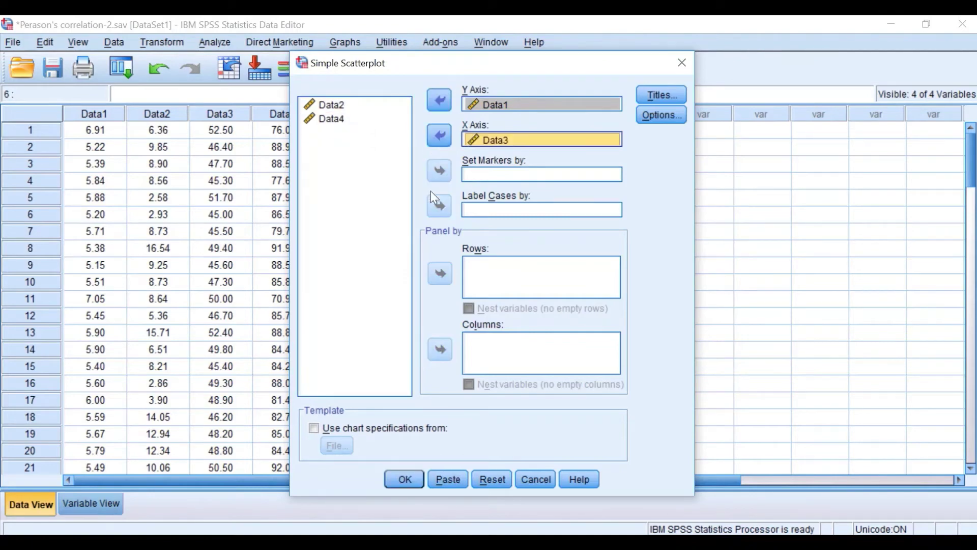
pyautogui.click(400, 477)
# Step: Maximize the output and examine the direction and spread of points in the scatterplot of Data1 against Data3
pyautogui.click(758, 103)
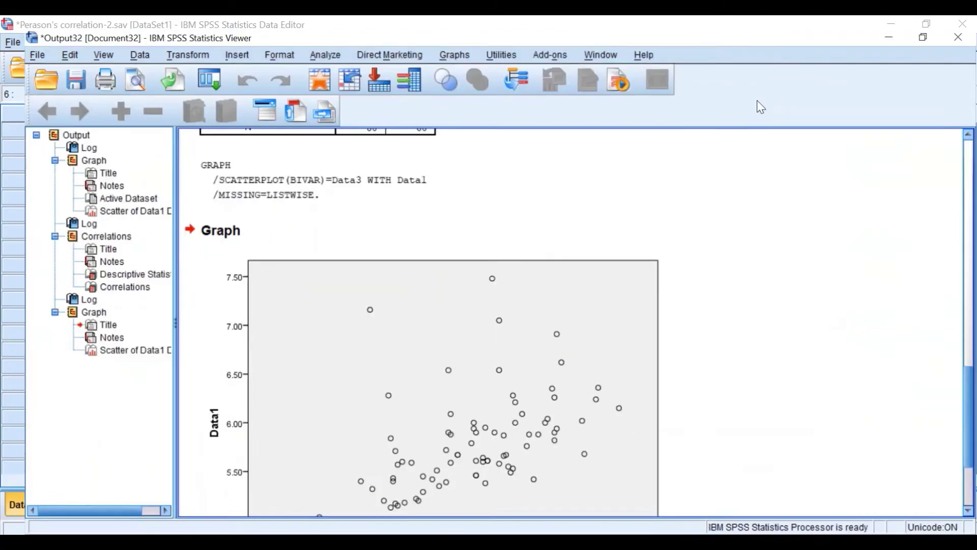
pyautogui.scroll(-3, 606, 249)
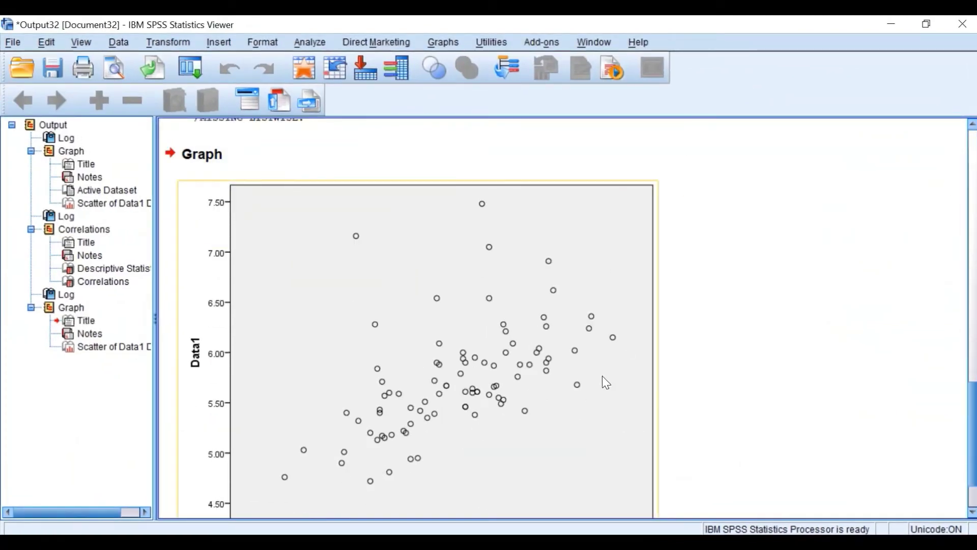
pyautogui.scroll(-3, 606, 376)
pyautogui.scroll(3, 607, 377)
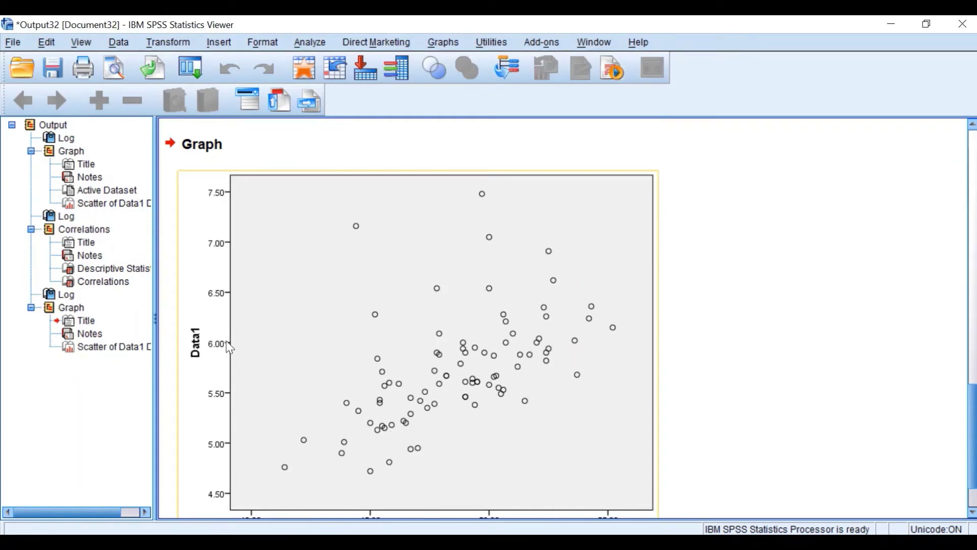
pyautogui.scroll(-3, 383, 369)
pyautogui.scroll(3, 315, 422)
pyautogui.scroll(-3, 418, 458)
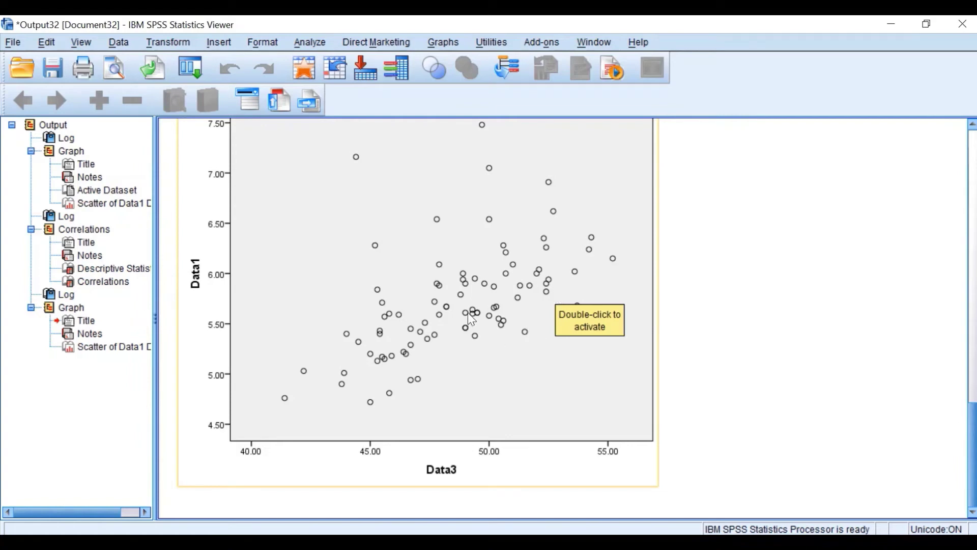
pyautogui.scroll(5, 470, 318)
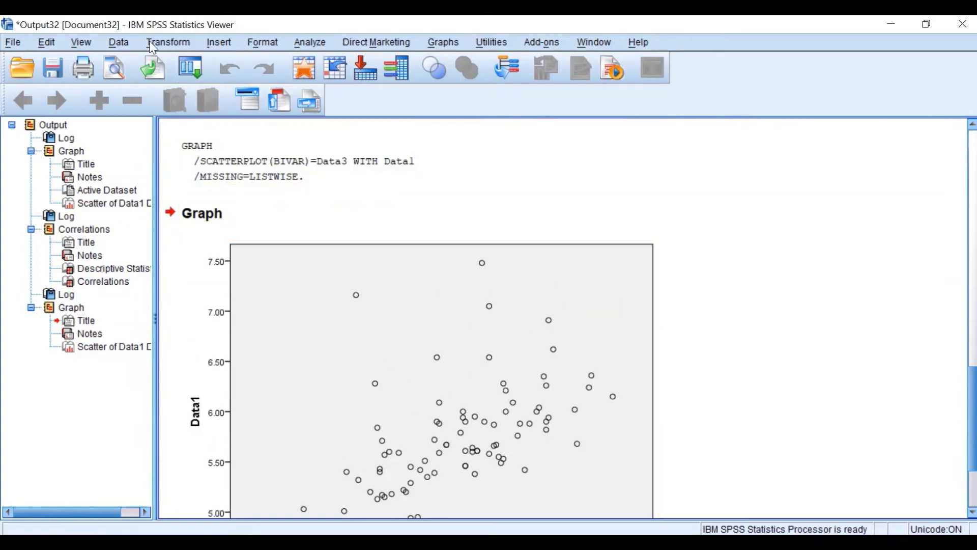
# Step: Reset the bivariate correlation settings and run a two-tailed Pearson correlation of Data1 and Data3
pyautogui.click(191, 67)
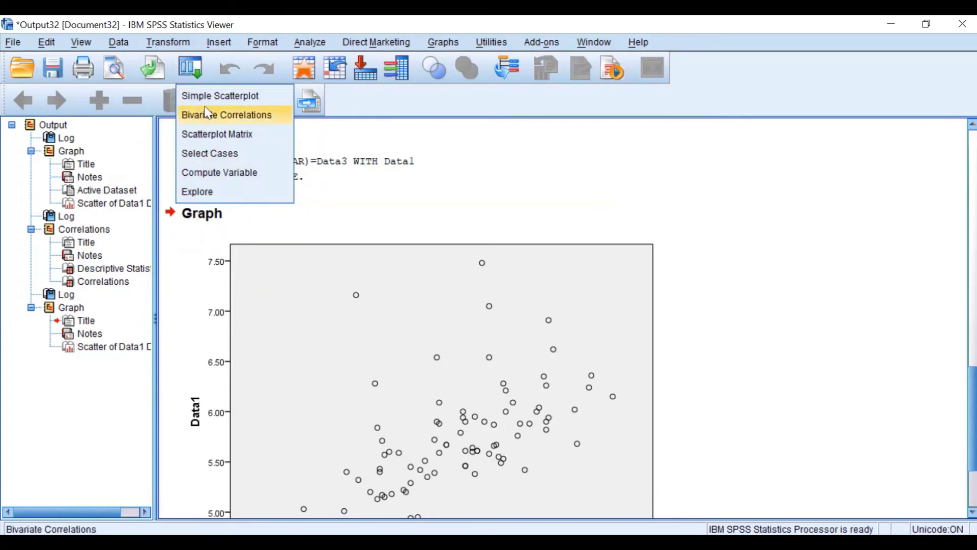
pyautogui.click(216, 116)
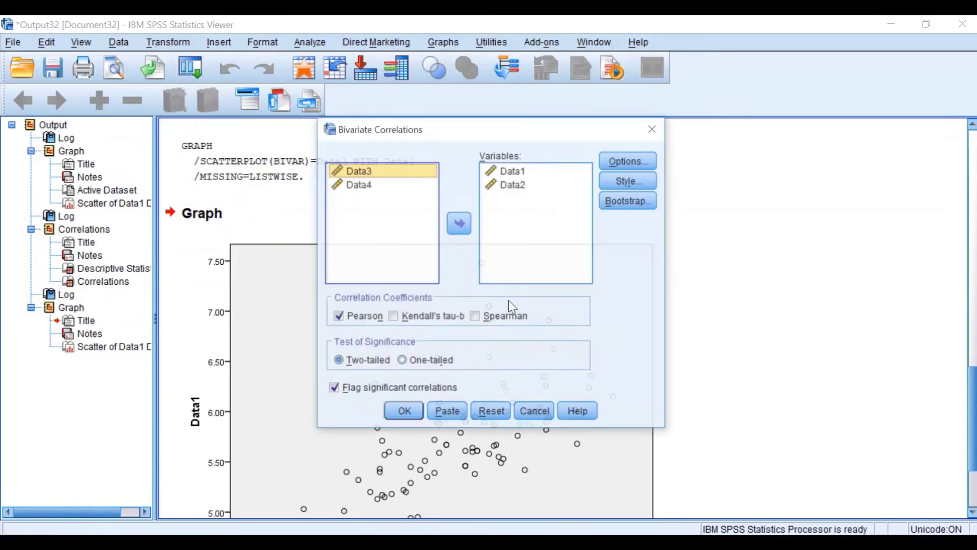
pyautogui.click(489, 411)
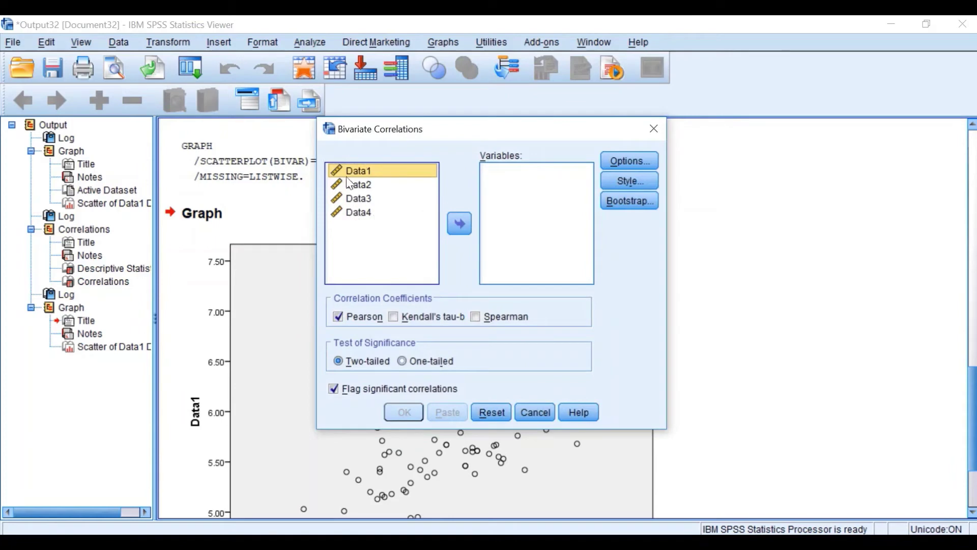
pyautogui.click(459, 223)
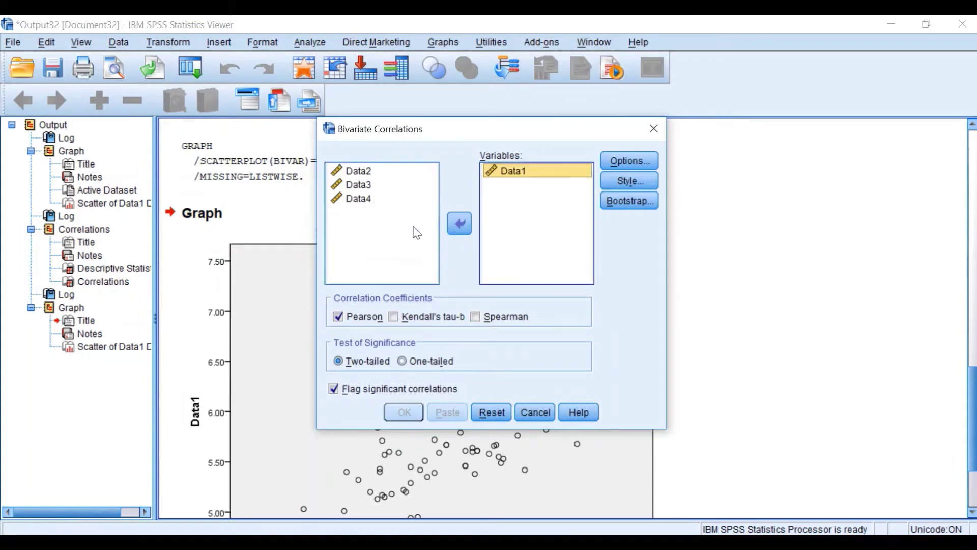
pyautogui.click(358, 185)
pyautogui.click(459, 224)
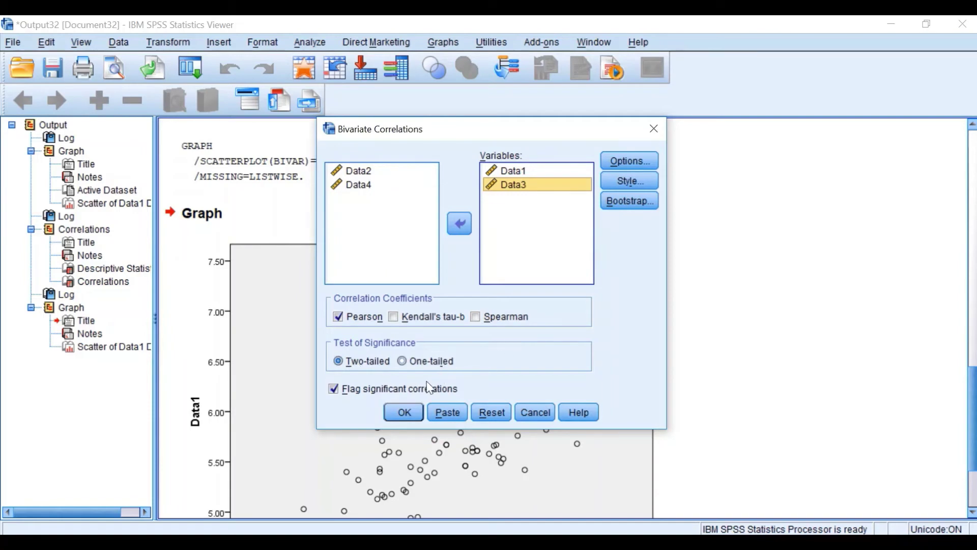
pyautogui.click(395, 411)
# Step: Examine the coefficient, significance and N in the Data1 and Data3 Correlations table and compare them with the scatterplot
pyautogui.scroll(-1, 392, 387)
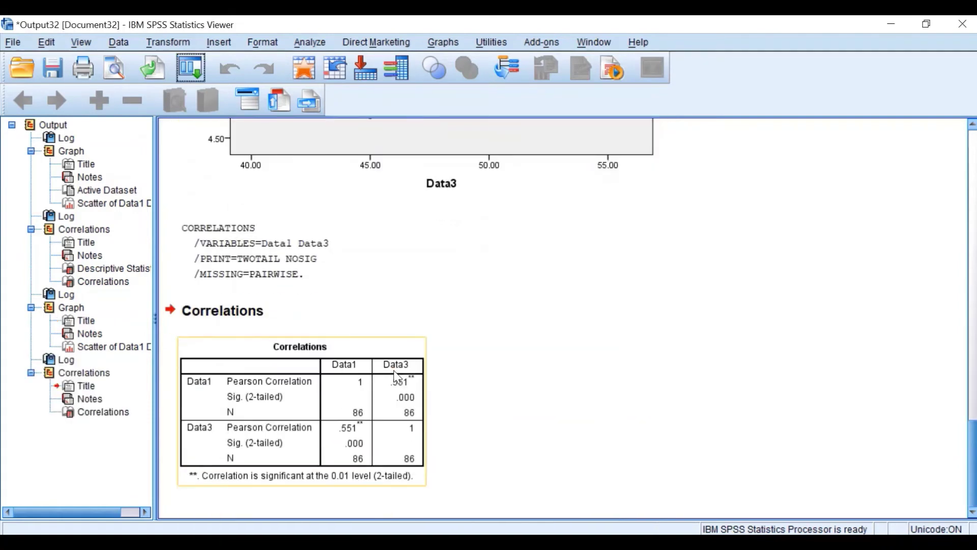
pyautogui.click(435, 369)
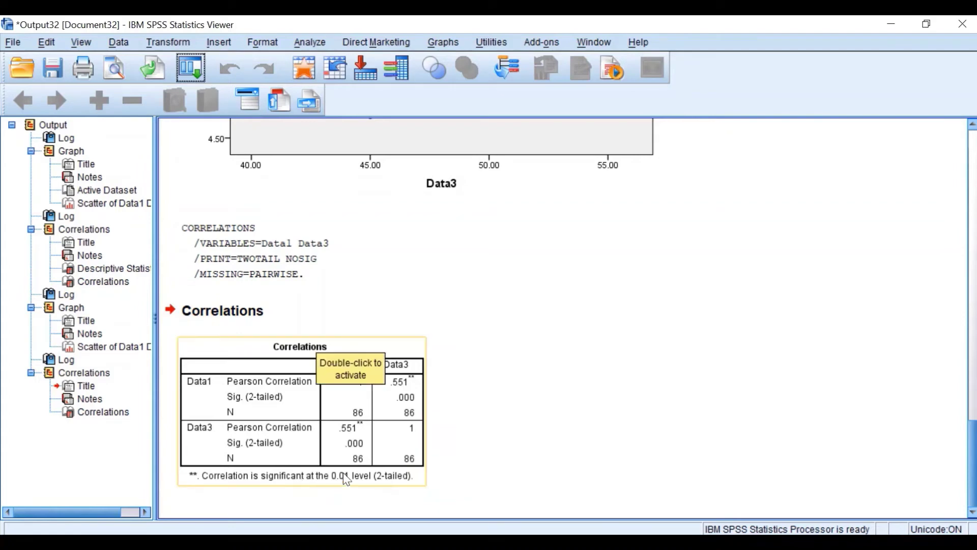
pyautogui.scroll(5, 415, 420)
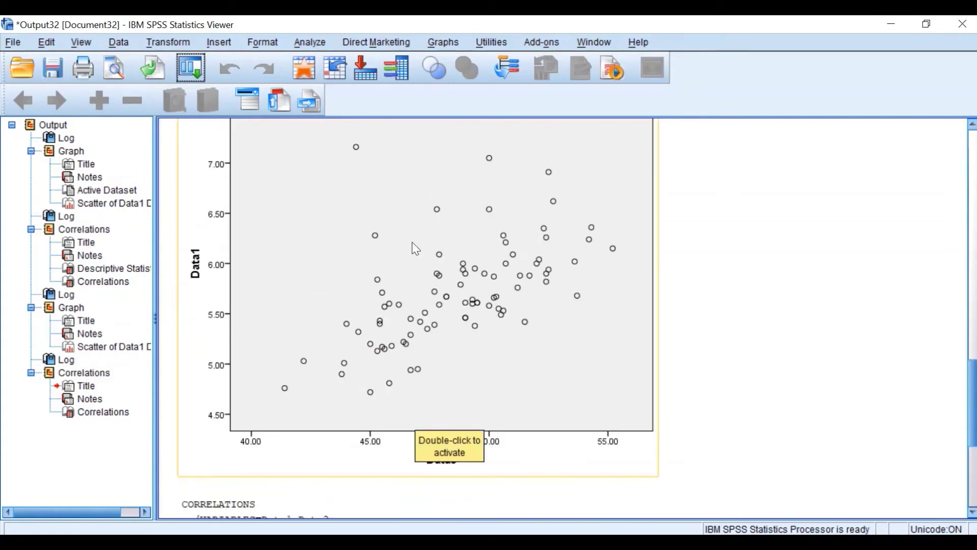
pyautogui.scroll(-5, 416, 249)
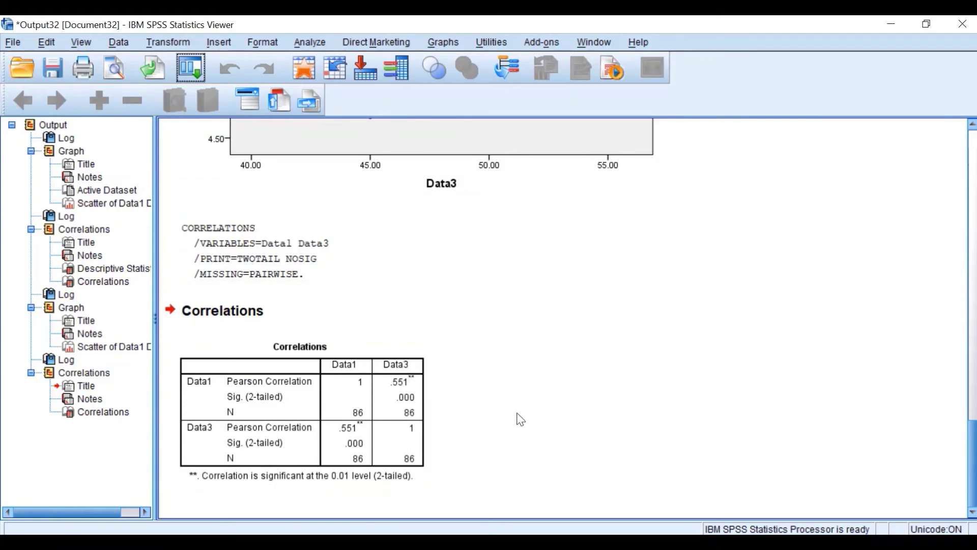
pyautogui.click(389, 465)
# Step: Return to the data and create a simple scatterplot of Data1 on the Y axis, replacing Data3 with Data4 on the X axis
pyautogui.click(890, 24)
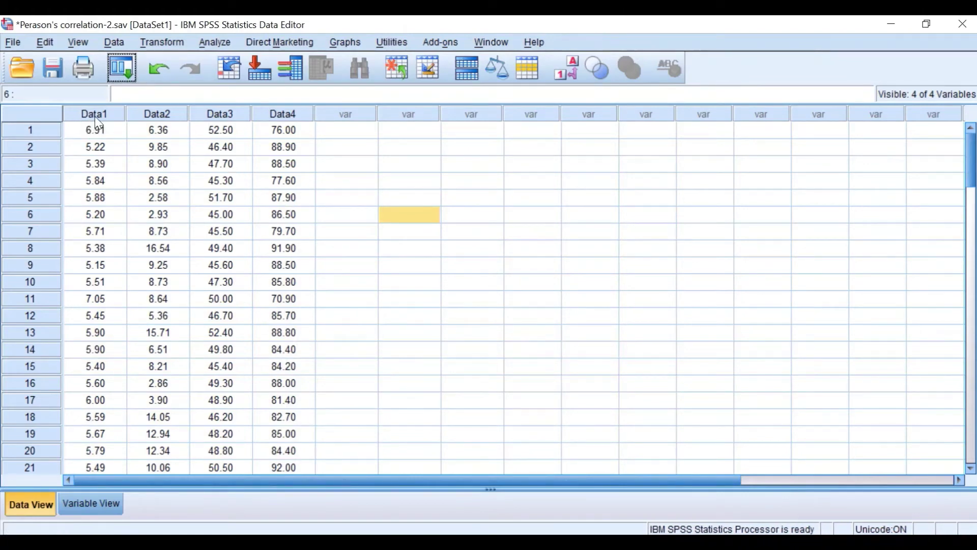
pyautogui.click(120, 57)
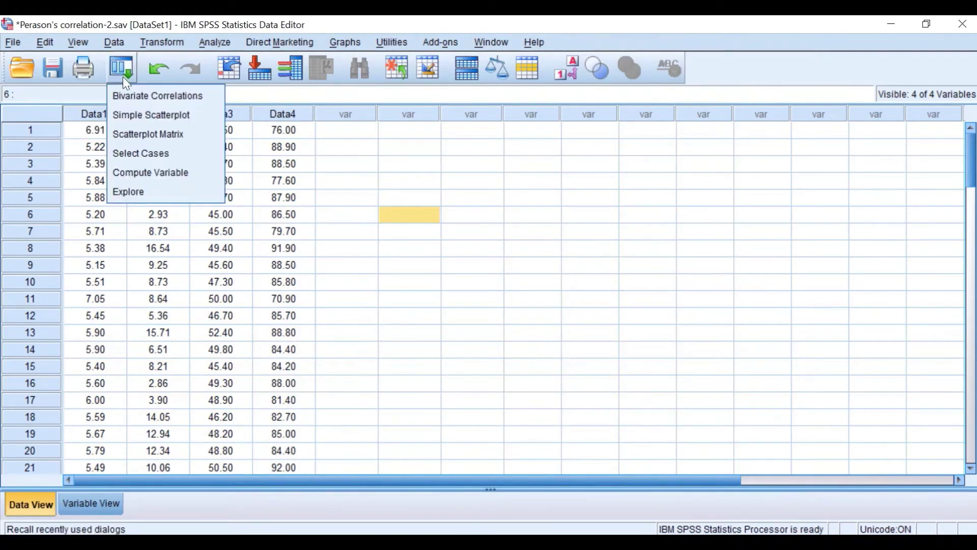
pyautogui.click(147, 116)
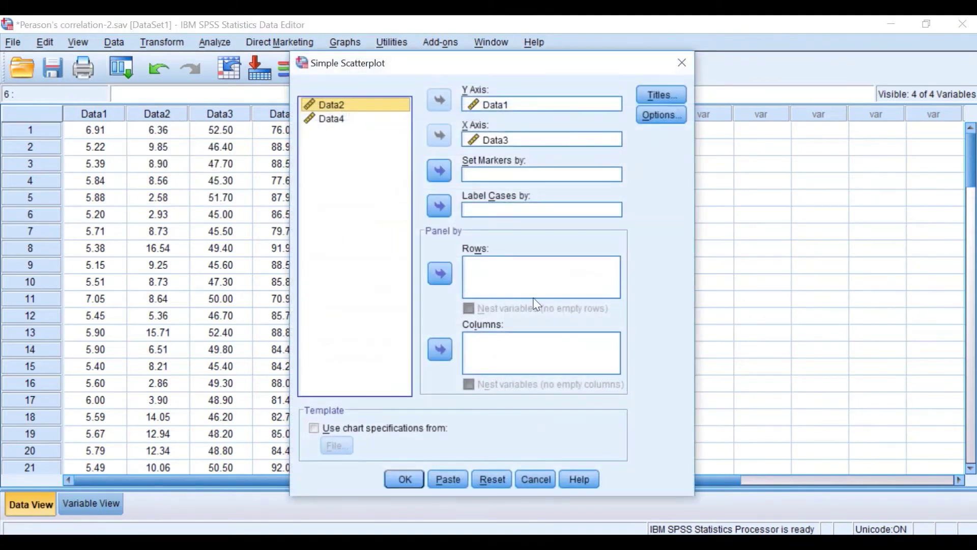
pyautogui.click(504, 144)
pyautogui.click(433, 139)
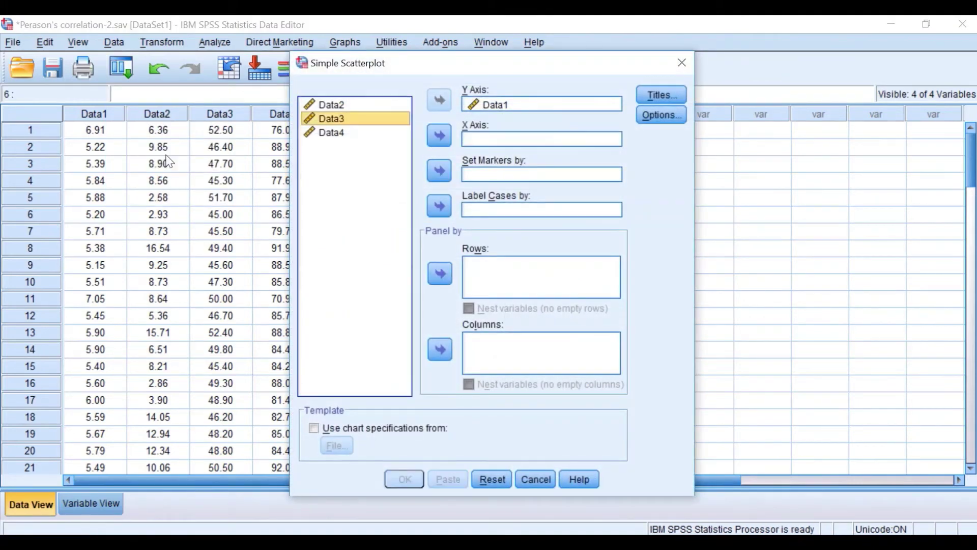
pyautogui.click(332, 134)
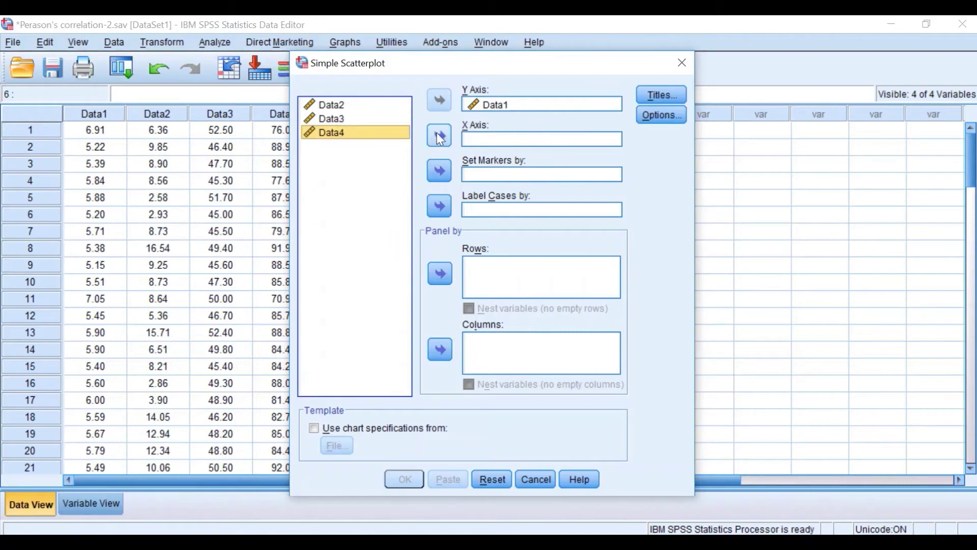
pyautogui.click(439, 136)
pyautogui.click(410, 464)
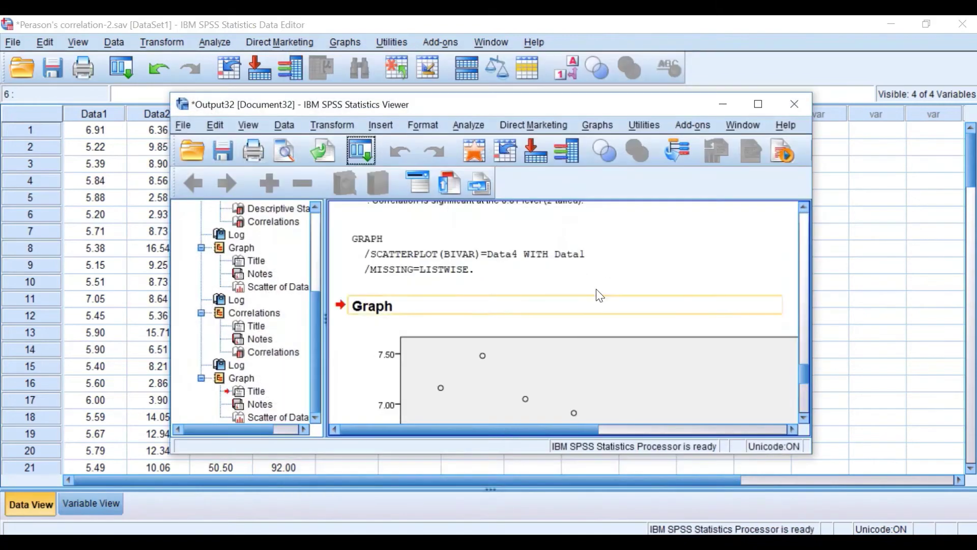
# Step: Maximize the output and examine the pattern of points in the scatterplot of Data1 against Data4
pyautogui.click(764, 105)
pyautogui.scroll(-5, 464, 437)
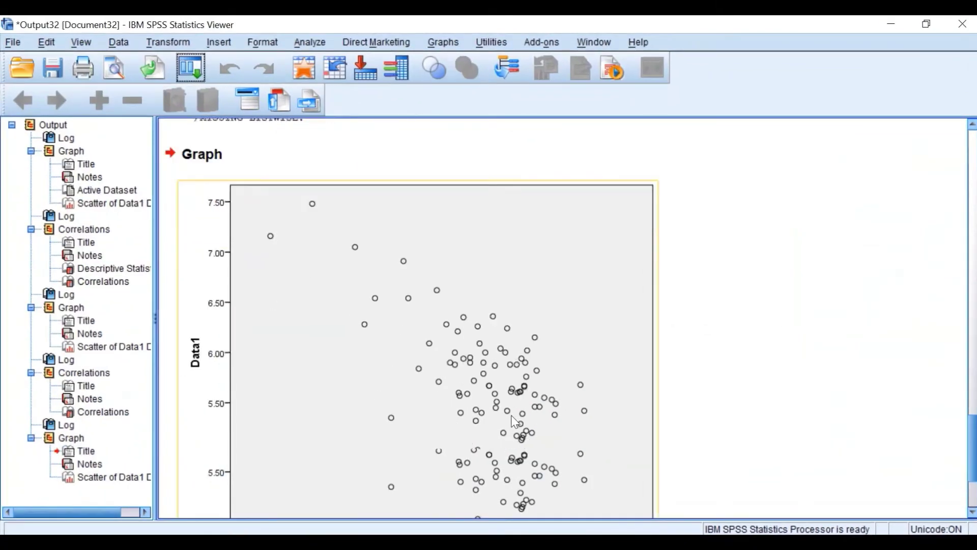
pyautogui.scroll(5, 520, 424)
pyautogui.scroll(-5, 537, 419)
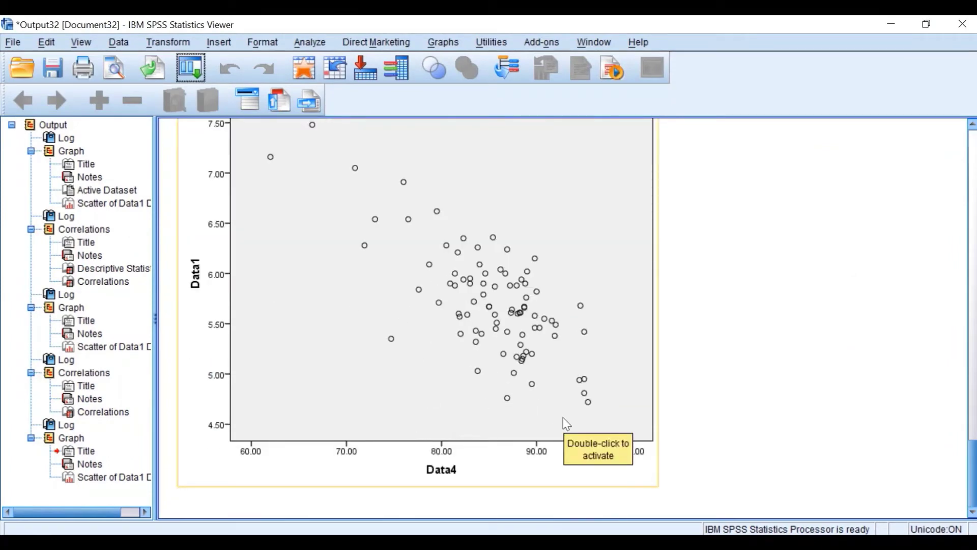
pyautogui.scroll(2, 604, 391)
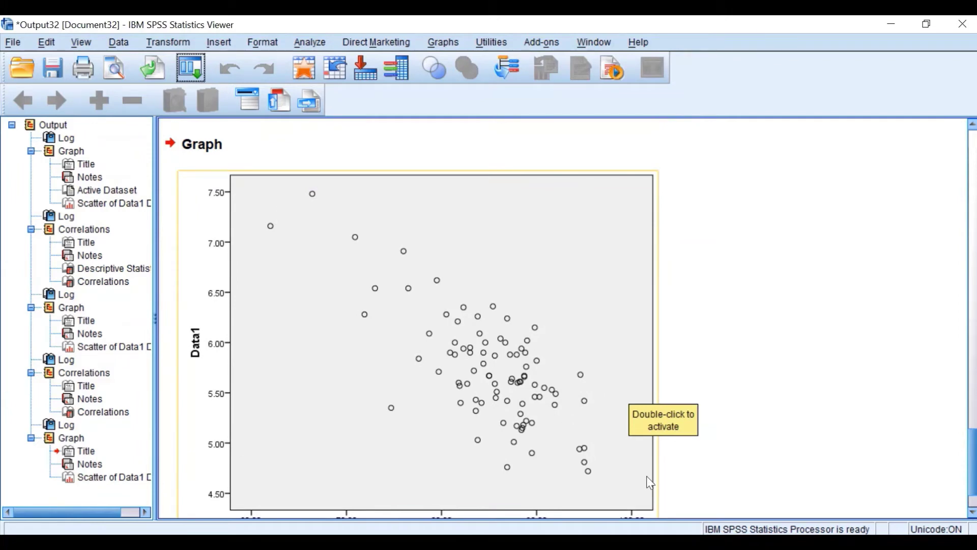
pyautogui.scroll(-2, 309, 468)
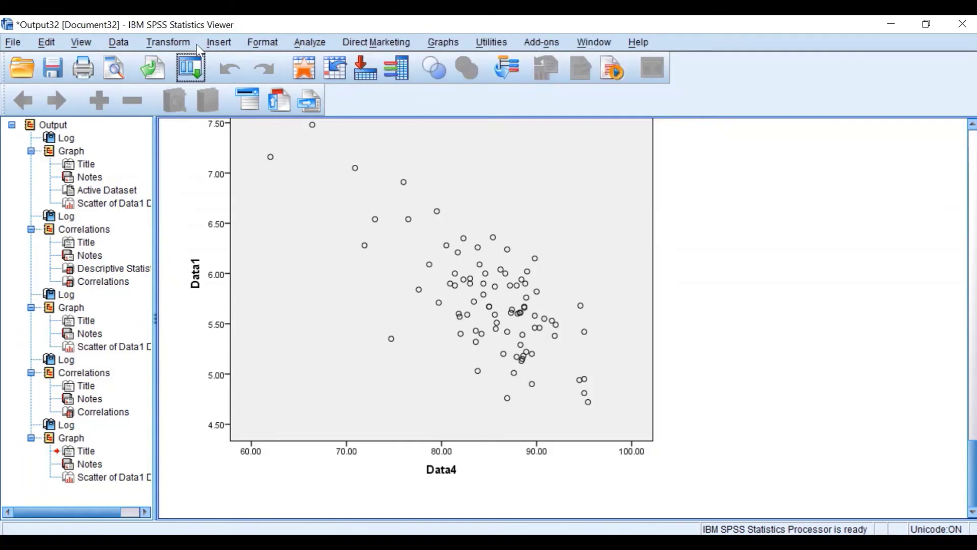
# Step: Reset the bivariate correlation settings and run a two-tailed Pearson correlation of Data1 and Data4
pyautogui.click(310, 44)
pyautogui.moveTo(331, 184)
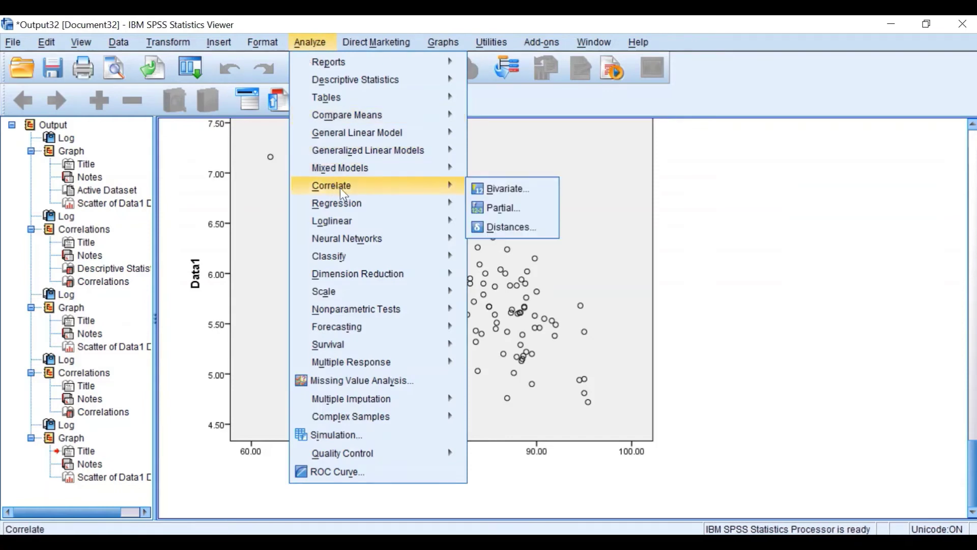
pyautogui.click(503, 189)
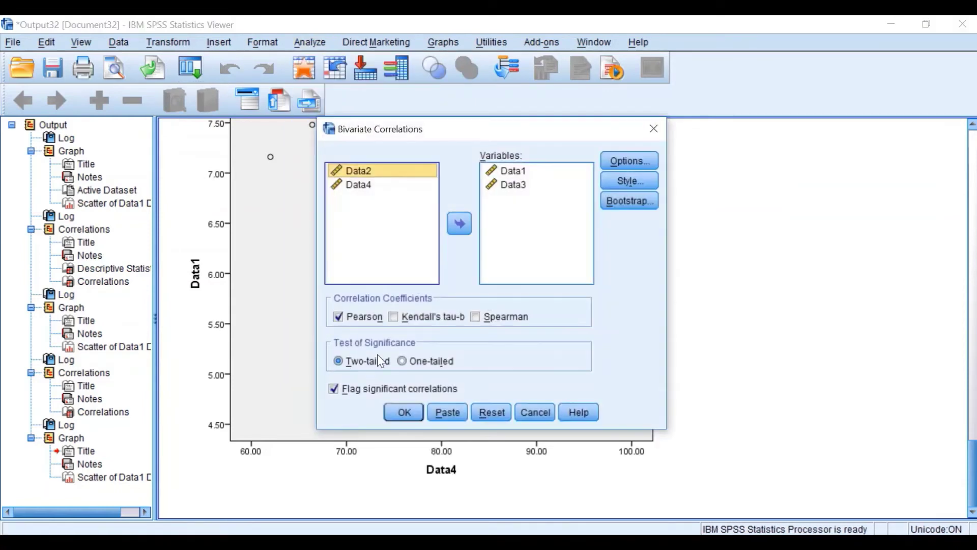
pyautogui.click(491, 413)
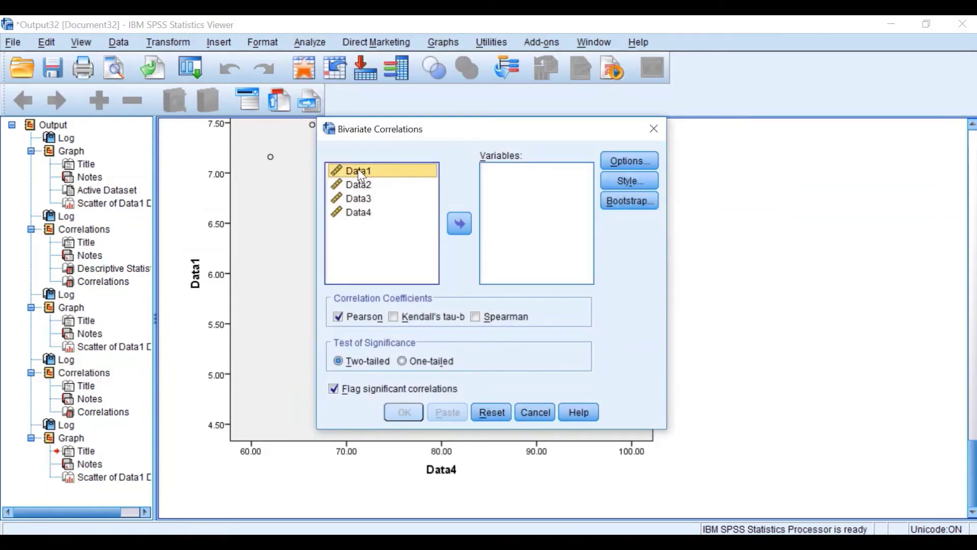
pyautogui.click(453, 225)
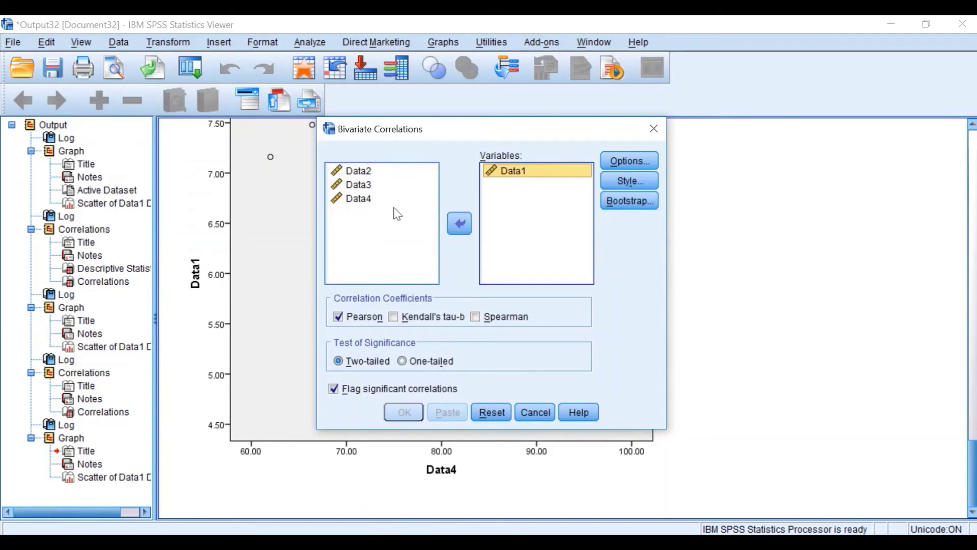
pyautogui.click(362, 199)
pyautogui.click(461, 223)
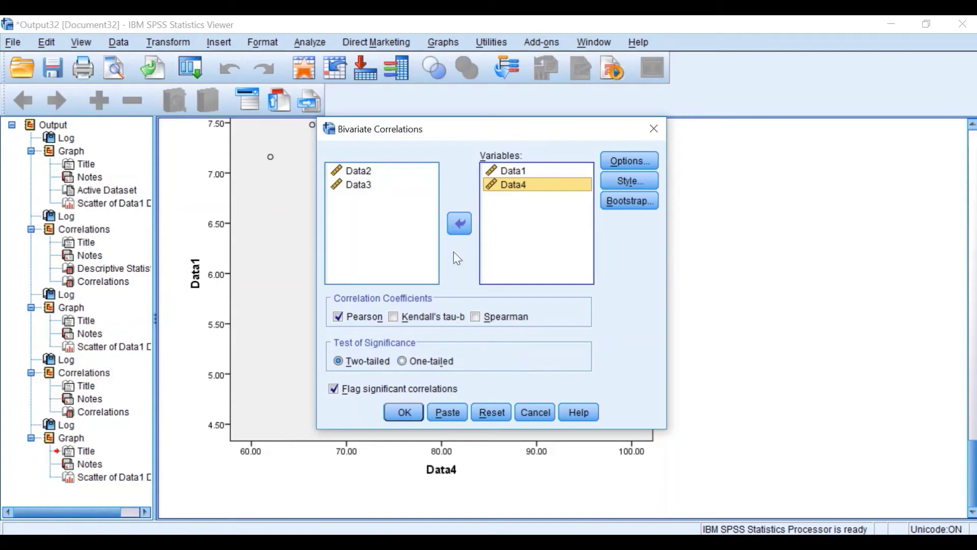
pyautogui.click(402, 412)
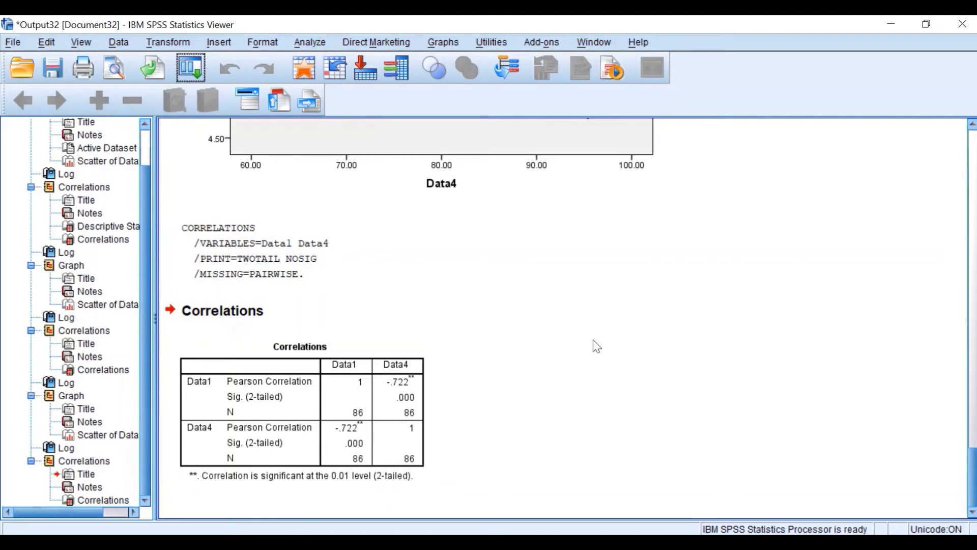
# Step: Compare the Data1 and Data4 Correlations table with the scatterplot of the same two variables
pyautogui.scroll(4, 509, 277)
pyautogui.scroll(-4, 509, 277)
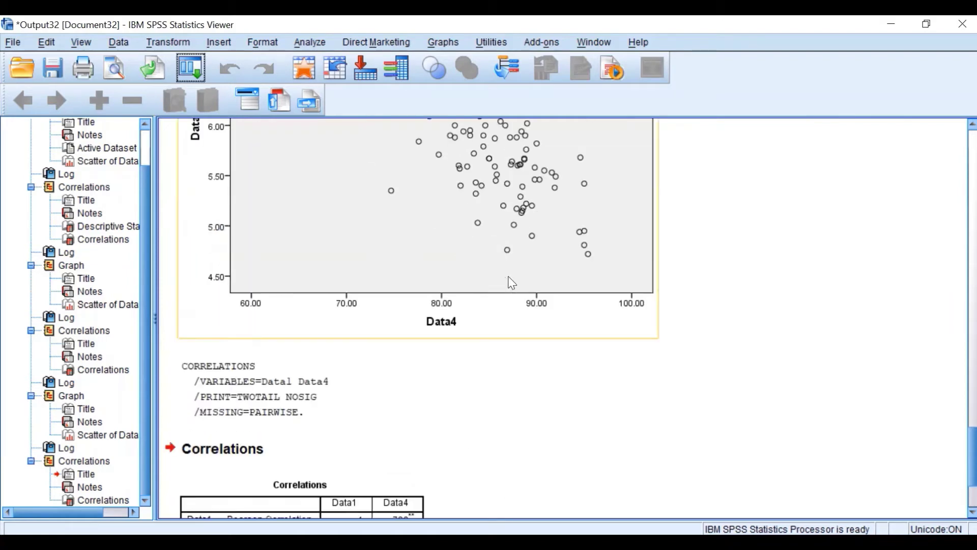
pyautogui.scroll(5, 509, 279)
pyautogui.scroll(-5, 508, 278)
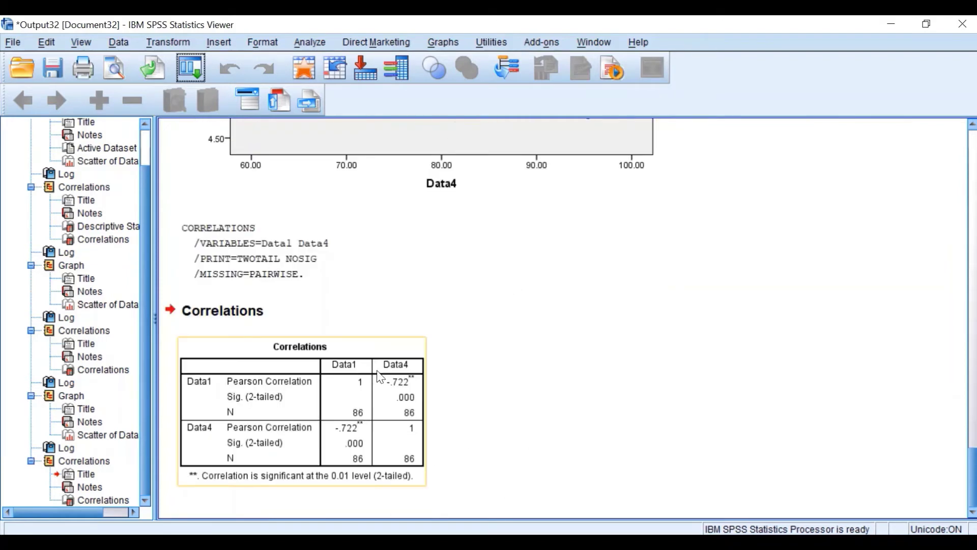
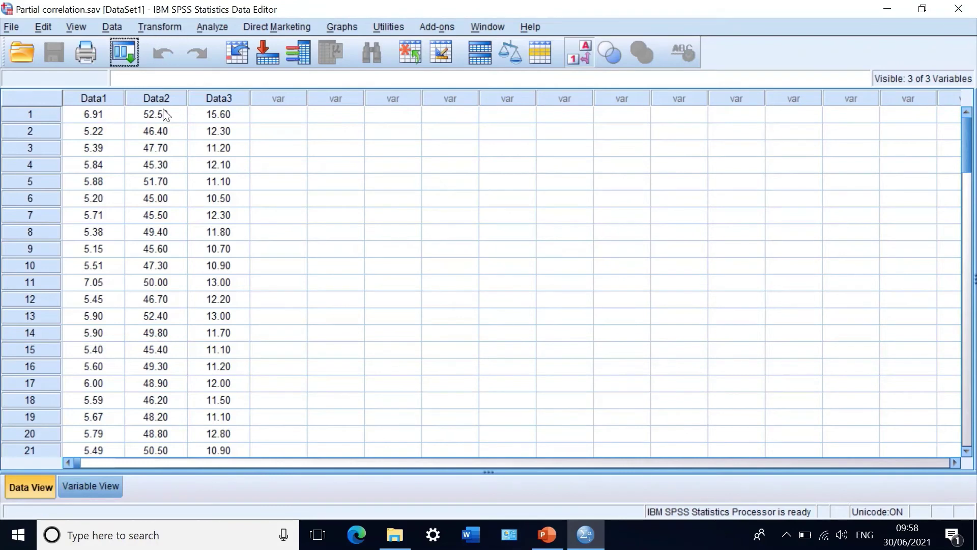
# Step: Reset the partial correlation settings, then enter Data1 and Data2 as variables and Data3 as the controlling variable
pyautogui.click(211, 28)
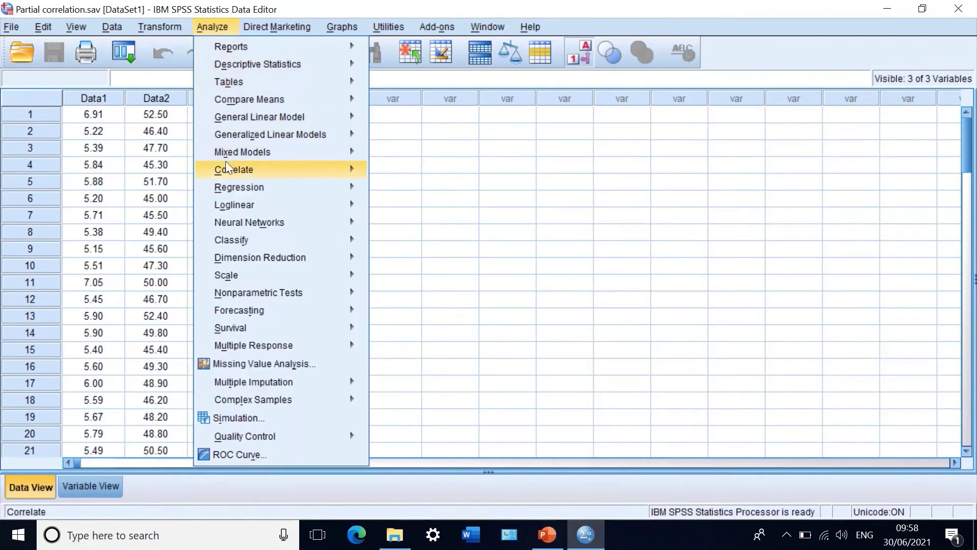
pyautogui.moveTo(225, 162)
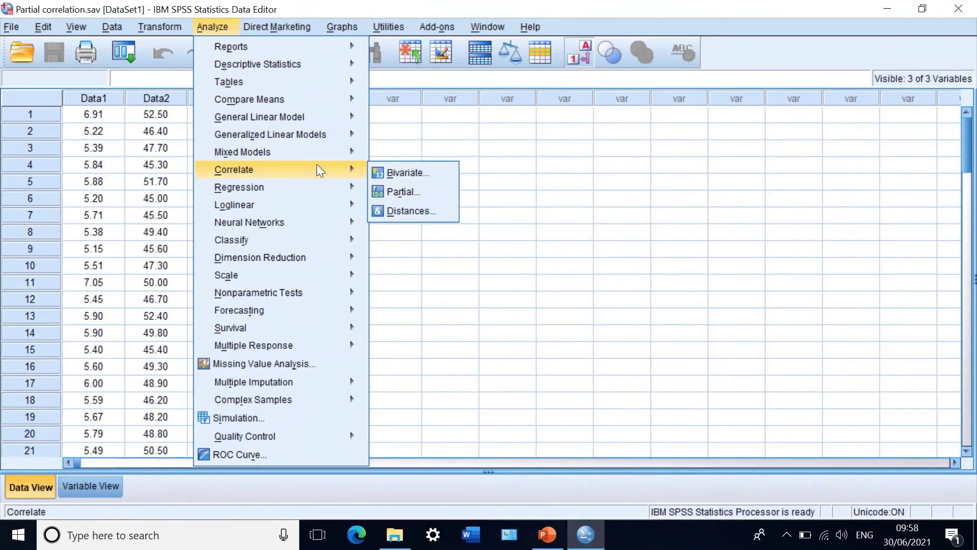
pyautogui.click(387, 194)
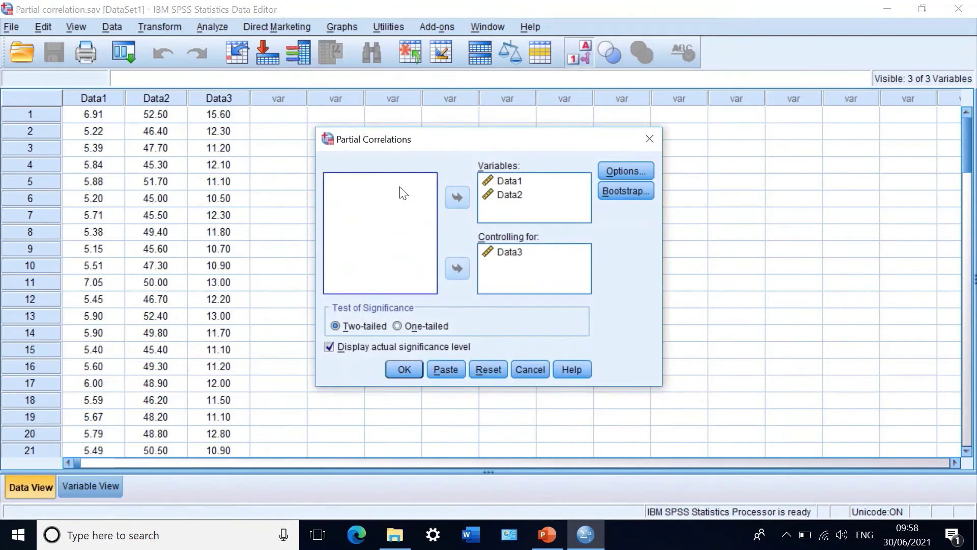
pyautogui.click(489, 369)
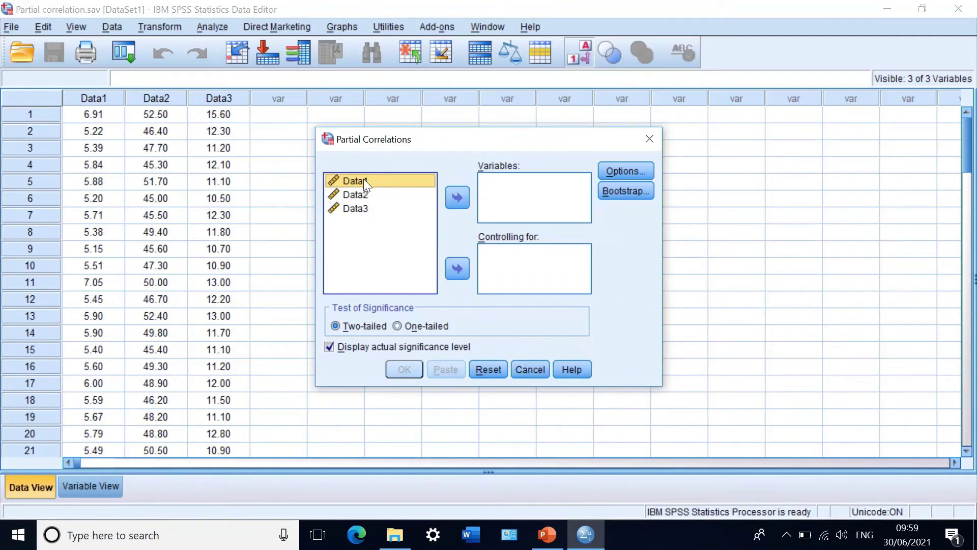
pyautogui.moveTo(363, 179); pyautogui.dragTo(518, 185)
pyautogui.moveTo(379, 182); pyautogui.dragTo(511, 196)
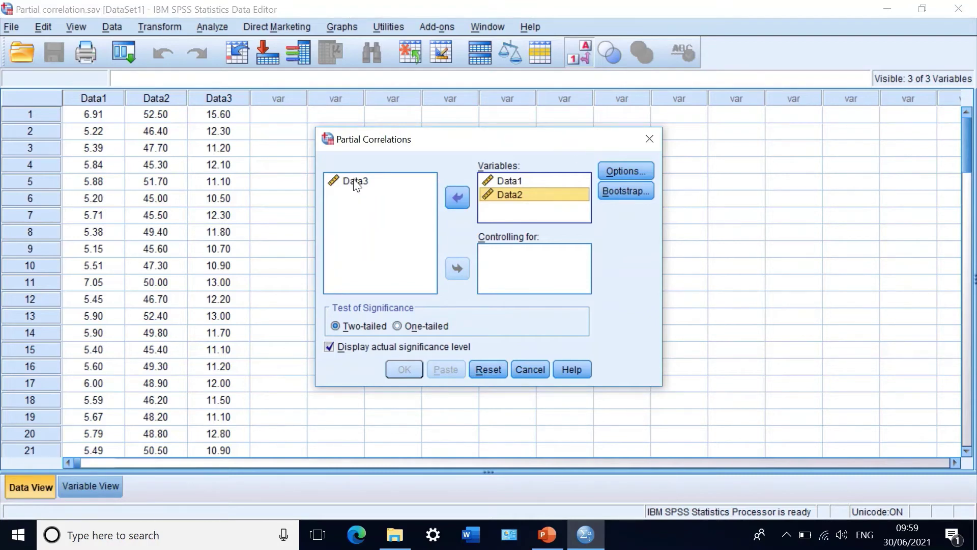
pyautogui.moveTo(355, 185); pyautogui.dragTo(519, 261)
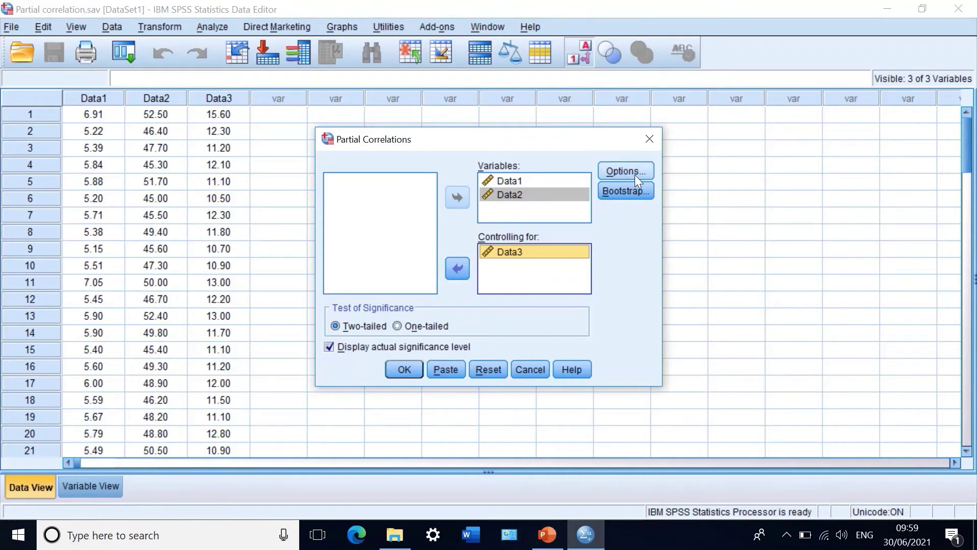
# Step: Include zero-order correlations in the output and run the two-tailed partial correlation
pyautogui.click(621, 169)
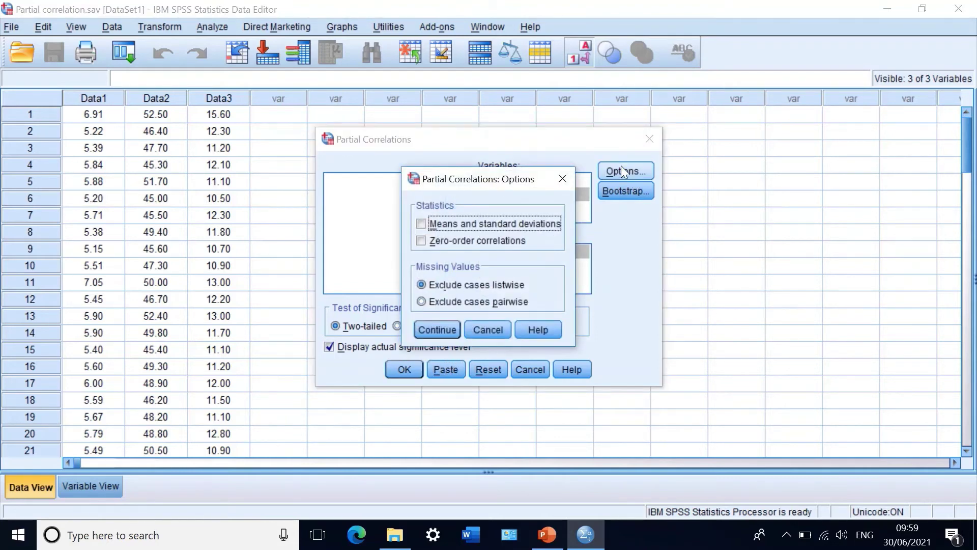
pyautogui.click(422, 239)
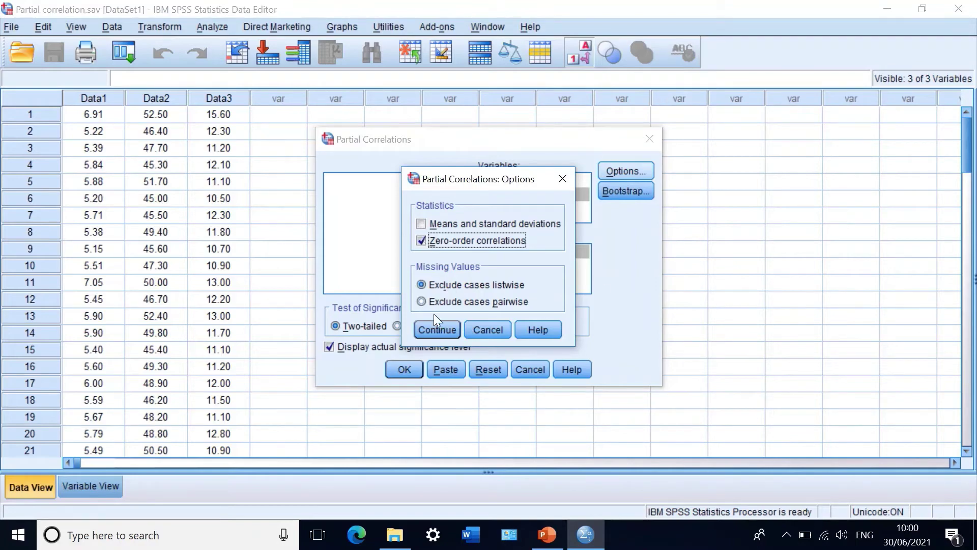
pyautogui.click(433, 329)
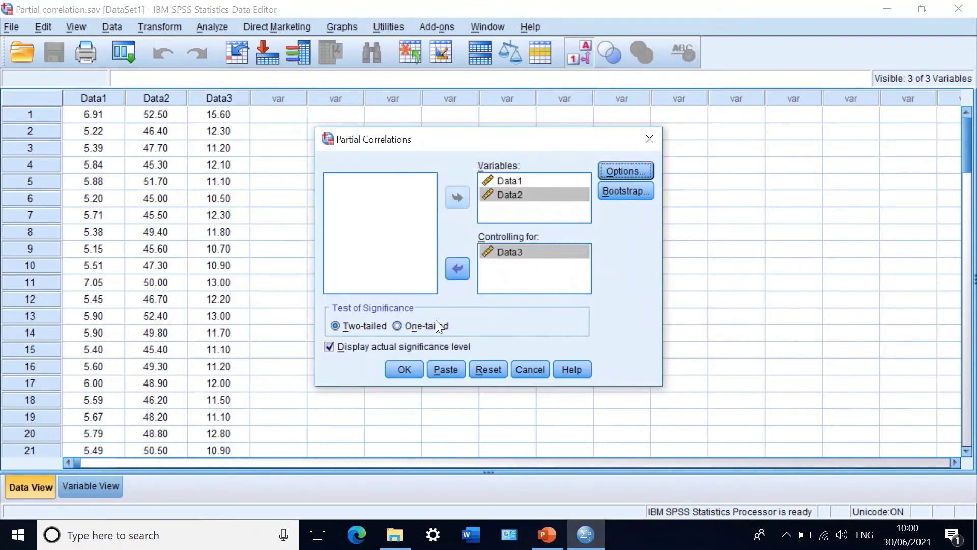
pyautogui.click(408, 368)
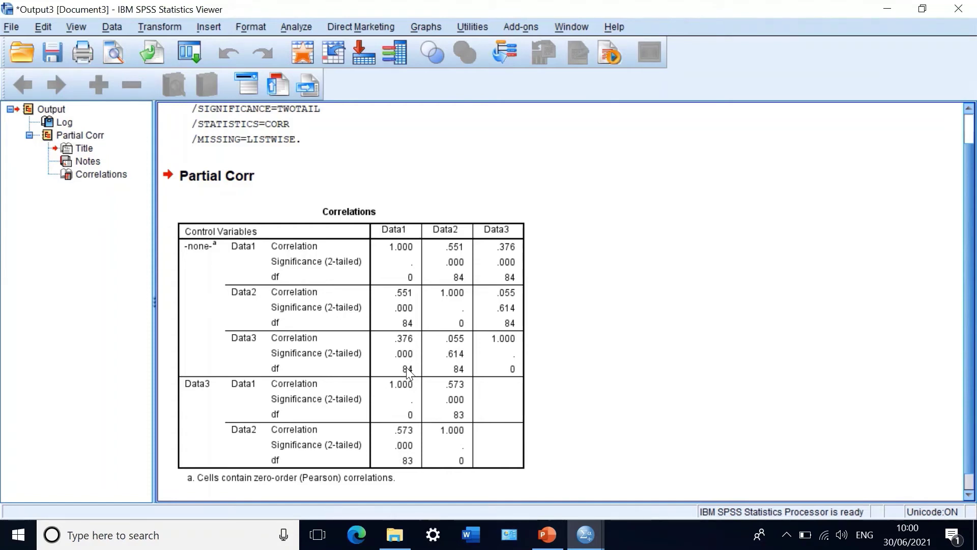
# Step: Examine the Partial Corr table, comparing the zero-order correlations of Data1 and Data2 with those controlled for Data3
pyautogui.click(189, 486)
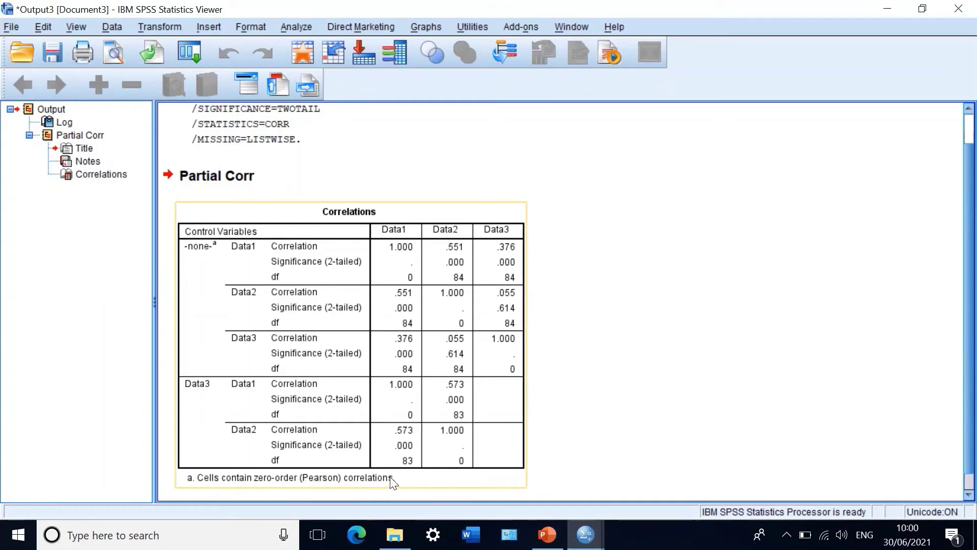
pyautogui.click(385, 181)
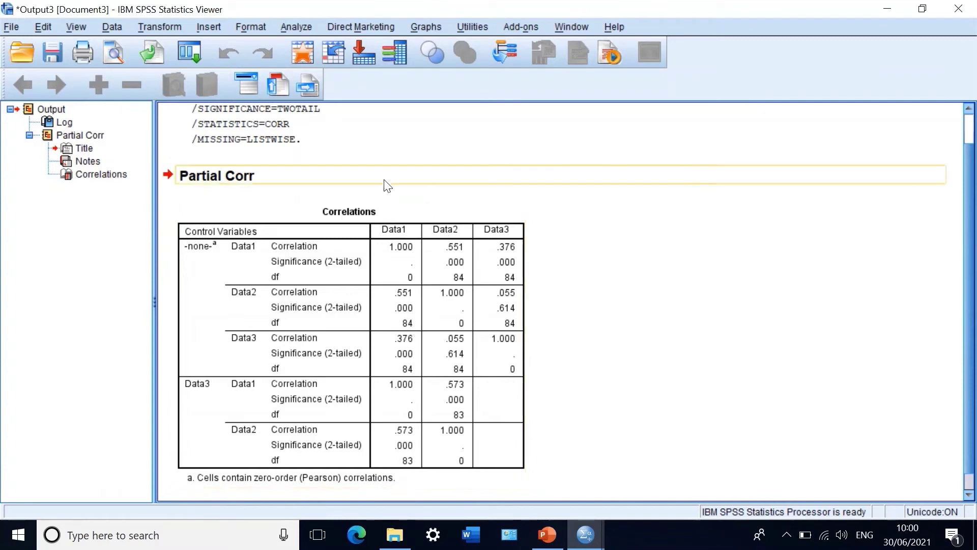
pyautogui.click(279, 233)
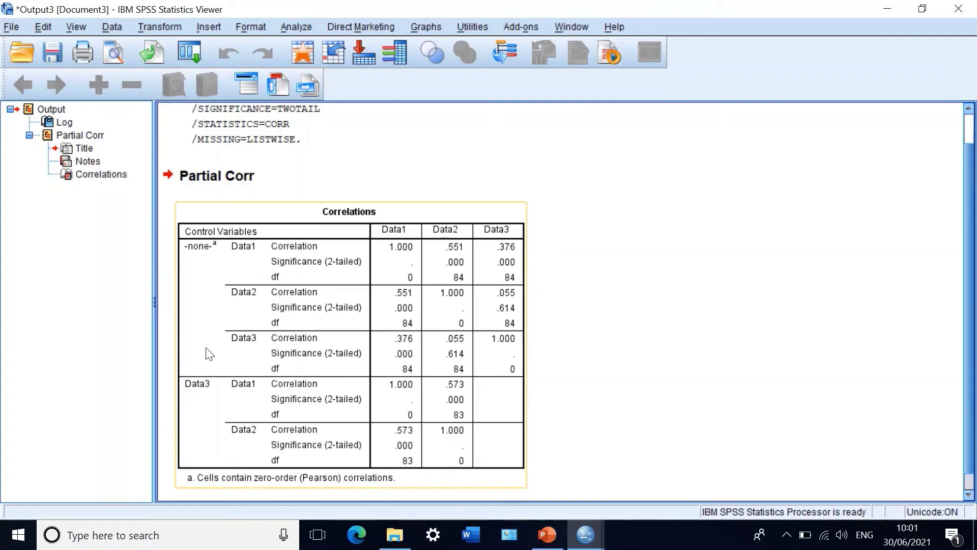
pyautogui.click(164, 359)
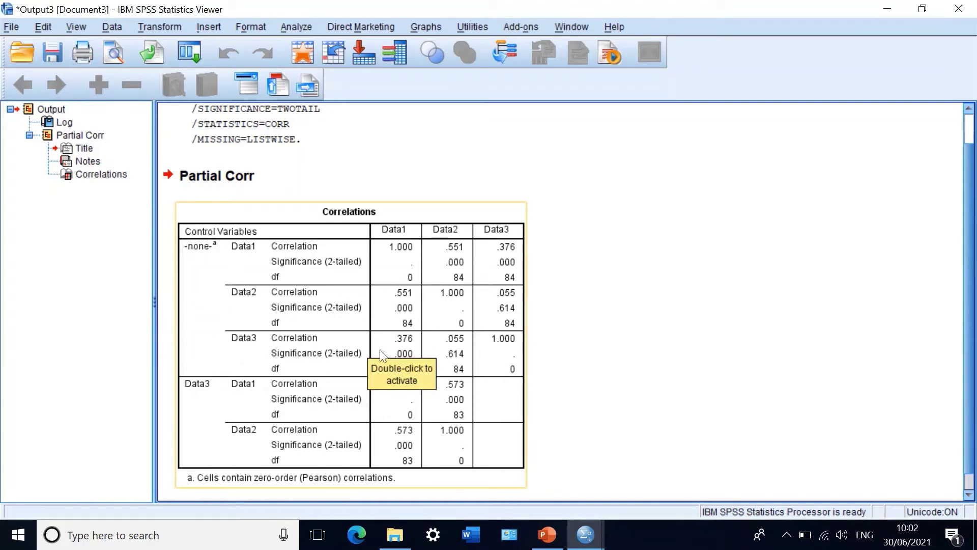
pyautogui.click(613, 381)
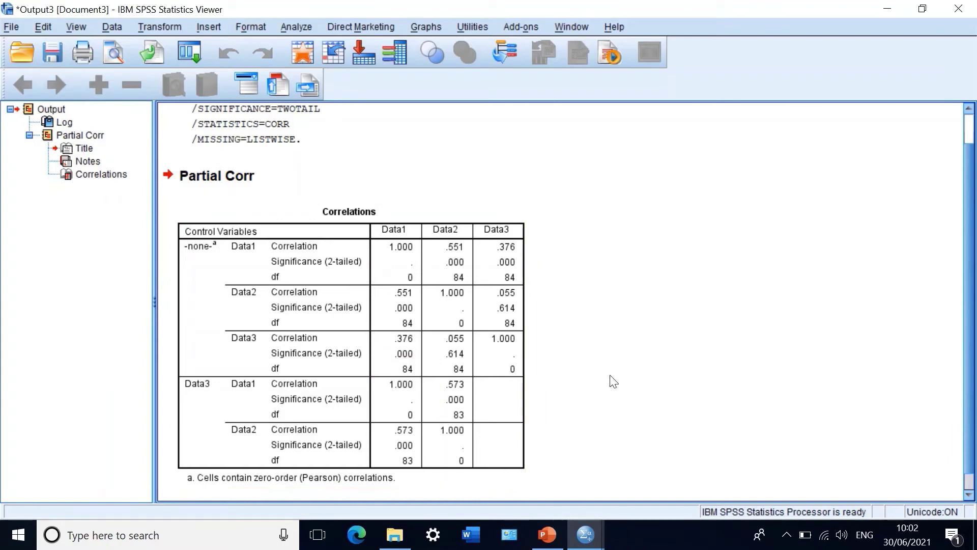
pyautogui.click(455, 408)
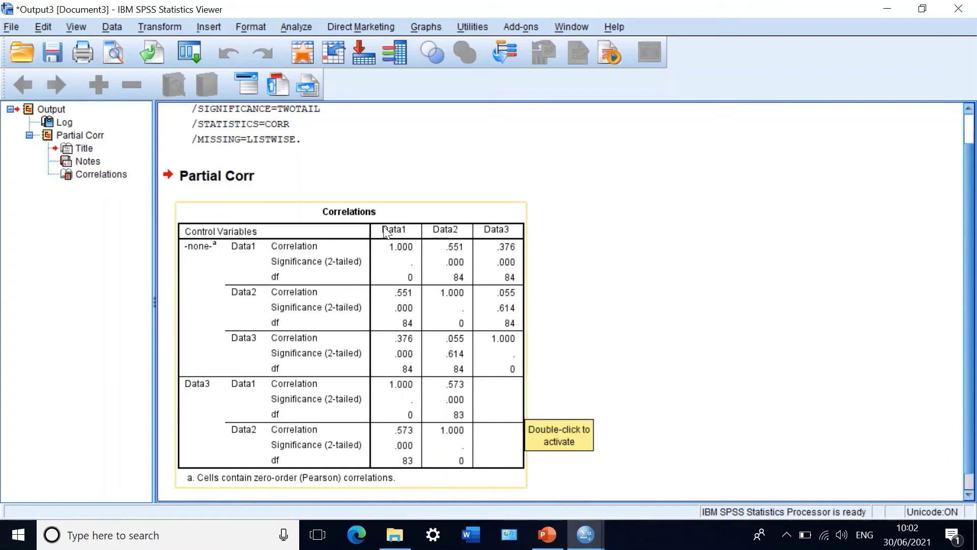
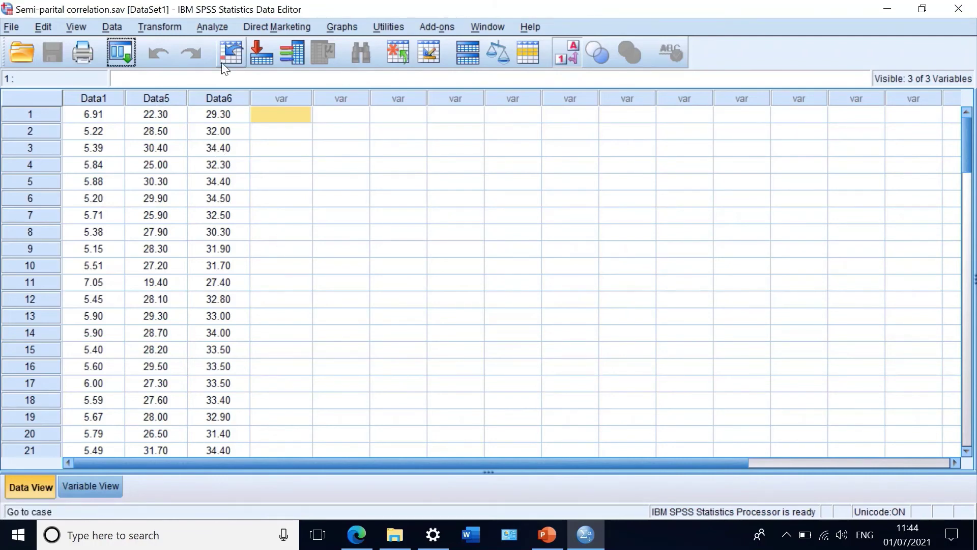
# Step: Set up a linear regression in the semi-partial correlation data with Data1 as dependent and Data5 and Data6 as independent variables
pyautogui.click(214, 27)
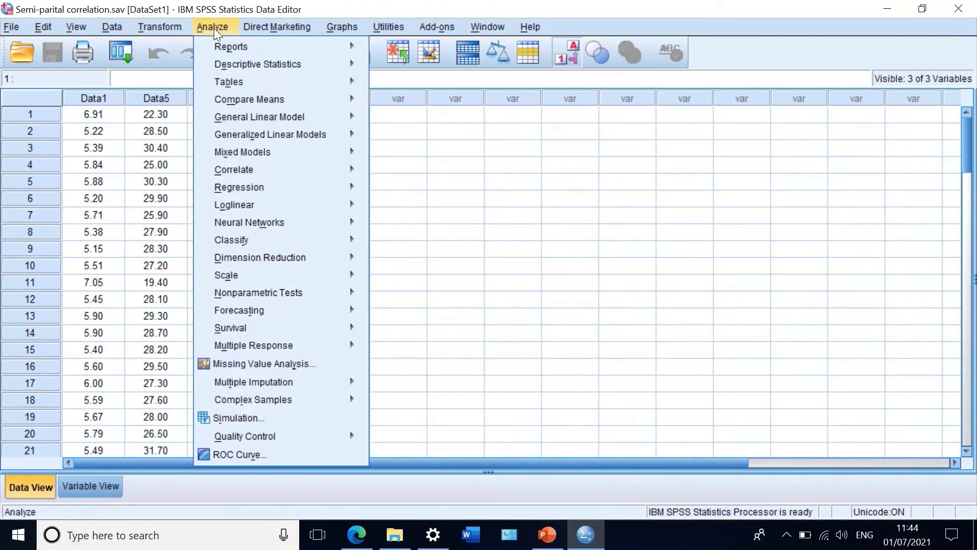
pyautogui.moveTo(271, 170)
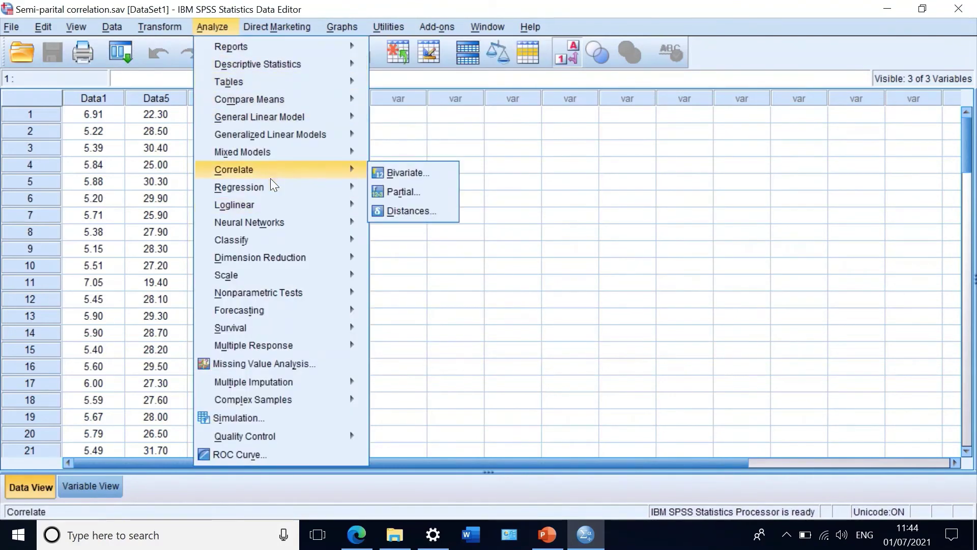
pyautogui.moveTo(268, 189)
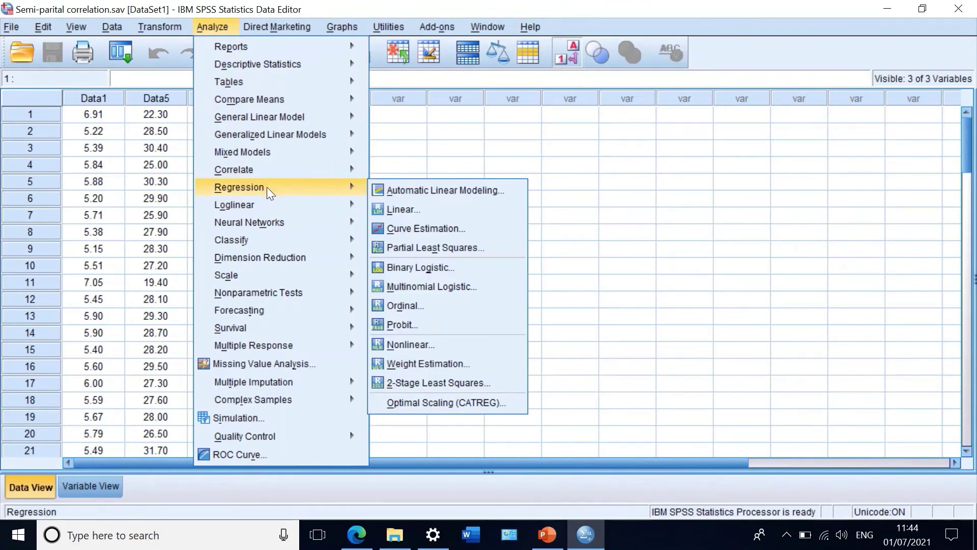
pyautogui.click(406, 210)
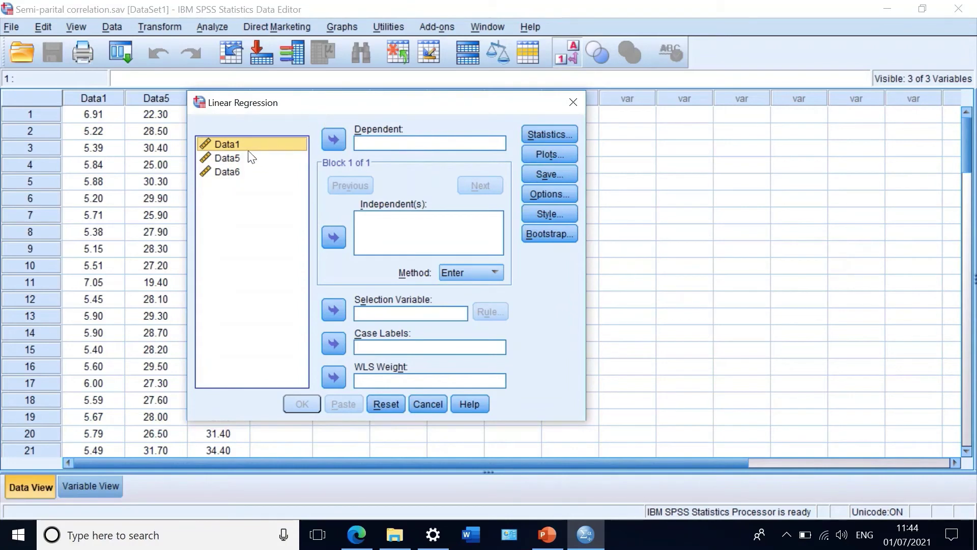
pyautogui.moveTo(245, 143); pyautogui.dragTo(401, 142)
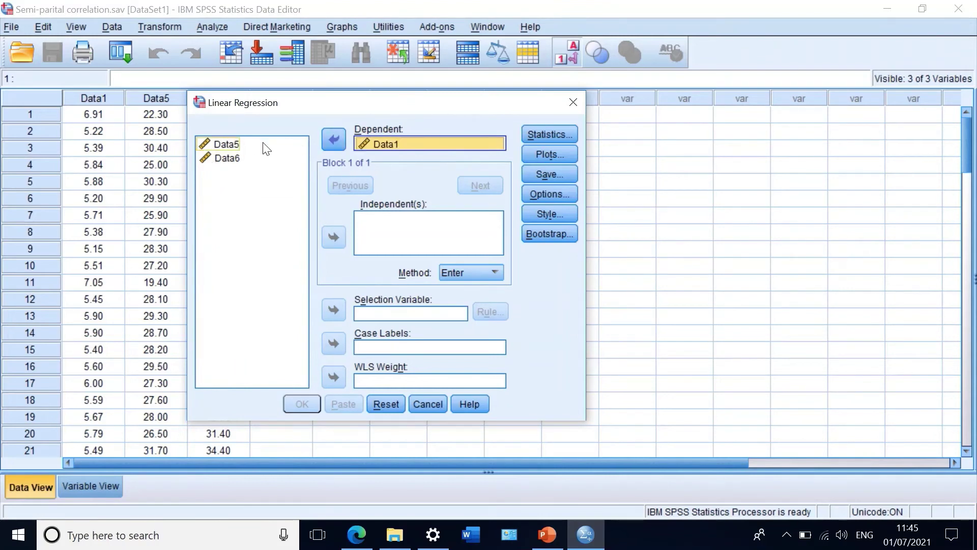
pyautogui.moveTo(227, 146); pyautogui.dragTo(375, 220)
pyautogui.moveTo(224, 162); pyautogui.dragTo(411, 242)
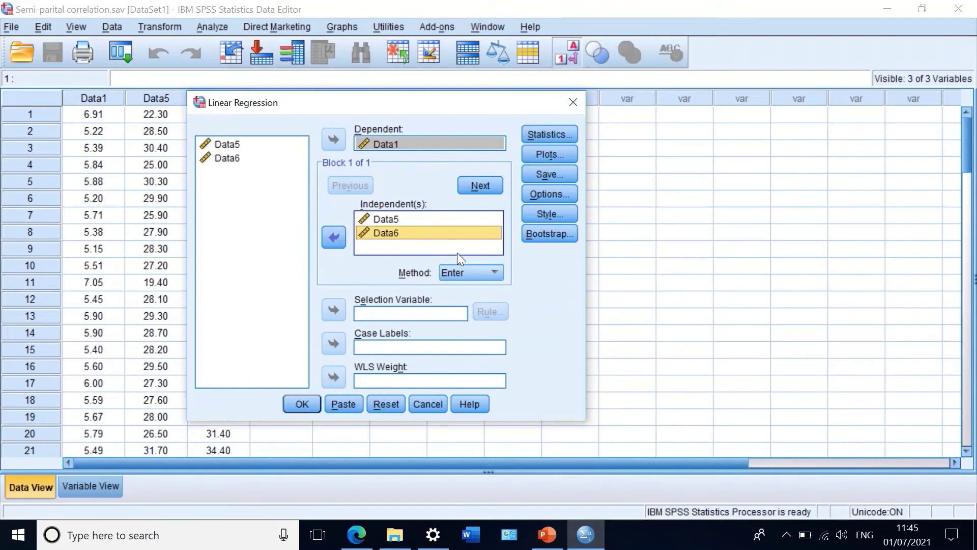
# Step: Add part and partial correlations to the linear regression statistics
pyautogui.click(539, 131)
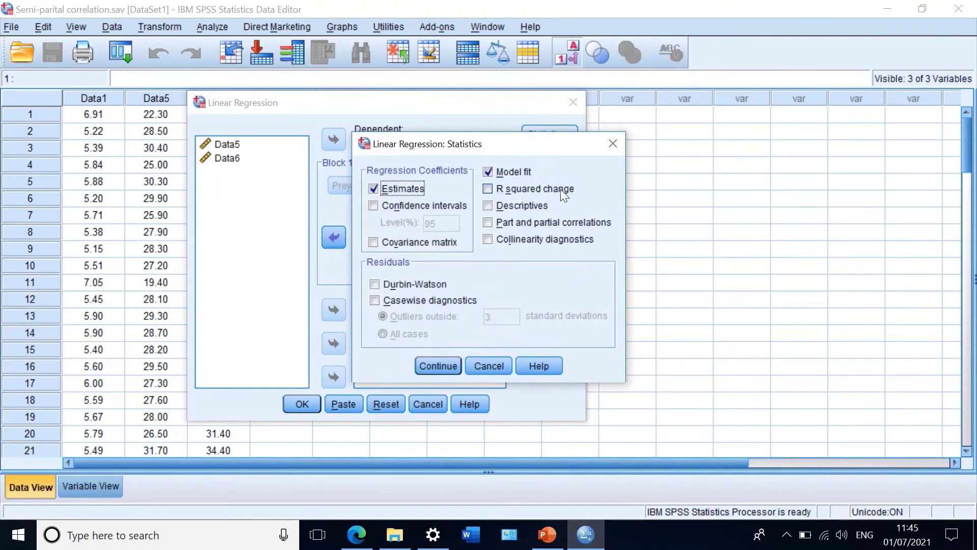
pyautogui.click(487, 224)
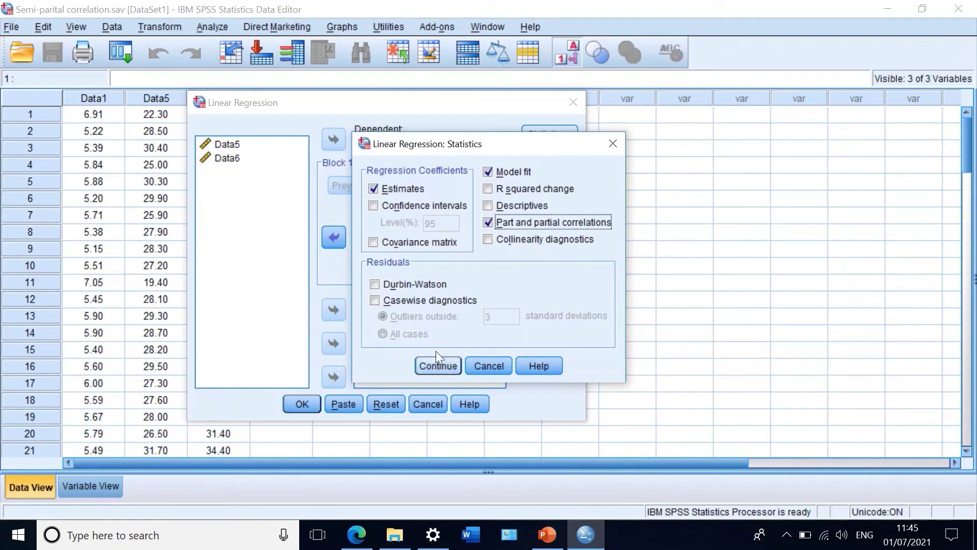
pyautogui.click(438, 365)
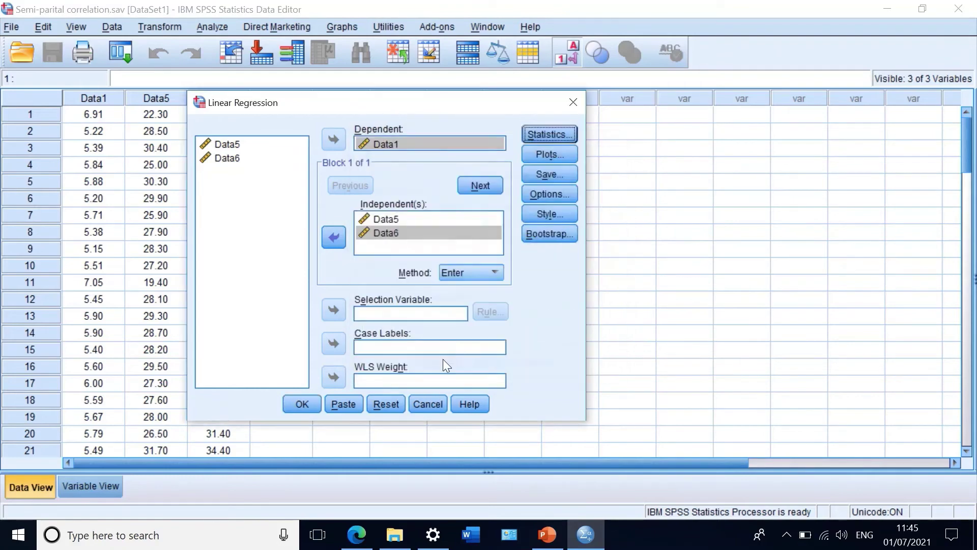
# Step: Check the regression's plot and option settings without adding any plots, and run the linear regression of Data1 on Data5 and Data6
pyautogui.click(552, 154)
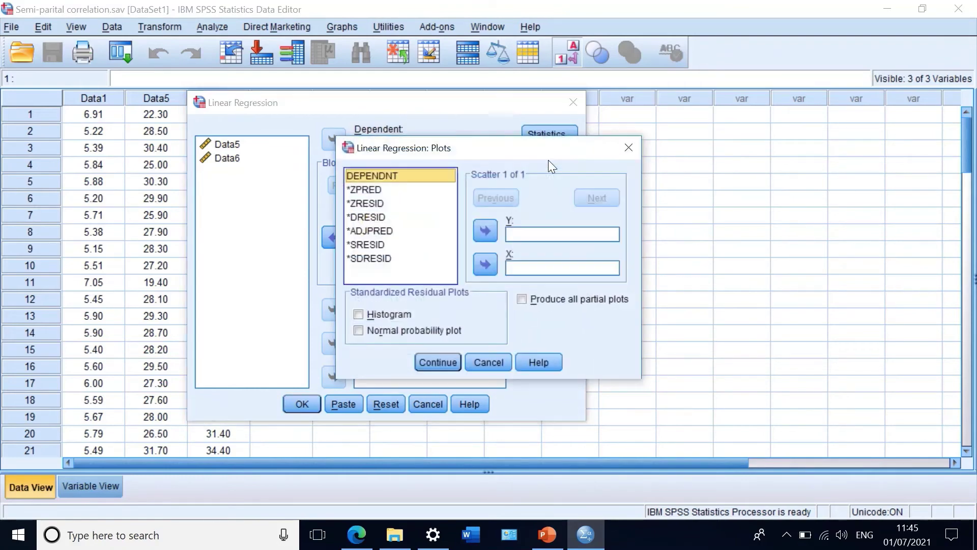
pyautogui.click(479, 363)
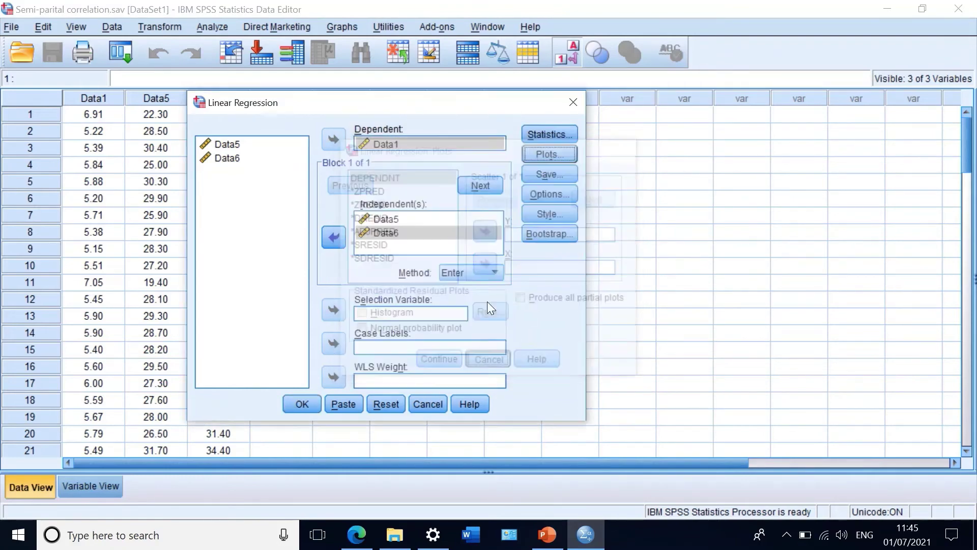
pyautogui.click(536, 196)
pyautogui.click(344, 359)
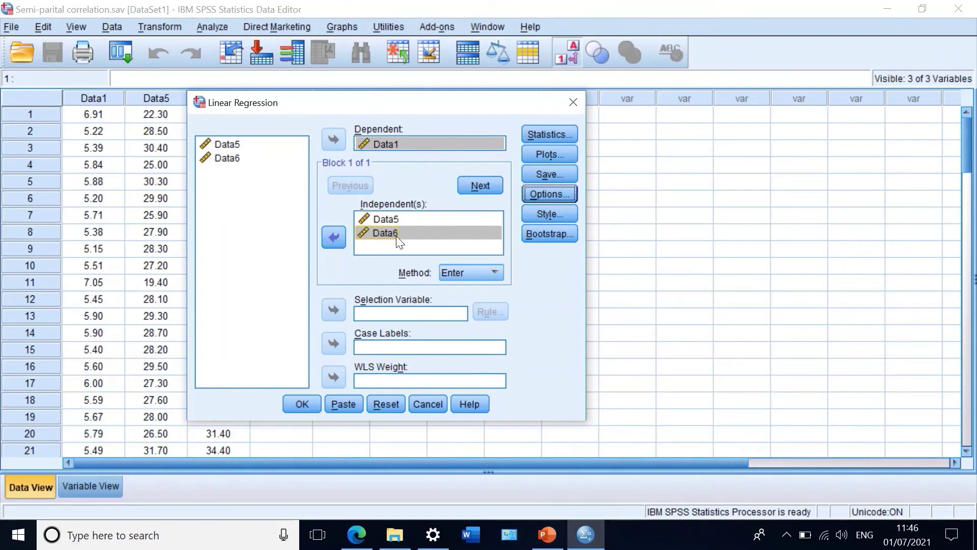
pyautogui.click(379, 229)
pyautogui.click(293, 401)
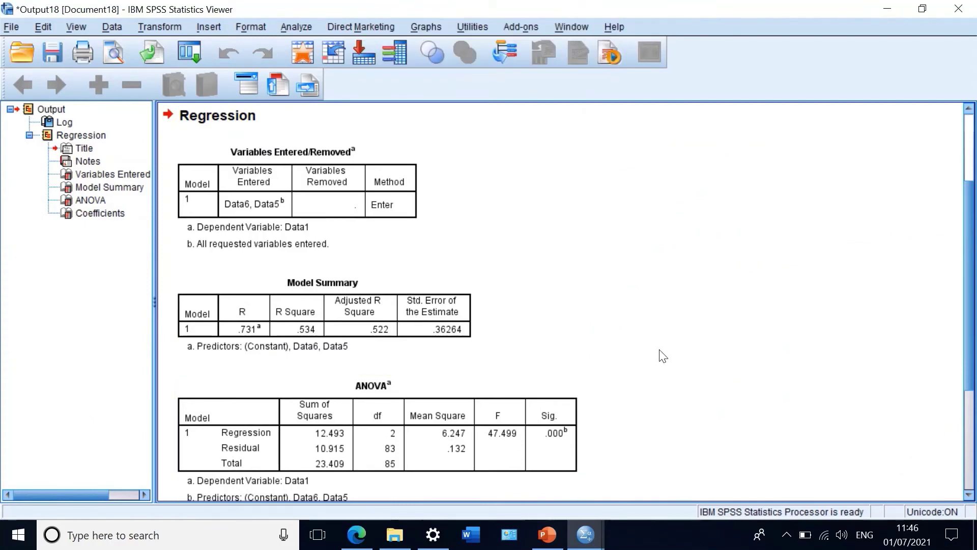
# Step: Examine the regression output, comparing the zero-order, partial and part correlations of Data5 and Data6 in the Coefficients table
pyautogui.scroll(-3, 334, 179)
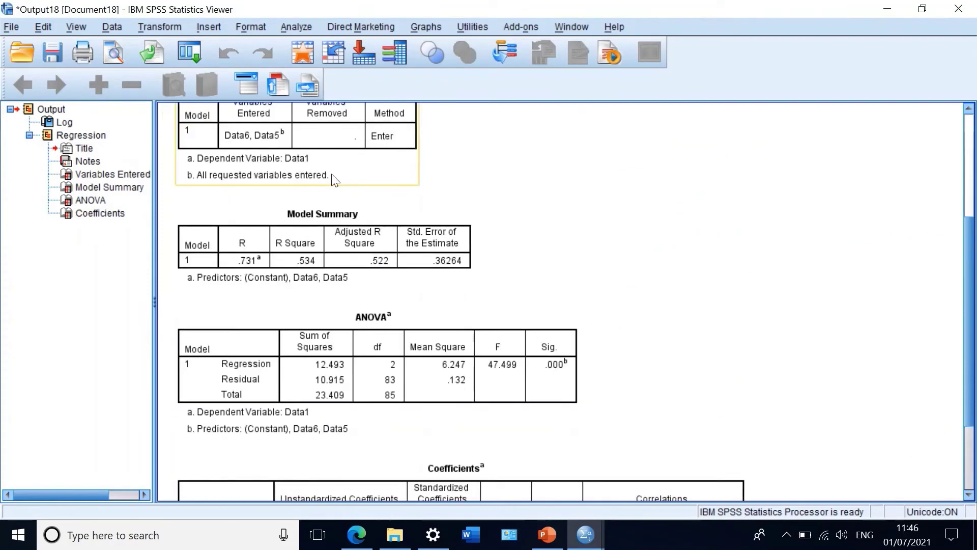
pyautogui.scroll(-5, 422, 184)
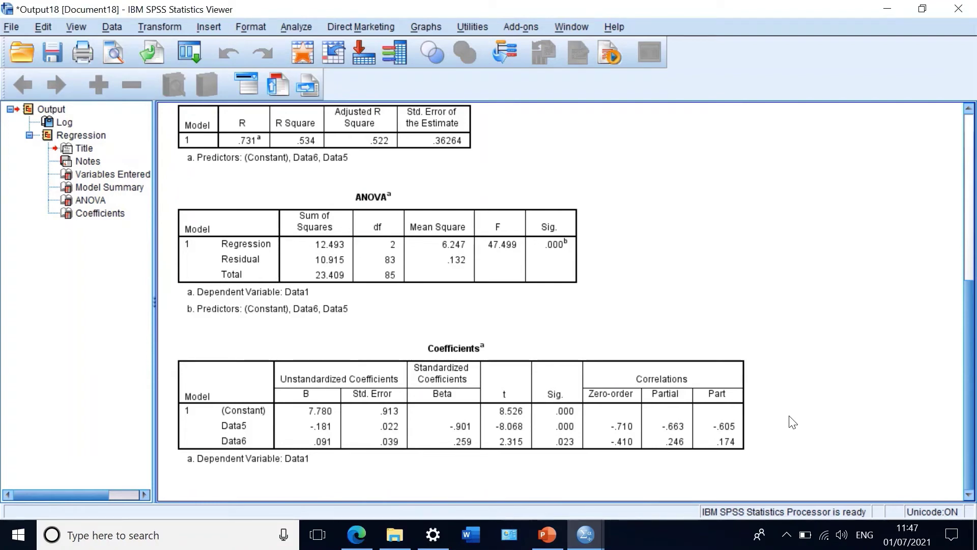
pyautogui.click(572, 428)
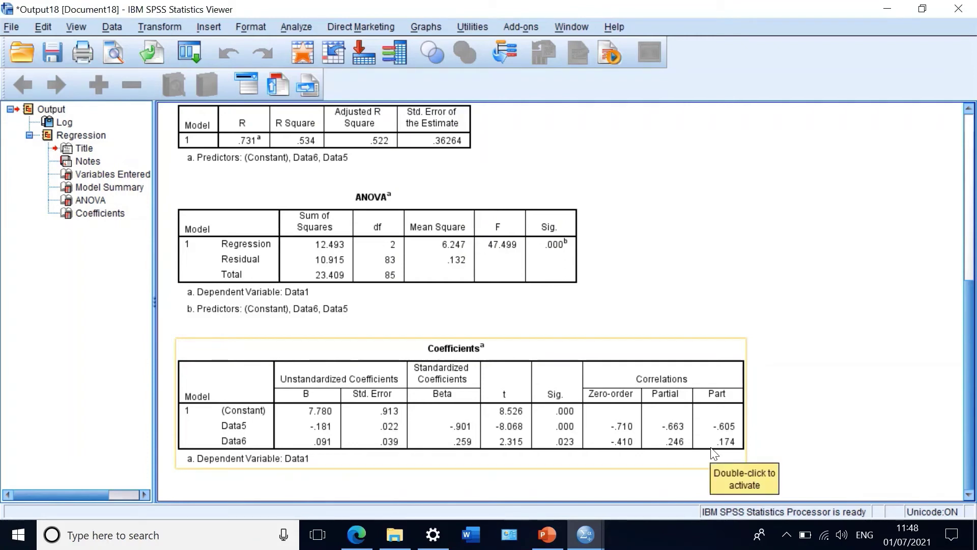
pyautogui.click(785, 475)
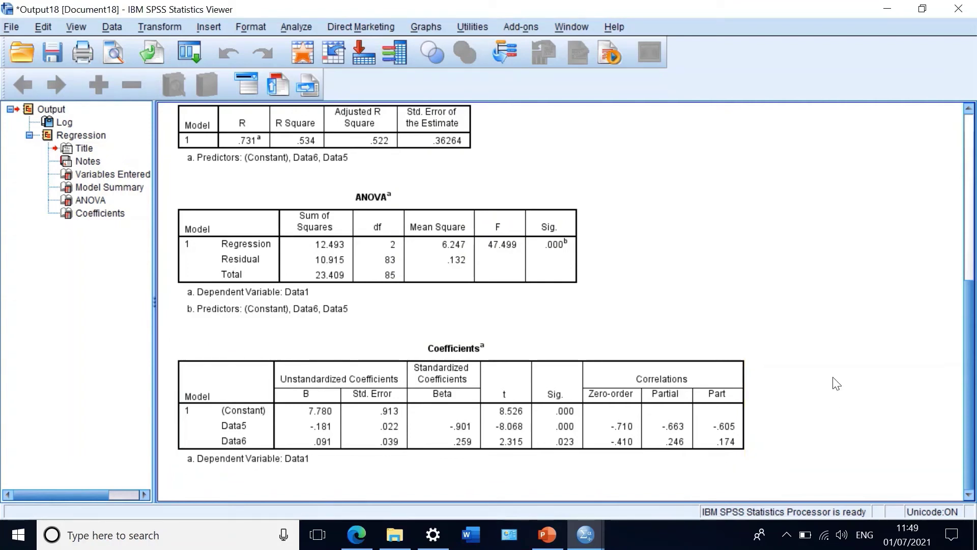
pyautogui.click(731, 375)
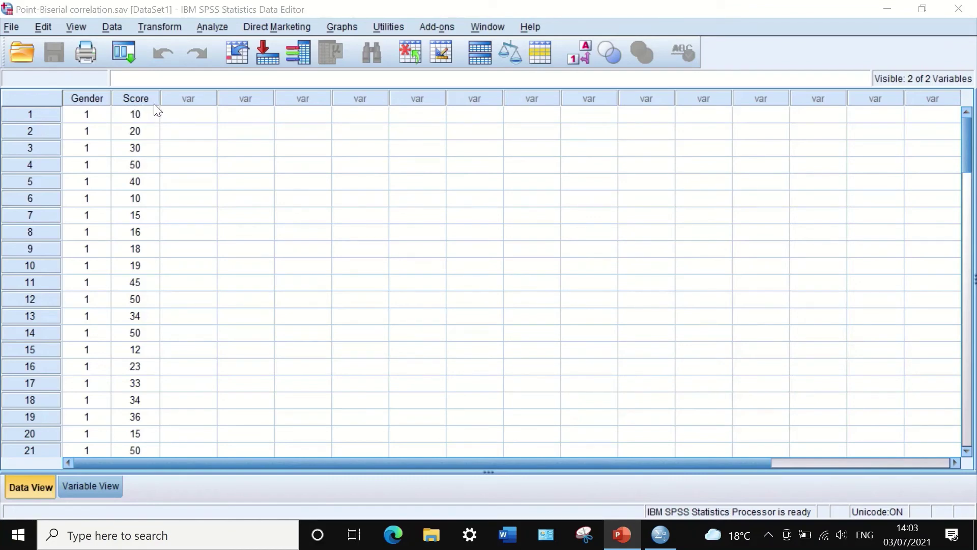
# Step: Review the Gender and Score cases in the point-biserial data and inspect the value labels defined for Gender
pyautogui.scroll(-19, 97, 110)
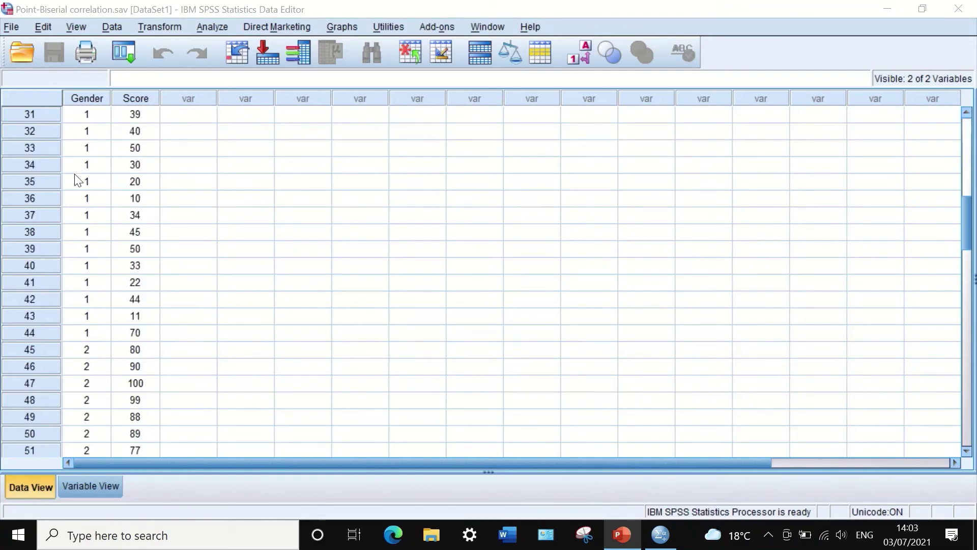
pyautogui.scroll(19, 75, 210)
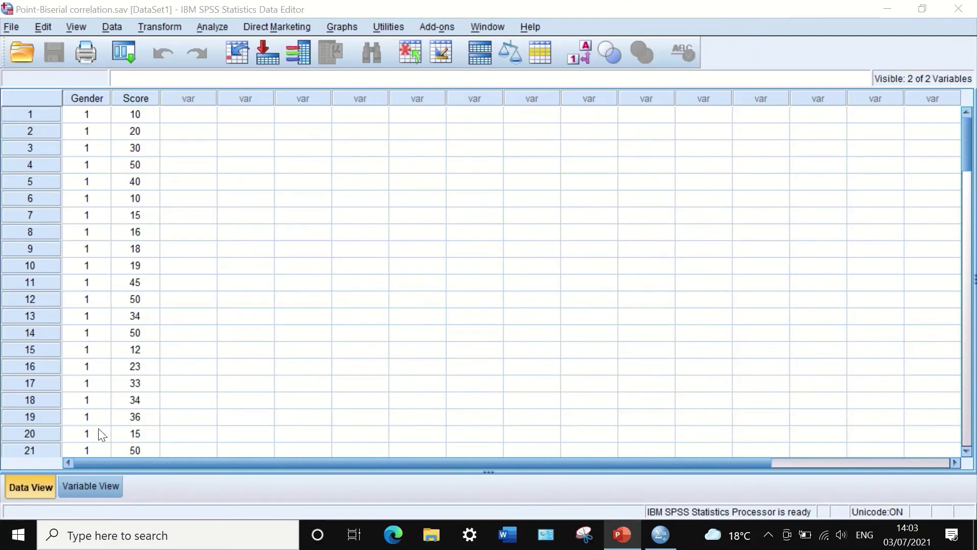
pyautogui.click(99, 486)
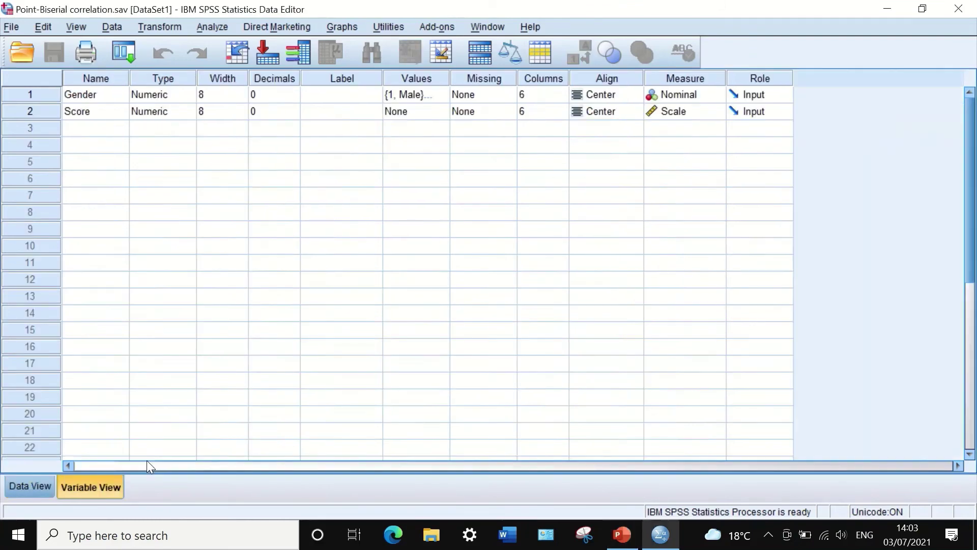
pyautogui.click(411, 90)
pyautogui.click(439, 95)
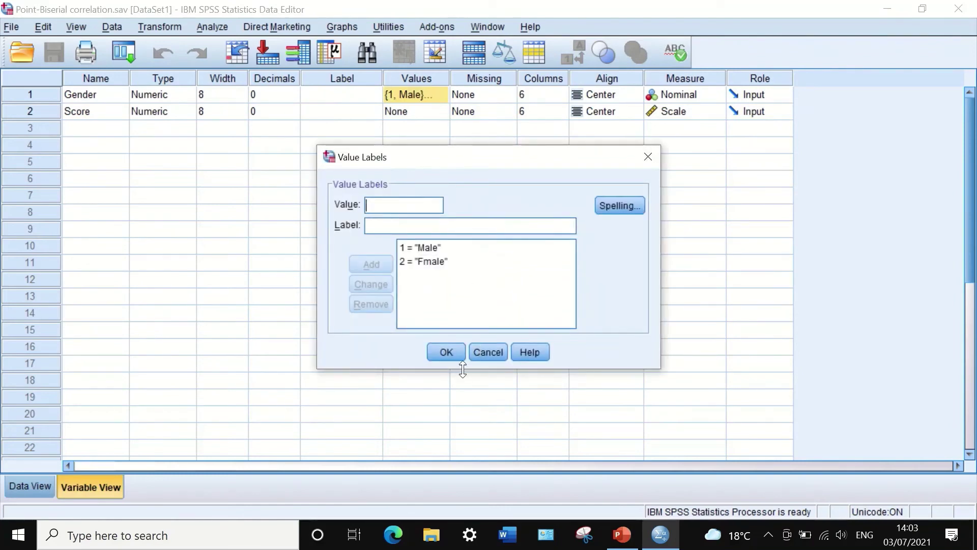
pyautogui.click(450, 356)
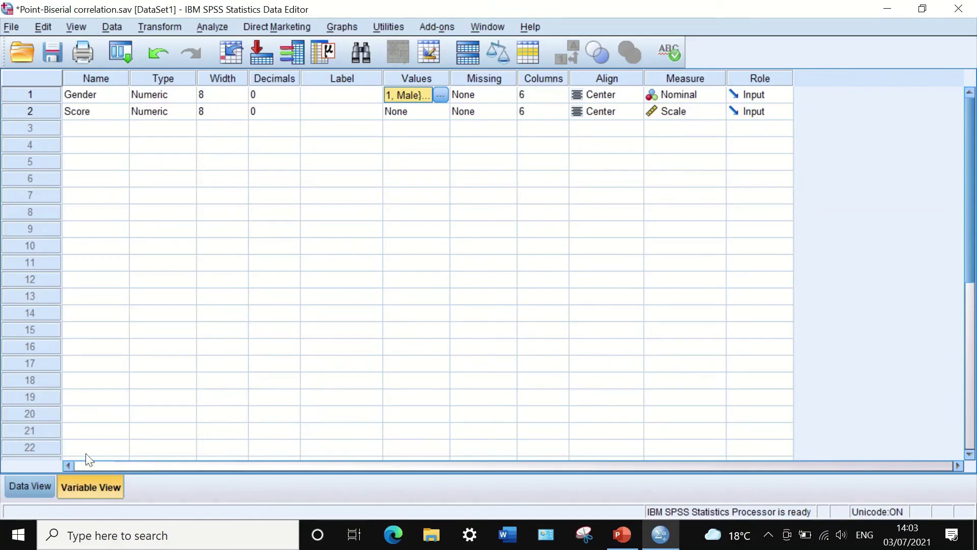
pyautogui.click(39, 486)
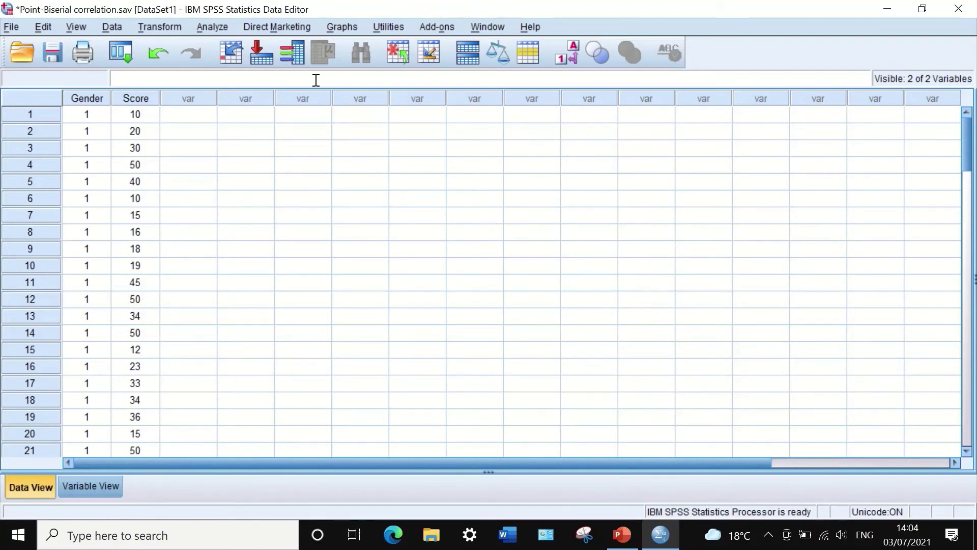
# Step: Set up a bivariate correlation with Gender and Score as the variables
pyautogui.click(217, 26)
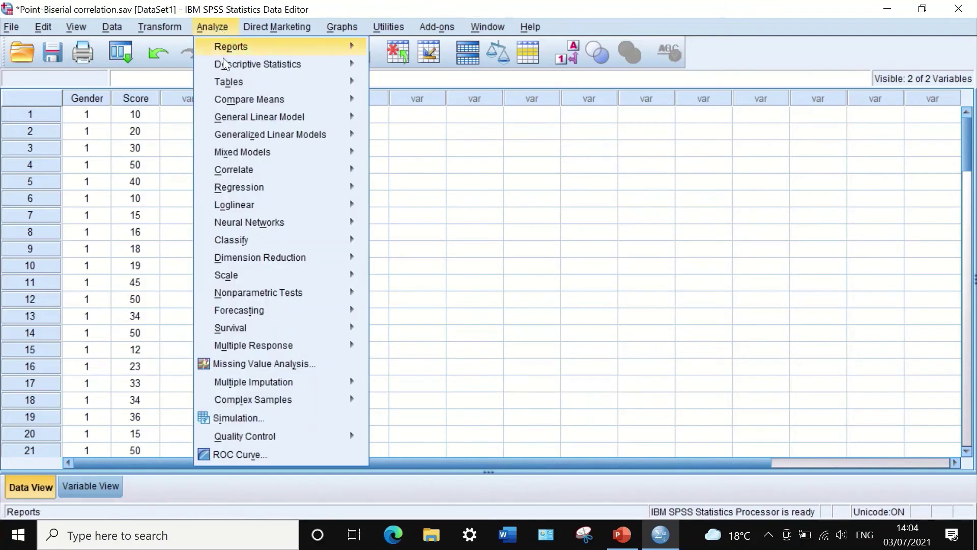
pyautogui.moveTo(246, 224)
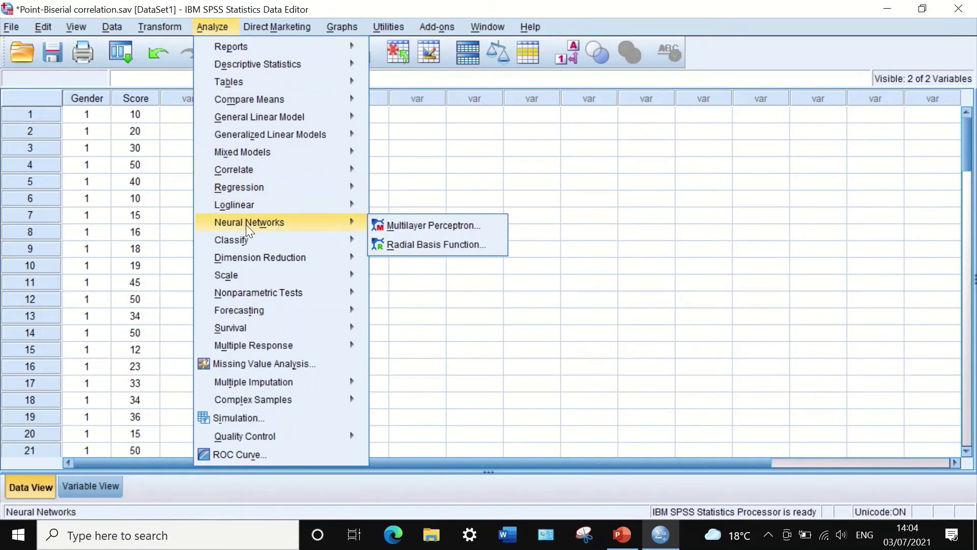
pyautogui.moveTo(289, 161)
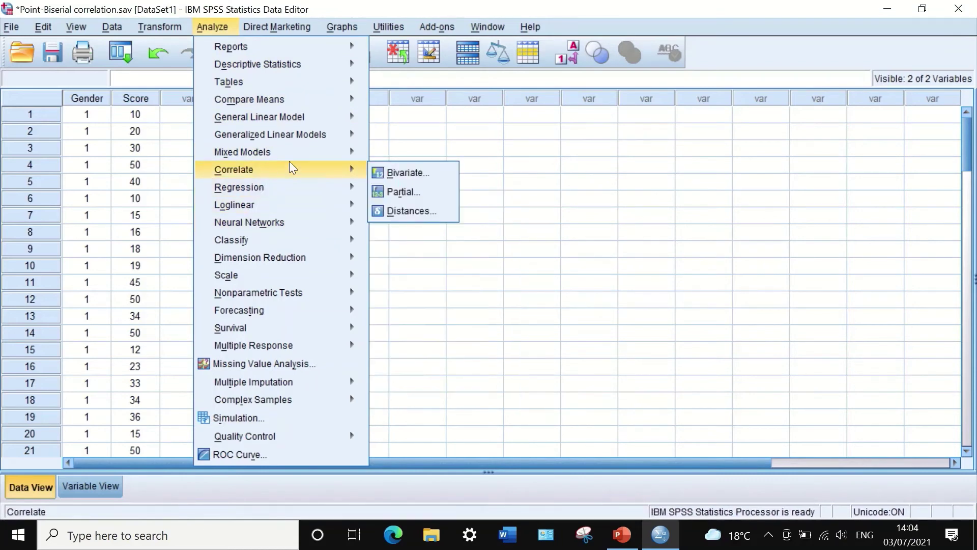
pyautogui.click(402, 173)
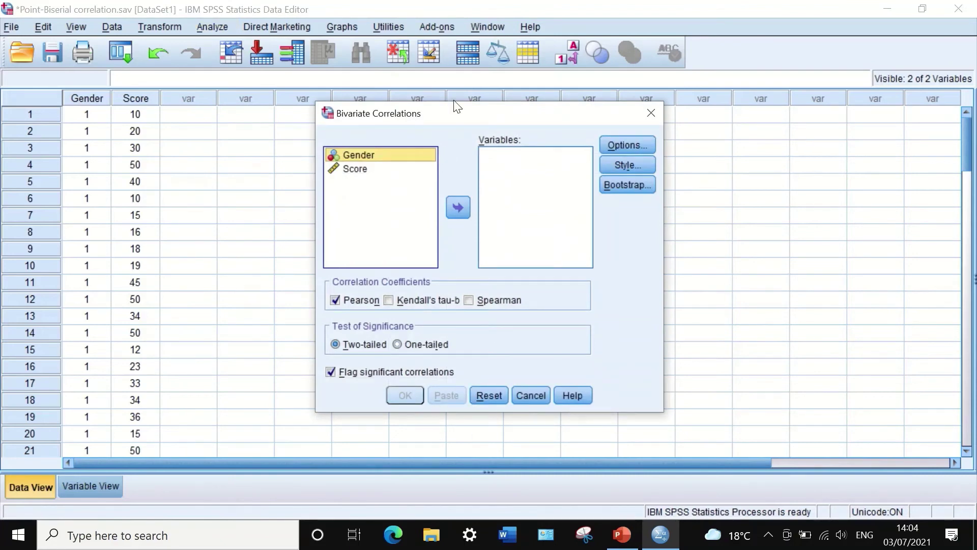
pyautogui.moveTo(445, 109); pyautogui.dragTo(398, 88)
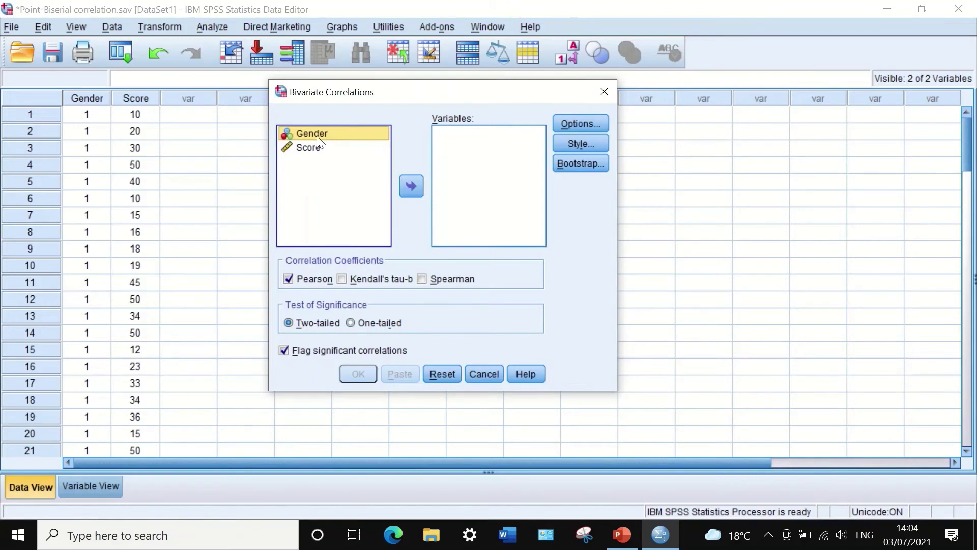
pyautogui.moveTo(320, 135); pyautogui.dragTo(471, 144)
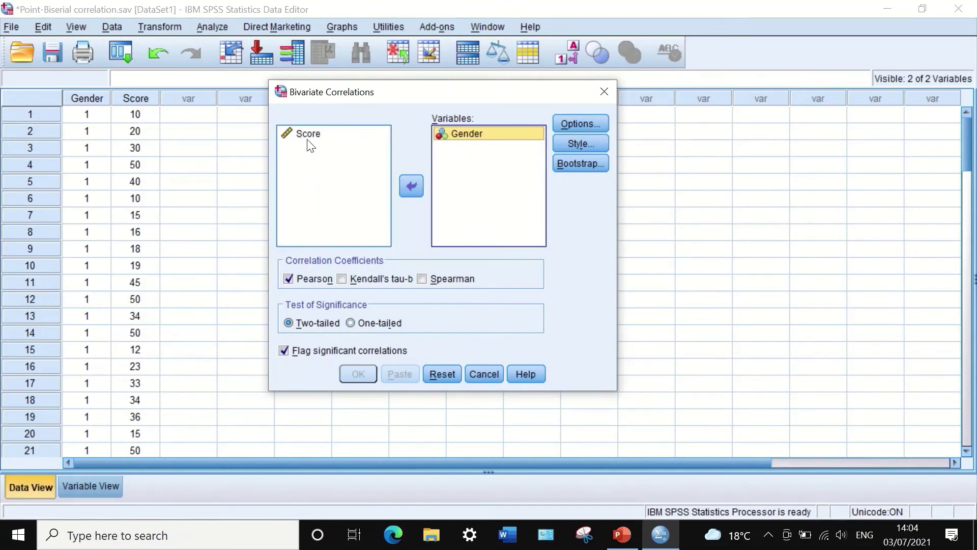
pyautogui.moveTo(310, 142); pyautogui.dragTo(458, 167)
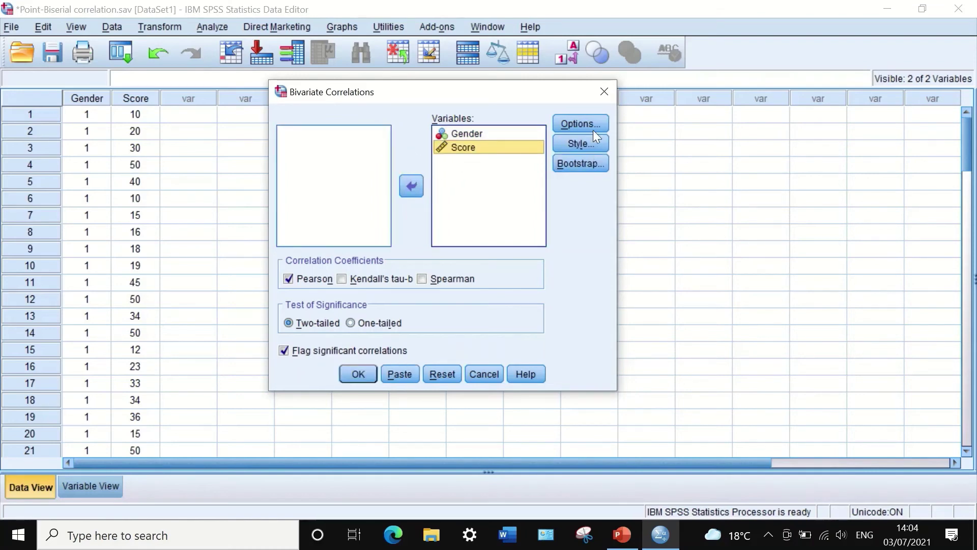
# Step: Include means and standard deviations in the output and run the two-tailed Pearson correlation of Gender and Score
pyautogui.click(580, 124)
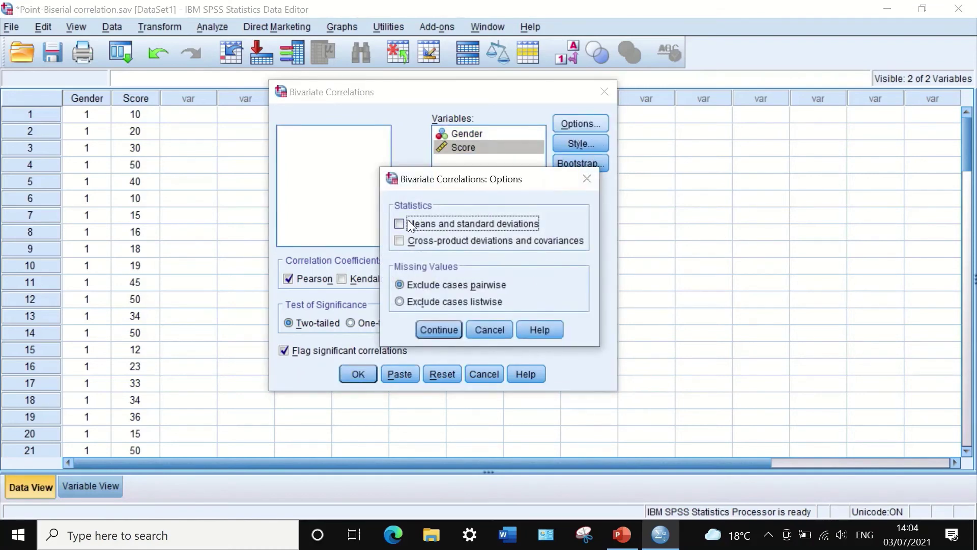
pyautogui.click(399, 222)
pyautogui.click(441, 332)
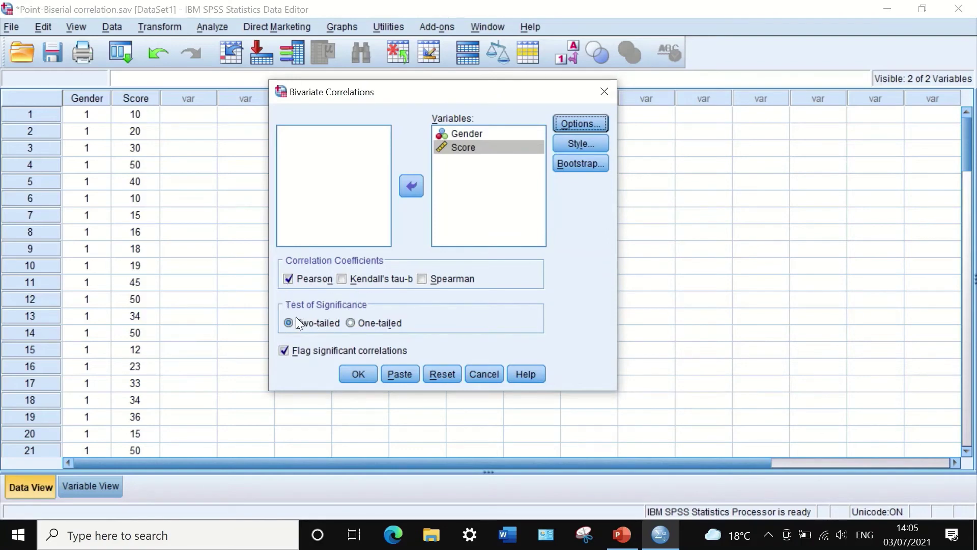
pyautogui.click(357, 373)
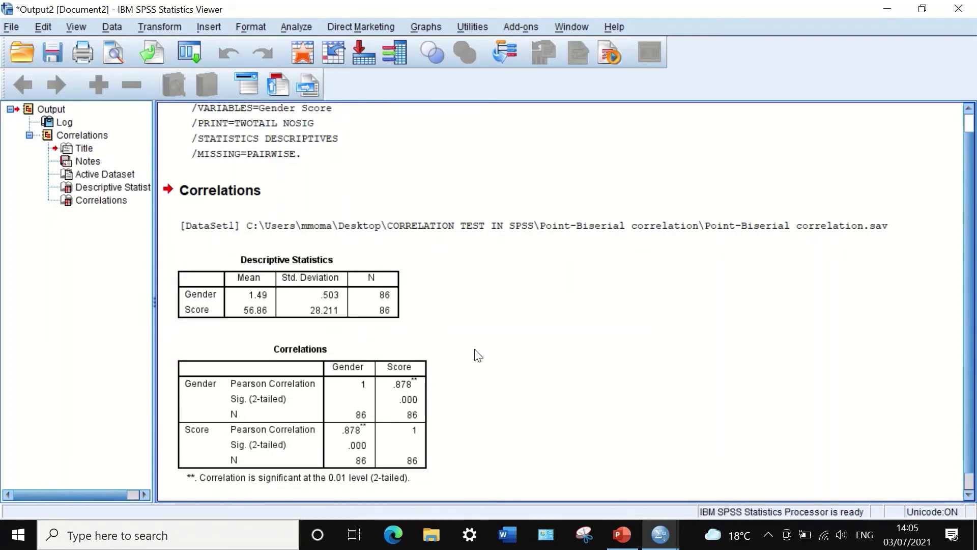
pyautogui.scroll(-1, 475, 356)
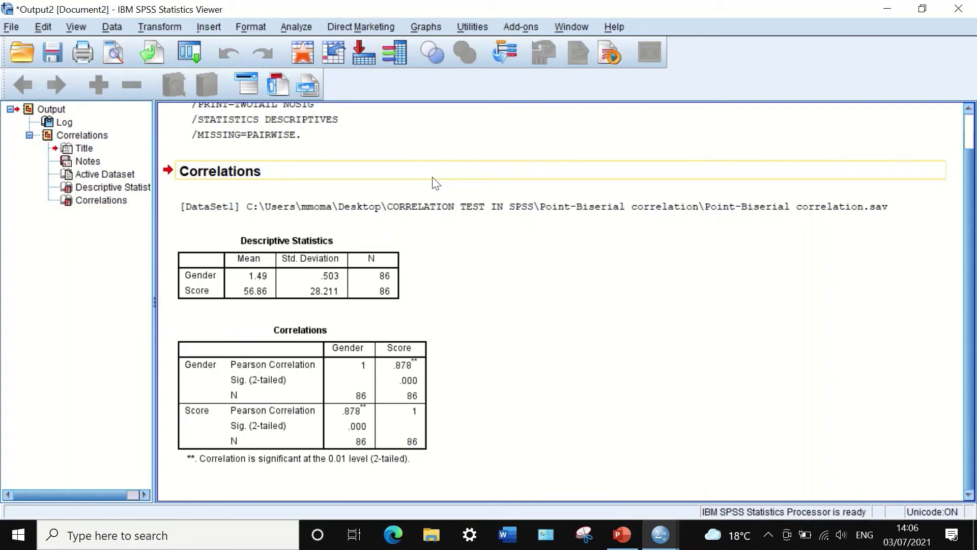
# Step: Create a simple scatterplot with Score on the Y axis and Gender on the X axis
pyautogui.moveTo(462, 26)
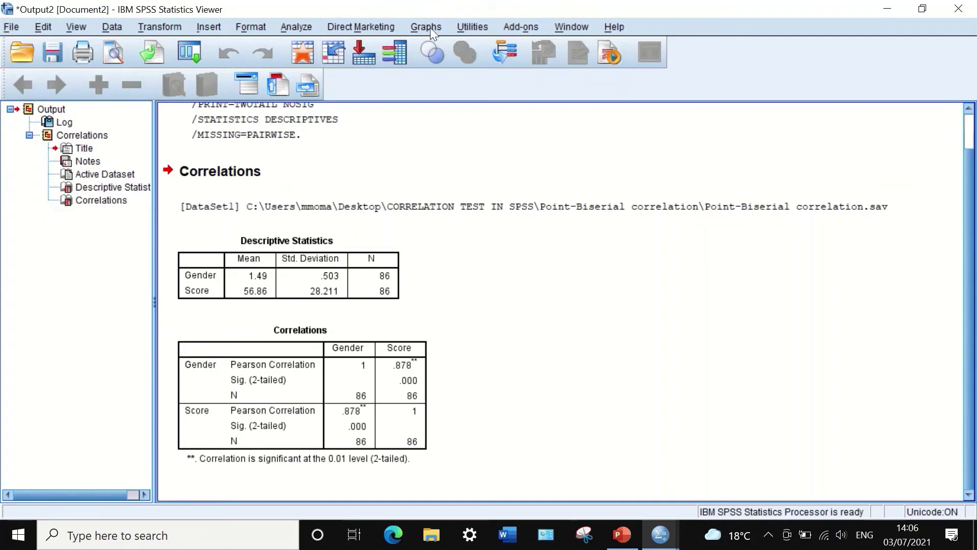
pyautogui.click(429, 28)
pyautogui.moveTo(448, 123)
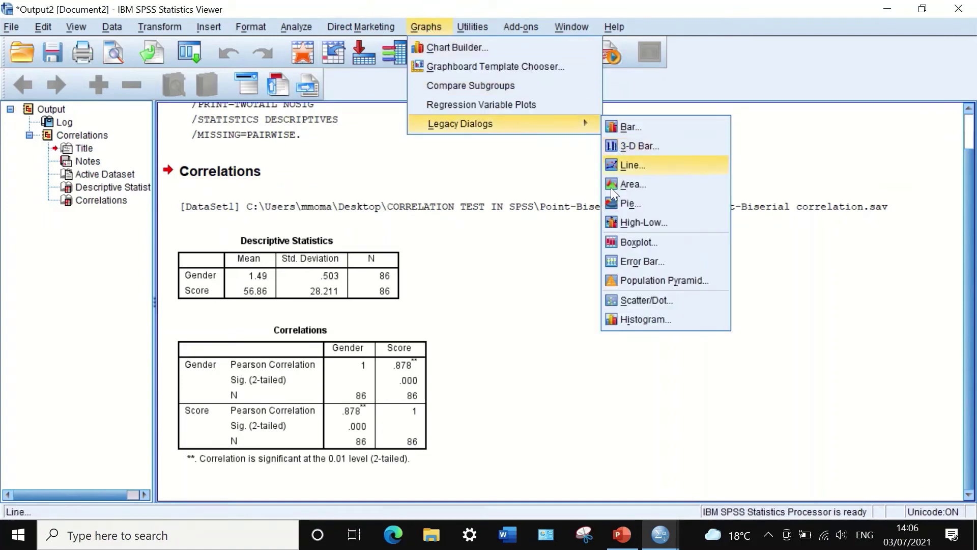
pyautogui.click(624, 298)
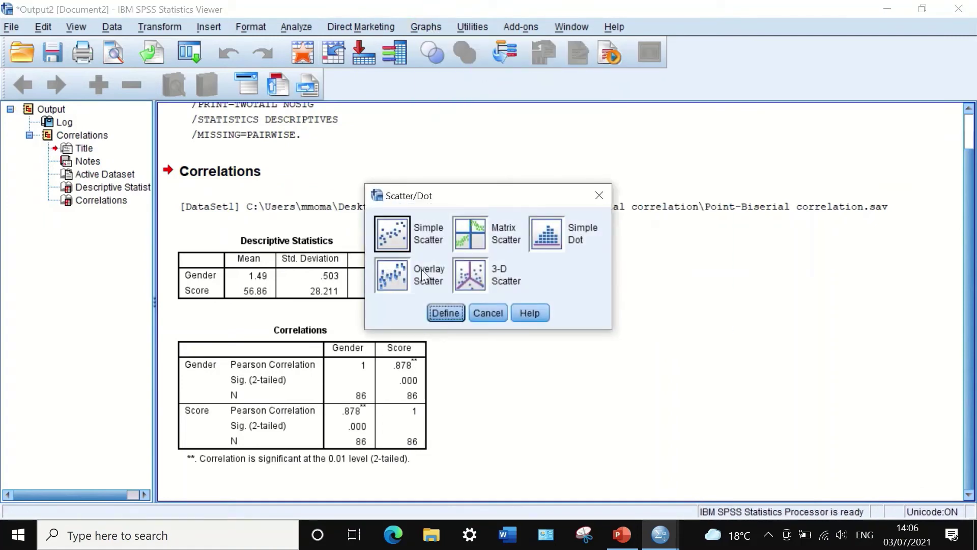
pyautogui.click(426, 229)
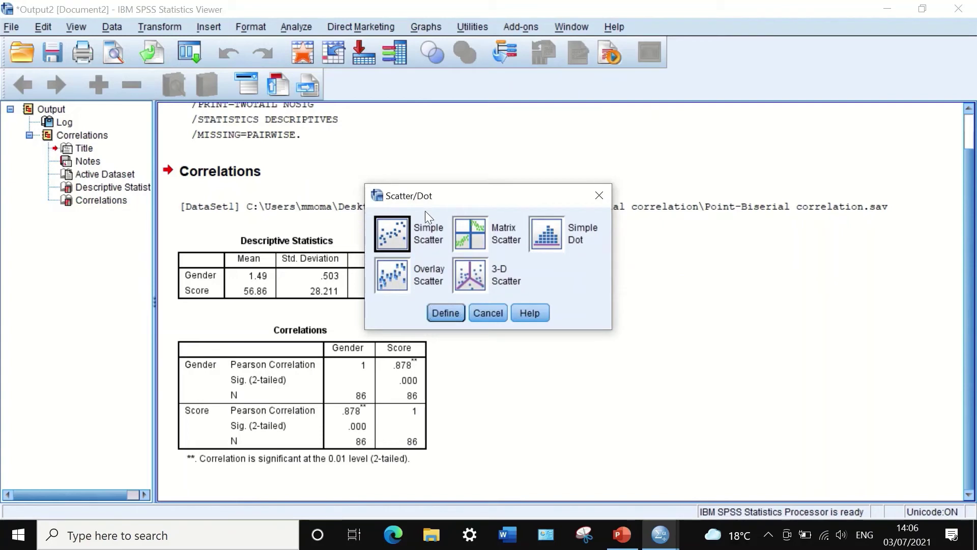
pyautogui.click(451, 314)
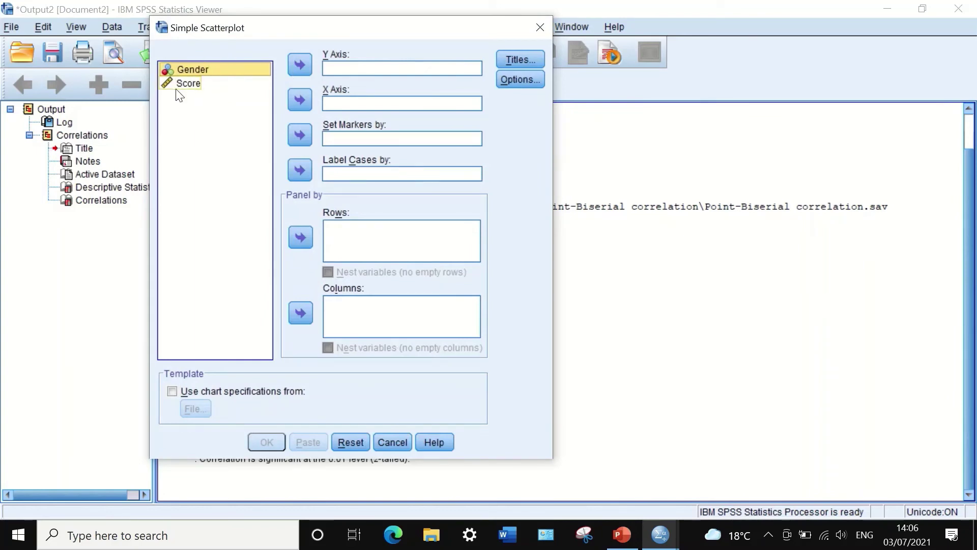
pyautogui.moveTo(186, 70); pyautogui.dragTo(354, 108)
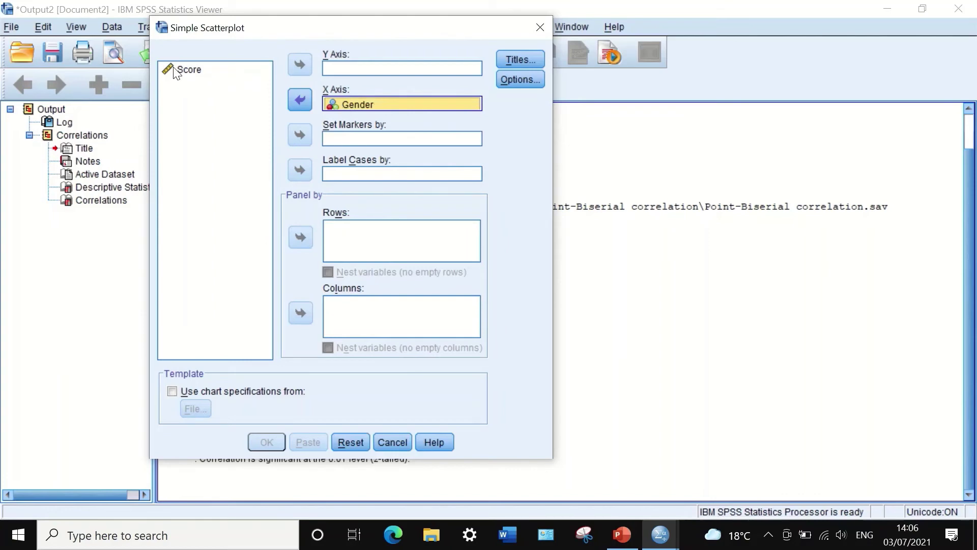
pyautogui.moveTo(189, 69); pyautogui.dragTo(282, 45)
pyautogui.moveTo(204, 69); pyautogui.dragTo(322, 61)
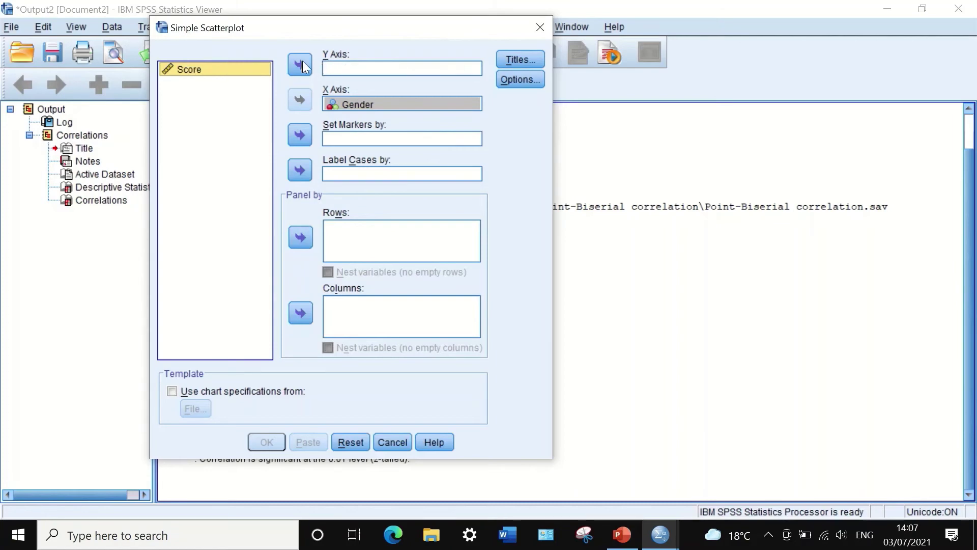
pyautogui.click(305, 67)
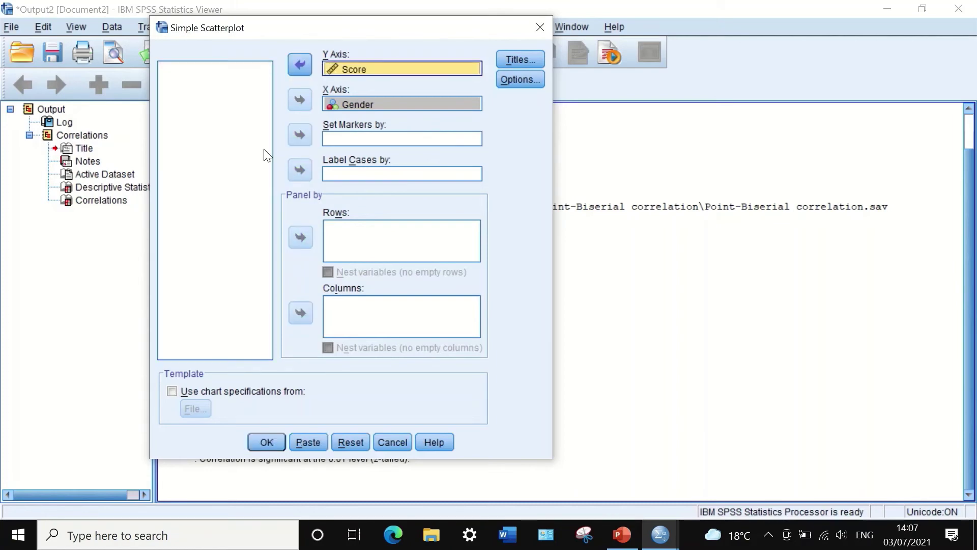
pyautogui.click(266, 442)
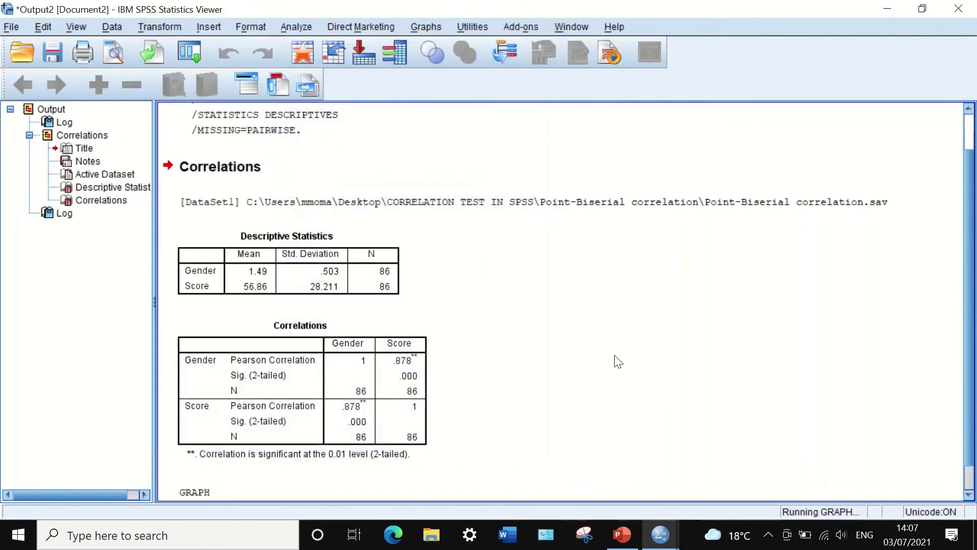
# Step: Examine the scatterplot of Score by Gender, comparing the spread of scores in the two gender groups
pyautogui.scroll(-2, 613, 331)
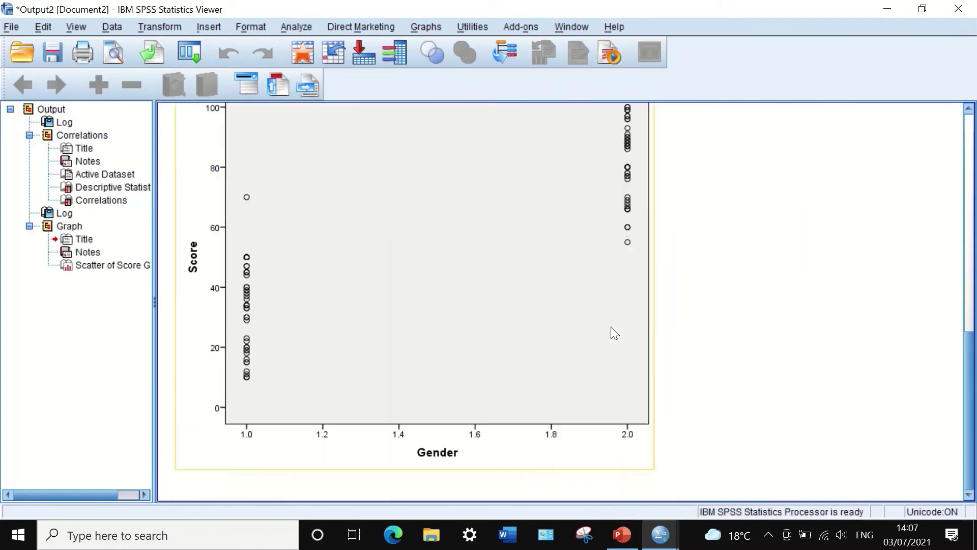
pyautogui.scroll(4, 610, 327)
pyautogui.scroll(-4, 606, 331)
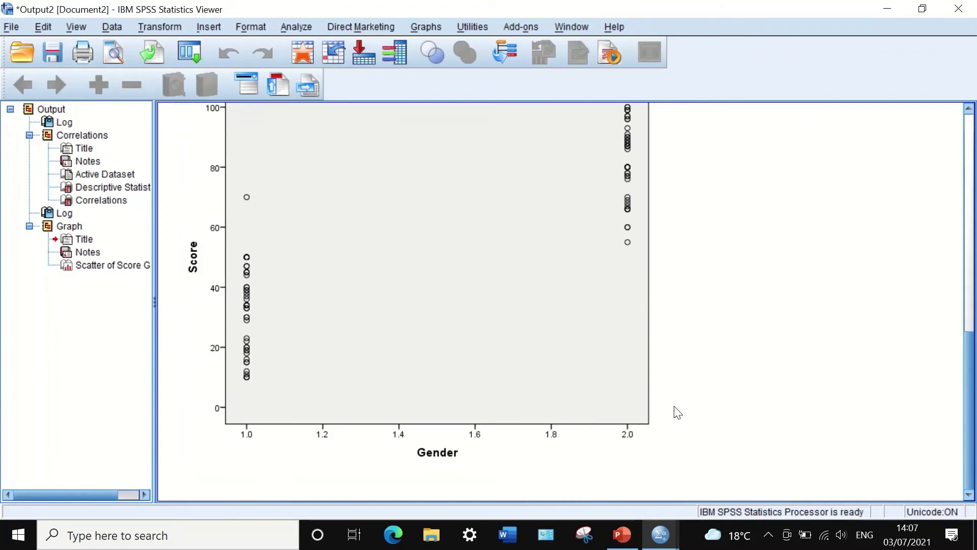
pyautogui.scroll(3, 230, 262)
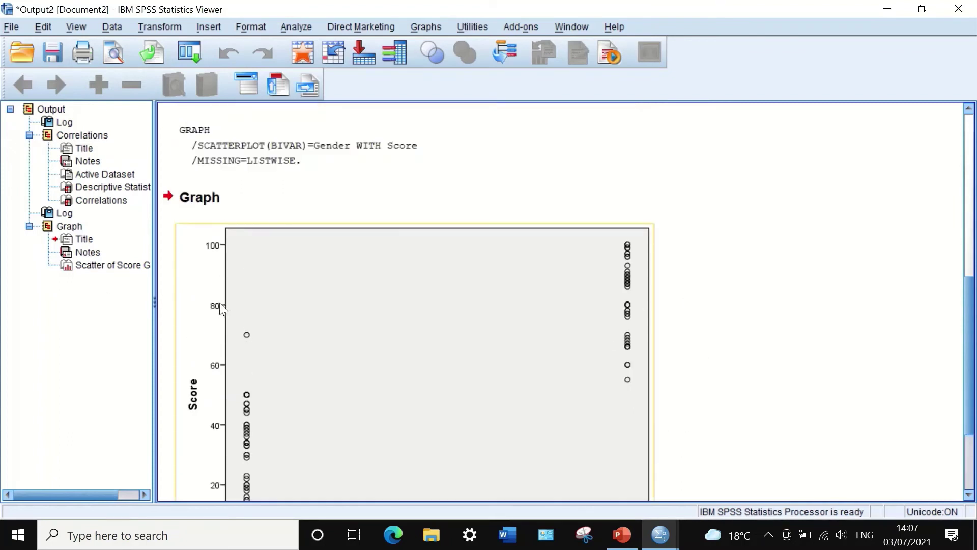
pyautogui.scroll(-3, 236, 301)
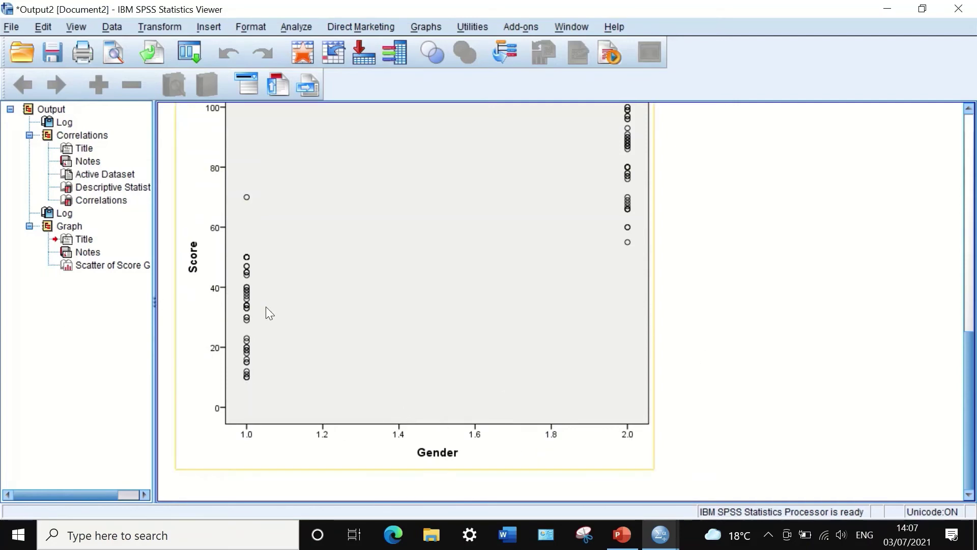
pyautogui.scroll(3, 339, 335)
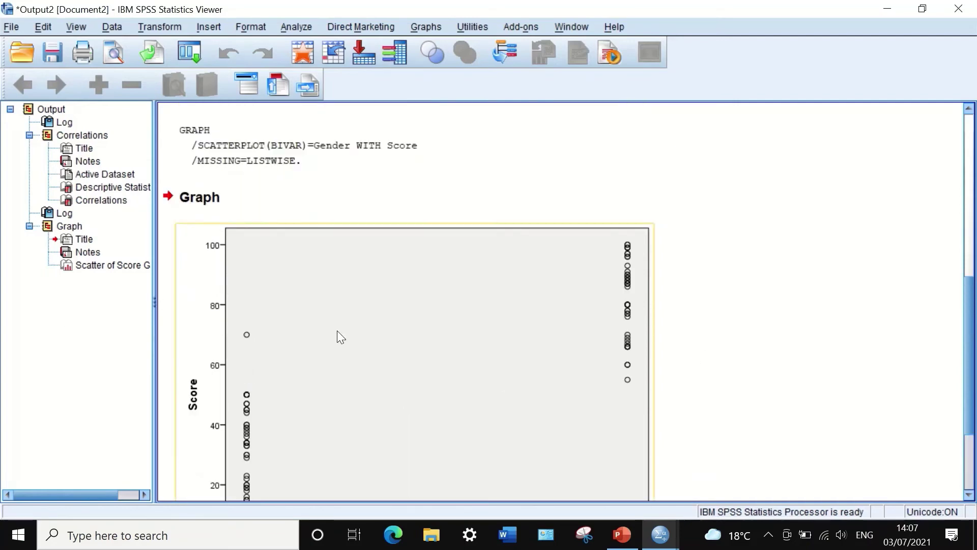
# Step: Add a linear fit line at total to the Score by Gender scatterplot without the equation label attached to the line
pyautogui.click(392, 290)
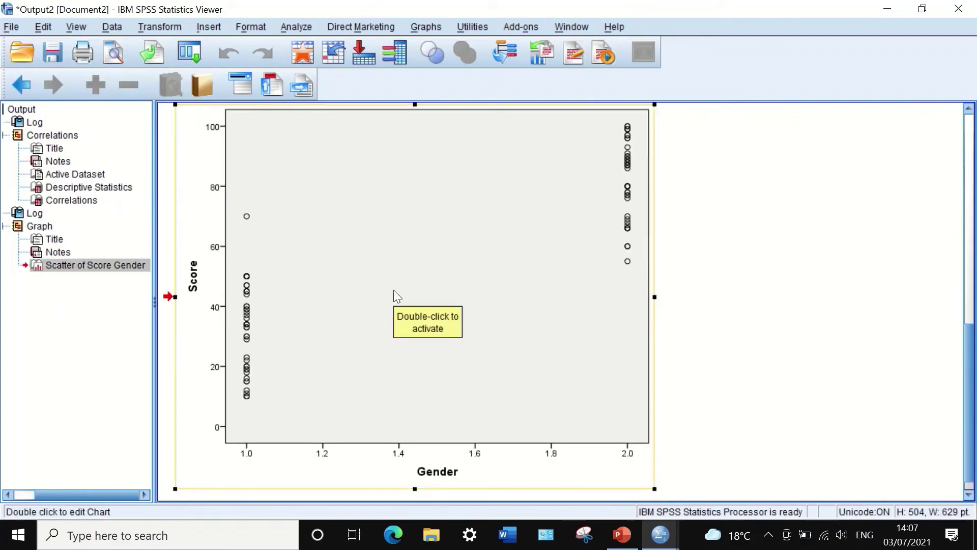
pyautogui.doubleClick(394, 290)
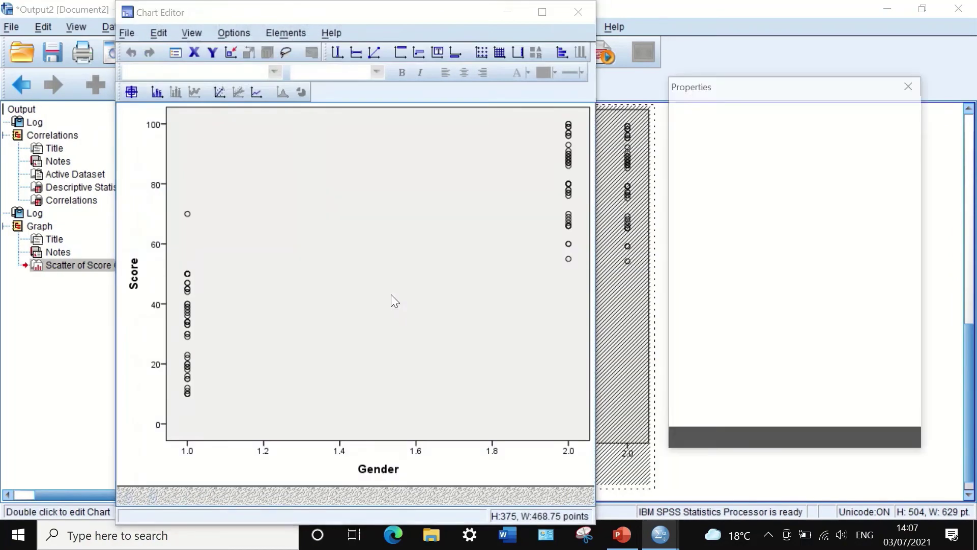
pyautogui.click(286, 32)
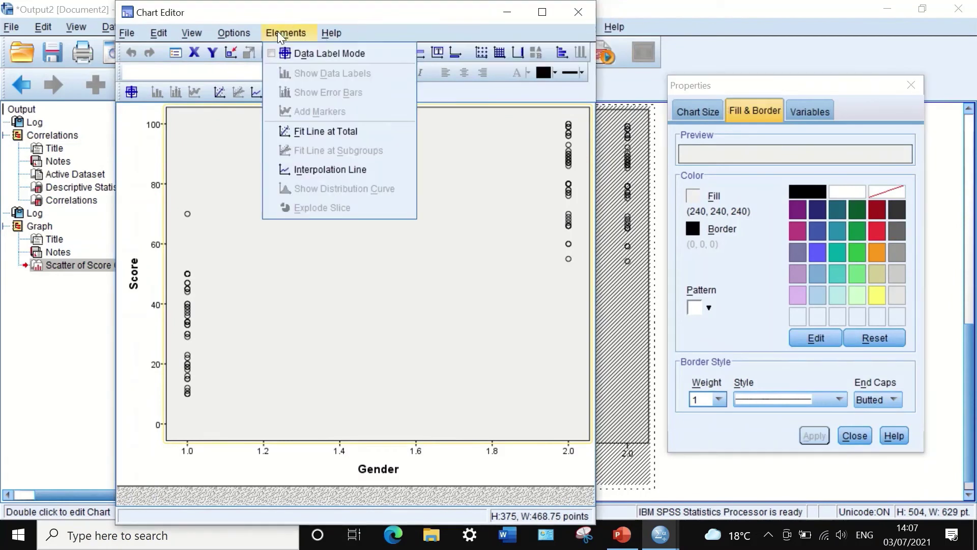
pyautogui.click(306, 131)
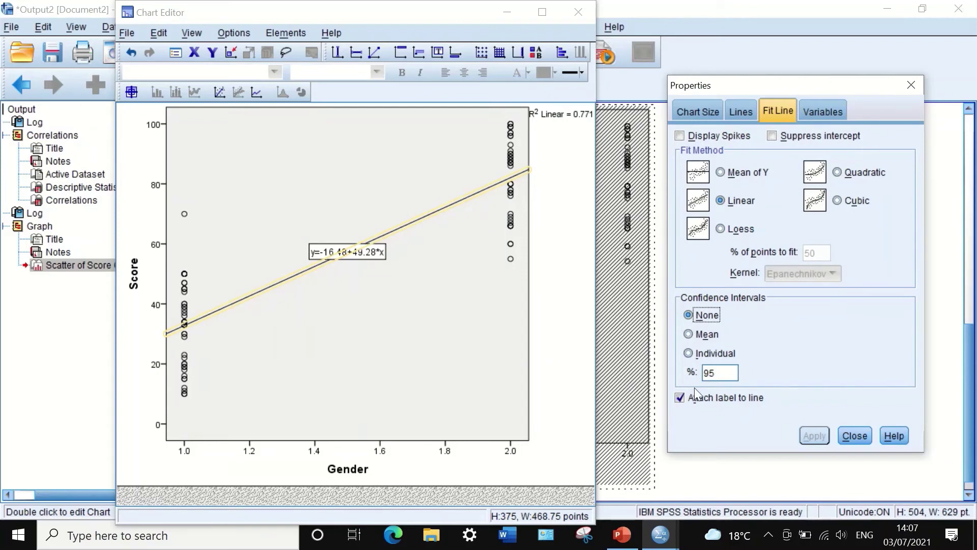
pyautogui.click(682, 395)
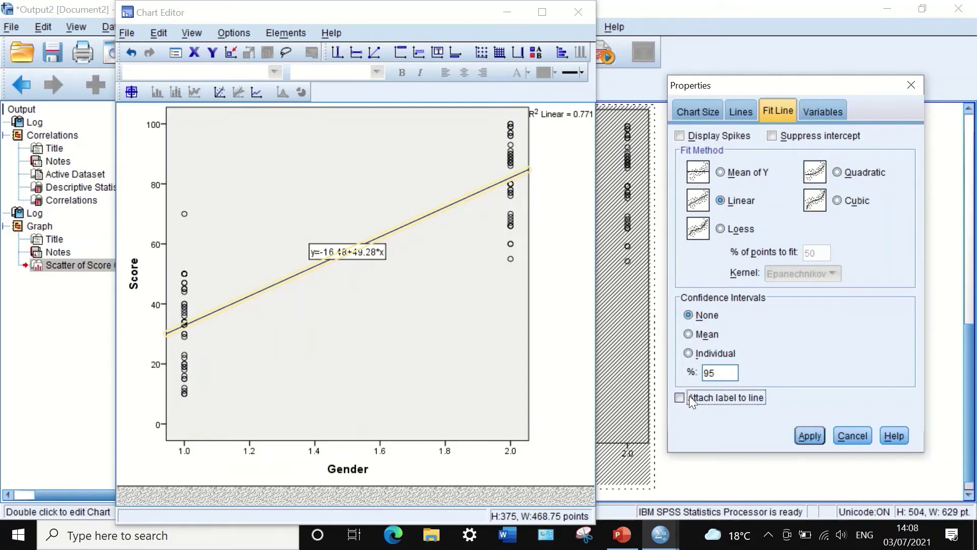
pyautogui.click(808, 435)
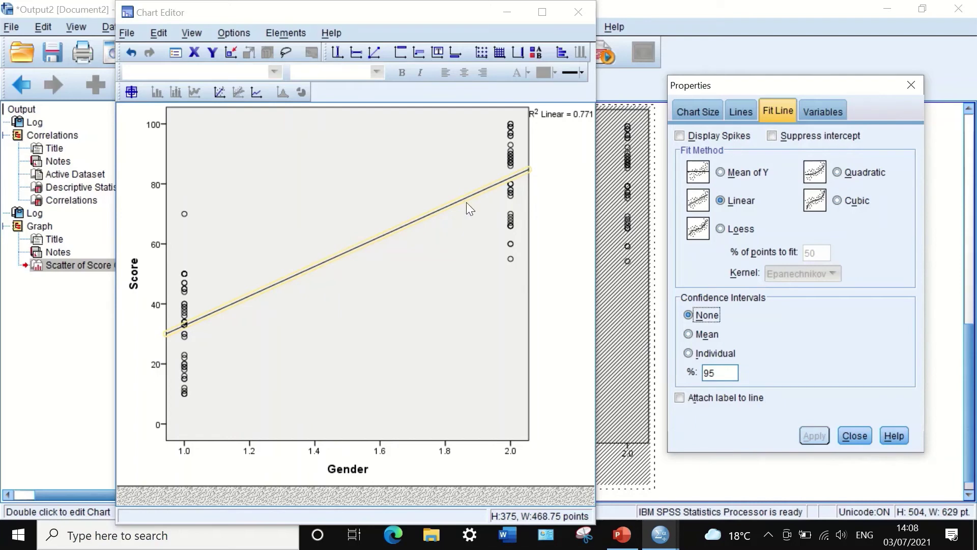
pyautogui.click(910, 87)
pyautogui.doubleClick(338, 206)
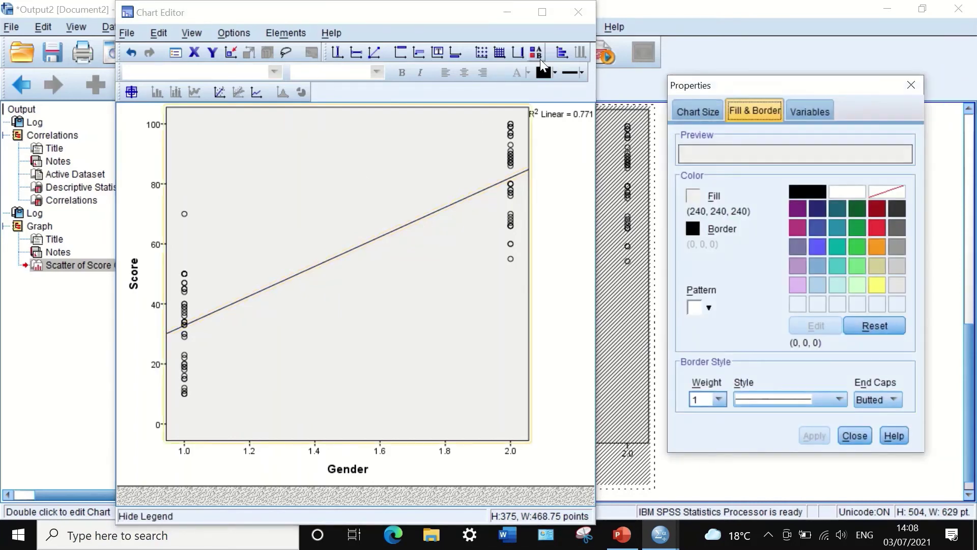
pyautogui.click(572, 17)
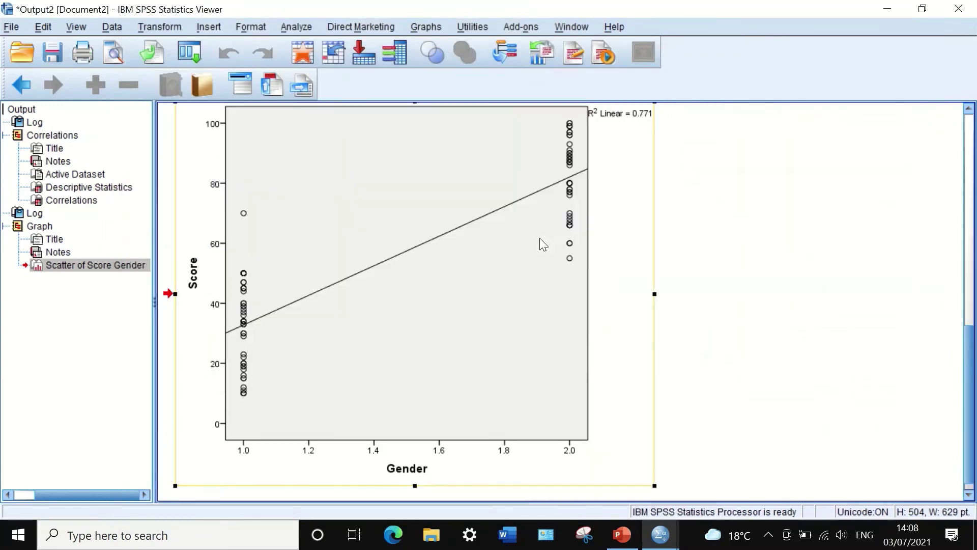
# Step: Compare the Pearson correlation table for Gender and Score with the scatterplot's fit line
pyautogui.click(820, 288)
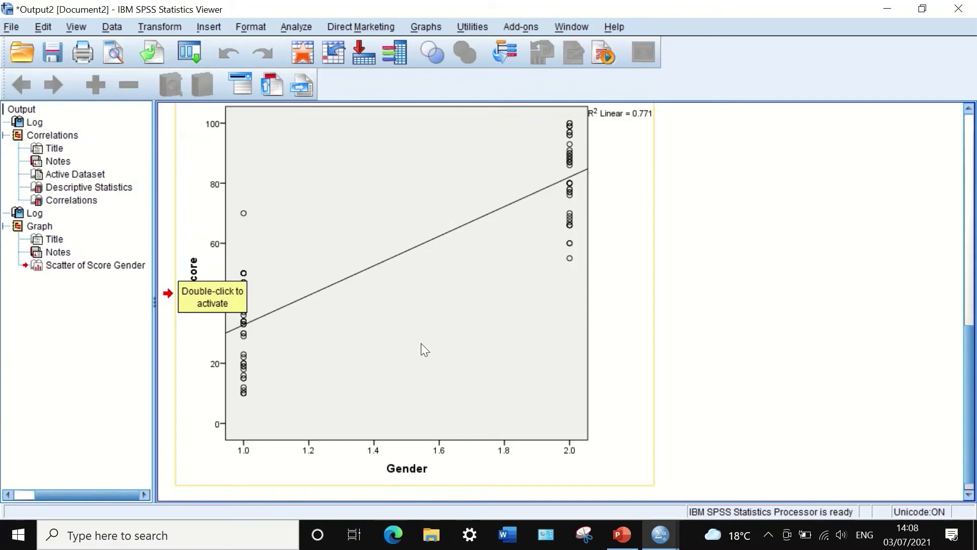
pyautogui.scroll(5, 511, 270)
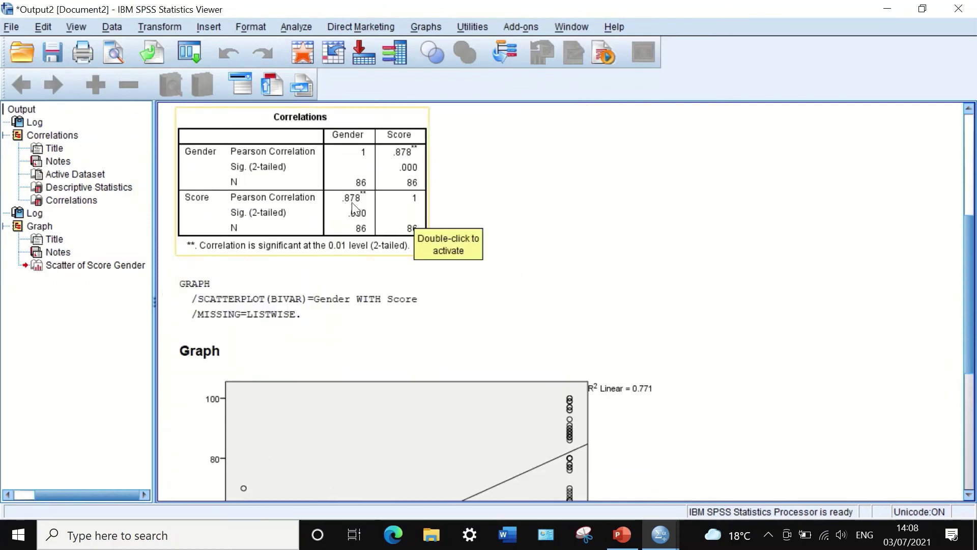
pyautogui.scroll(-5, 356, 208)
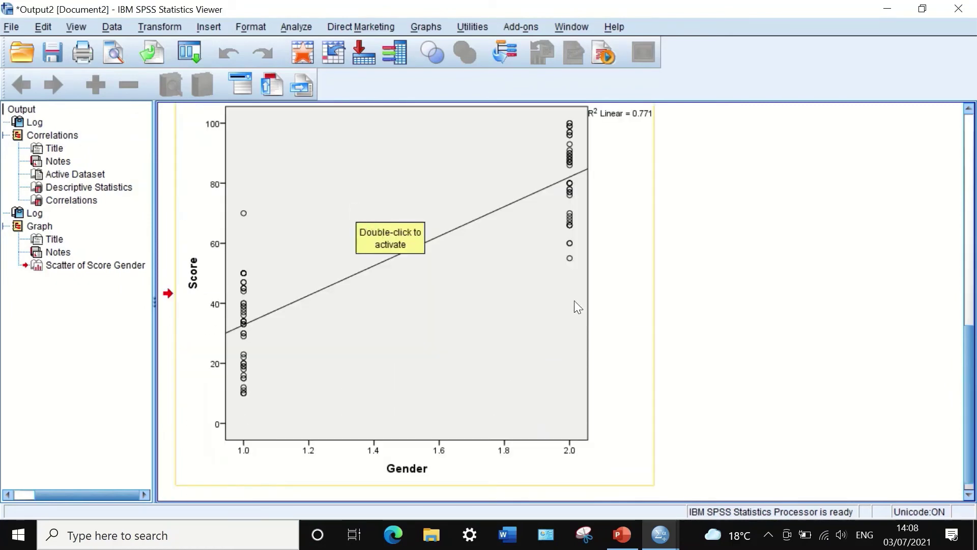
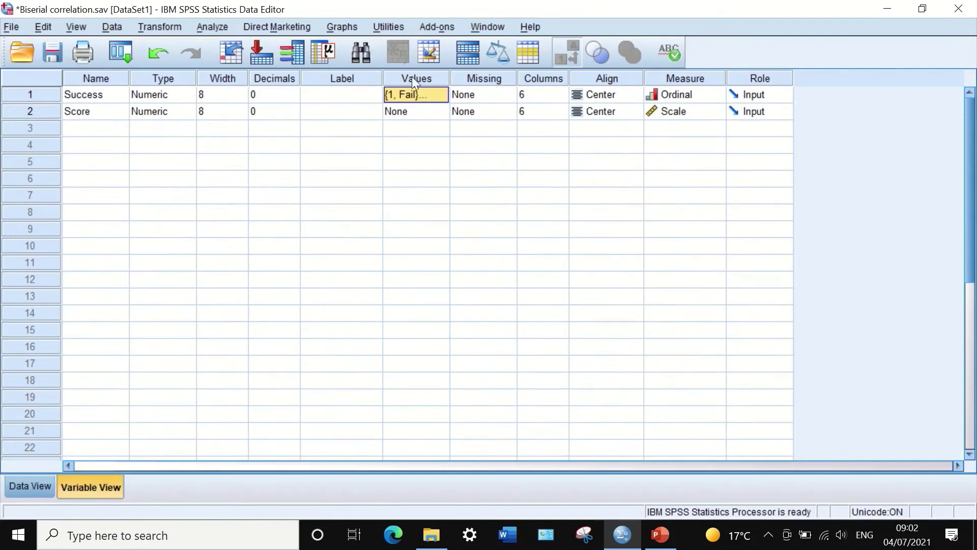
# Step: Inspect the value labels defined for Success and view the Success and Score cases in the biserial correlation data
pyautogui.click(426, 95)
pyautogui.click(440, 94)
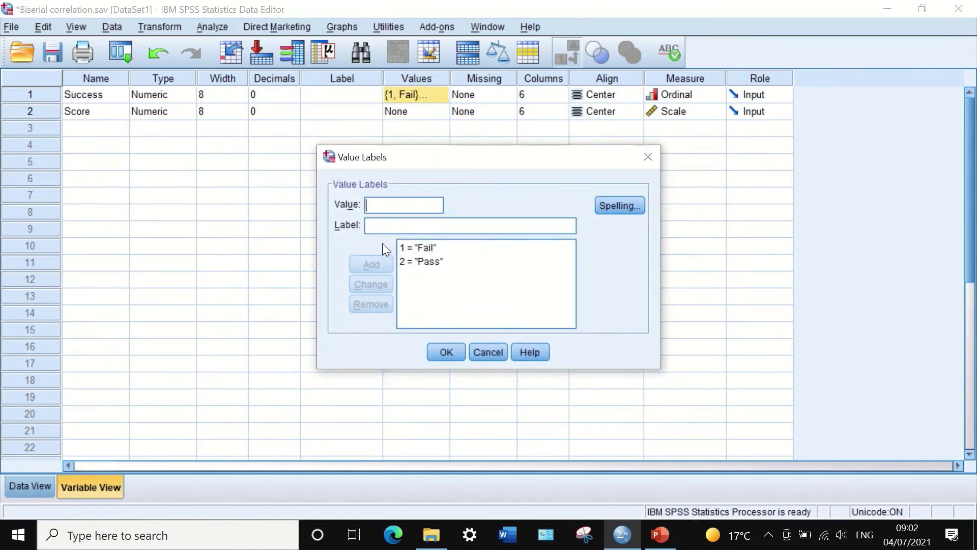
pyautogui.click(446, 352)
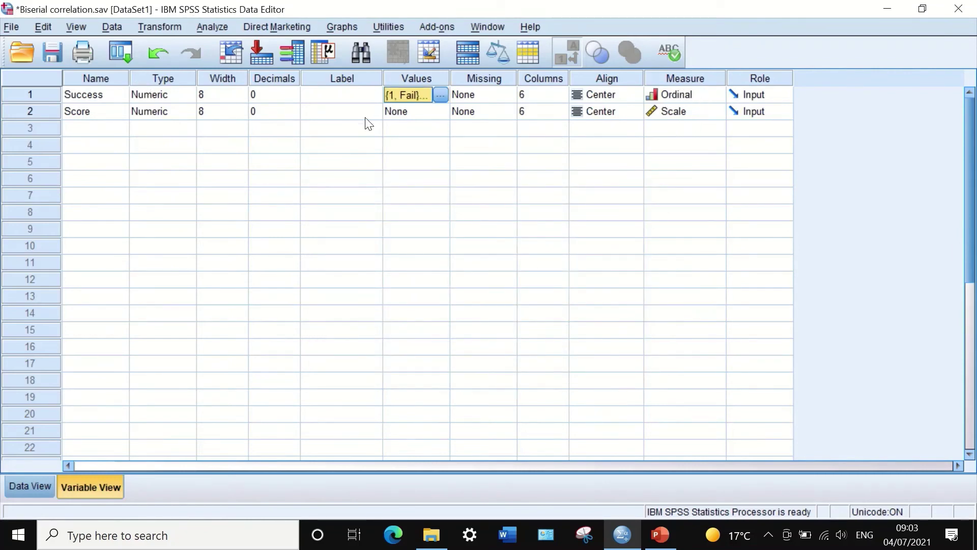
pyautogui.click(27, 486)
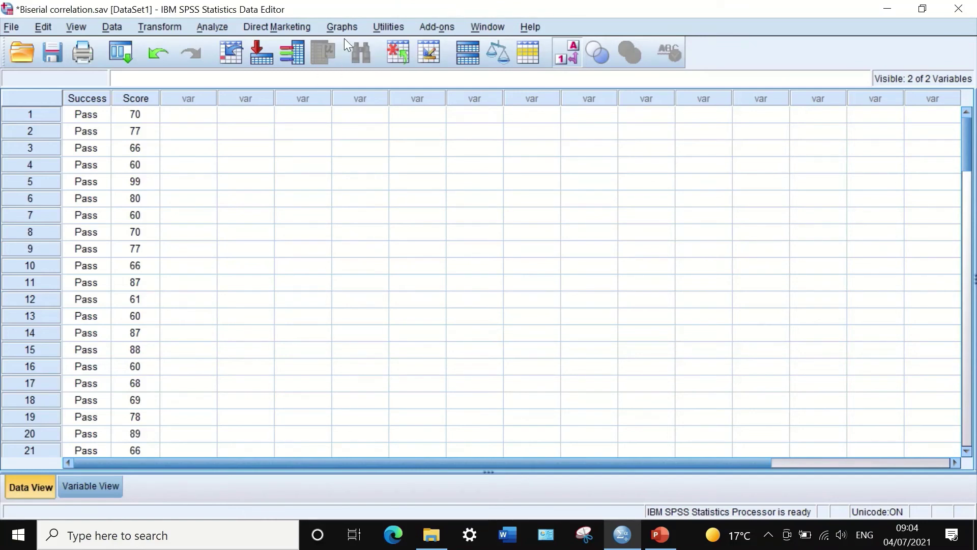
# Step: Reset the bivariate correlation settings and run a two-tailed Pearson correlation of Success and Score with significant correlations flagged
pyautogui.click(212, 27)
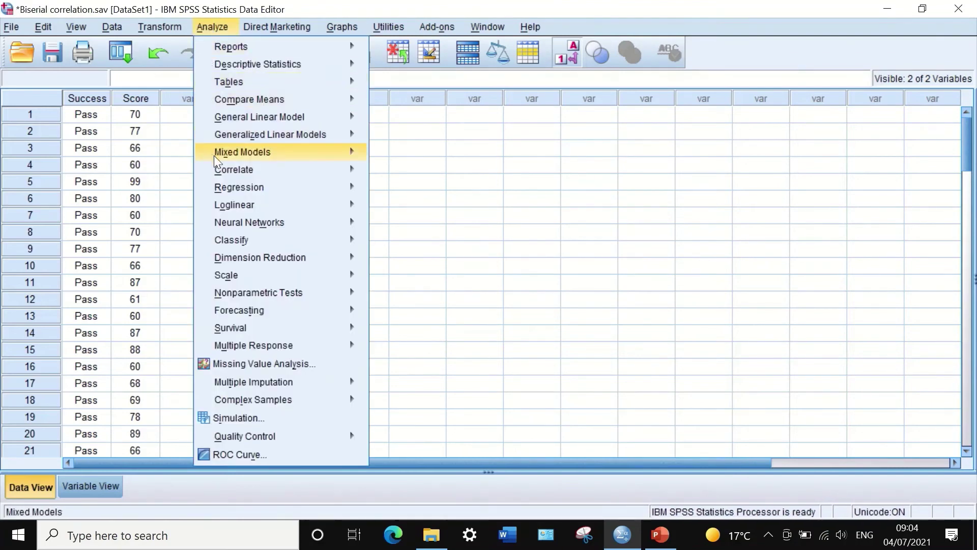
pyautogui.moveTo(228, 170)
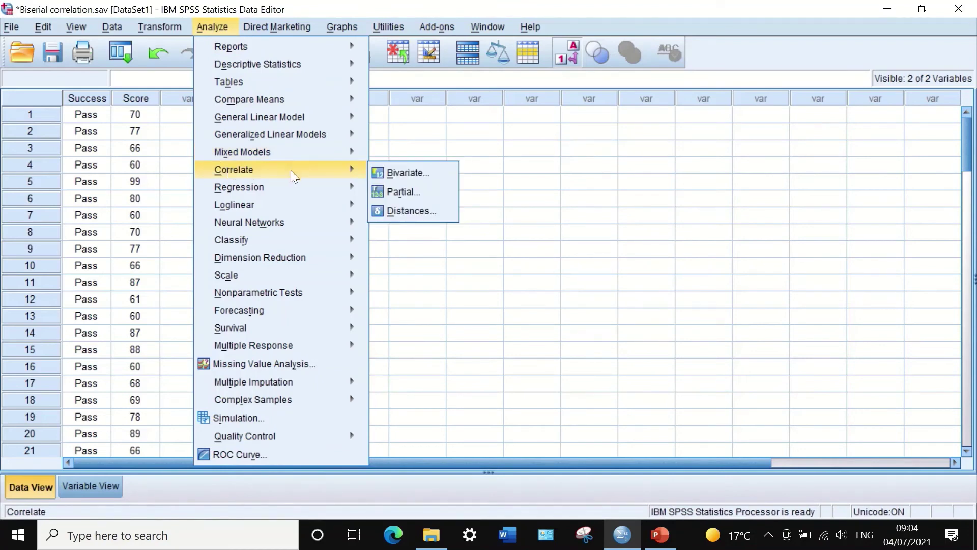
pyautogui.click(400, 174)
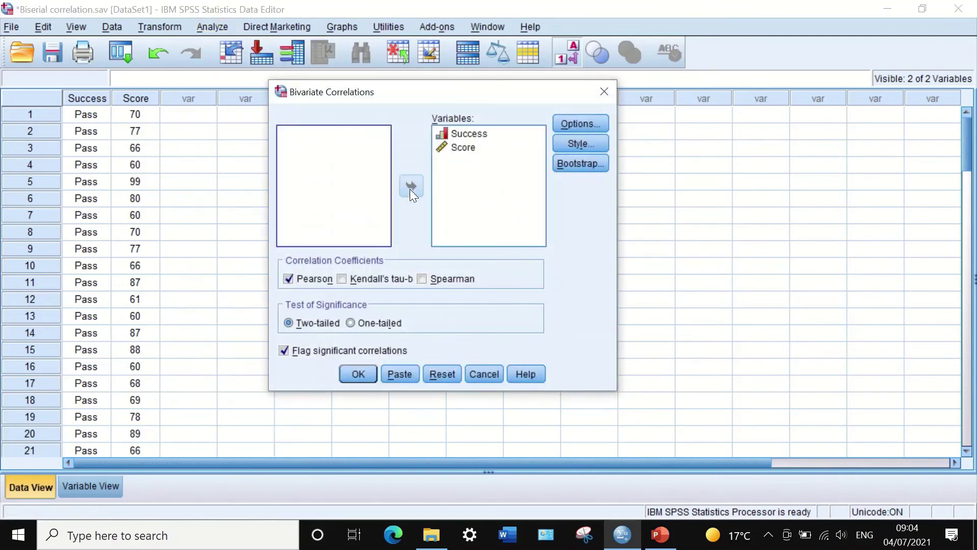
pyautogui.click(435, 374)
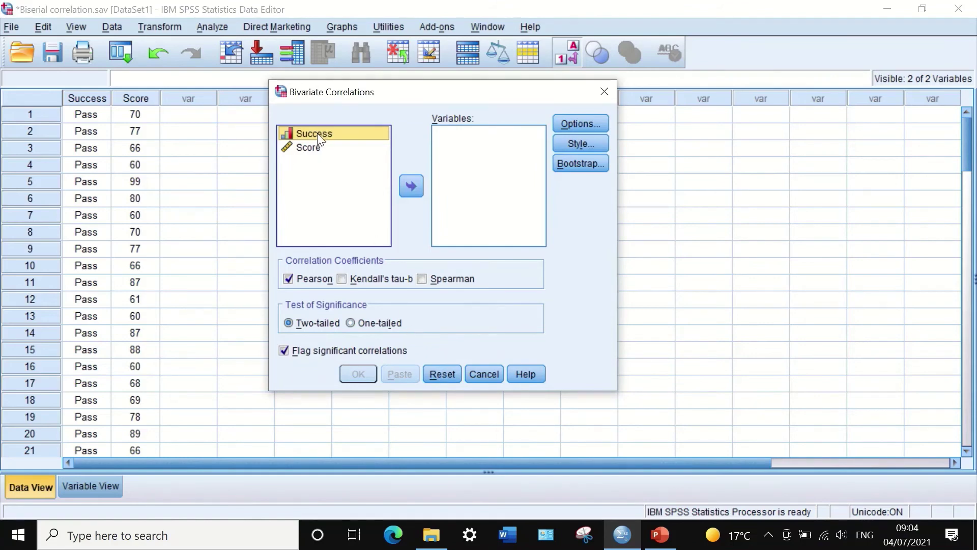
pyautogui.moveTo(317, 133); pyautogui.dragTo(475, 133)
pyautogui.moveTo(303, 133); pyautogui.dragTo(471, 165)
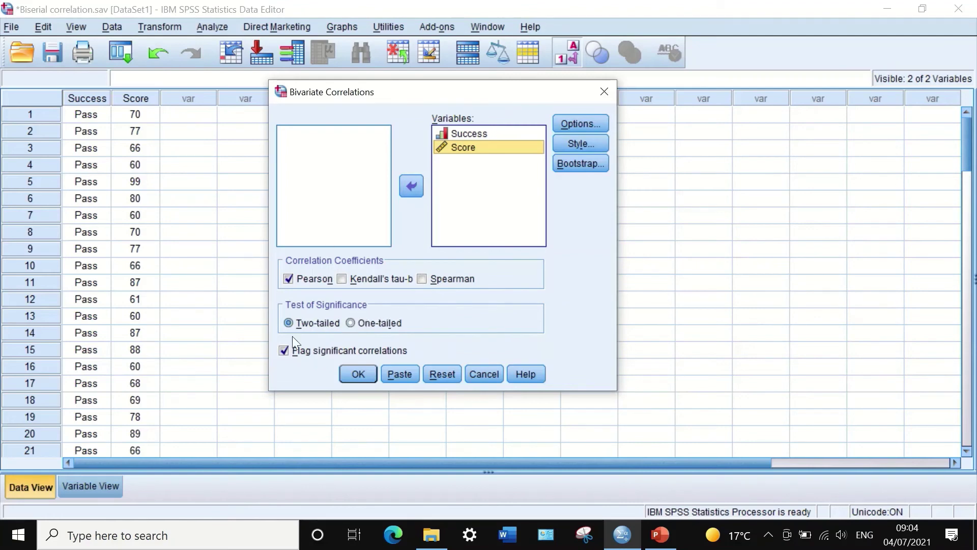
pyautogui.click(358, 375)
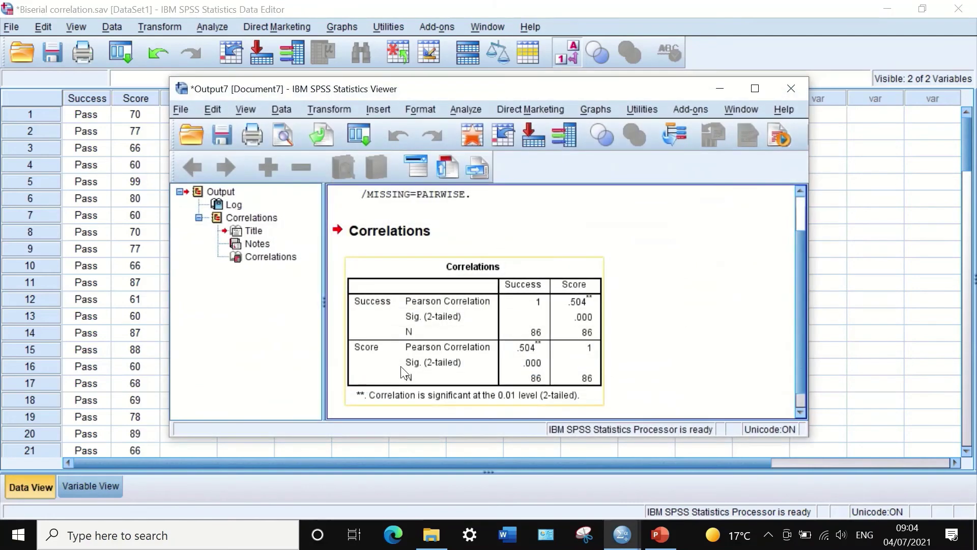
# Step: Examine the Success and Score correlation table in the maximized output, and switch to PowerPoint to review the biserial correlation equation
pyautogui.click(755, 88)
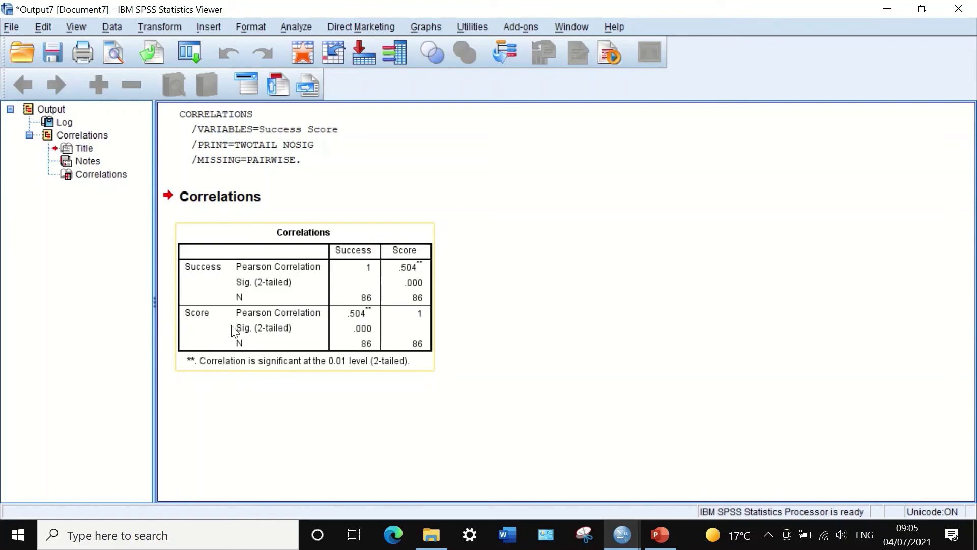
pyautogui.click(242, 379)
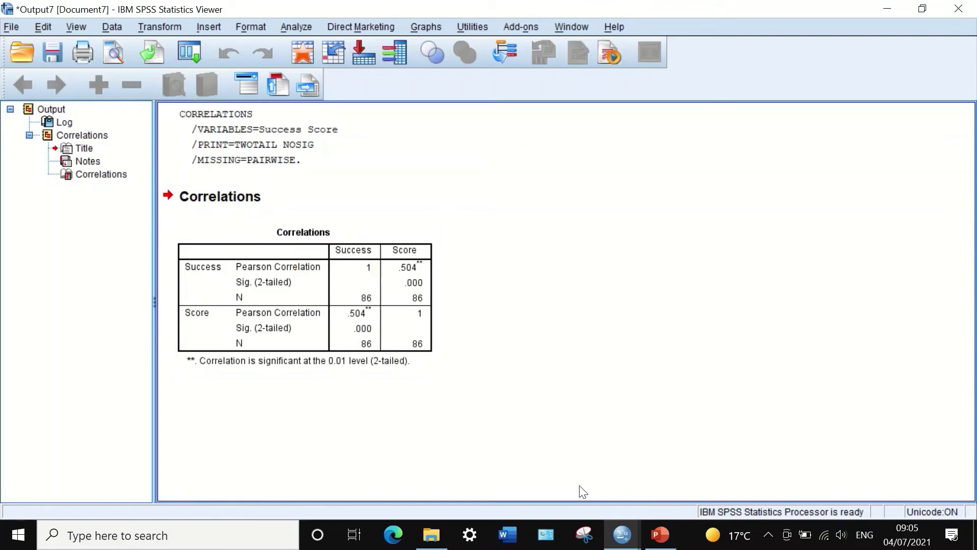
pyautogui.click(657, 535)
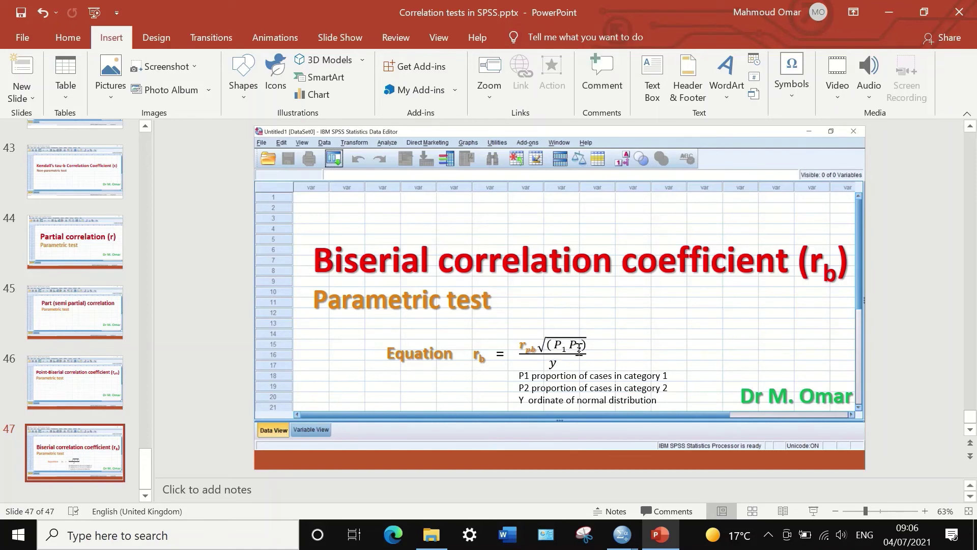
# Step: Switch back to the biserial correlation data in SPSS and set up a Frequencies analysis, reset to defaults, with Success as the variable
pyautogui.moveTo(622, 534)
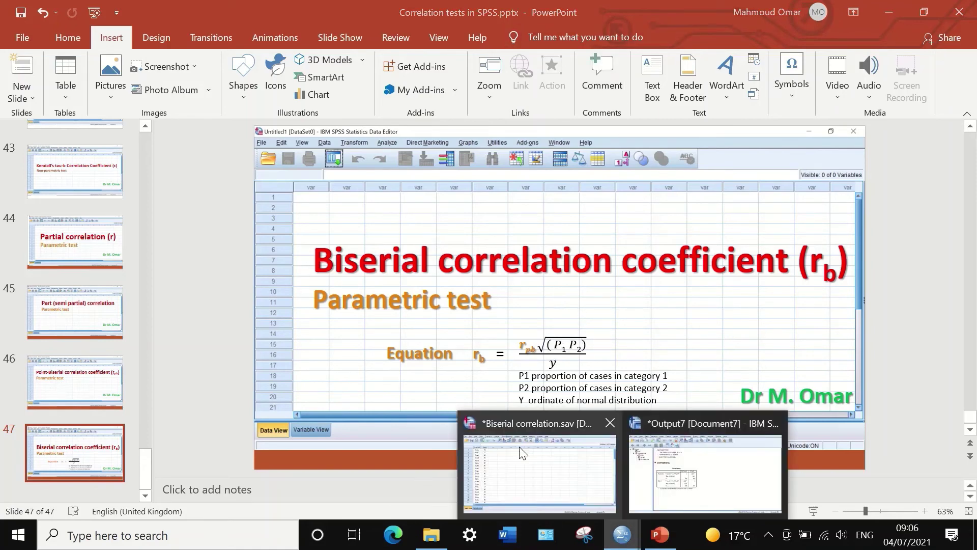
pyautogui.click(557, 490)
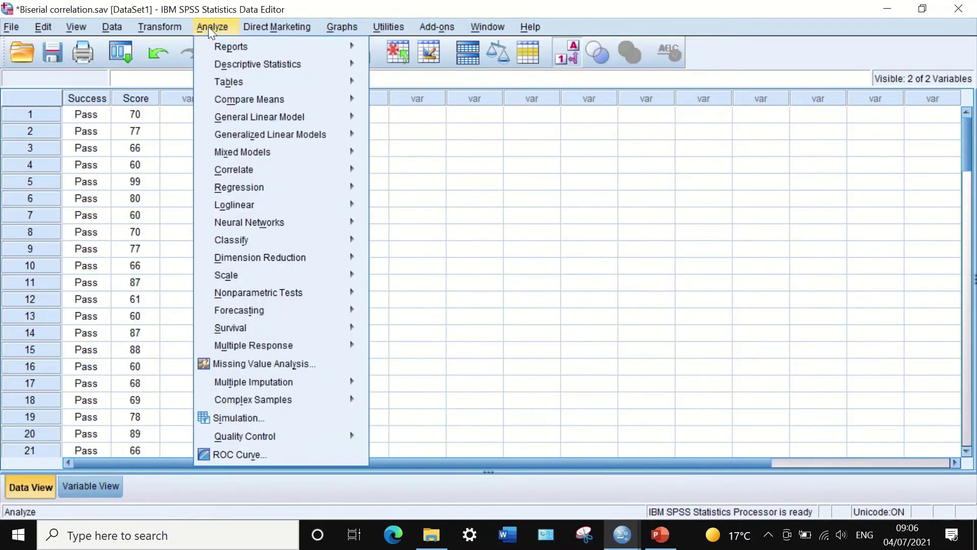
pyautogui.moveTo(235, 68)
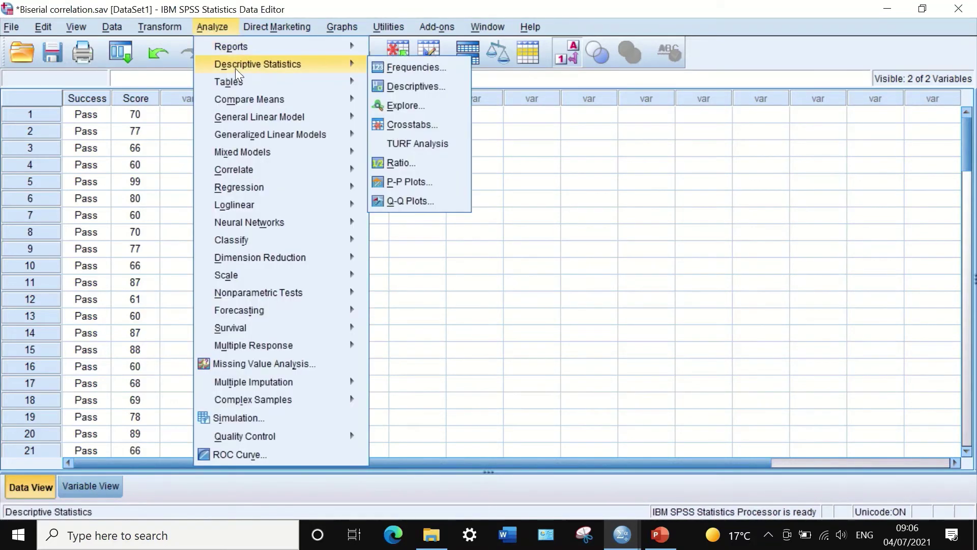
pyautogui.click(399, 66)
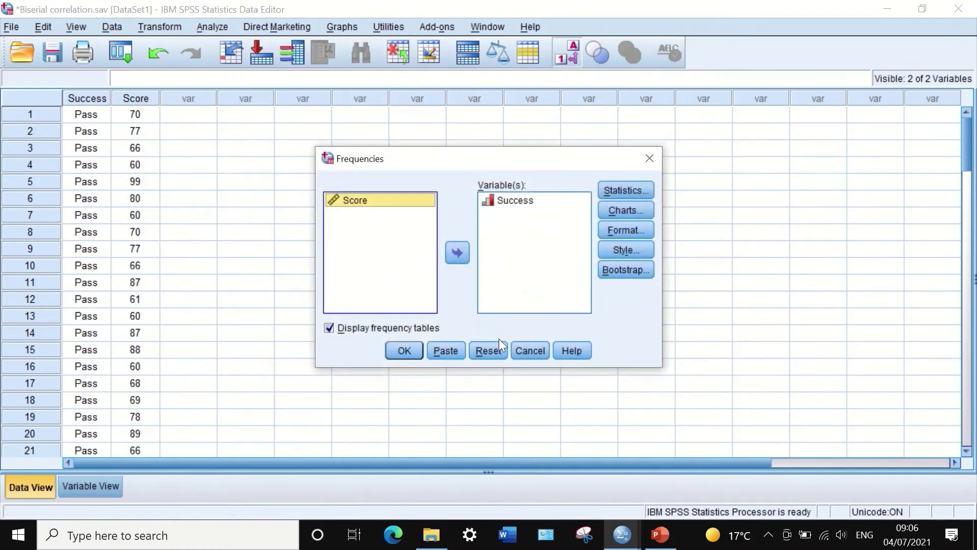
pyautogui.click(489, 350)
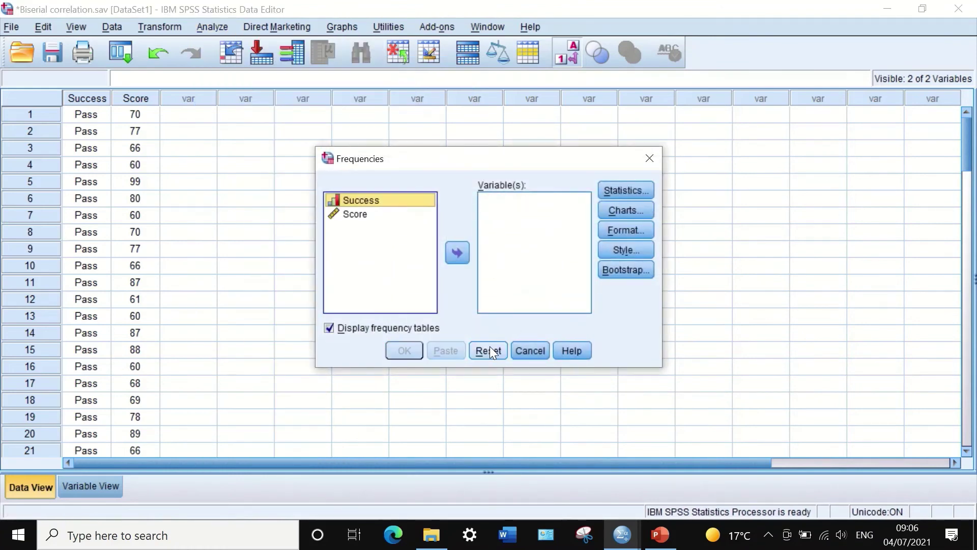
pyautogui.click(377, 200)
pyautogui.click(459, 251)
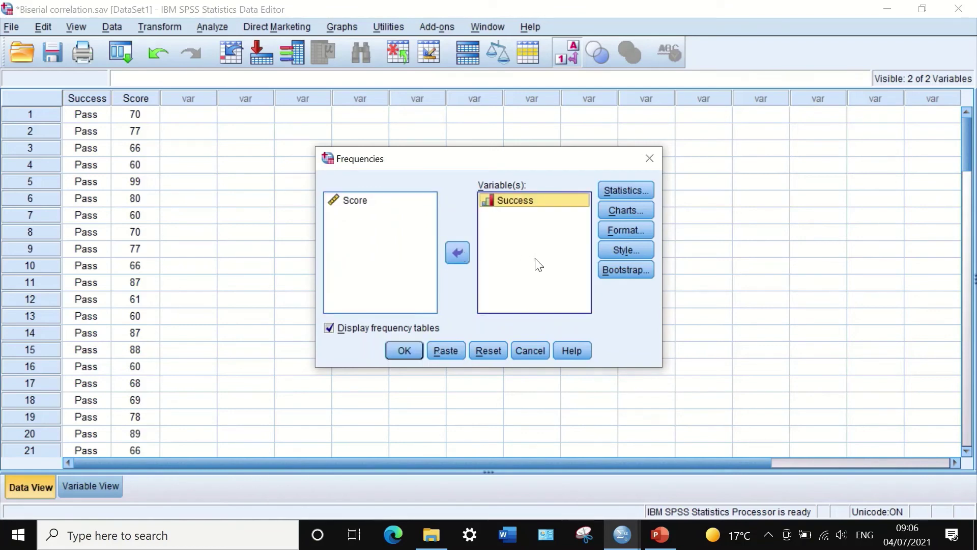
# Step: Run the Frequencies analysis of Success with frequency tables displayed and no additional statistics
pyautogui.click(607, 188)
pyautogui.click(441, 391)
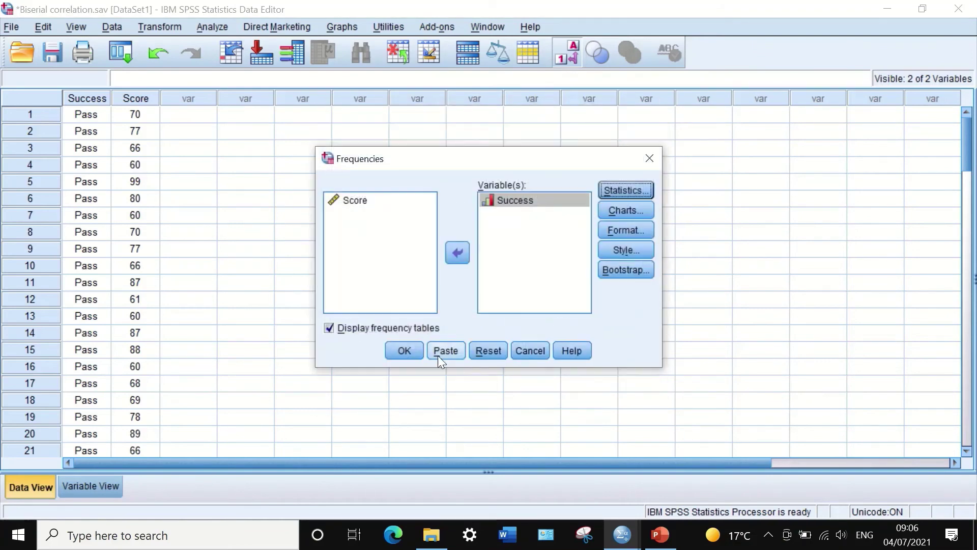
pyautogui.click(404, 351)
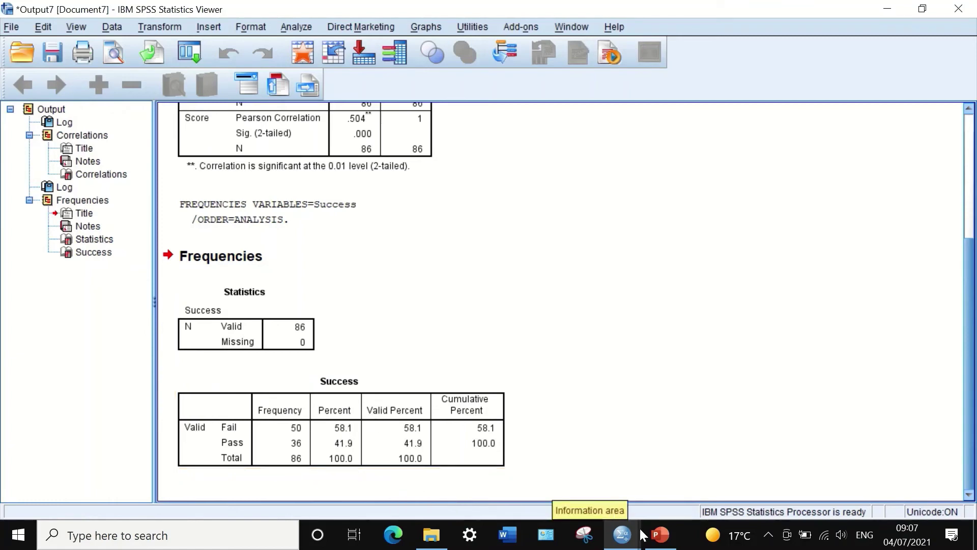
# Step: Switch to PowerPoint and find the normal distribution table slide listing z, larger portion, smaller portion and y
pyautogui.click(661, 534)
pyautogui.scroll(6, 117, 326)
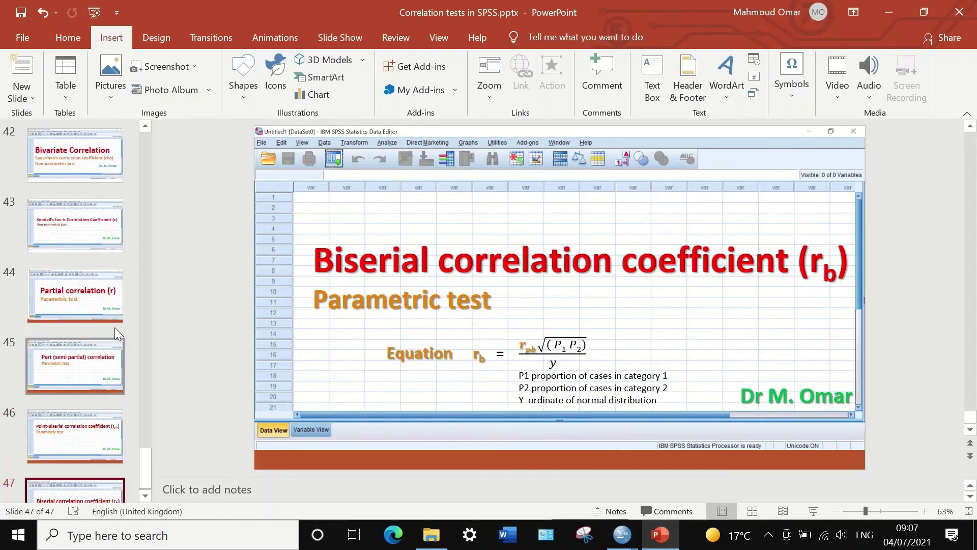
pyautogui.scroll(3, 122, 325)
pyautogui.click(109, 312)
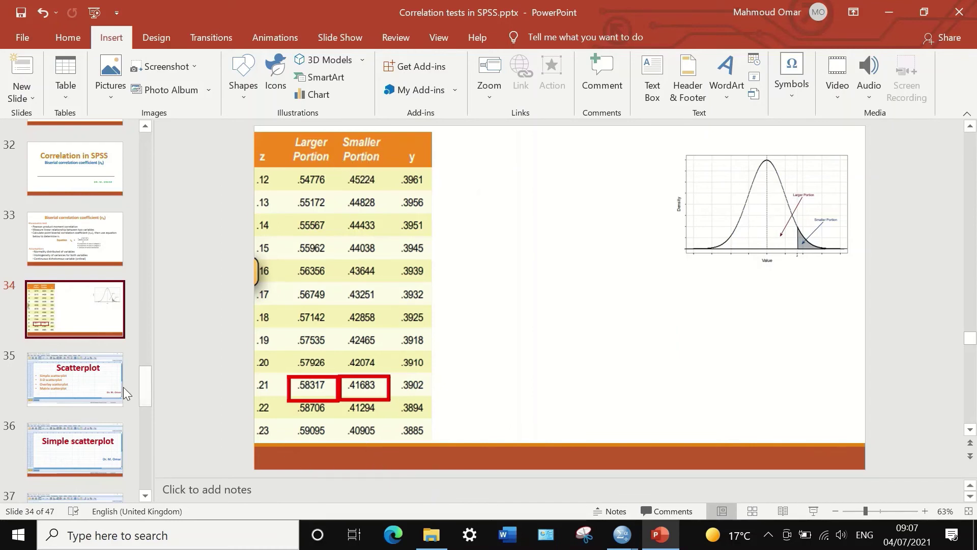
pyautogui.scroll(-3, 99, 404)
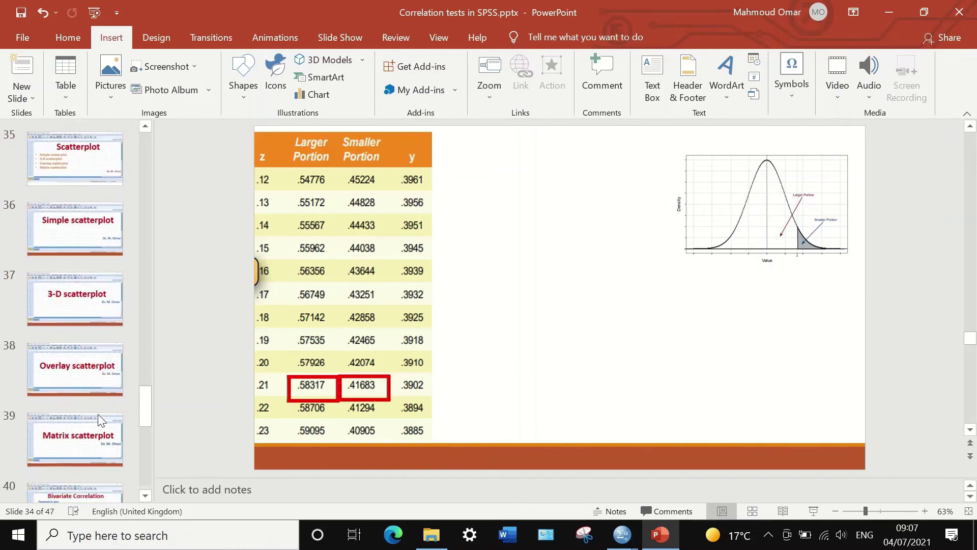
pyautogui.scroll(-6, 97, 414)
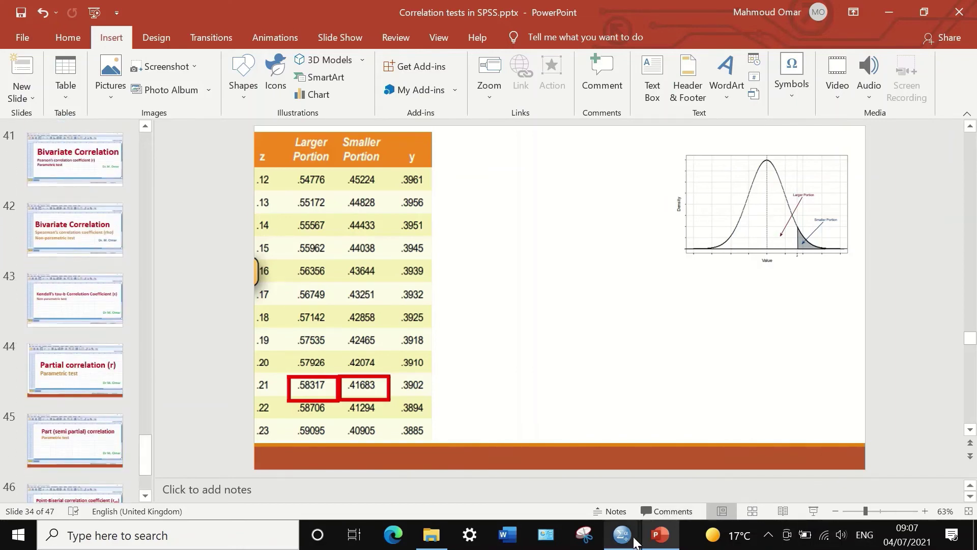
# Step: Check the Success percentages in the SPSS output, and return to PowerPoint to review the biserial correlation equation and its assumptions
pyautogui.moveTo(631, 539)
pyautogui.click(657, 484)
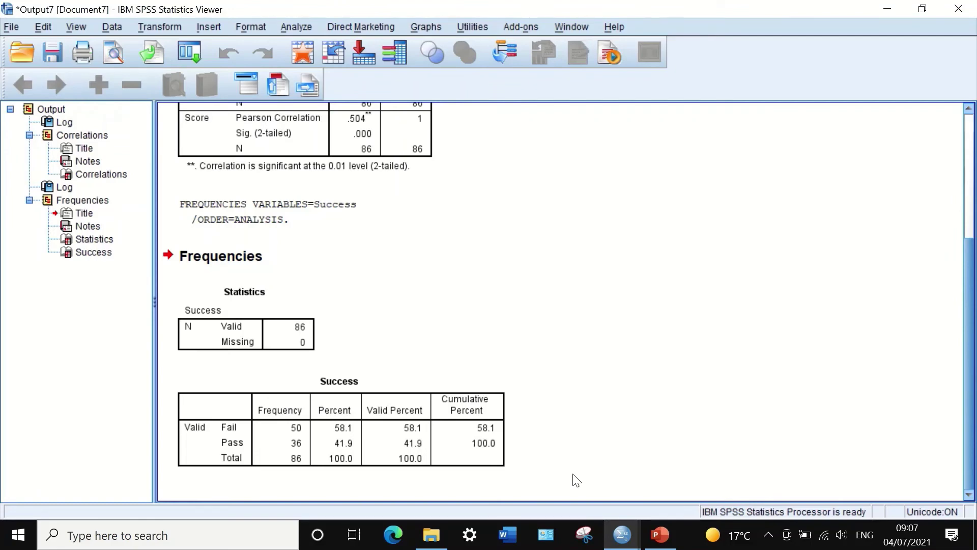
pyautogui.click(660, 534)
pyautogui.scroll(3, 392, 381)
pyautogui.scroll(-3, 458, 407)
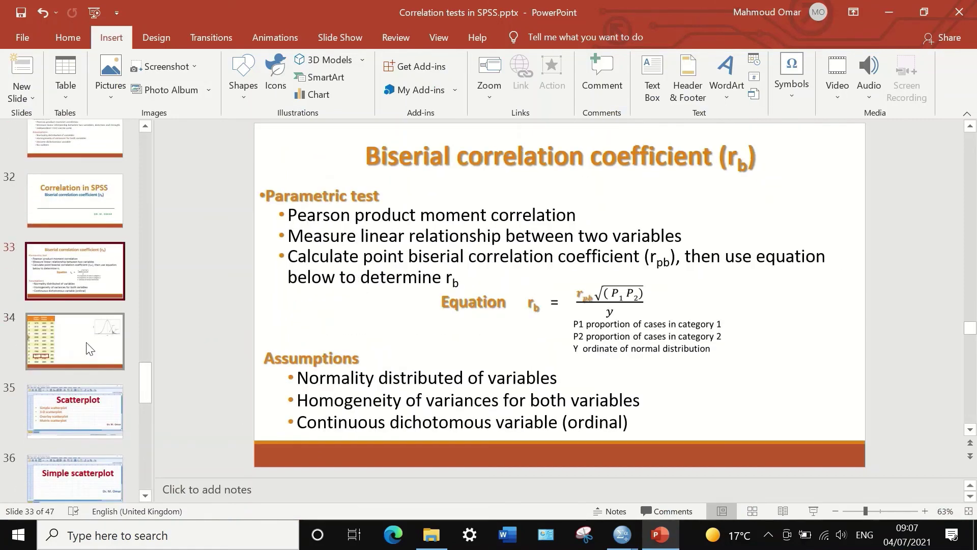
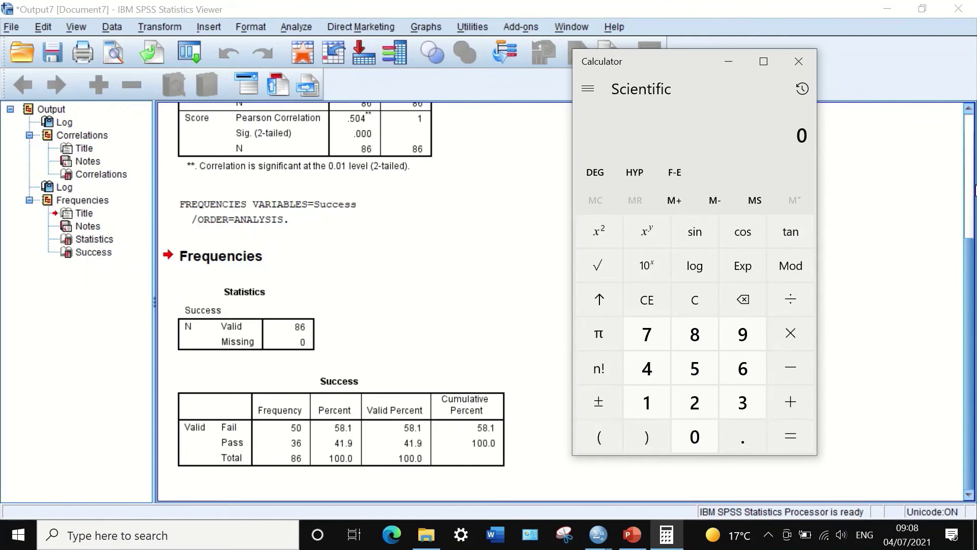
# Step: In Calculator, multiply the Fail and Pass proportions, 0.581 by 0.419
pyautogui.click(742, 448)
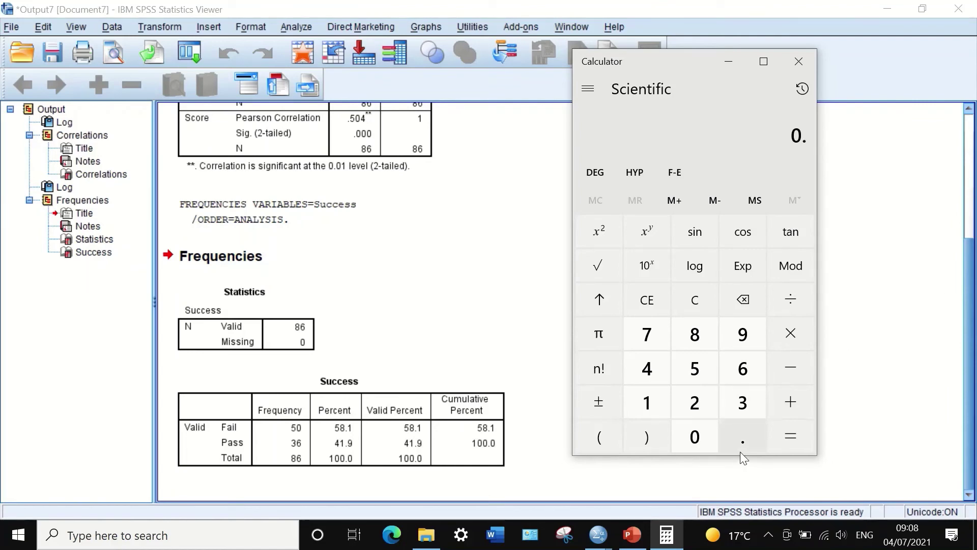
pyautogui.click(693, 357)
pyautogui.click(694, 332)
pyautogui.click(647, 405)
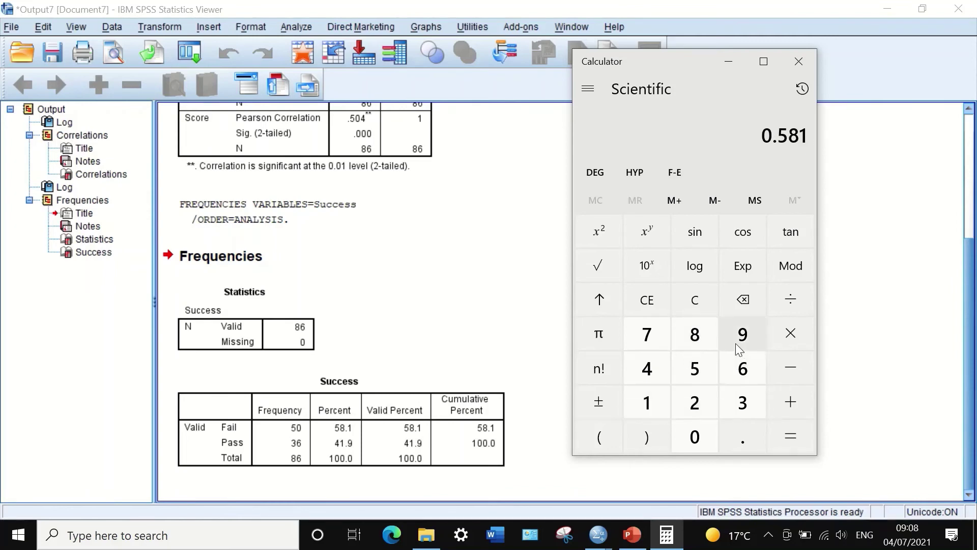
pyautogui.click(784, 330)
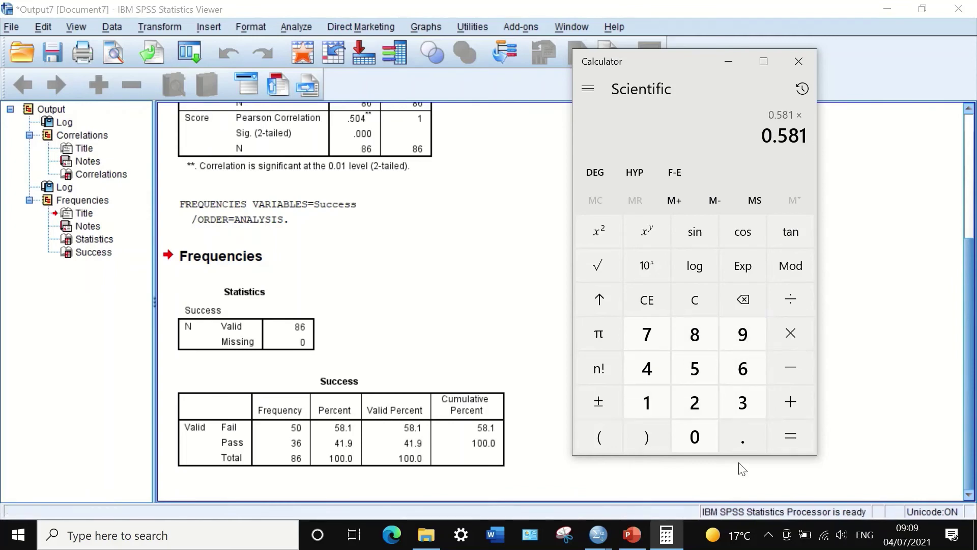
pyautogui.click(742, 438)
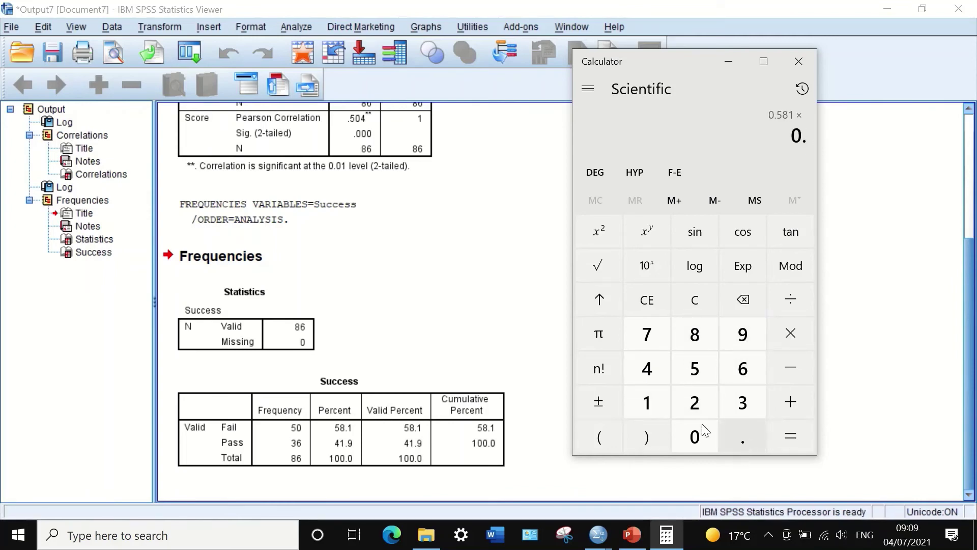
pyautogui.click(641, 367)
pyautogui.click(642, 404)
pyautogui.click(742, 333)
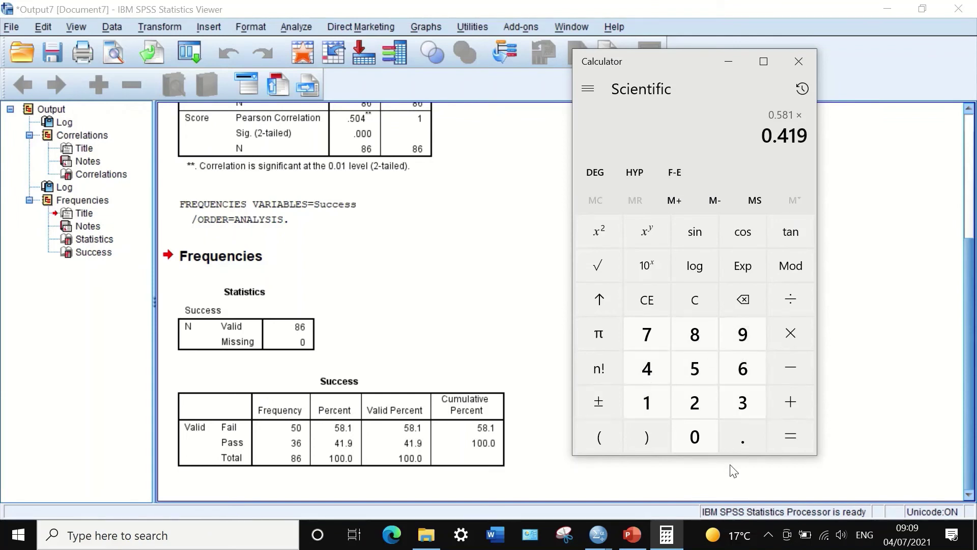
pyautogui.click(791, 436)
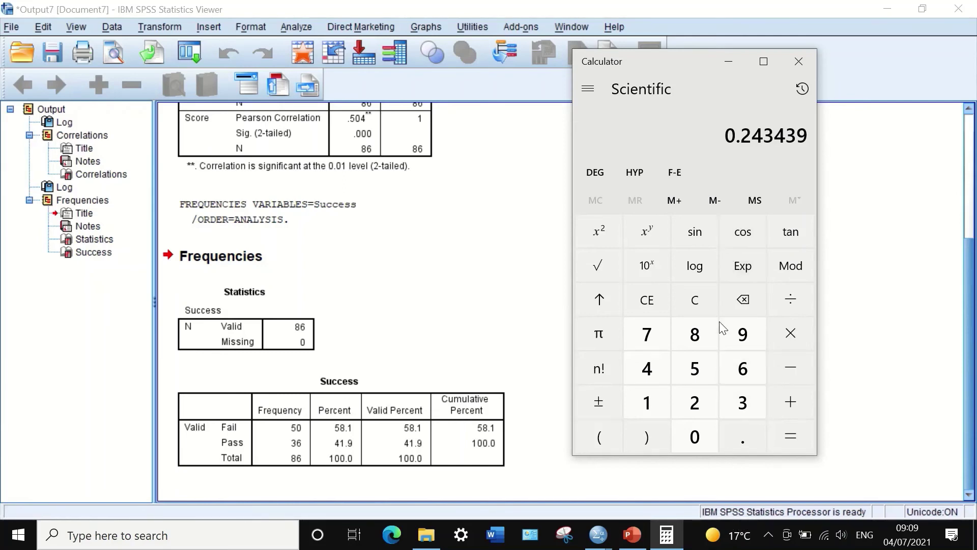
# Step: Take the square root of the proportions' product and multiply it by the point-biserial correlation, 0.504
pyautogui.click(598, 265)
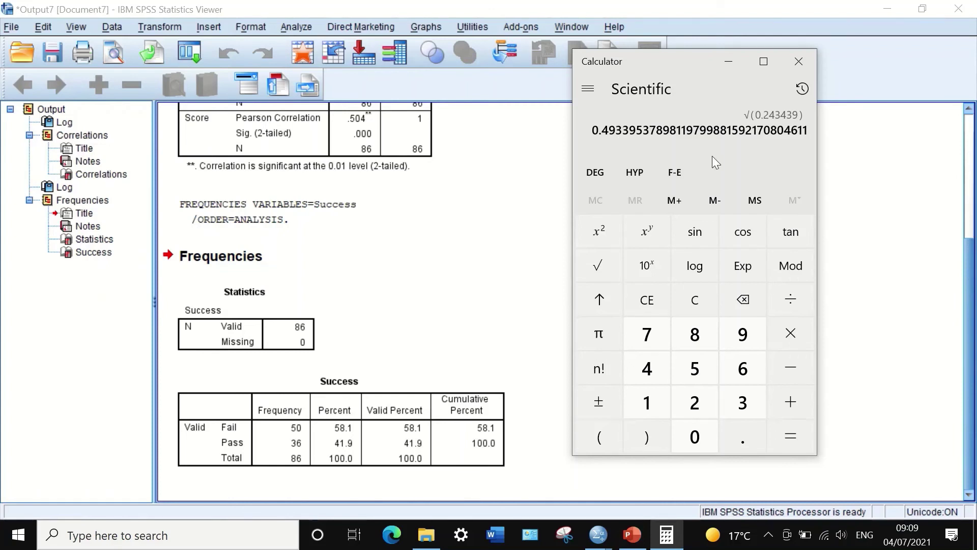
pyautogui.click(793, 334)
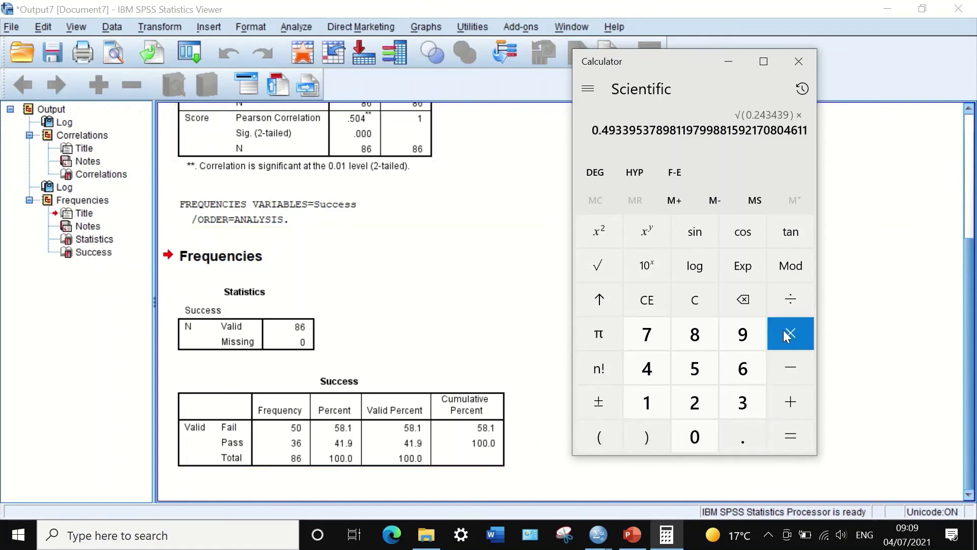
pyautogui.click(744, 432)
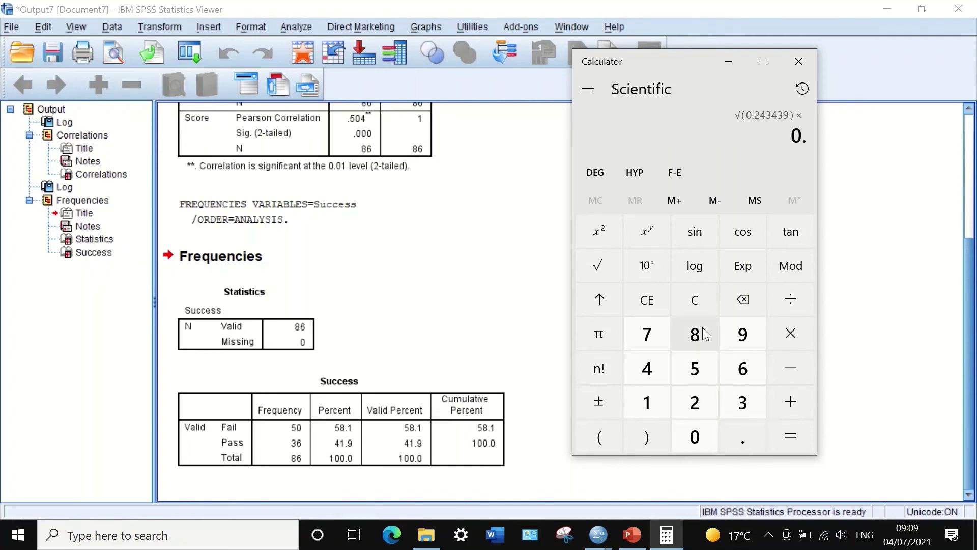
pyautogui.click(694, 368)
pyautogui.click(695, 436)
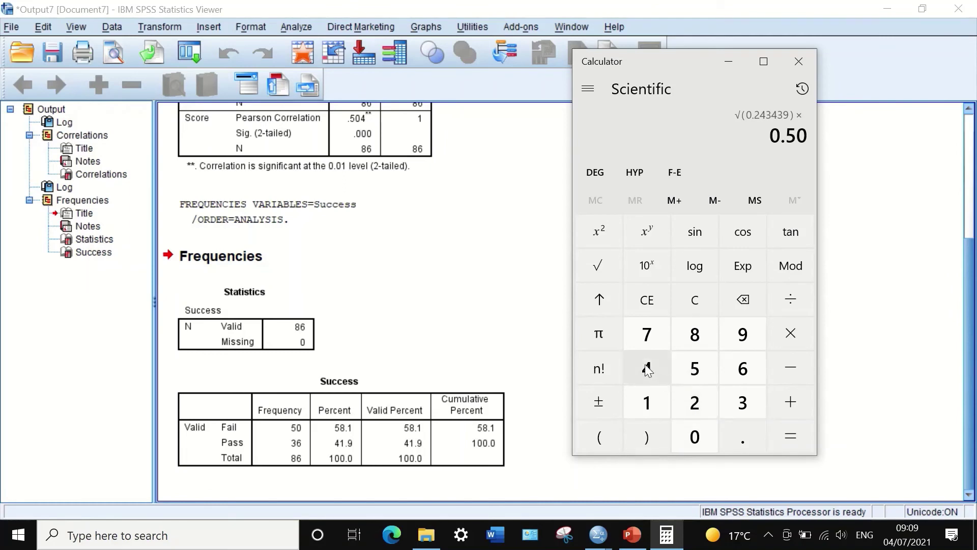
pyautogui.click(646, 367)
pyautogui.click(790, 437)
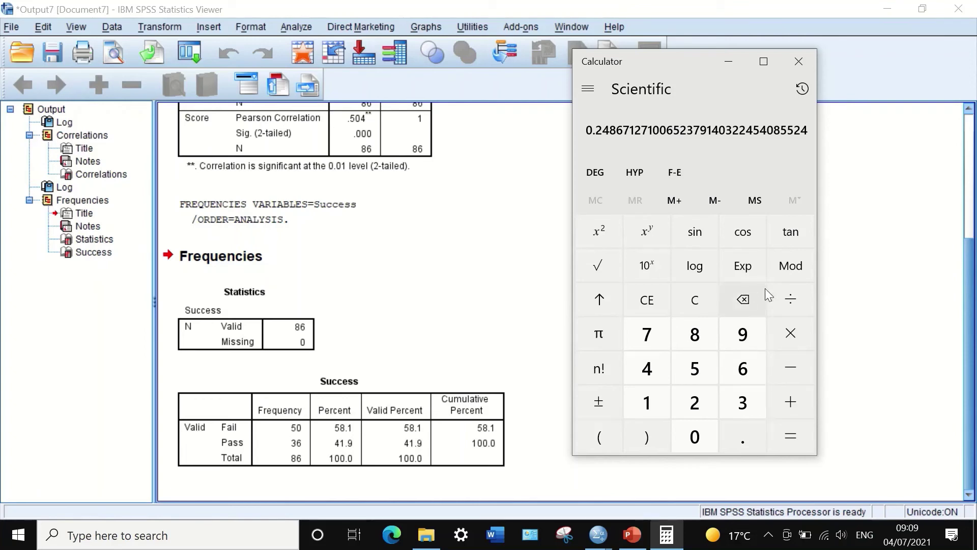
# Step: Divide the product by the normal distribution ordinate, 0.3902, to obtain the biserial correlation coefficient
pyautogui.click(792, 293)
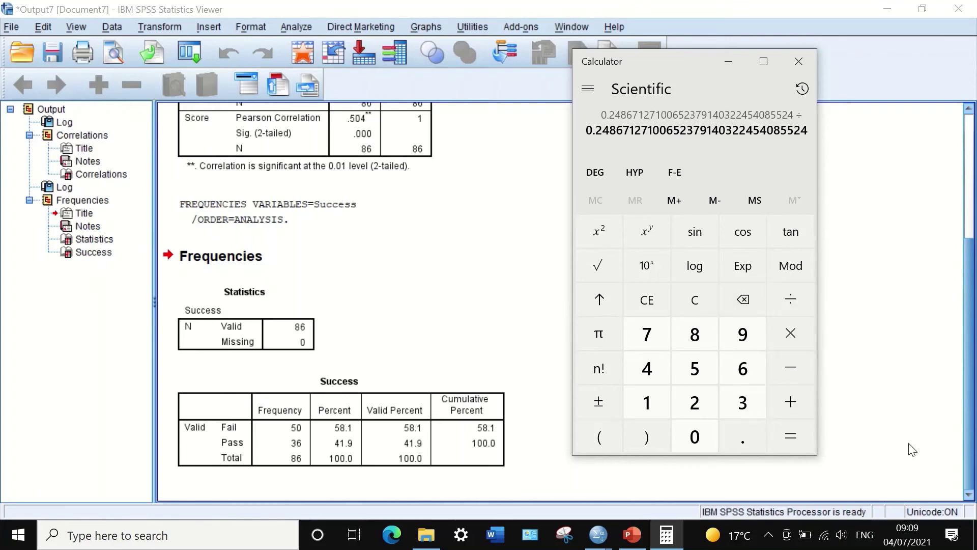
pyautogui.click(746, 437)
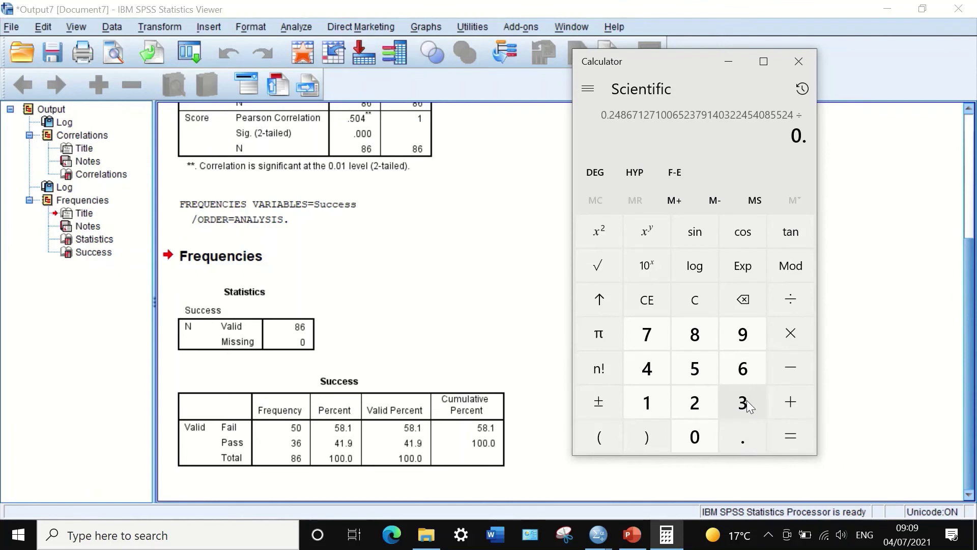
pyautogui.click(744, 401)
pyautogui.click(753, 333)
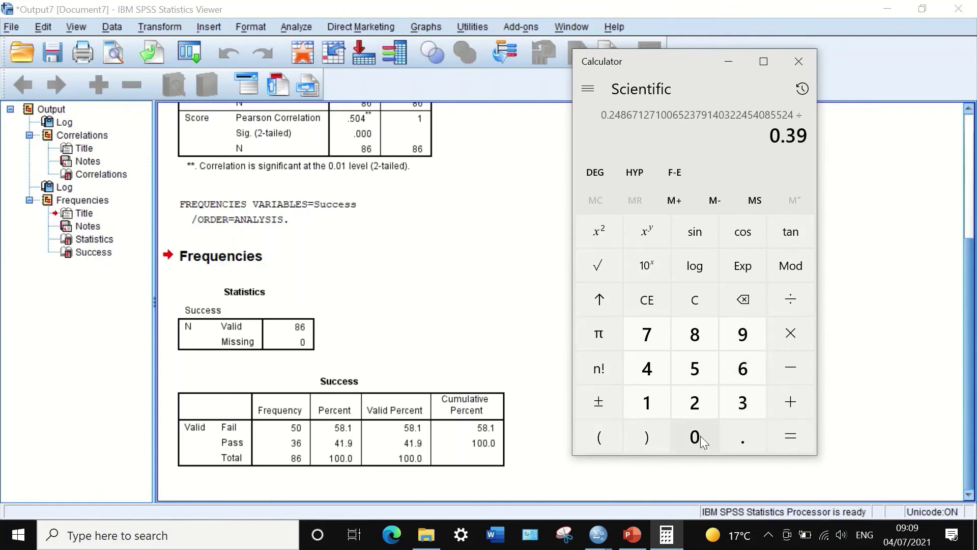
pyautogui.click(700, 435)
pyautogui.click(707, 410)
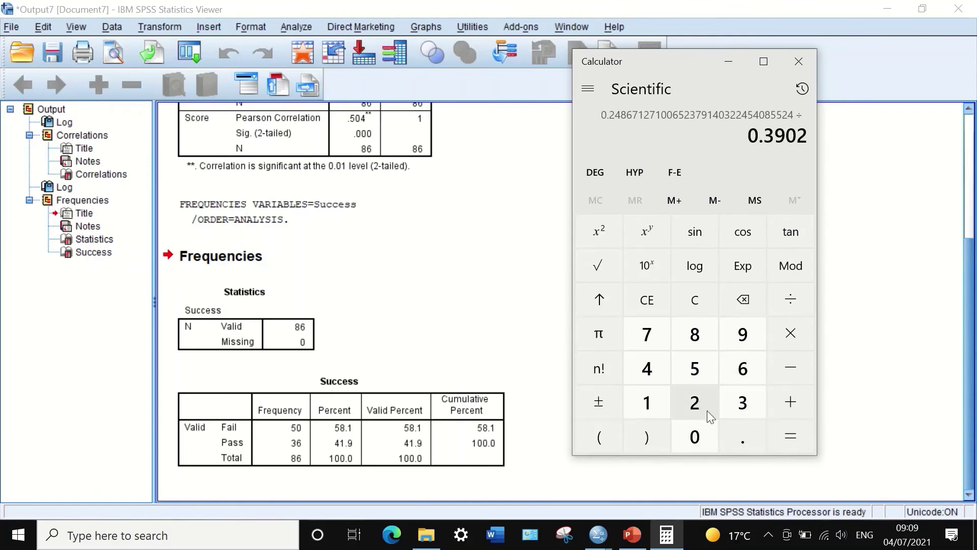
pyautogui.click(788, 439)
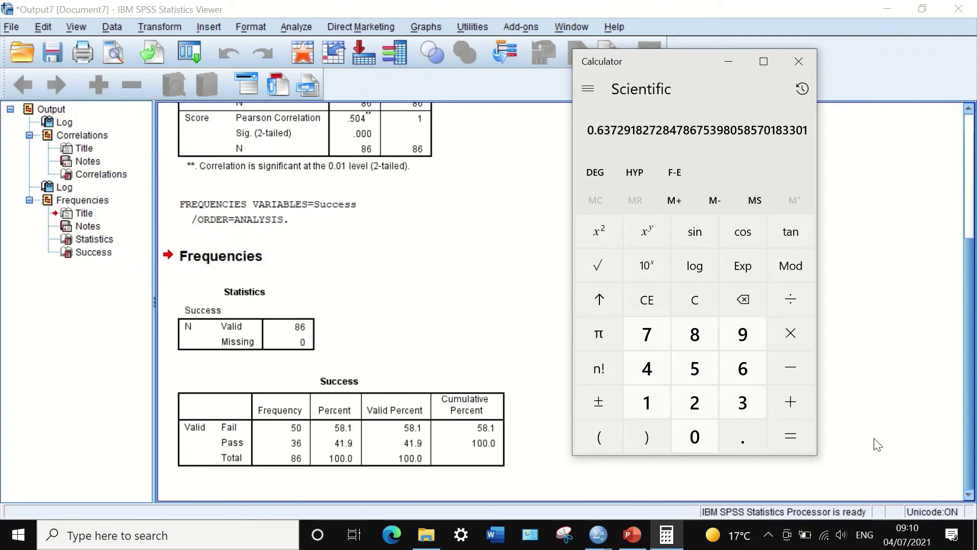
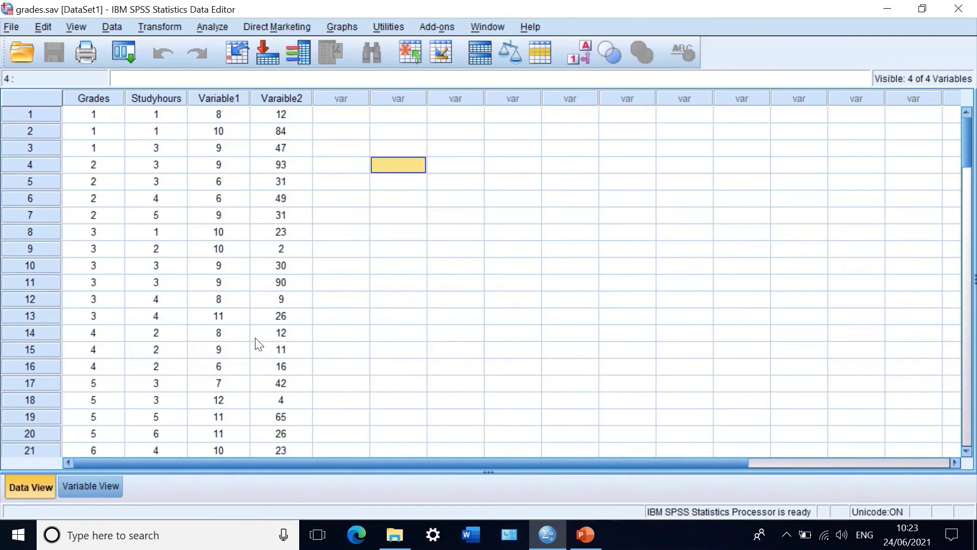
# Step: Set up a bivariate correlation from reset settings with Grades, Studyhours, Variable1 and Varaible2 as the variables
pyautogui.click(204, 25)
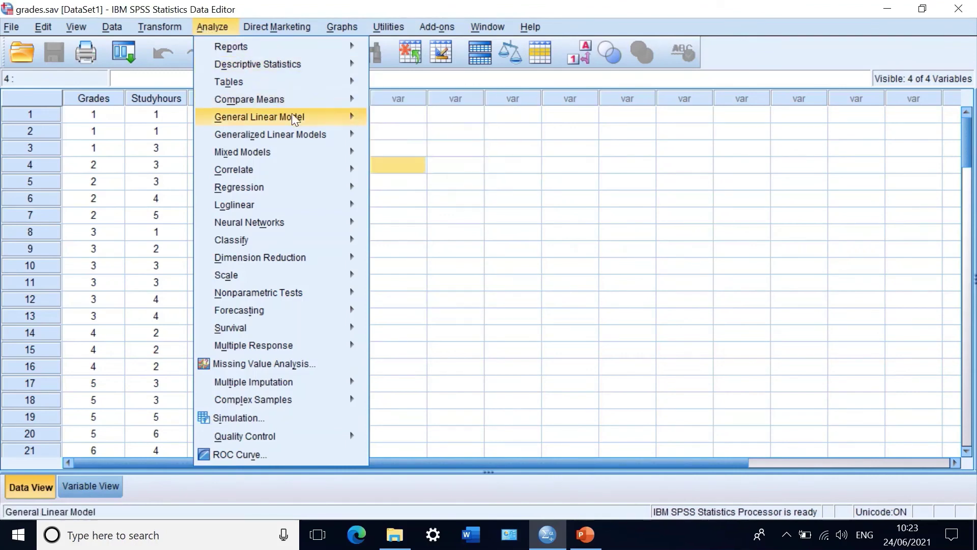
pyautogui.moveTo(270, 162)
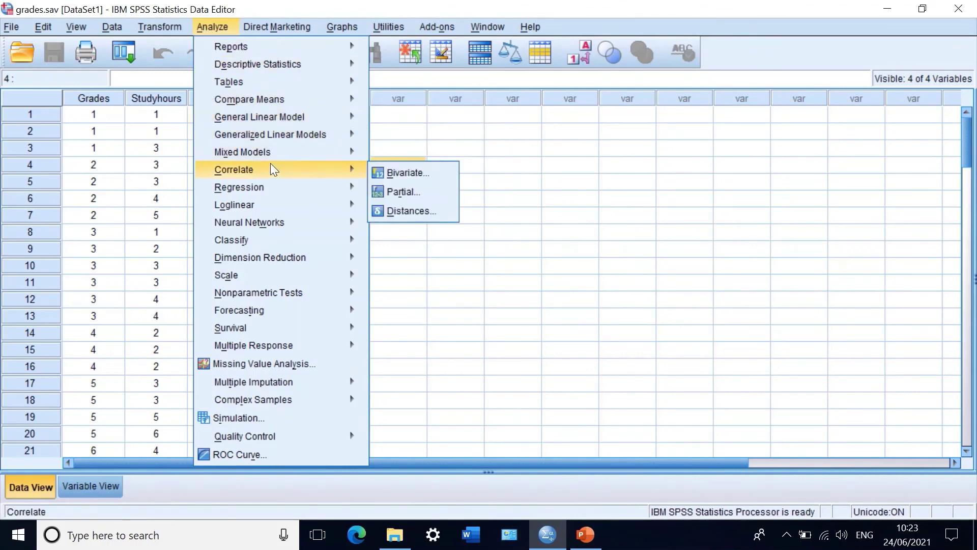
pyautogui.click(401, 172)
pyautogui.click(493, 398)
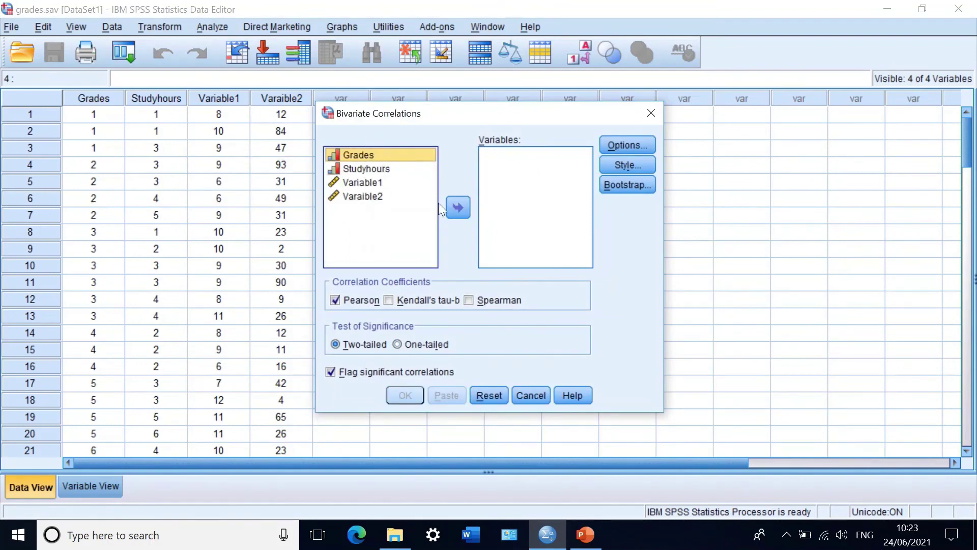
pyautogui.click(455, 207)
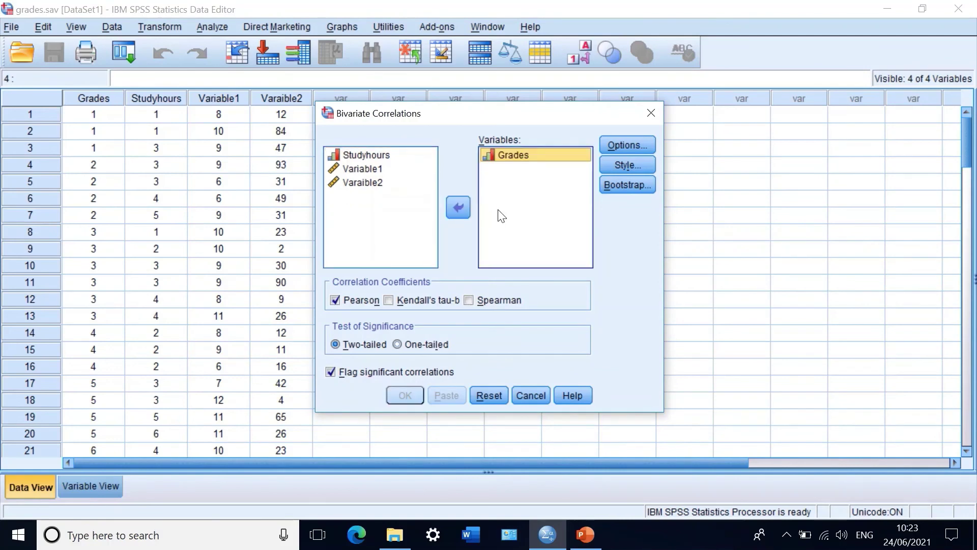
pyautogui.click(359, 156)
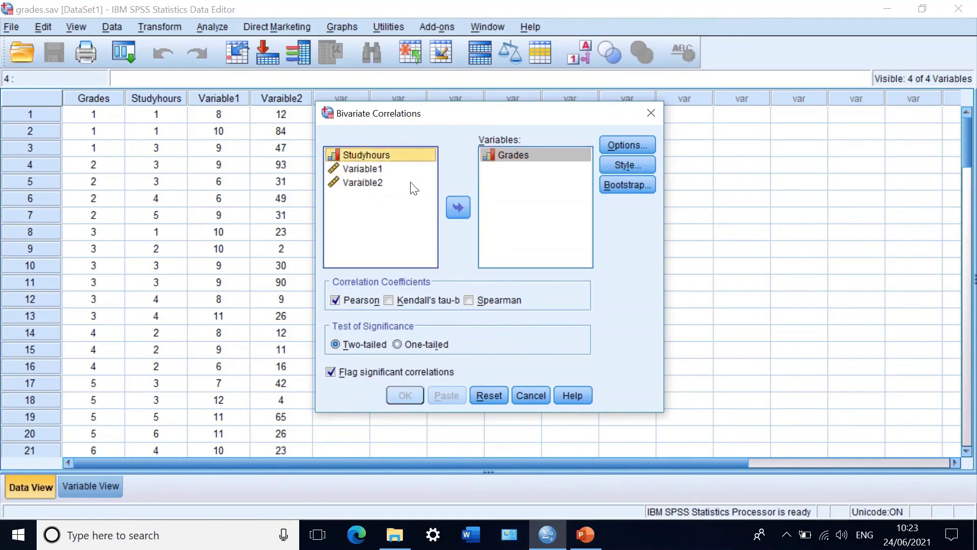
pyautogui.click(458, 207)
pyautogui.click(363, 155)
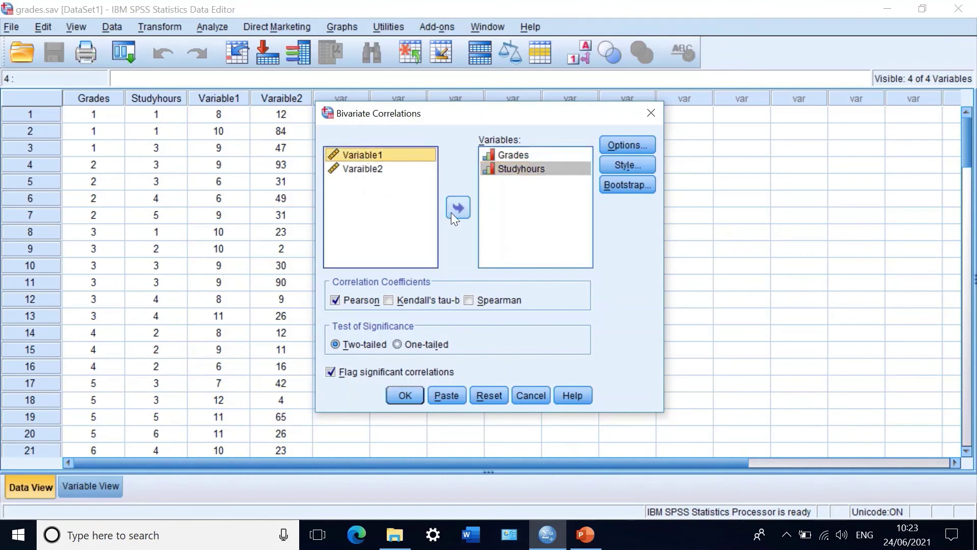
pyautogui.click(452, 210)
pyautogui.click(361, 155)
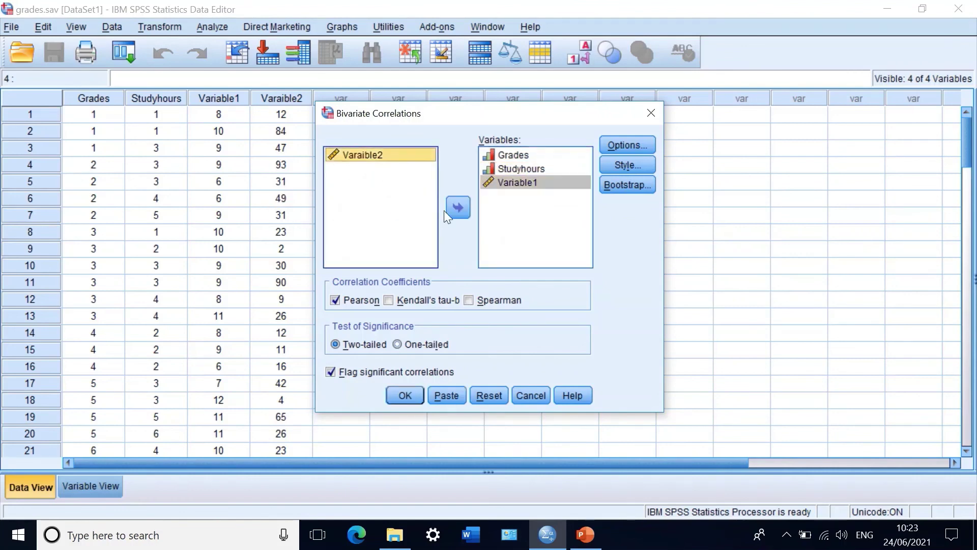
pyautogui.click(450, 209)
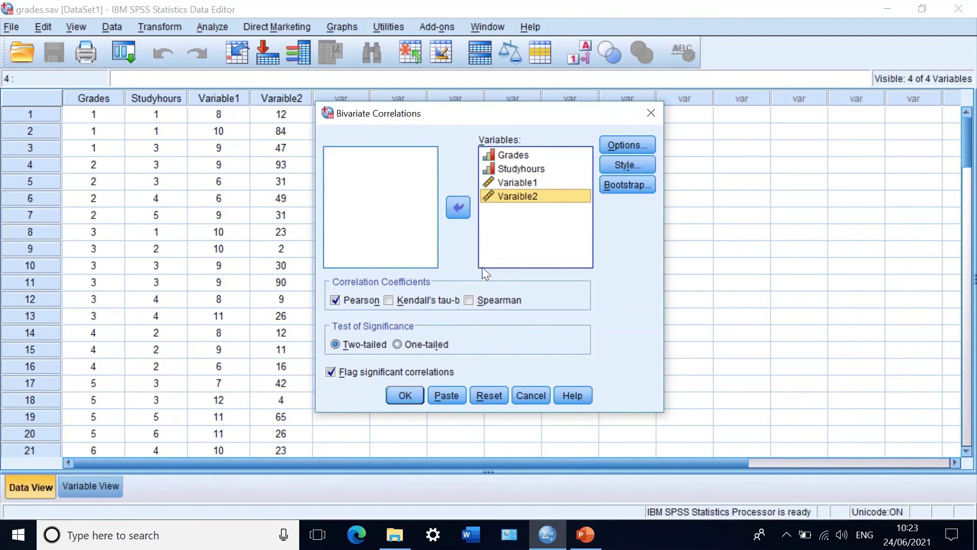
# Step: Replace the Pearson coefficient with Spearman and run the two-tailed correlation with significant correlations flagged
pyautogui.click(335, 300)
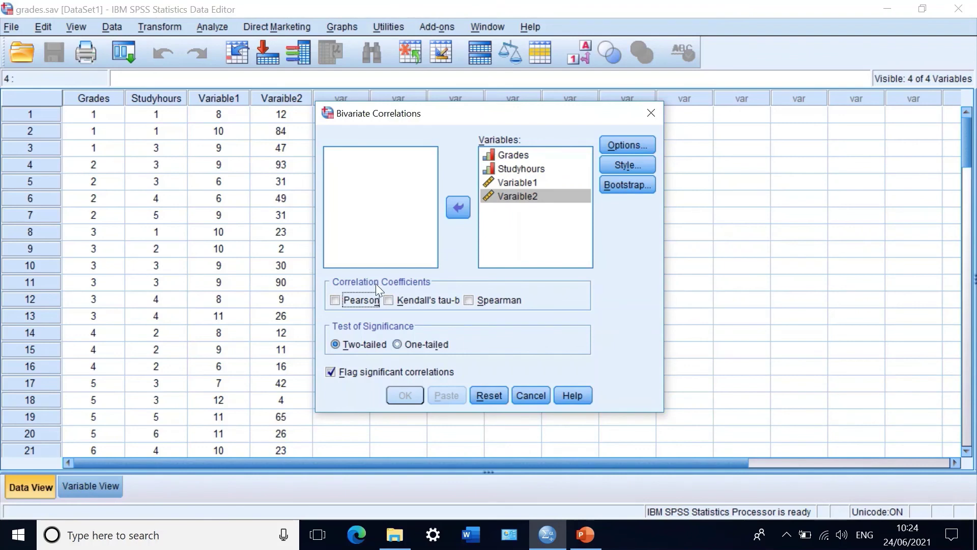
pyautogui.click(469, 300)
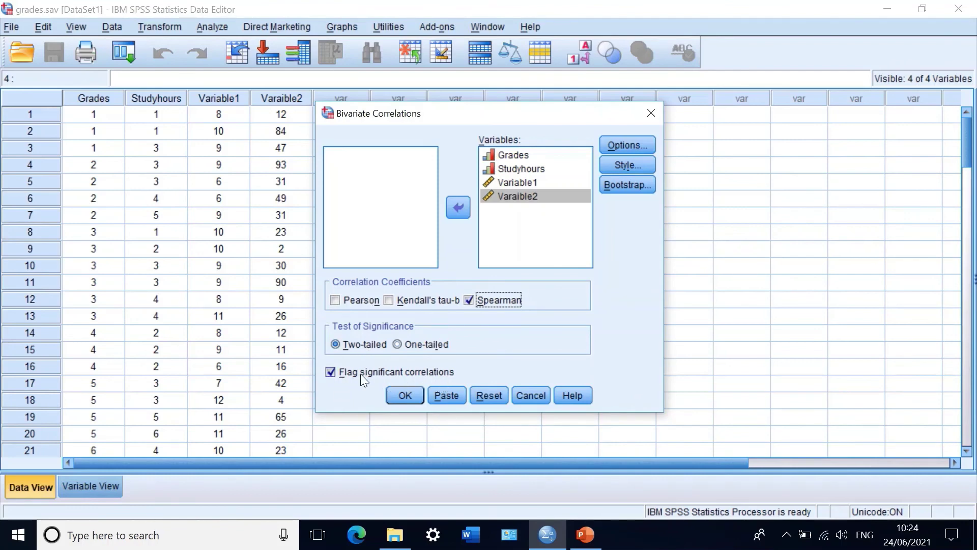
pyautogui.click(396, 396)
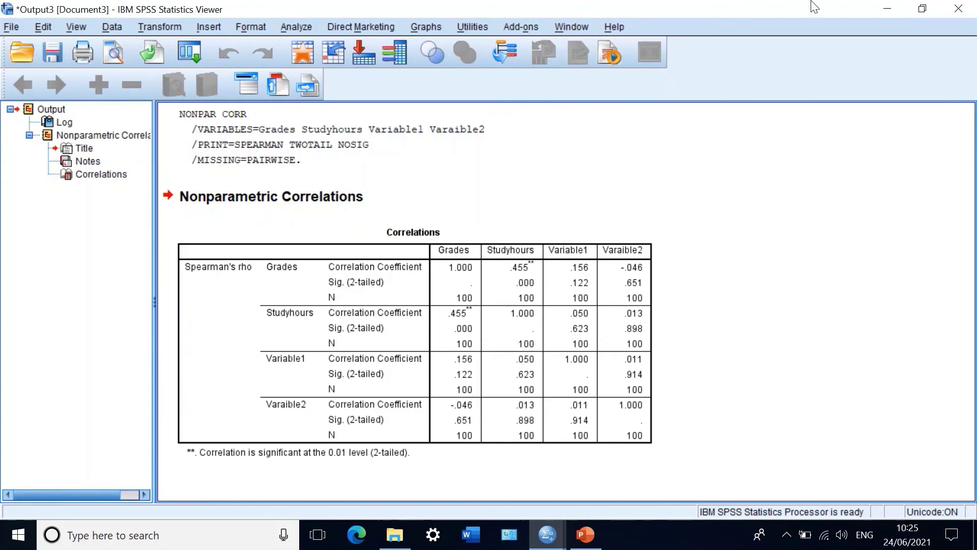
# Step: Compare the grades data with the Spearman's rho output, examining the coefficients and significance values for each variable pair
pyautogui.click(887, 8)
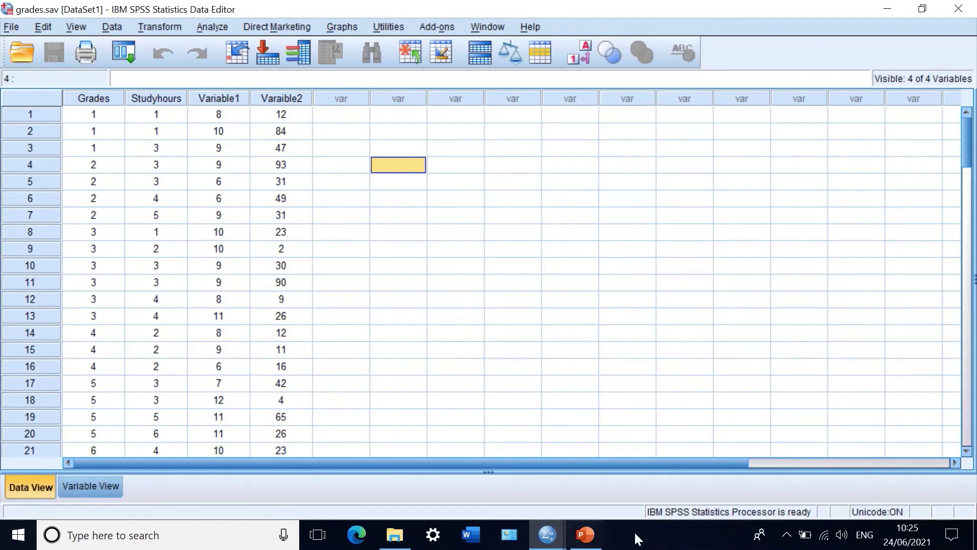
pyautogui.click(540, 522)
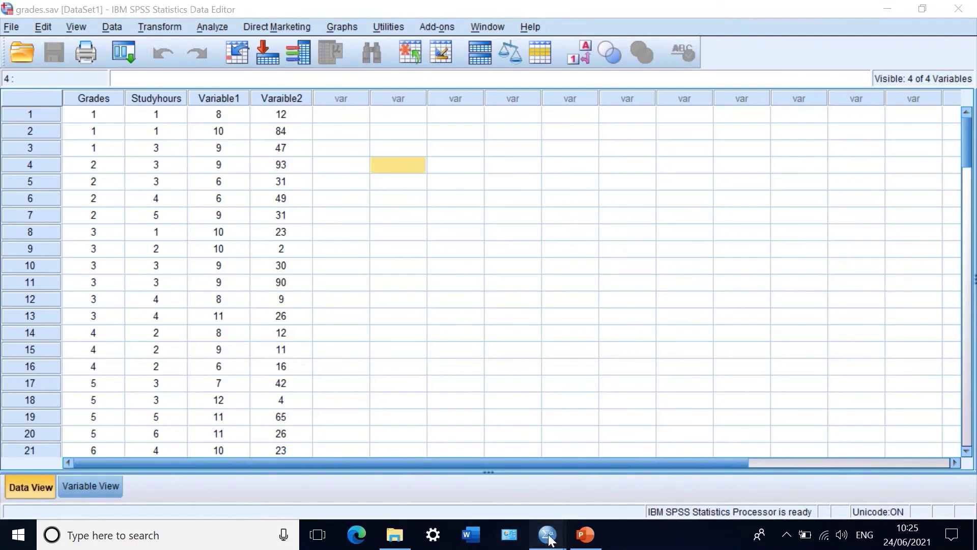
pyautogui.moveTo(547, 534)
pyautogui.click(582, 470)
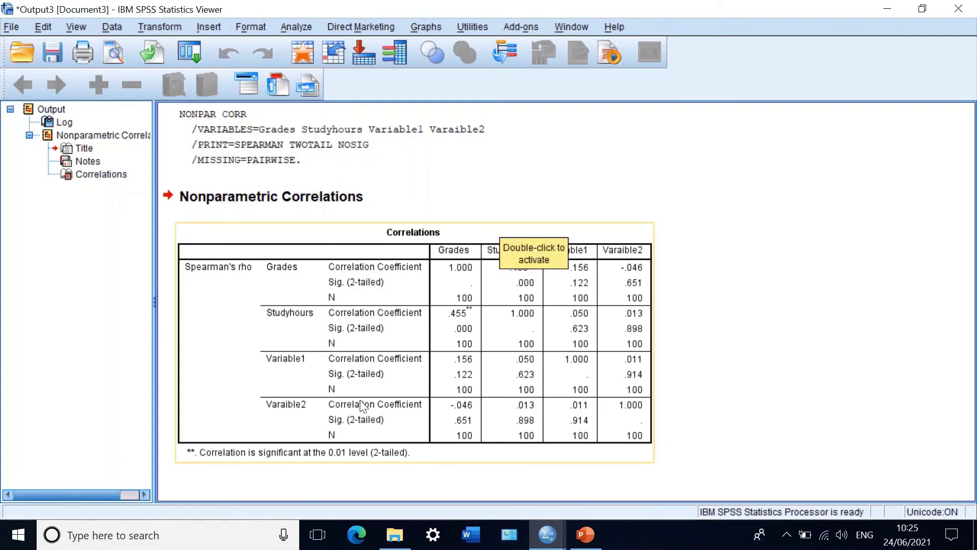
pyautogui.click(638, 193)
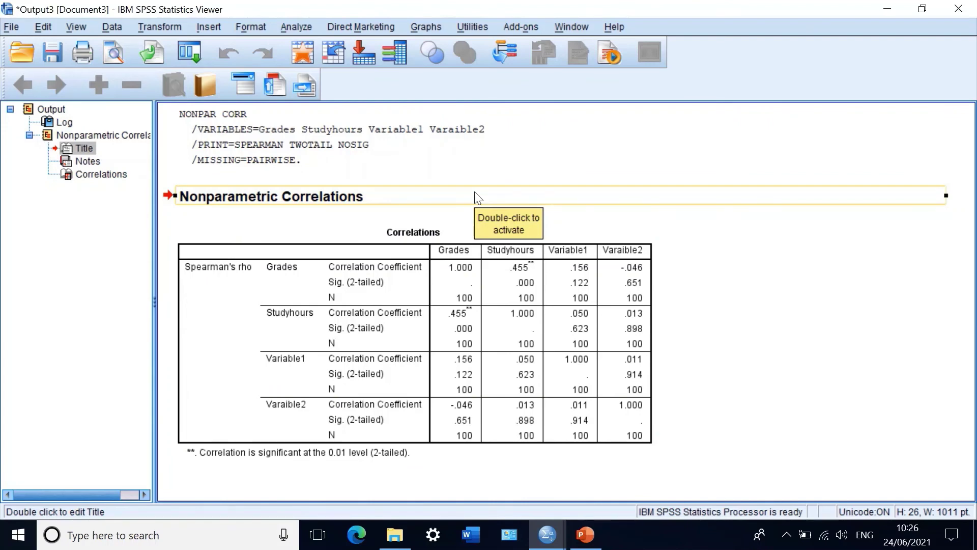
pyautogui.click(684, 241)
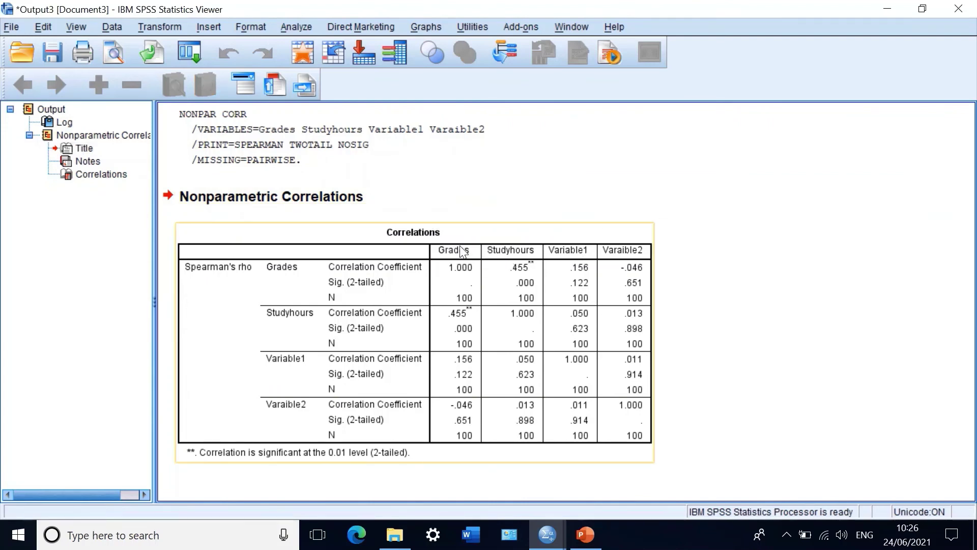
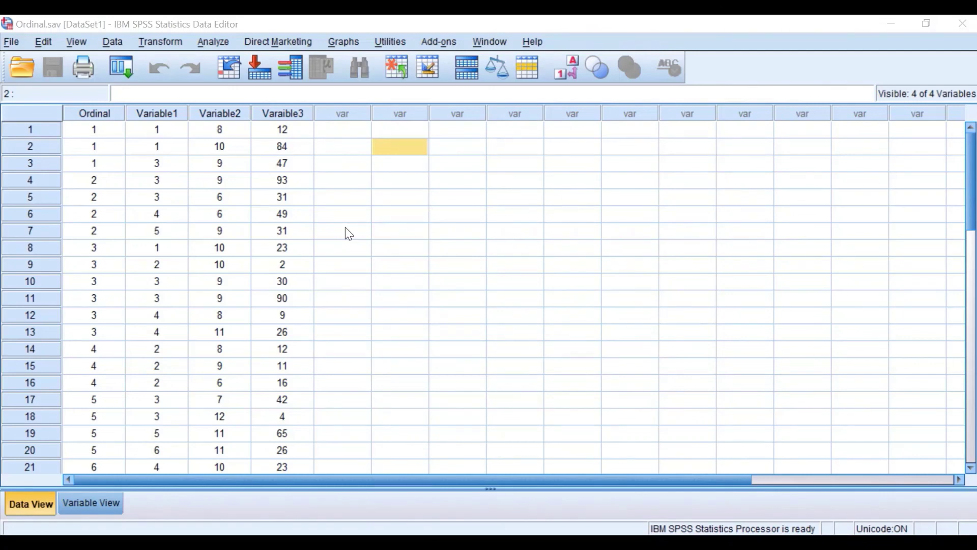
# Step: Set up a bivariate correlation in the Ordinal.sav dataset with Ordinal, Variable1, Variable2 and Varaible3 as the variables
pyautogui.scroll(-5, 360, 316)
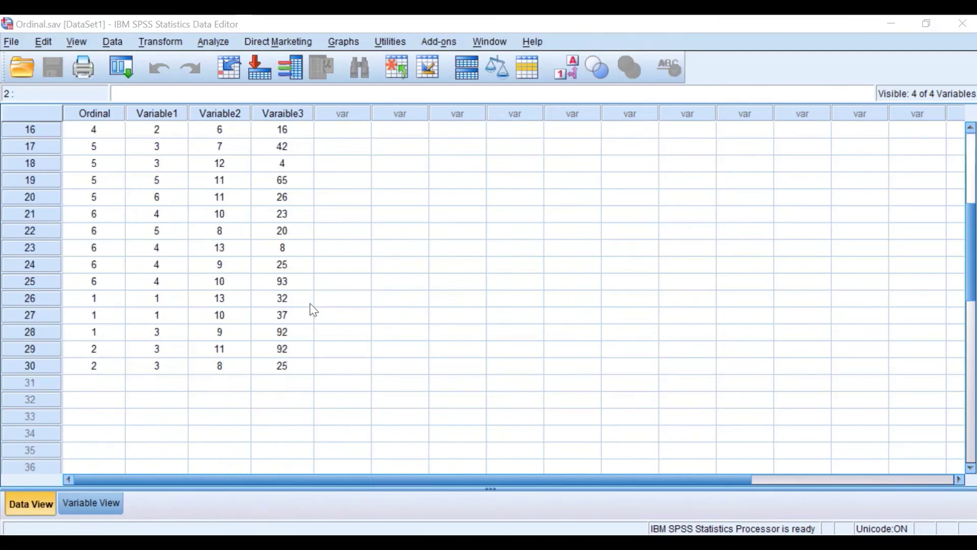
pyautogui.scroll(5, 311, 309)
pyautogui.scroll(-3, 310, 307)
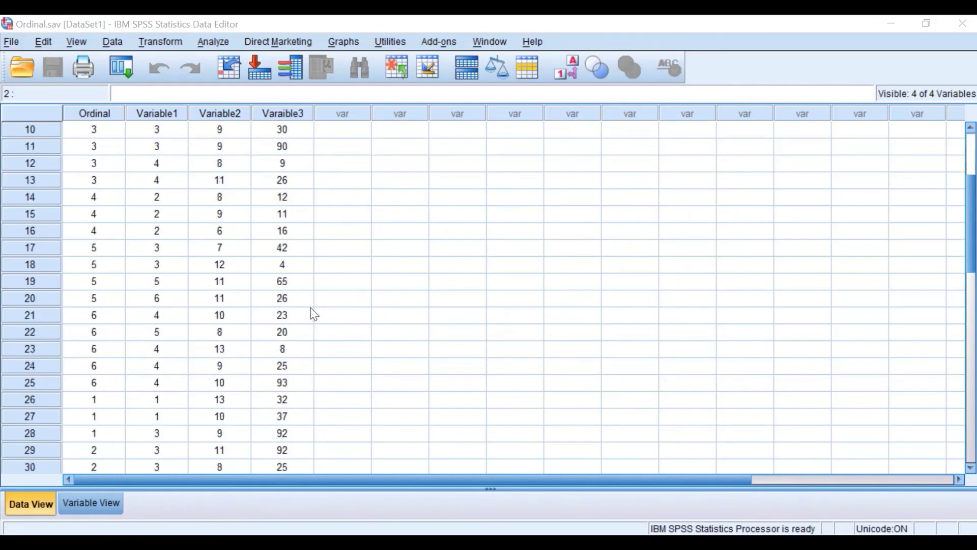
pyautogui.scroll(-3, 270, 331)
pyautogui.scroll(6, 224, 351)
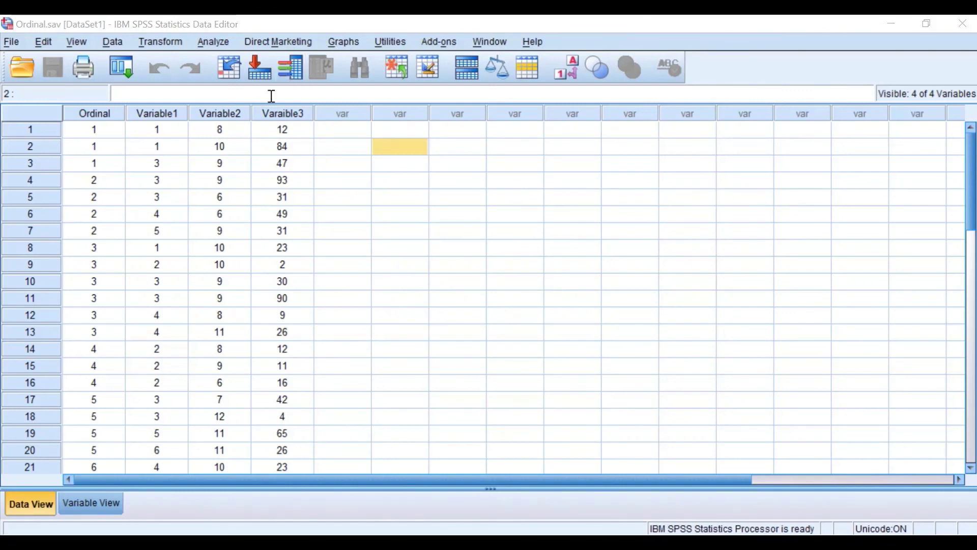
pyautogui.click(214, 41)
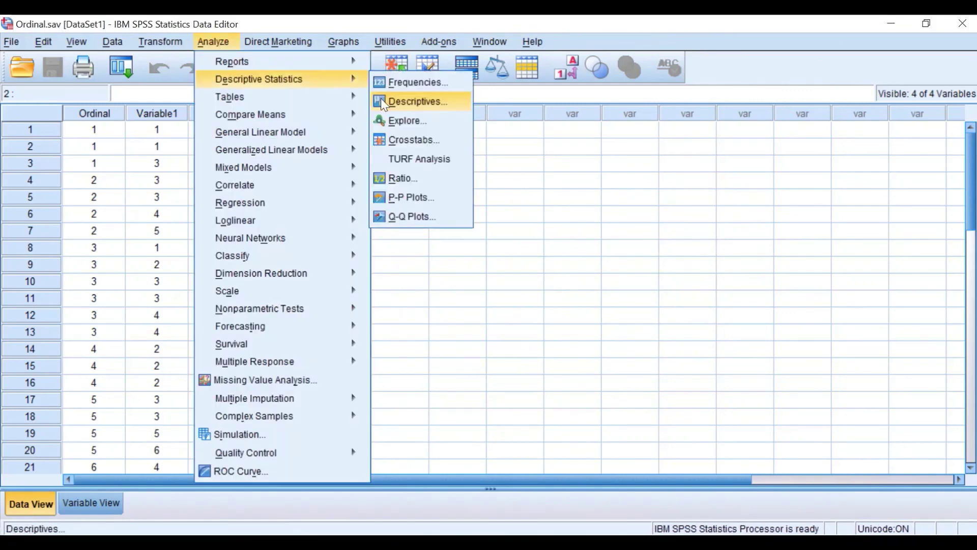
pyautogui.moveTo(294, 187)
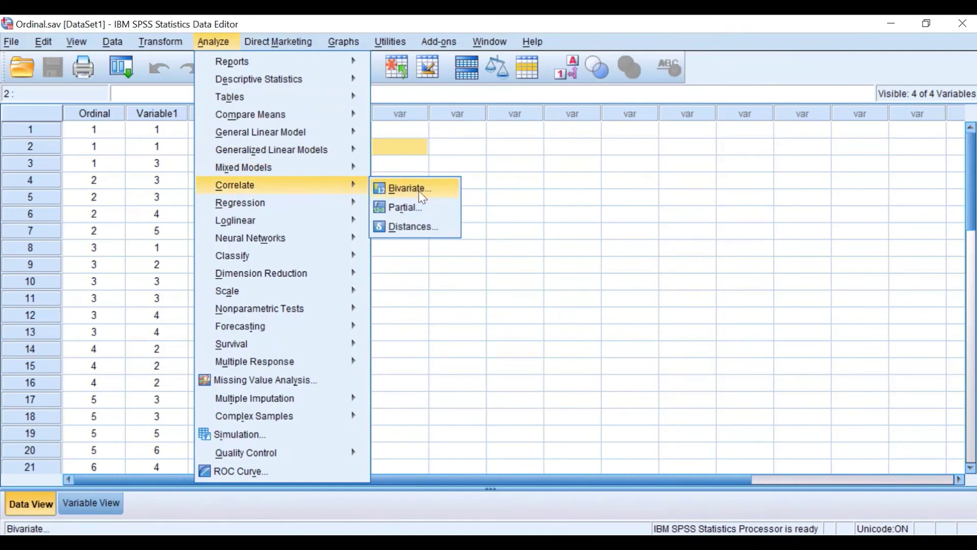
pyautogui.click(419, 193)
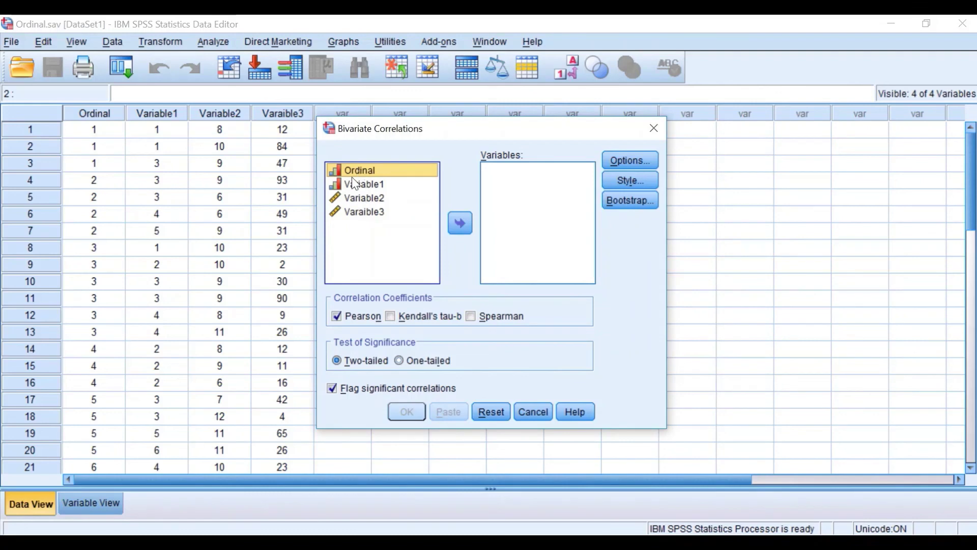
pyautogui.moveTo(359, 171); pyautogui.dragTo(388, 220)
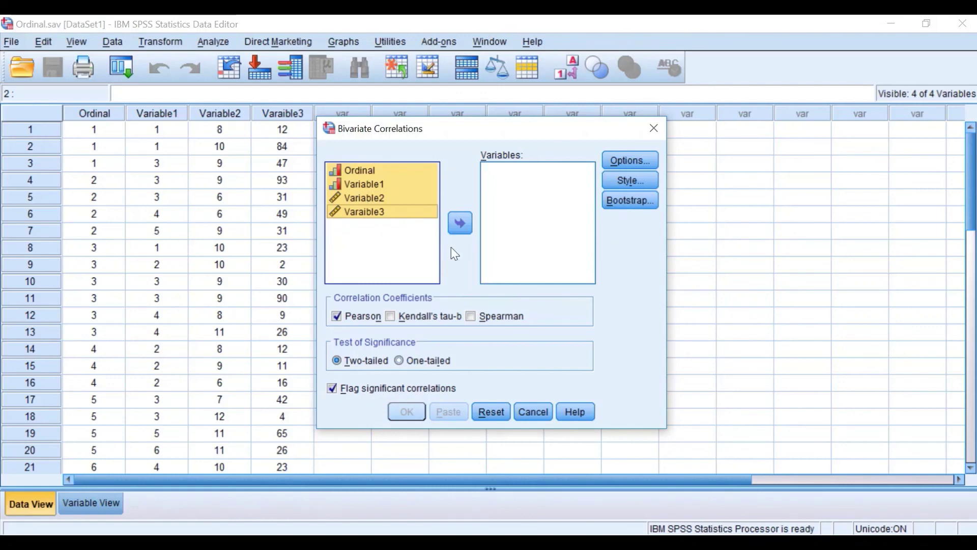
pyautogui.click(460, 222)
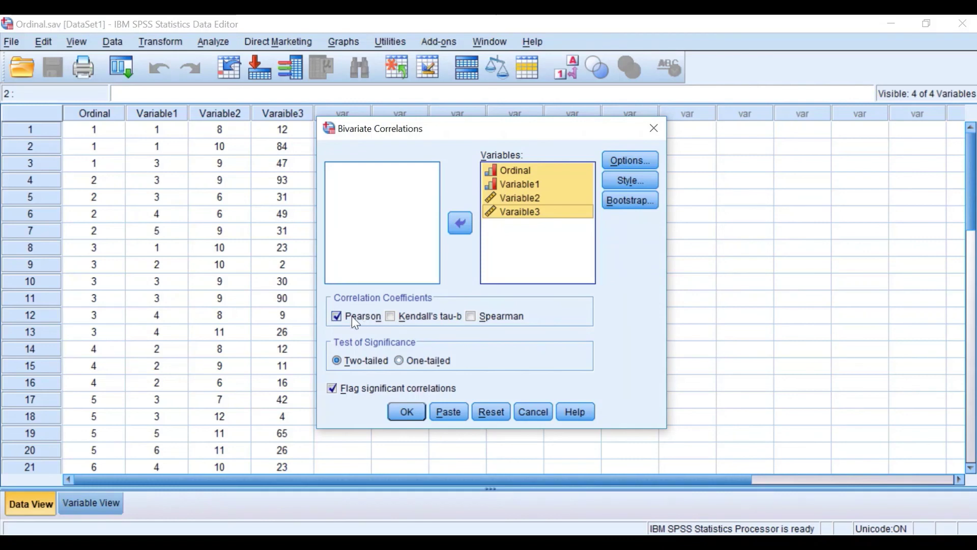
# Step: Switch the coefficient from Pearson to Kendall's tau-b, keep the default options and table style, and run the two-tailed correlation
pyautogui.click(337, 316)
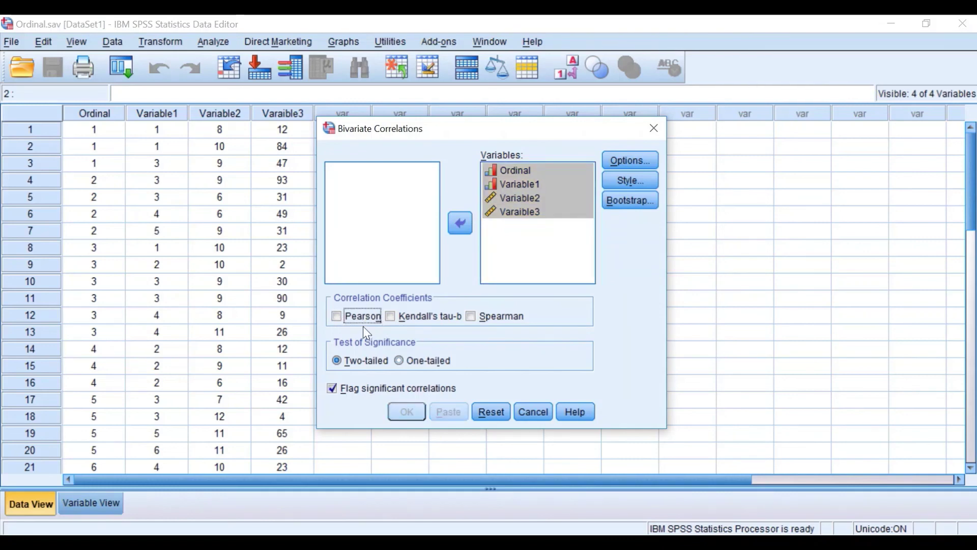
pyautogui.click(391, 317)
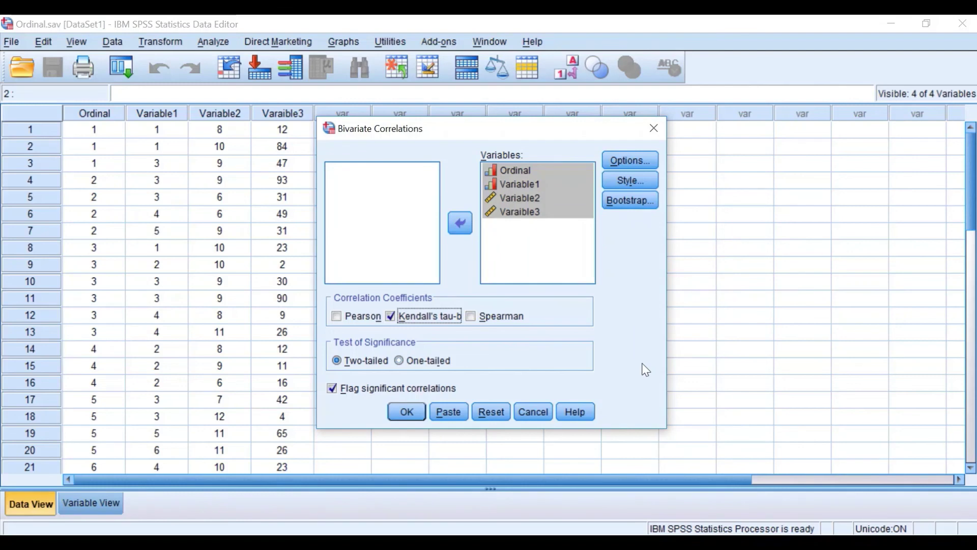
pyautogui.click(628, 155)
pyautogui.click(443, 346)
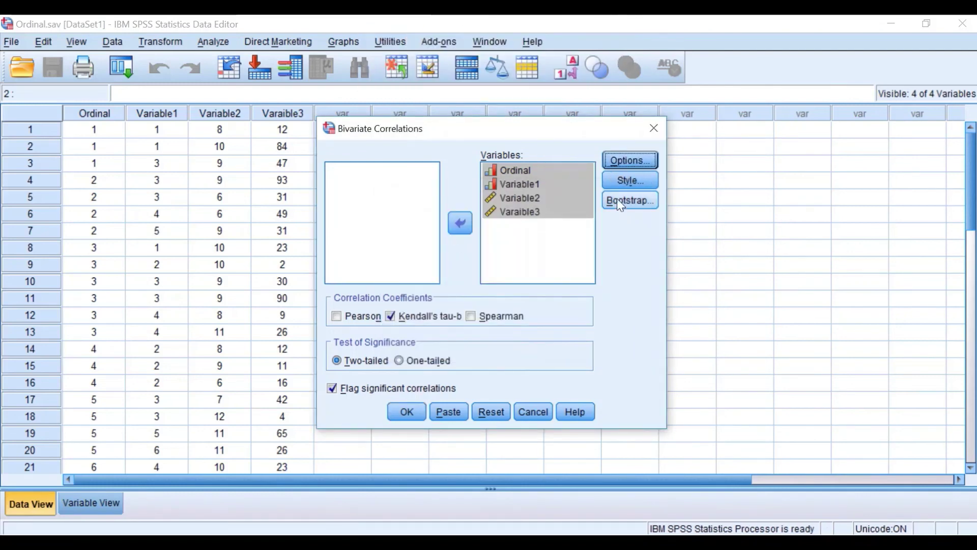
pyautogui.click(621, 179)
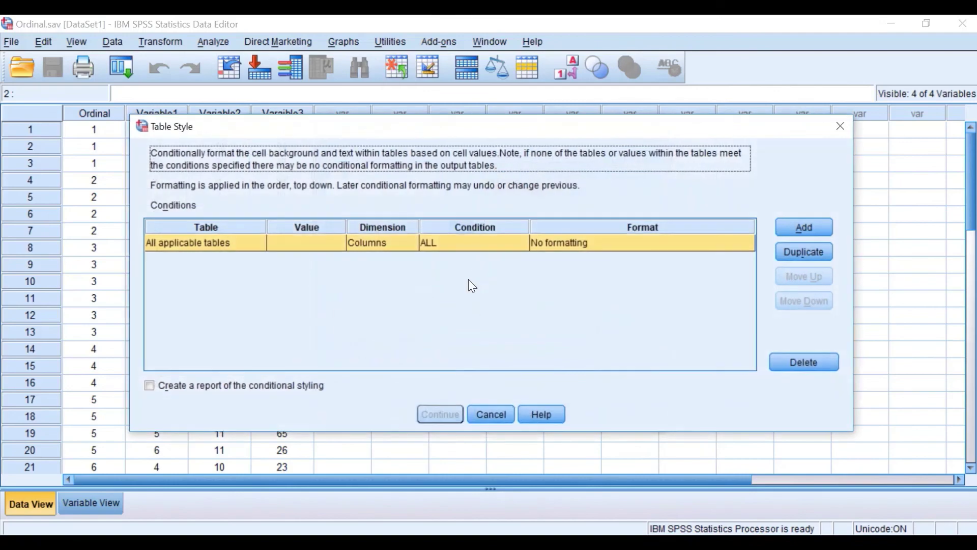
pyautogui.click(484, 413)
pyautogui.click(408, 410)
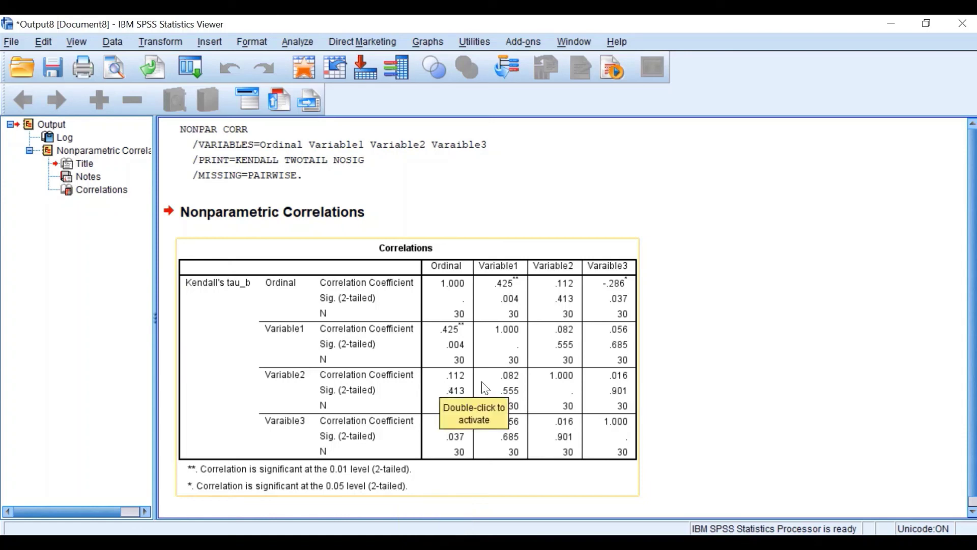
# Step: Examine the Kendall's tau-b correlations table for the coefficients and significance values between Ordinal and the other variables
pyautogui.click(441, 392)
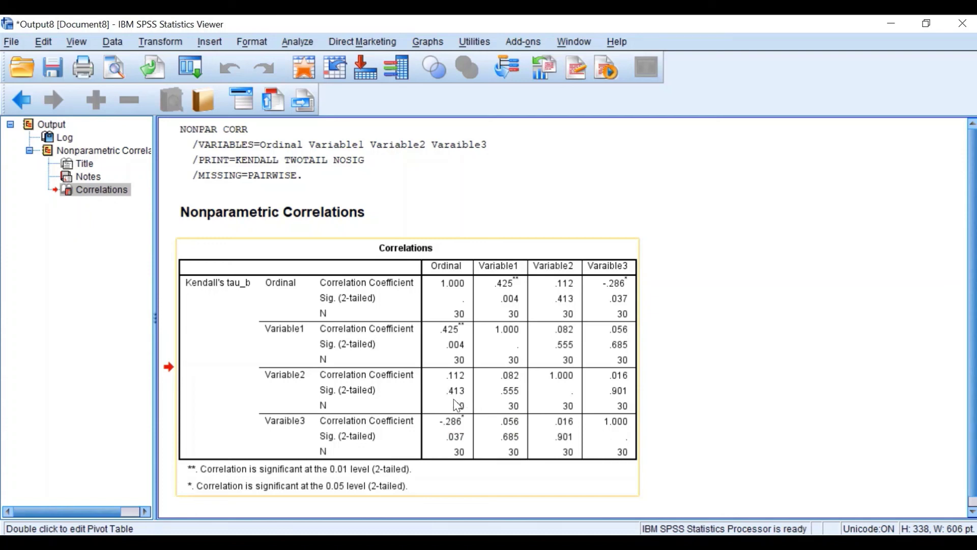
pyautogui.click(748, 508)
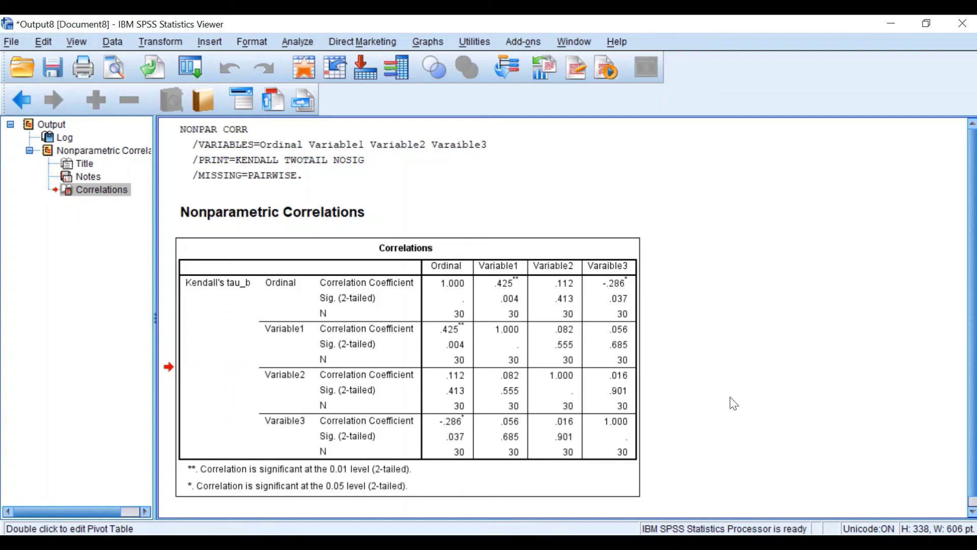
pyautogui.click(345, 326)
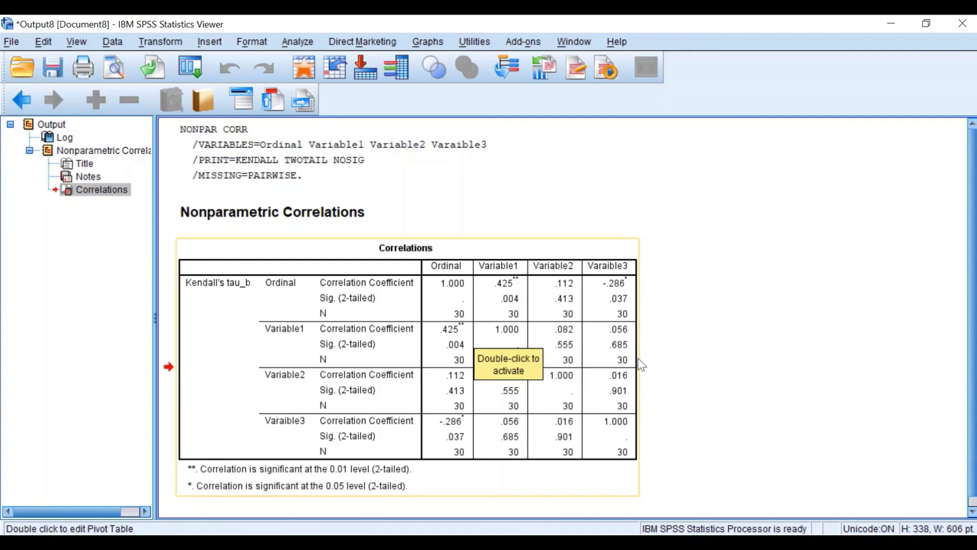
pyautogui.click(757, 365)
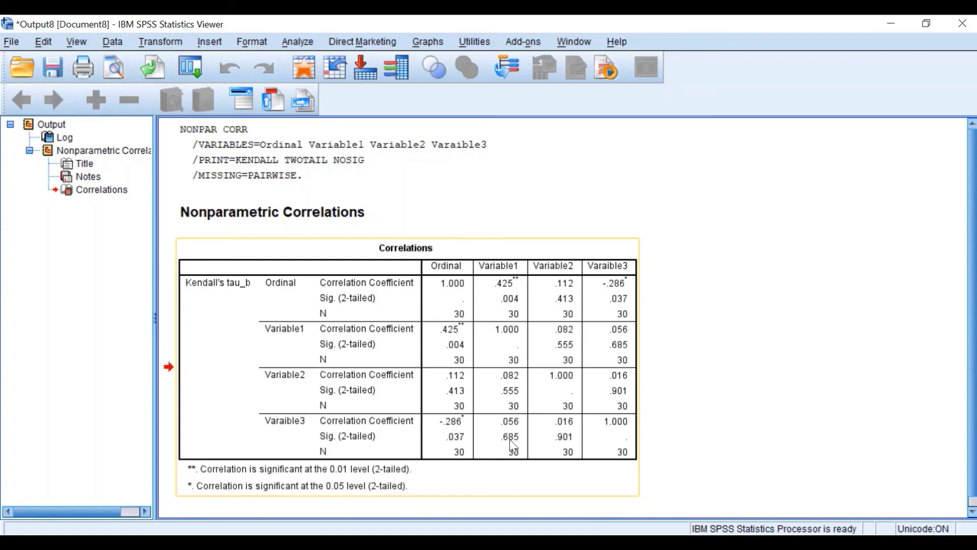
pyautogui.click(647, 468)
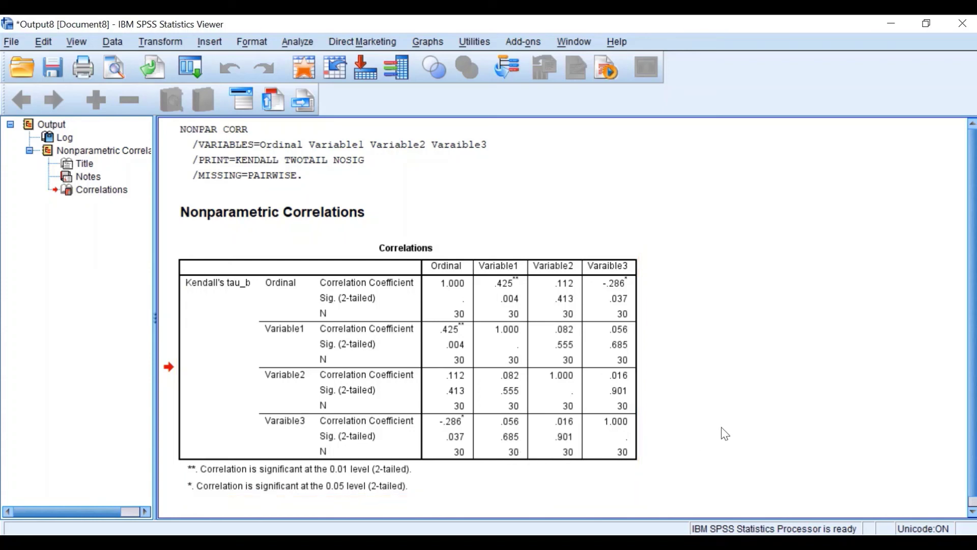